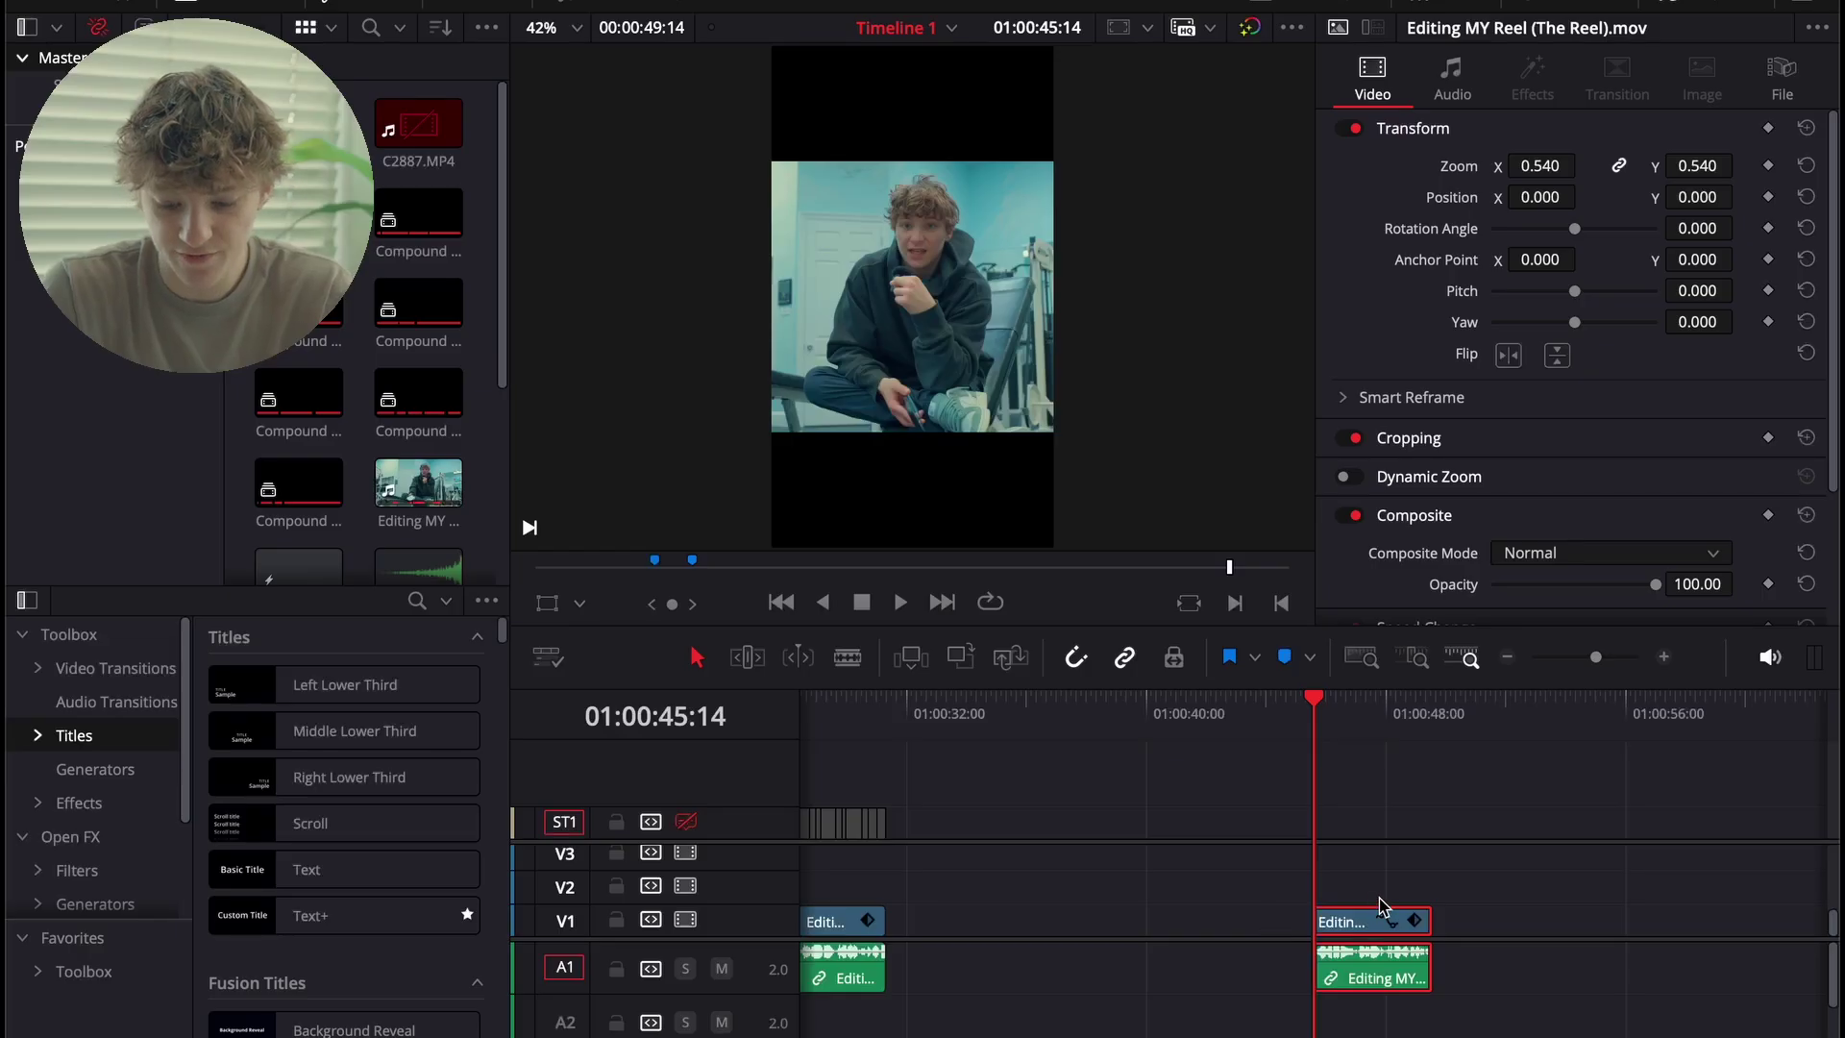
Play the last reel clip on V1, extend its end, and cut off everything after 01:00:50:10.
key("XF86MonBrightnessUp")
key("space")
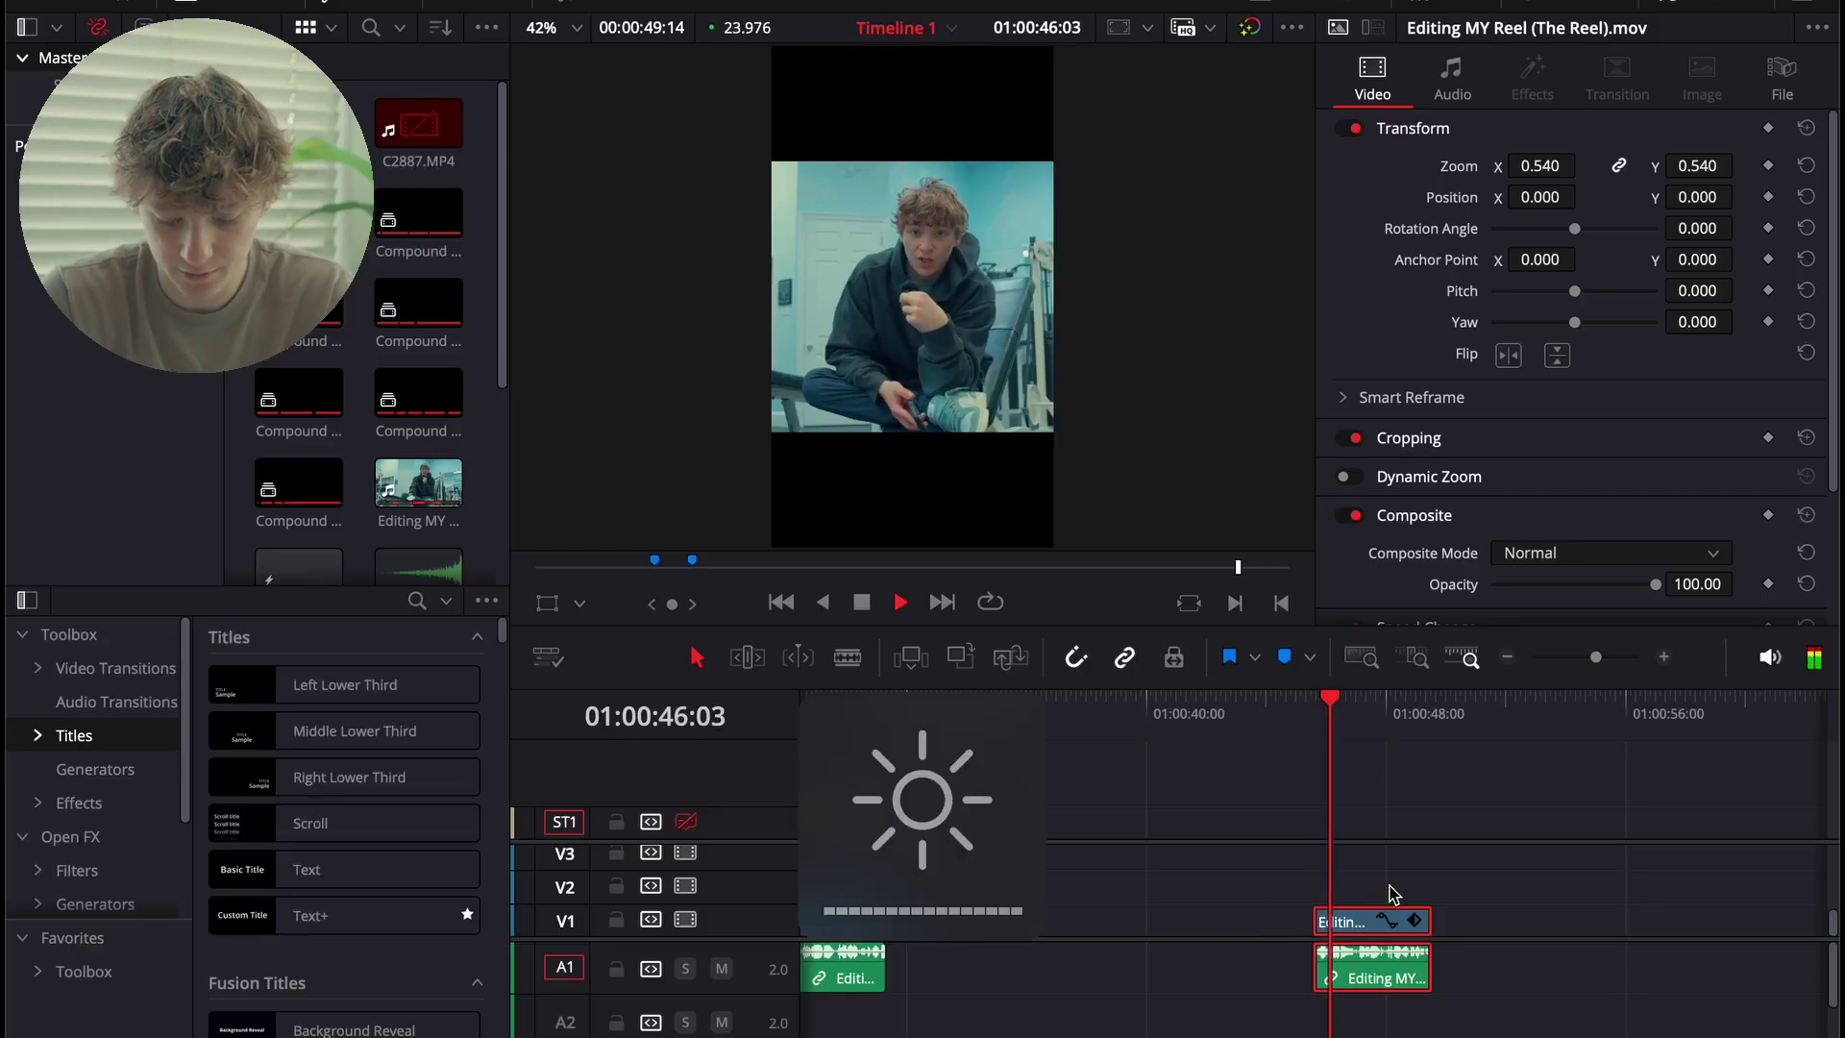
left_click(1274, 884)
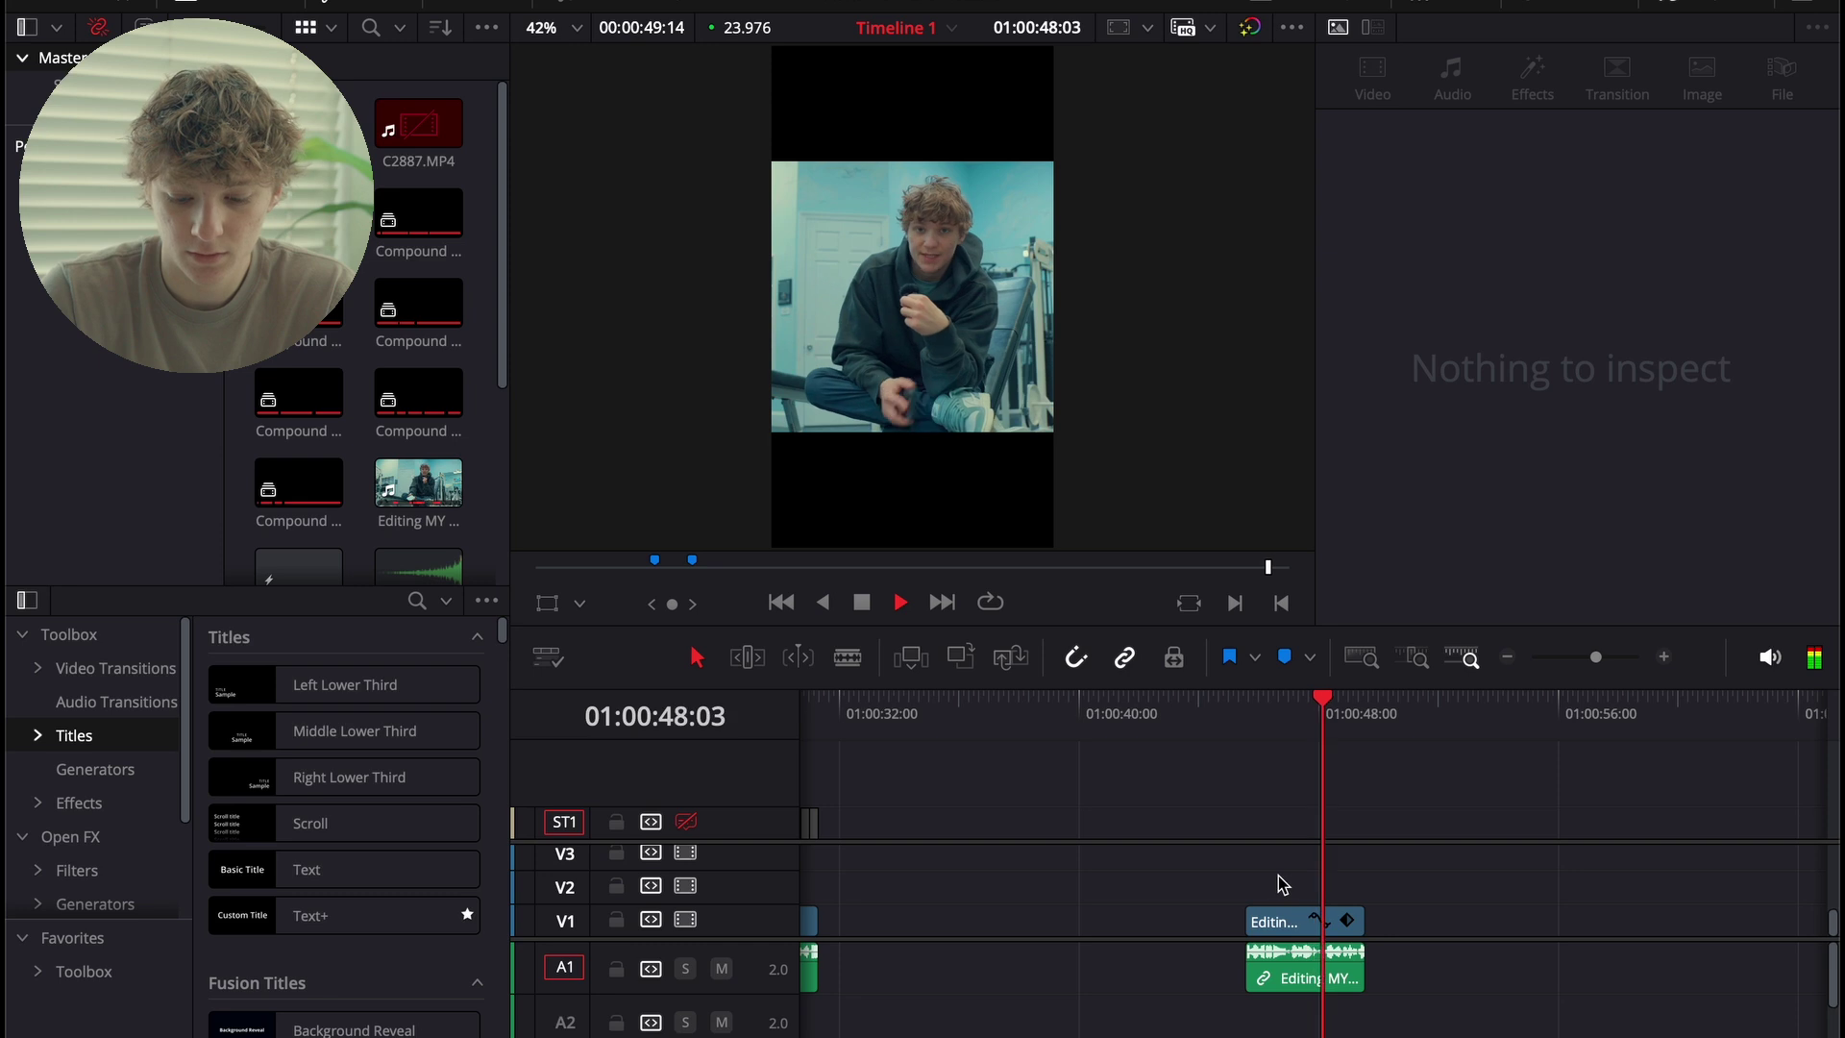
key("space")
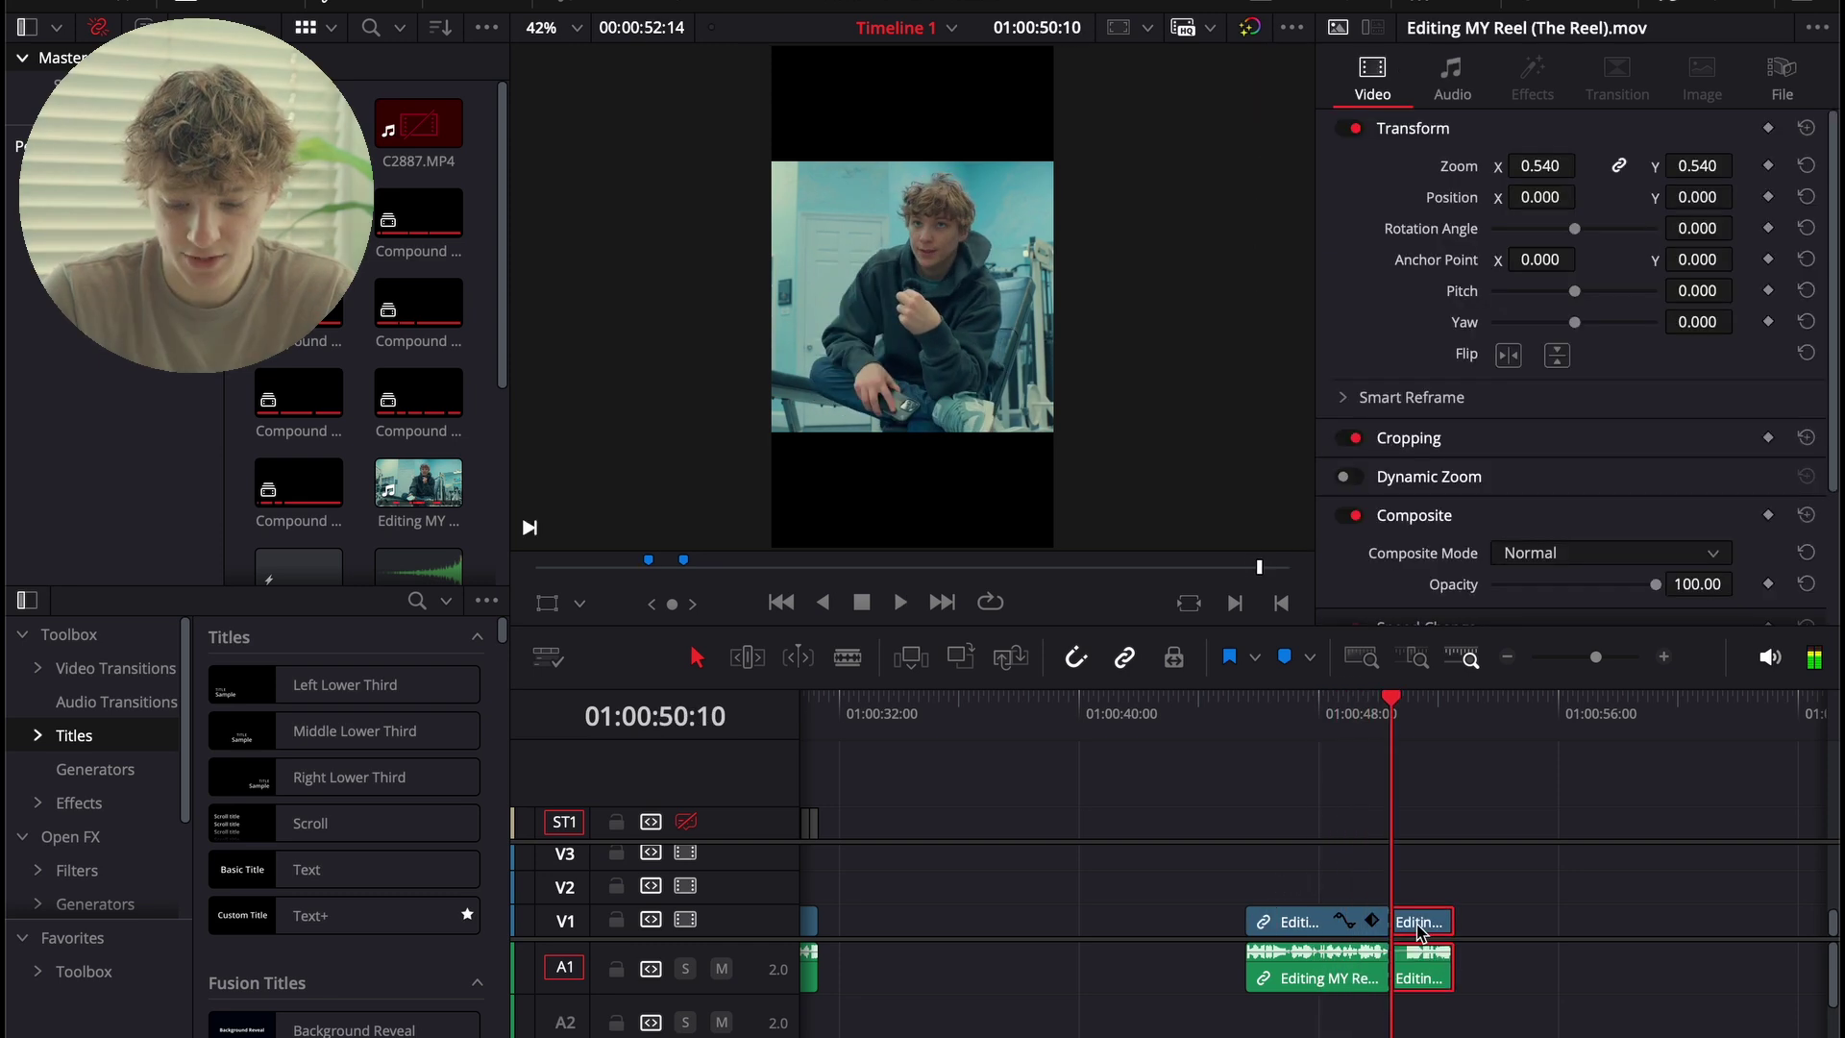
key("Up")
left_click(1294, 926)
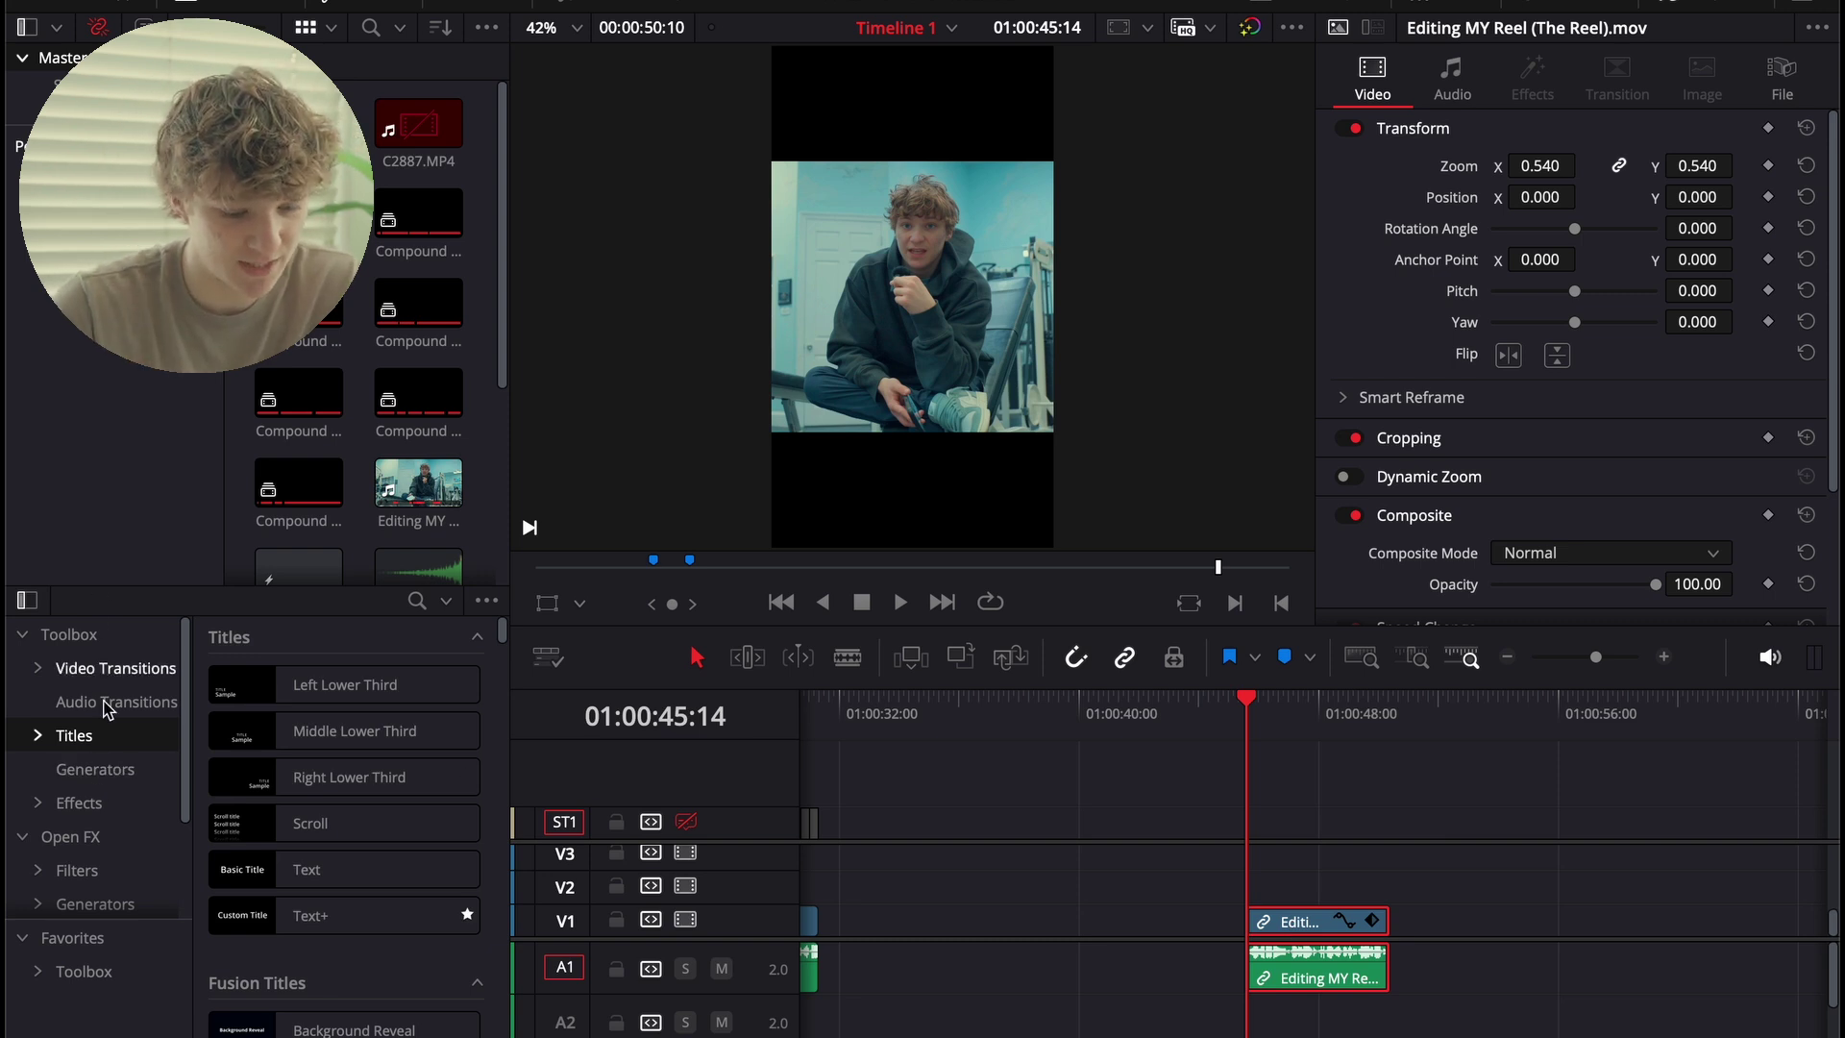
Place the Clean and Simple Fusion title on V2 directly above the last reel clip.
scroll(363, 942, "down", 10)
left_click_drag(363, 735, 1266, 889)
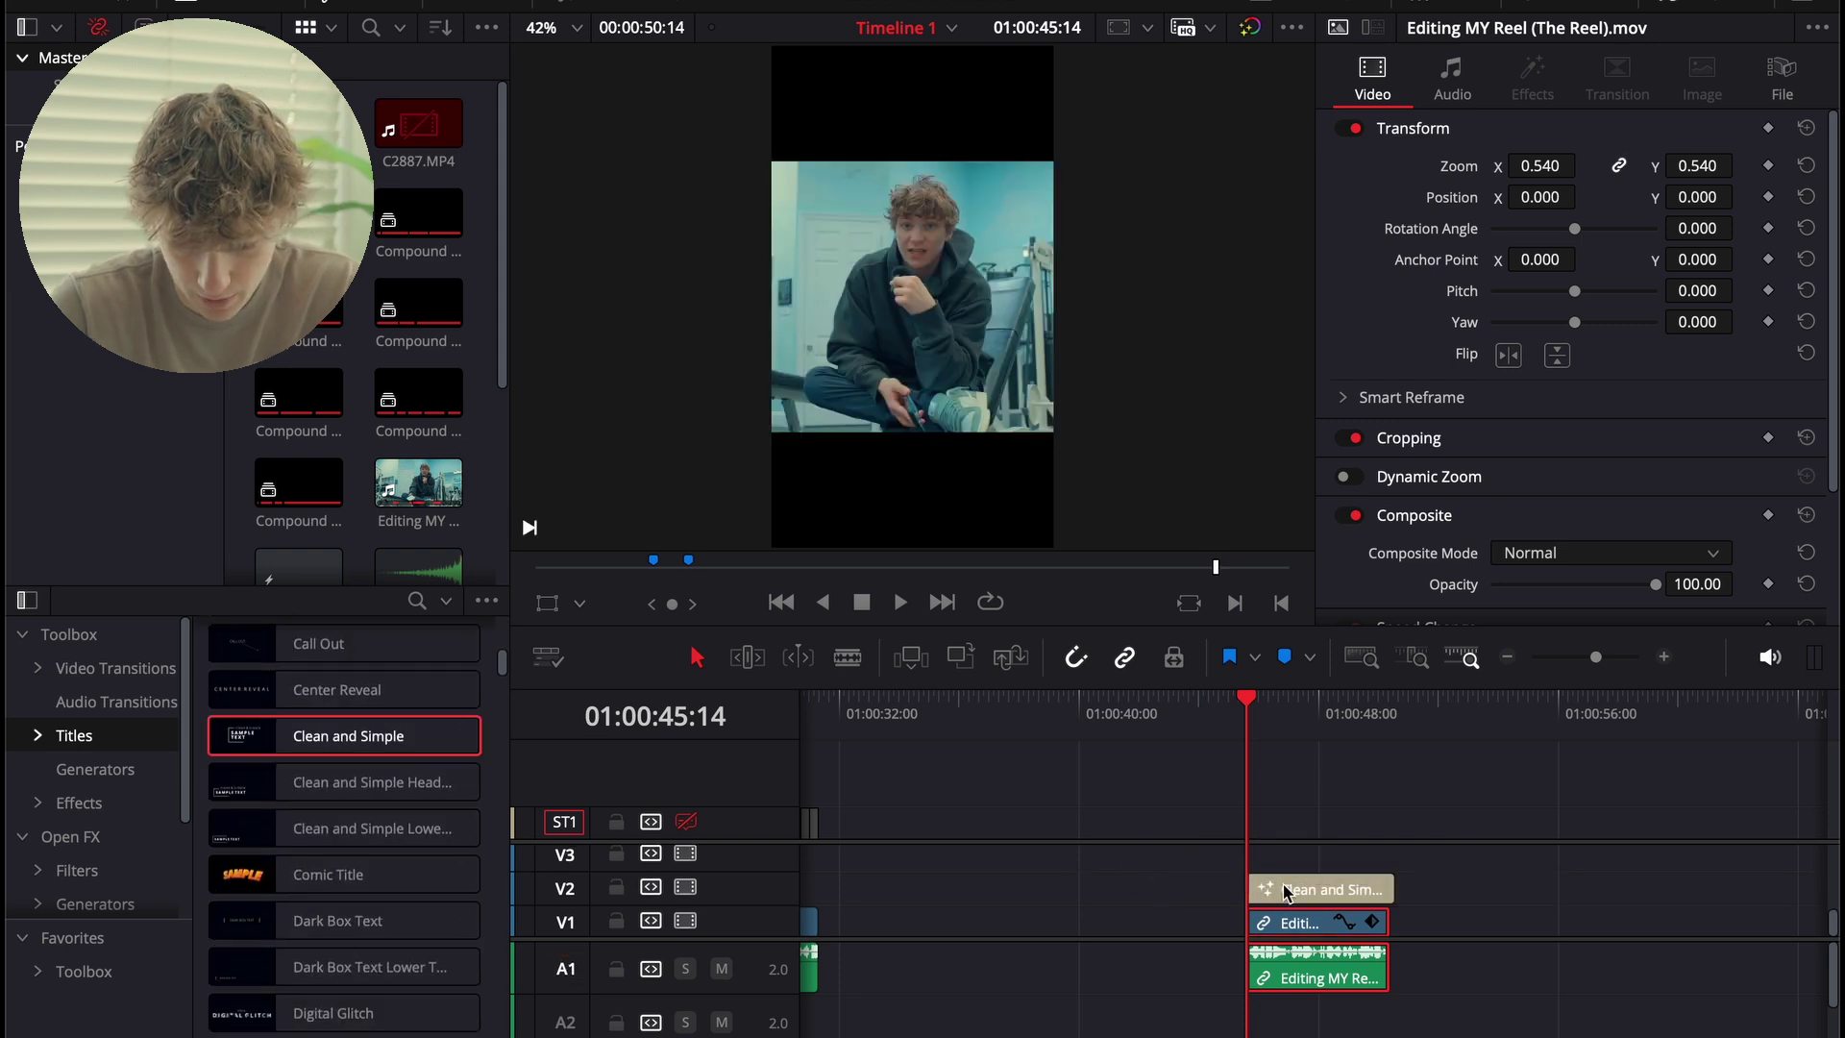
left_click(1664, 657)
Replace the Clean and Simple title's small text and big text with HOW TO ACHIVE.
left_click(1390, 301)
key("ctrl+a")
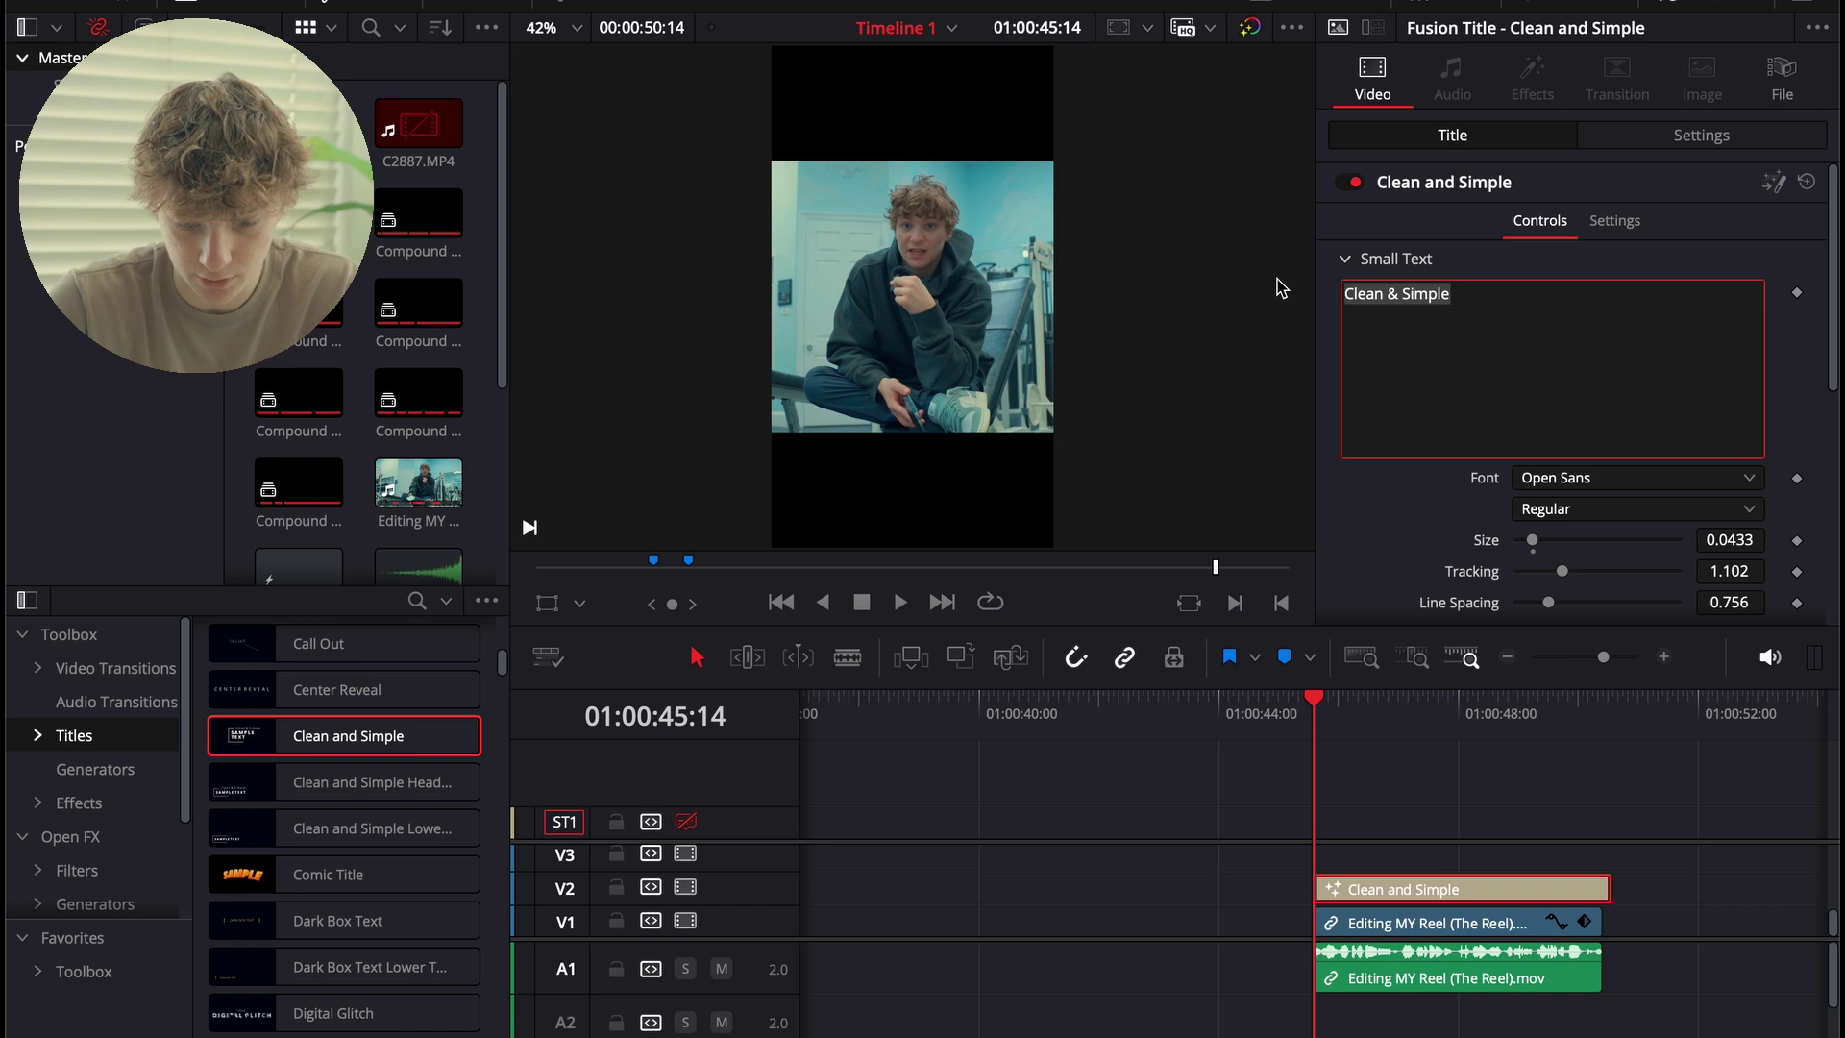
type("HOW TO ACHI")
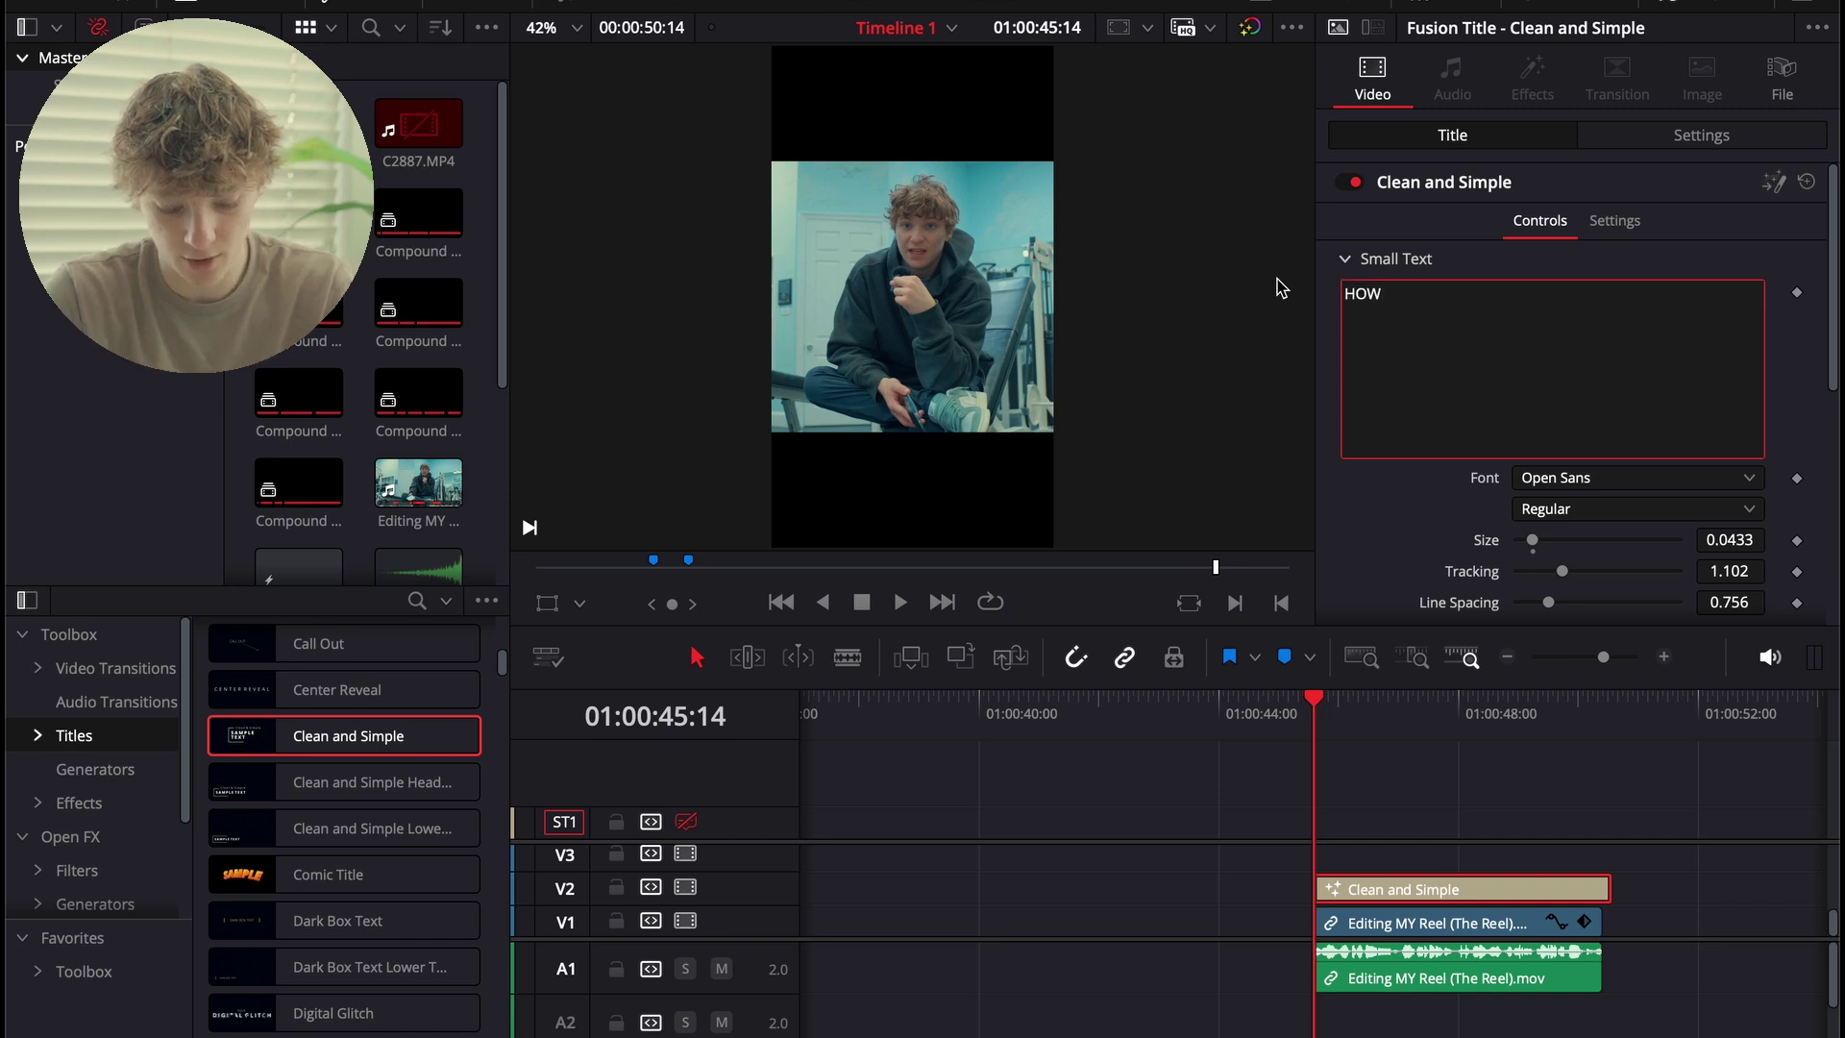
type("VE")
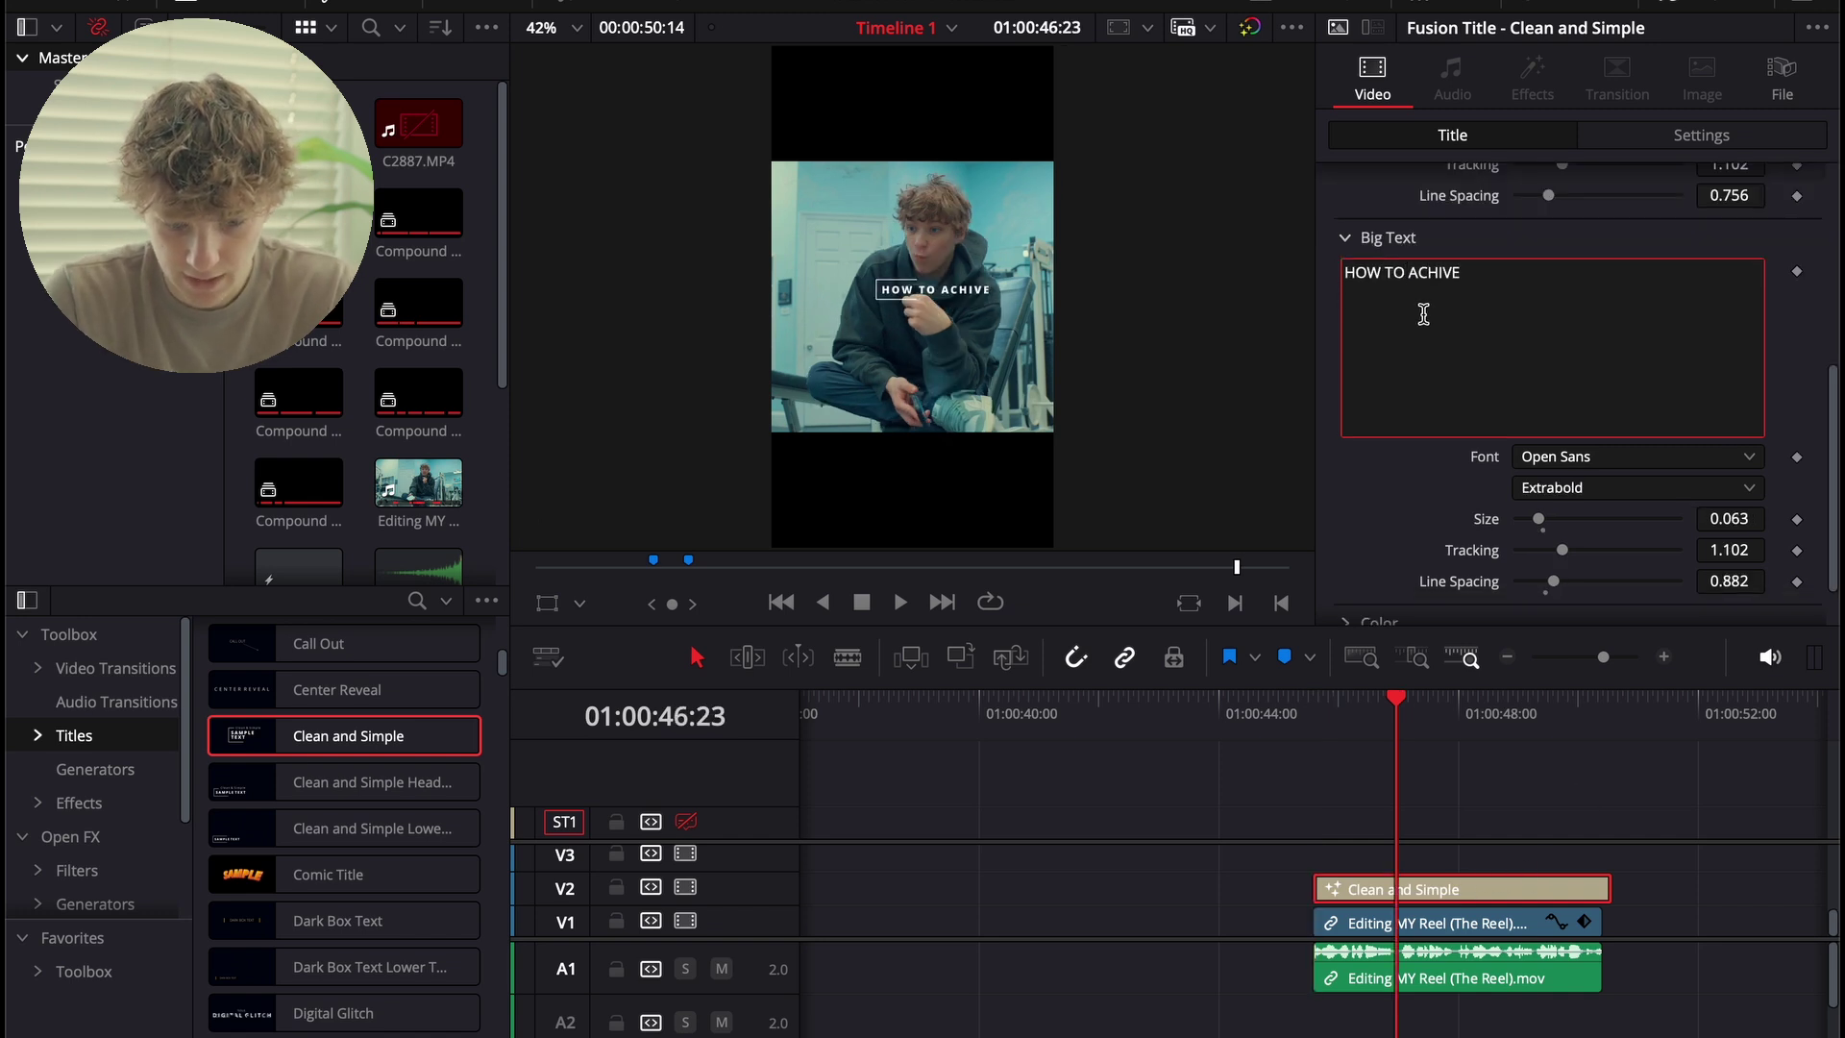
scroll(1431, 341, "up", 5)
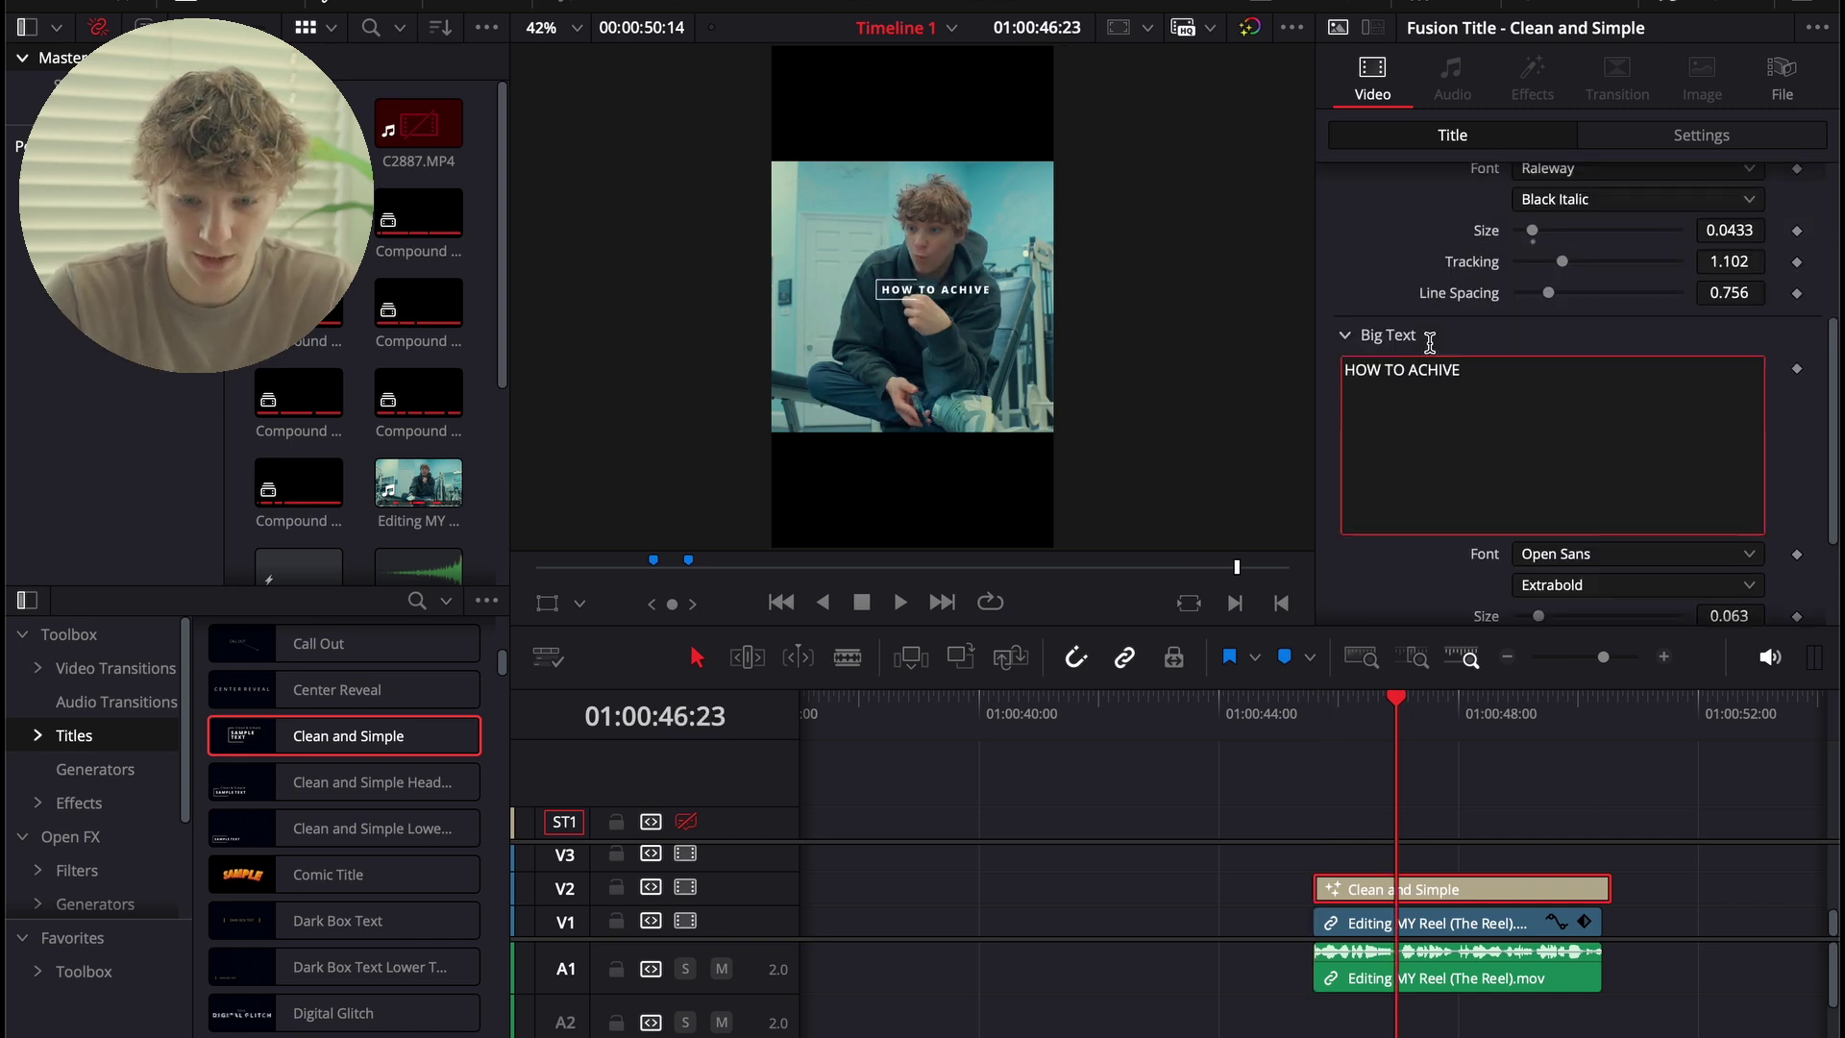
Preview the Clean and Simple title over the clip and delete it from the timeline.
left_click(1313, 708)
key("space")
key("space")
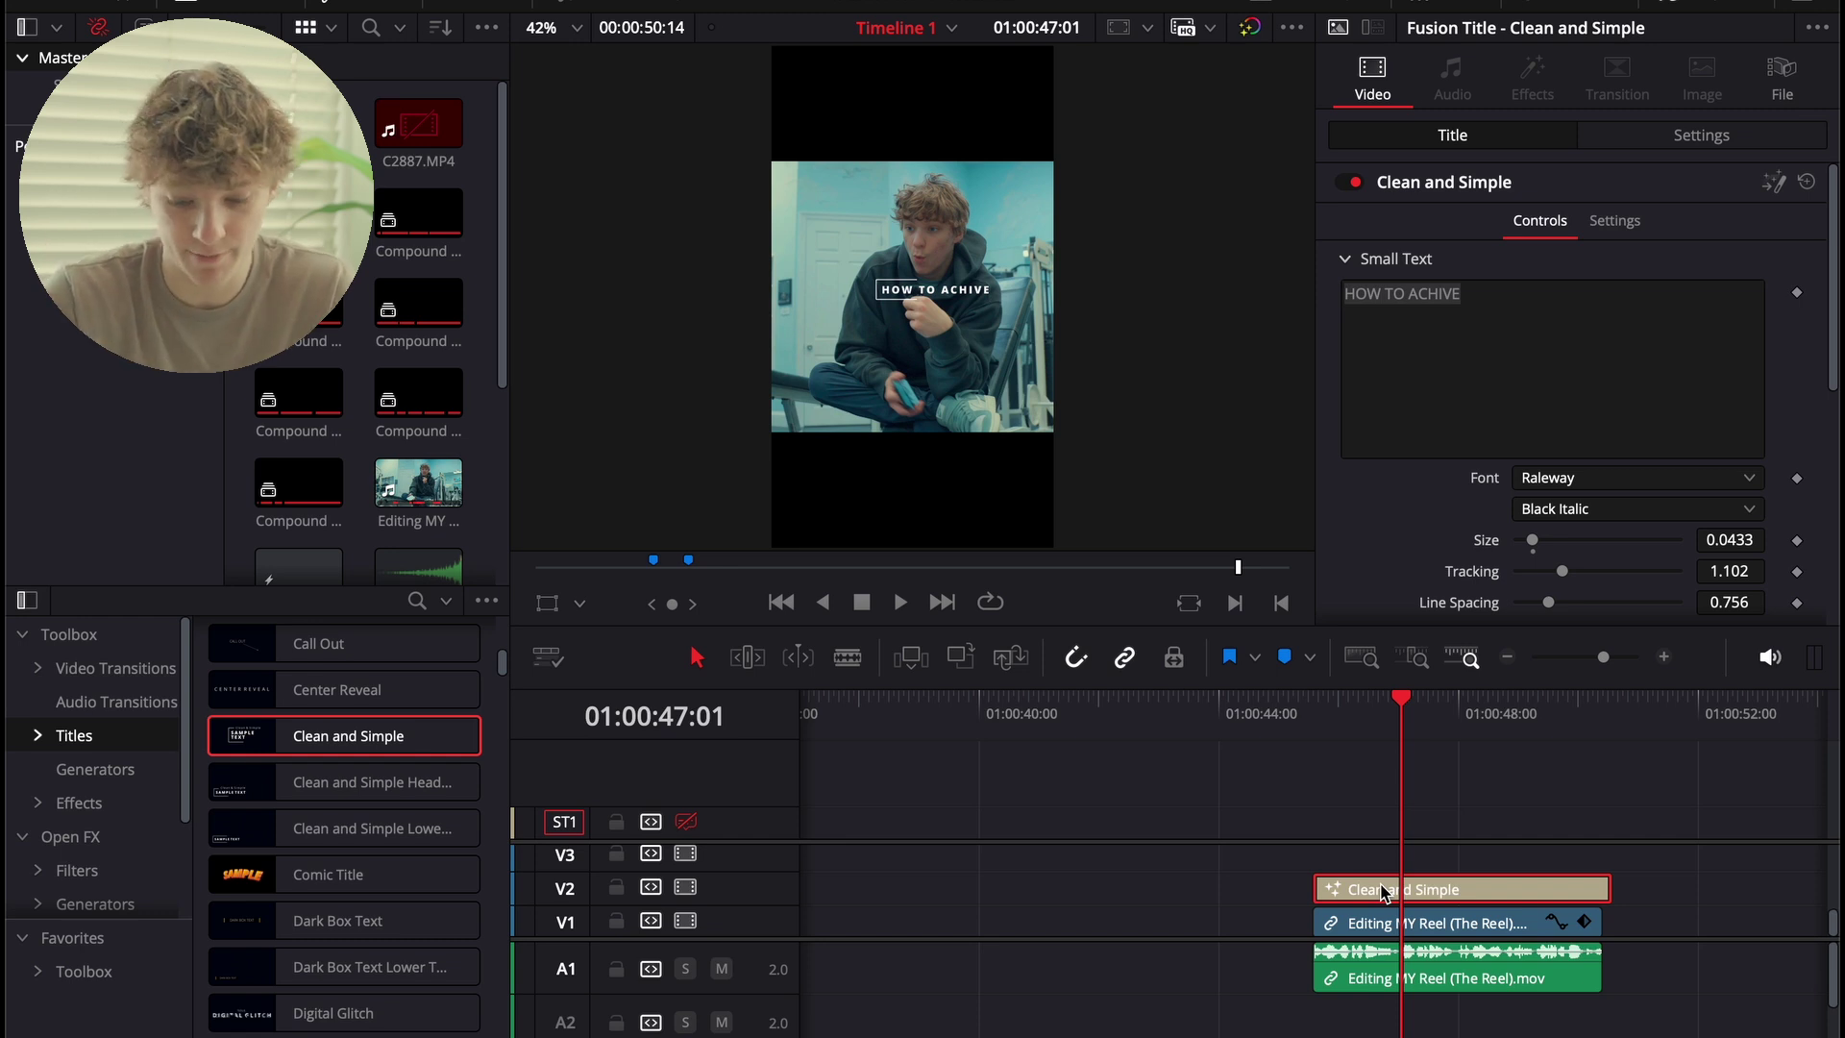
key("Delete")
left_click(1310, 732)
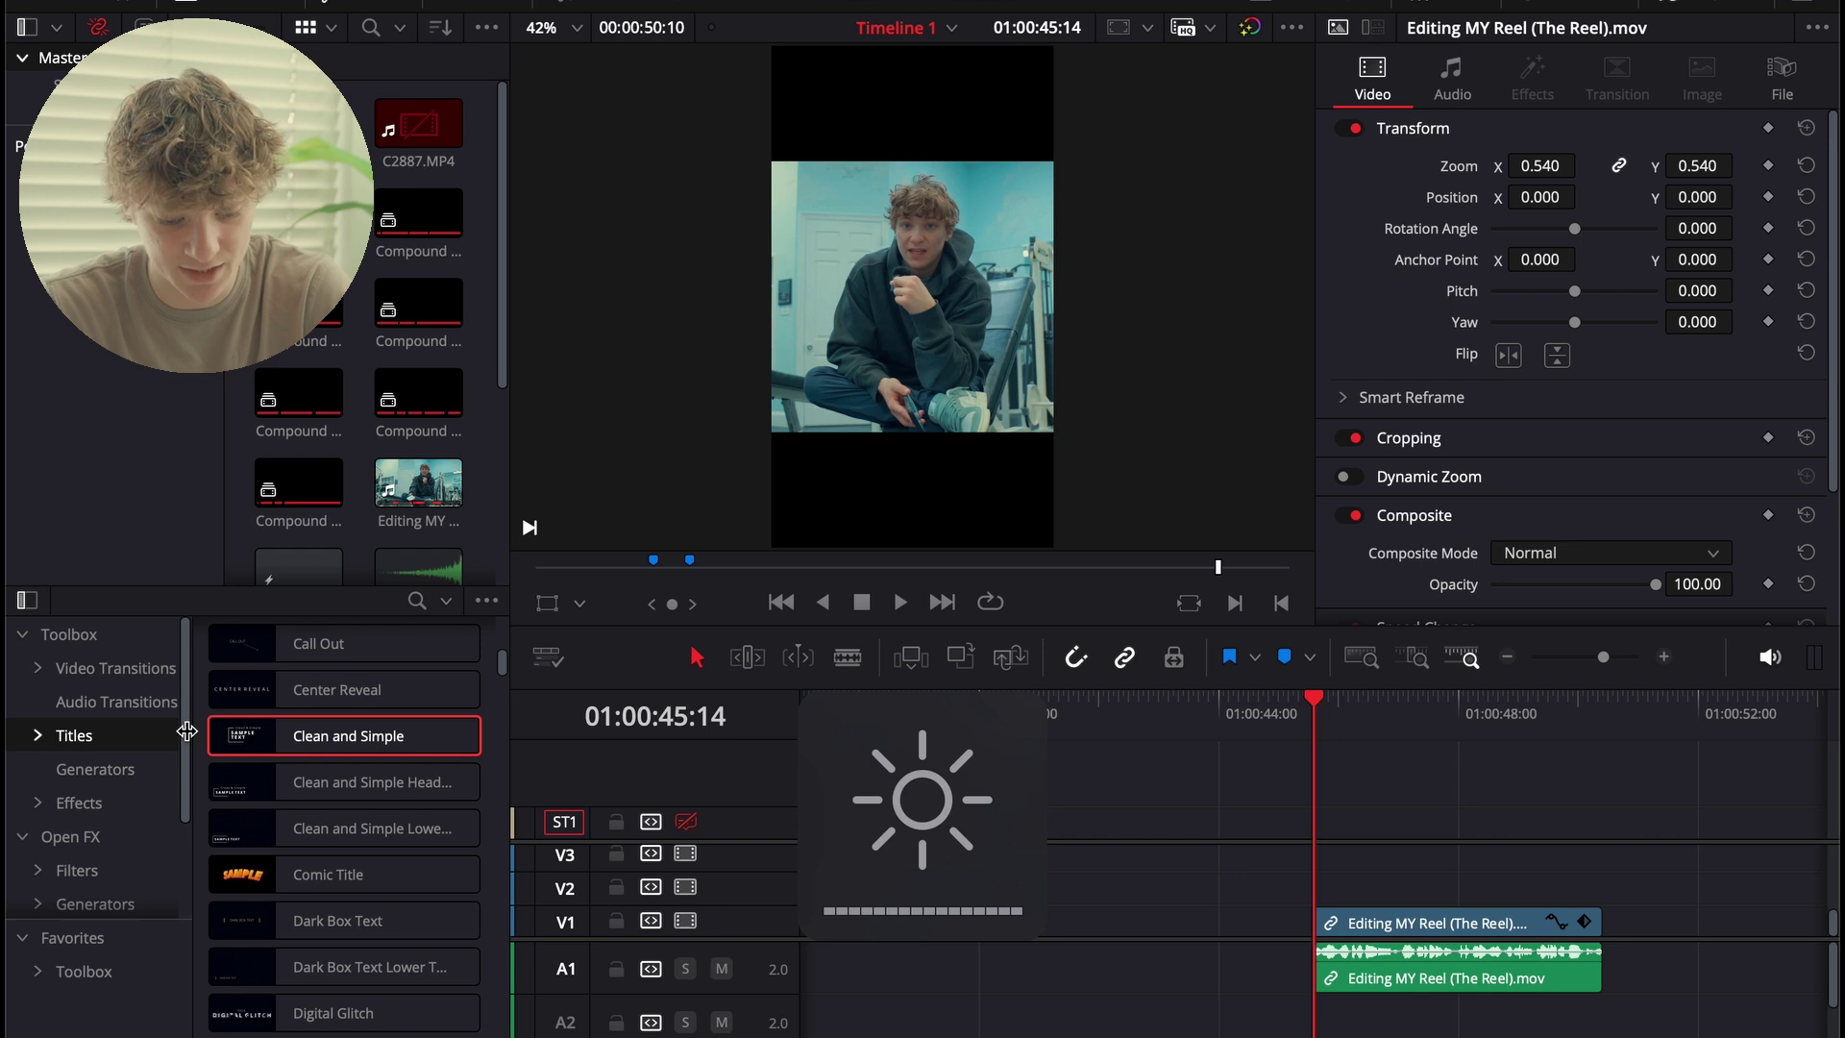
Add a Text+ title on V2 above the last clip and trim it to end with the clip.
key("XF86AudioRaiseVolume")
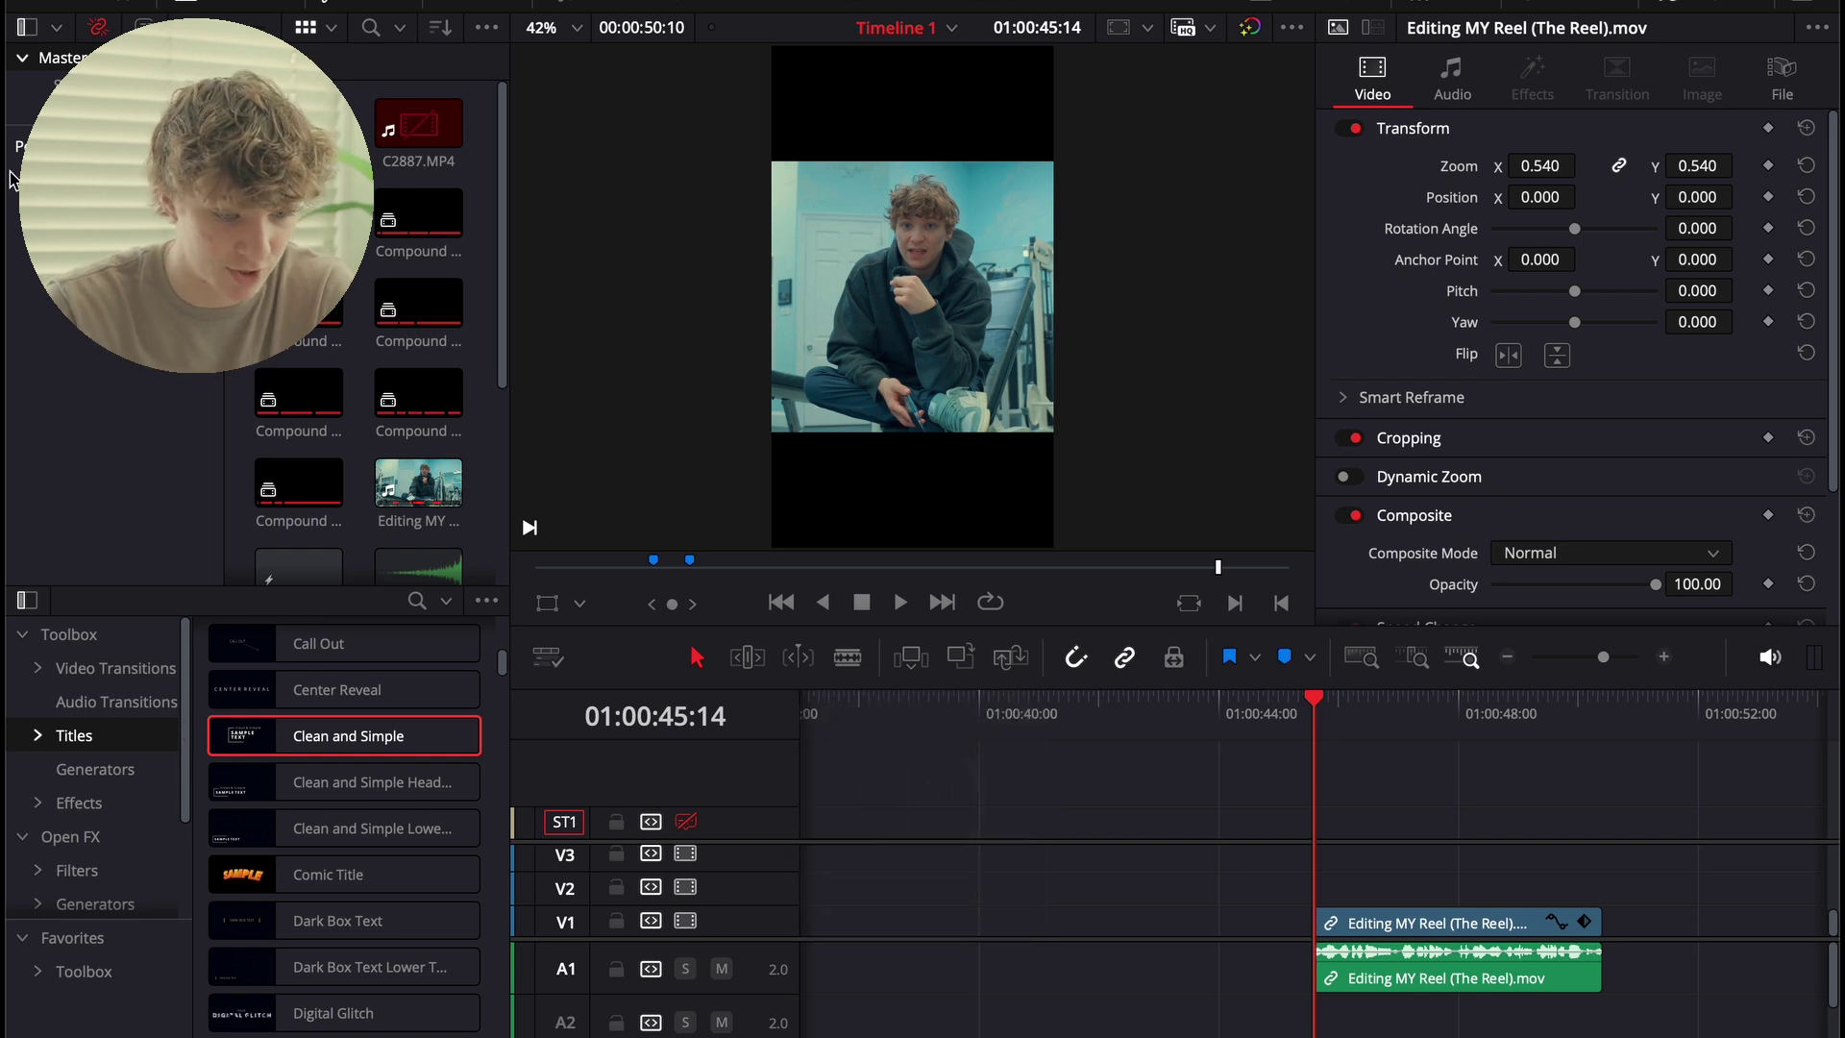
scroll(362, 872, "up", 5)
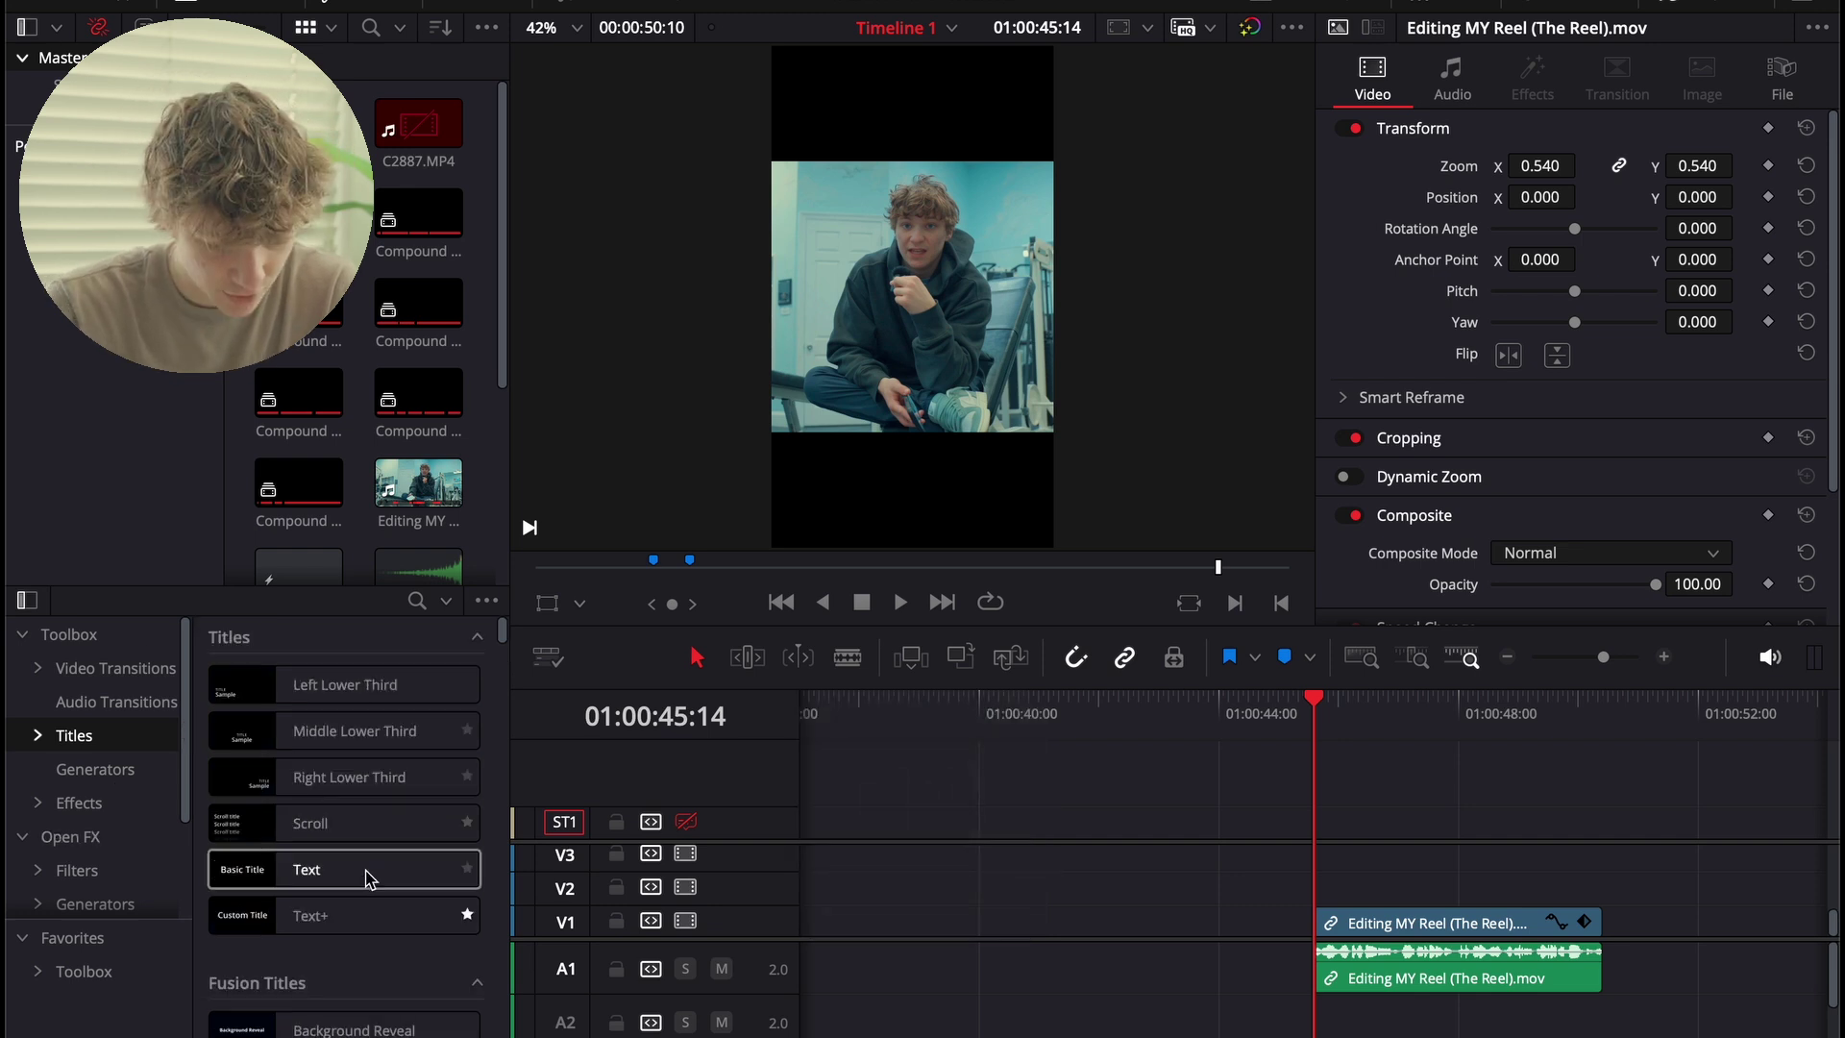
left_click_drag(309, 915, 1339, 892)
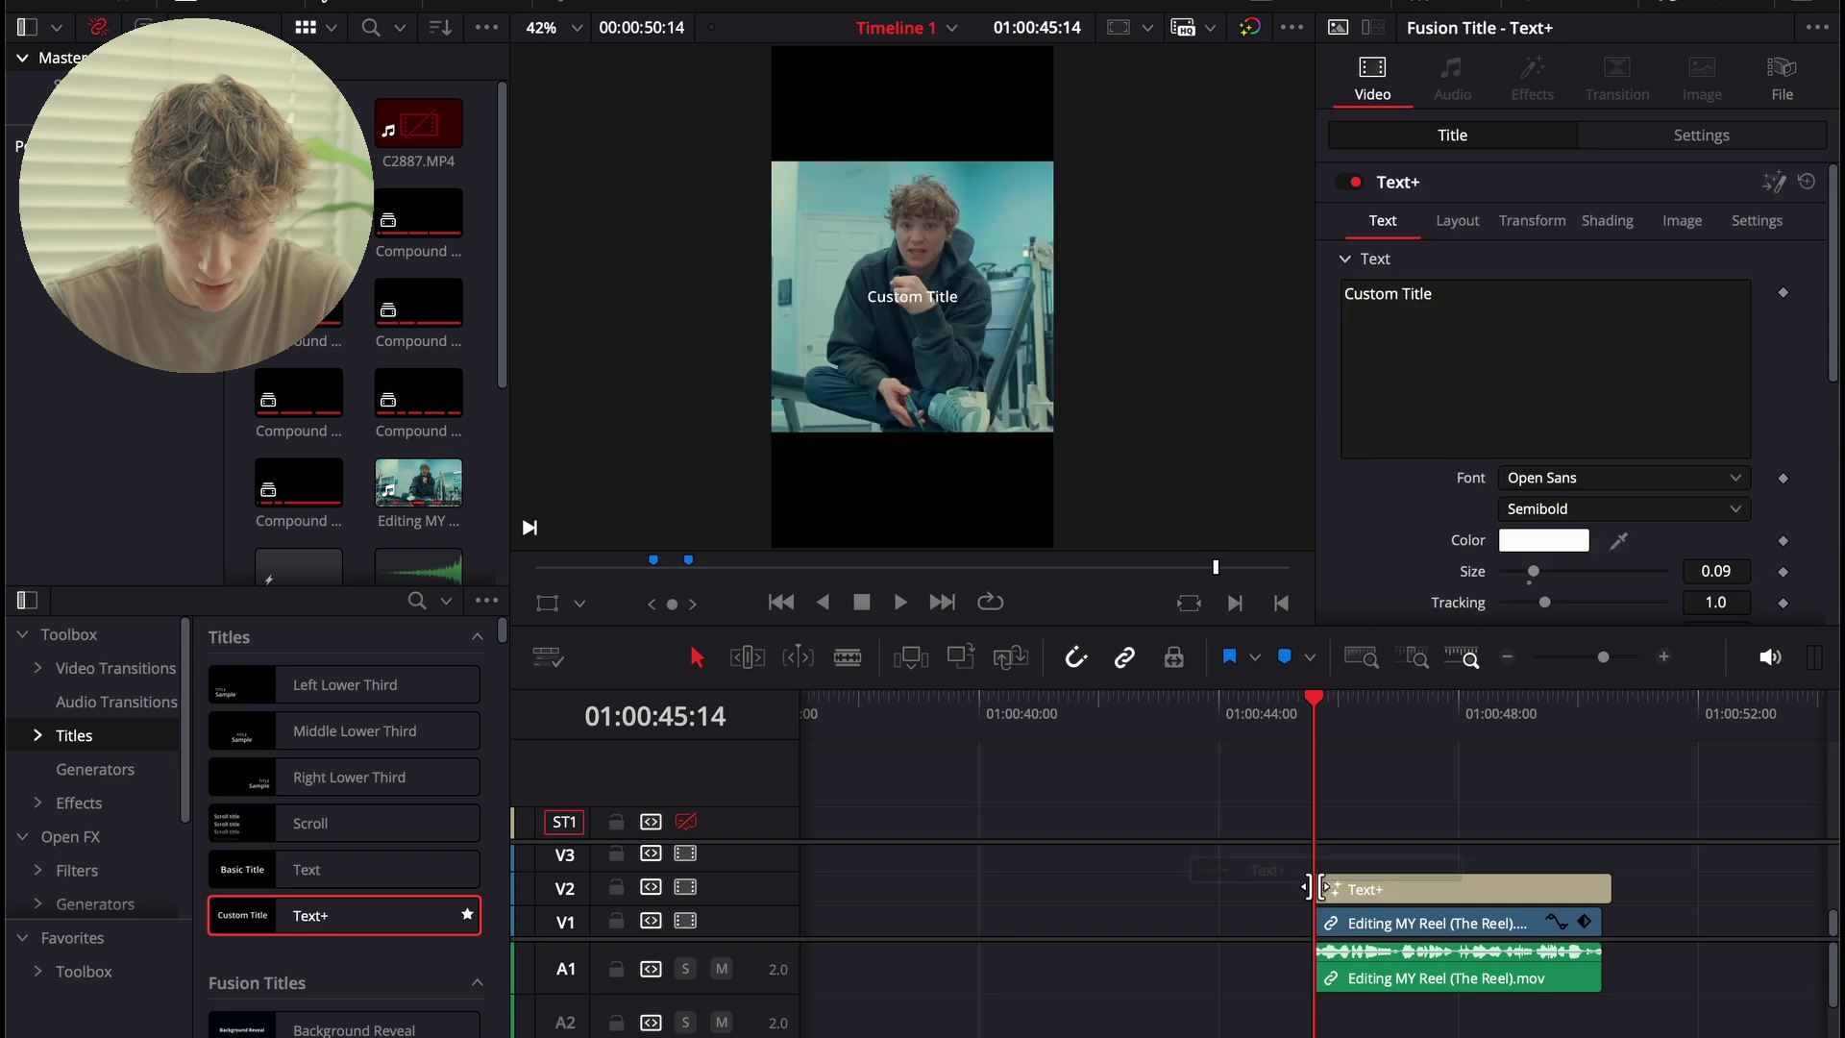
left_click_drag(1611, 878, 1601, 878)
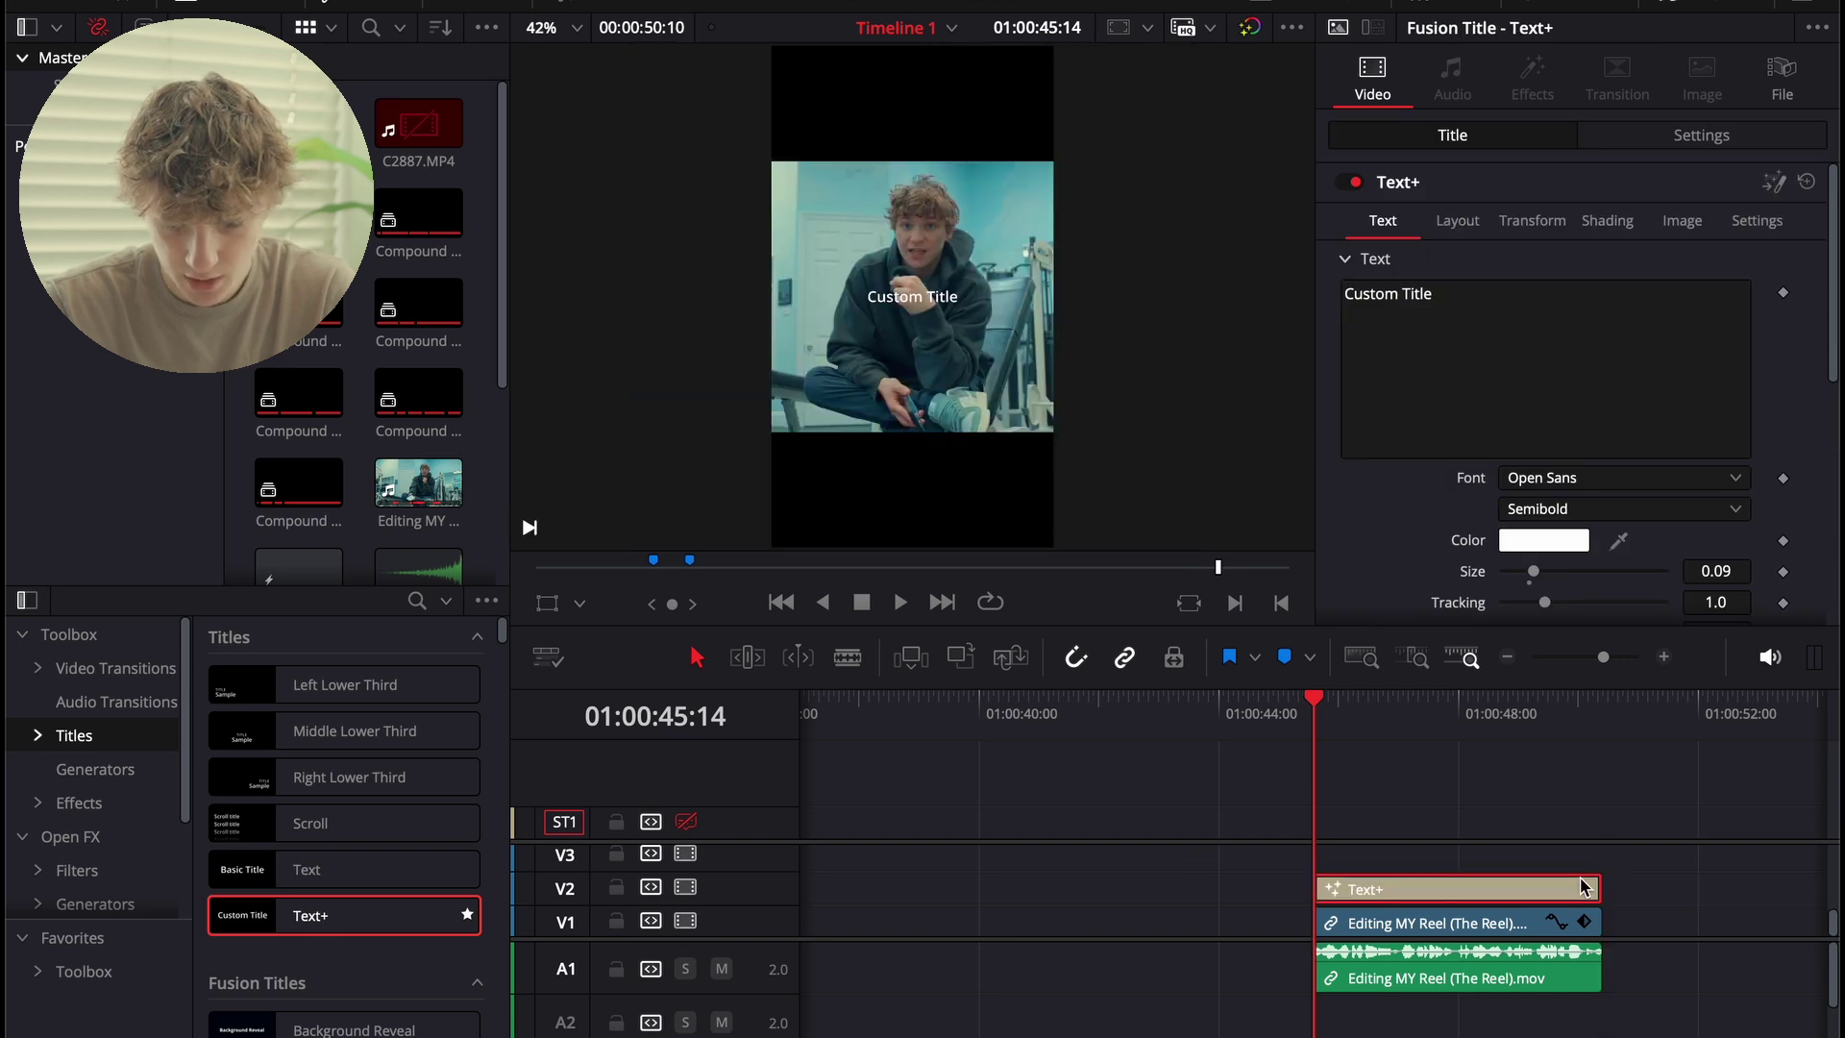
Set the Text+ title's wording to HOW TO ACHIEVE and enlarge its size to 0.1575.
left_click(1514, 324)
key("ctrl+a")
type("HOW TO A")
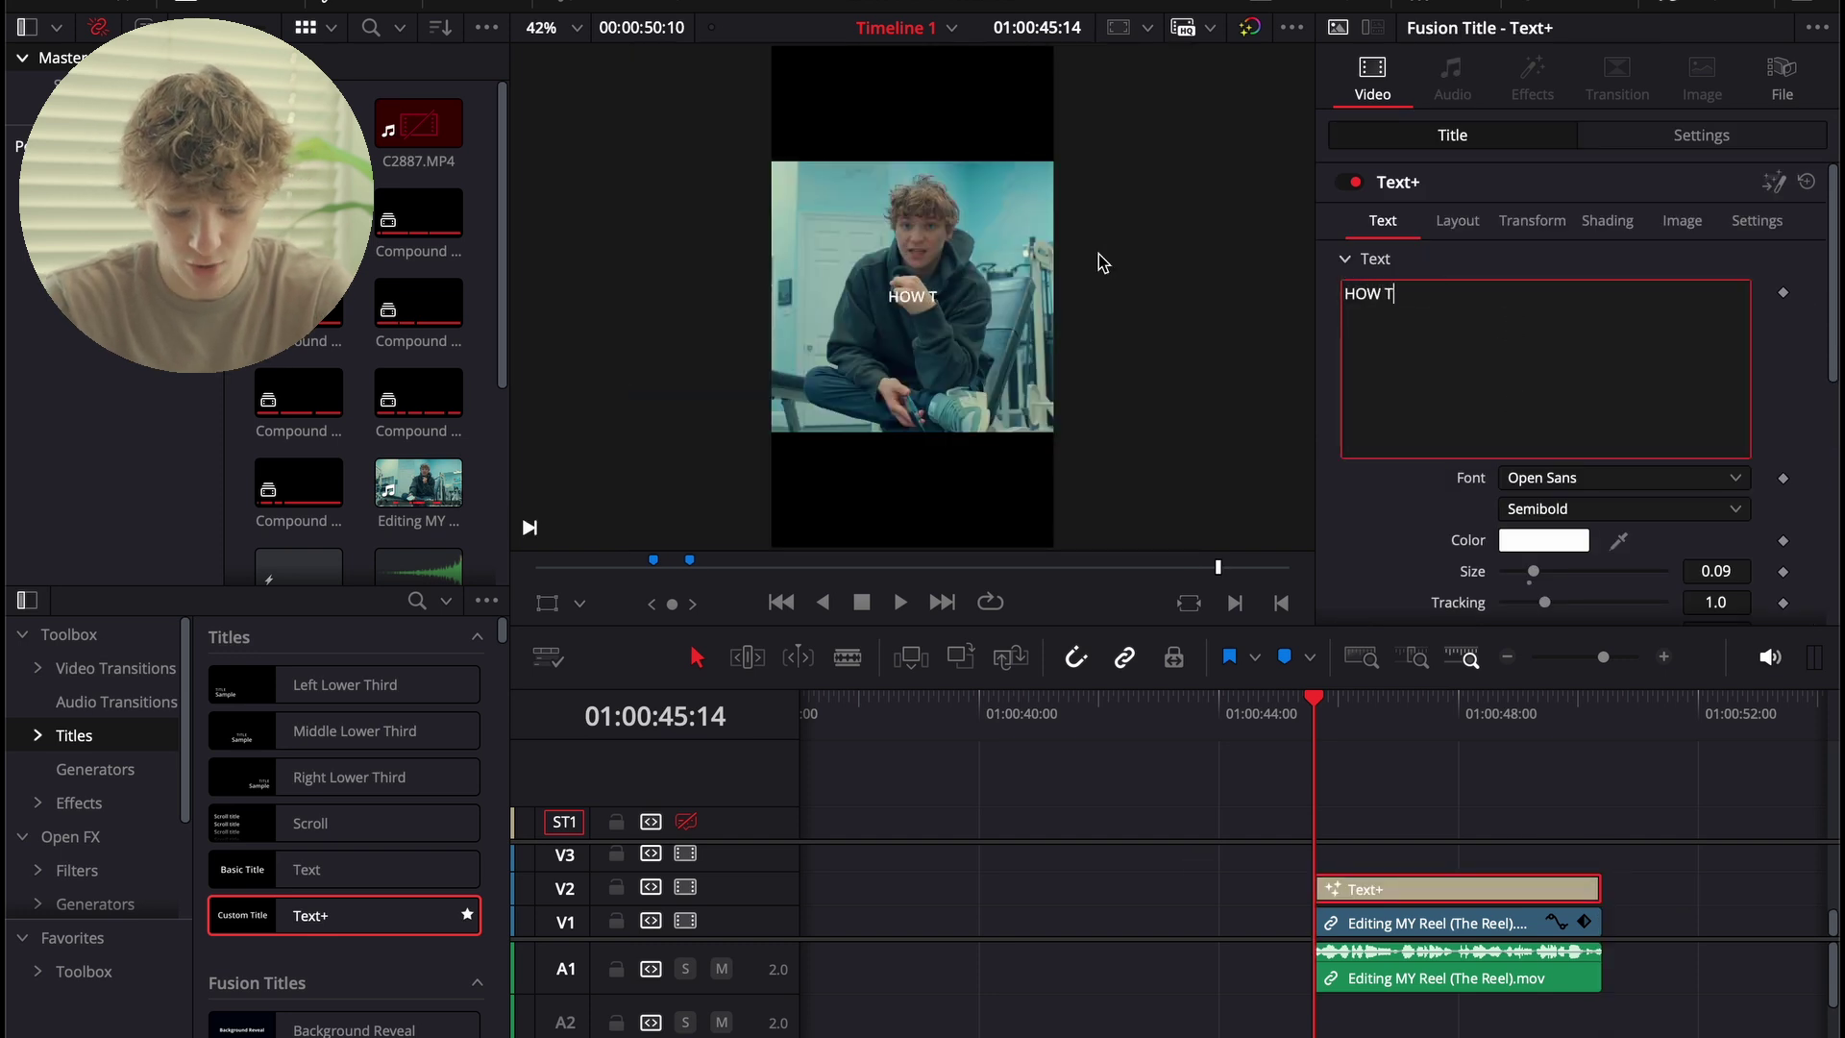
type("CHIEVE")
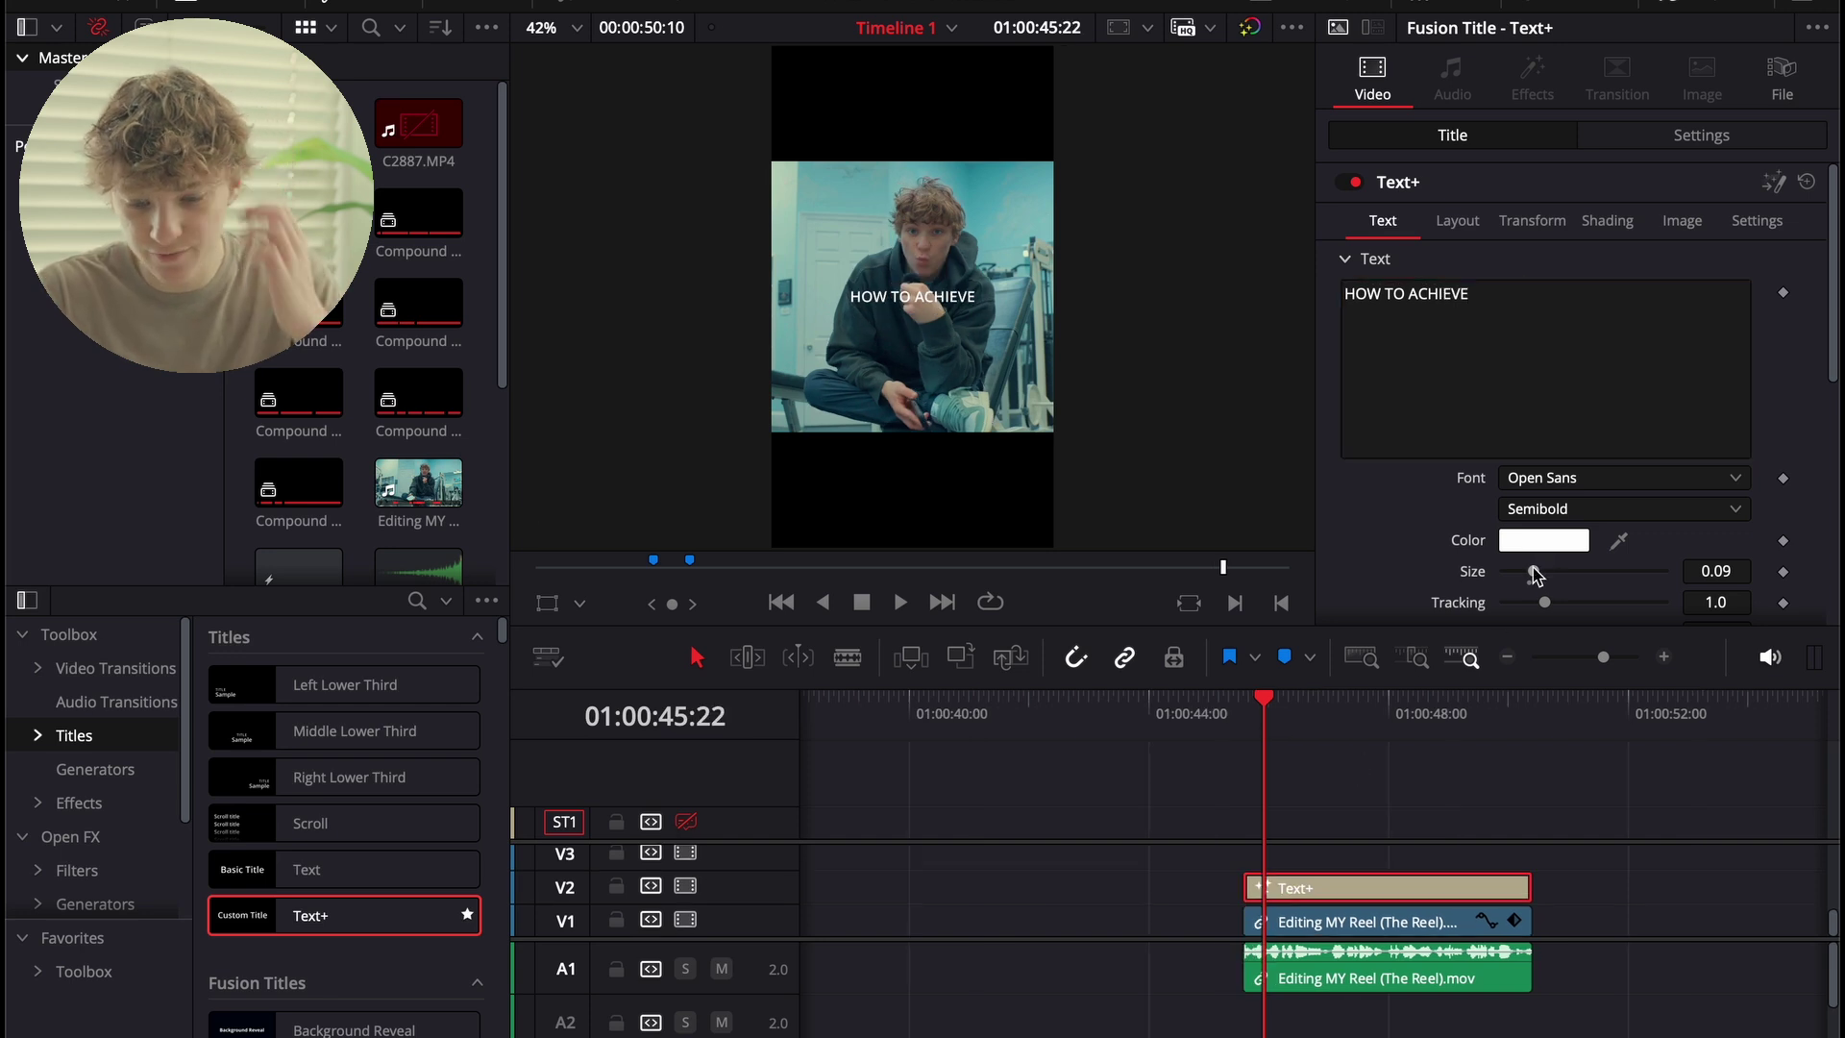
left_click_drag(1532, 568, 1552, 568)
Set the title's font to Clash Display Variable, its size to 0.1496 and its vertical center to 0.52.
left_click(1530, 485)
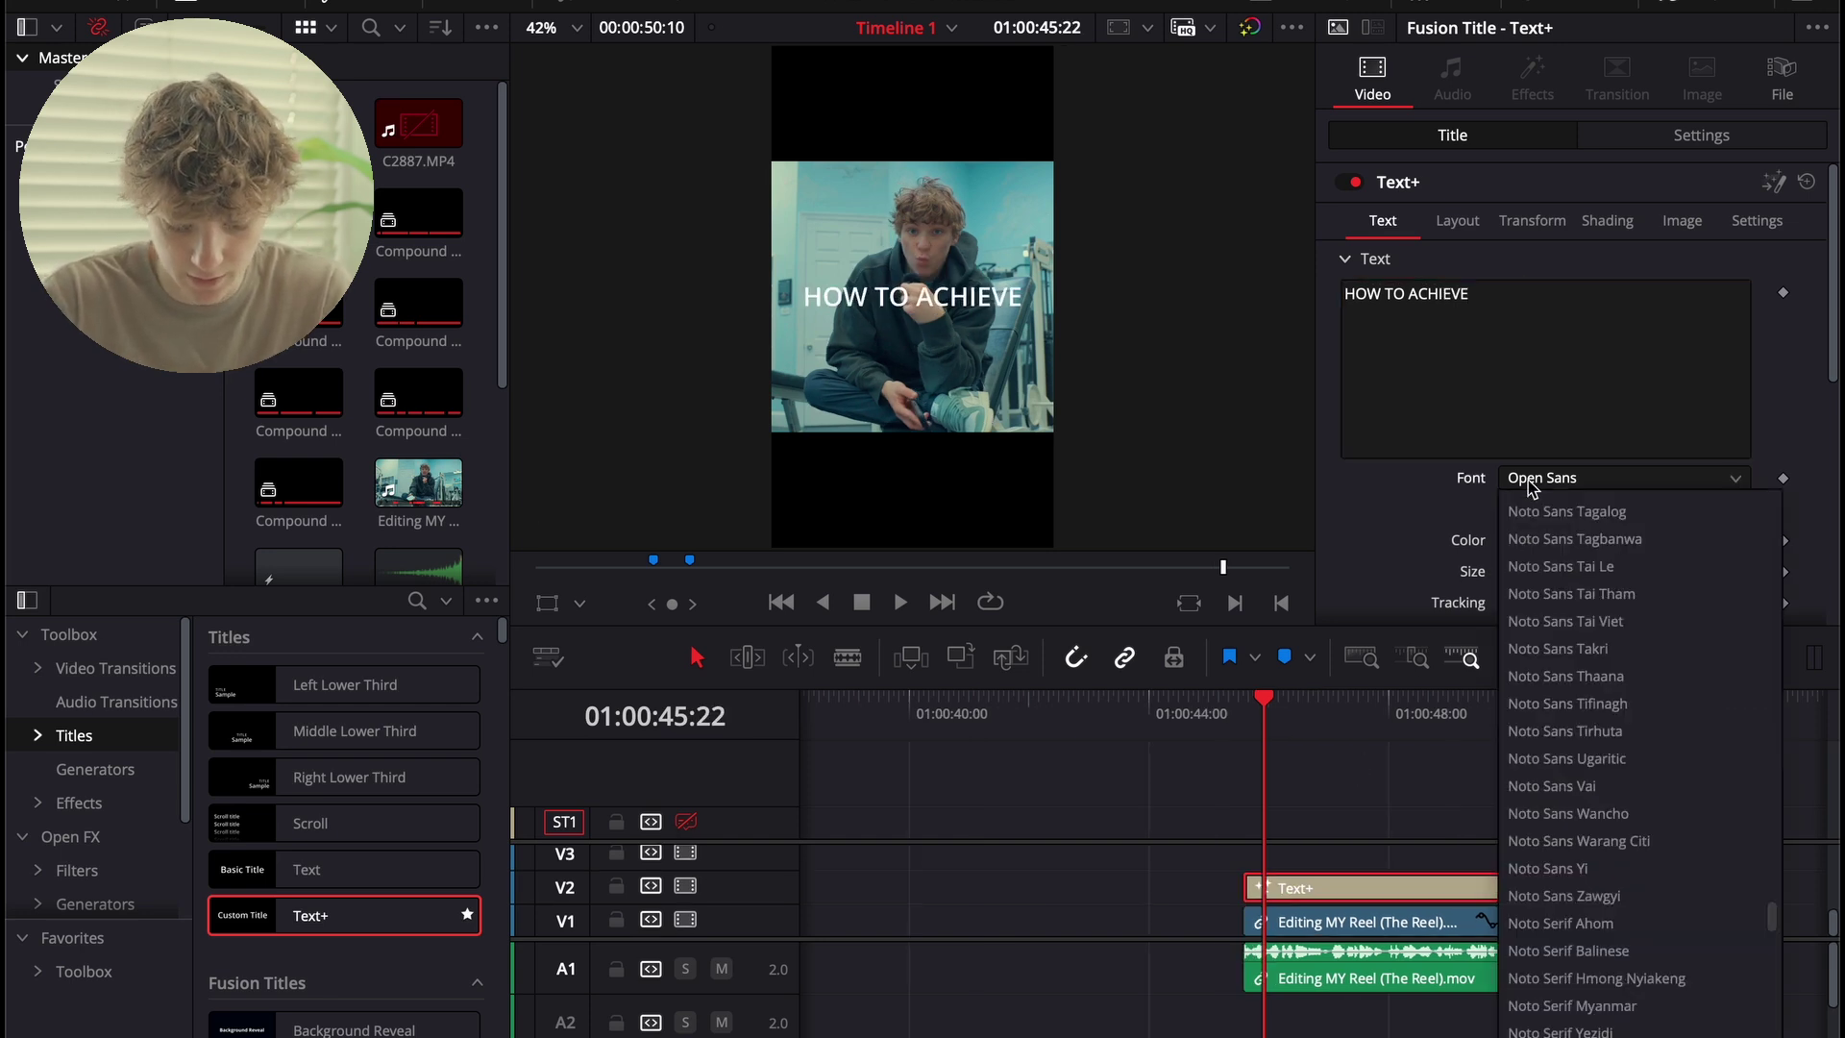
type("cl")
key("Down")
key("Return")
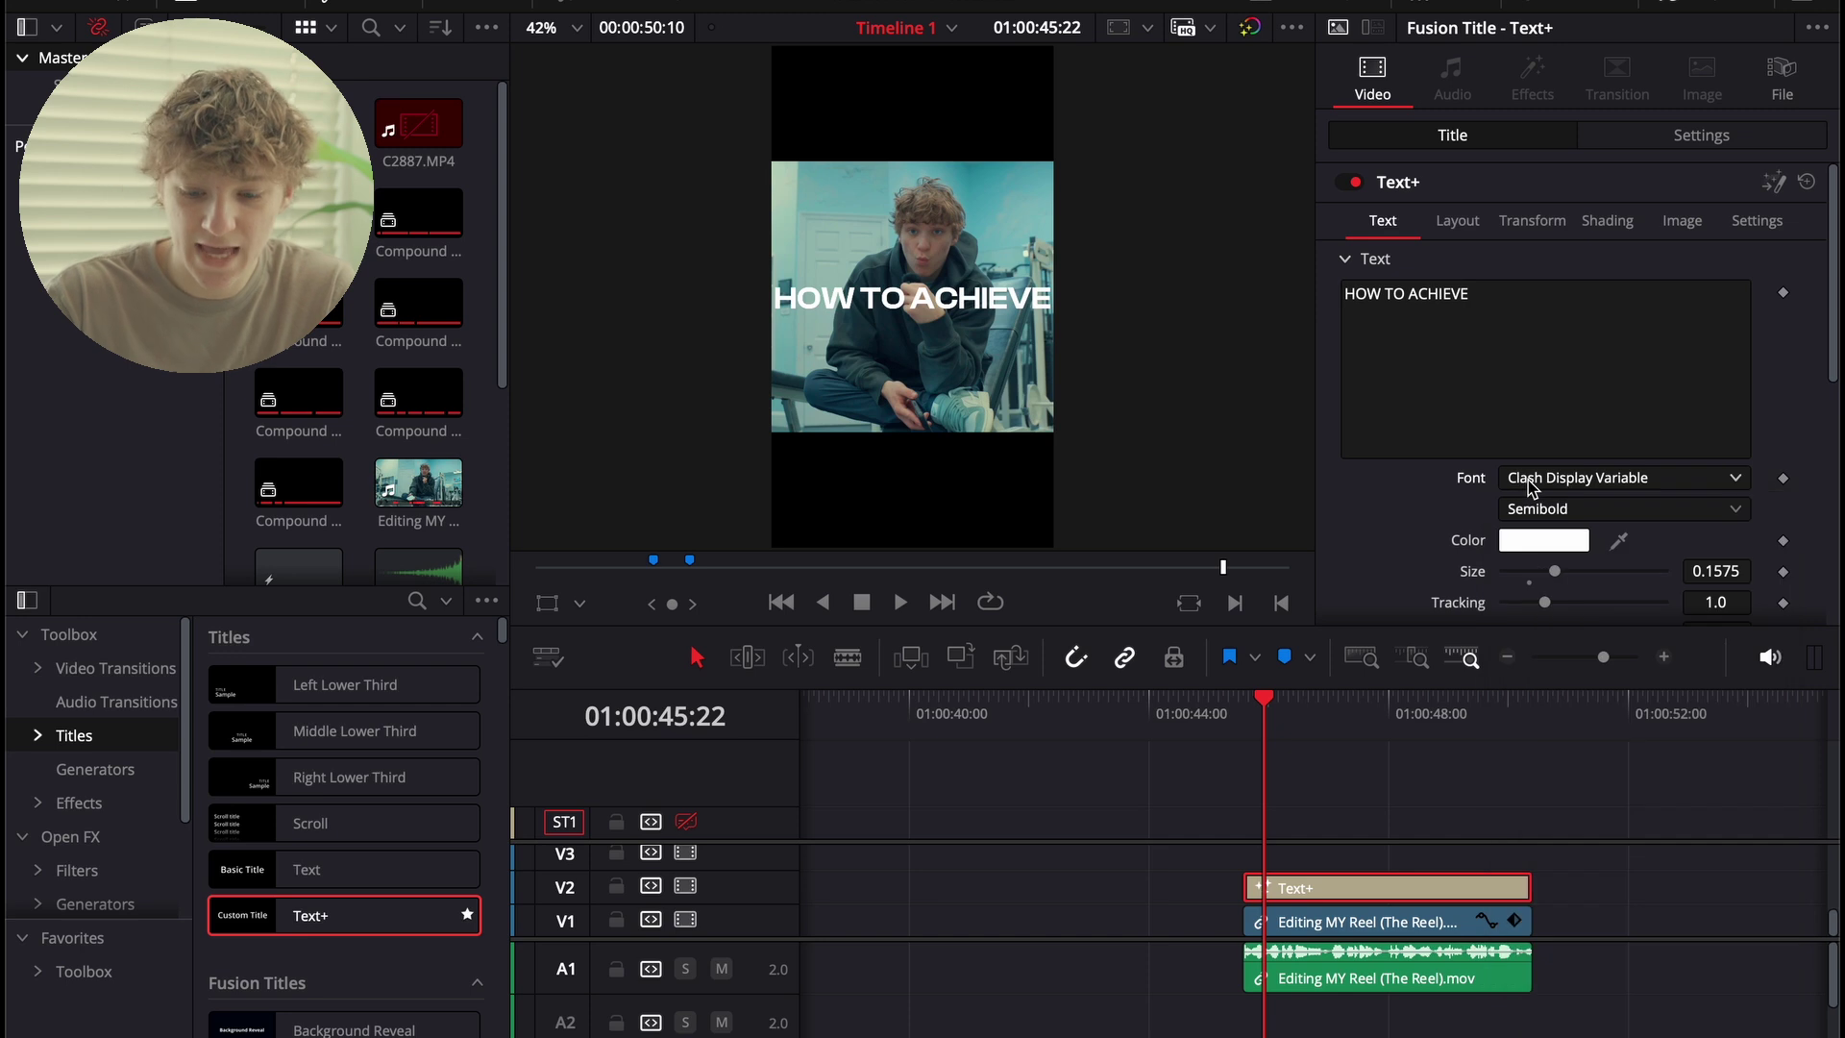
left_click_drag(1554, 571, 1548, 569)
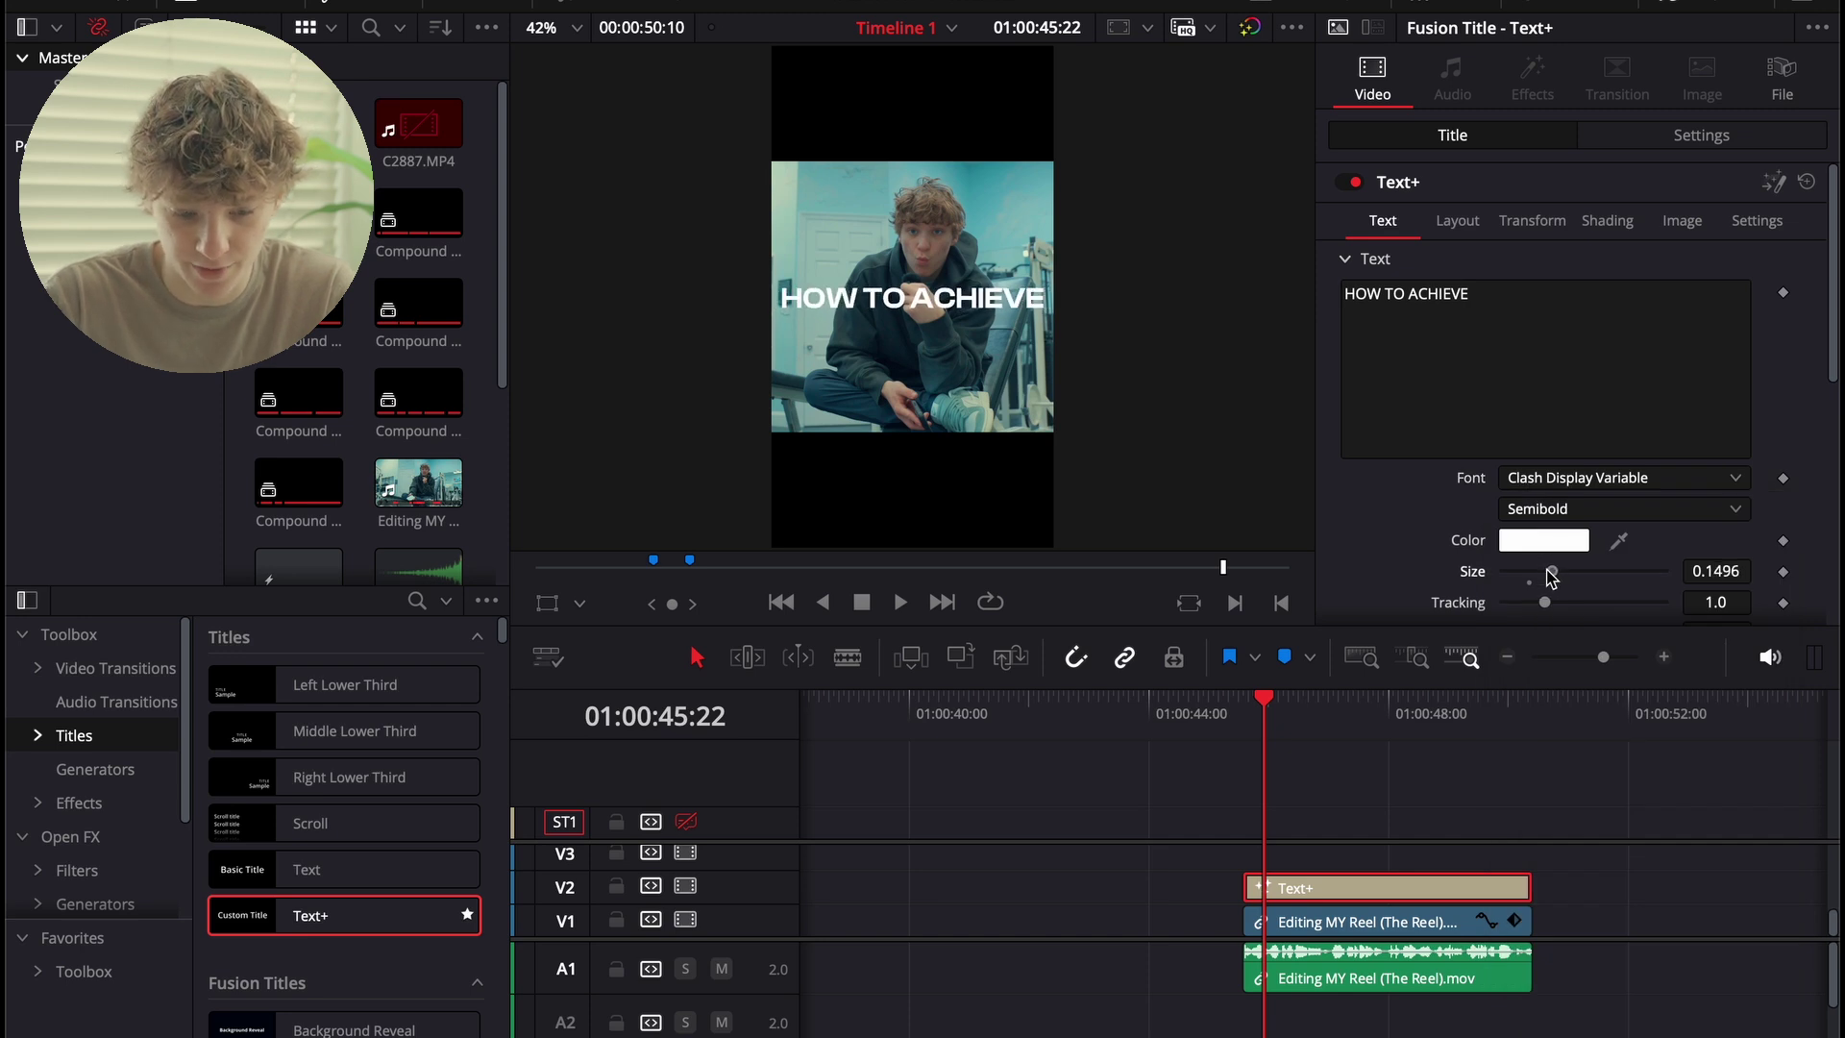
left_click(1458, 220)
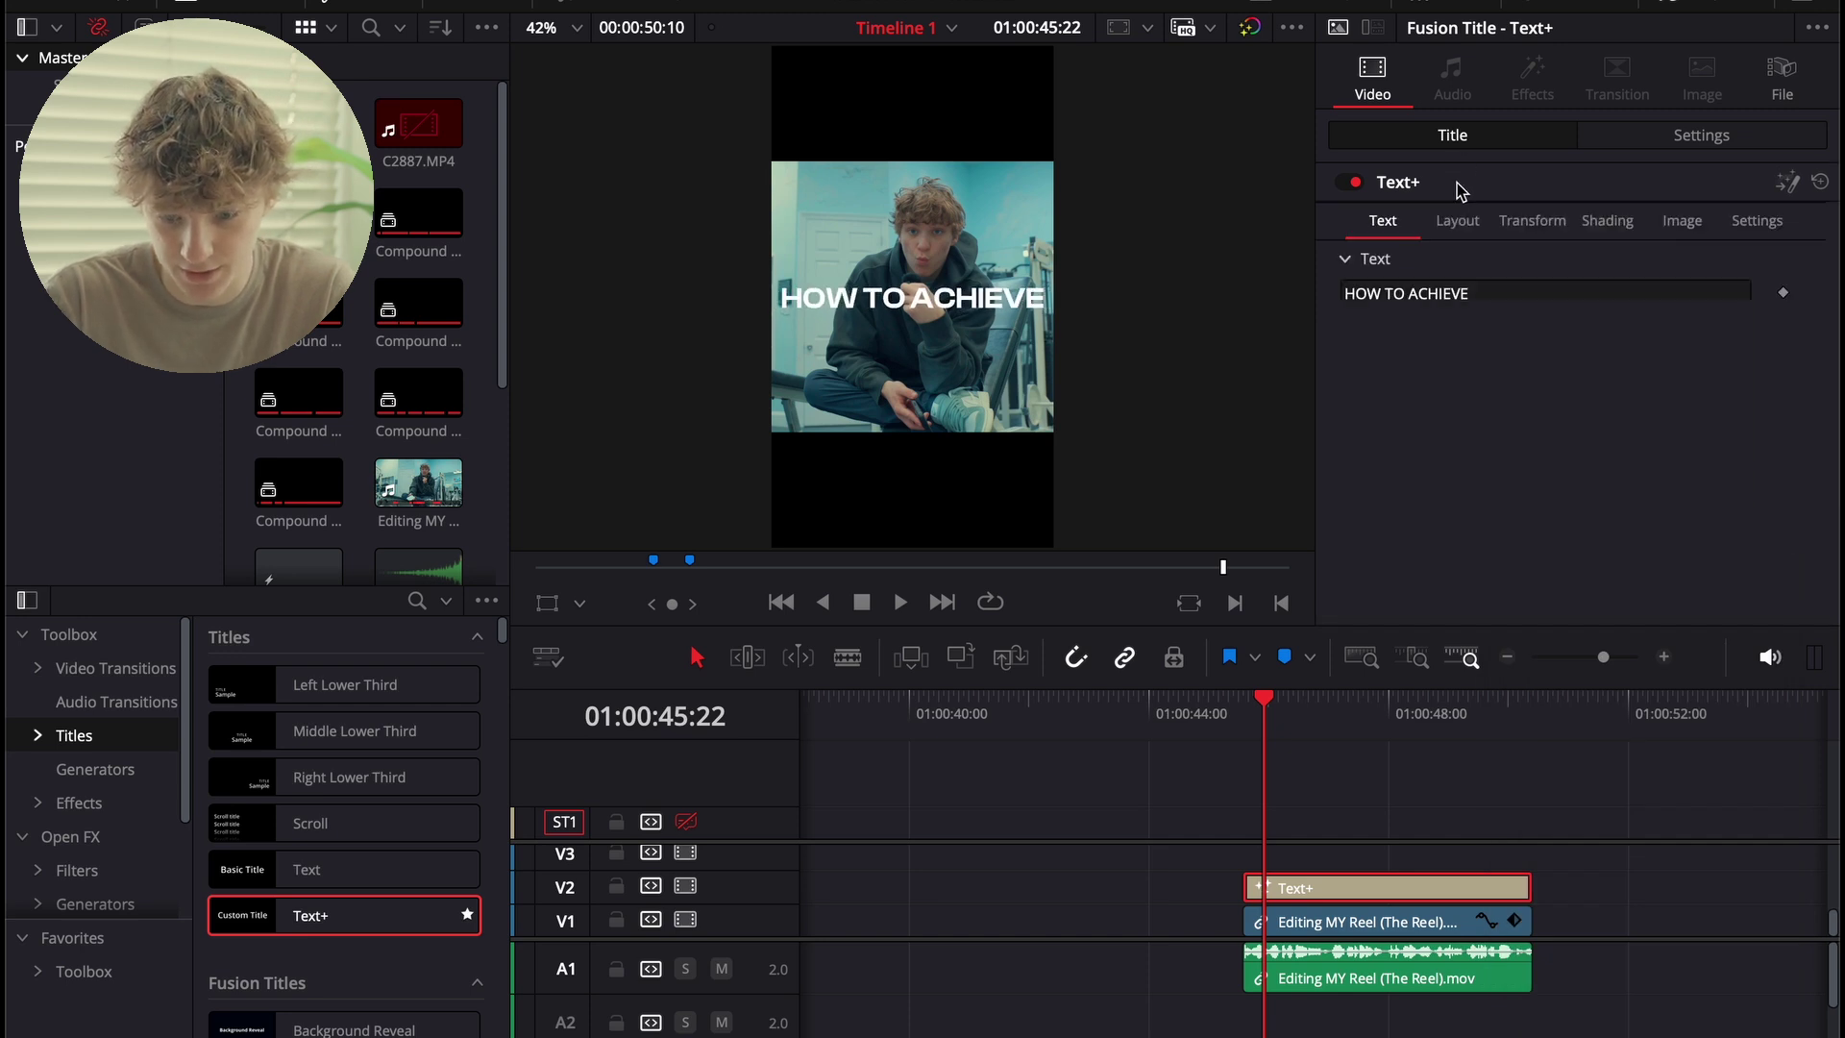
mouse_move(1710, 318)
left_mouse_down()
mouse_move(1511, 318)
mouse_move(1730, 318)
left_mouse_up()
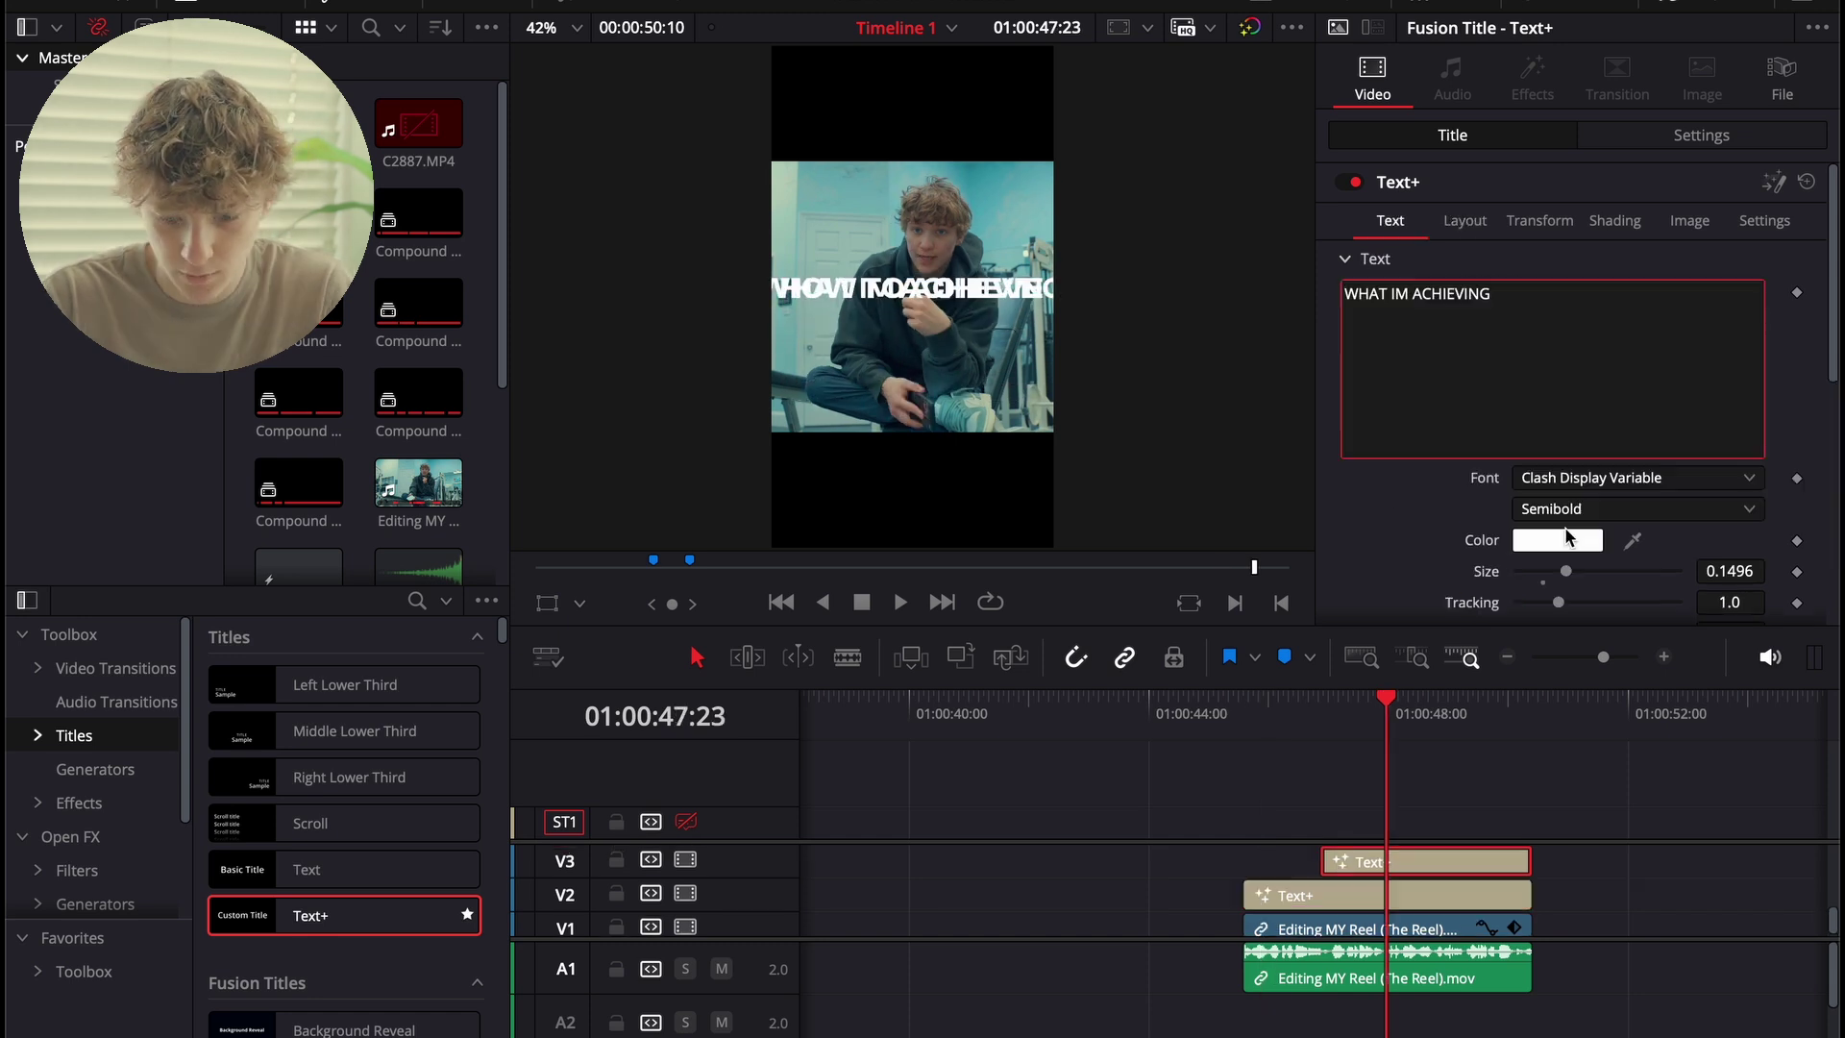
Give the WHAT IM ACHIEVING title on V3 the Light font style and lower its vertical center to 0.471.
left_click(1584, 511)
left_click(1564, 575)
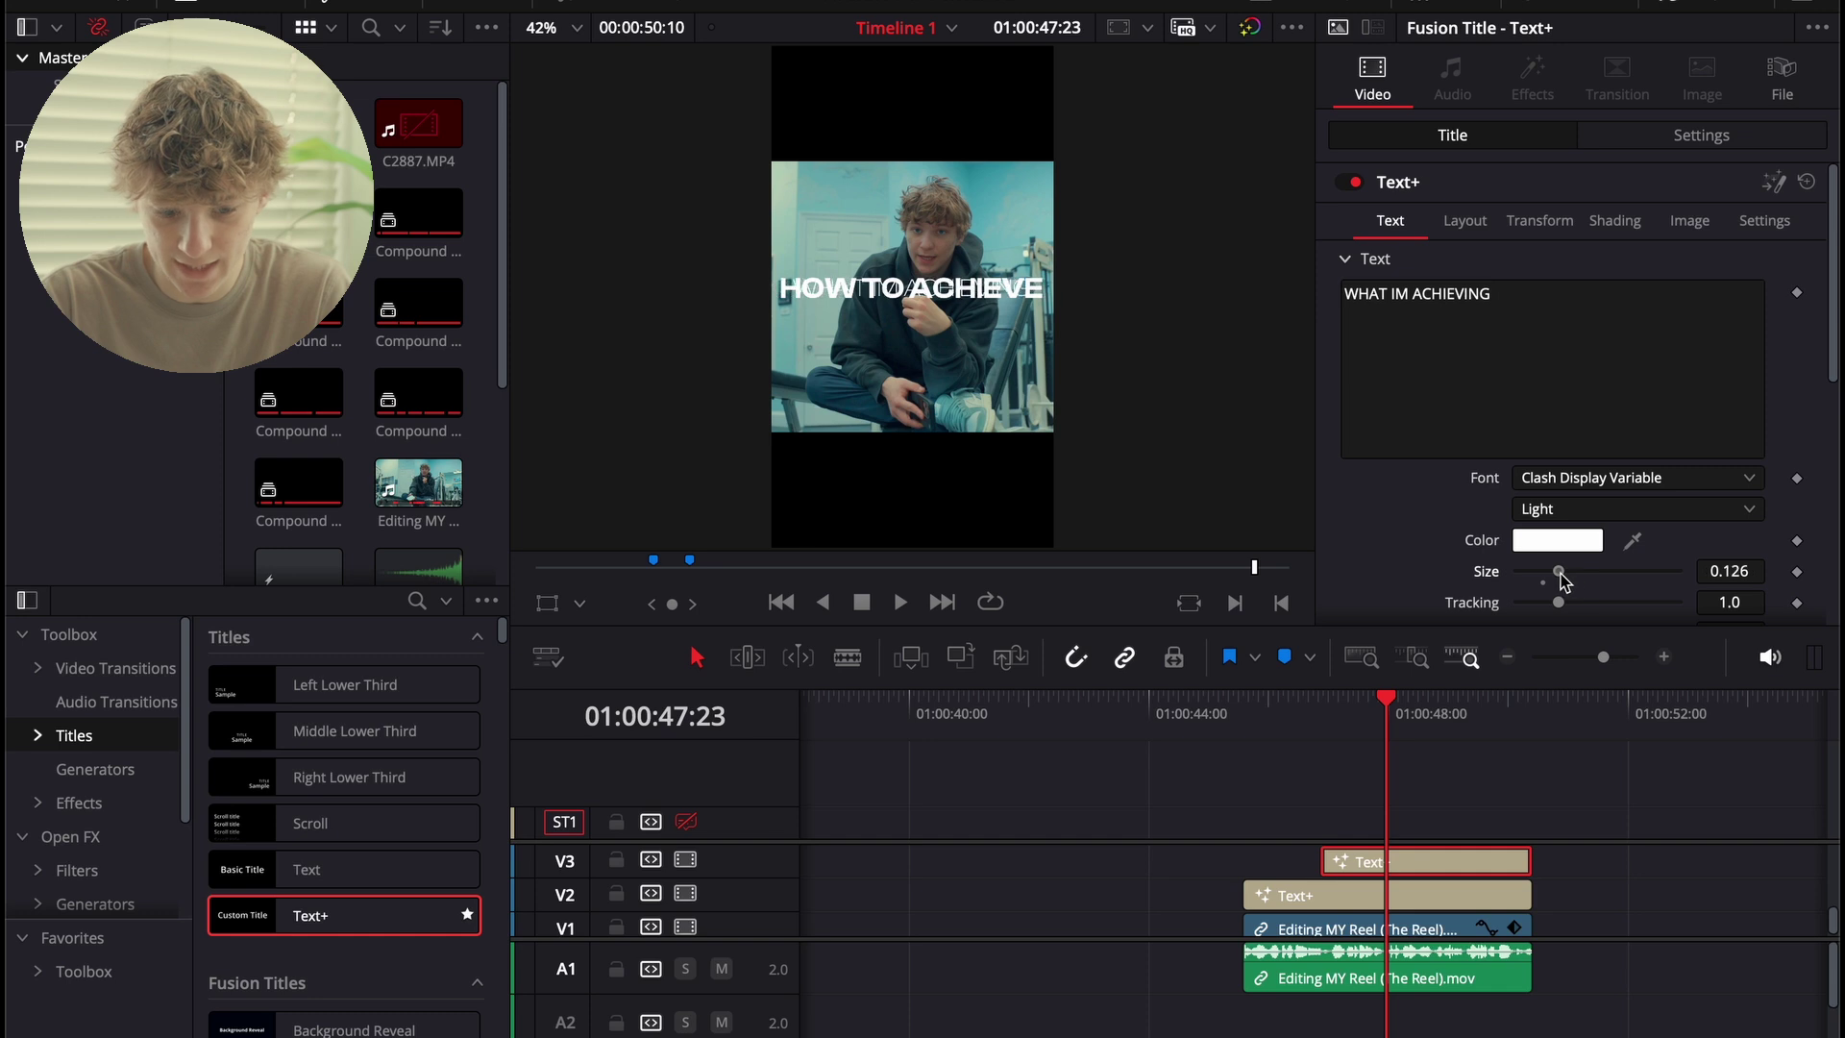
left_click(1464, 220)
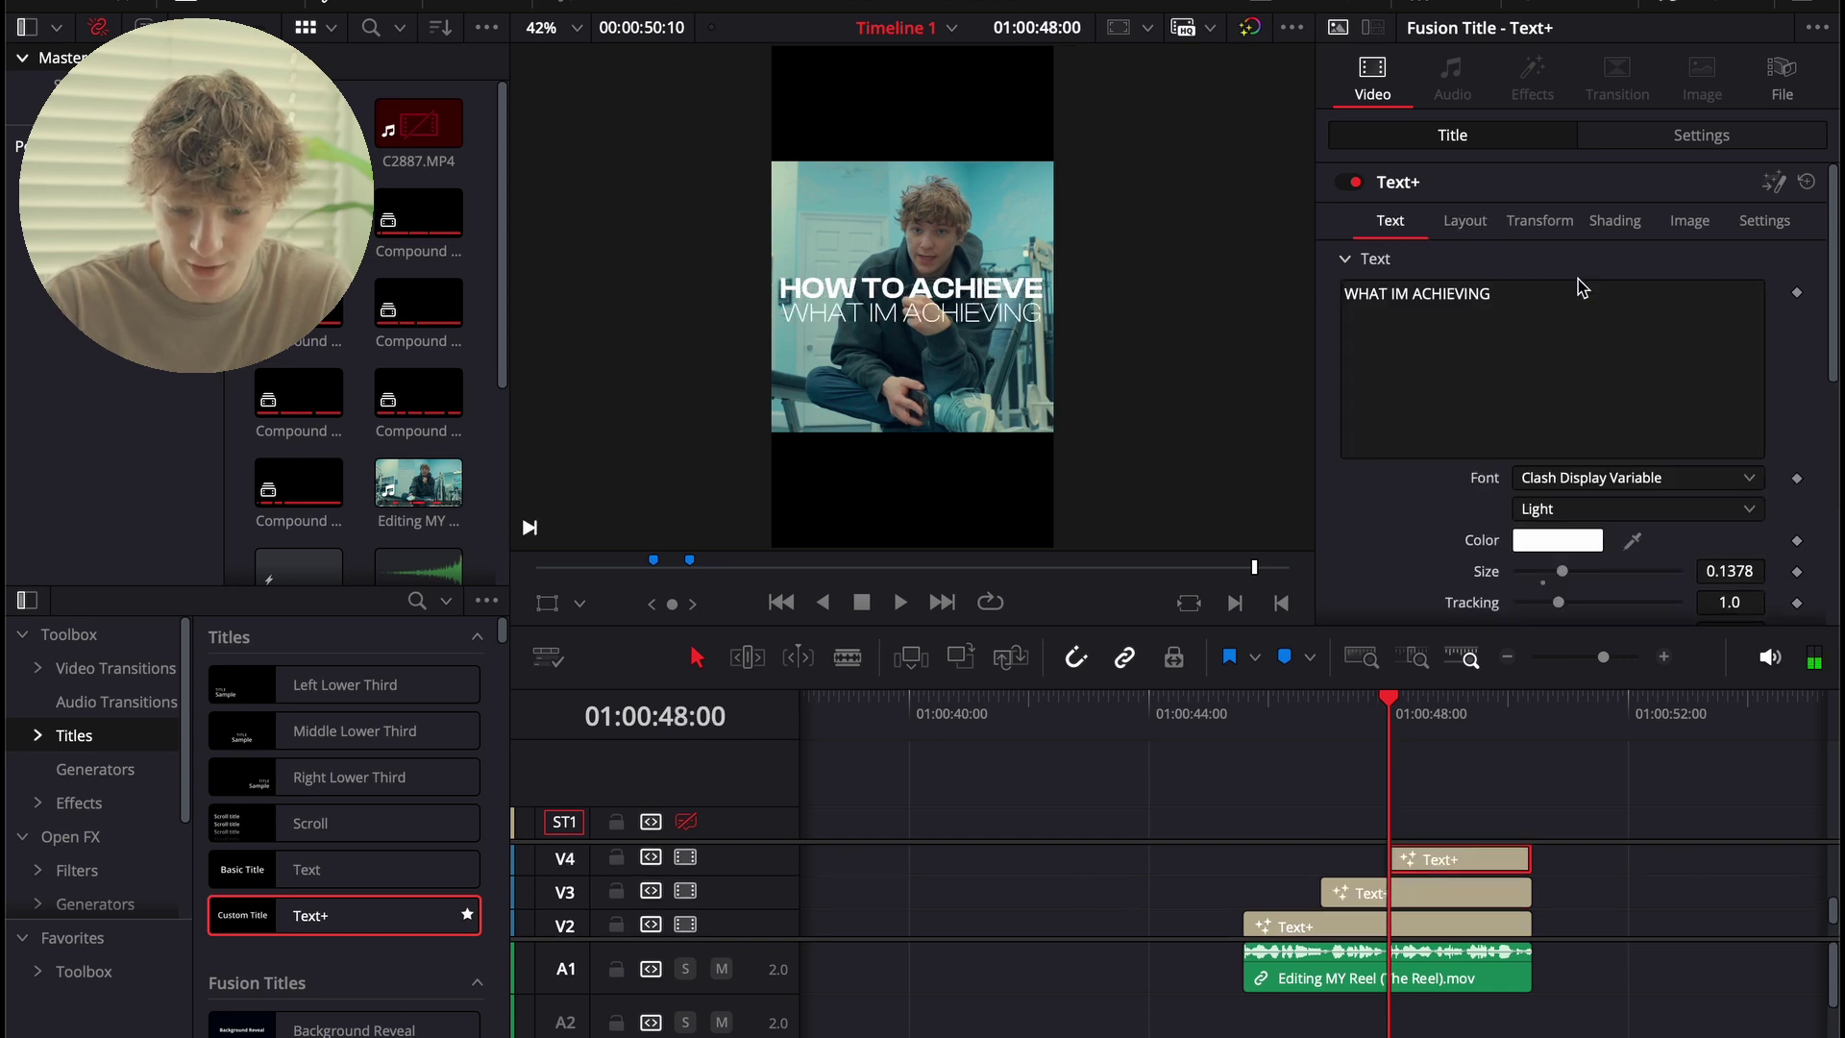
Replace the wording of the third Text+ title on V4 with ITS NOT HARD.
left_click(1577, 283)
key("ctrl+a")
key("BackSpace")
type("ITS NOT HARD")
Lower the ITS NOT HARD title beneath the second line by setting its vertical center to 0.426.
left_click(1431, 862)
key("space")
key("space")
left_click(1464, 220)
left_click(1720, 322)
left_click_drag(1728, 322, 1747, 322)
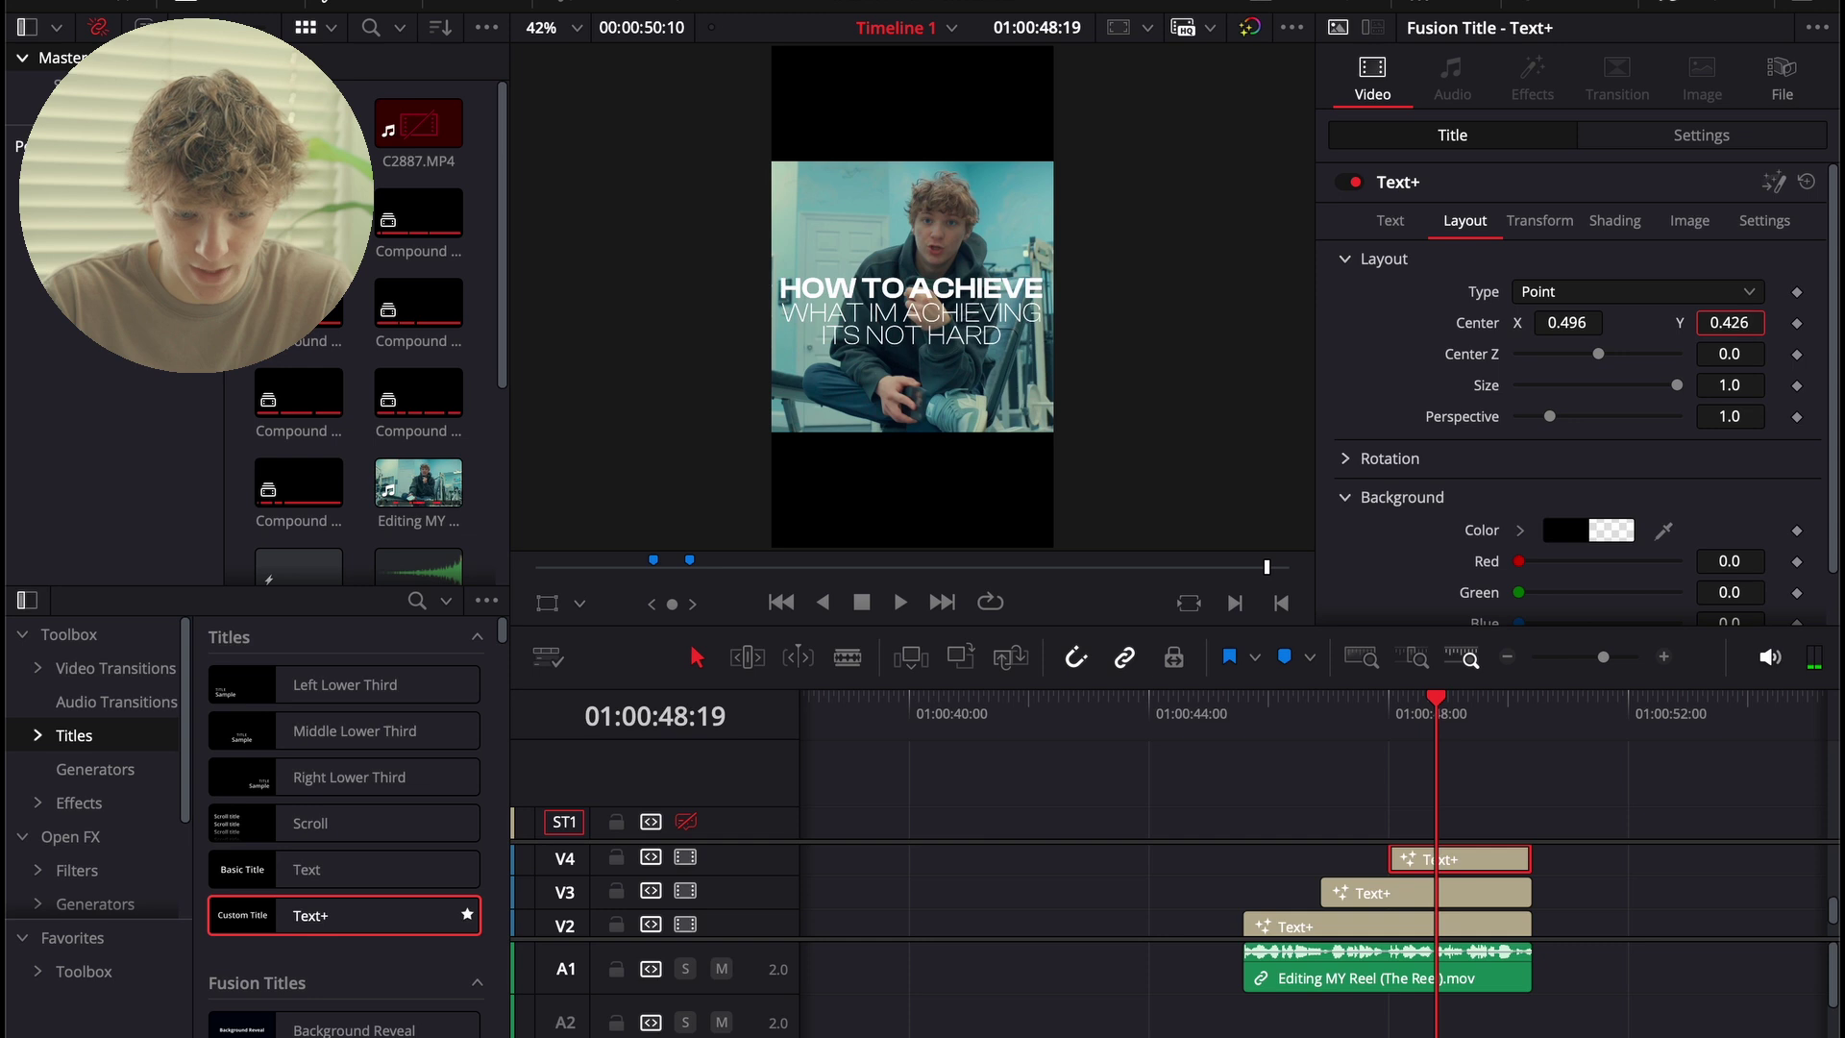
Split all clips at 01:00:48:19 and delete the parts of the titles after the cut.
key("space")
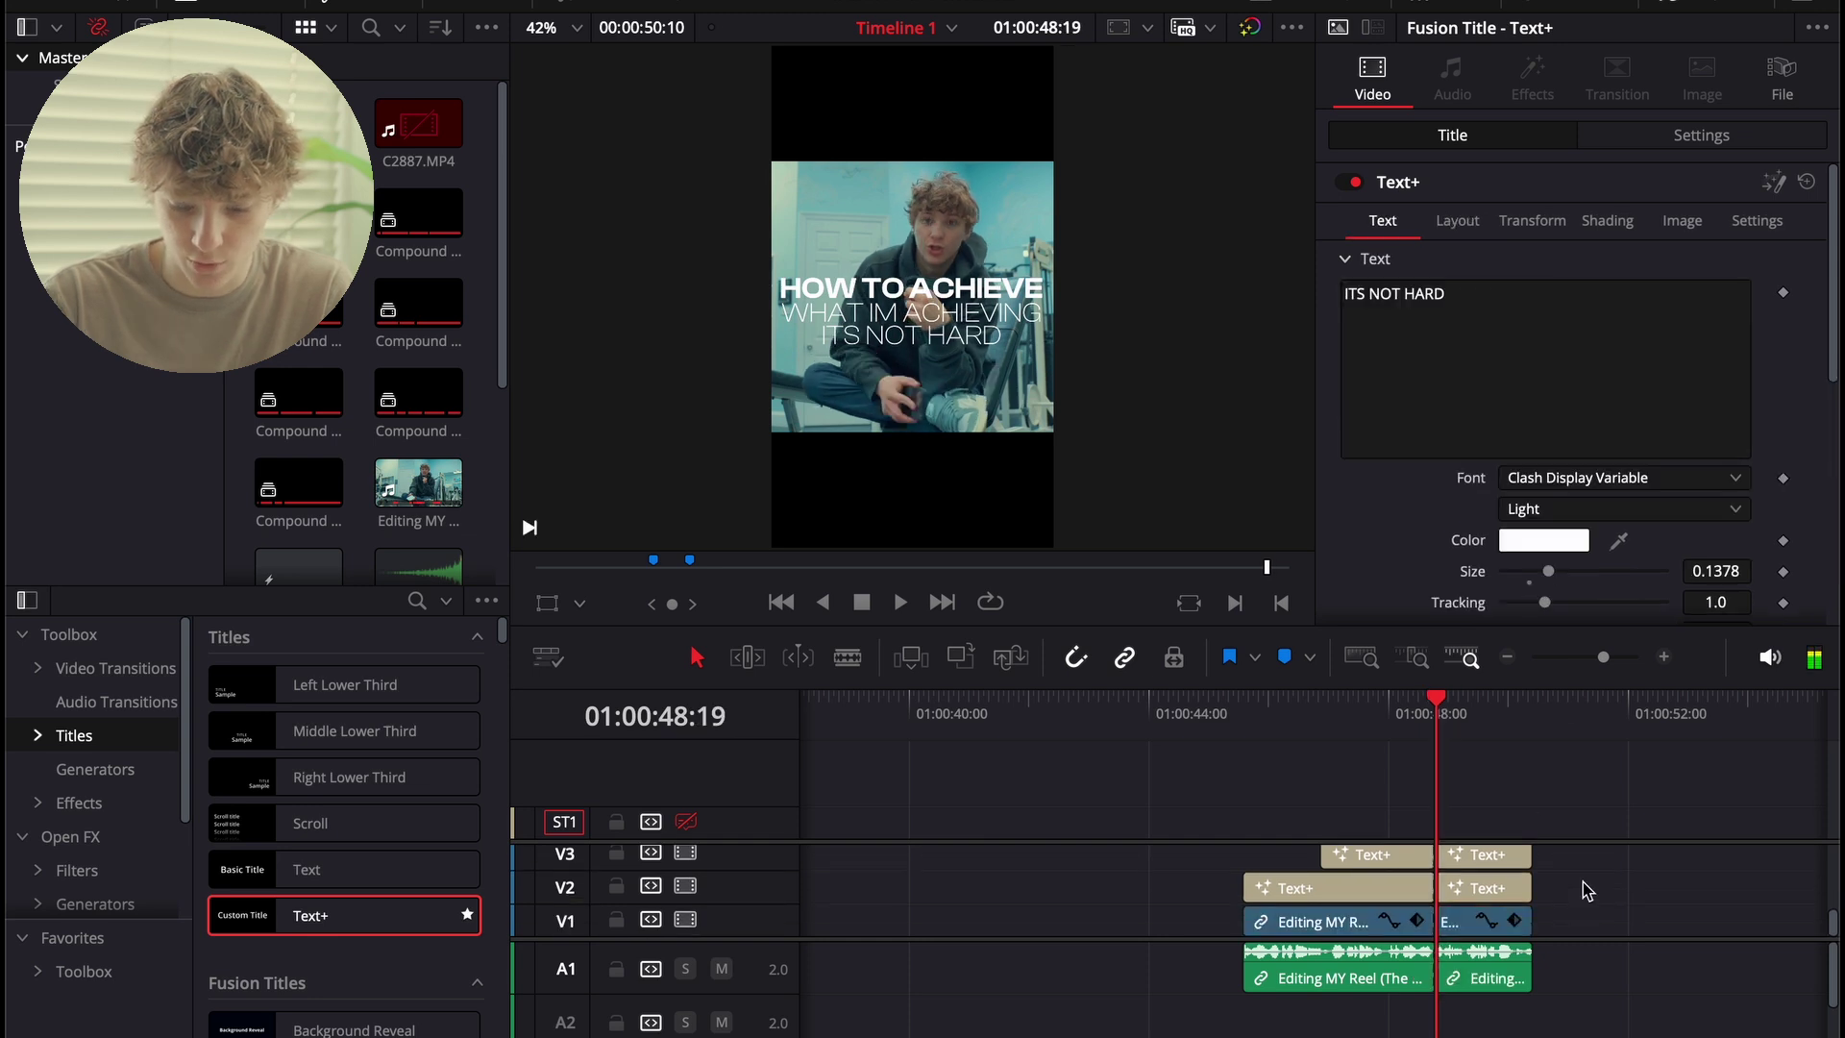
left_click_drag(1551, 889, 1482, 826)
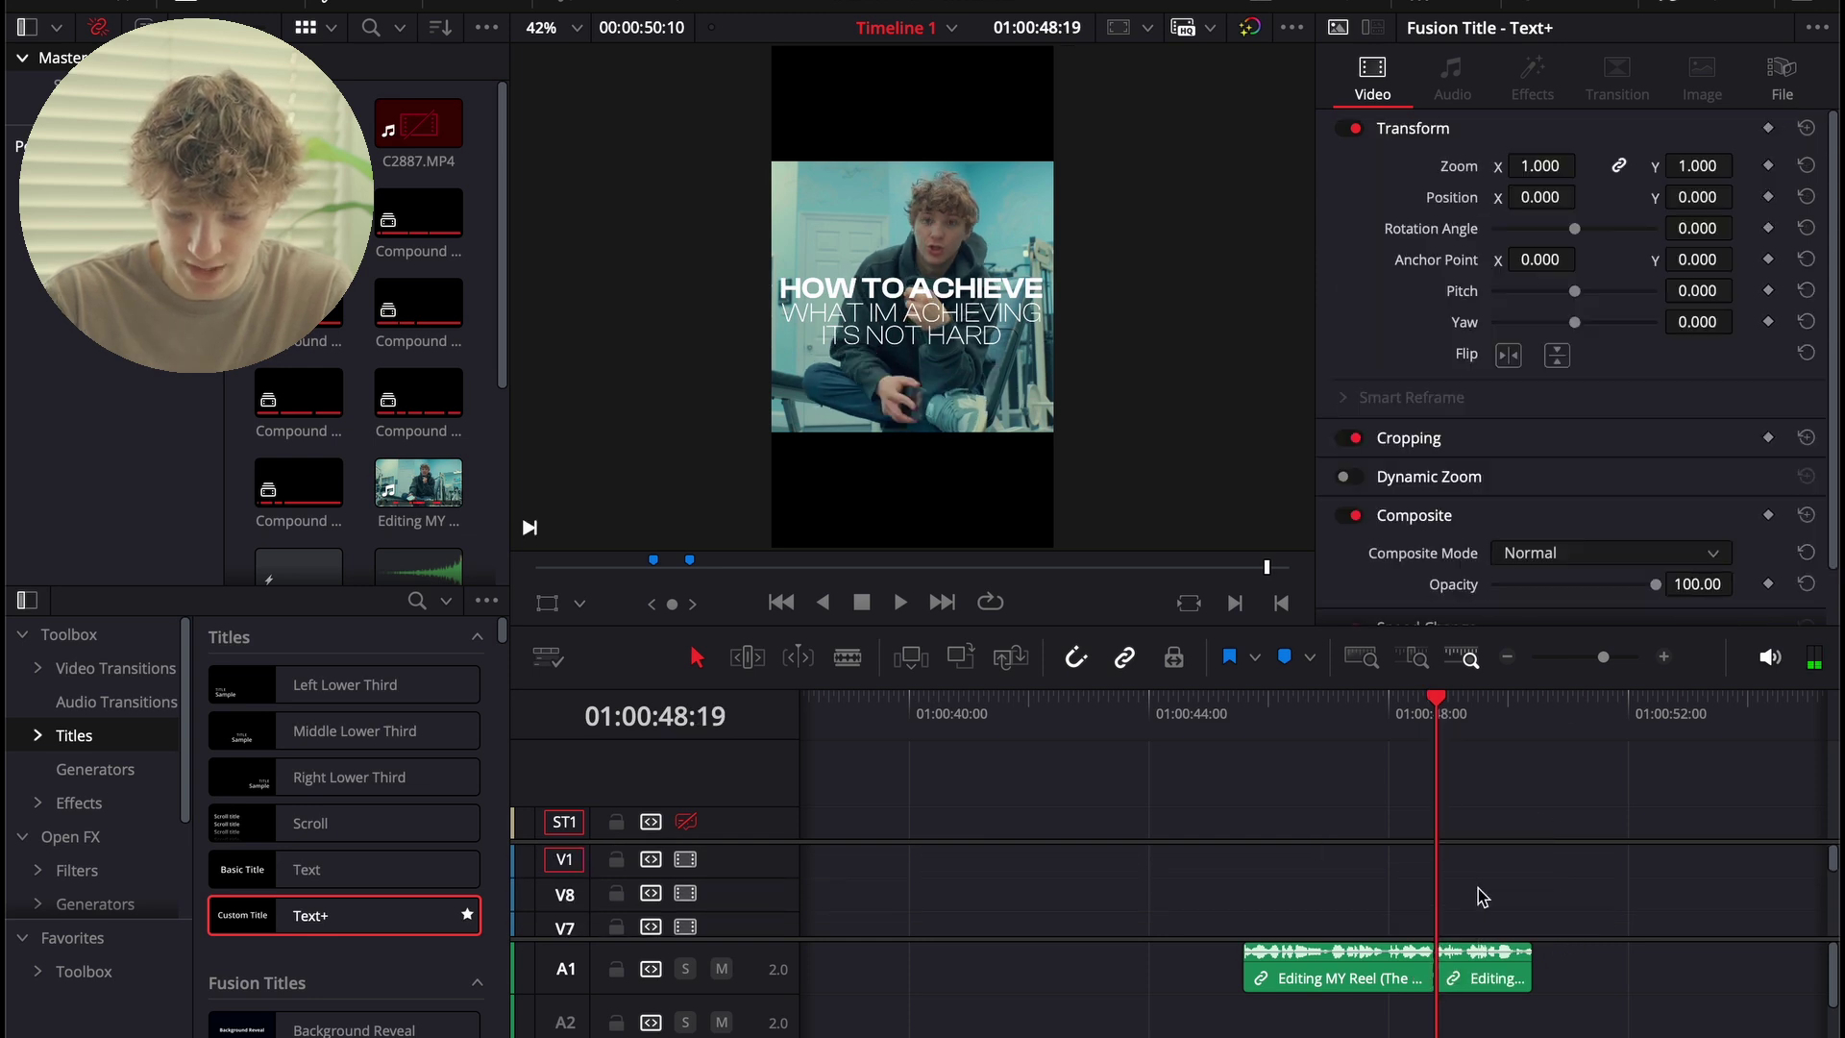
scroll(1477, 888, "down", 2)
key("BackSpace")
Convert the HOW TO ACHIEVE title on V2 into a compound clip.
left_click(1228, 716)
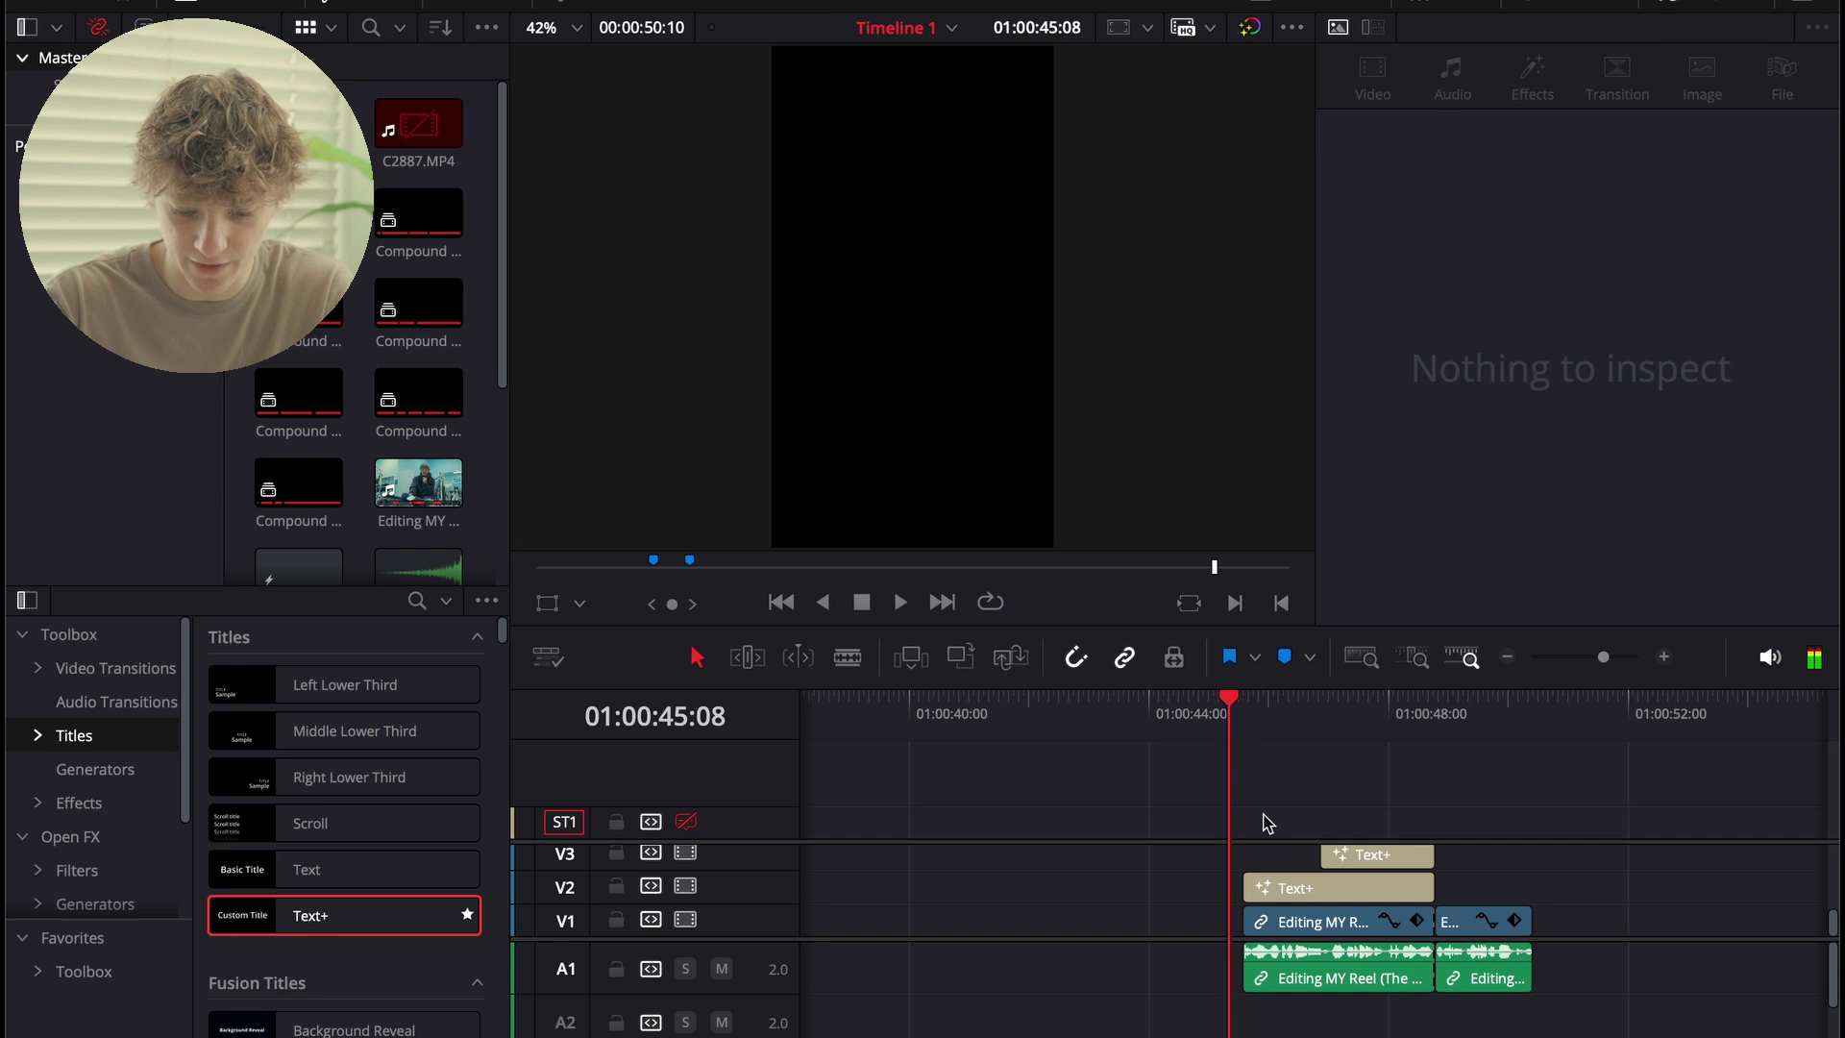
right_click(1309, 886)
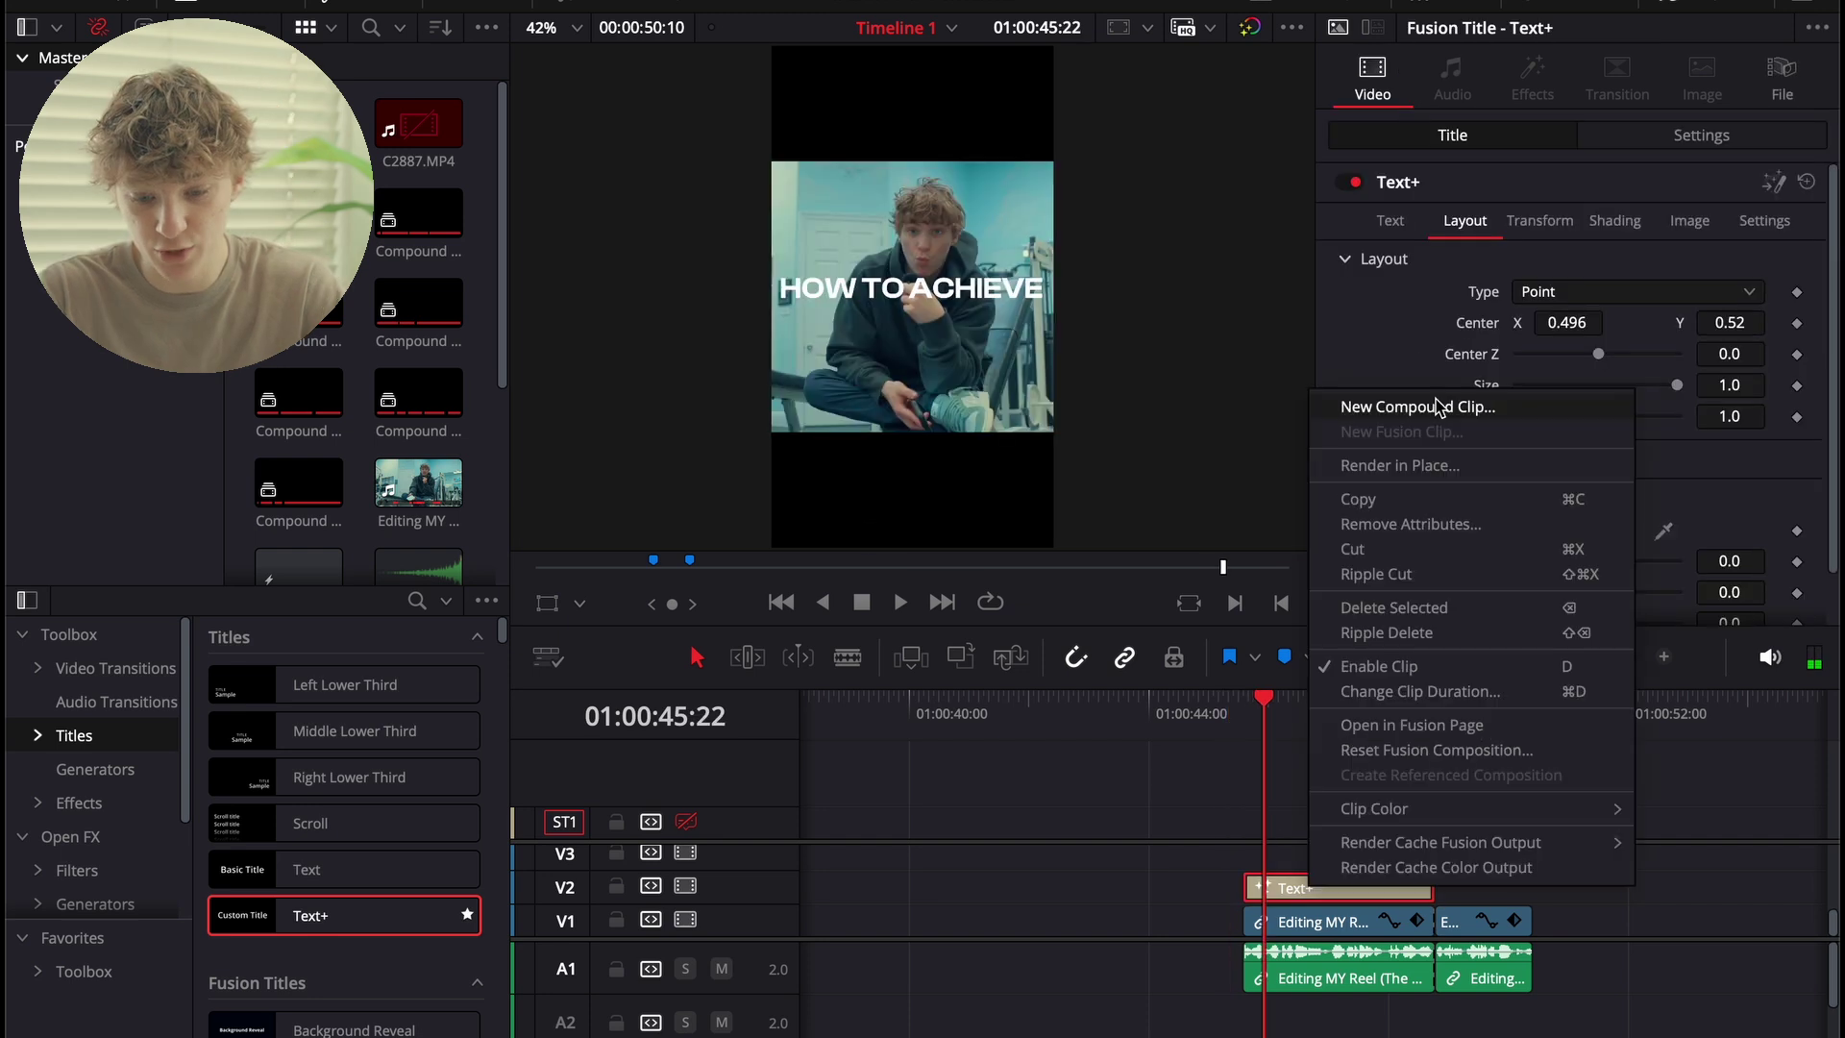
left_click(1437, 407)
left_click(1141, 593)
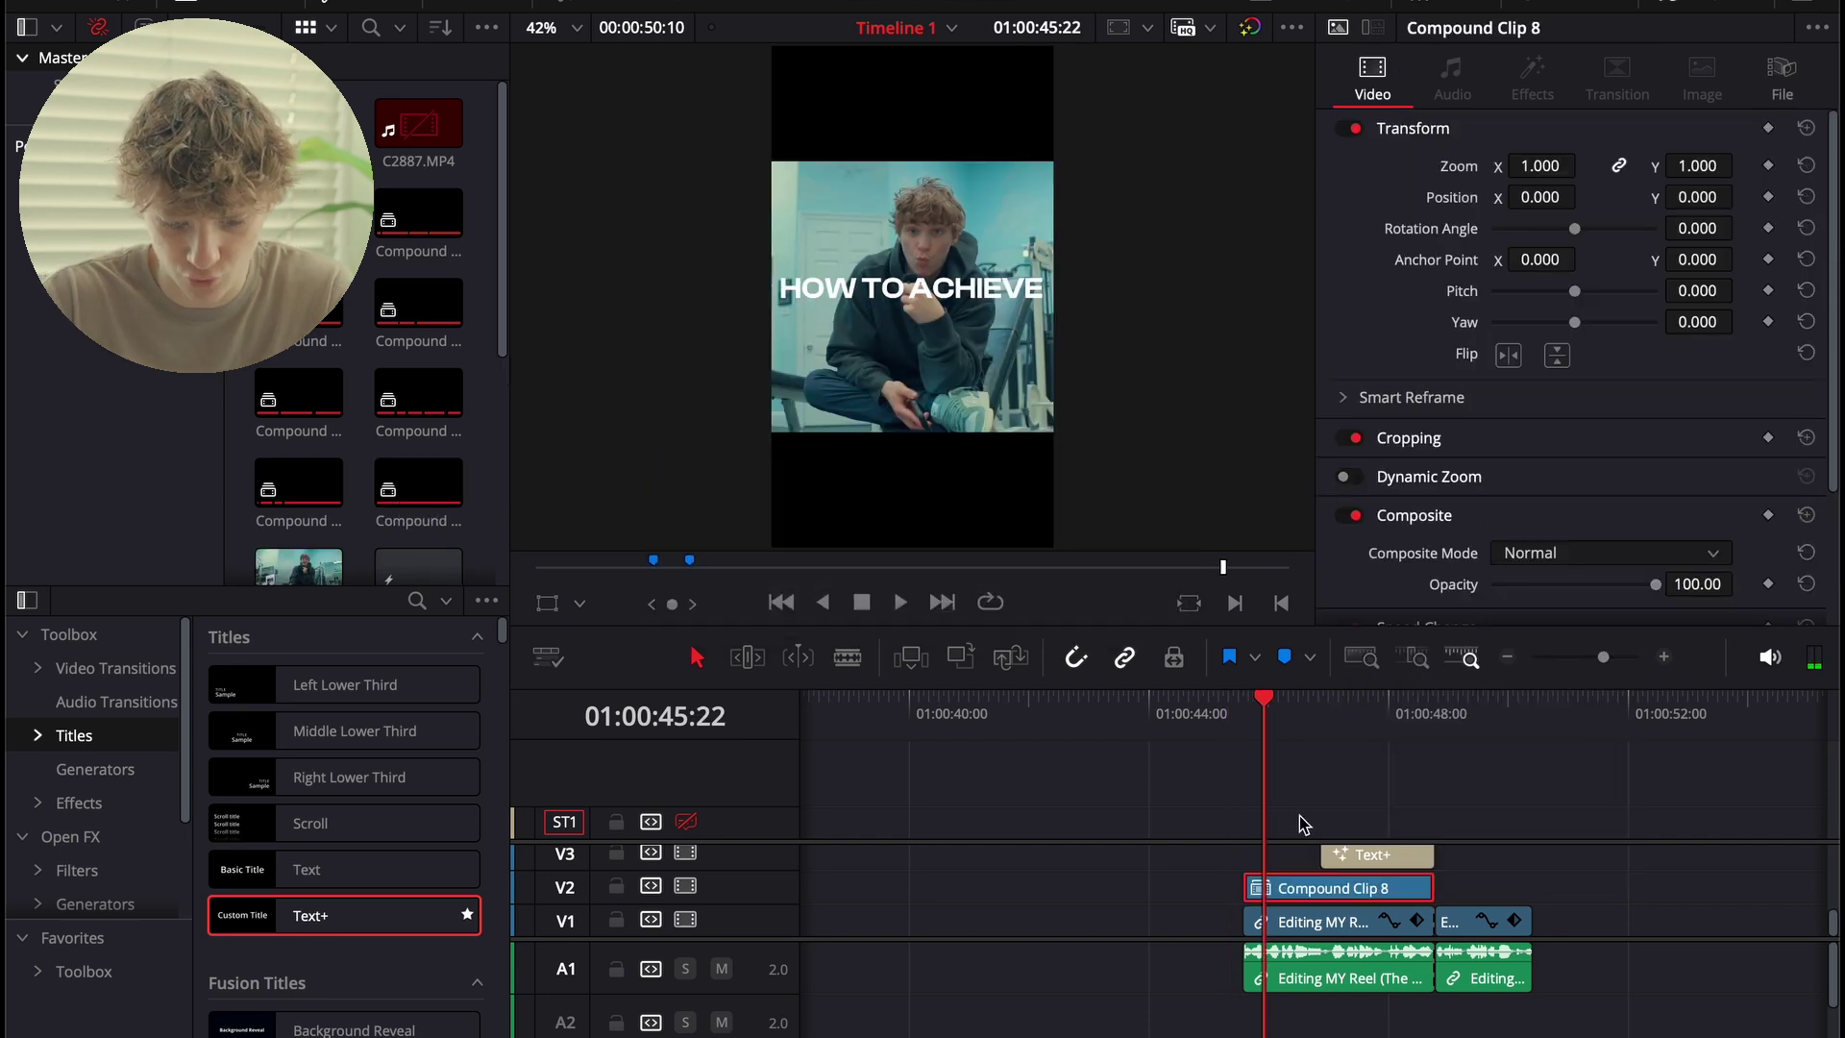
At the start of the V2 compound clip, set Crop Right to 733.753 so only HOW shows.
left_click(1251, 718)
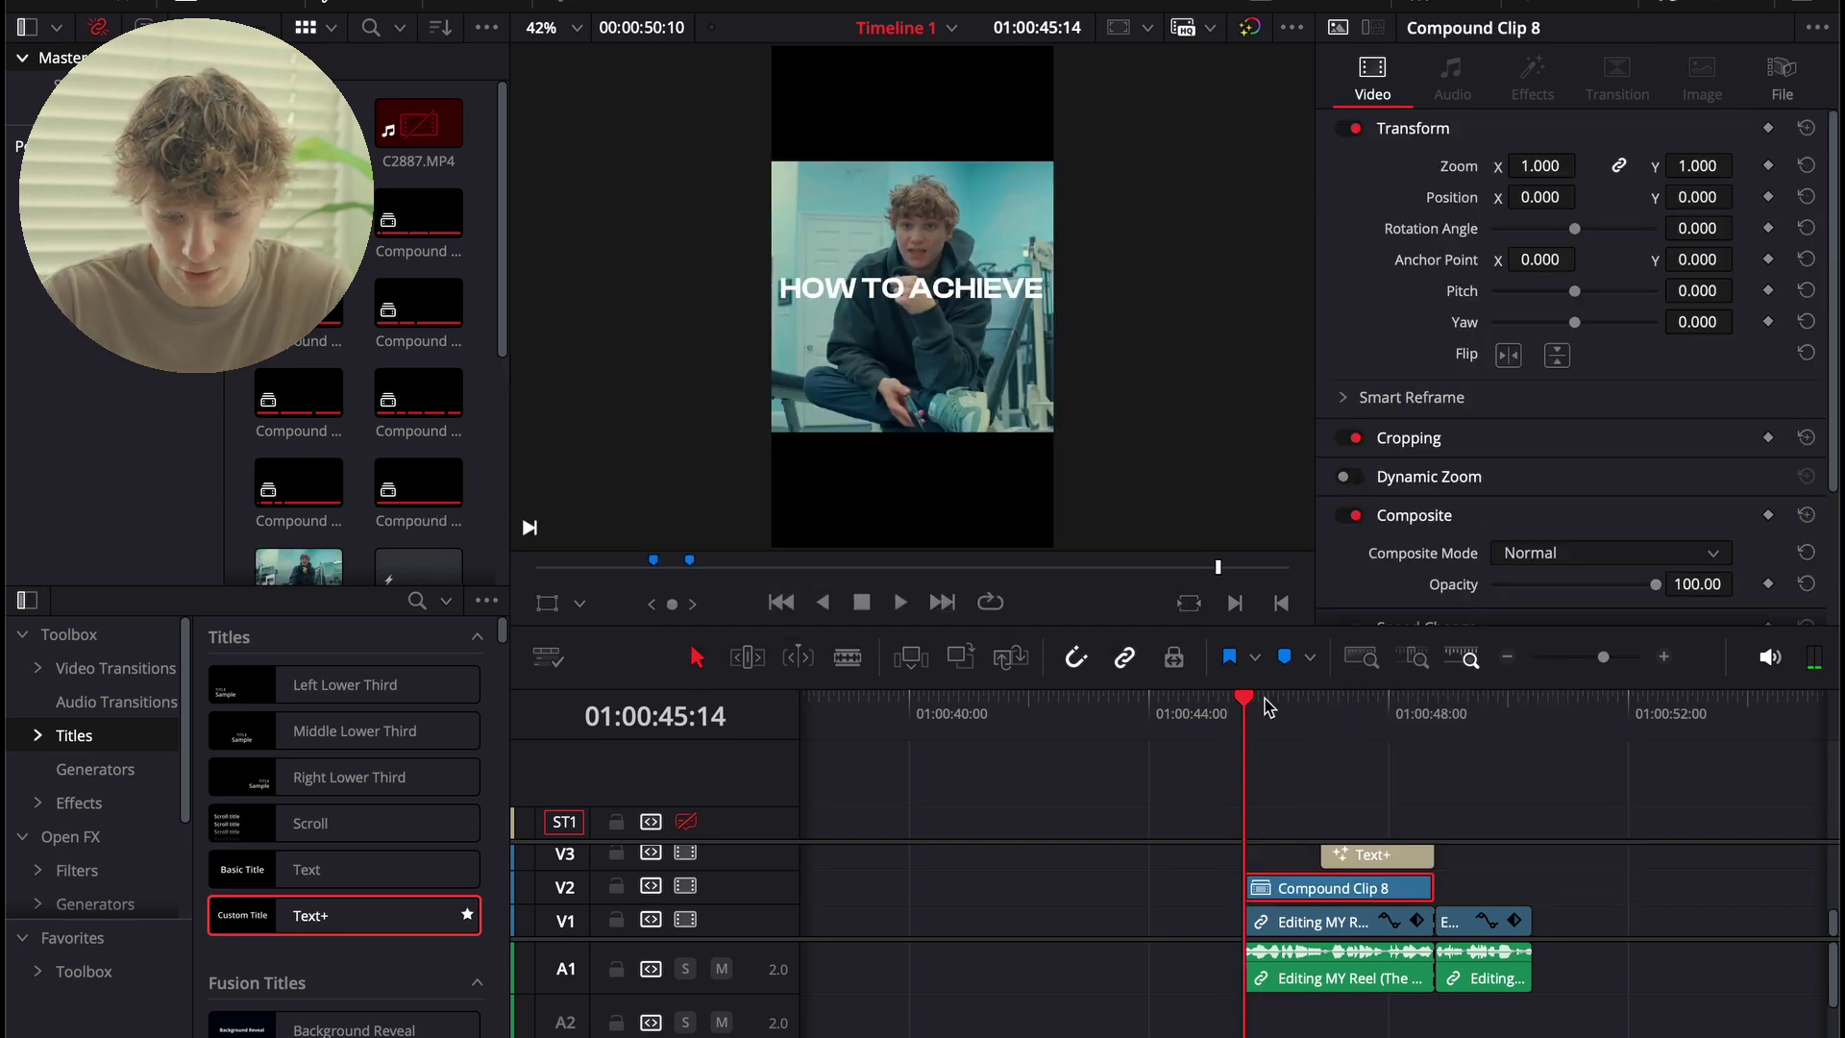
left_click(1495, 429)
left_click_drag(1495, 514, 1606, 535)
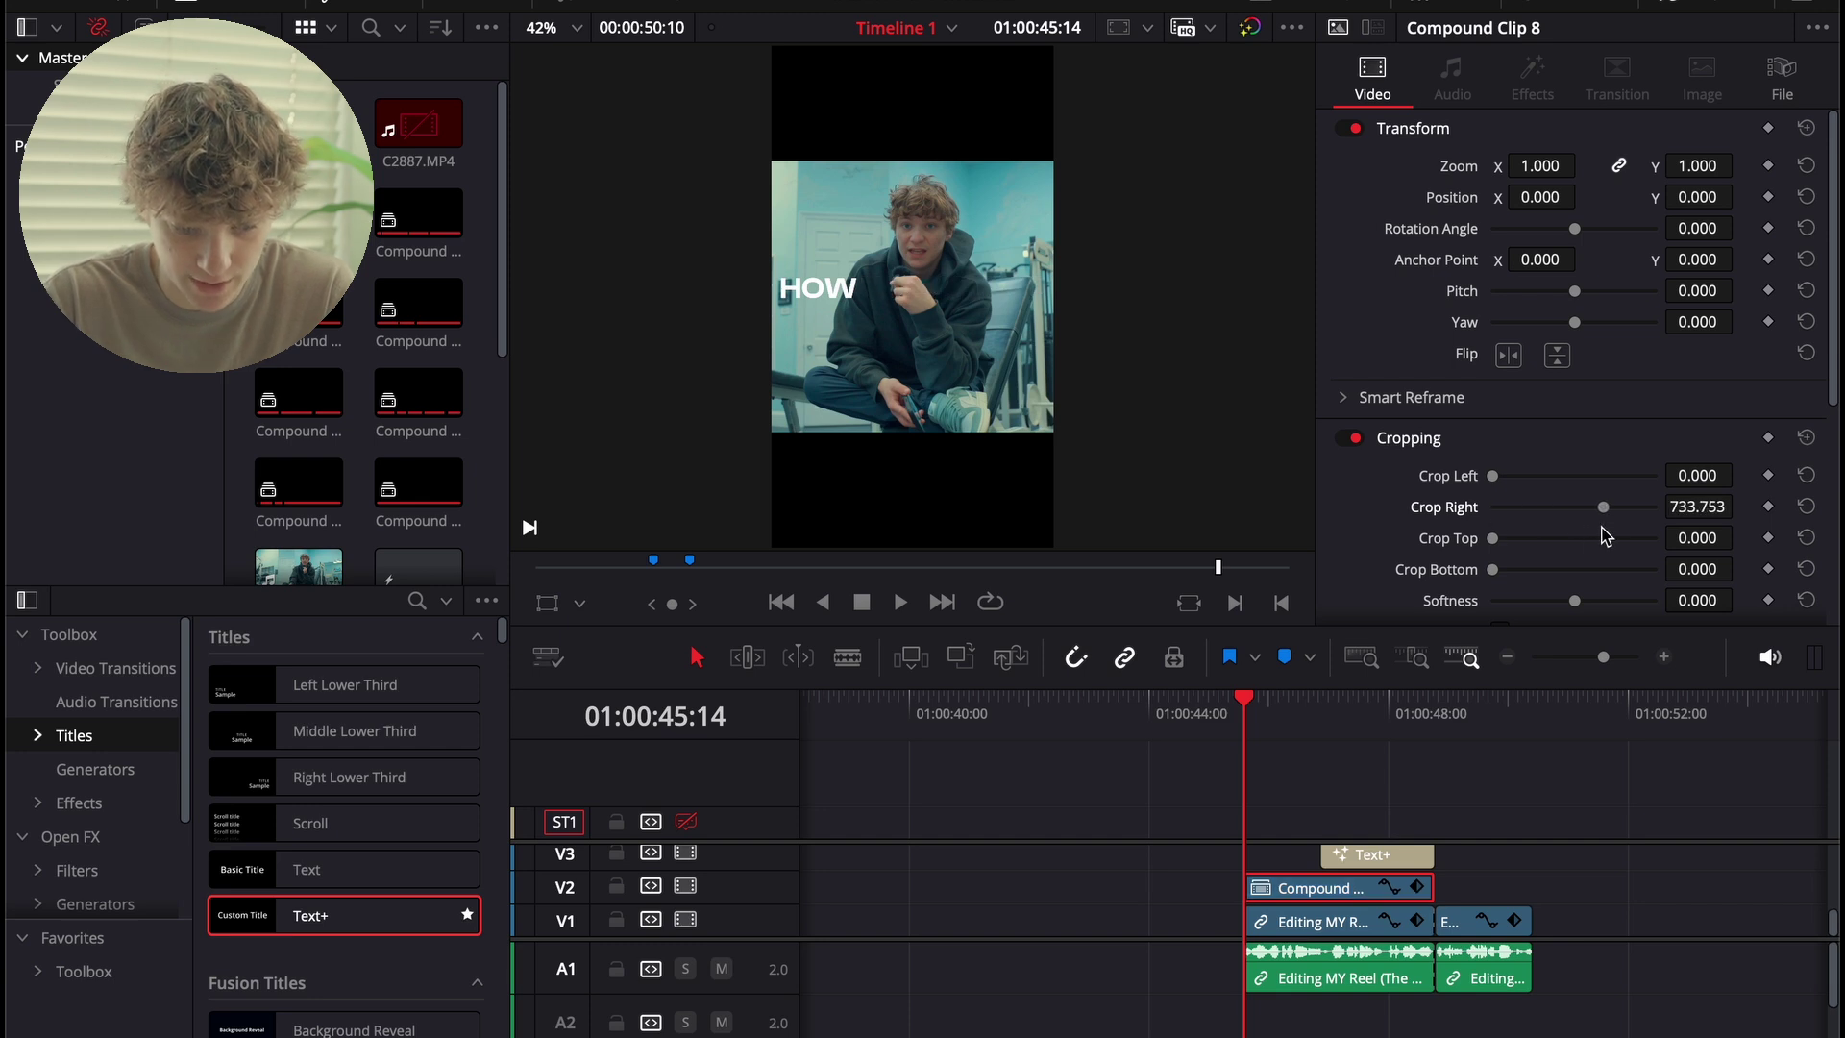
Split the V2 compound clip where TO is spoken and set the following part's Crop Right to 560.600 to show HOW TO.
key("Right")
key("Right")
key("Right")
key("Right")
key("Right")
key("Right")
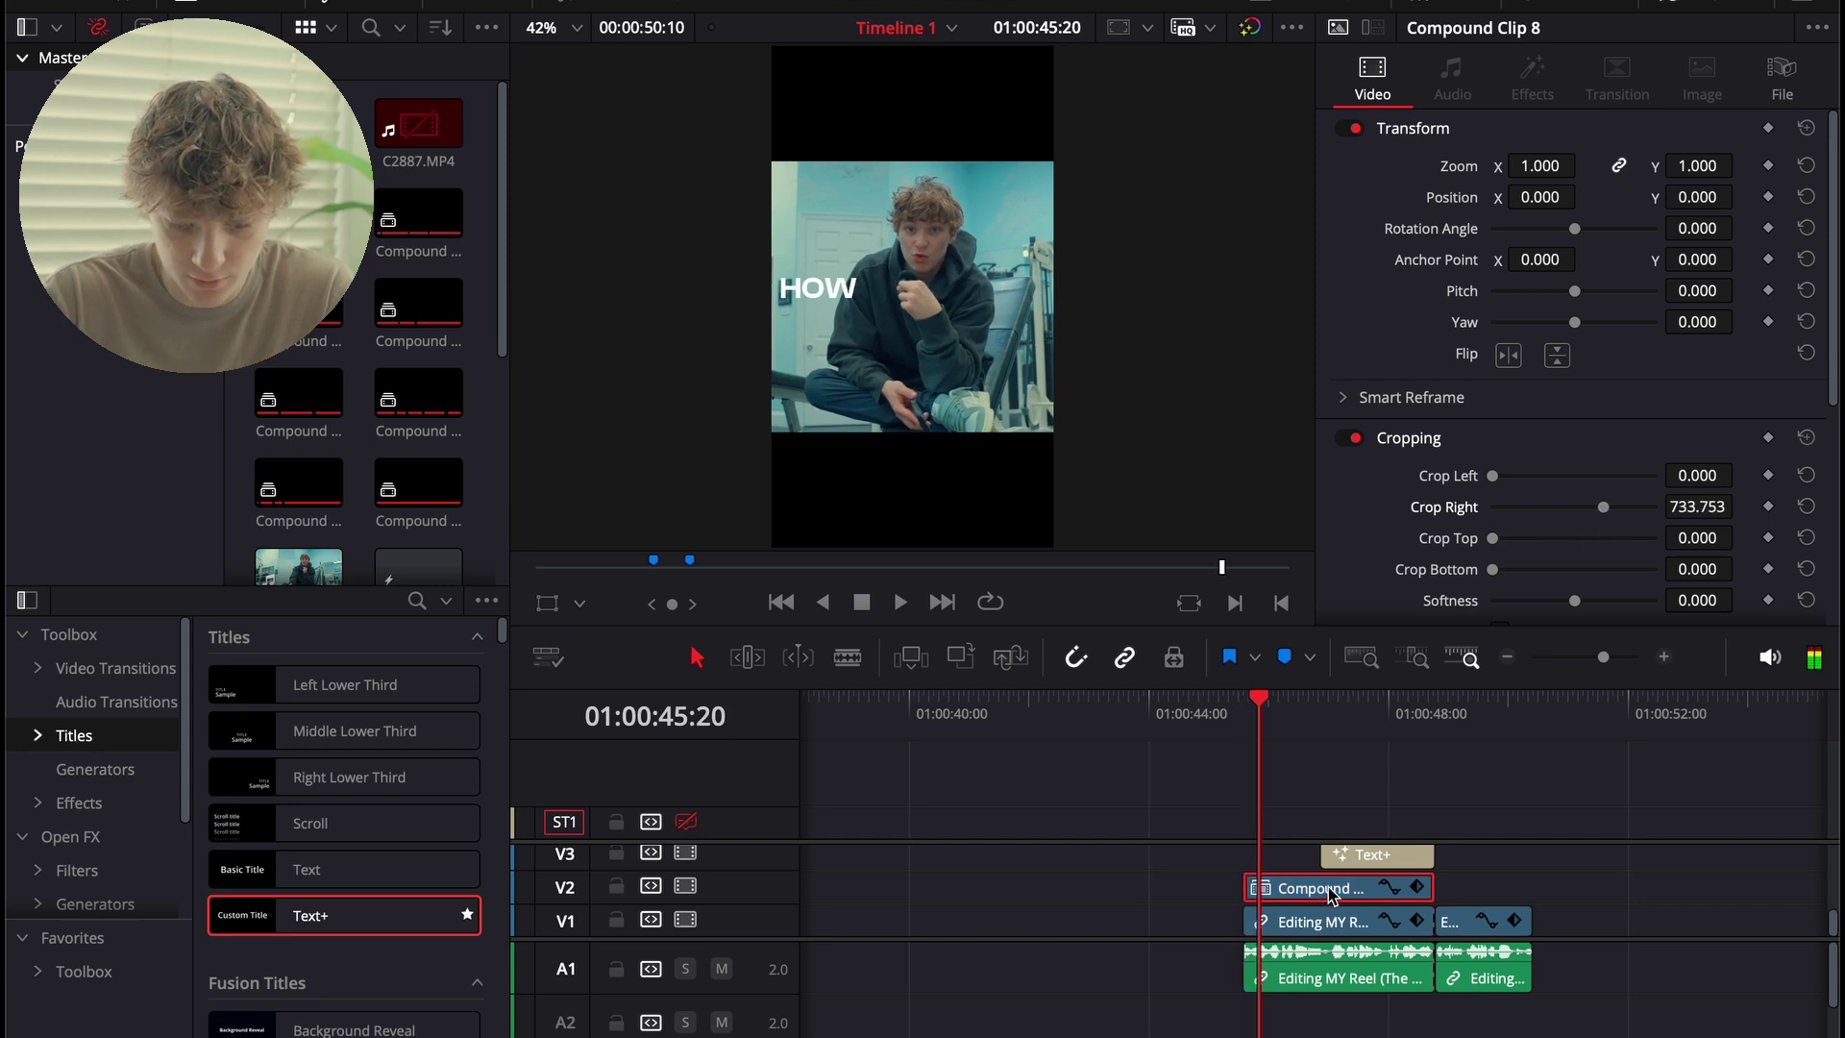
key("Right")
key("Right")
key("Right")
key("Right")
key("Right")
key("Right")
key("Right")
key("Right")
left_click(1253, 721)
key("Right")
key("Right")
key("Right")
key("Right")
key("Right")
key("Right")
key("Right")
key("Right")
key("ctrl+b")
left_click_drag(1603, 506, 1576, 512)
Split the V2 compound clip at 01:00:46:11 and set the last part's Crop Right to 0 to show HOW TO ACHIEVE.
key("Right")
key("Right")
key("Right")
key("Right")
key("Right")
key("Right")
key("Right")
key("Right")
key("Right")
key("Right")
key("Right")
key("ctrl+b")
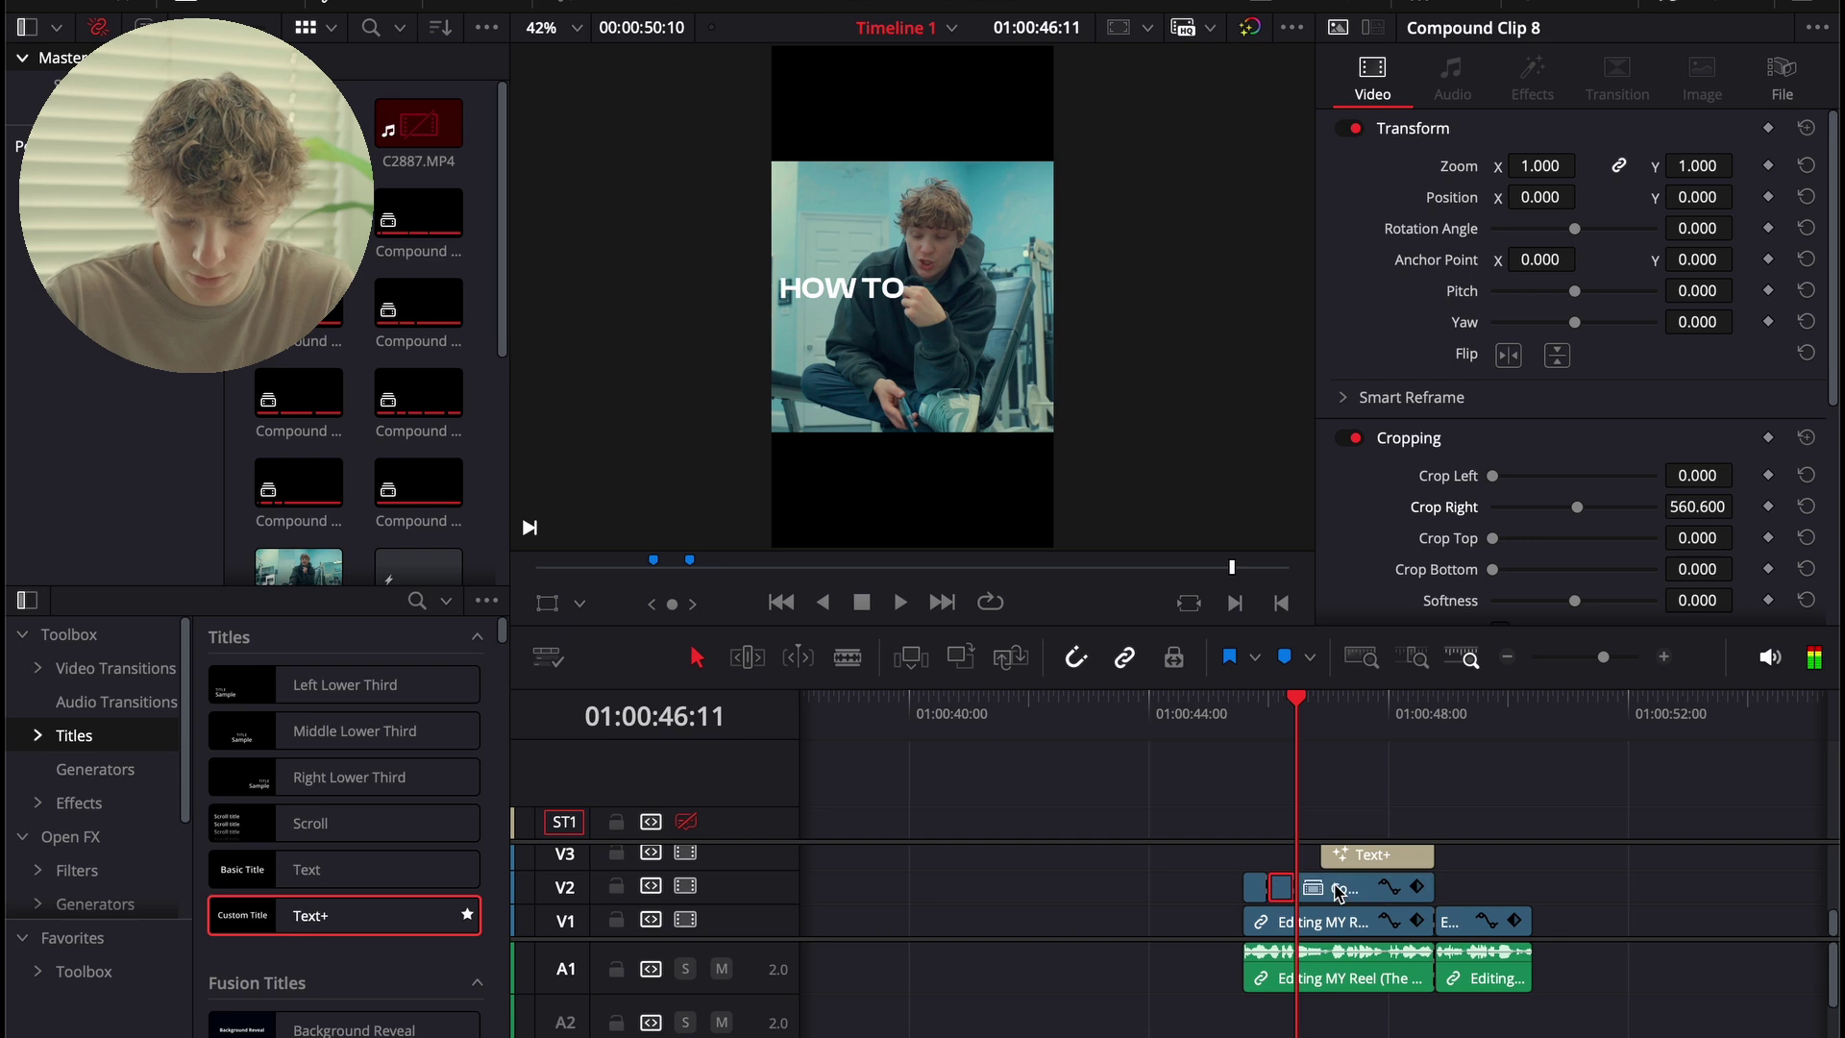
left_click_drag(1578, 506, 1485, 506)
Play the first line's word reveal and convert the WHAT IM ACHIEVING title on V3 into a compound clip.
left_click(1242, 713)
key("space")
key("space")
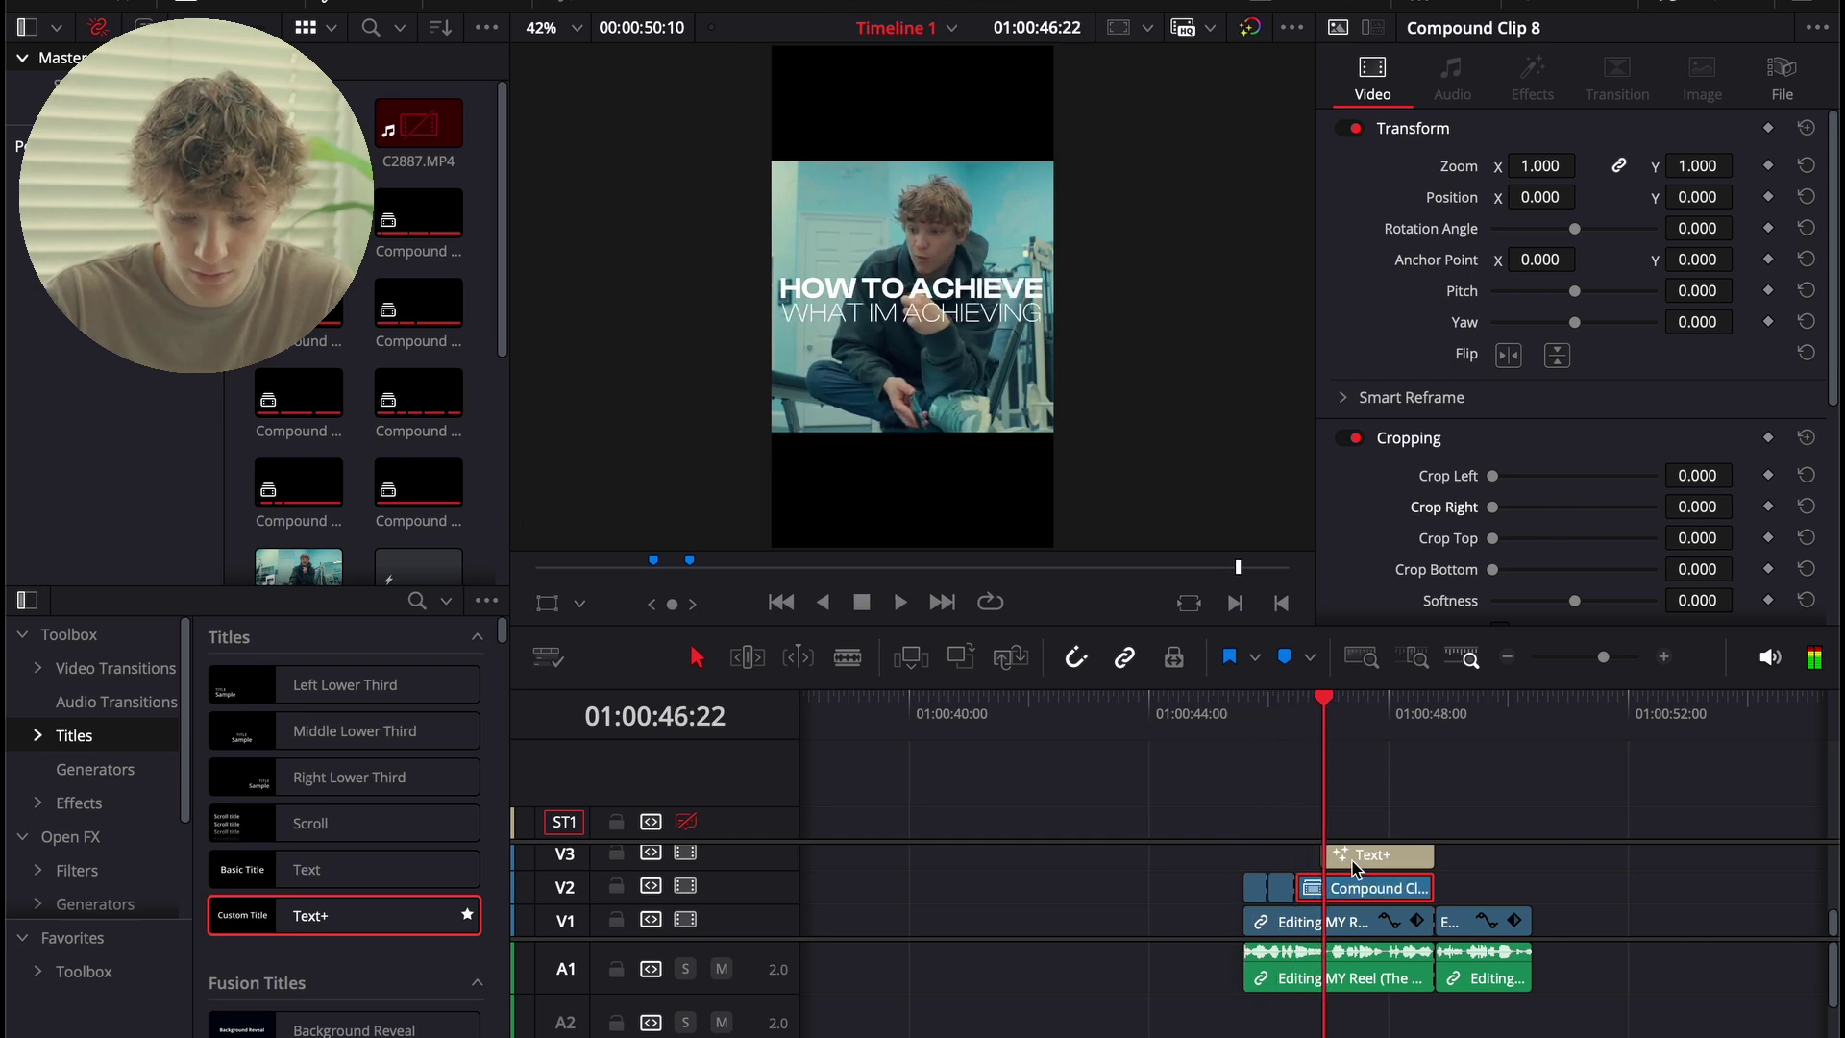
right_click(1354, 865)
left_click(1462, 381)
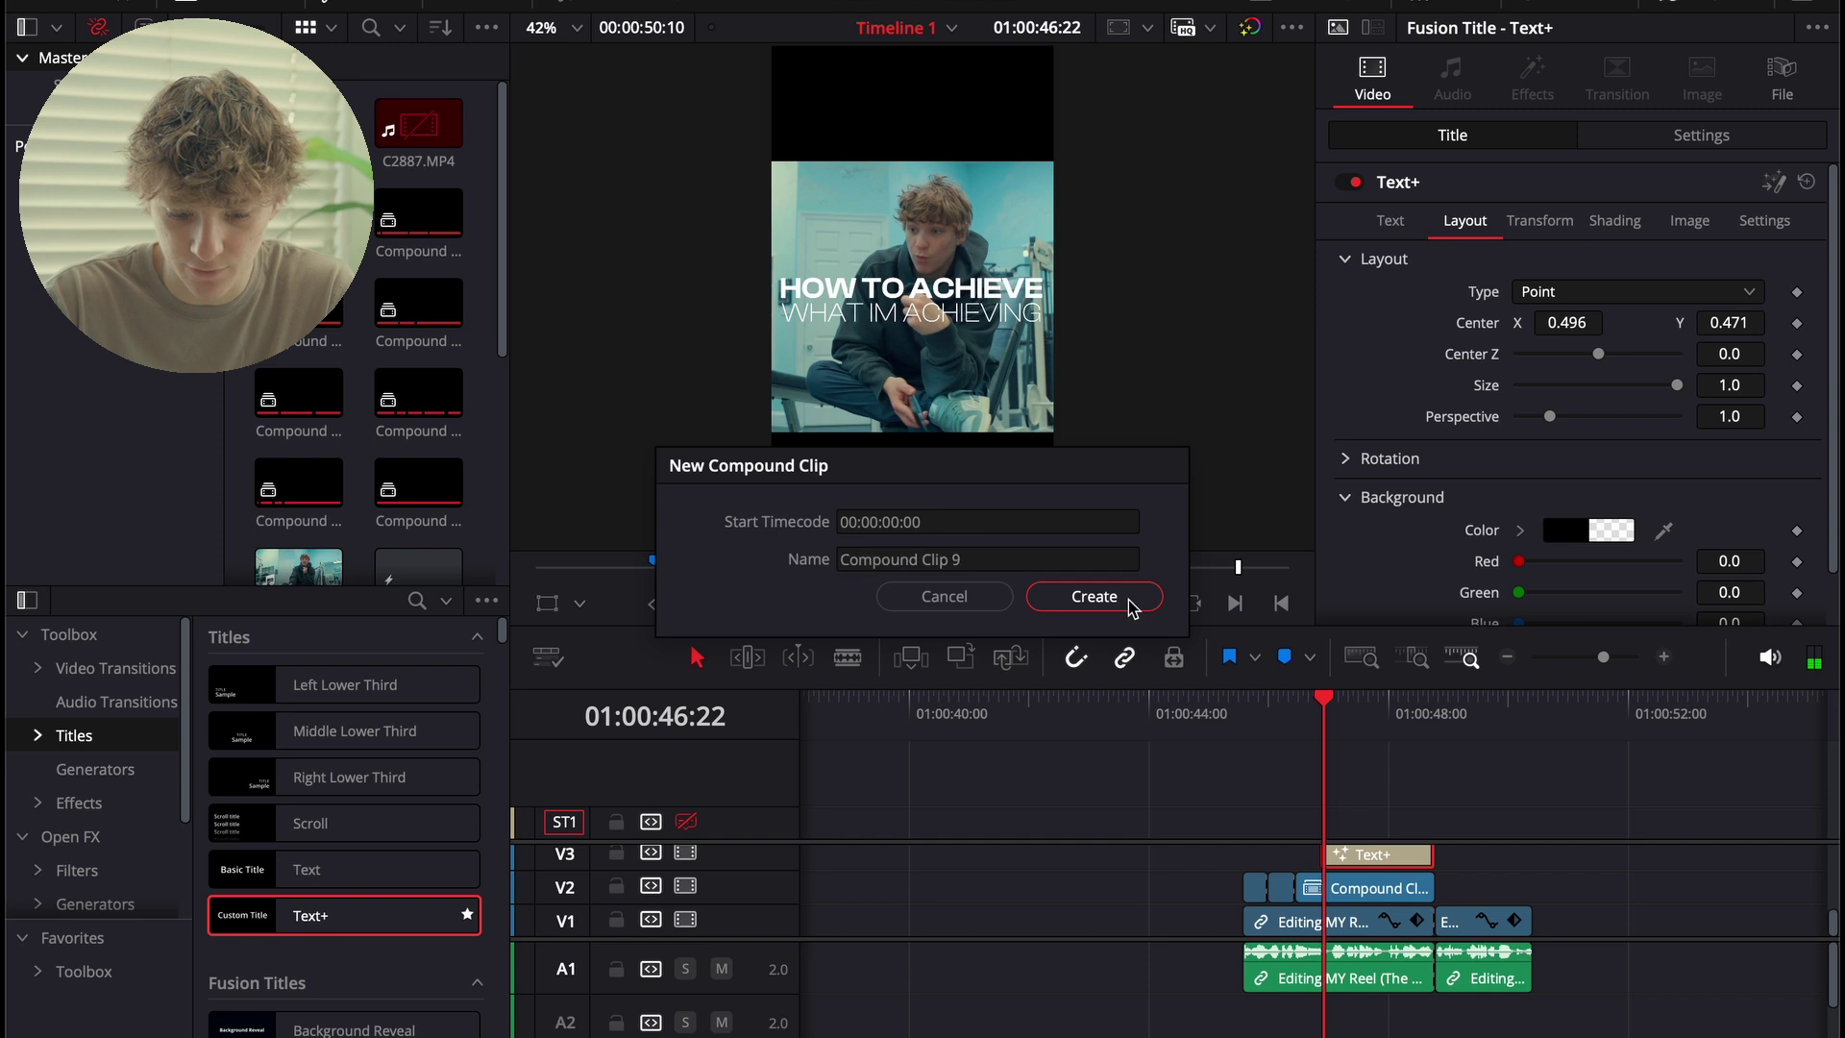
left_click(1091, 593)
Crop the V3 compound clip to WHAT, split it at 01:00:47:06, and set the second part's Crop Right to 577.100 to show WHAT IM.
left_click_drag(1492, 506, 1598, 538)
key("space")
key("ctrl+b")
left_click_drag(1602, 510, 1580, 511)
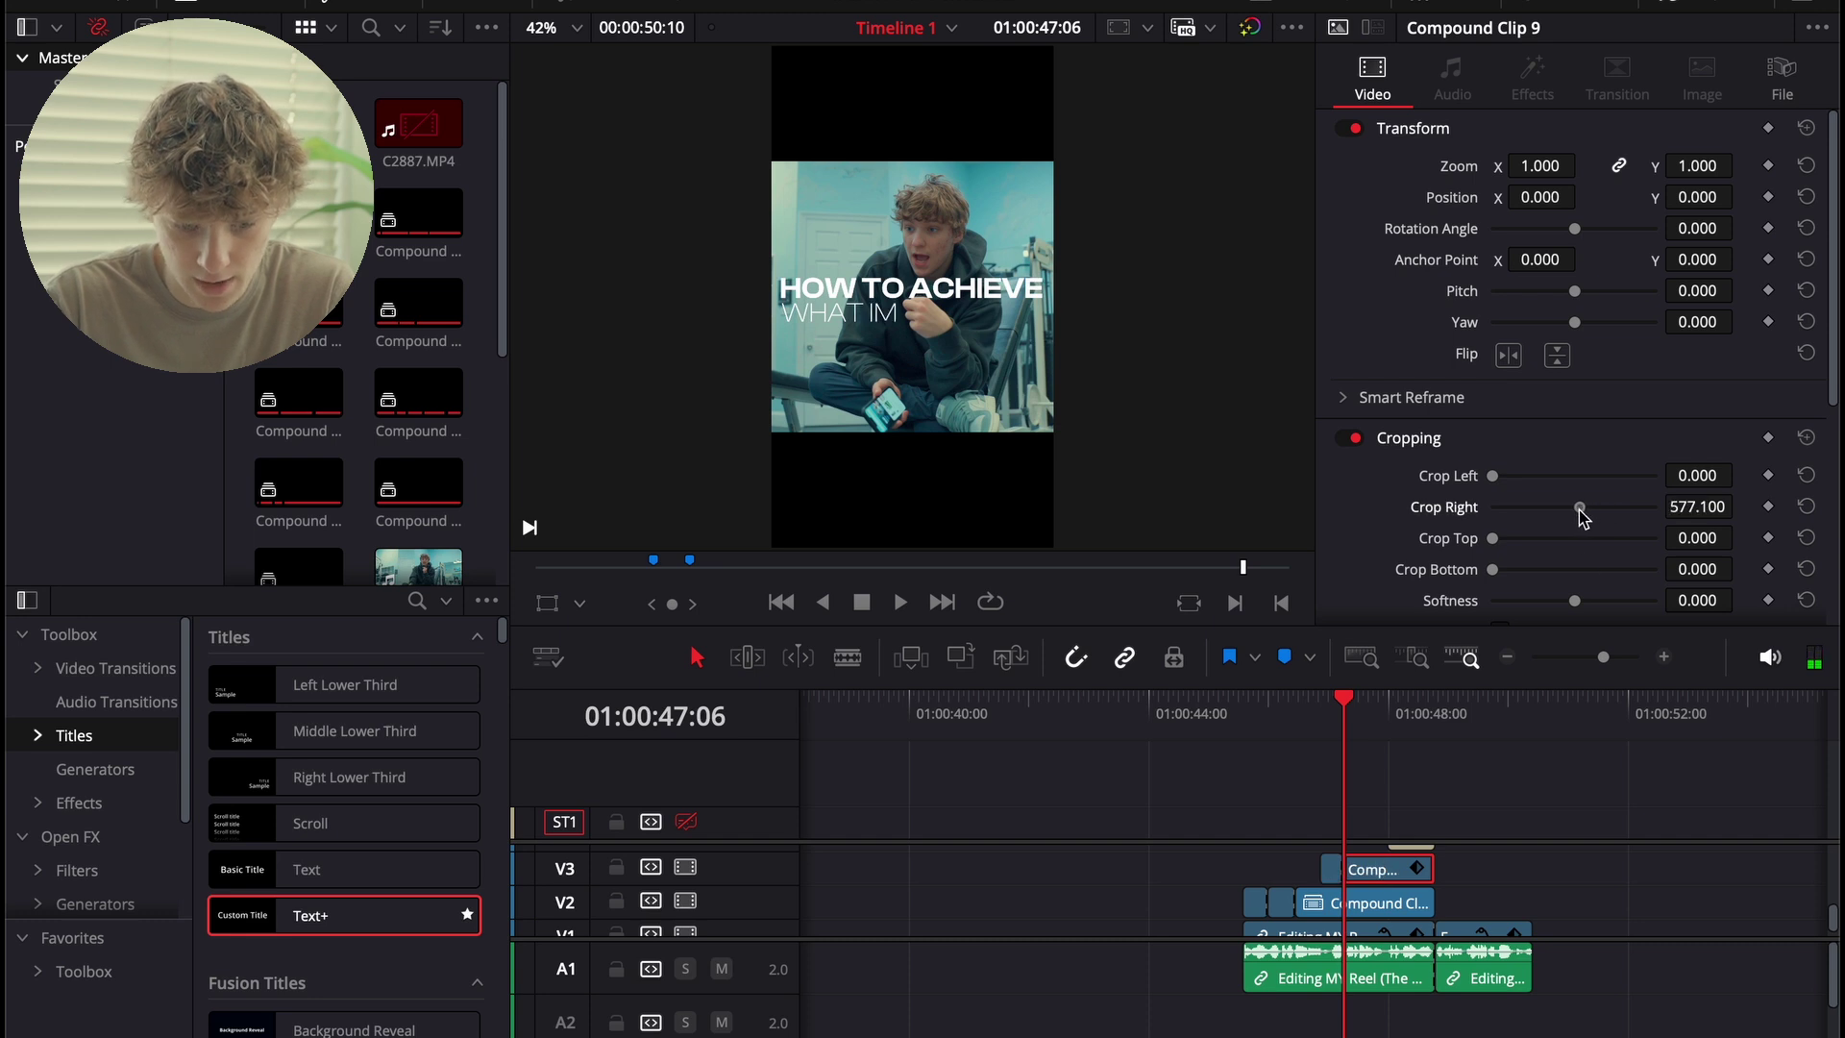
Split the V3 compound clip at 01:00:47:11, set the last part's Crop Right to 0 to show WHAT IM ACHIEVING, and play the reveal.
key("space")
key("shift+bracketleft")
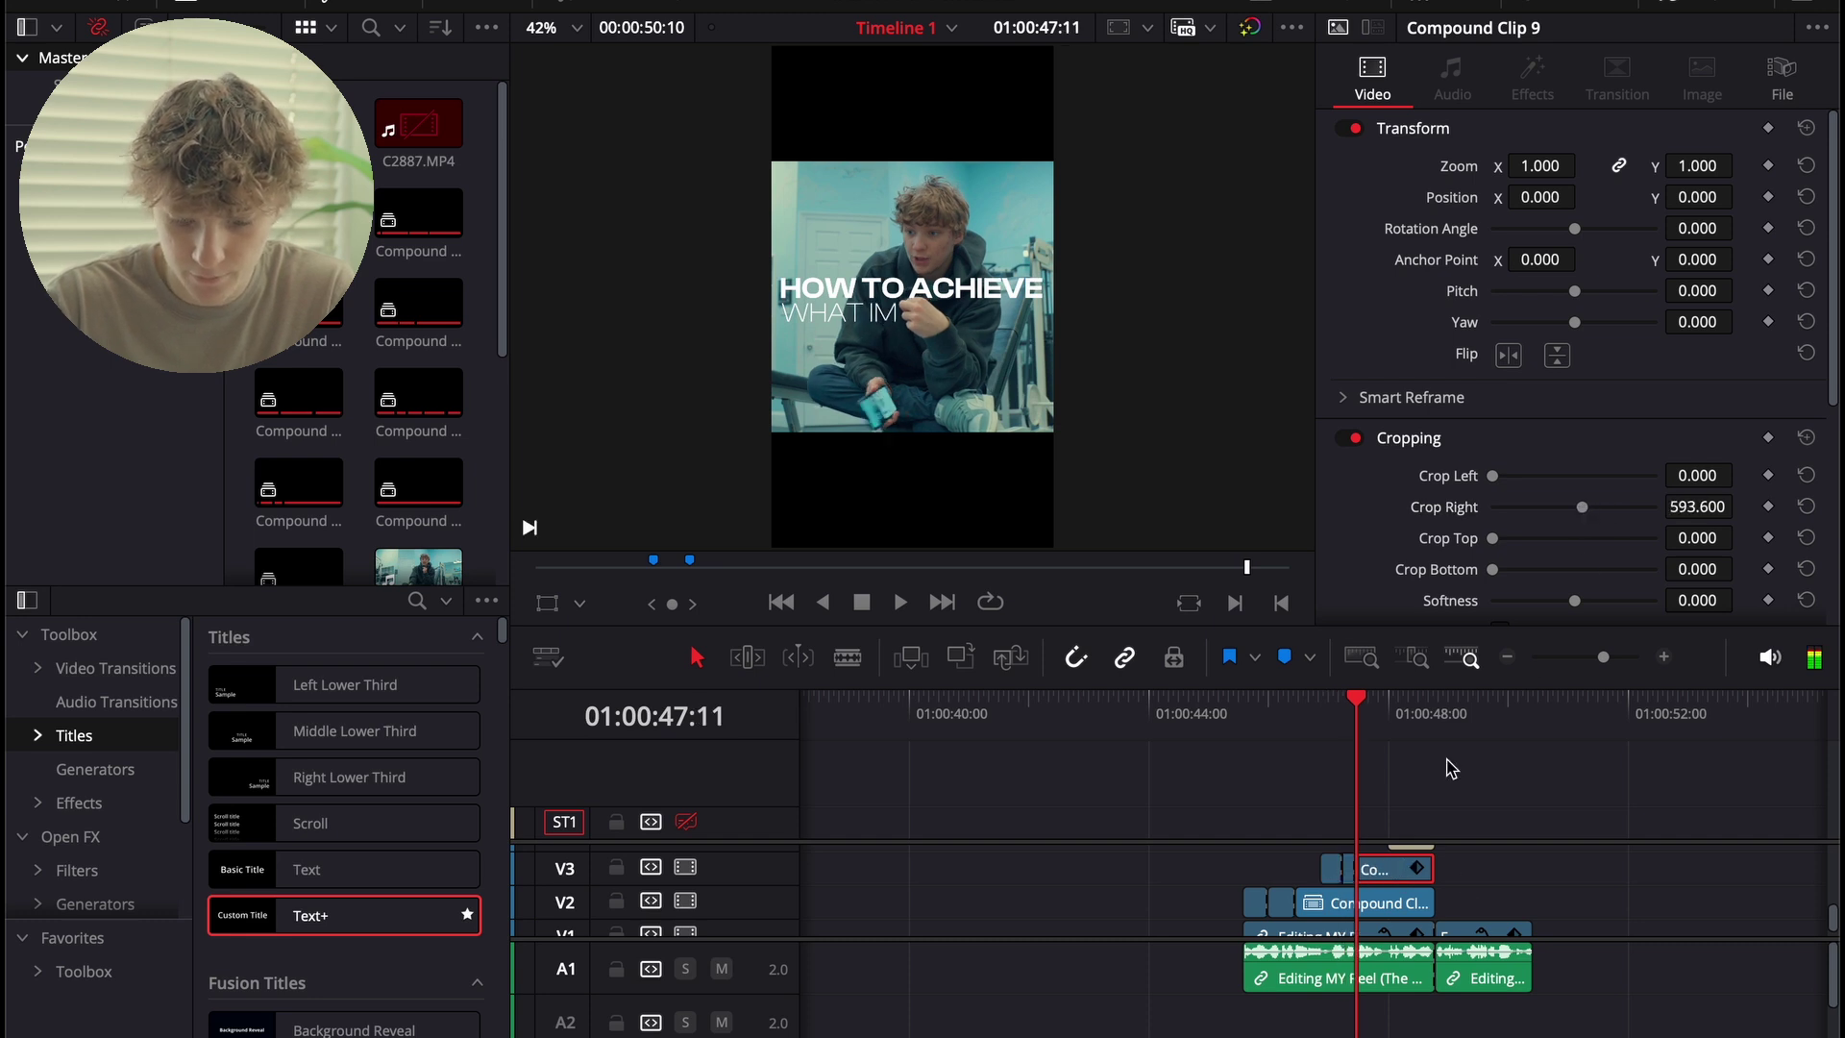
double_click(1585, 514)
left_click(1323, 720)
key("space")
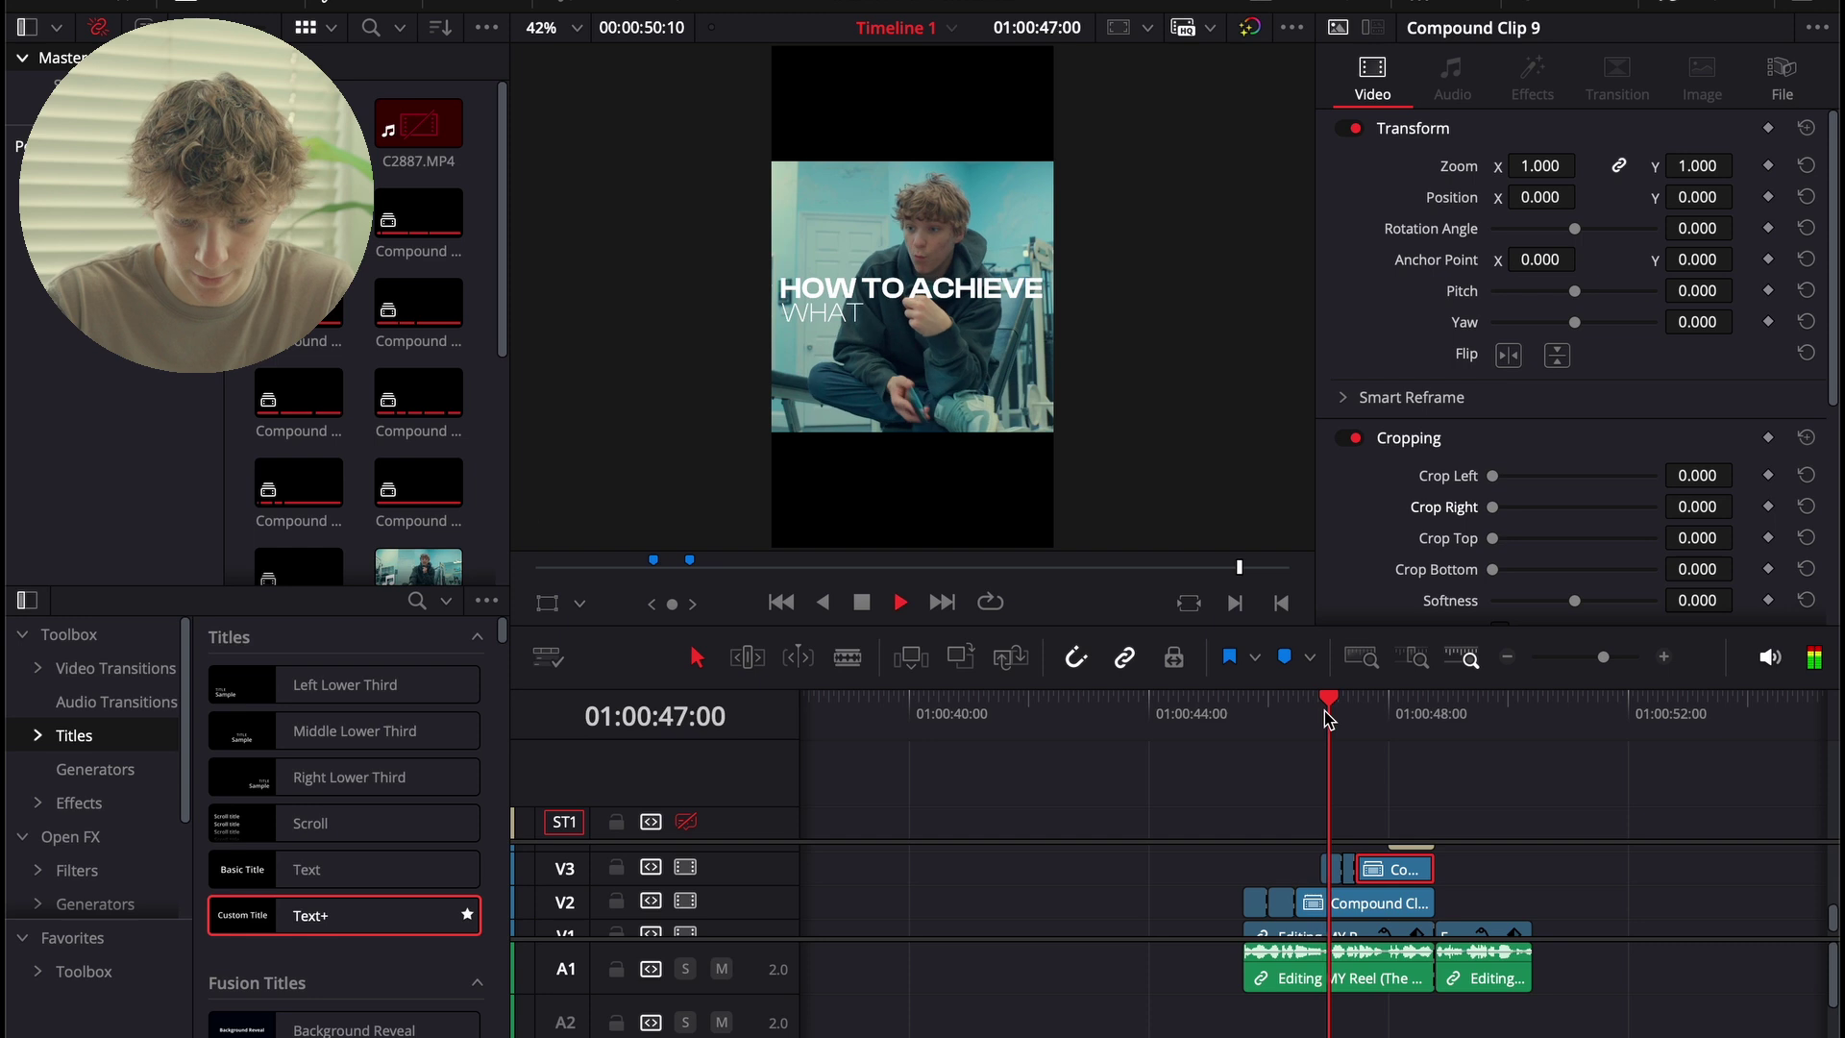
key("space")
Convert the Text+ title on V4 into a compound clip and set its Crop Right to 733.700 to show only ITS.
scroll(1409, 882, "up", 1)
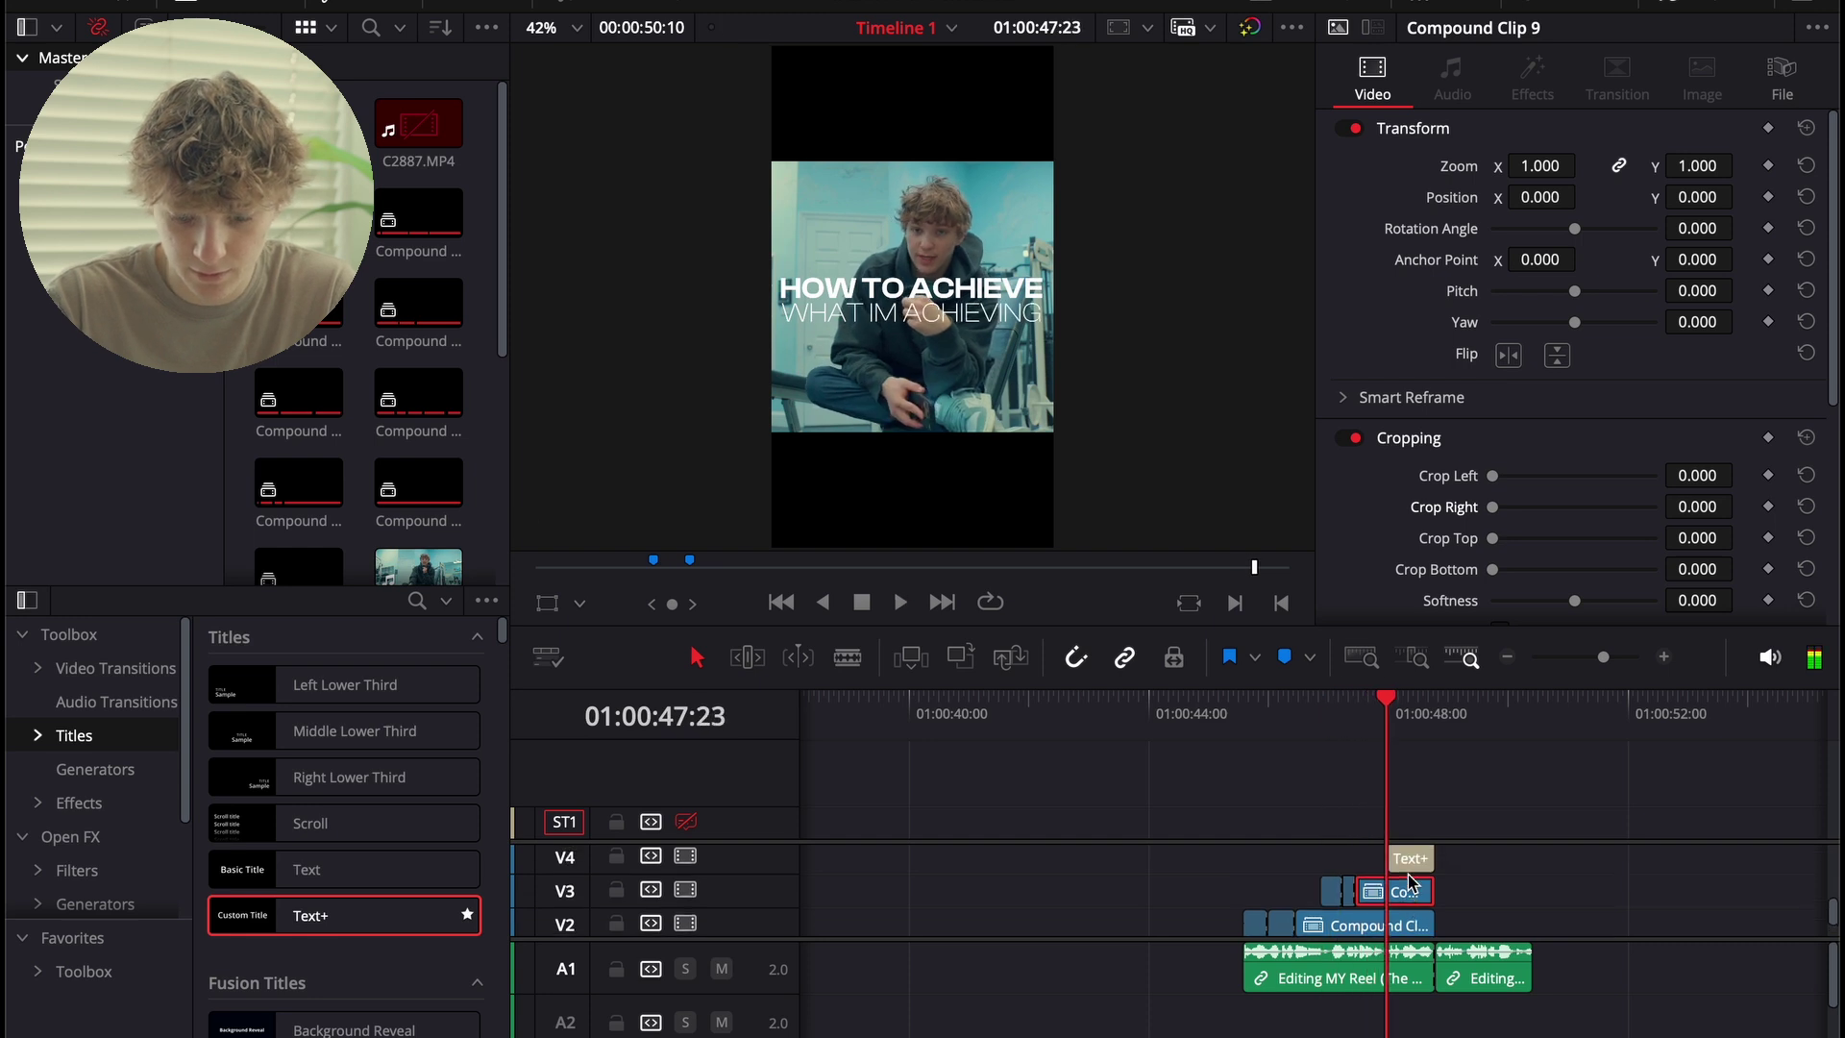
right_click(1408, 860)
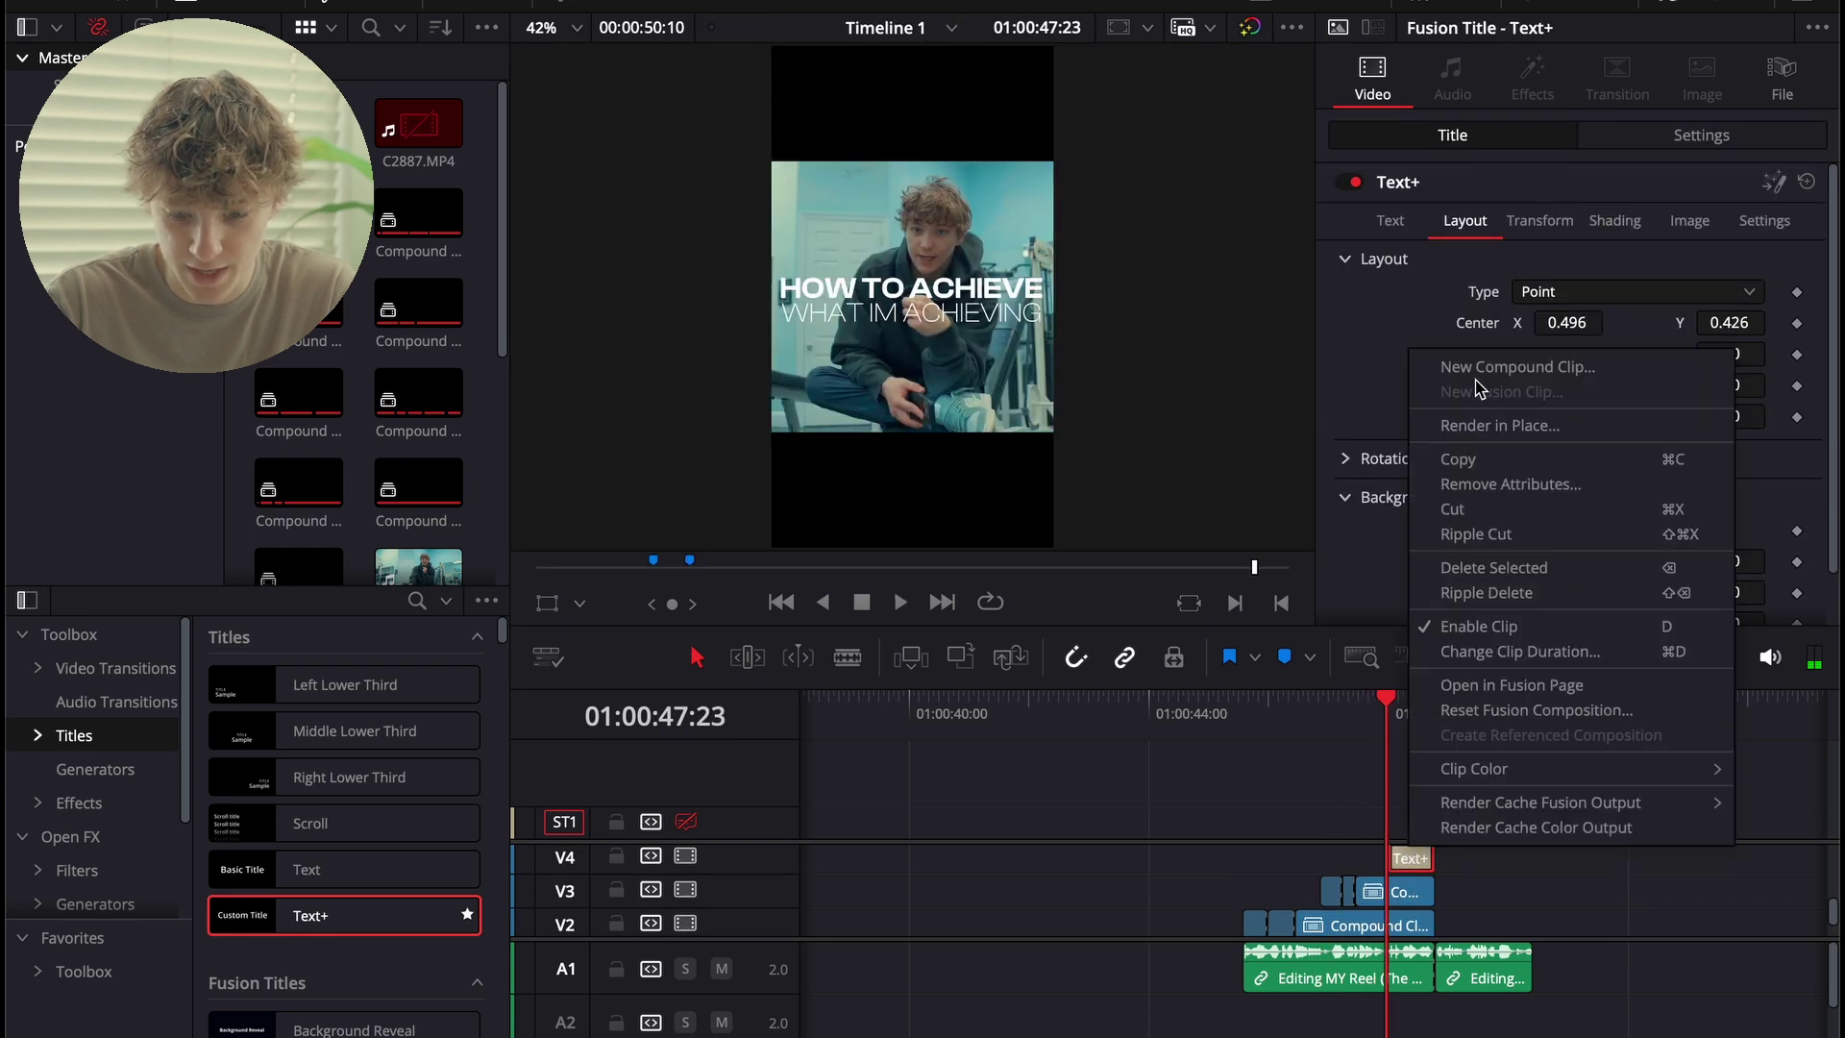
left_click(1516, 366)
left_click(1080, 593)
key("space")
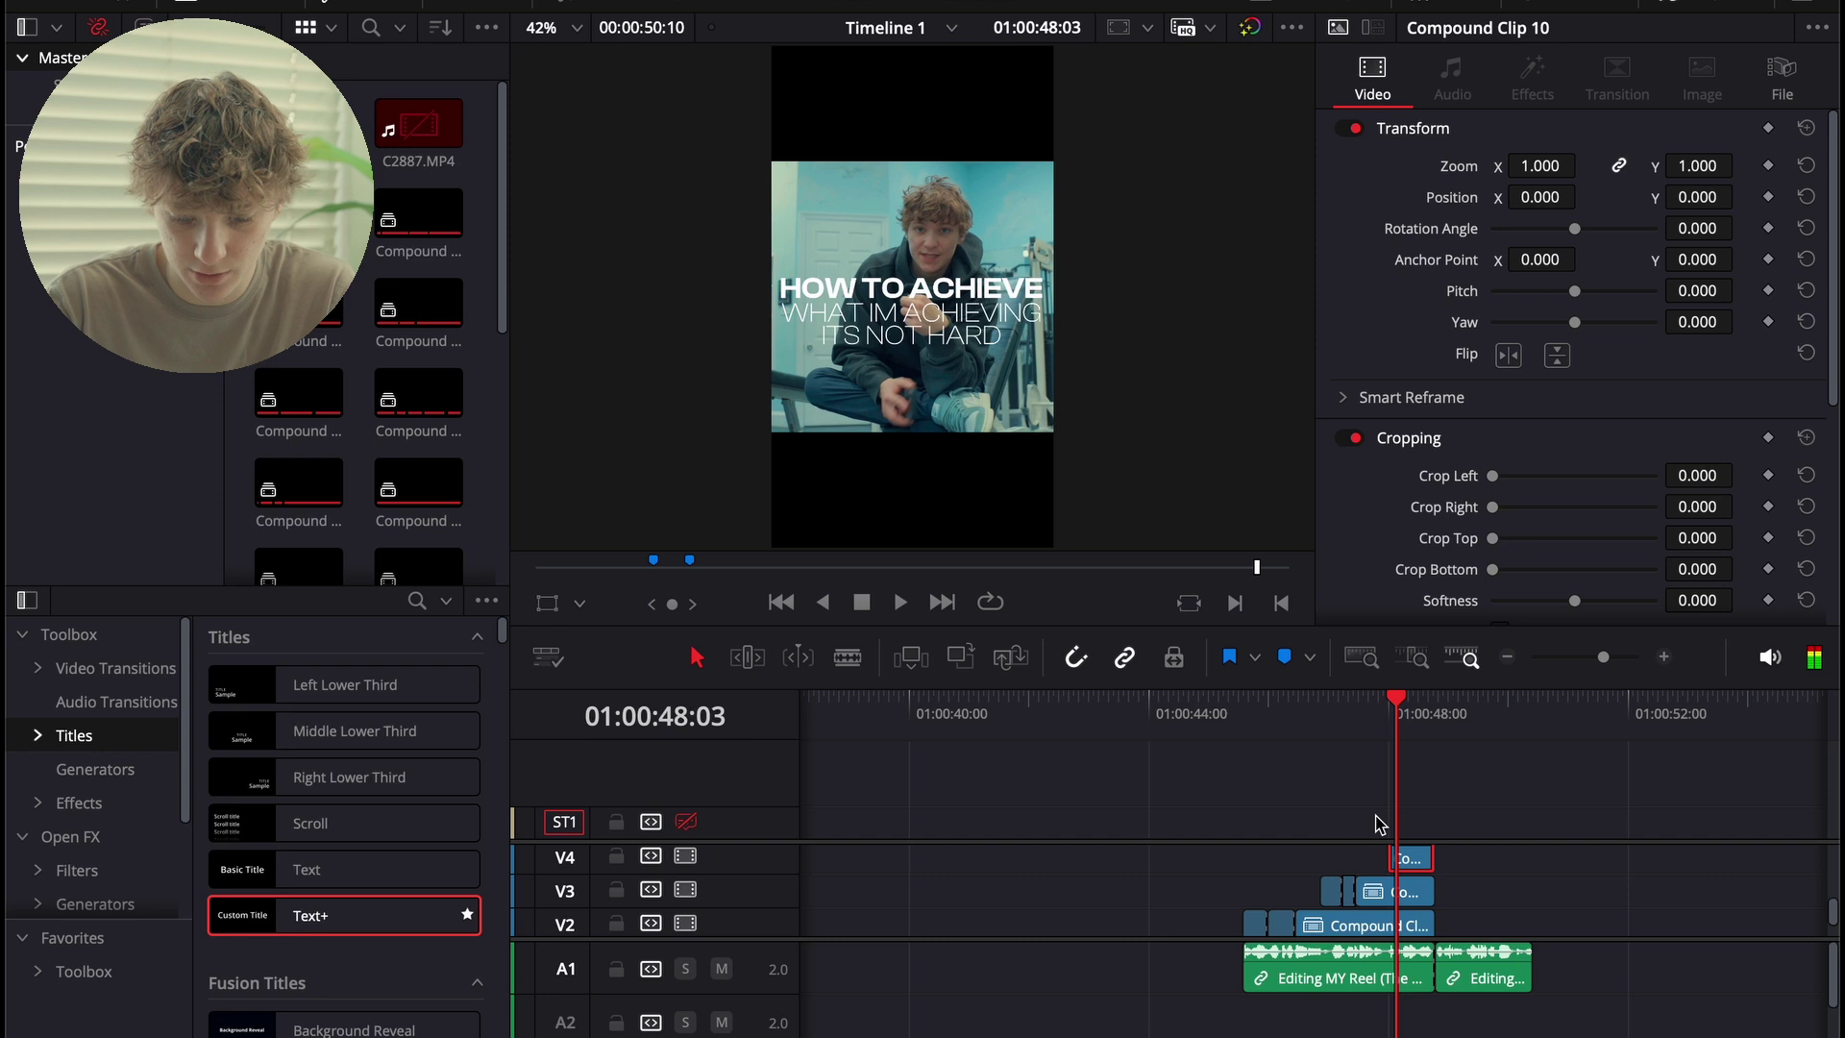
left_click_drag(1492, 506, 1603, 543)
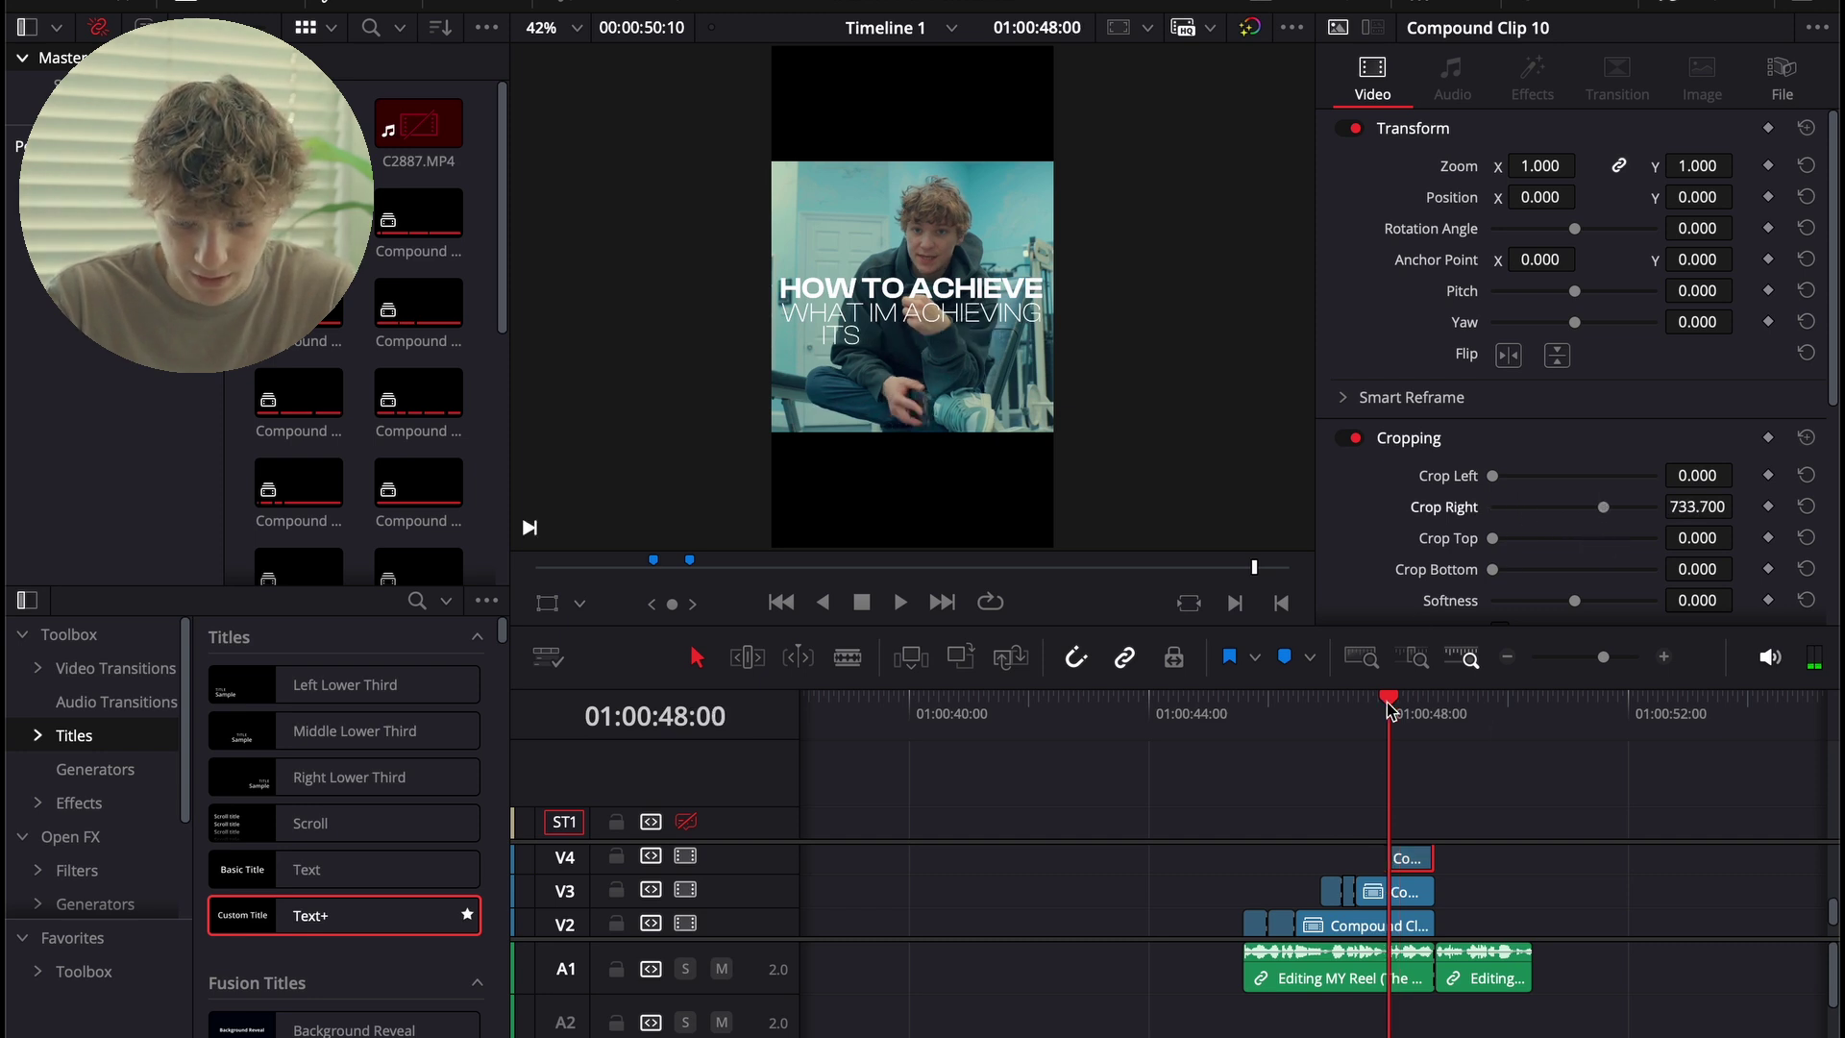
Split the V4 compound clip at 01:00:48:05 and set the following part's Crop Right to 494.700 to show ITS NOT.
key("space")
left_click(1423, 865)
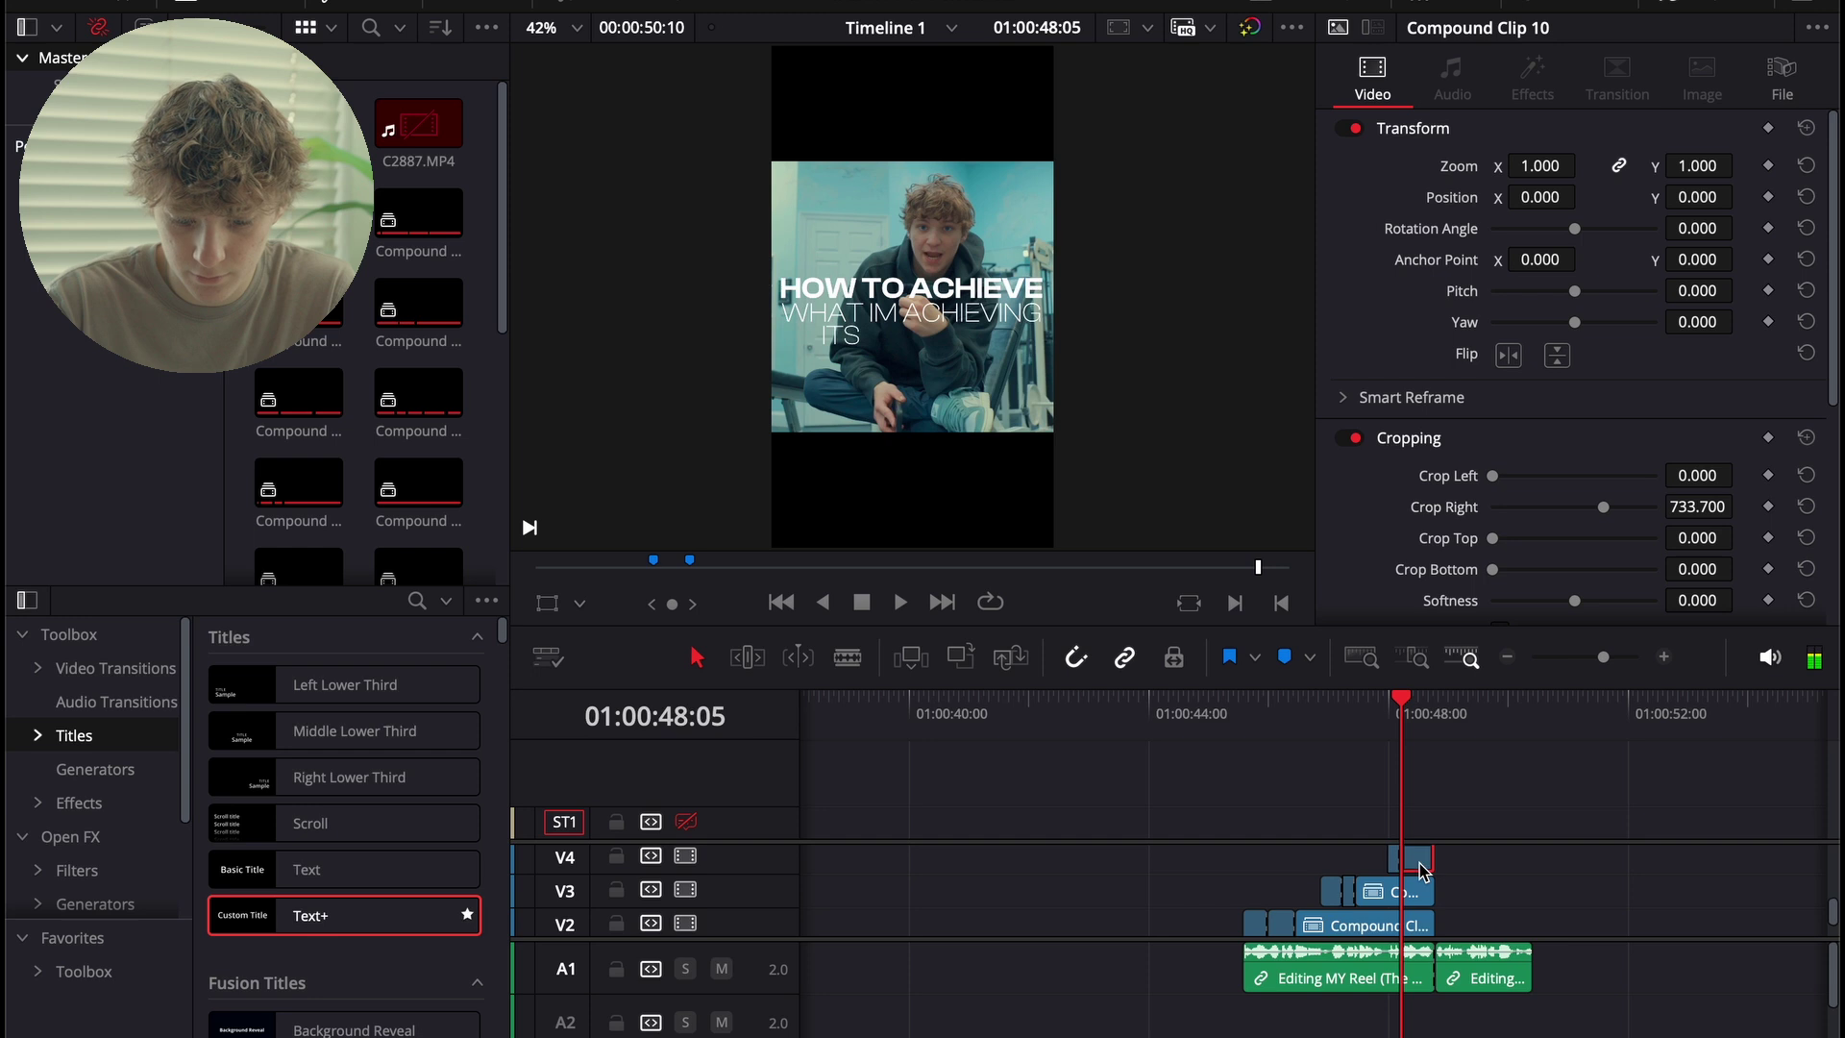
left_click_drag(1614, 506, 1567, 507)
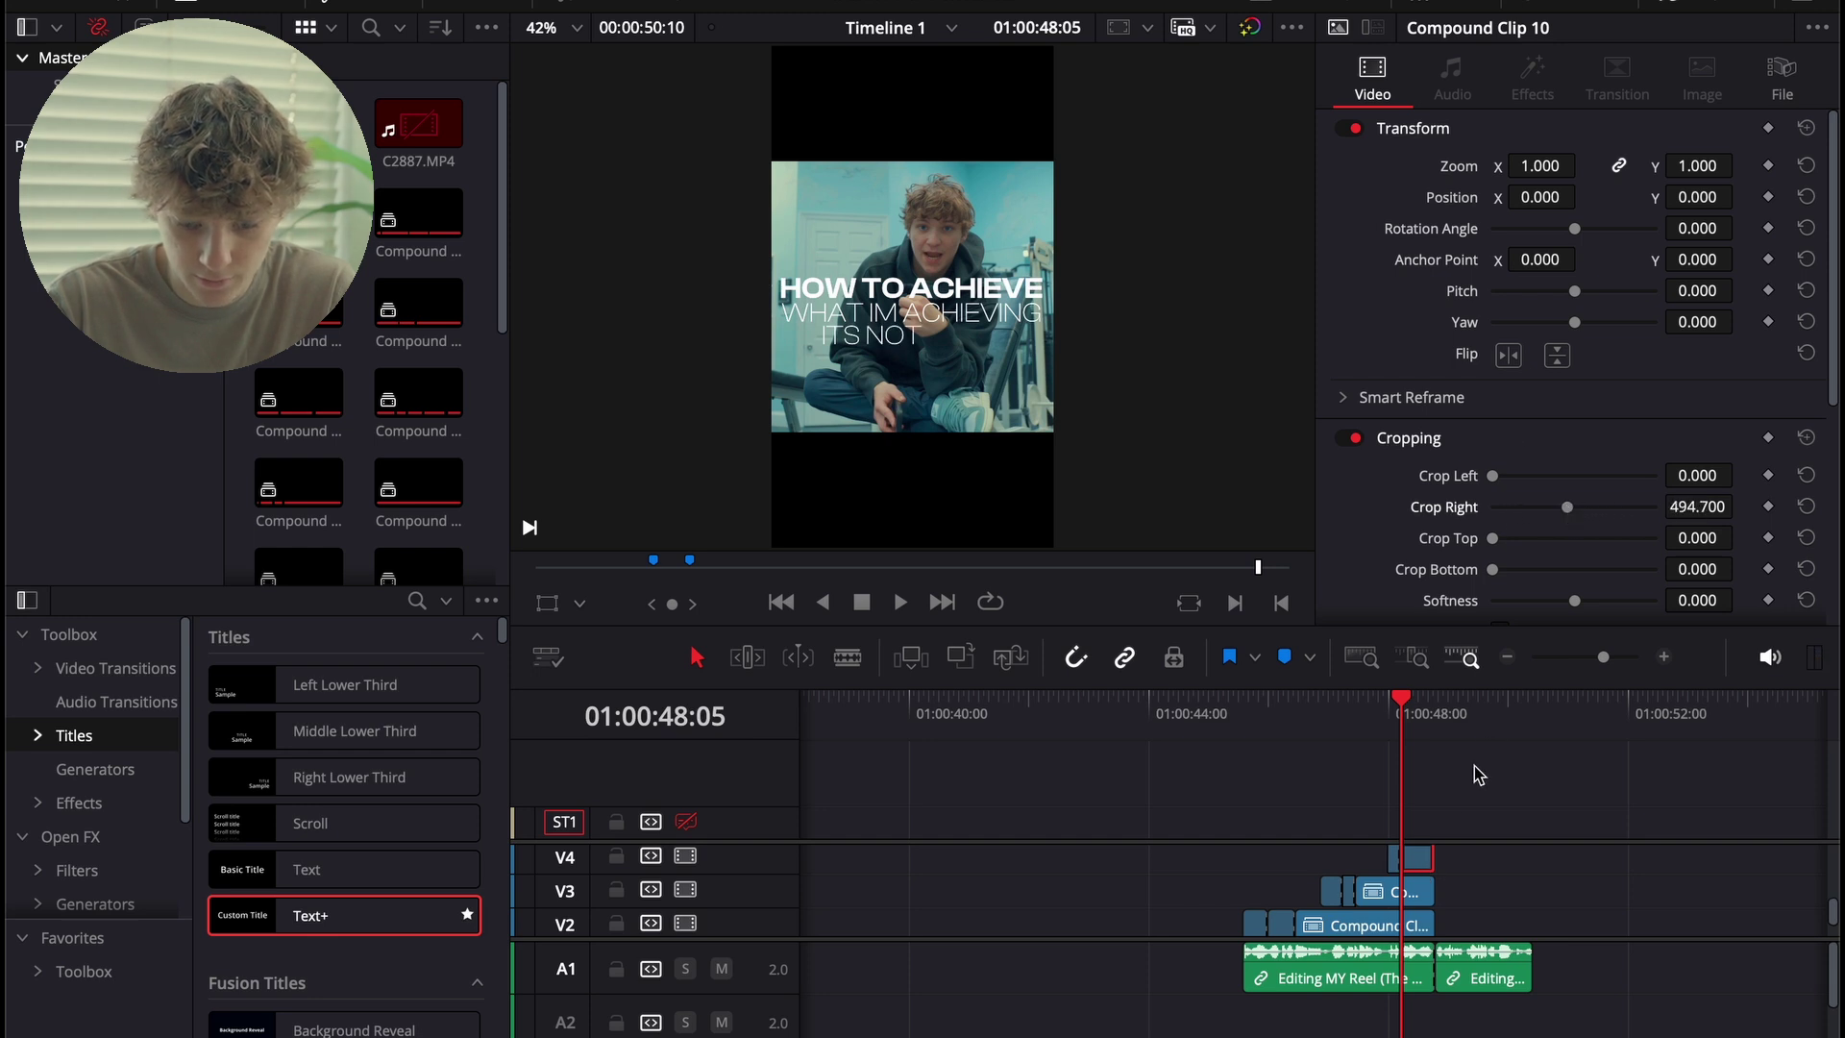
Split the V4 compound clip three frames further on and set the last part's Crop Right to 0 to show ITS NOT HARD.
key("Right")
key("Right")
key("Right")
key("Right")
key("Right")
key("super+b")
left_click(1425, 862)
left_click_drag(1567, 506, 1492, 507)
Play the full three-line word-by-word reveal from before the start of the captions.
left_click(1221, 708)
key("space")
left_click(1492, 886)
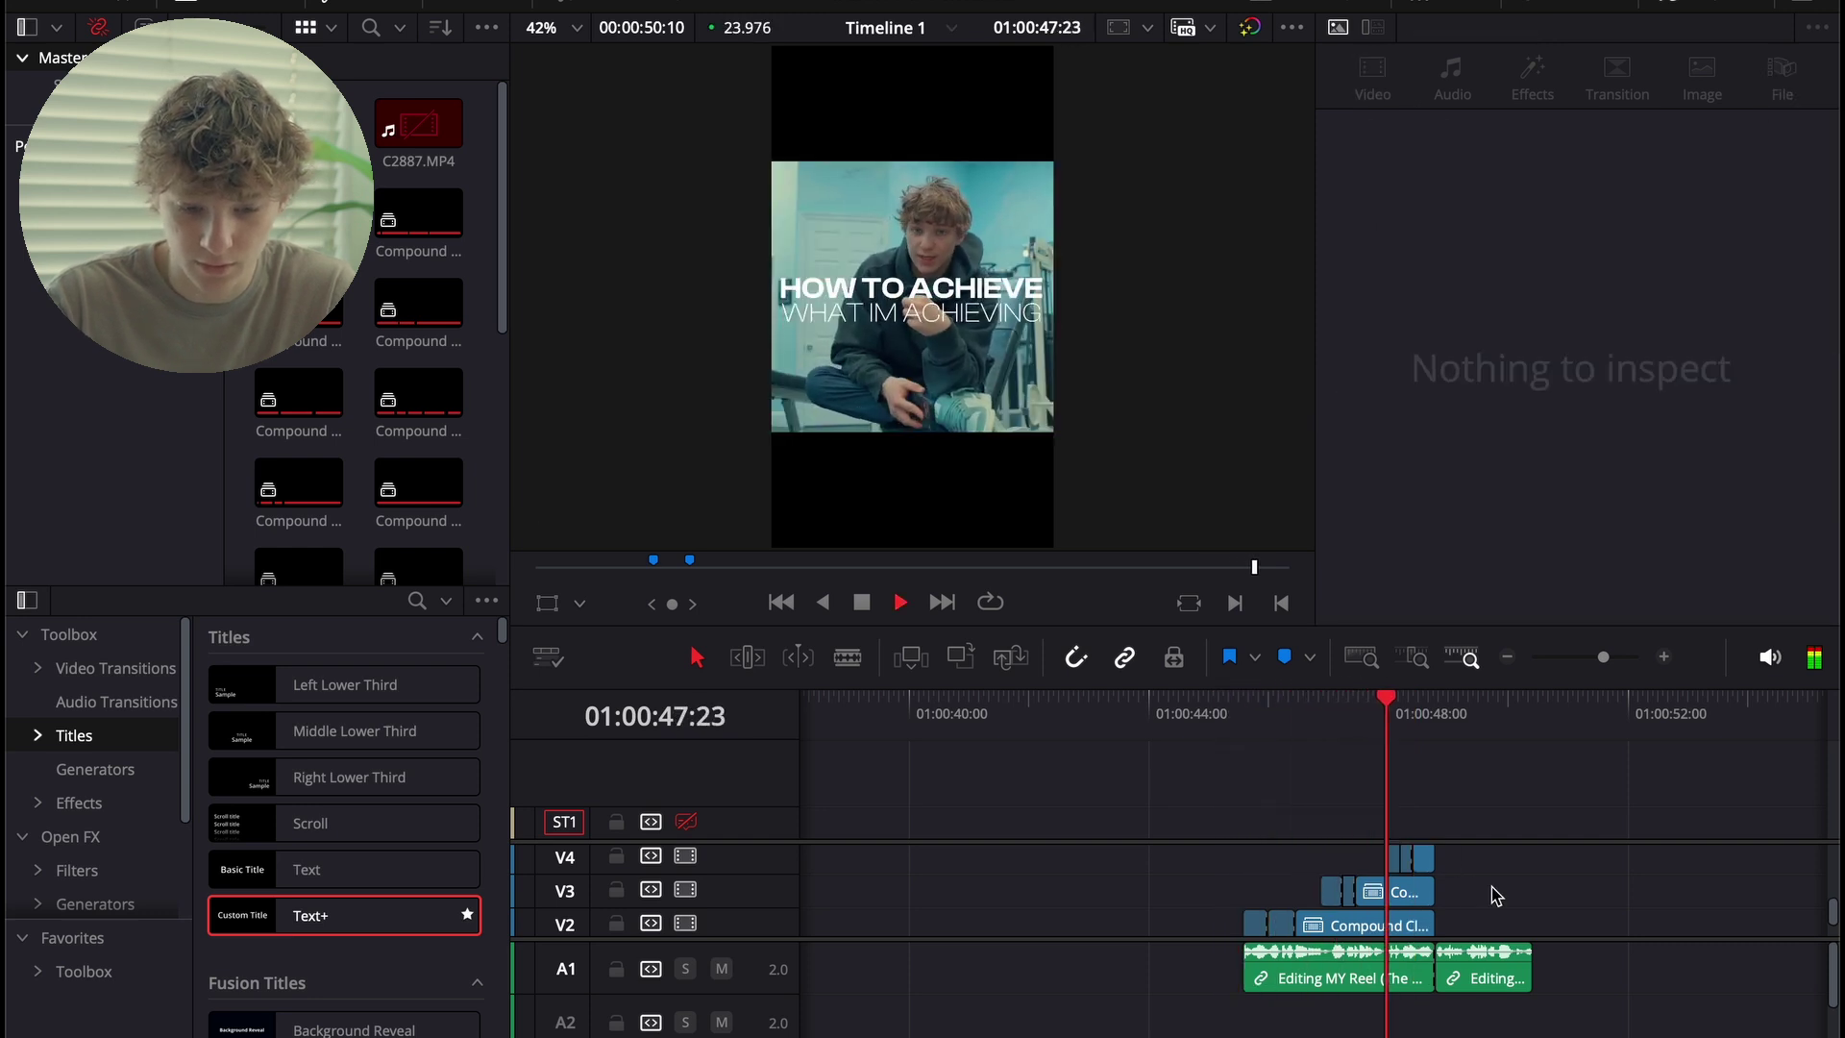
key("space")
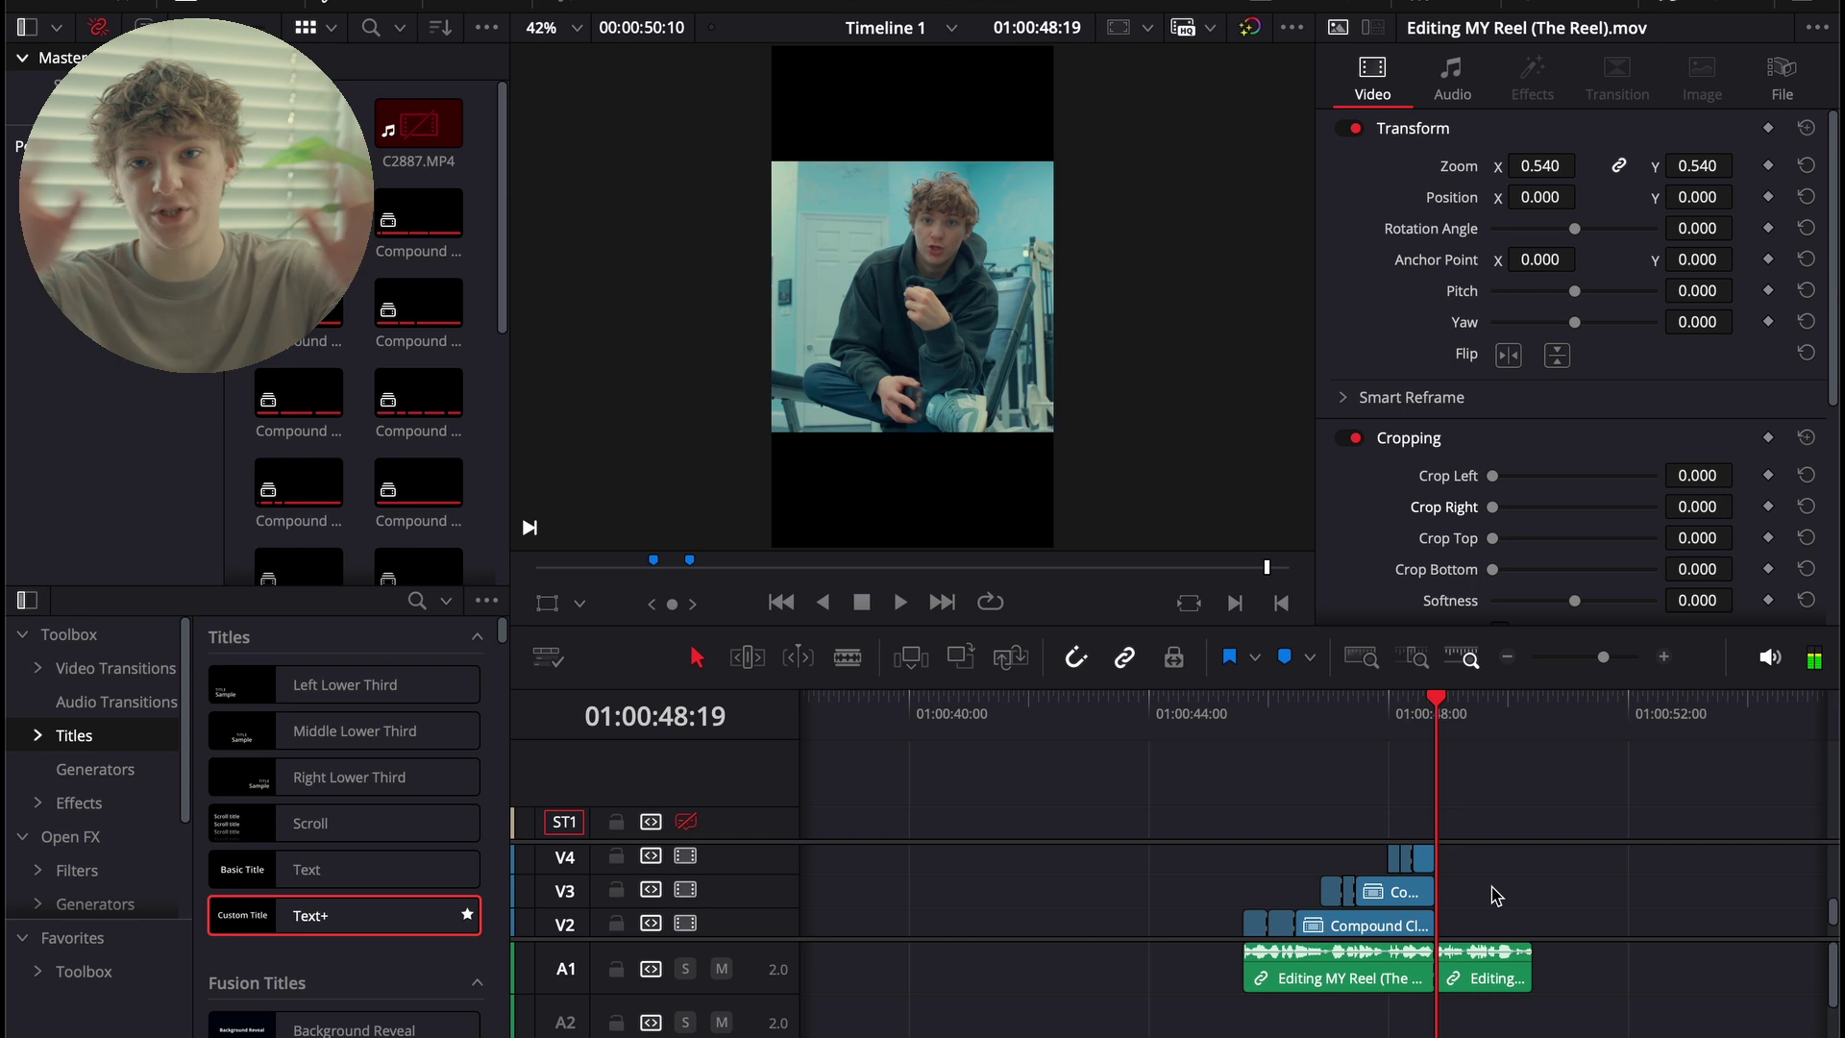
Delete all the caption compound clips on V2, V3 and V4 above the reel clip.
left_click_drag(1492, 845, 1216, 905)
key("Delete")
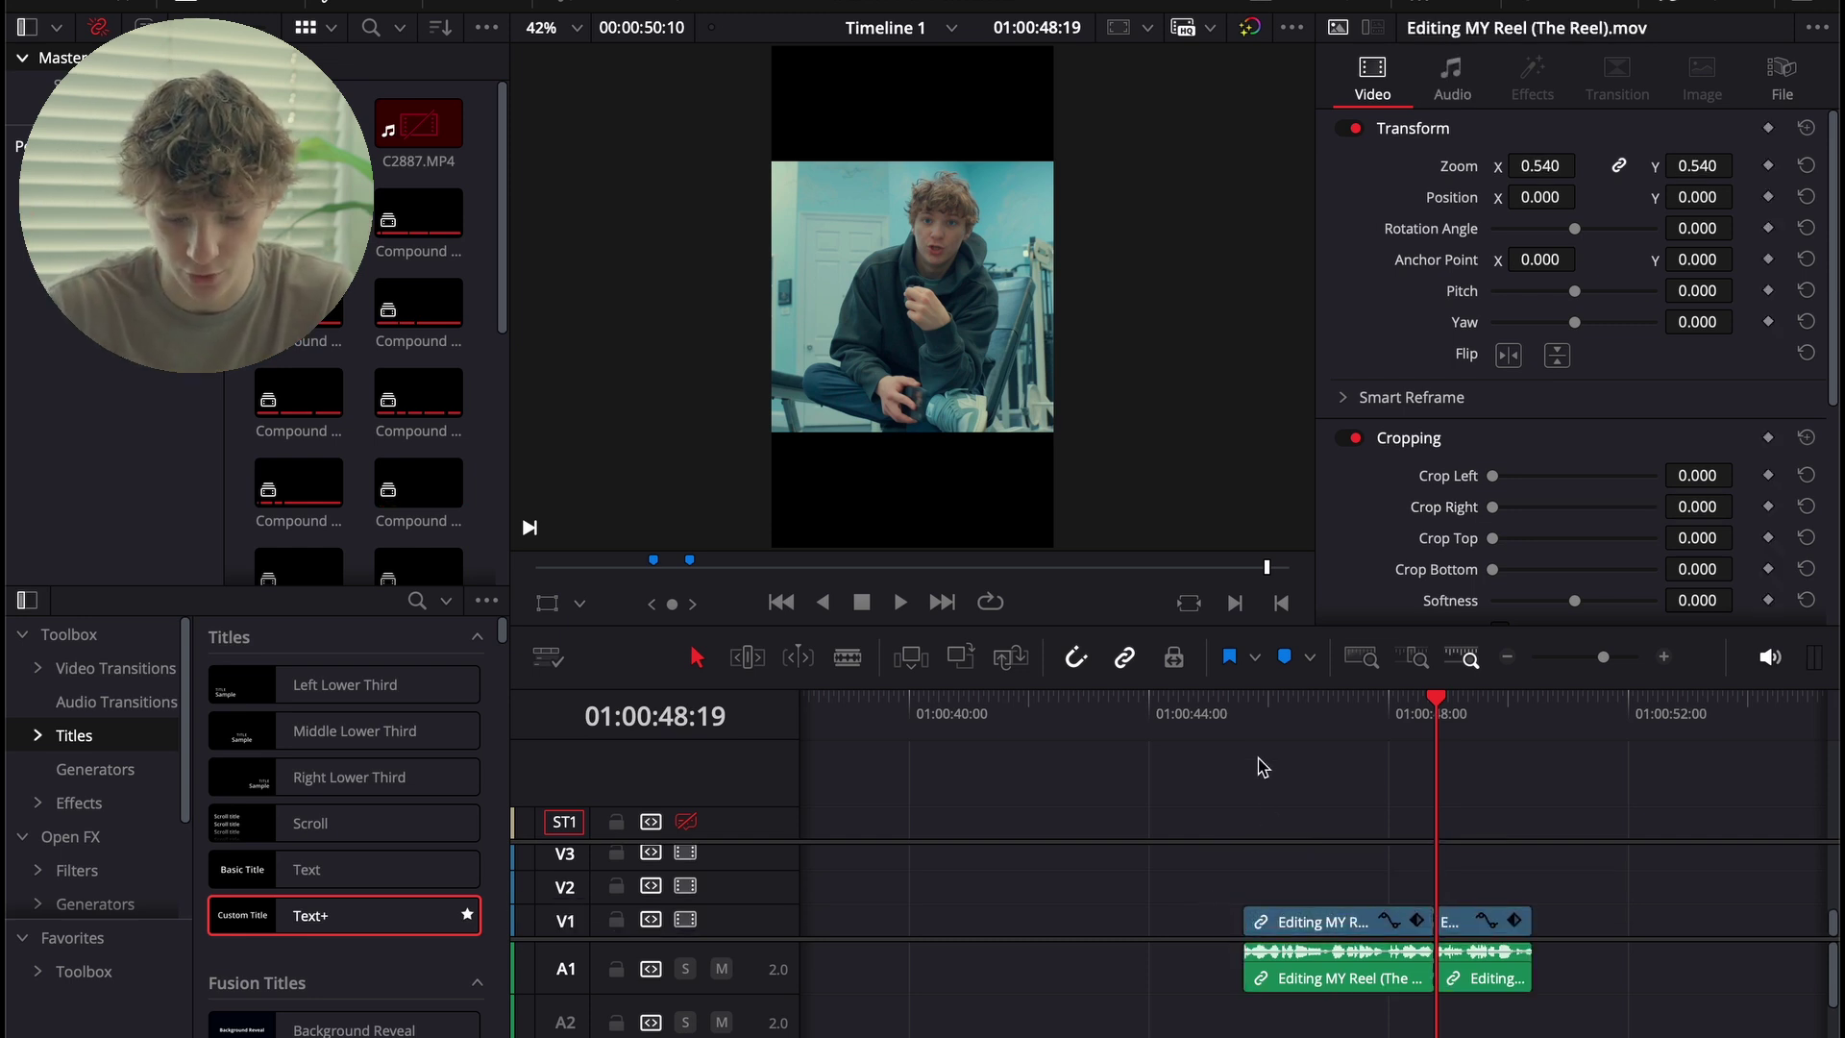
Add a Text+ title on V2 at 01:00:45:14 with four lines: IF YOU WANT TO, ACHIEVE, WHAT IM ACHIVING, ITS NOT HARD.
left_click(1246, 709)
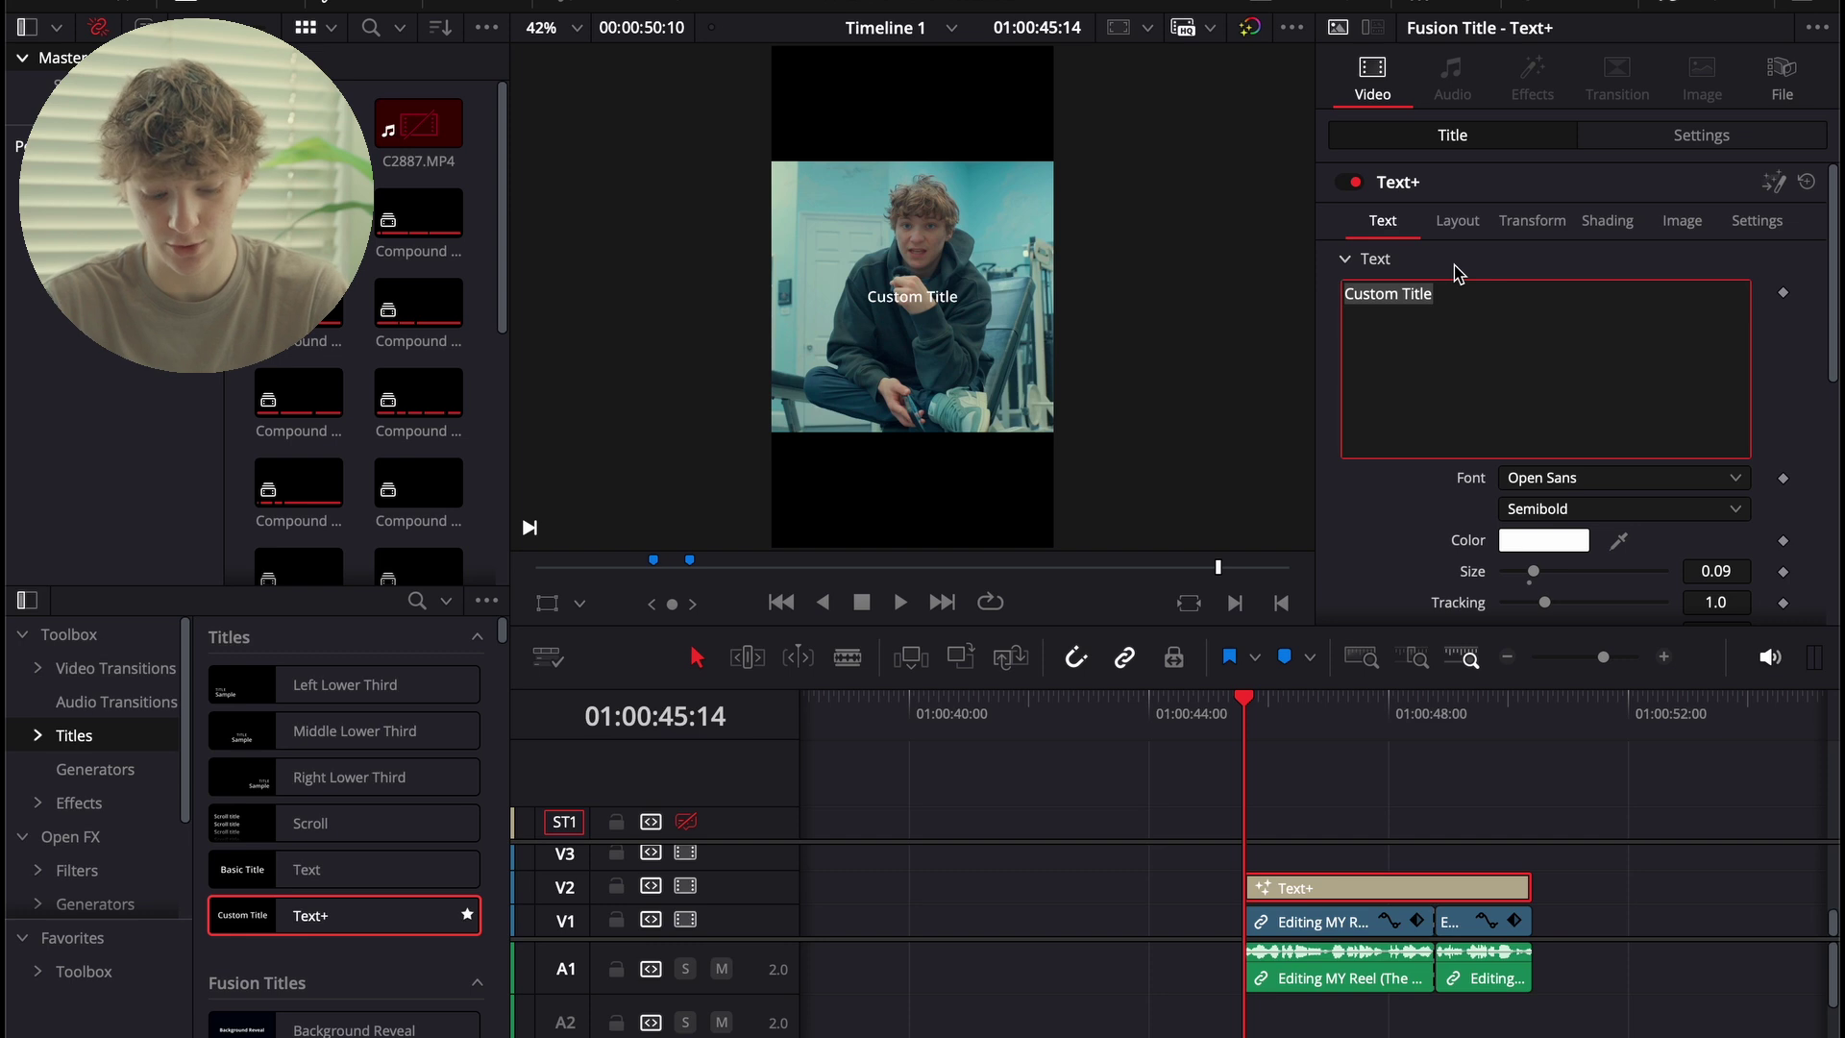
type("IF YOU")
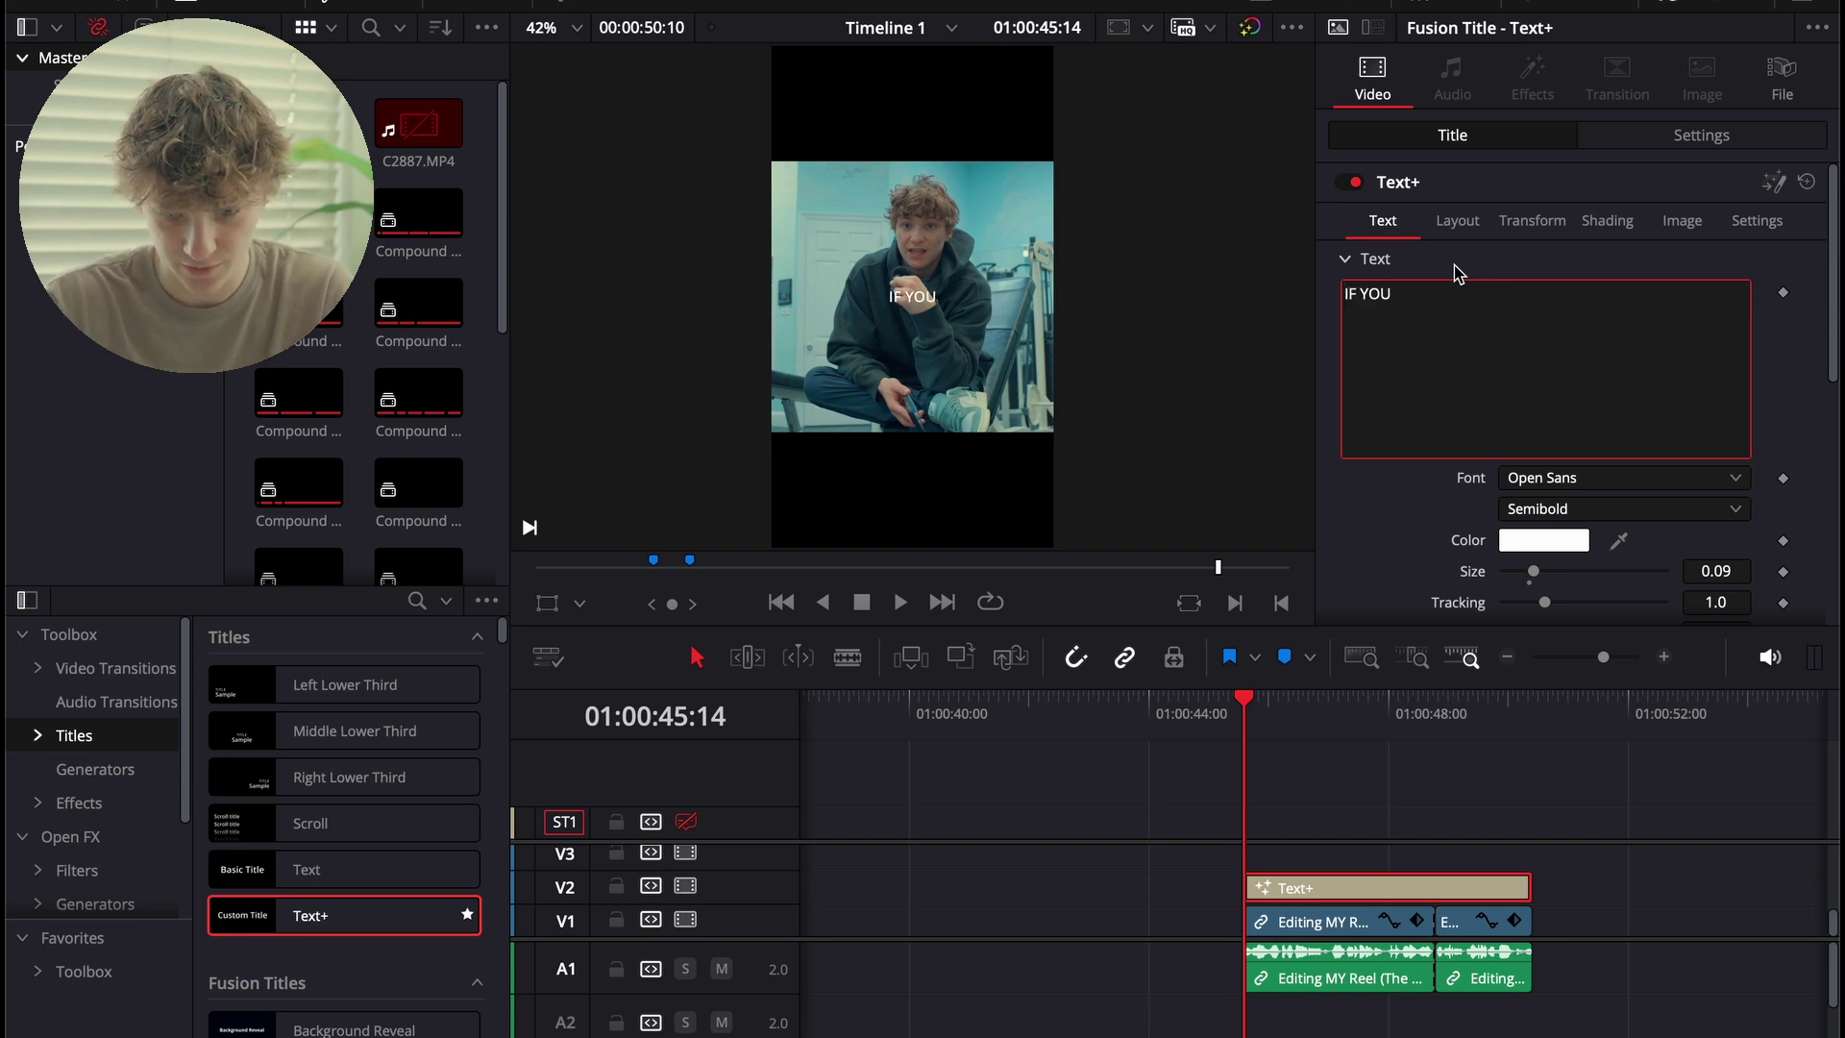
type(" WANT TO")
key("Return")
type("ACHIEVE")
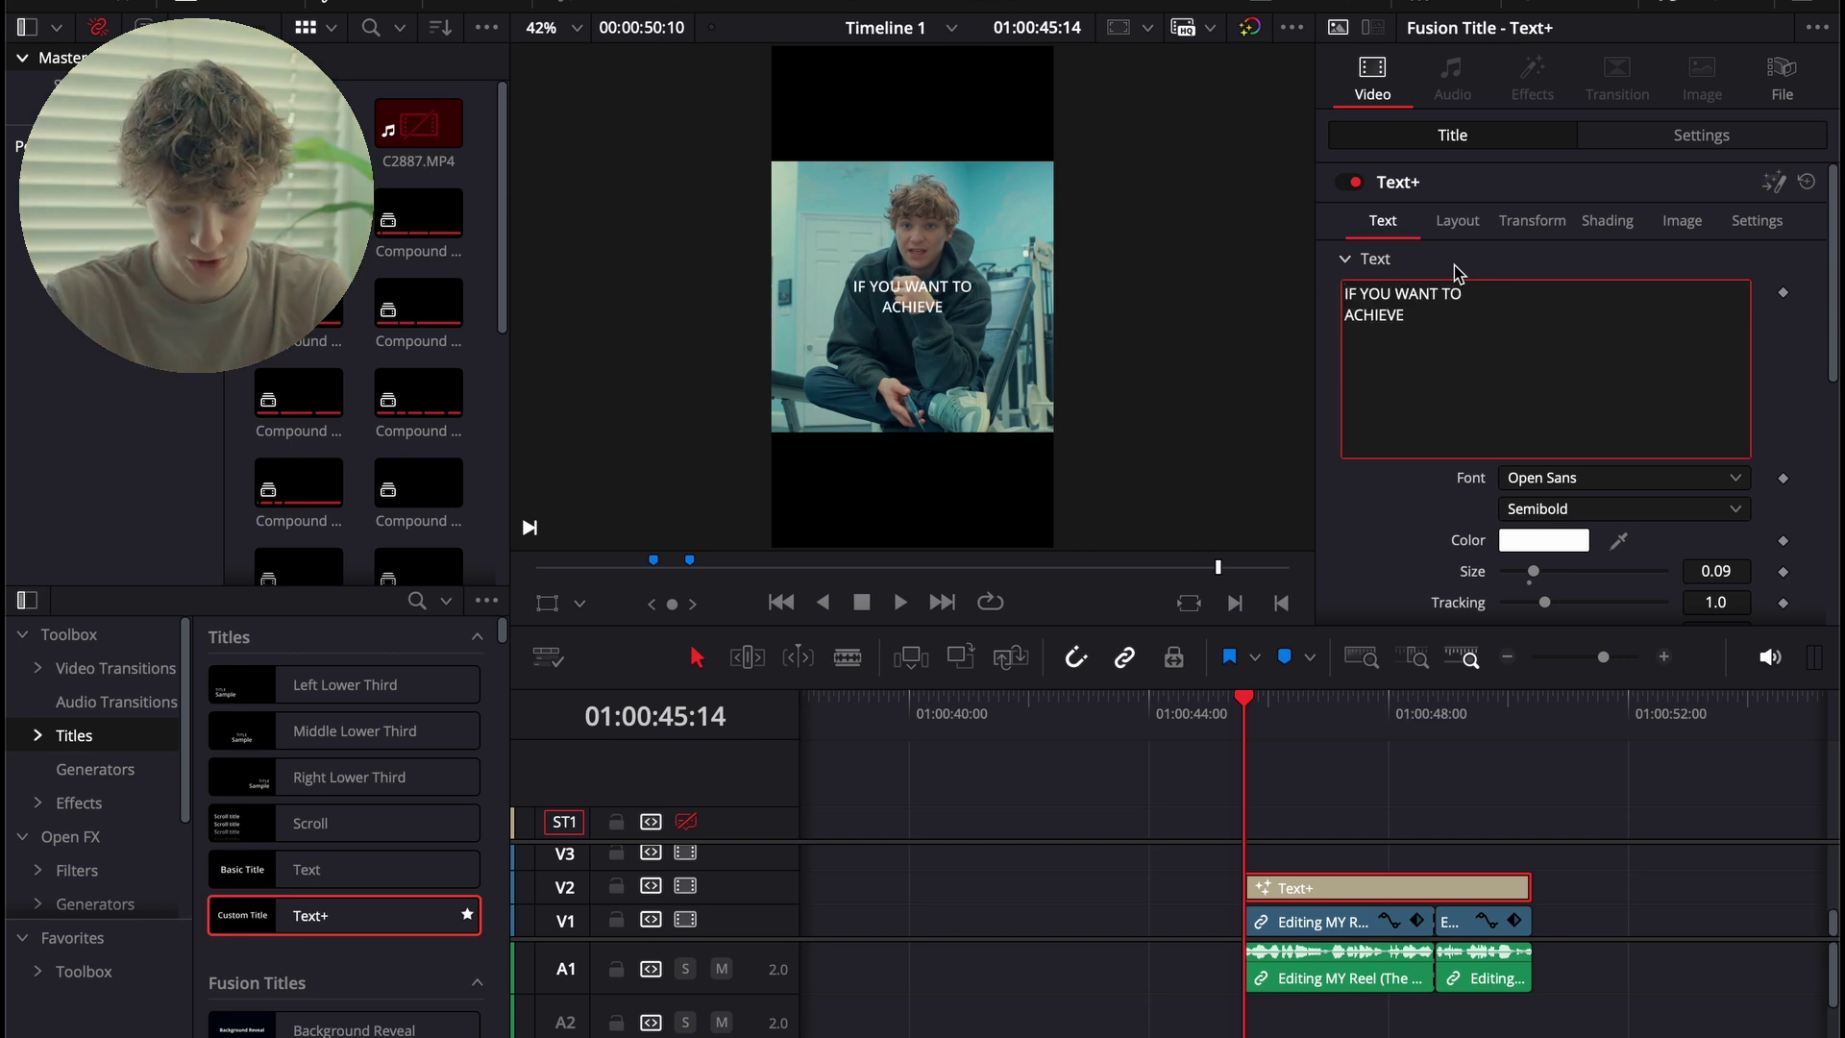
type(" WHATEVER")
key("BackSpace")
key("BackSpace")
key("BackSpace")
key("BackSpace")
key("BackSpace")
key("BackSpace")
key("BackSpace")
key("BackSpace")
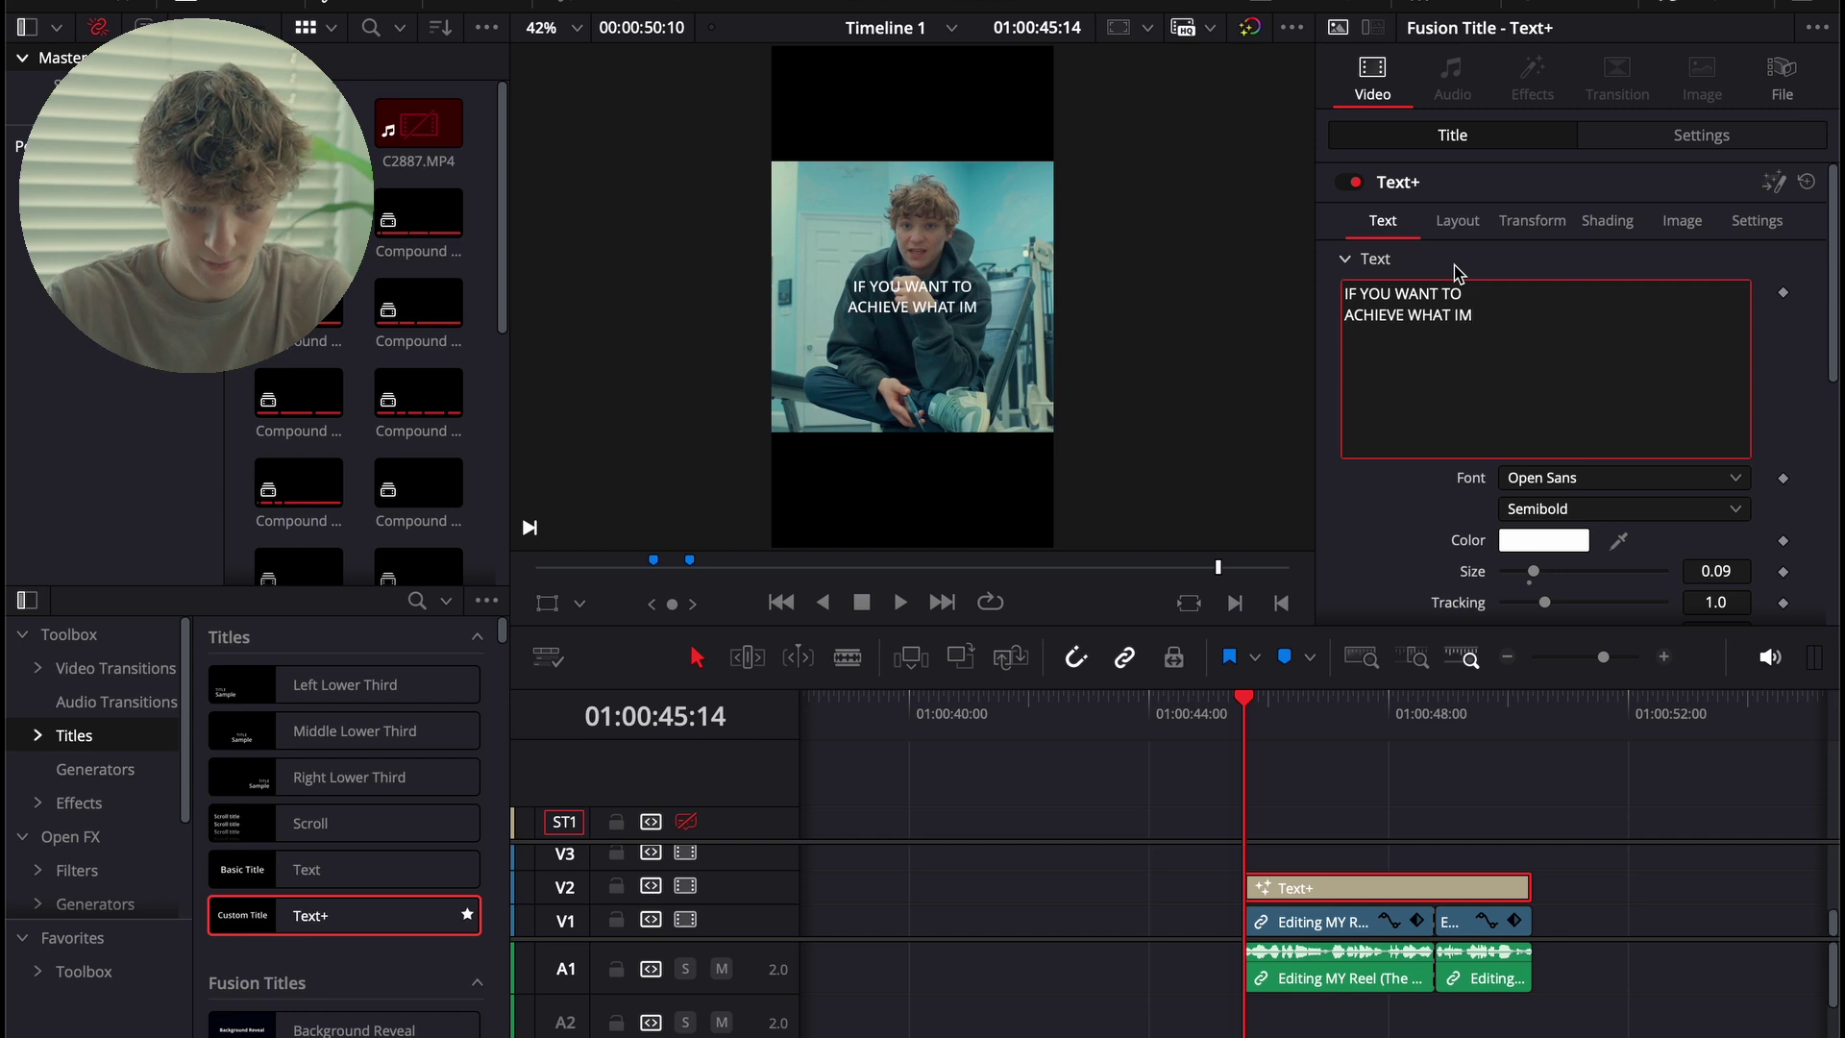
key("Return")
type("WHAT IM ACHIVING")
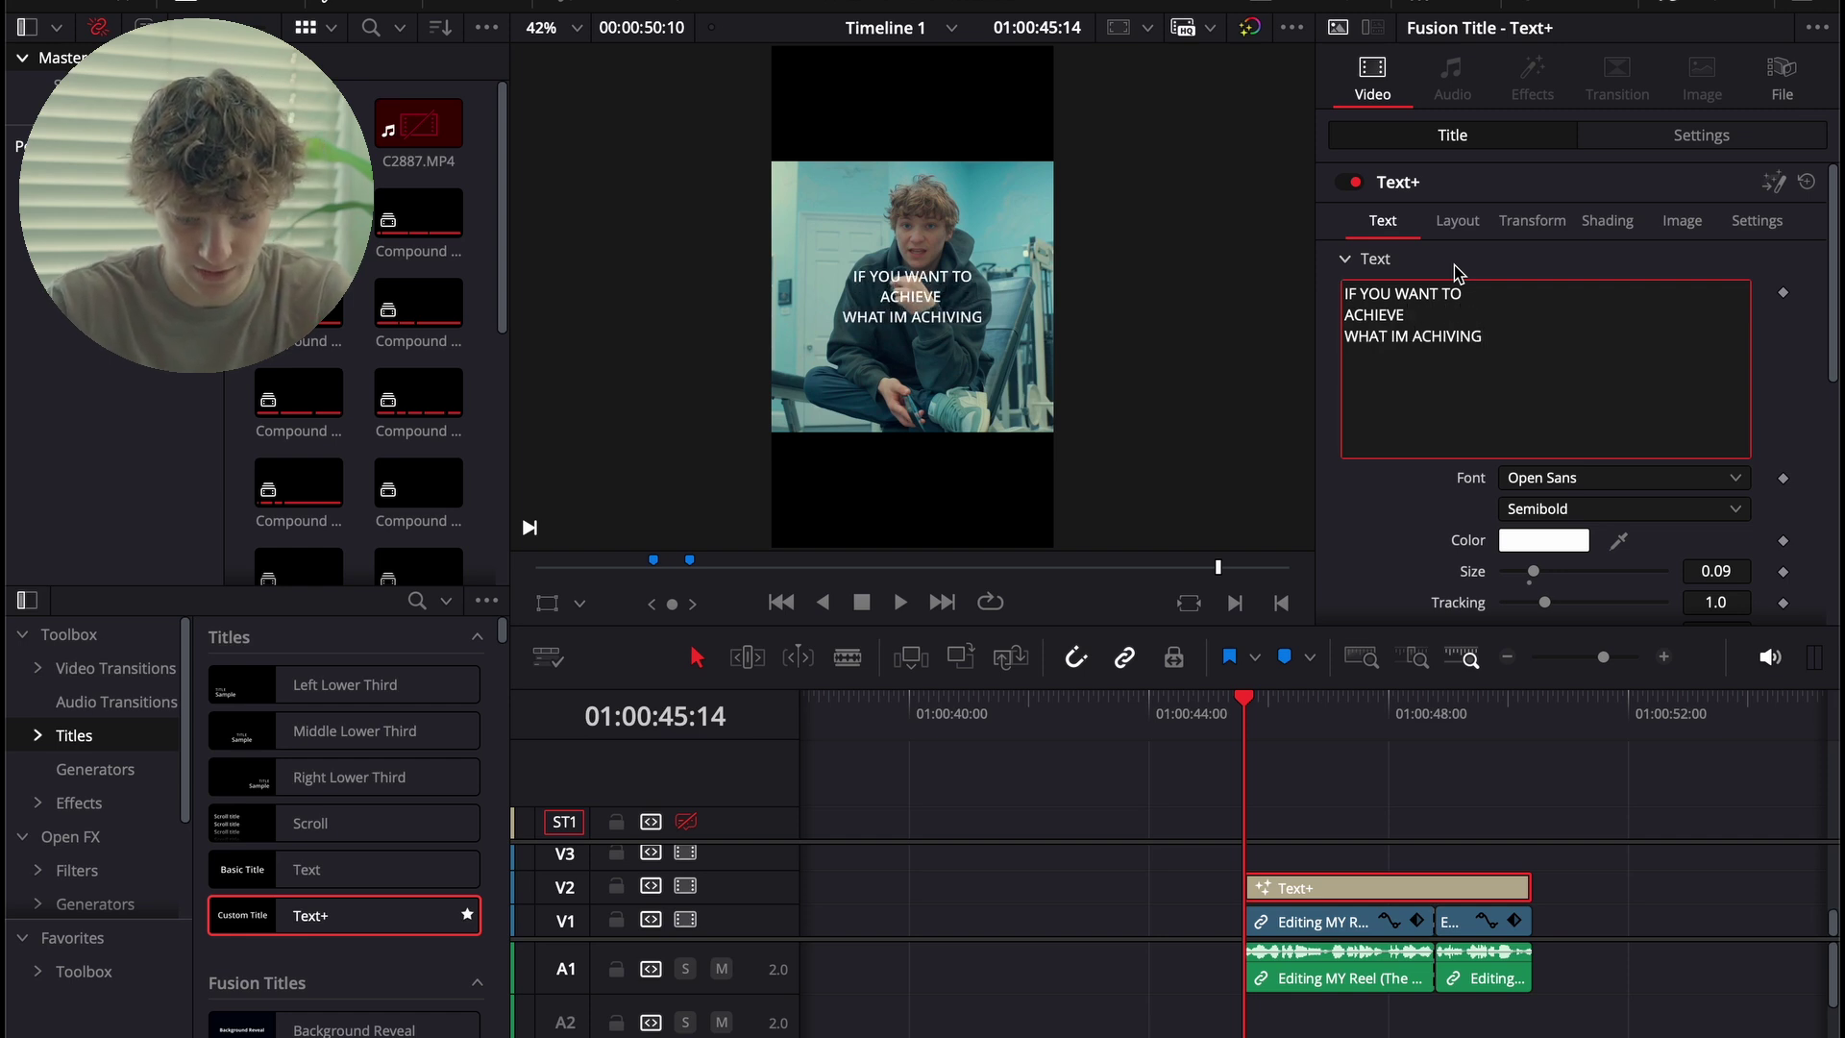
key("Return")
type("ITS NOT HARD")
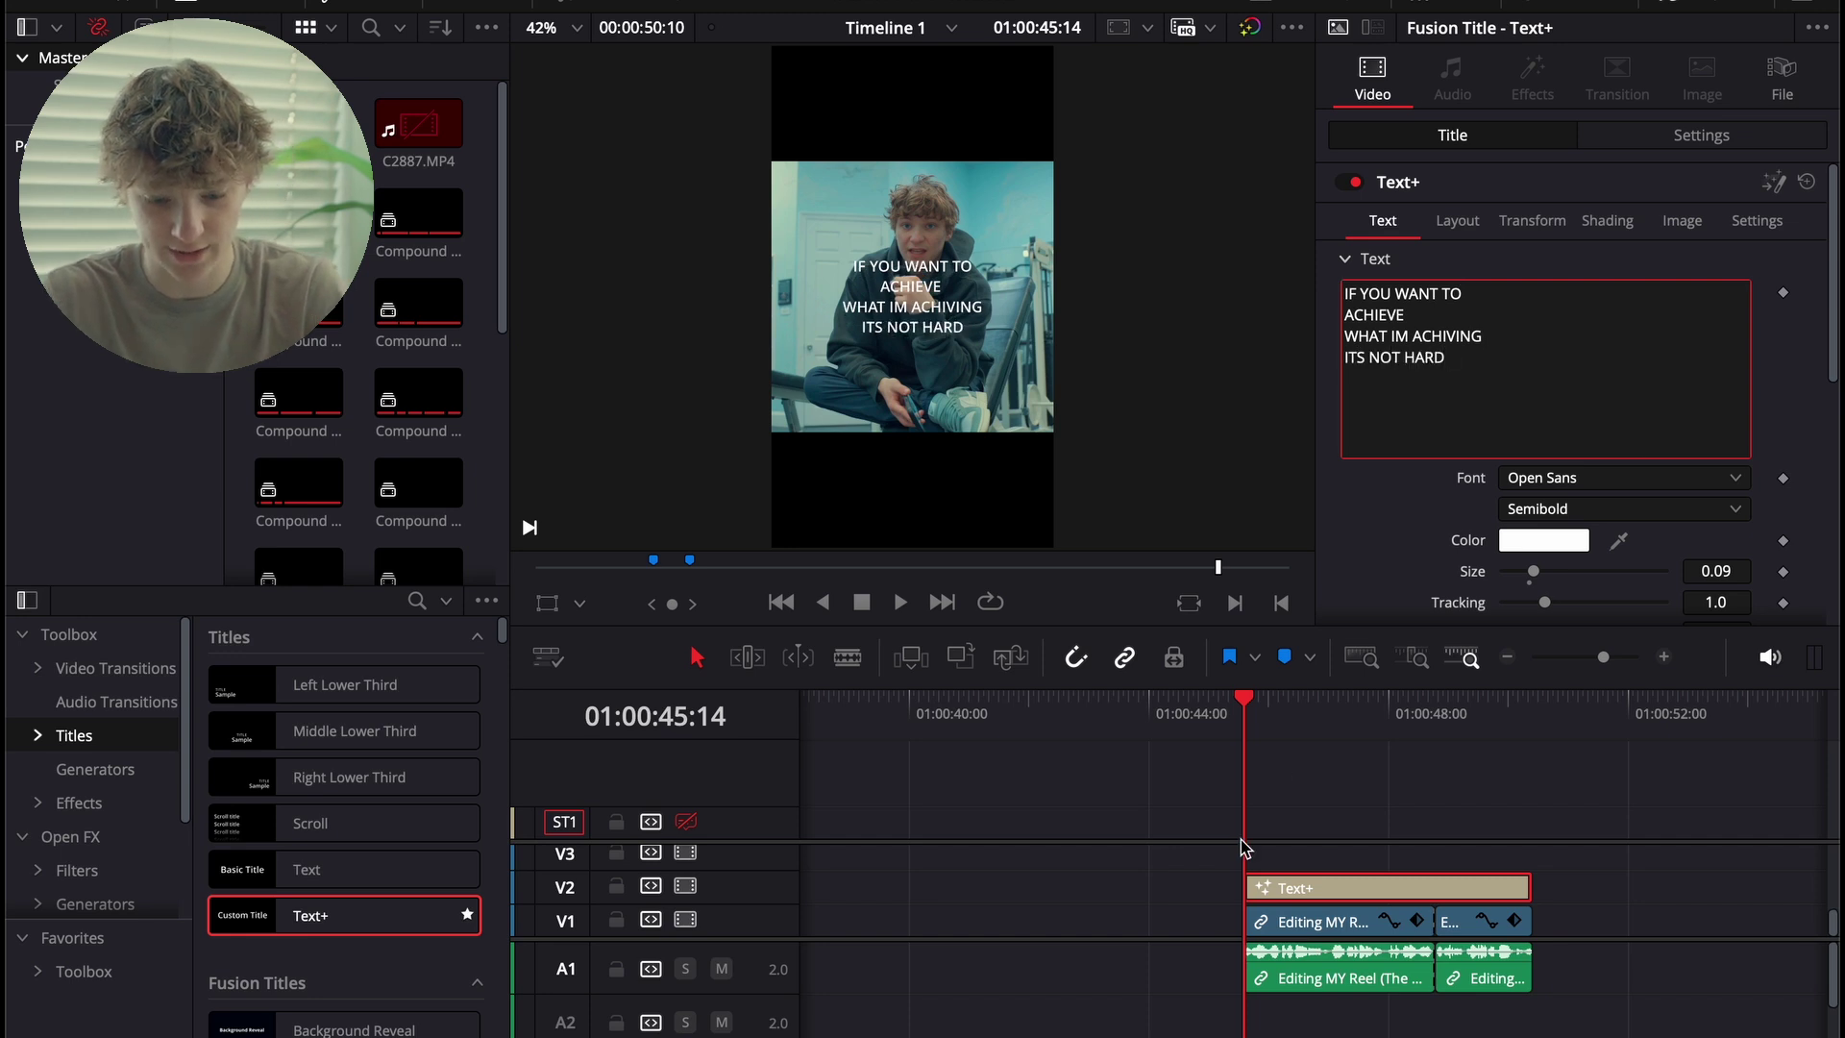
Open the new Text+ title in Fusion, apply Character Level Styling to its text, and show the modifier's controls.
left_click(1290, 889)
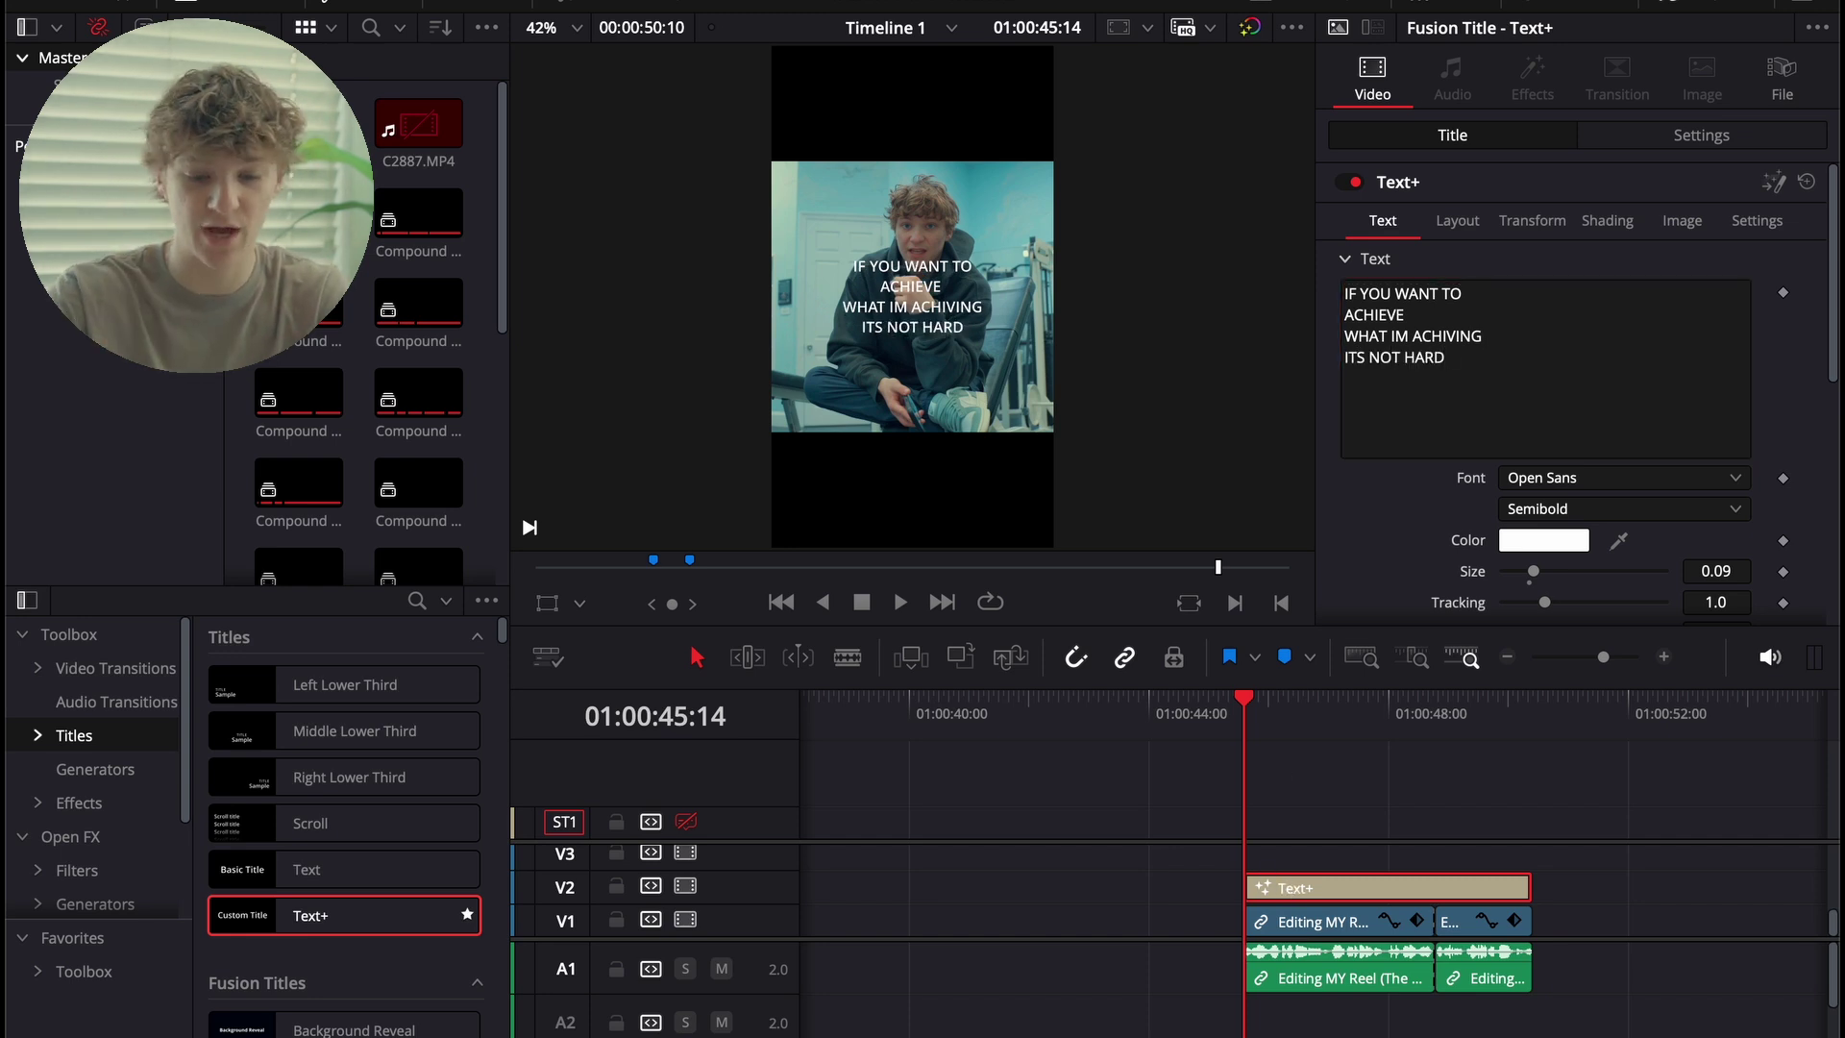
key("shift+5")
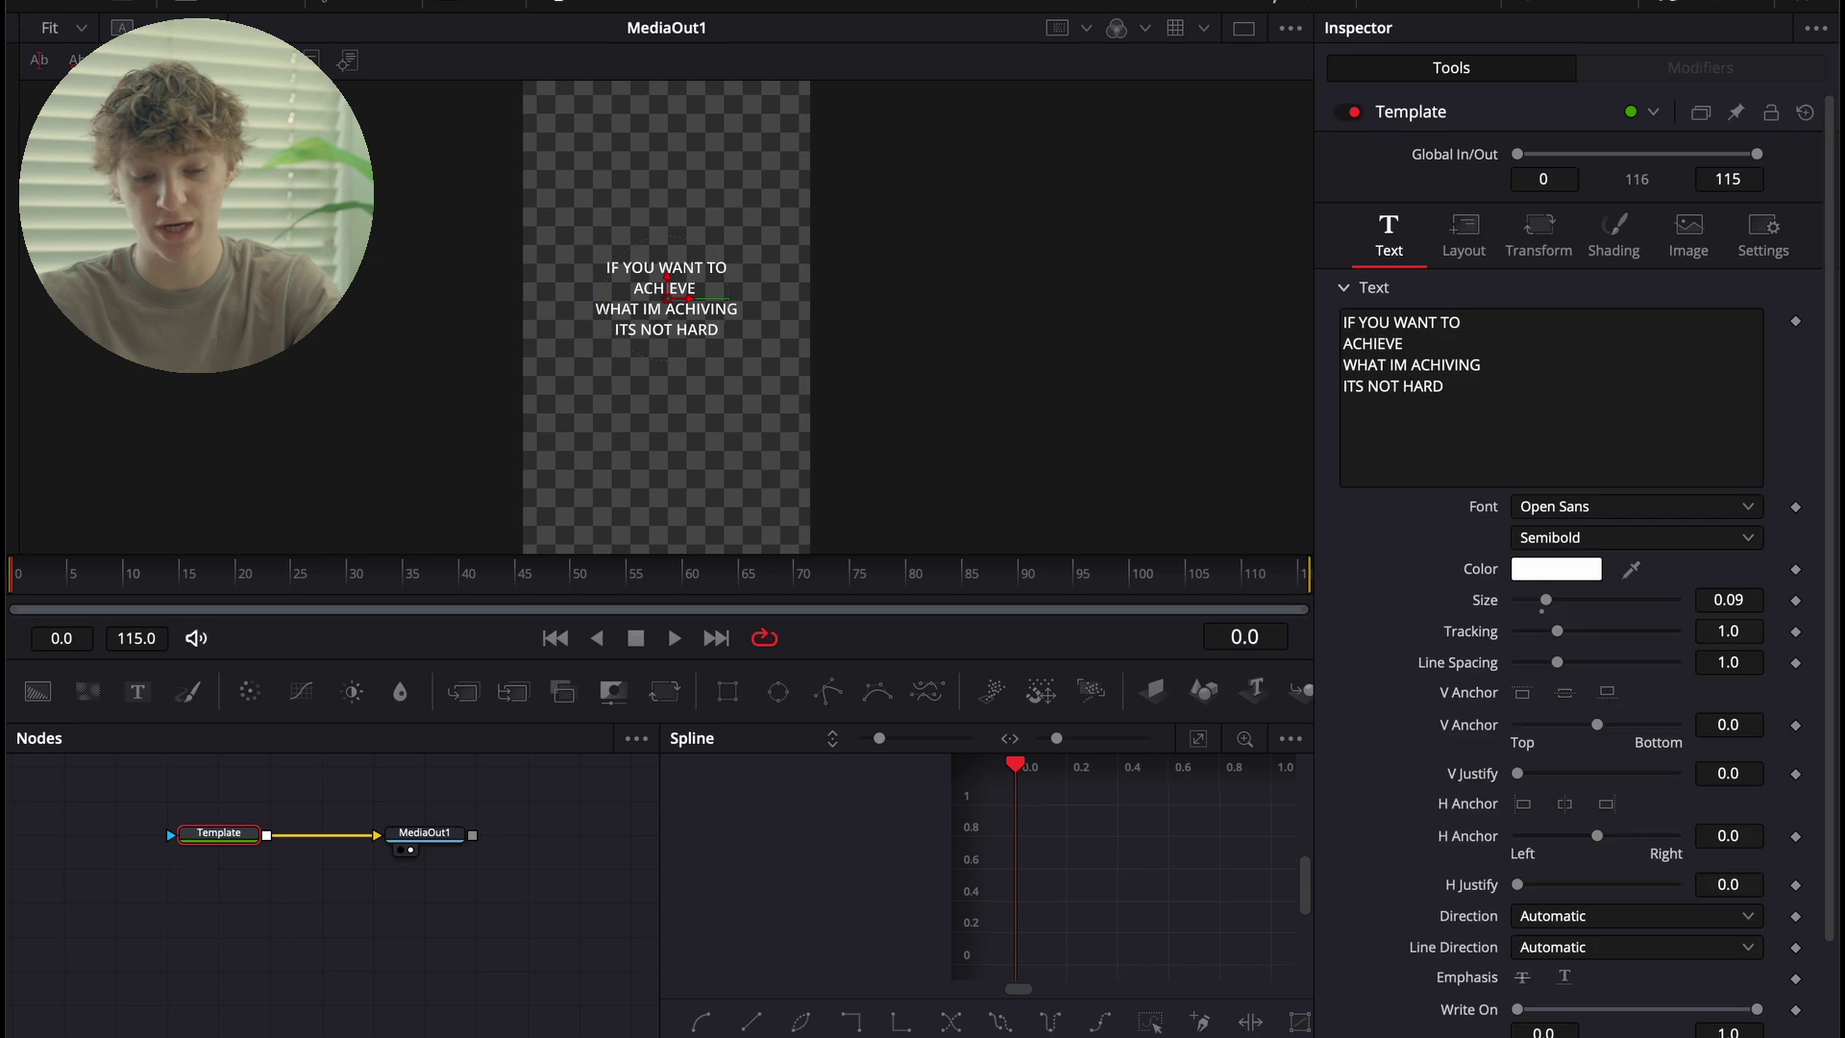
right_click(1566, 395)
left_click(1626, 477)
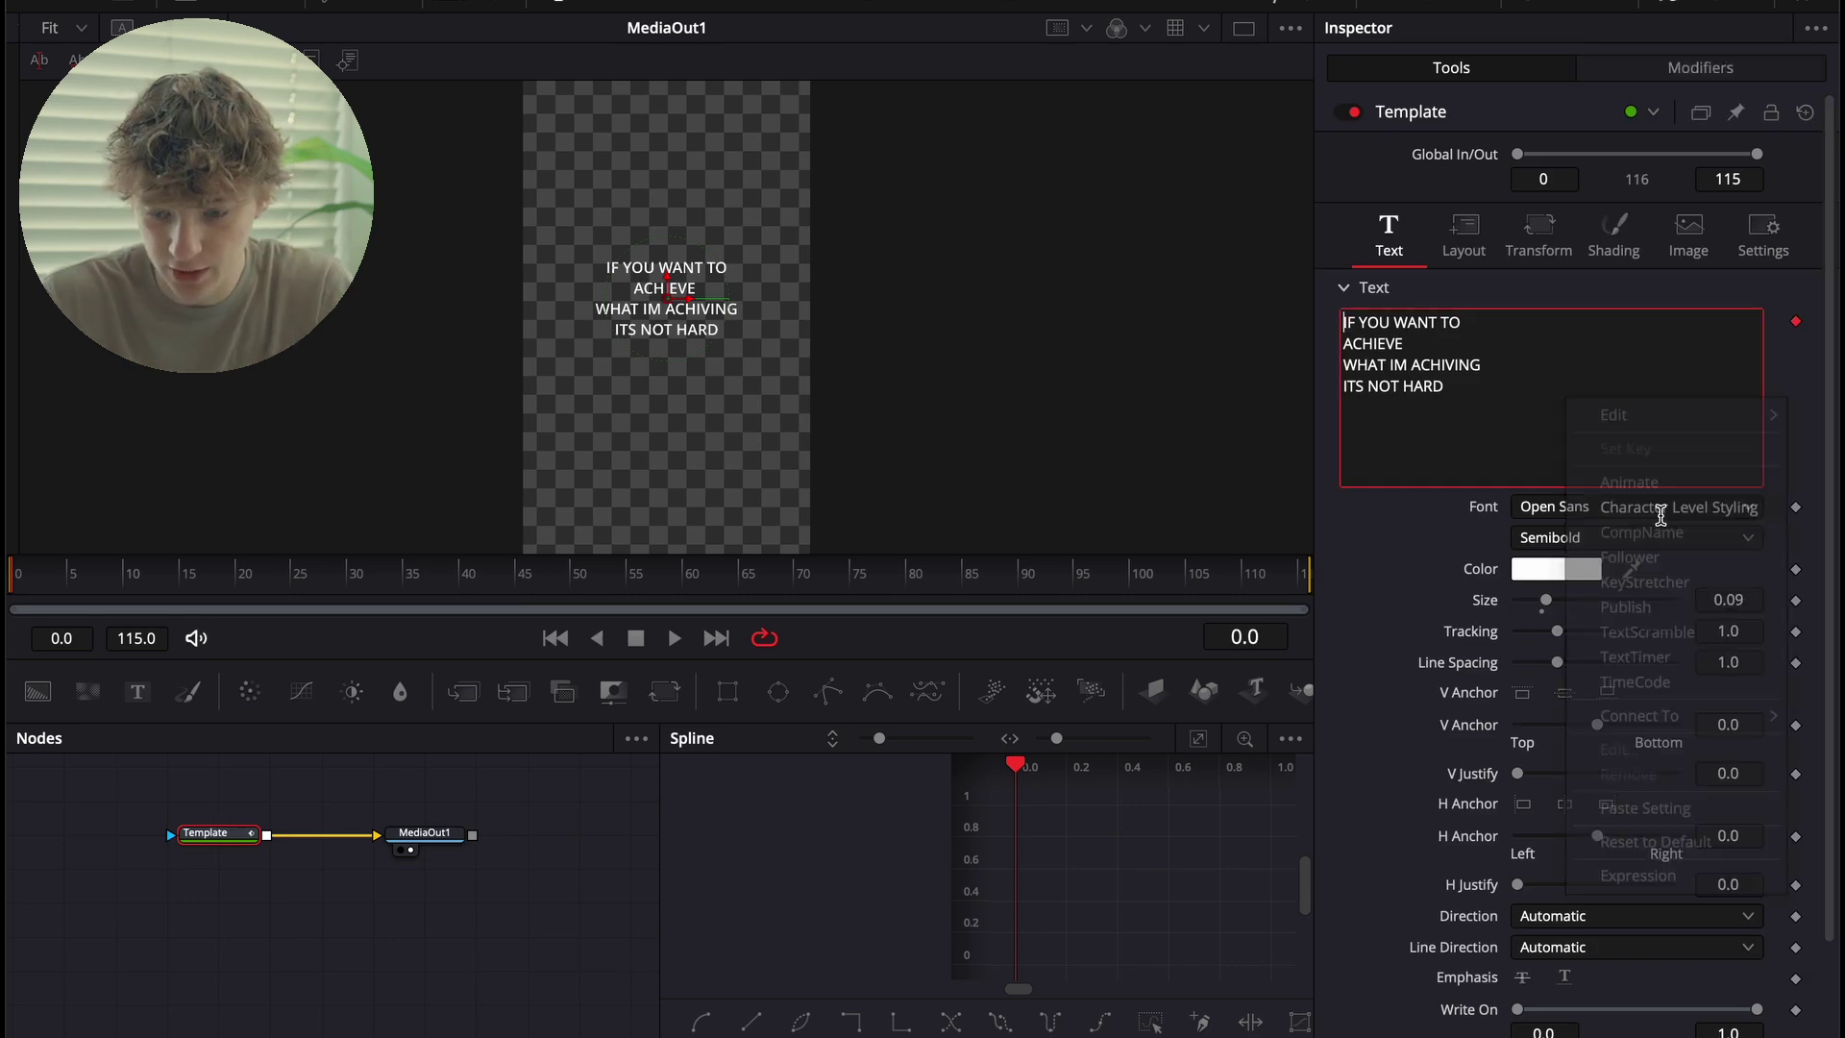
left_click(1670, 75)
Set the ACHIEVE line to the Extenda 40 Hecto font and enlarge it to size 0.512.
left_click_drag(536, 296, 805, 306)
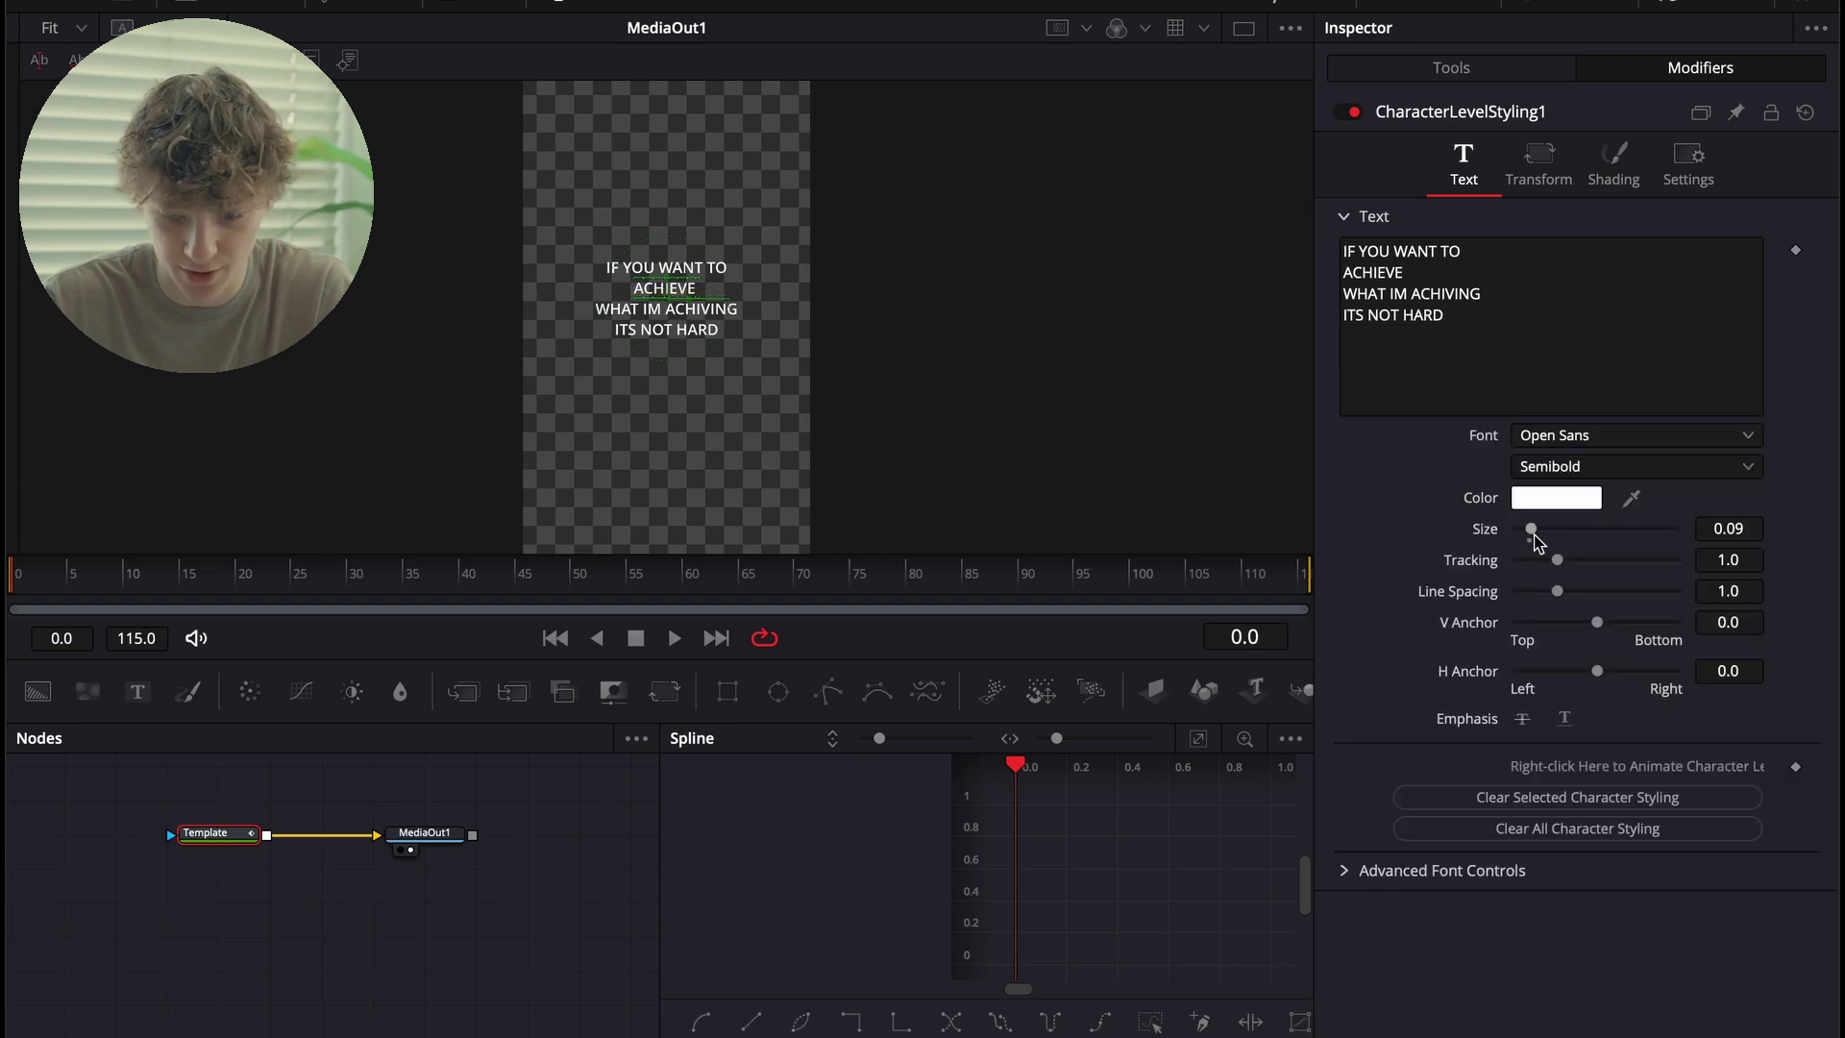
left_click_drag(1534, 534, 1566, 537)
left_click(1561, 440)
type("ex")
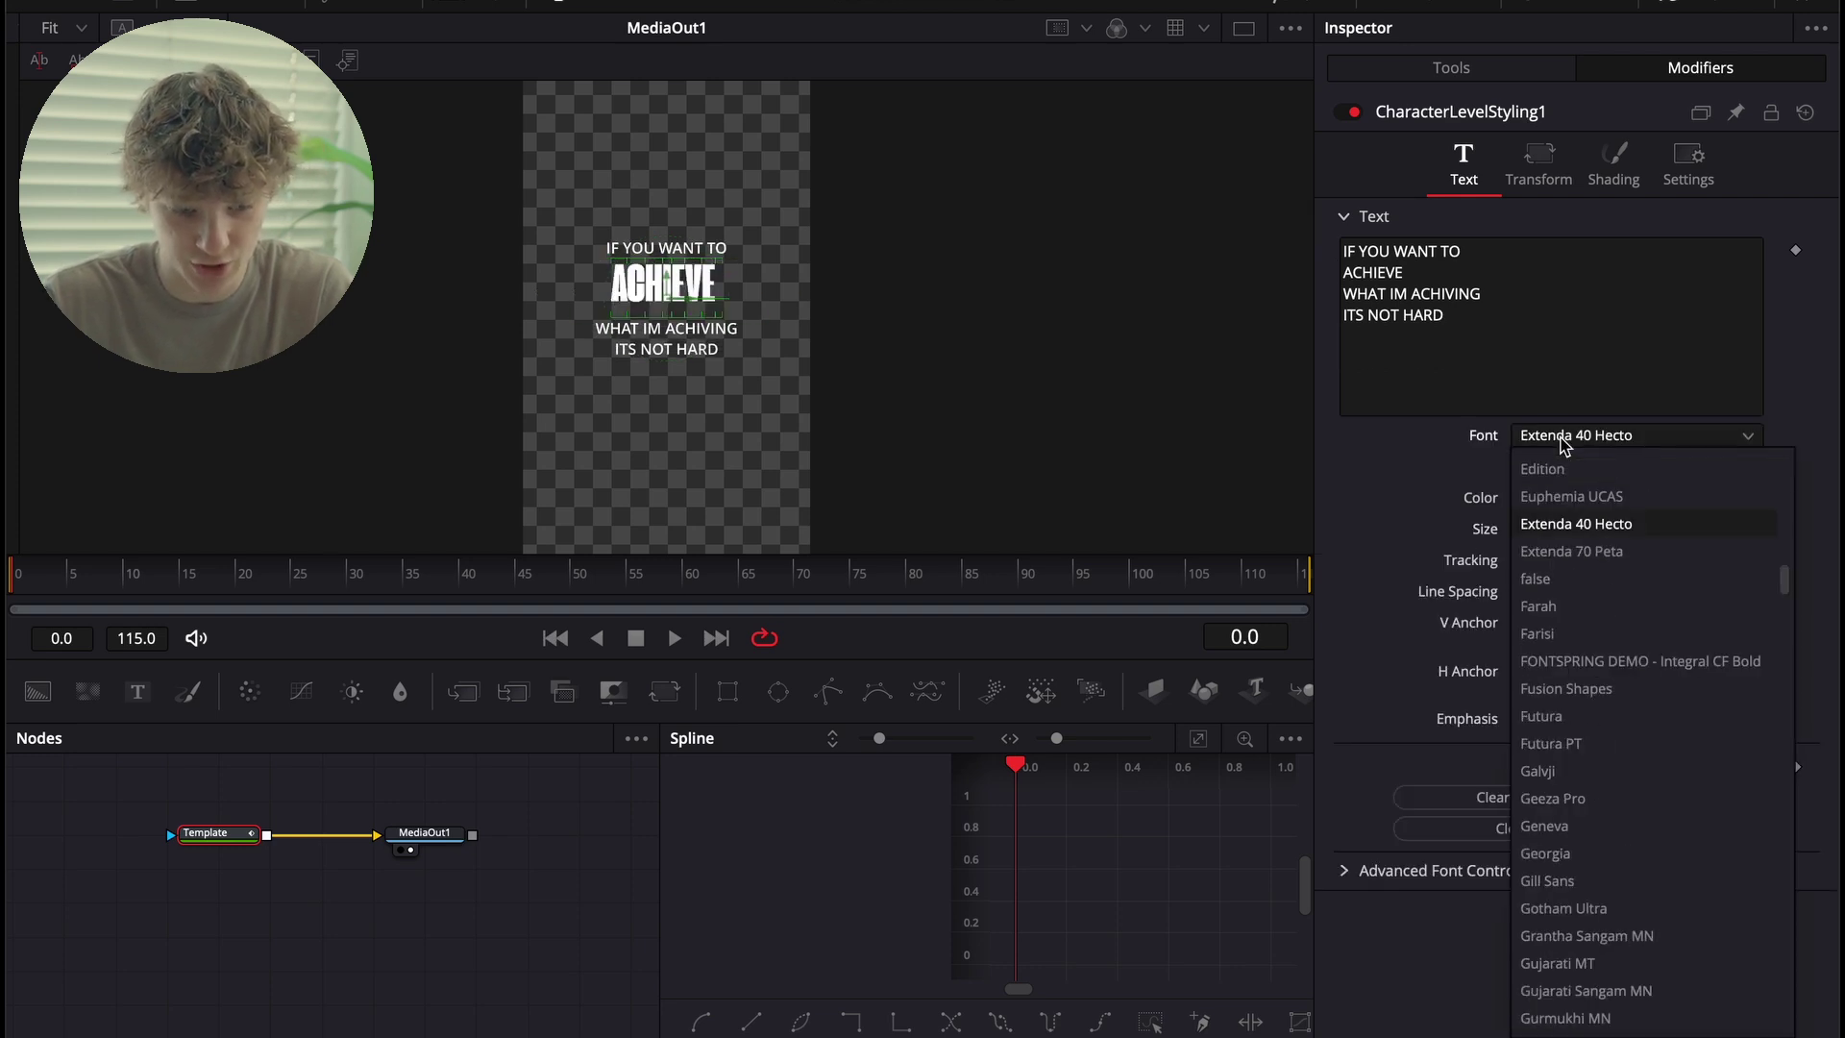
key("Return")
left_click_drag(1561, 538, 1605, 539)
Set the IF YOU WANT TO line to Clash Display Variable Regular at size 0.118 and tighten the line spacing to ACHIEVE.
left_click_drag(588, 218, 814, 233)
left_click(1549, 426)
type("cl")
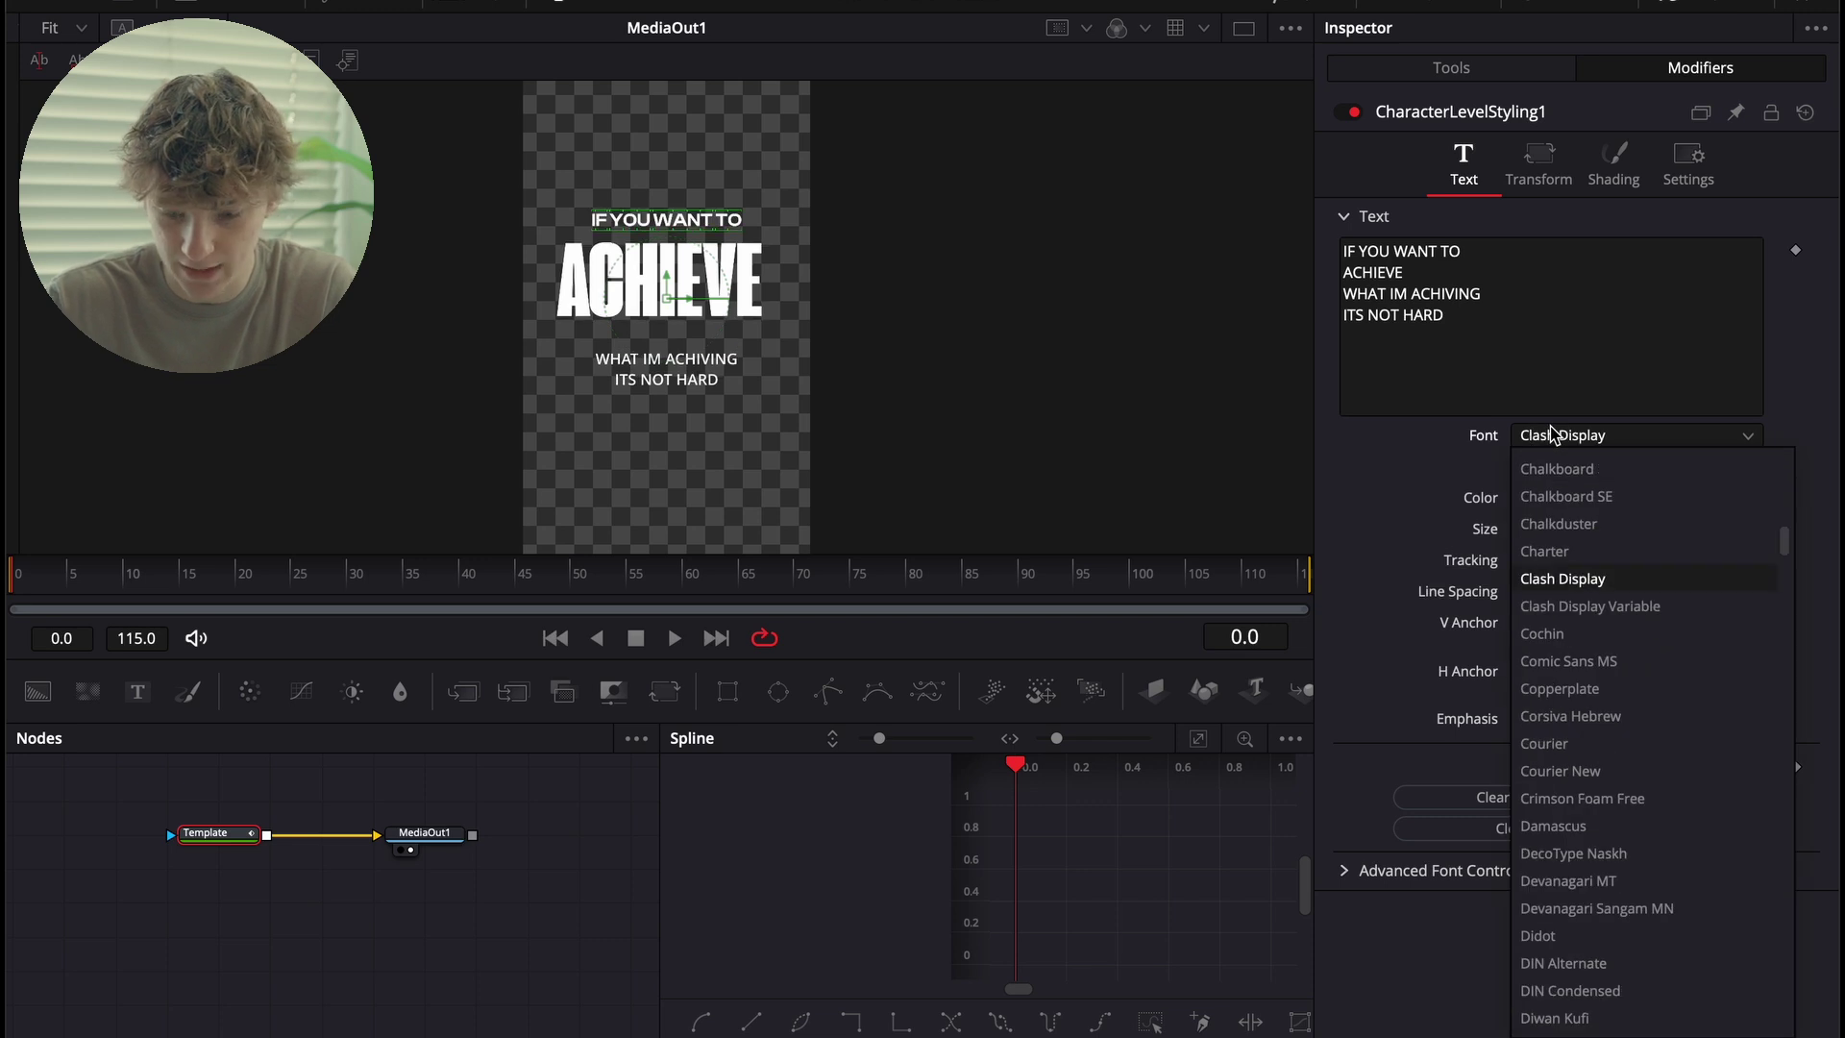
key("Down")
key("Return")
left_click(1560, 467)
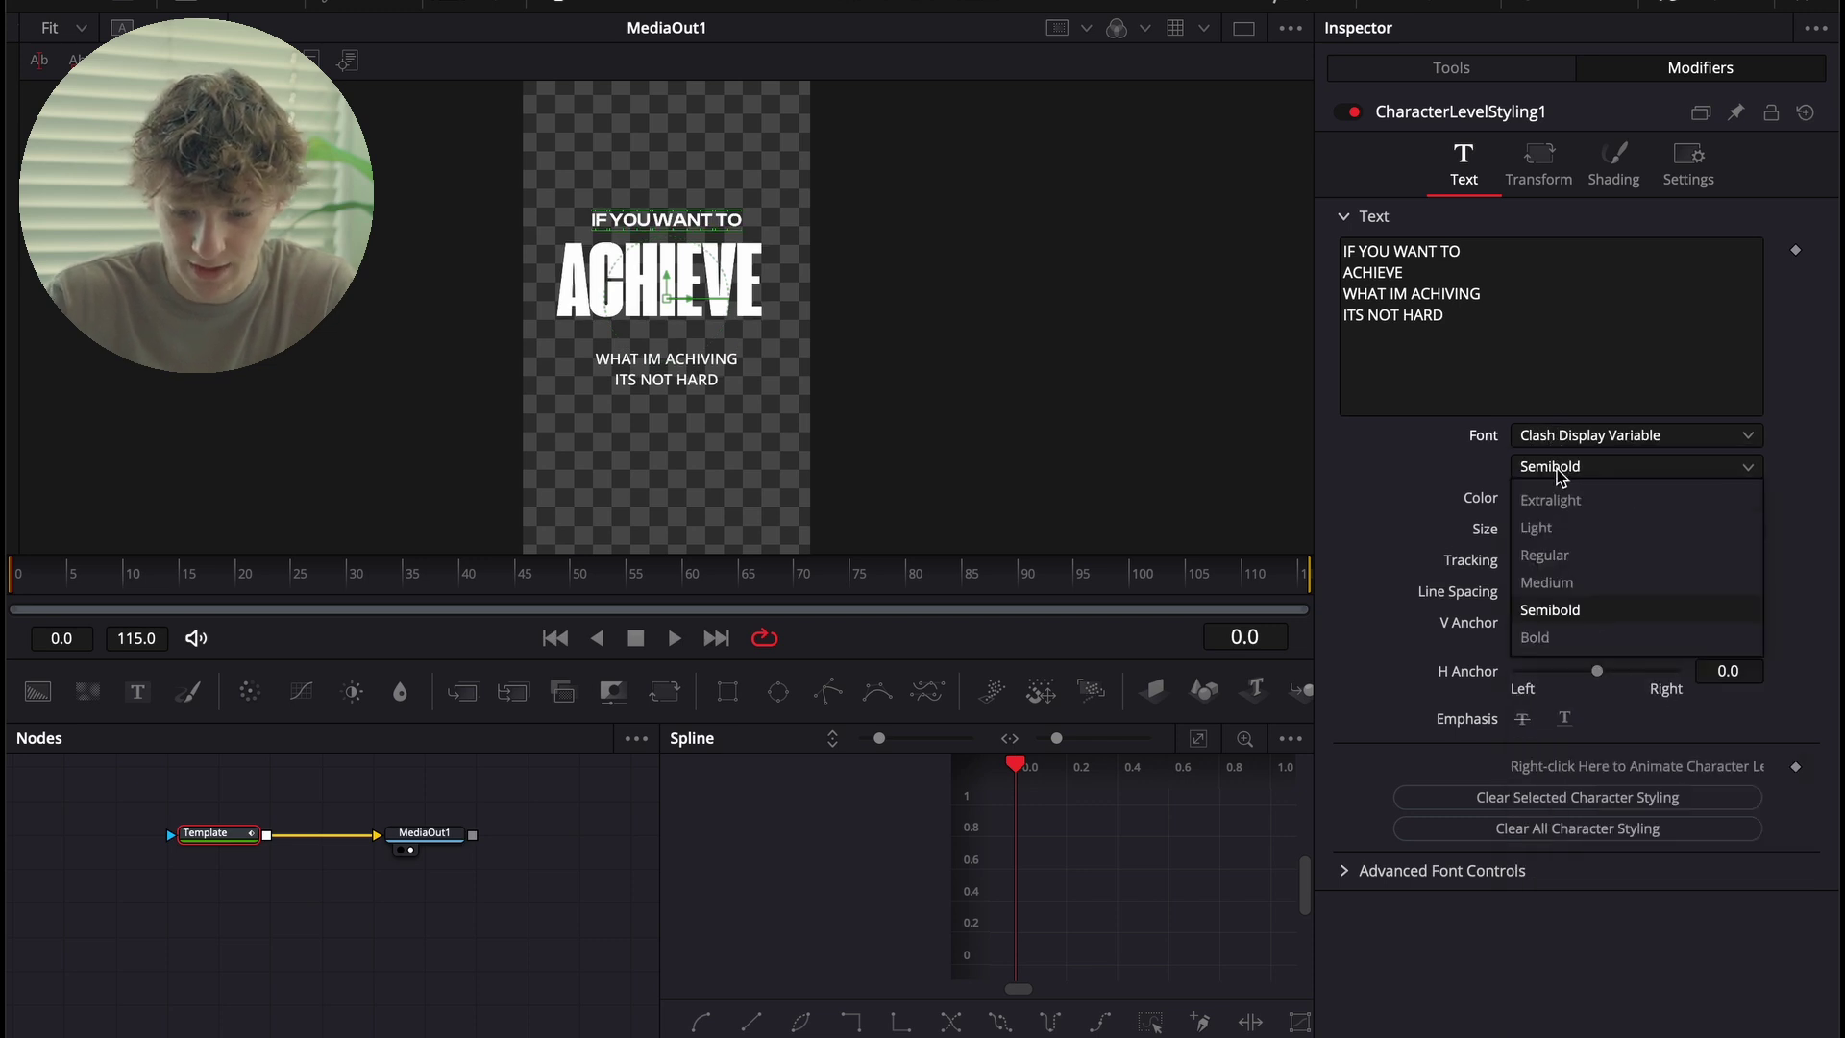
left_click(1556, 554)
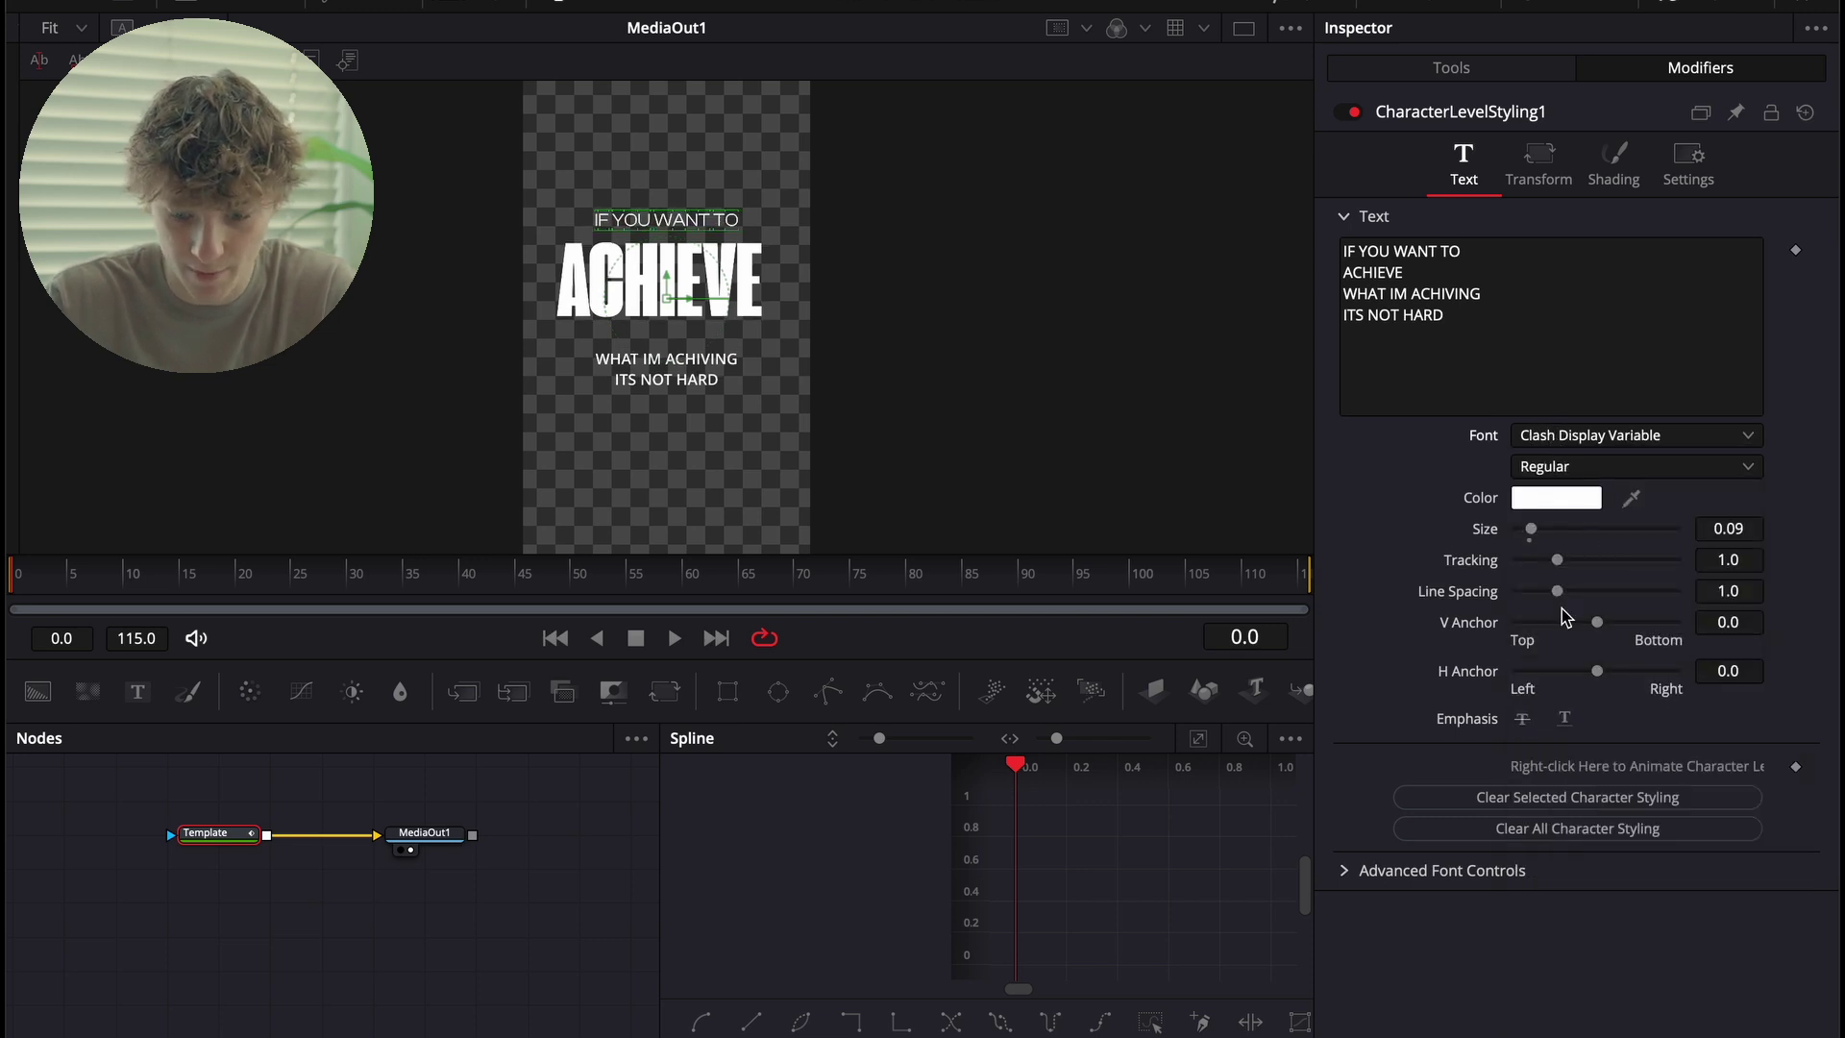
left_click_drag(1538, 529, 1537, 532)
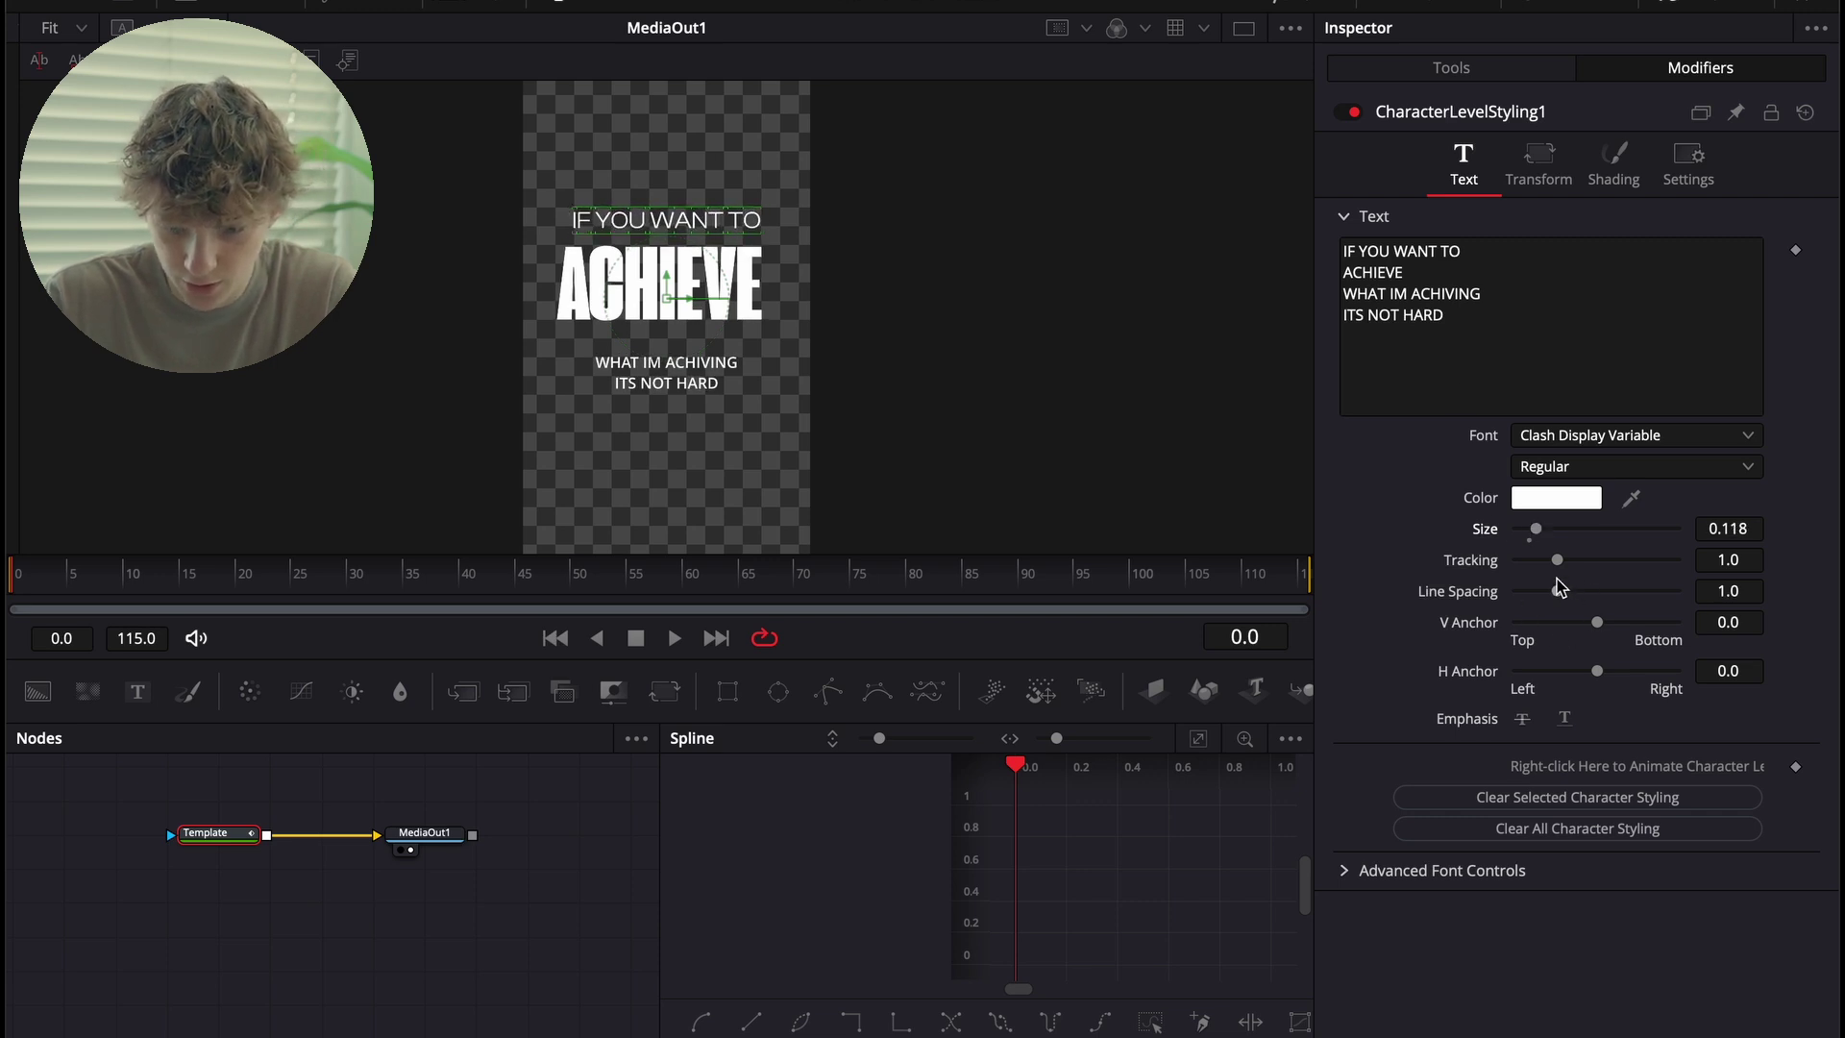
left_click_drag(1553, 589, 1537, 597)
Set the WHAT IM ACHIVING line to Clash Display Variable Semibold, enlarge it, and tighten its line spacing.
left_click_drag(764, 417, 778, 368)
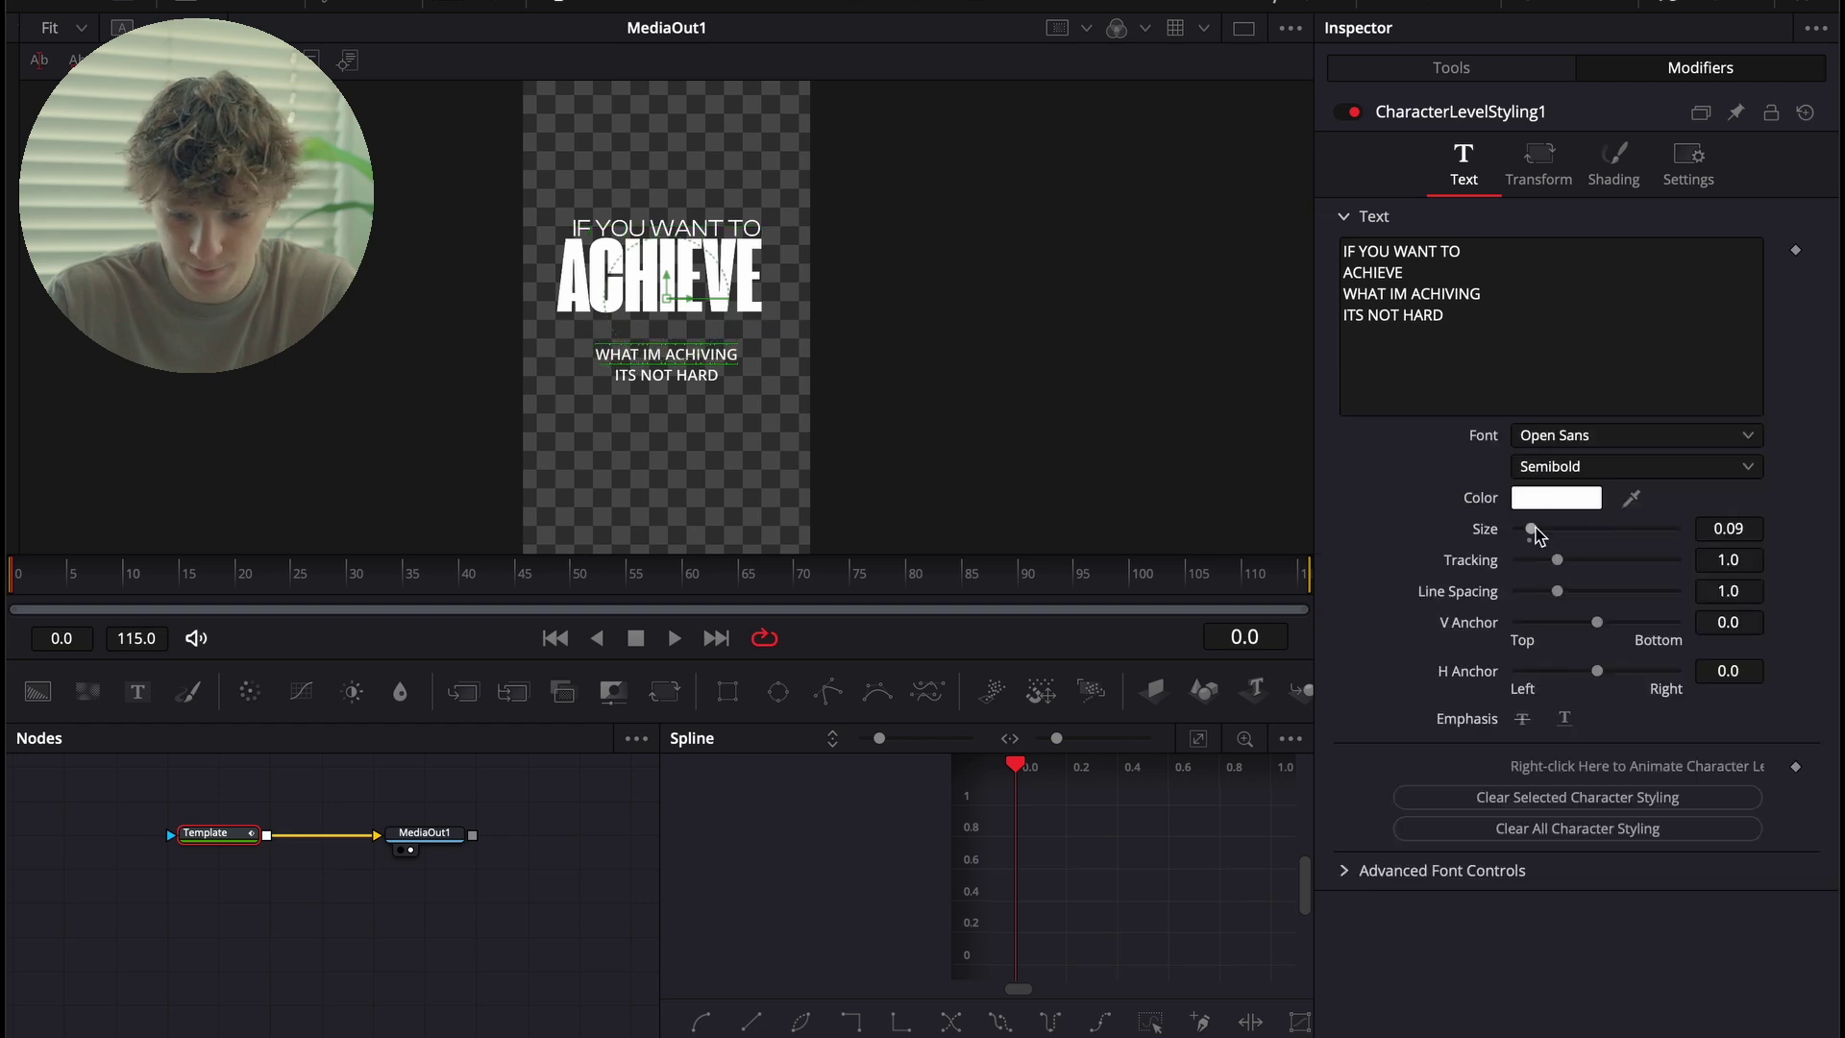
left_click(1556, 437)
left_click(1576, 606)
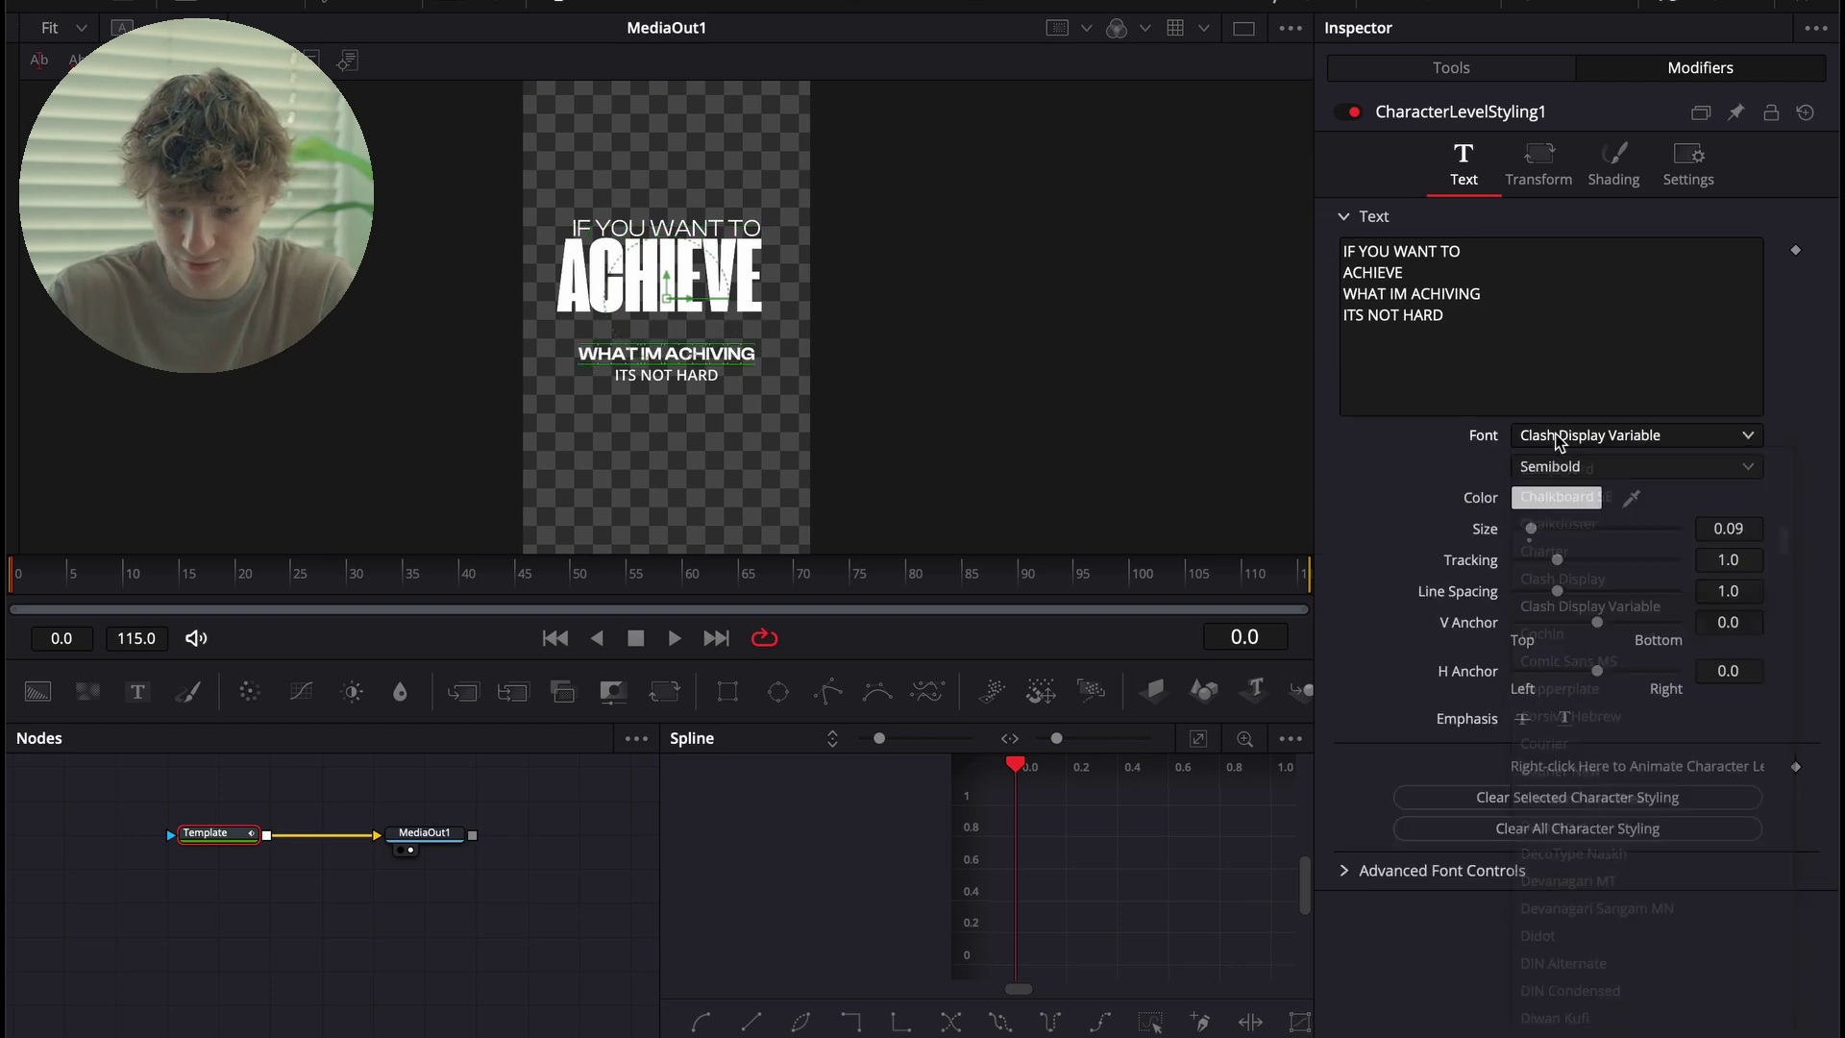
left_click(1561, 466)
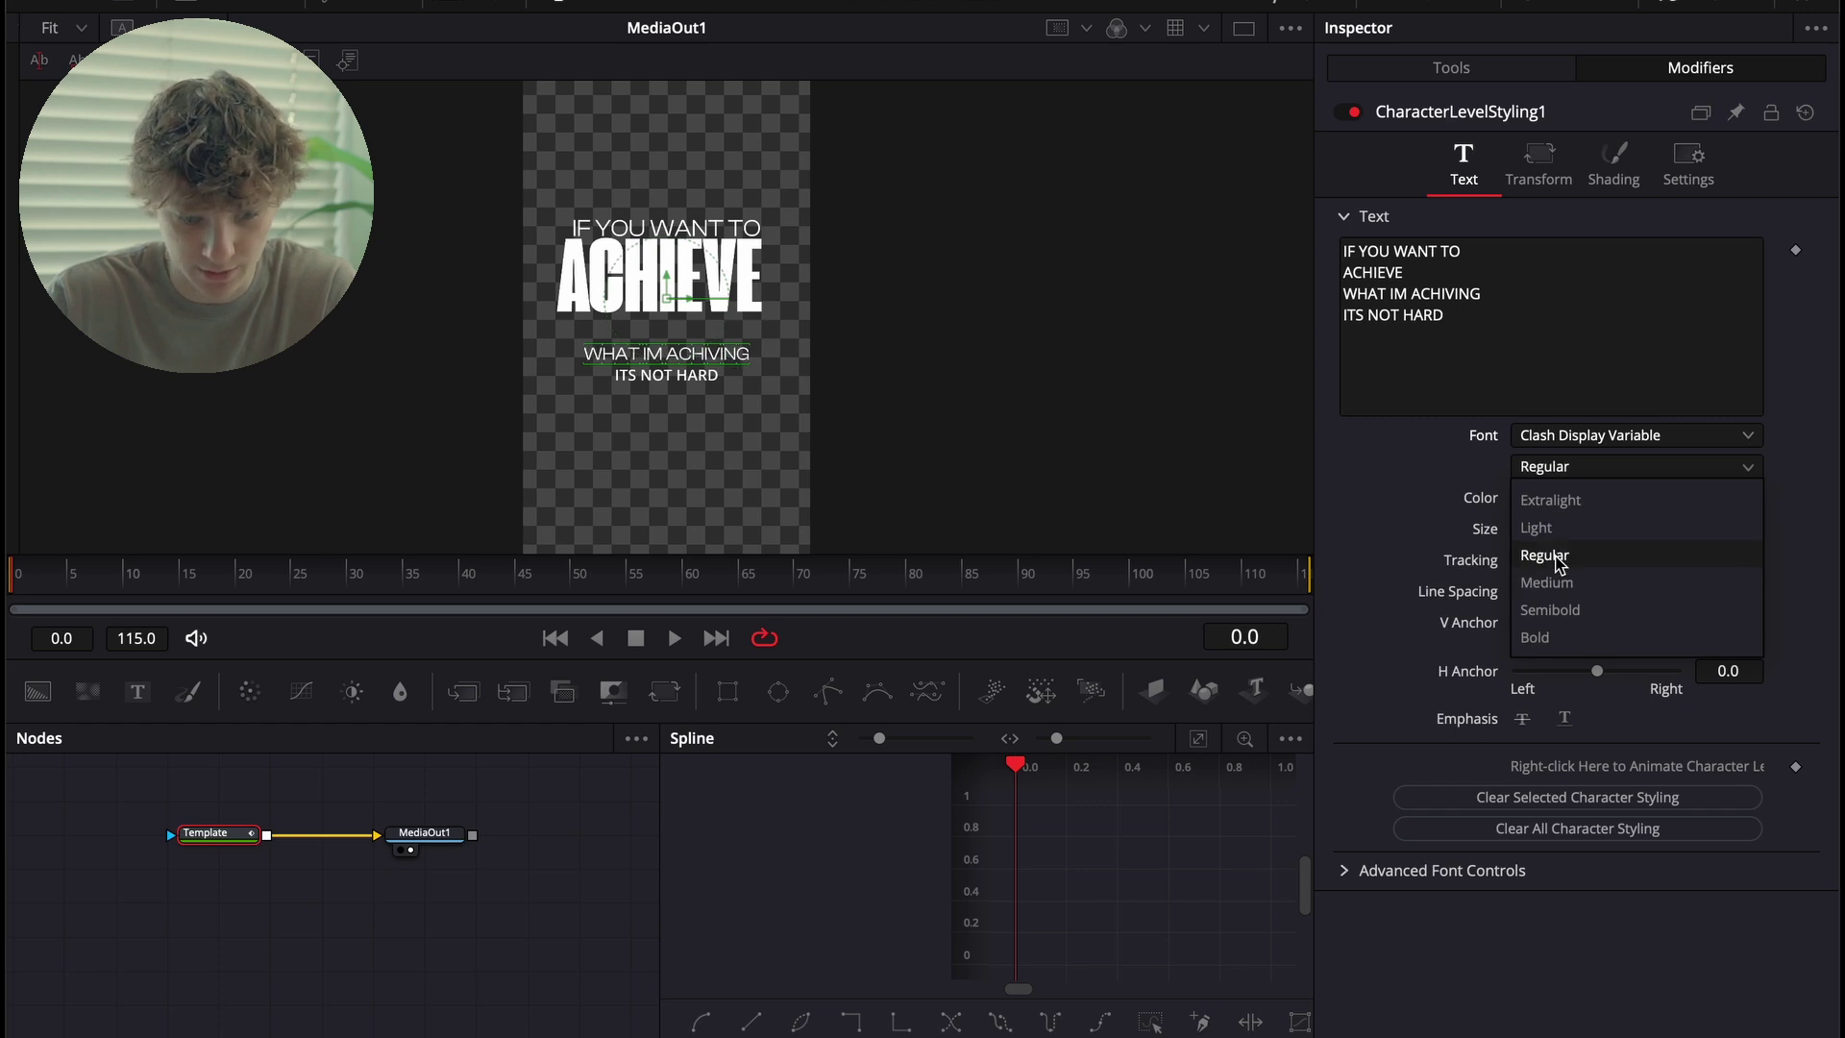
left_click(1550, 609)
left_click_drag(1533, 531, 1538, 532)
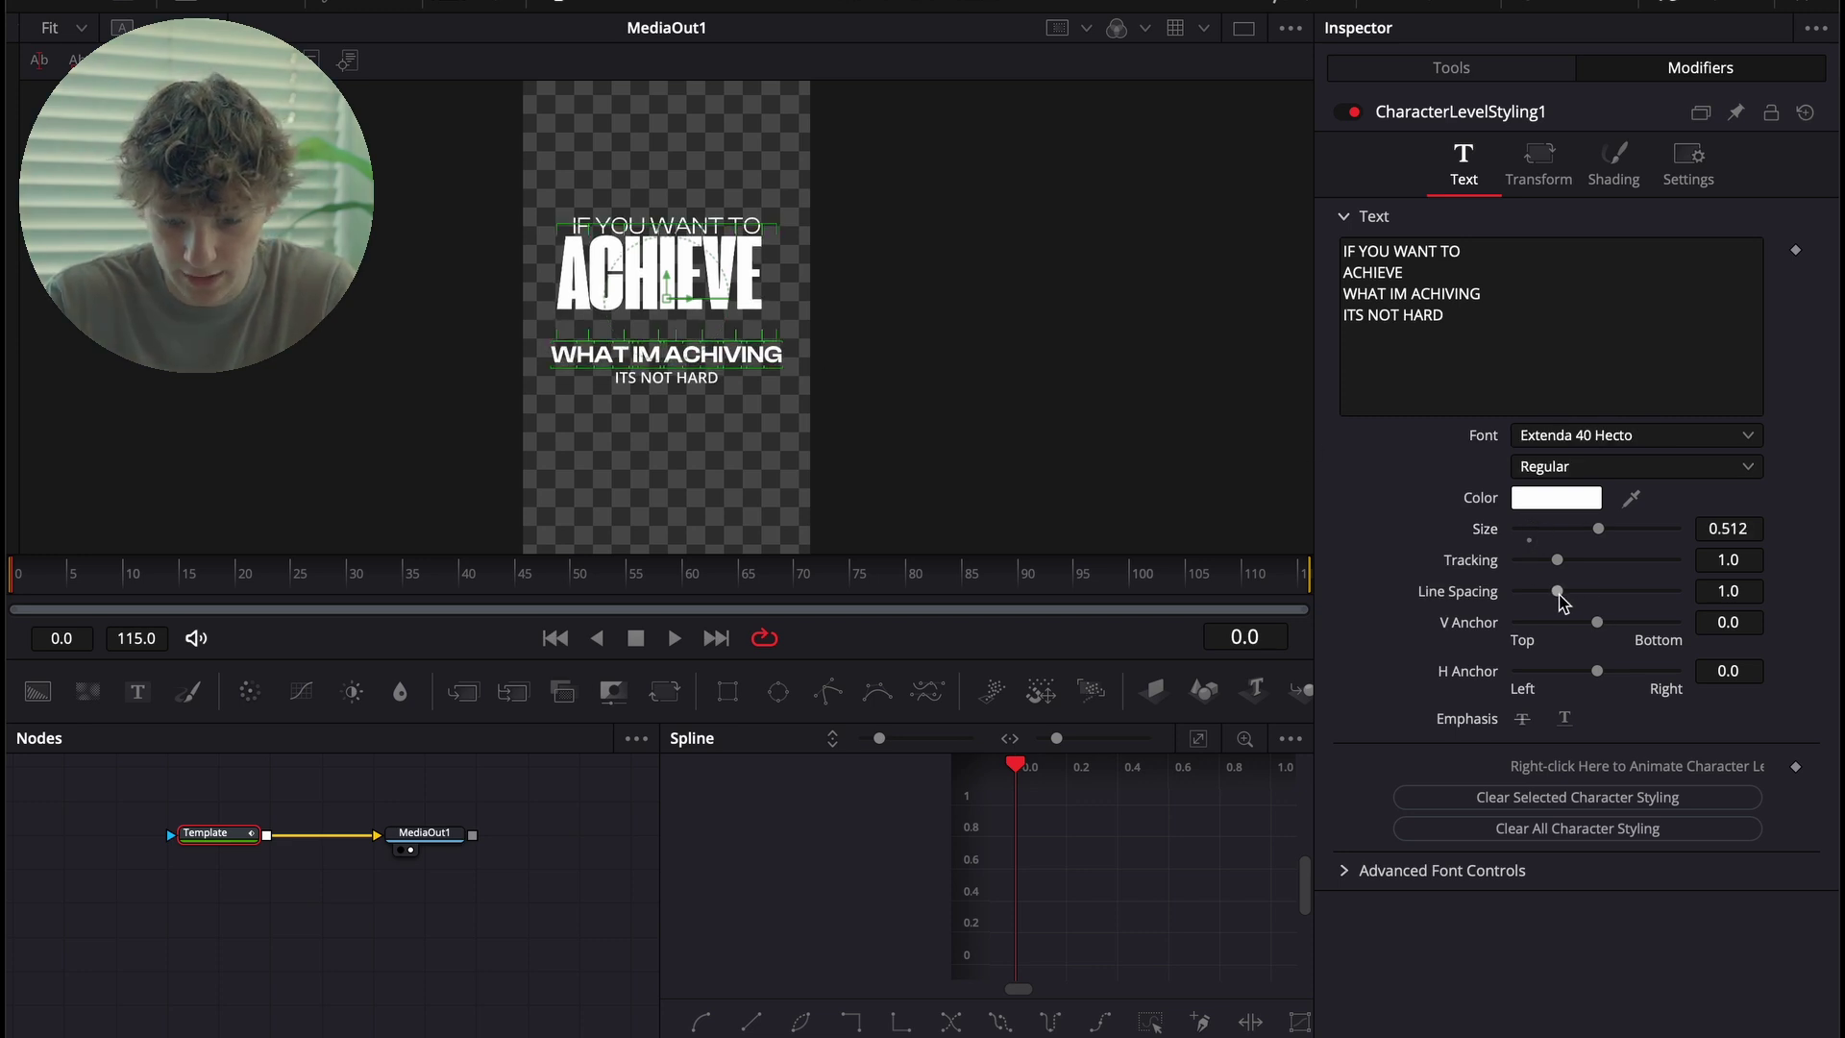
mouse_move(1558, 593)
left_mouse_down()
mouse_move(1574, 594)
mouse_move(1547, 594)
left_mouse_up()
Set the ITS NOT HARD line to Clash Display Variable Bold and adjust its line spacing.
left_click(734, 417)
left_click_drag(739, 405, 598, 373)
left_click(1580, 439)
key("l")
key("c")
key("l")
key("Down")
key("Return")
left_click(1587, 468)
left_click(1543, 642)
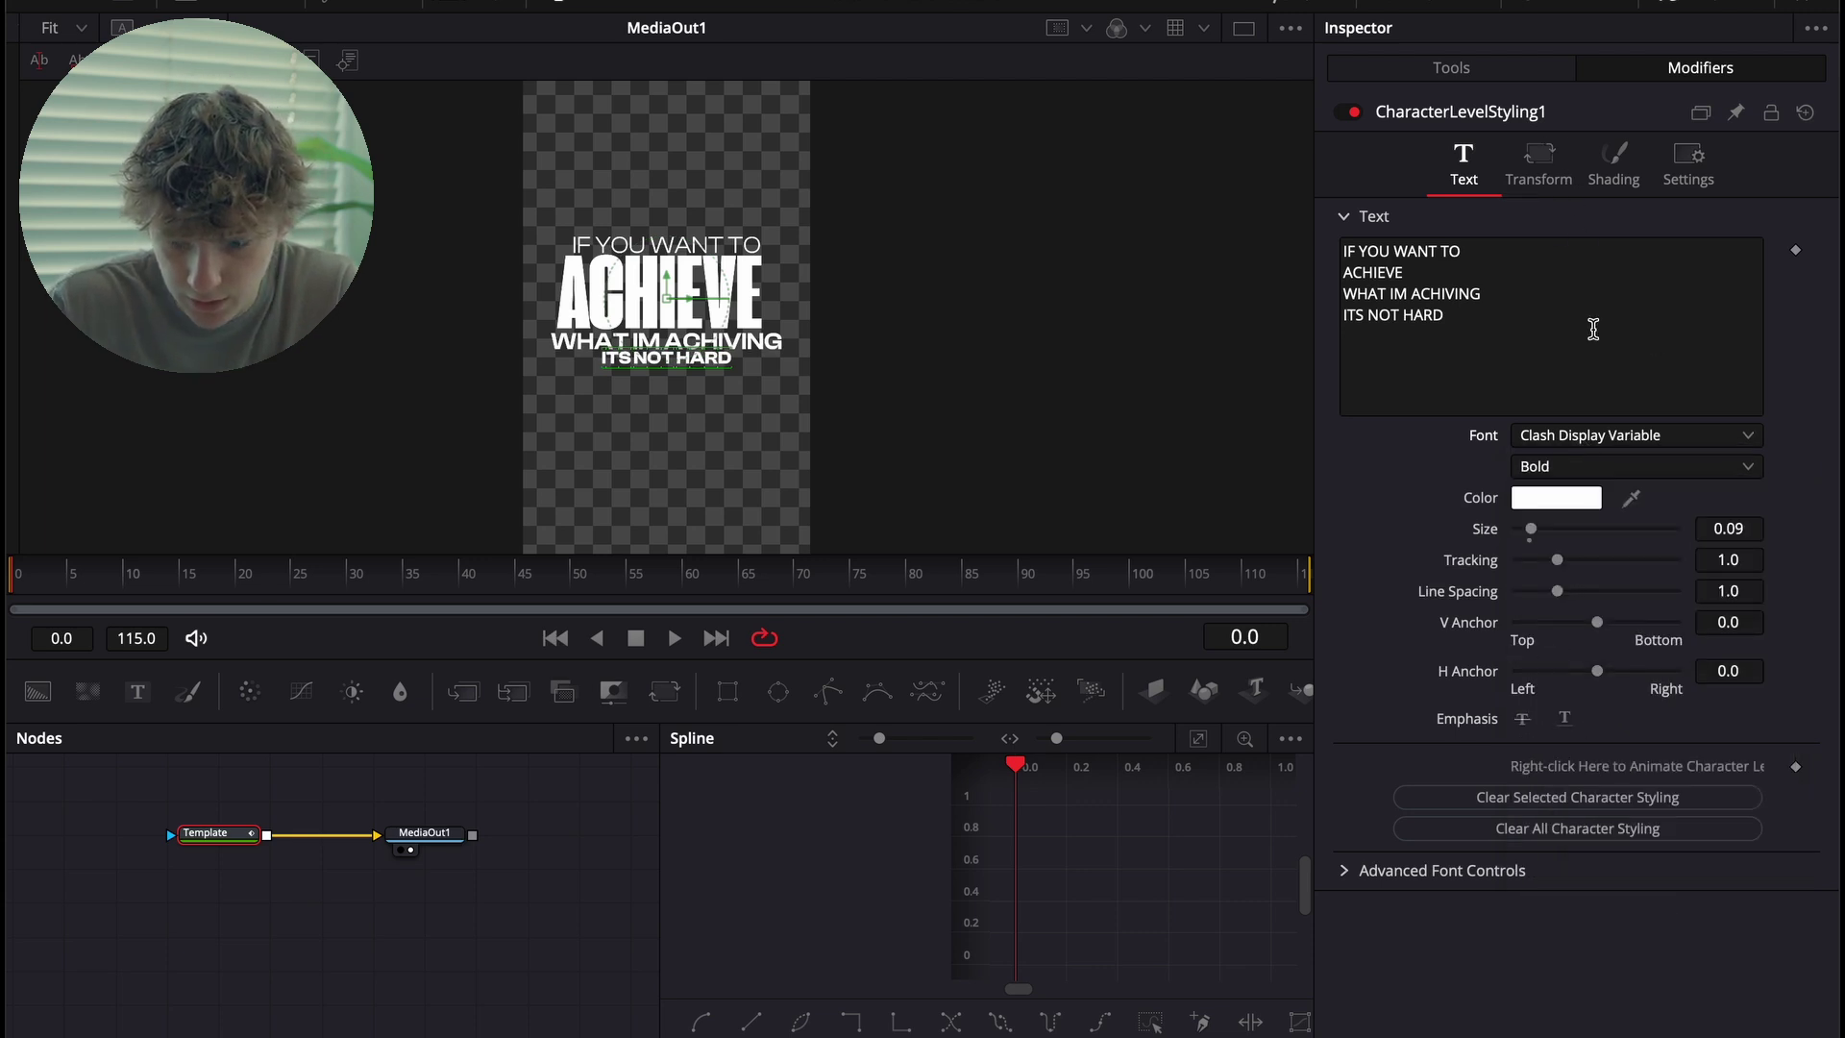
left_click_drag(1556, 591, 1557, 592)
Select the ACHIEVE line and change its colour to a light warm yellow.
left_click(736, 366)
left_click_drag(890, 263, 469, 296)
left_click(1556, 496)
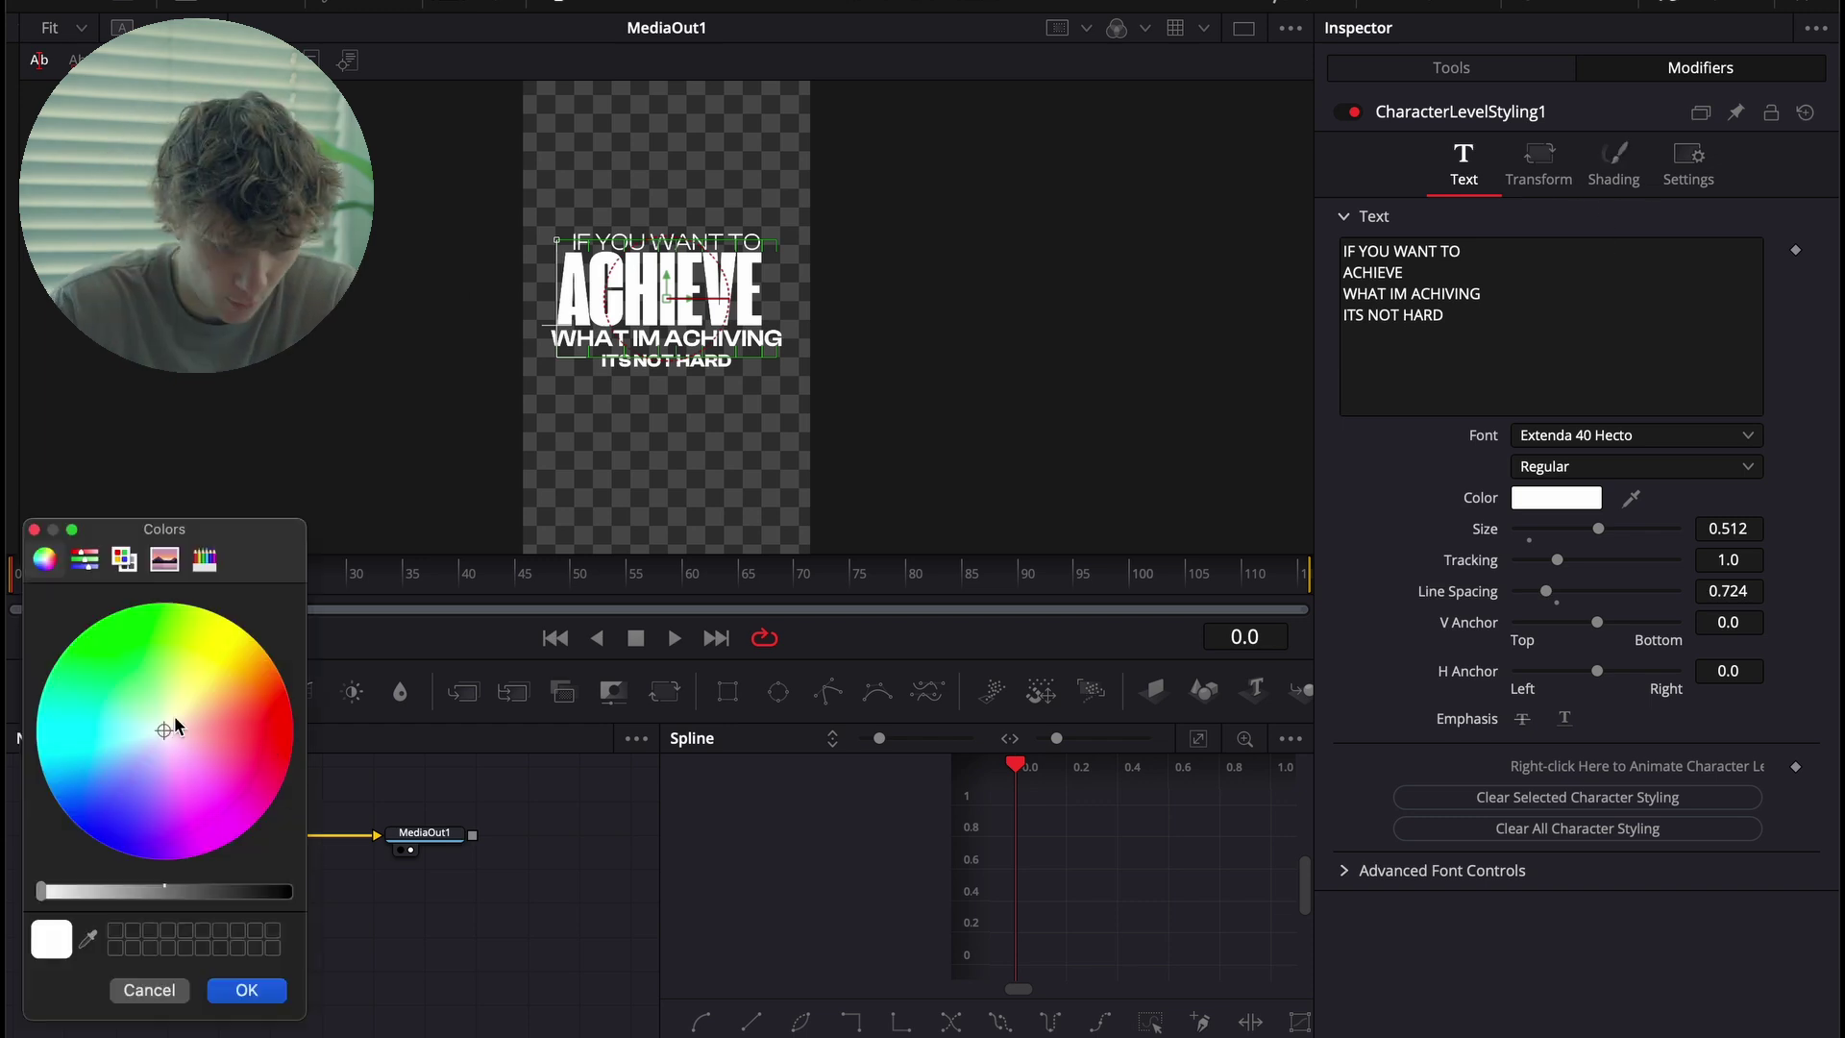
left_click(84, 763)
left_click_drag(84, 765, 211, 694)
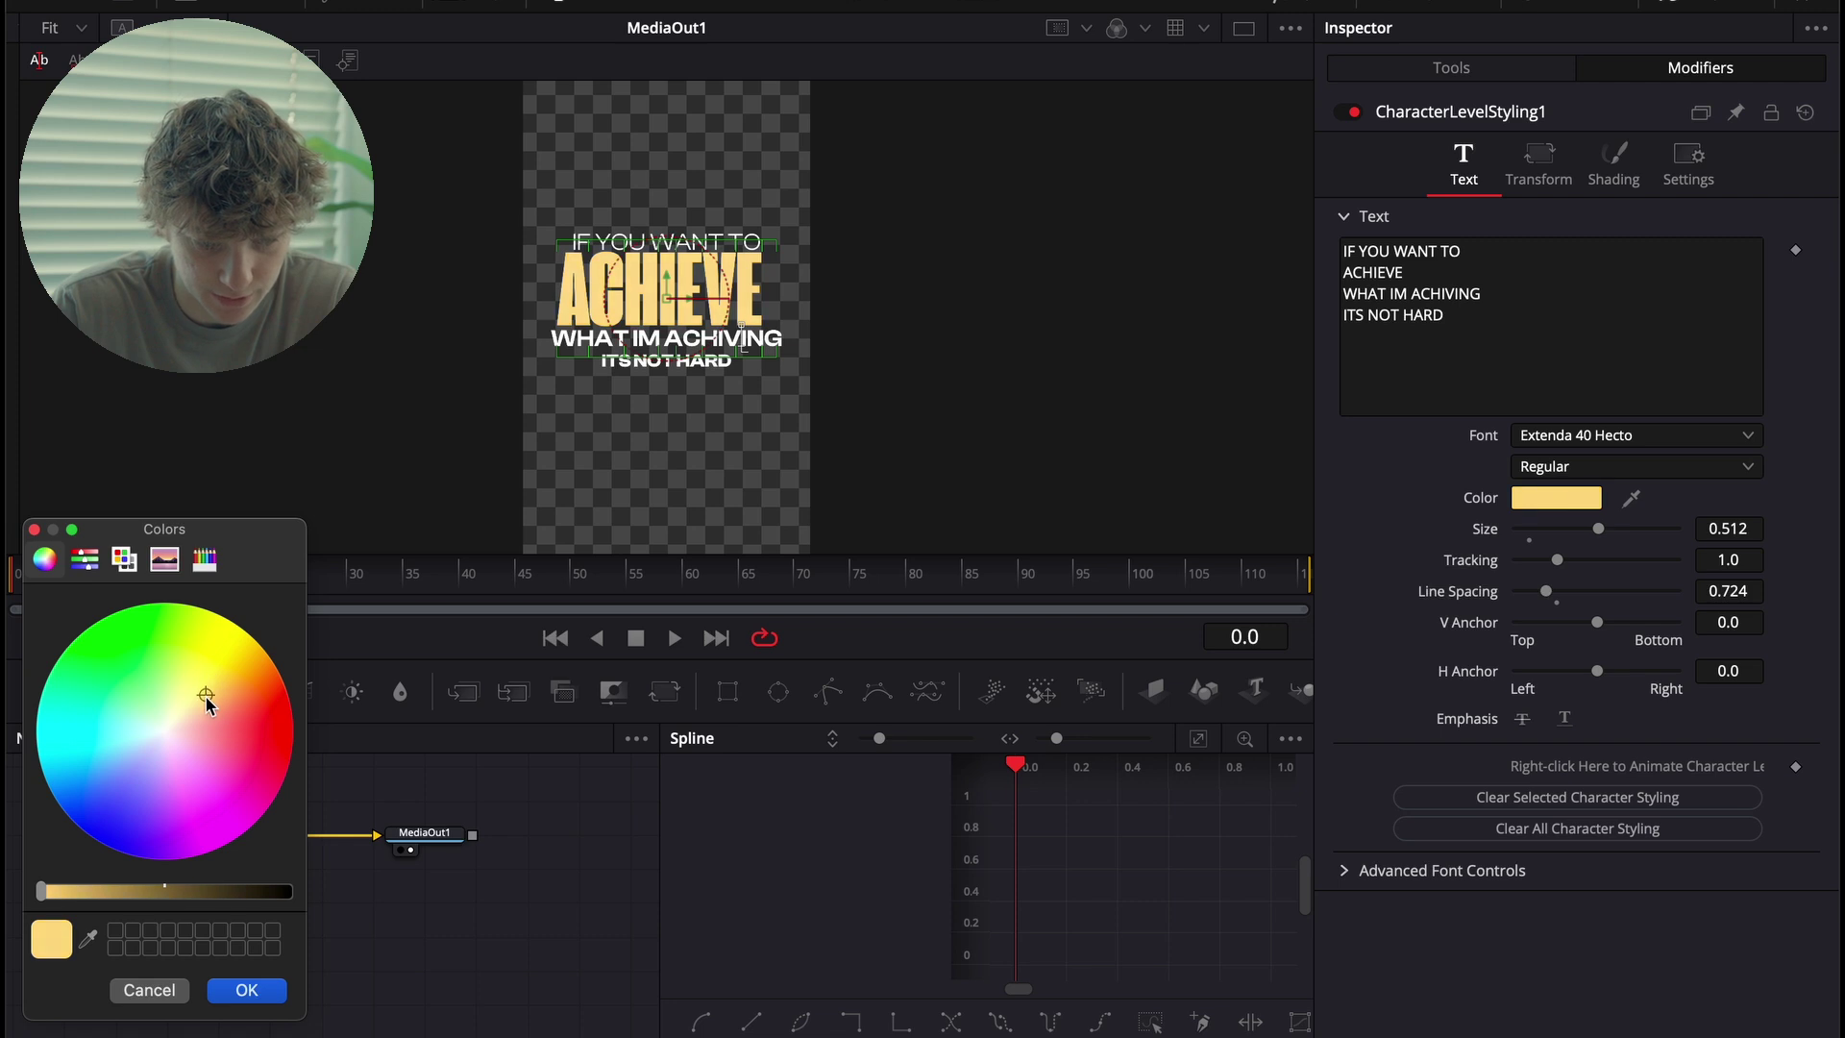
left_click(252, 989)
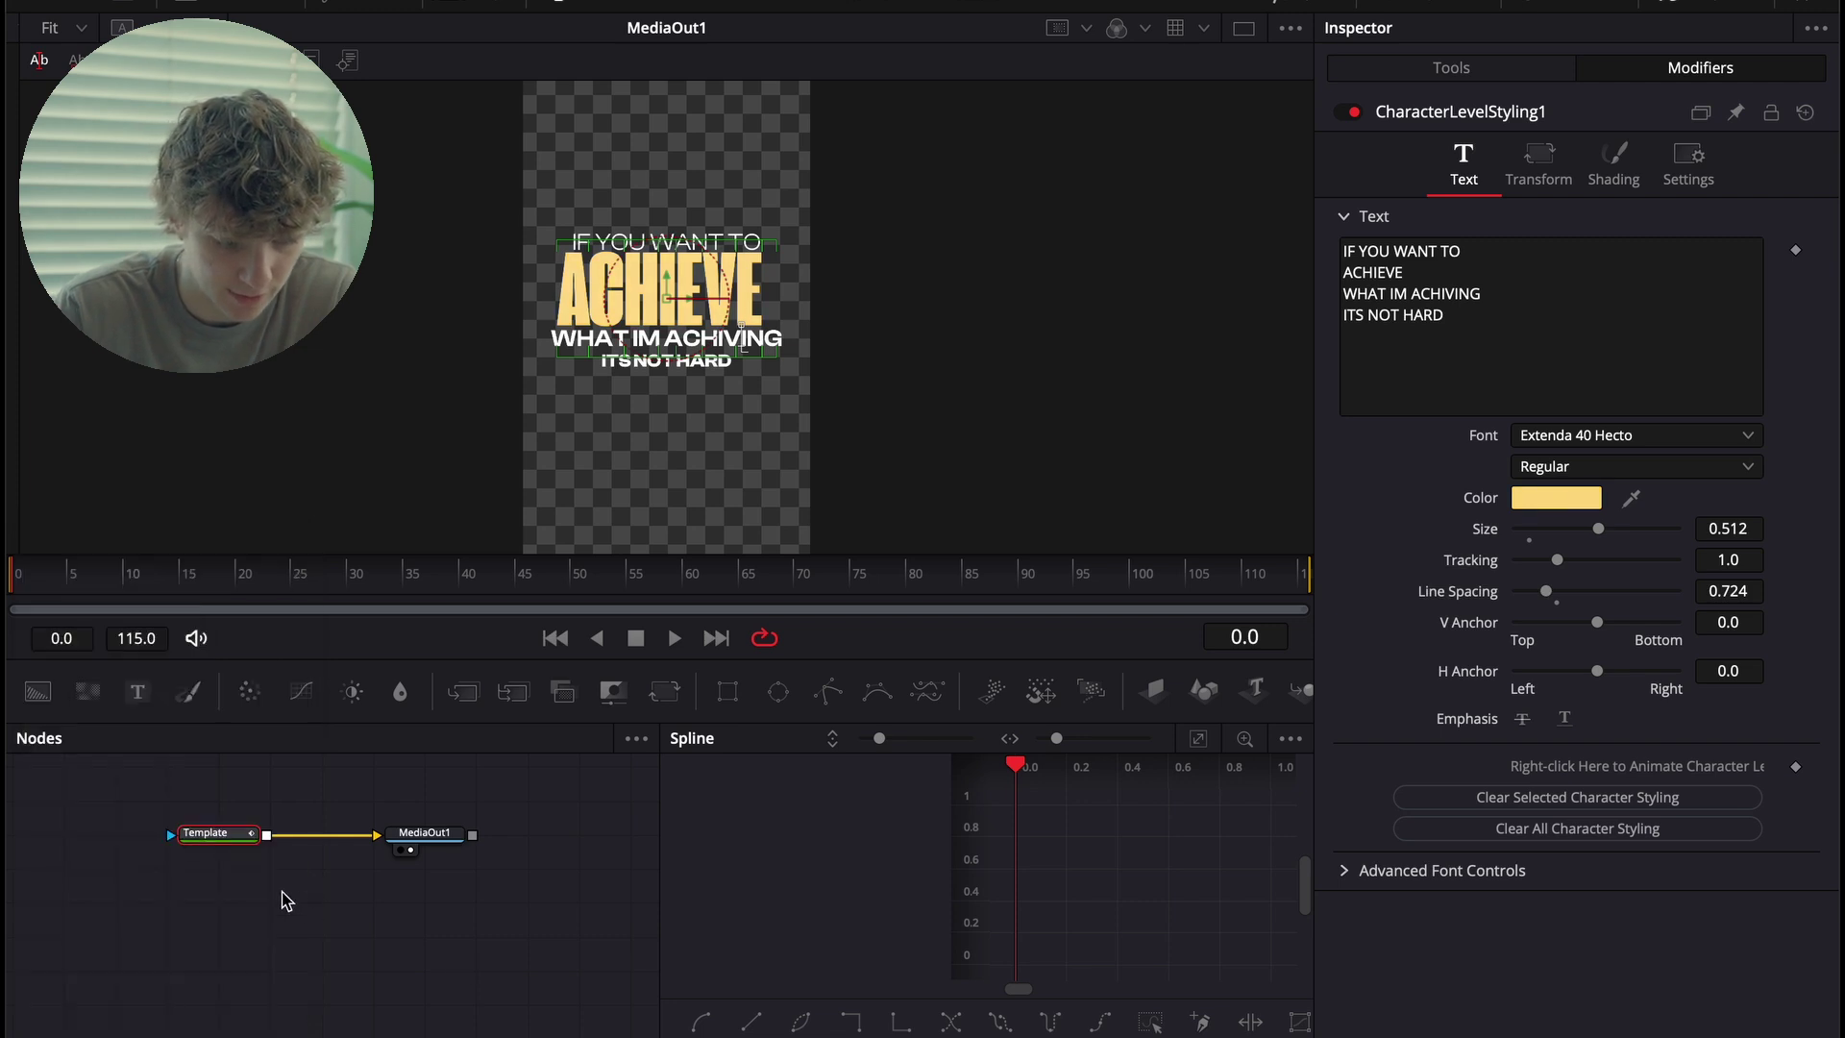
Insert a Glow node between the Template and MediaOut1 nodes.
key("shift+space")
type("glow")
key("Return")
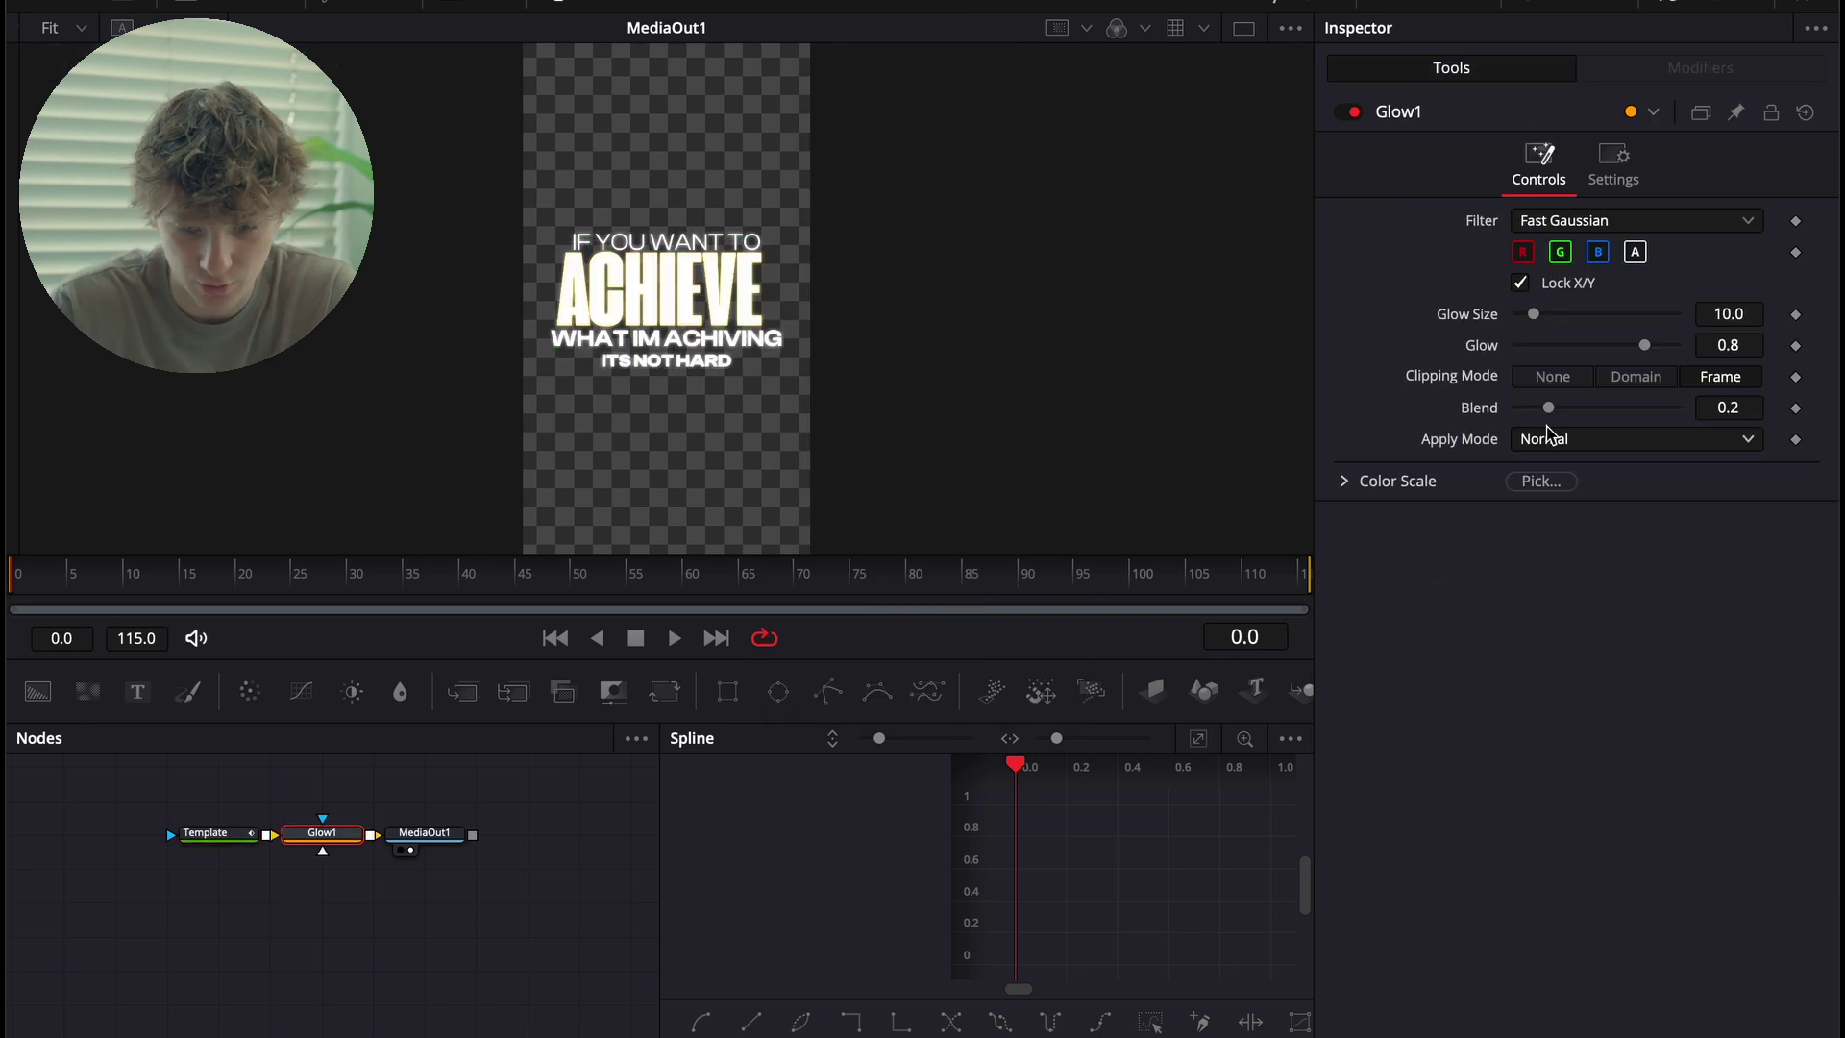
Set the Glow node's glow size to about 45.7 and its glow strength to about 0.323.
left_click_drag(1535, 315, 1572, 348)
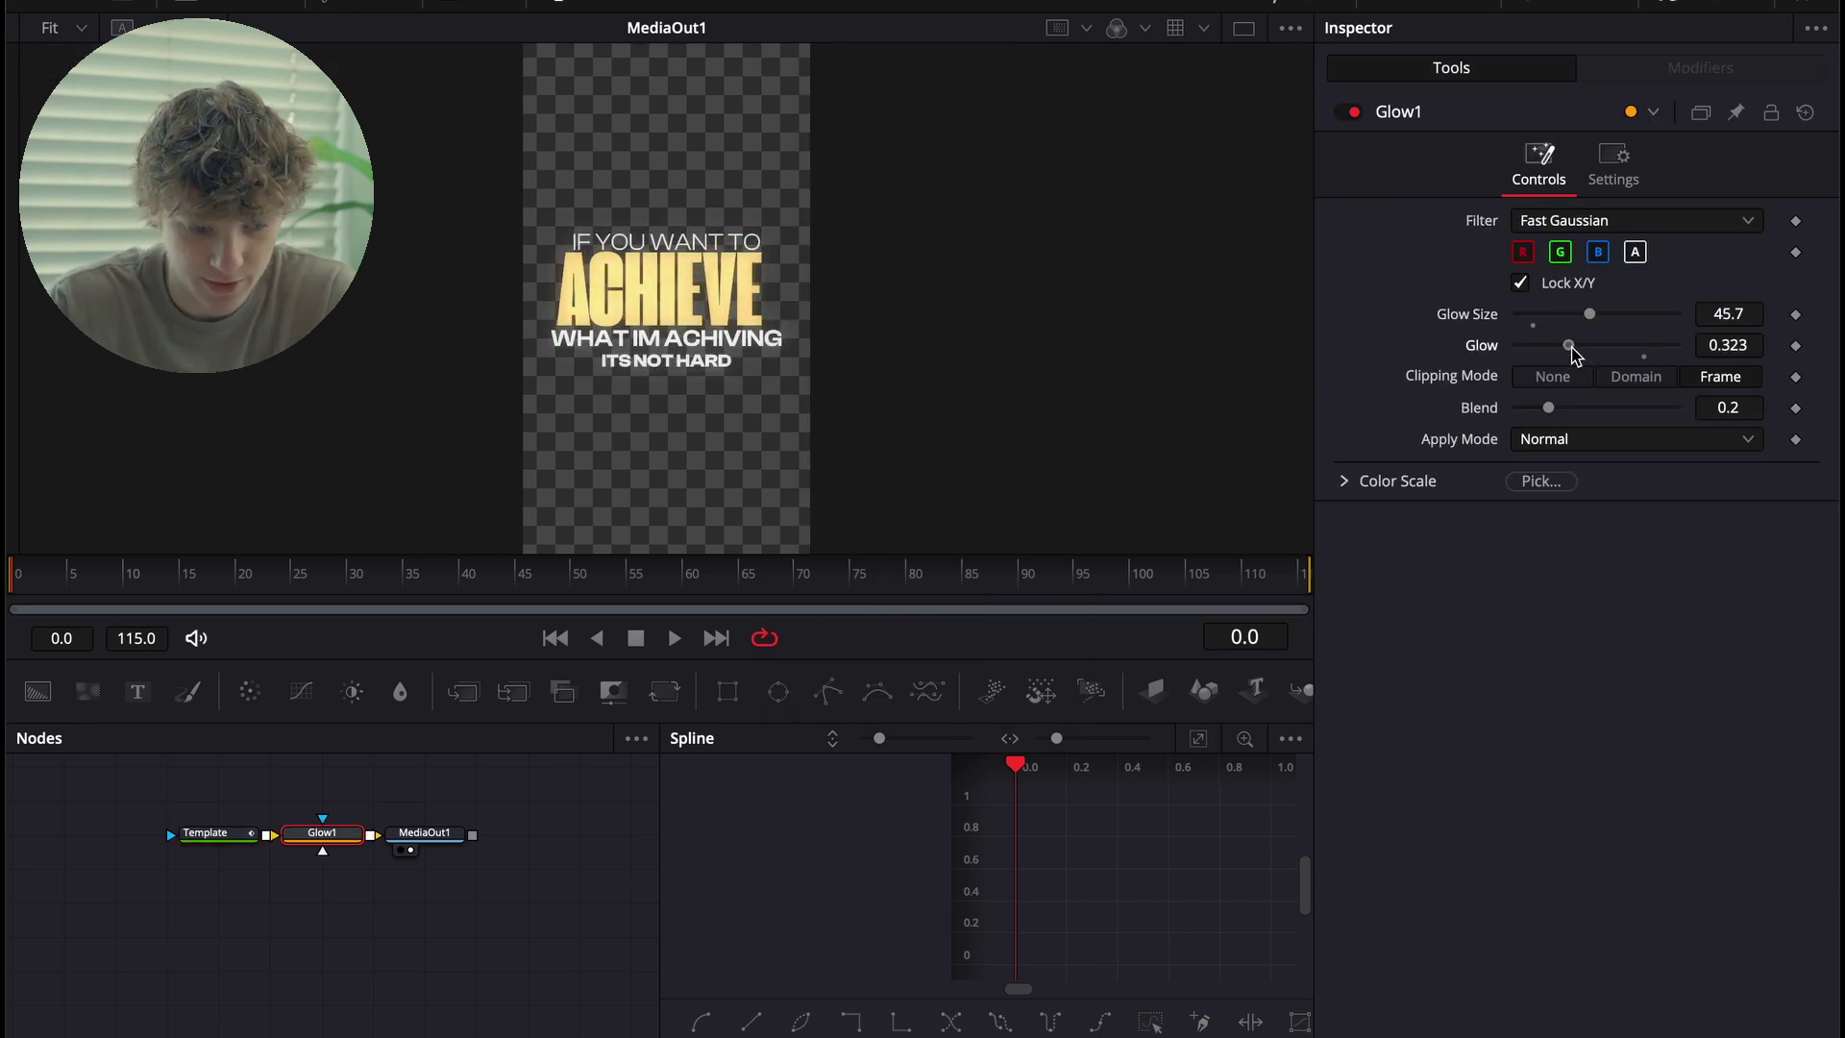
Make room before MediaOut1 and insert a Transform node between the Glow1 and MediaOut1 nodes.
left_click_drag(436, 833, 527, 834)
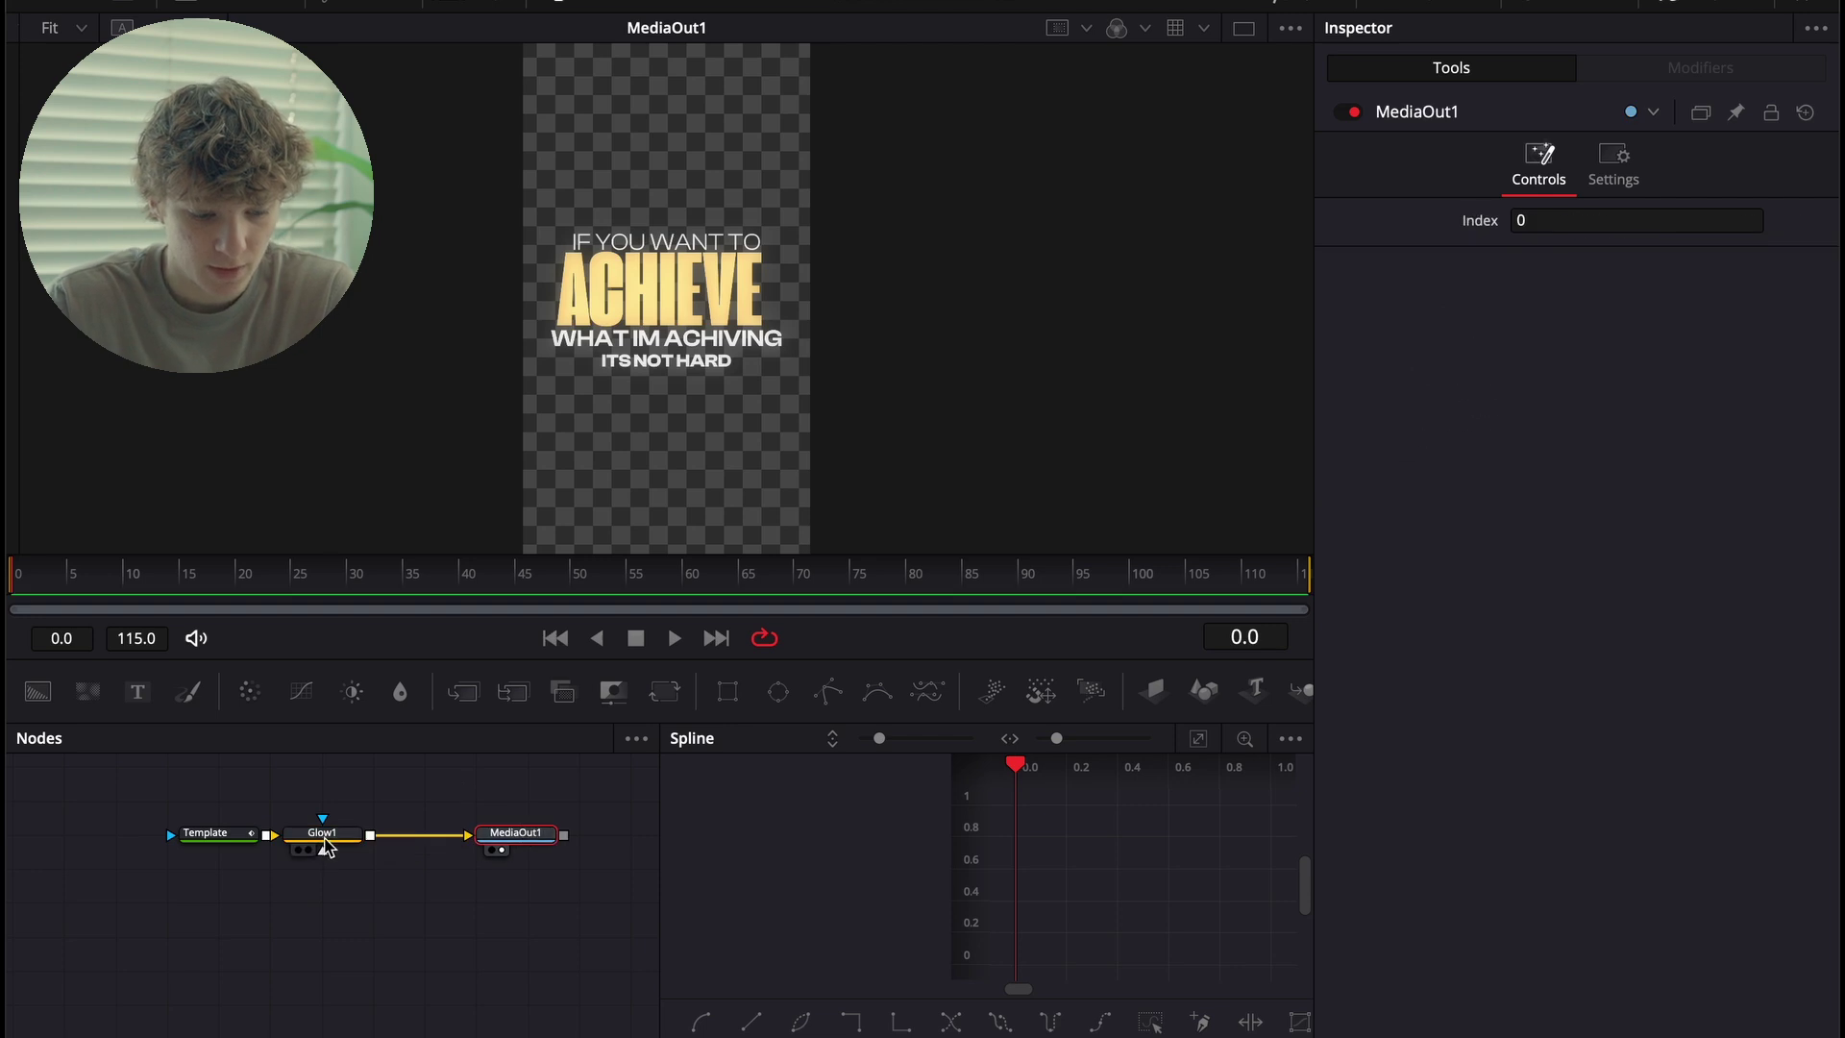
left_click(324, 843)
key("shift+space")
type("tran")
key("Return")
Animate the title sliding up by keyframing the Transform's Center Y at -0.155 on frame 0 and 0.5 on frame 45, and preview the motion.
left_click_drag(1734, 237, 1747, 247)
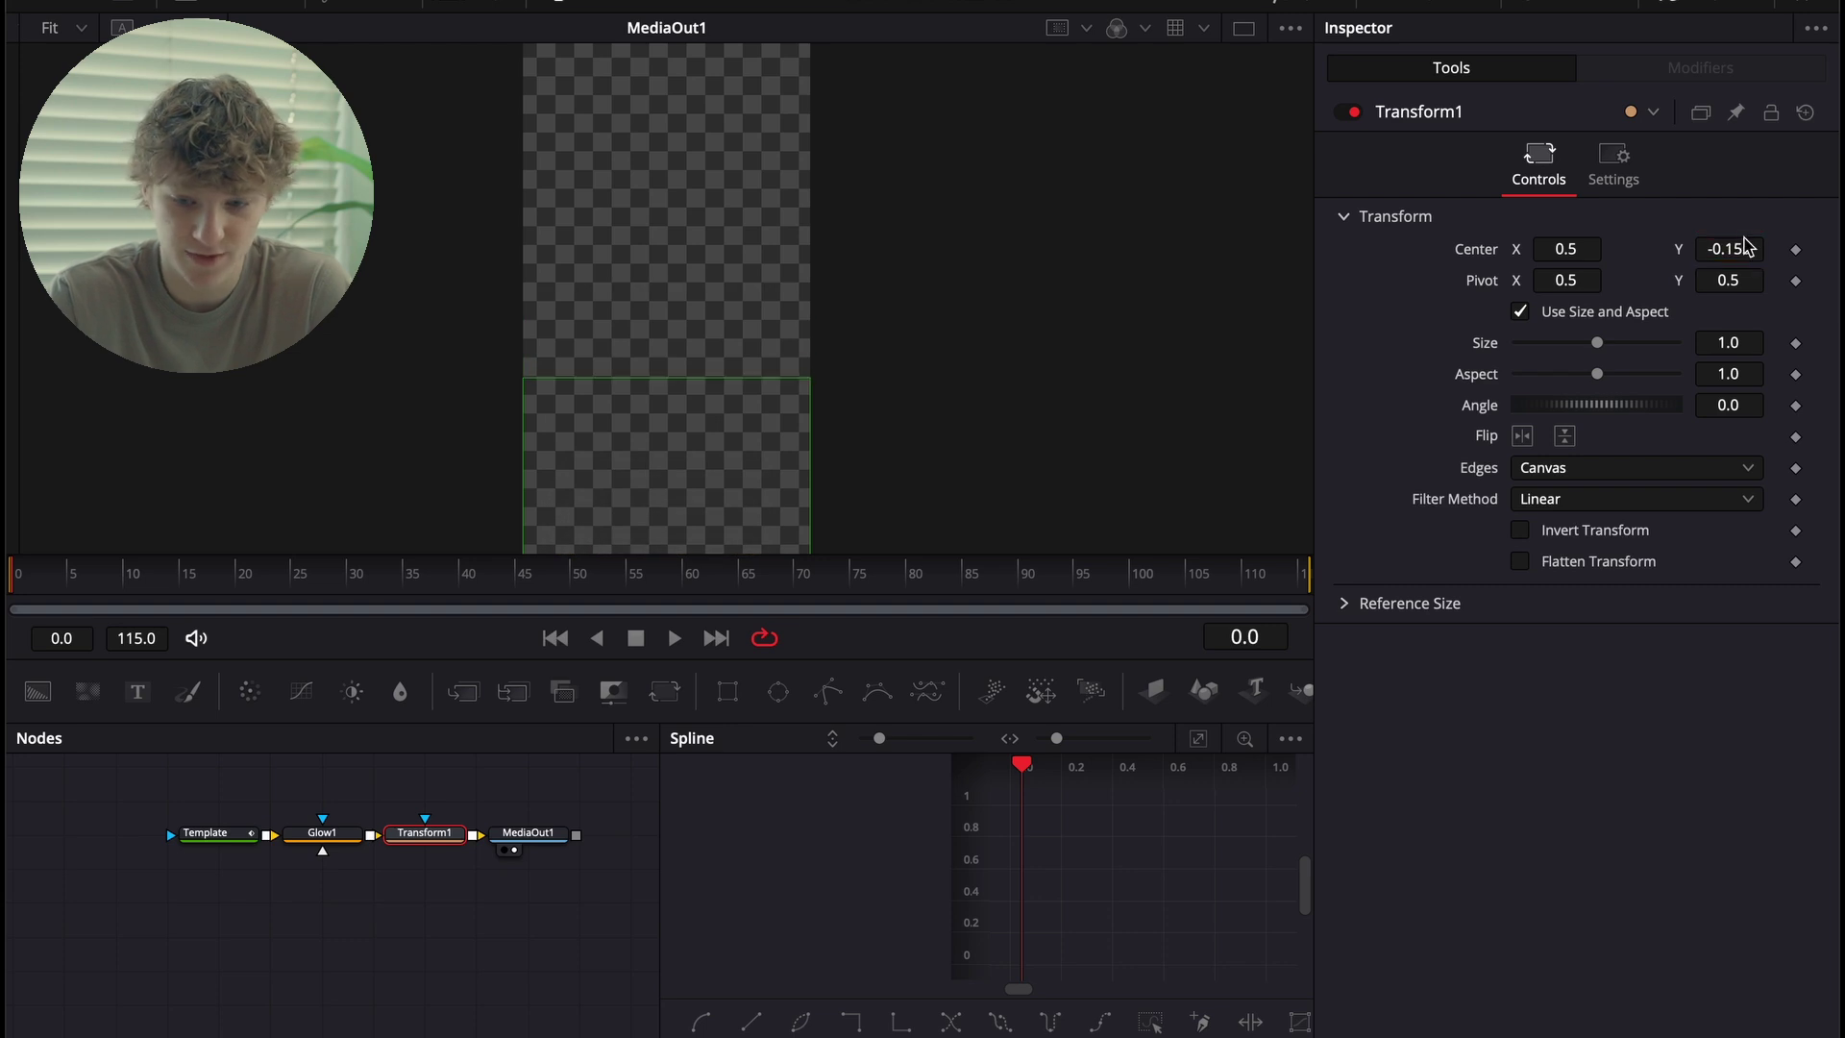
left_click(1794, 250)
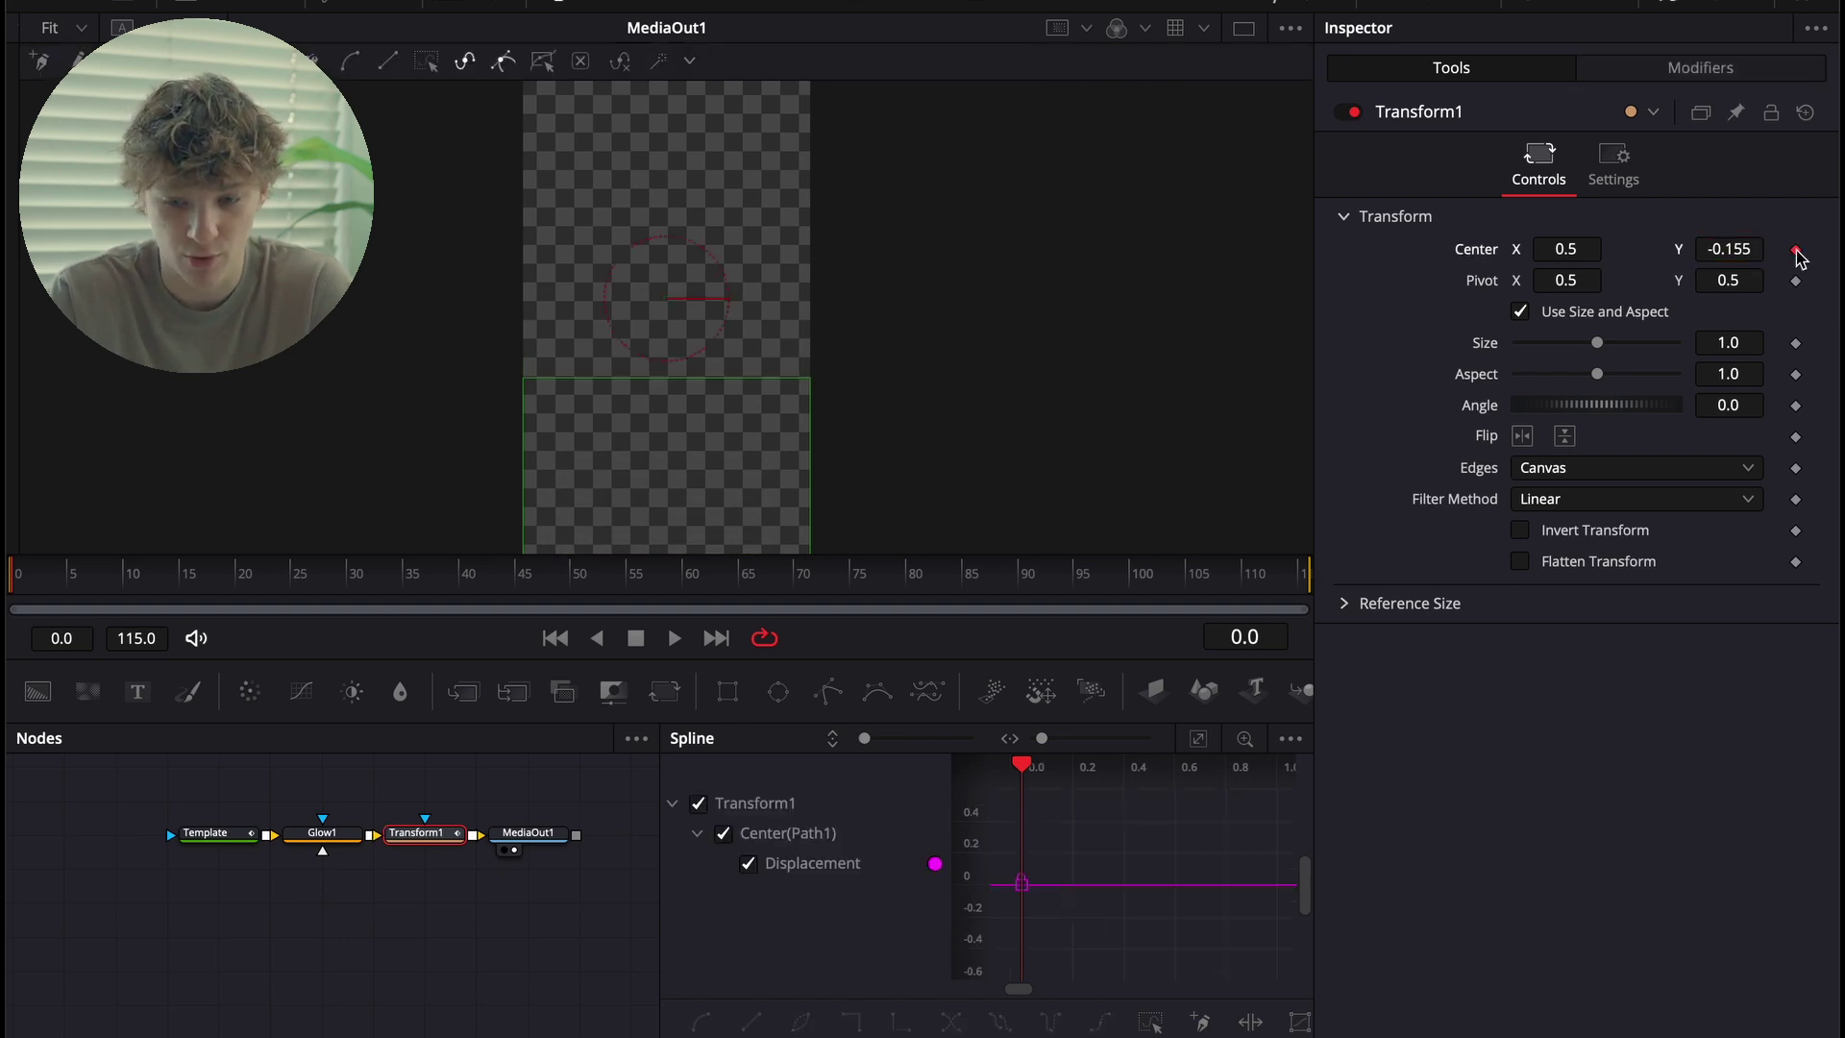
left_click_drag(21, 583, 515, 590)
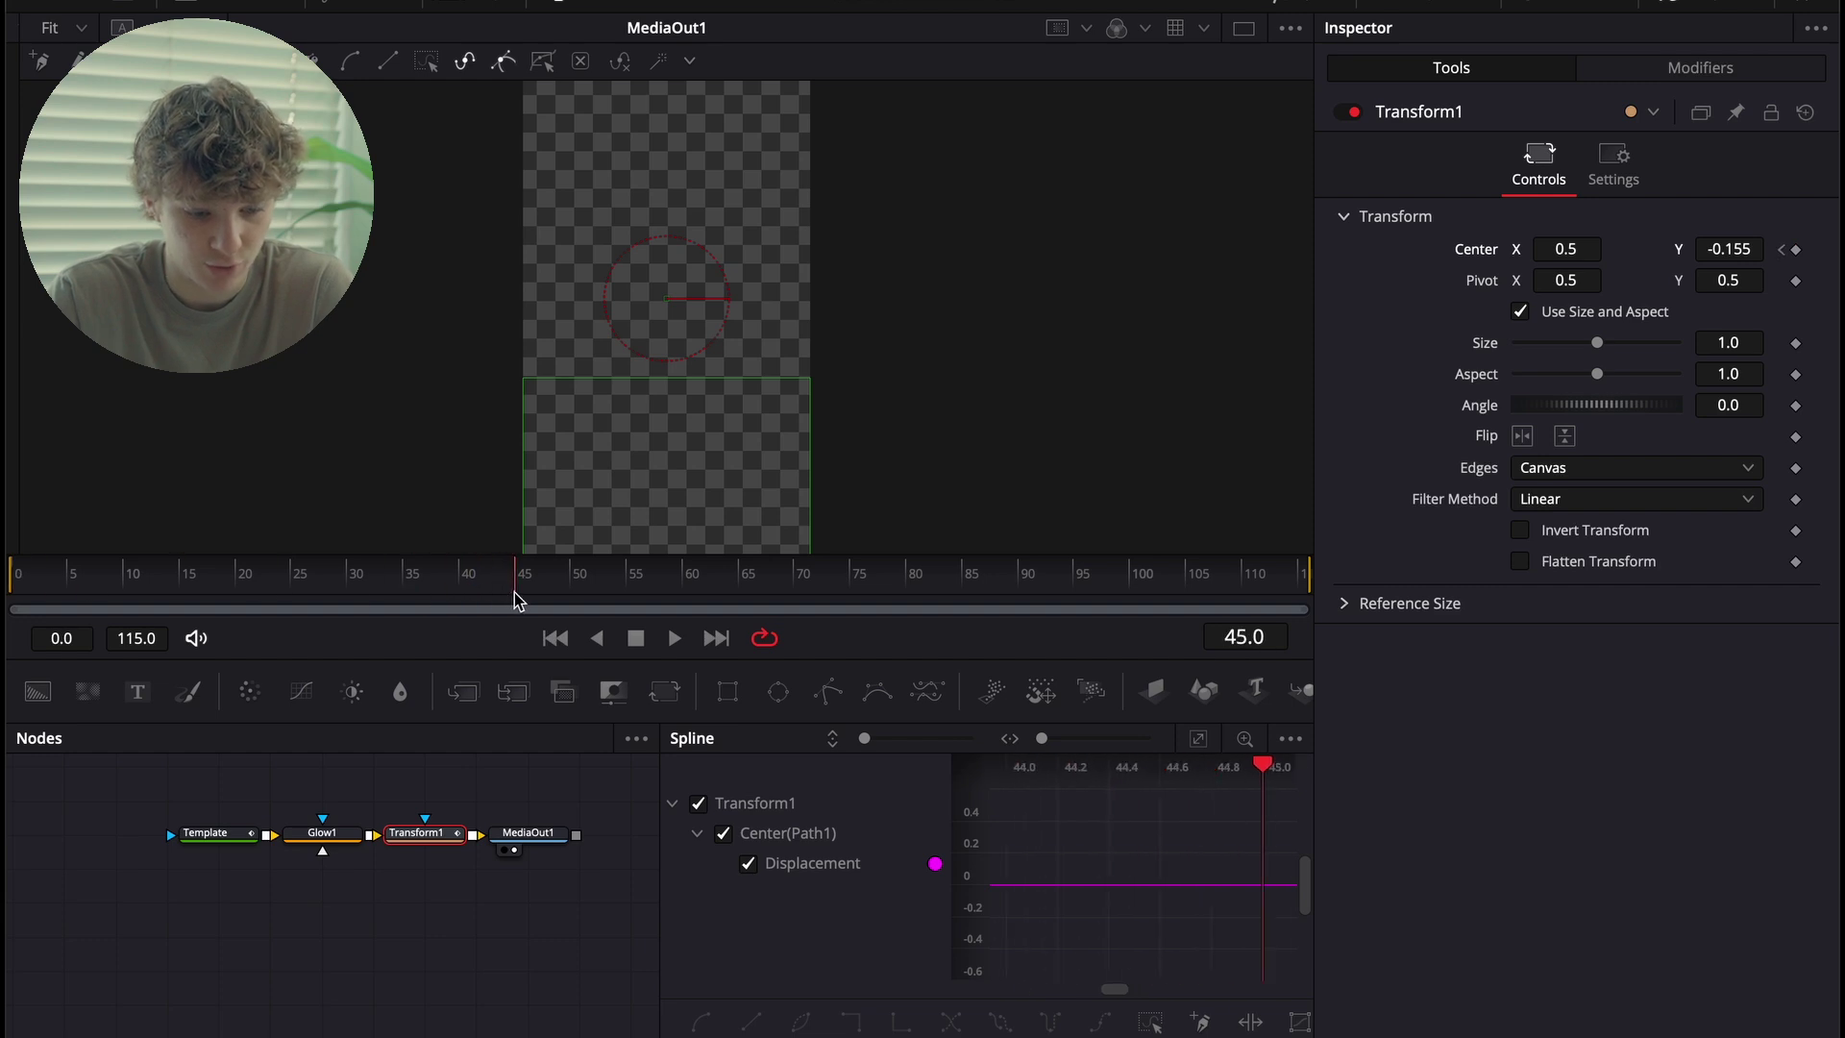
left_click(1726, 250)
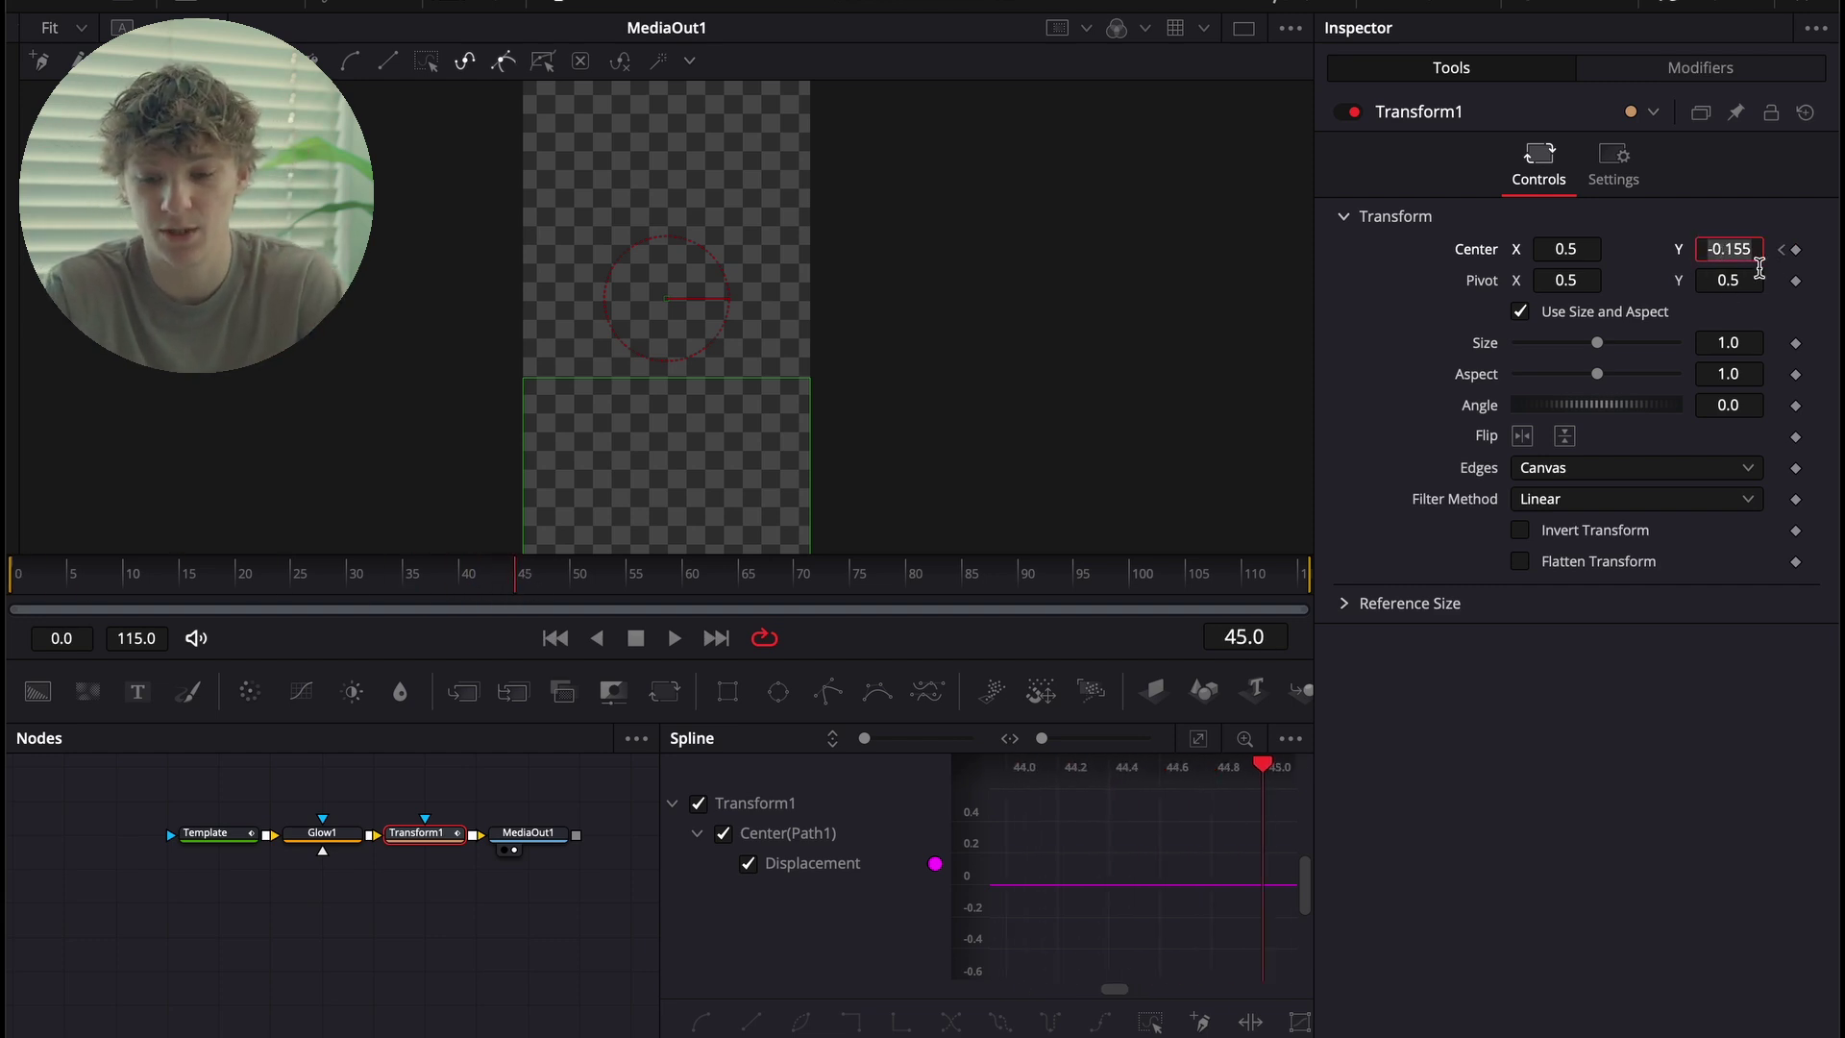
type("0.5")
key("Tab")
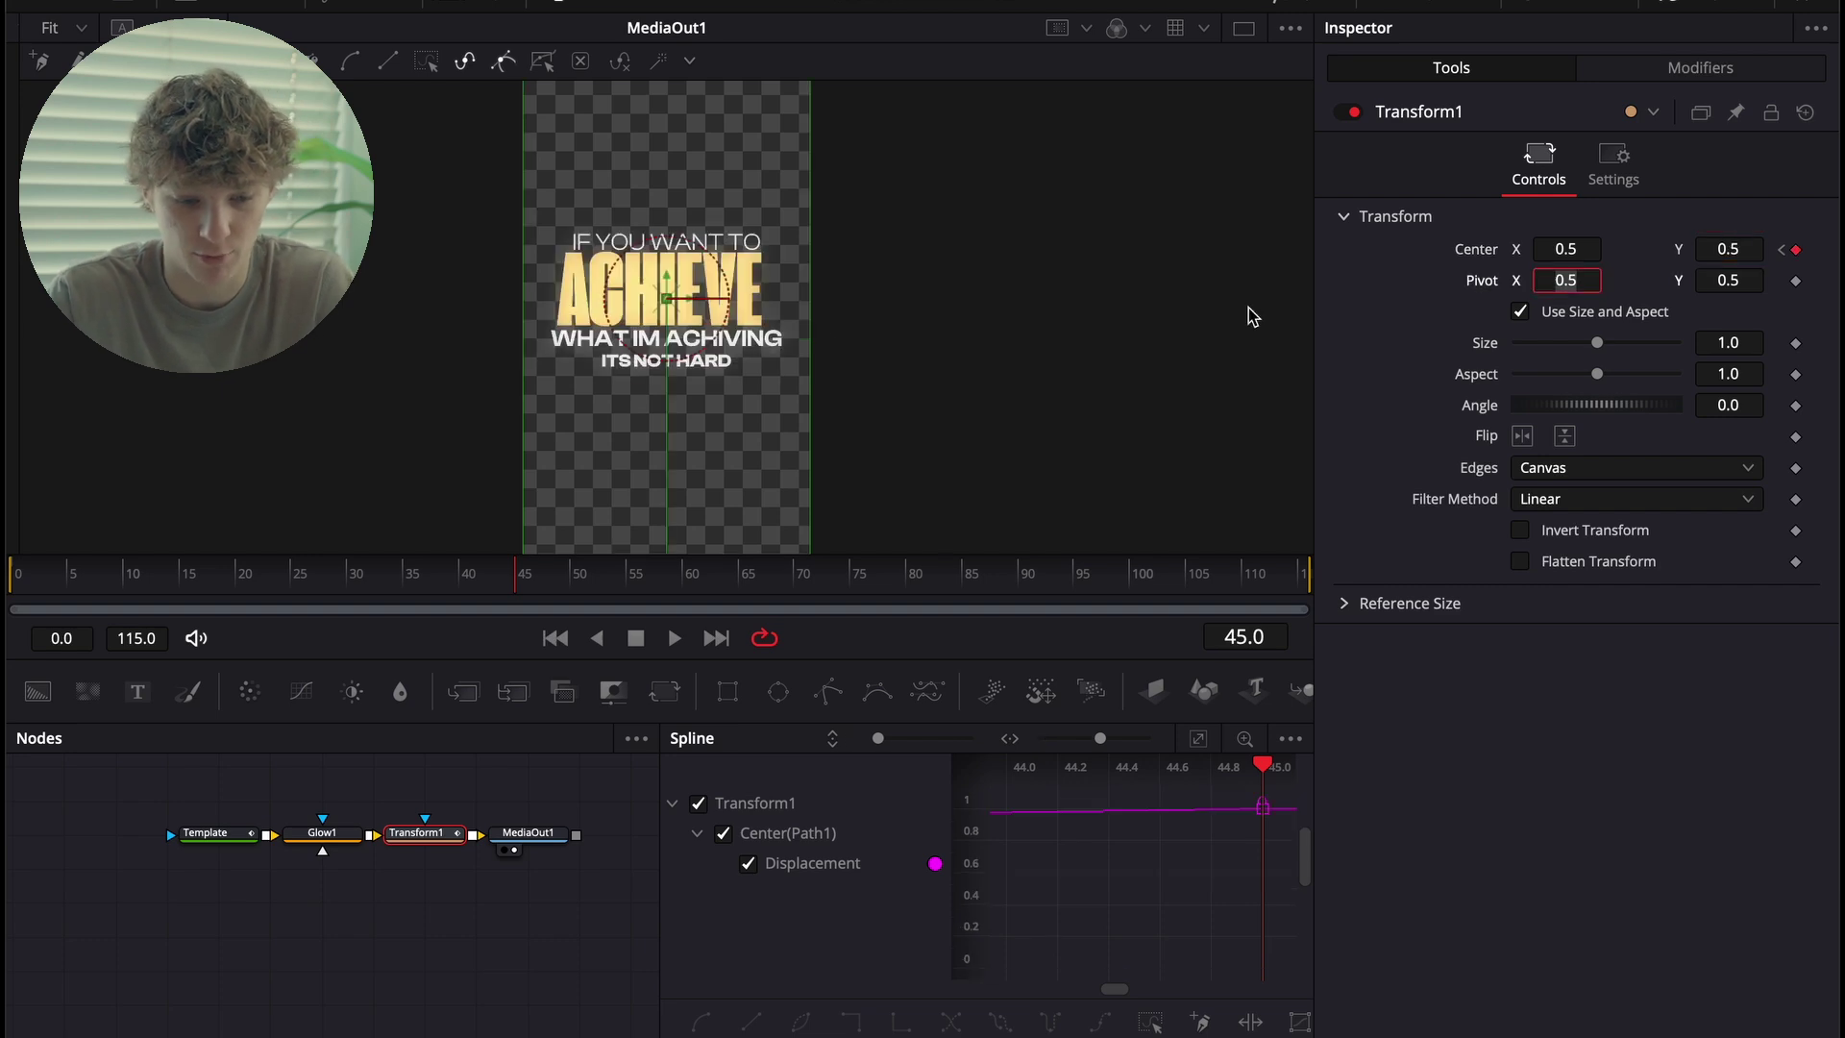
key("Home")
key("space")
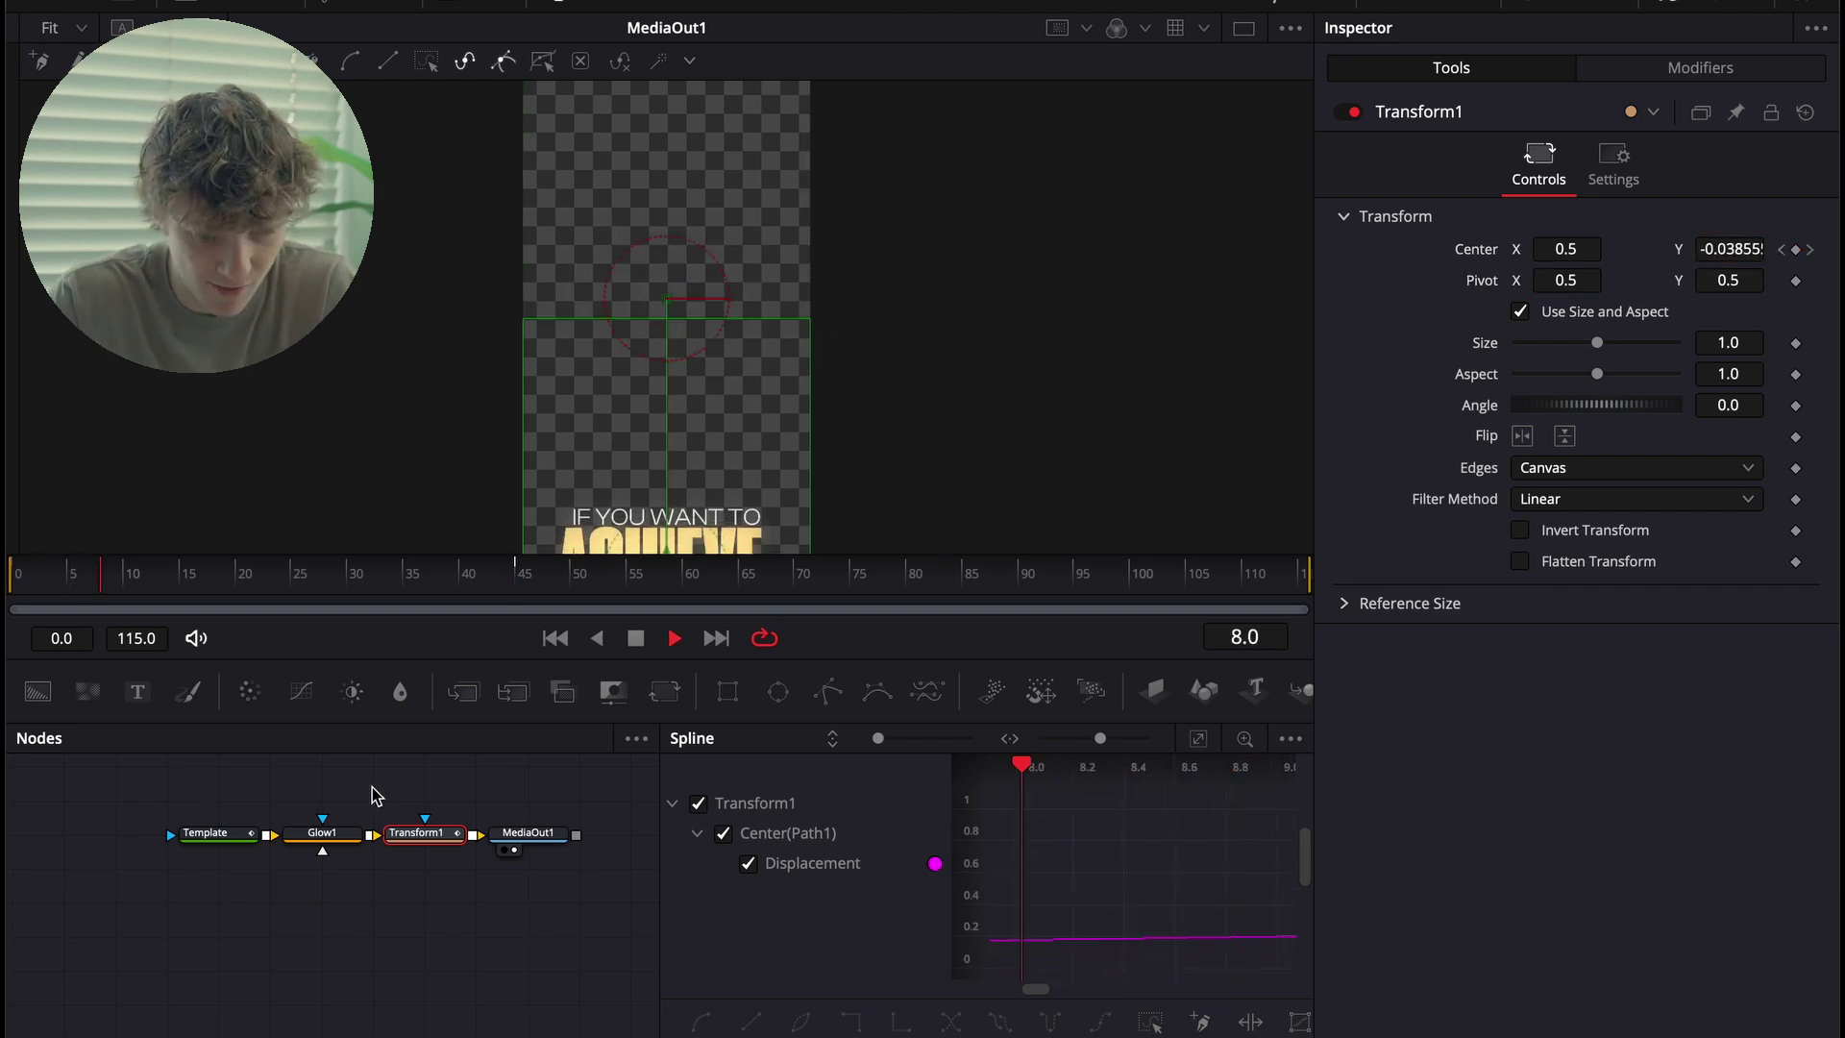
key("space")
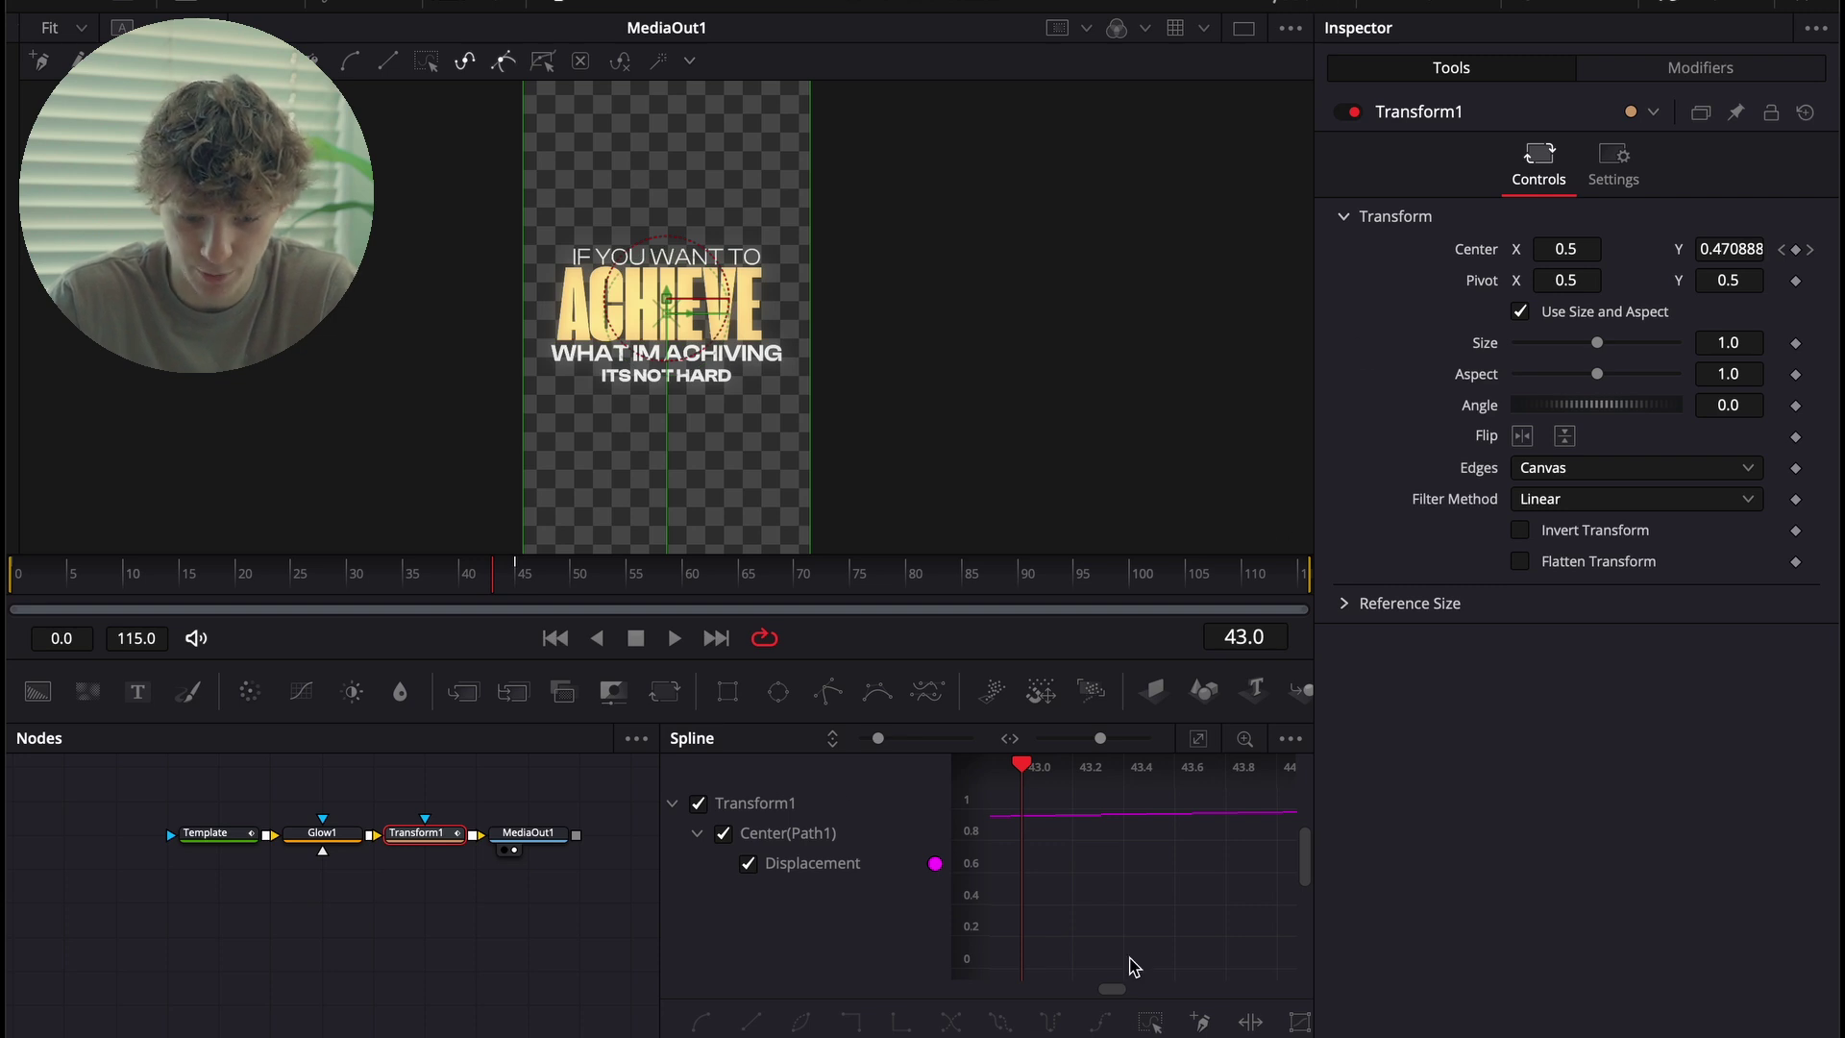
Fit the spline view to the Displacement curve, apply Out Cubic easing to all its keyframes, and play back the animation.
left_click(1198, 737)
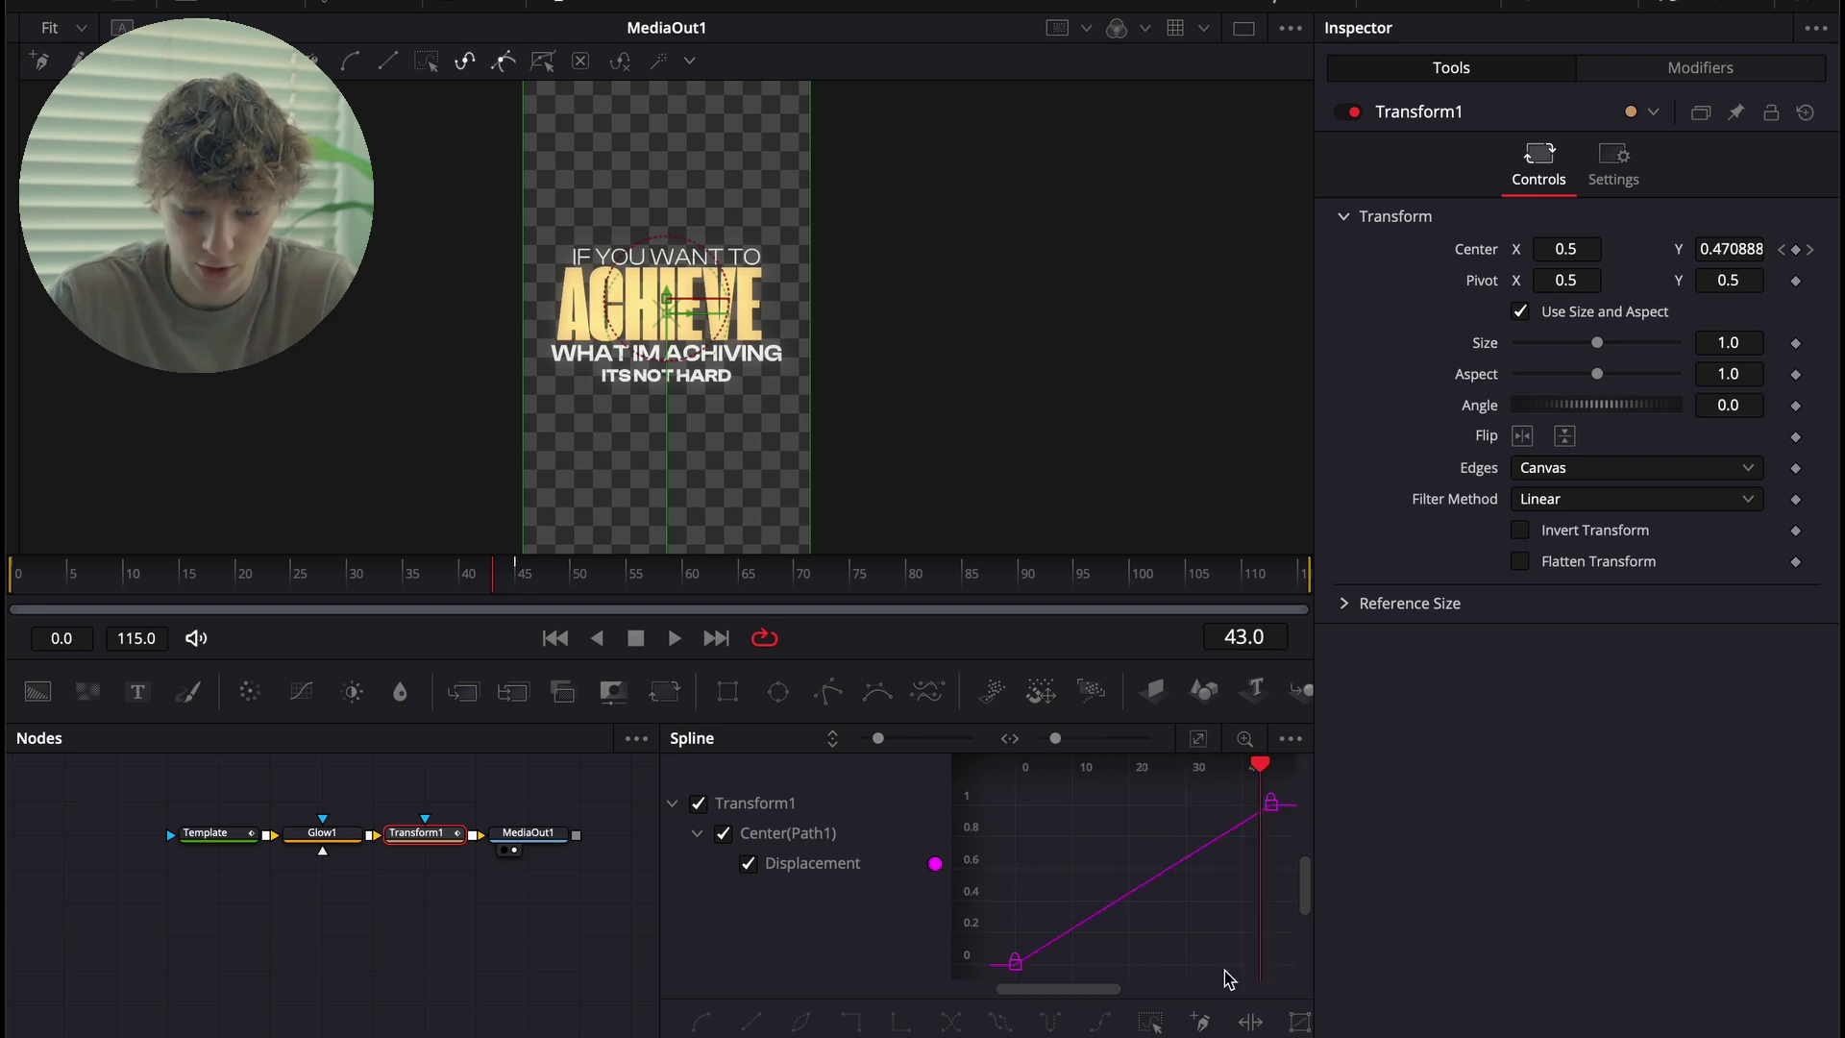
key("ctrl+a")
right_click(1223, 940)
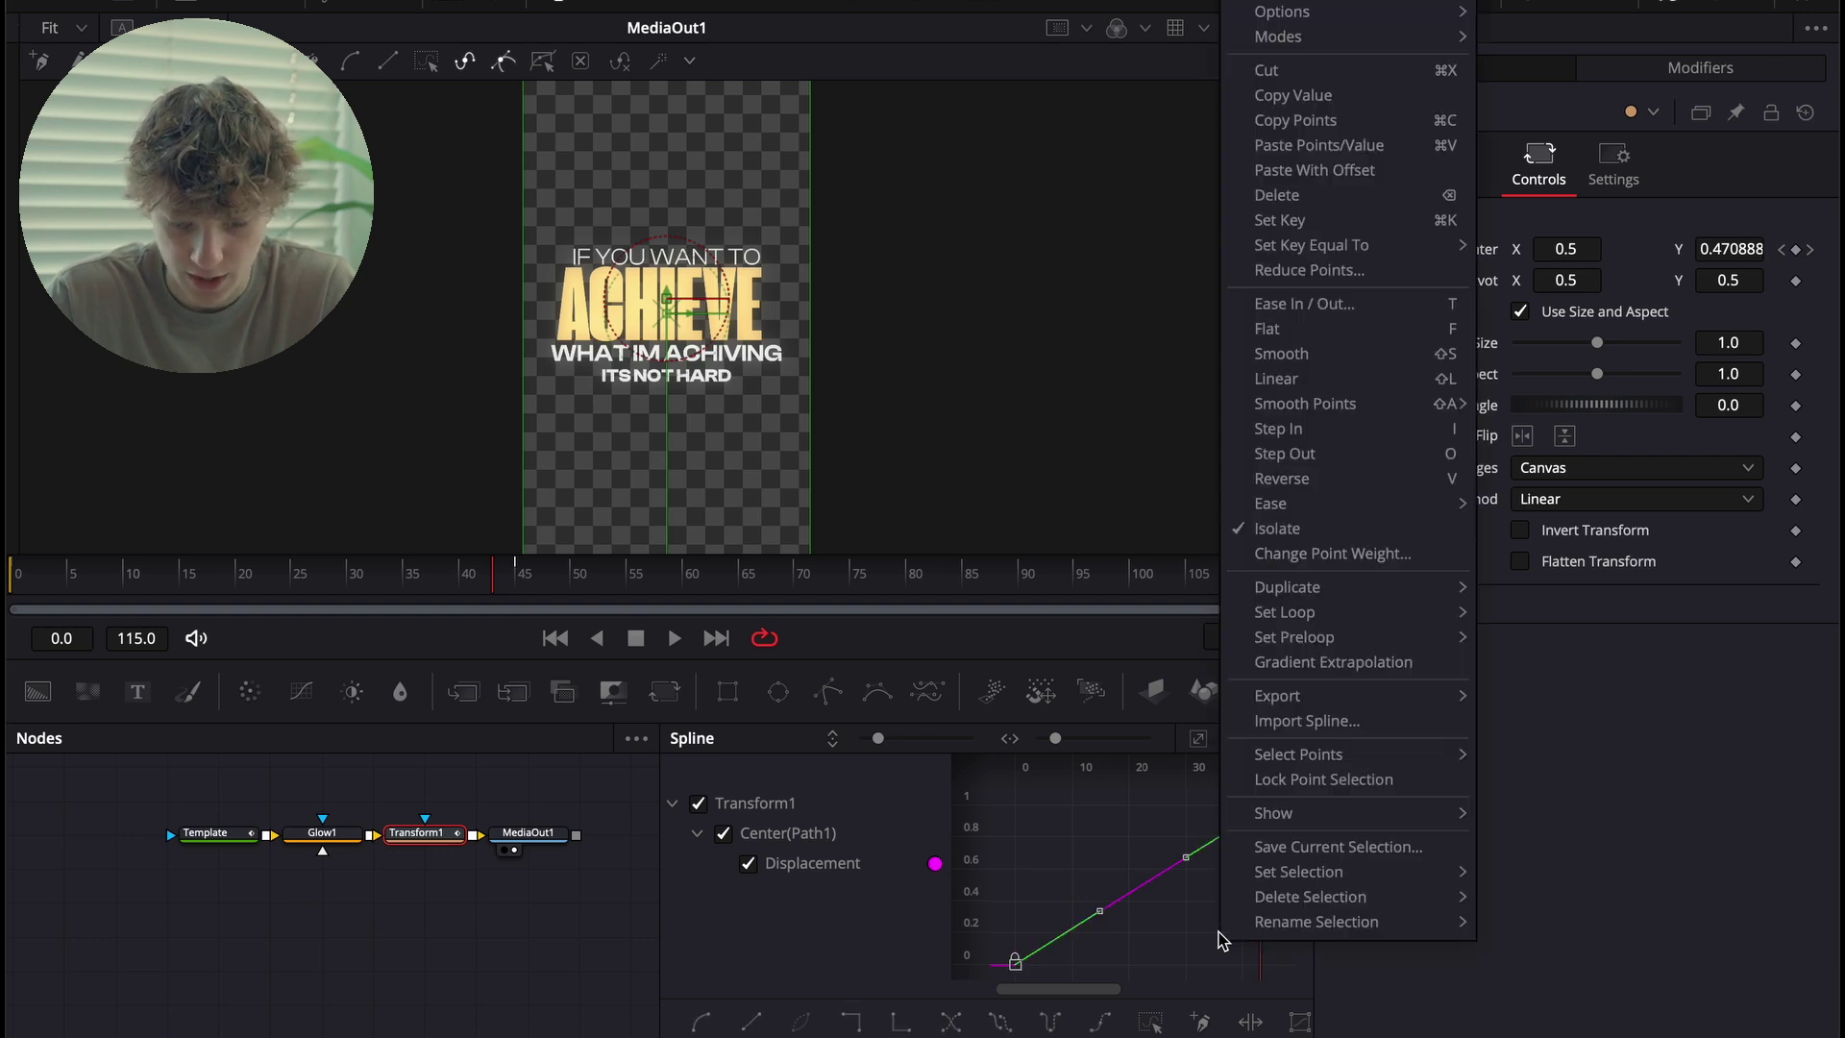
mouse_move(1315, 509)
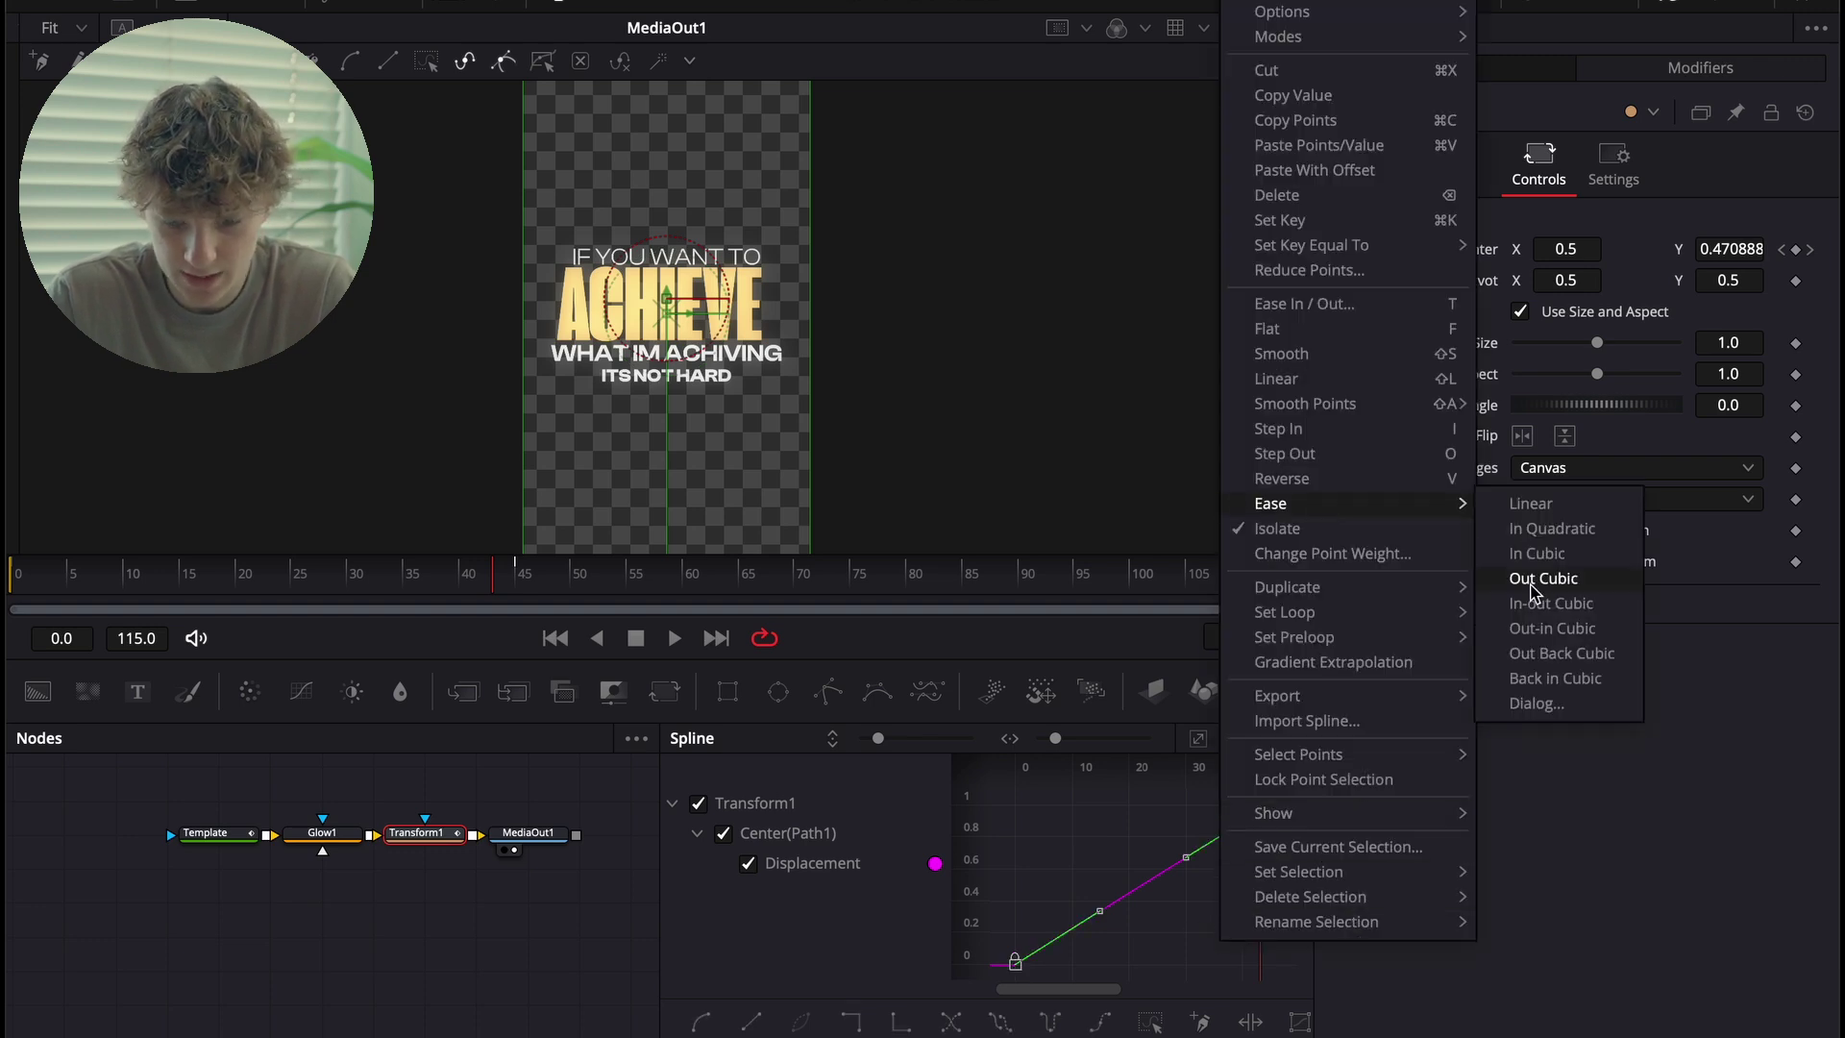
left_click(1519, 580)
key("space")
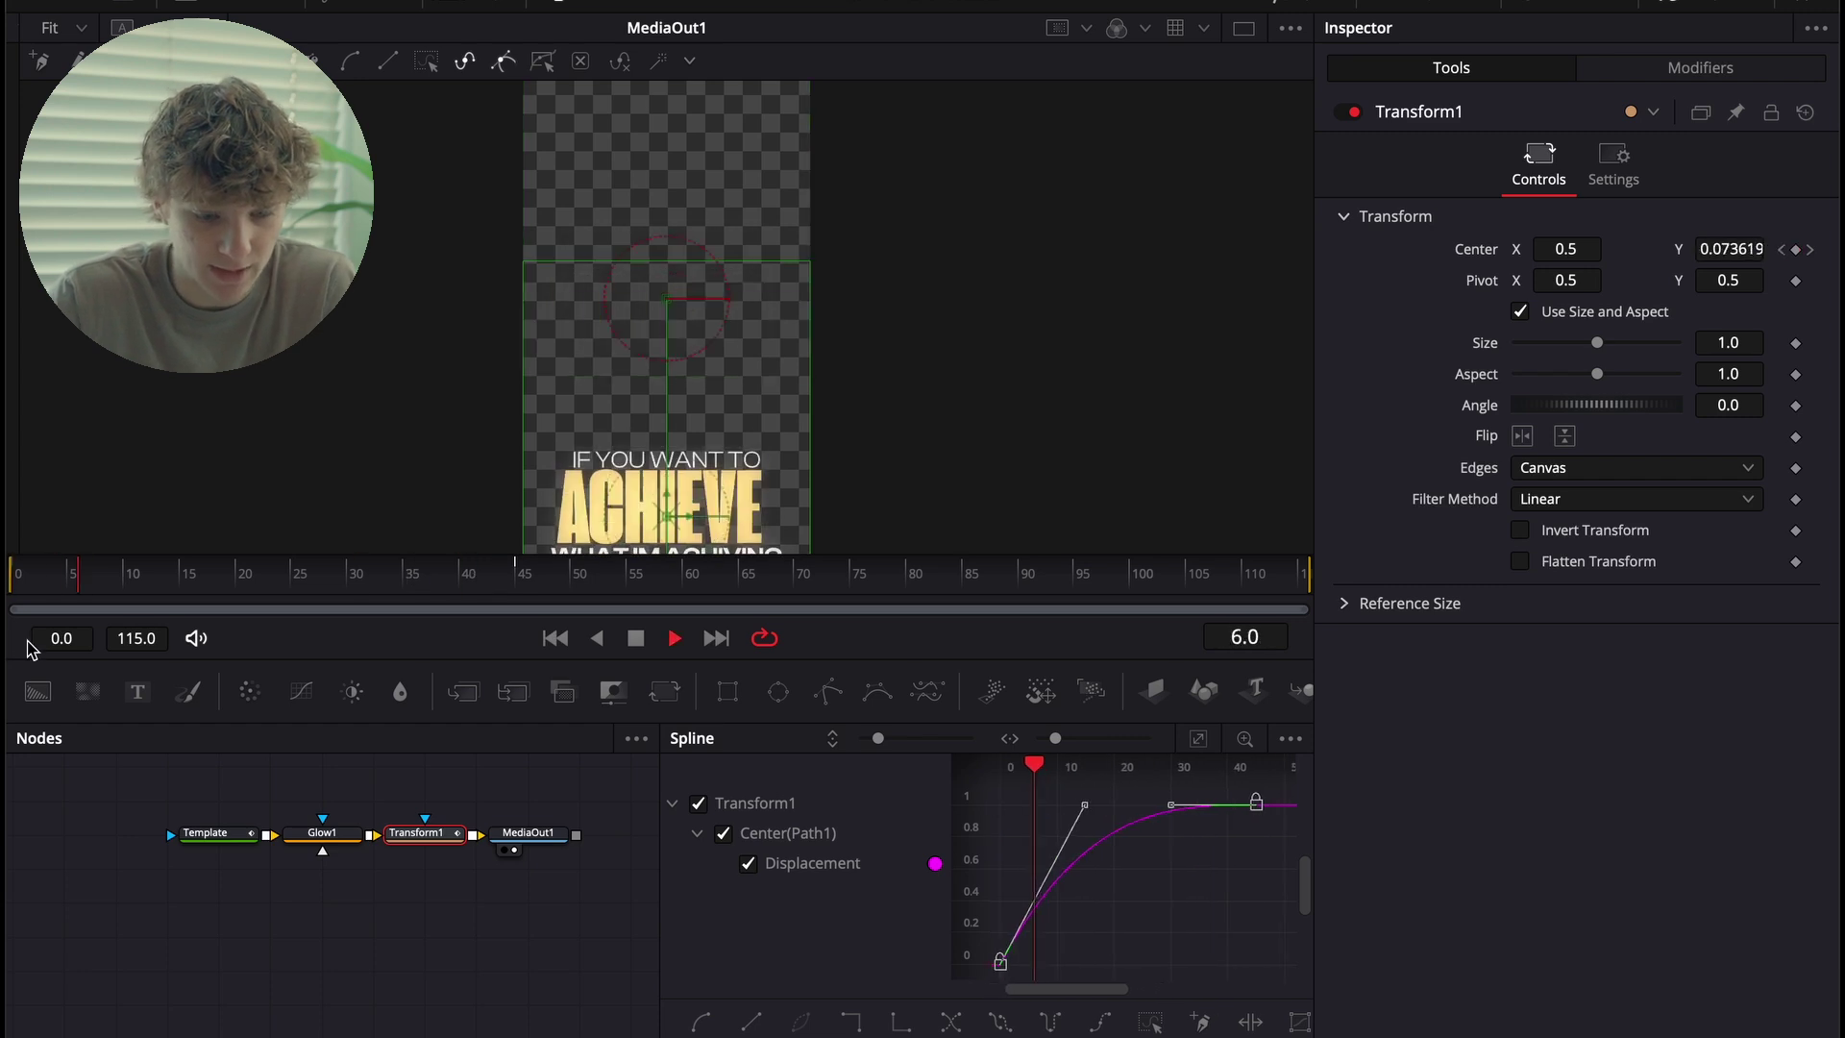
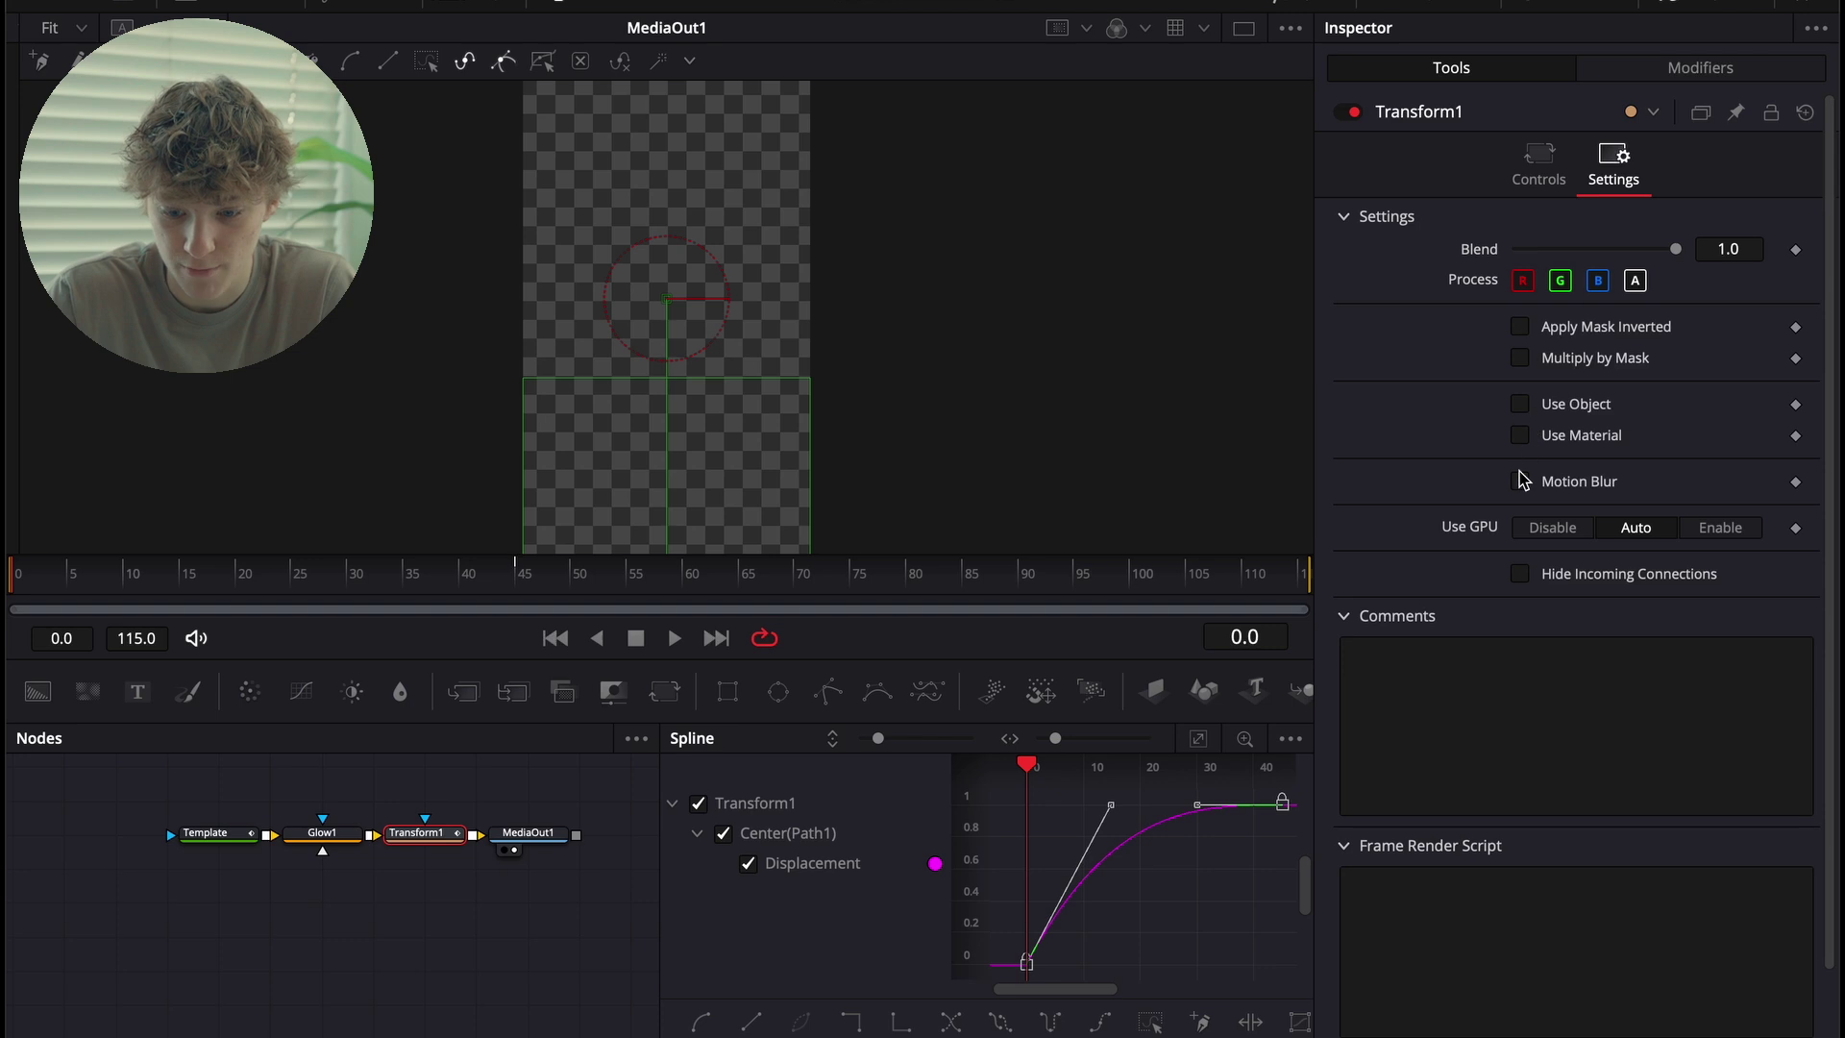
Enable motion blur on the Transform1 node with quality 10 and shutter angle 360, and check the blurred slide-up.
left_click_drag(1598, 544, 1679, 545)
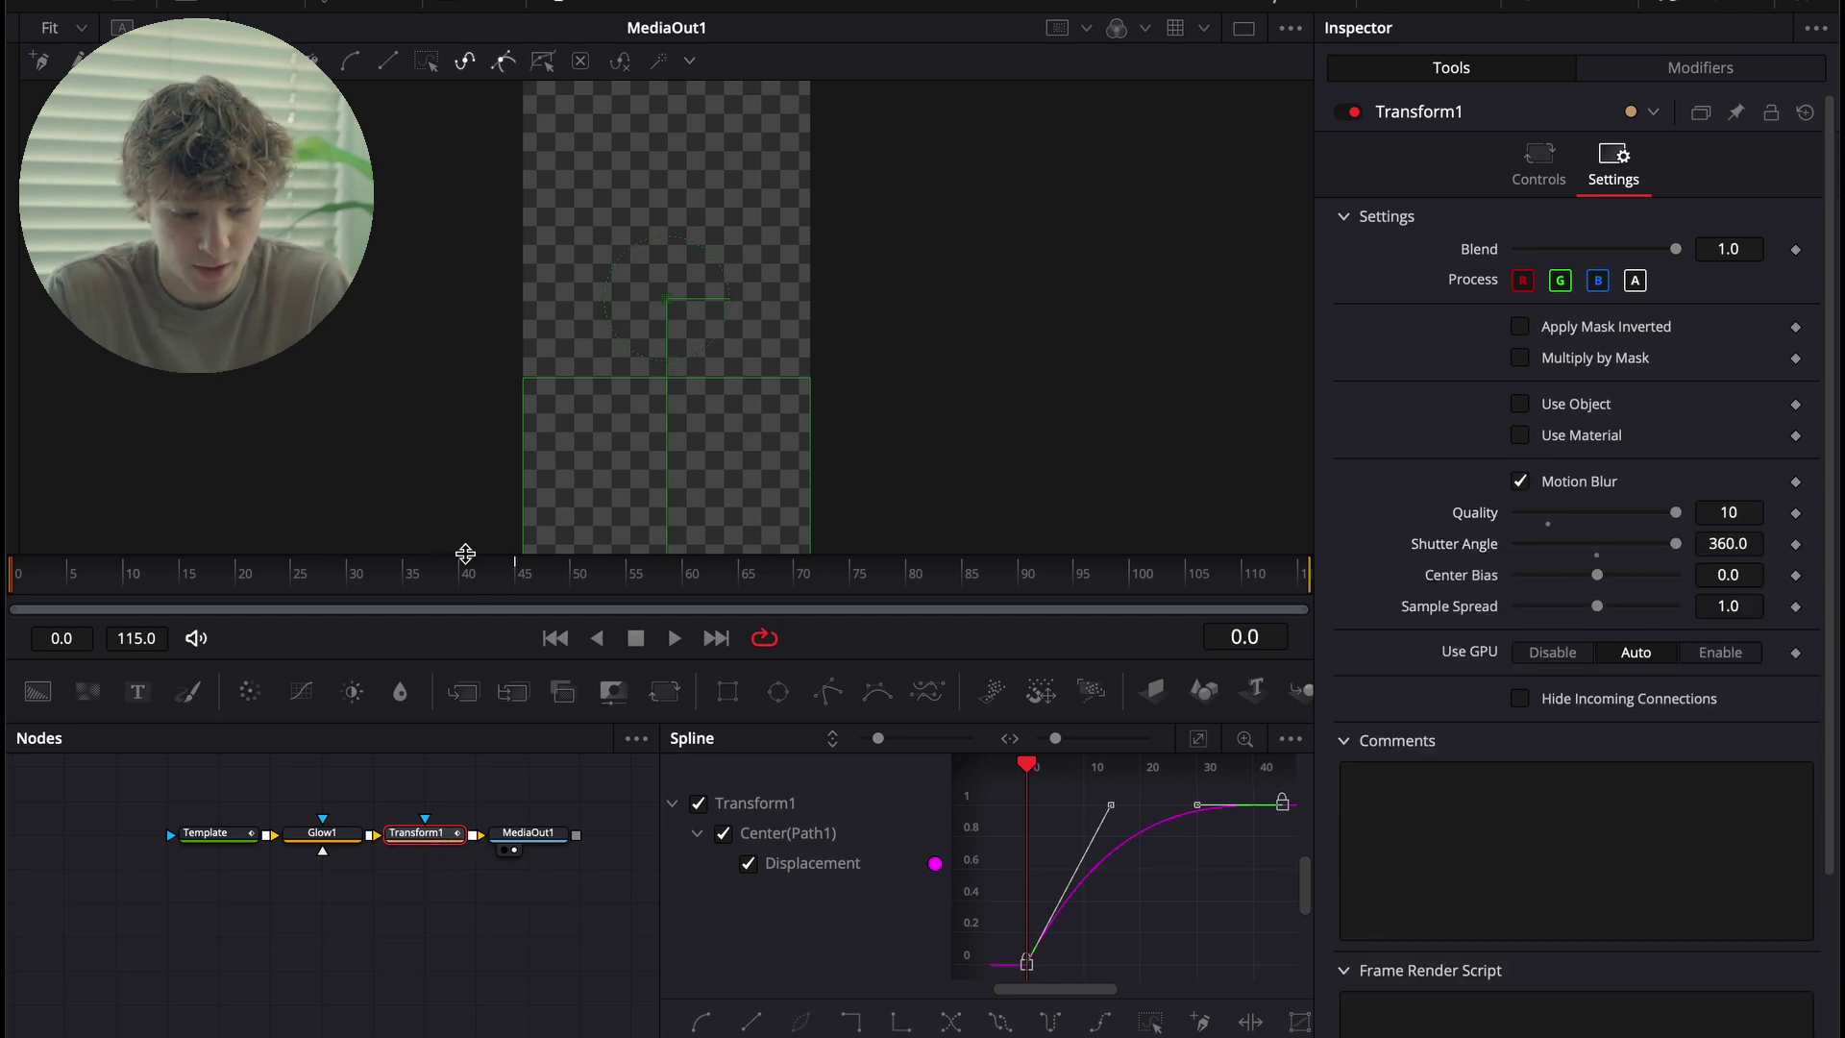
left_click_drag(196, 586, 286, 592)
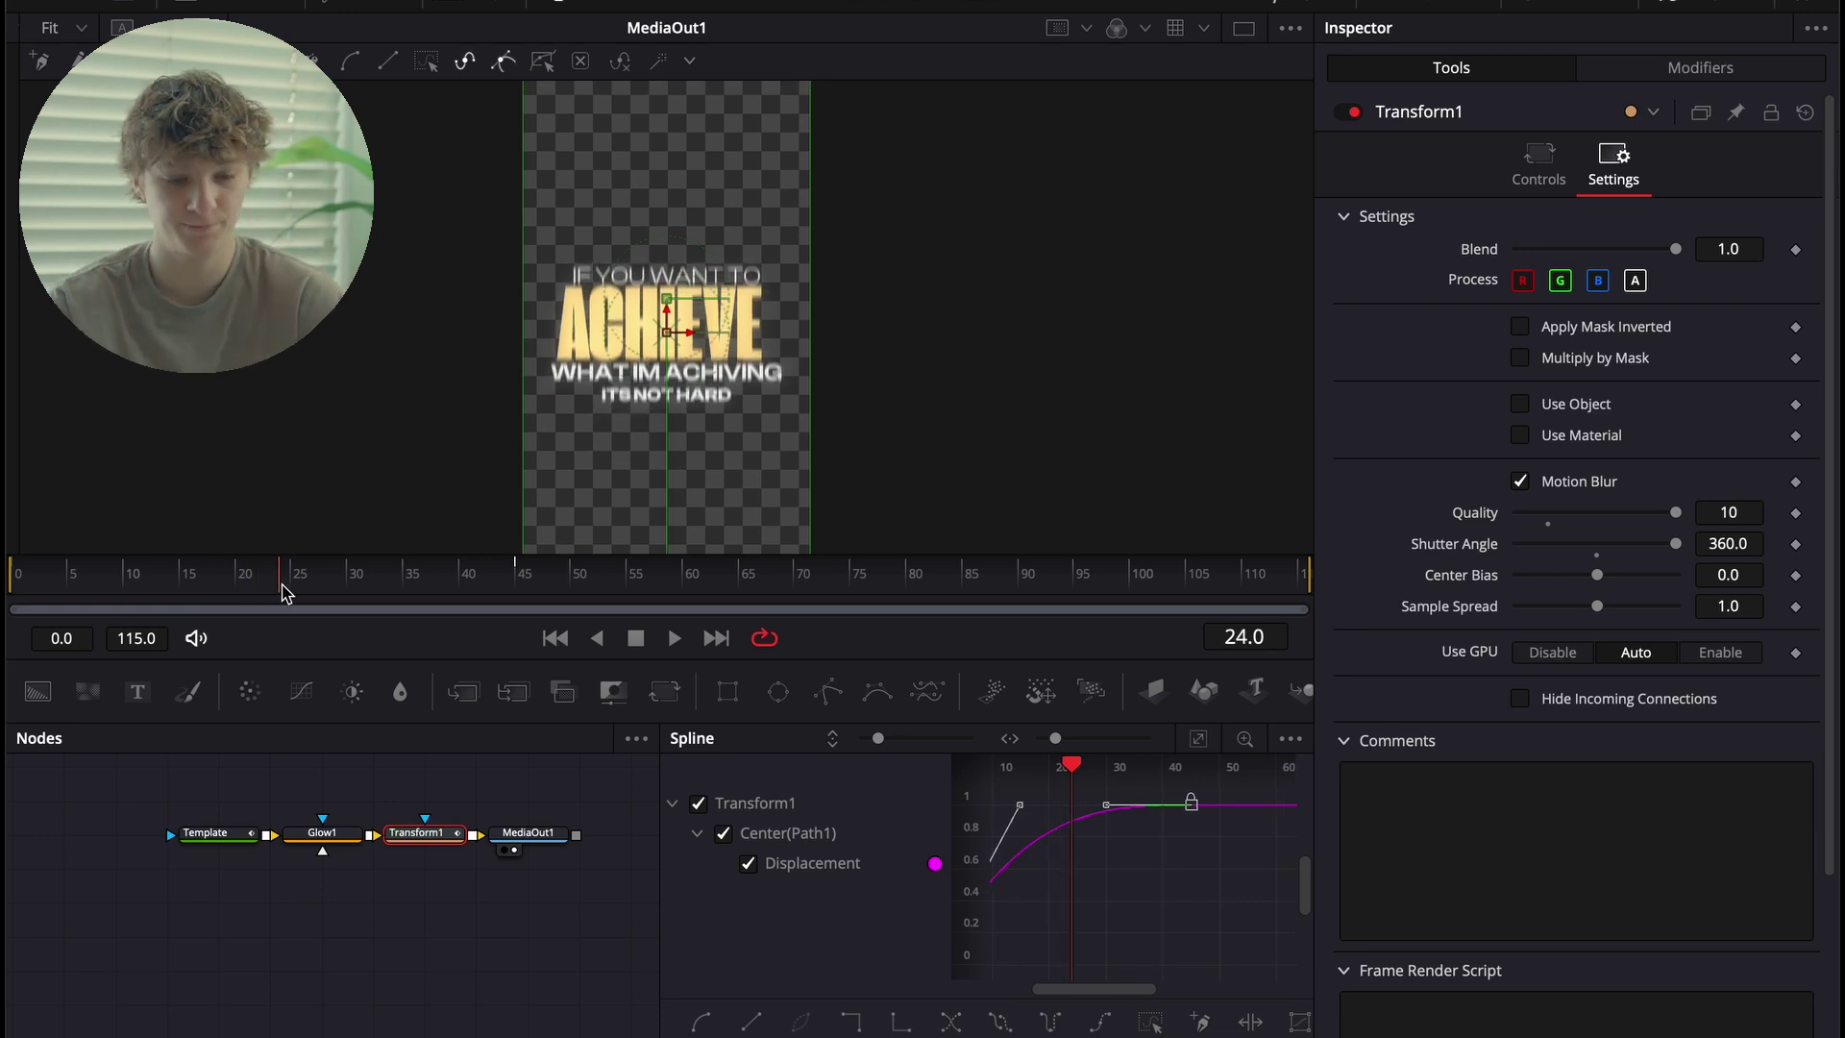
Make room before MediaOut1, insert a Brightness Contrast node after Transform1, and set its gain to 3.73.
left_click_drag(527, 832, 580, 832)
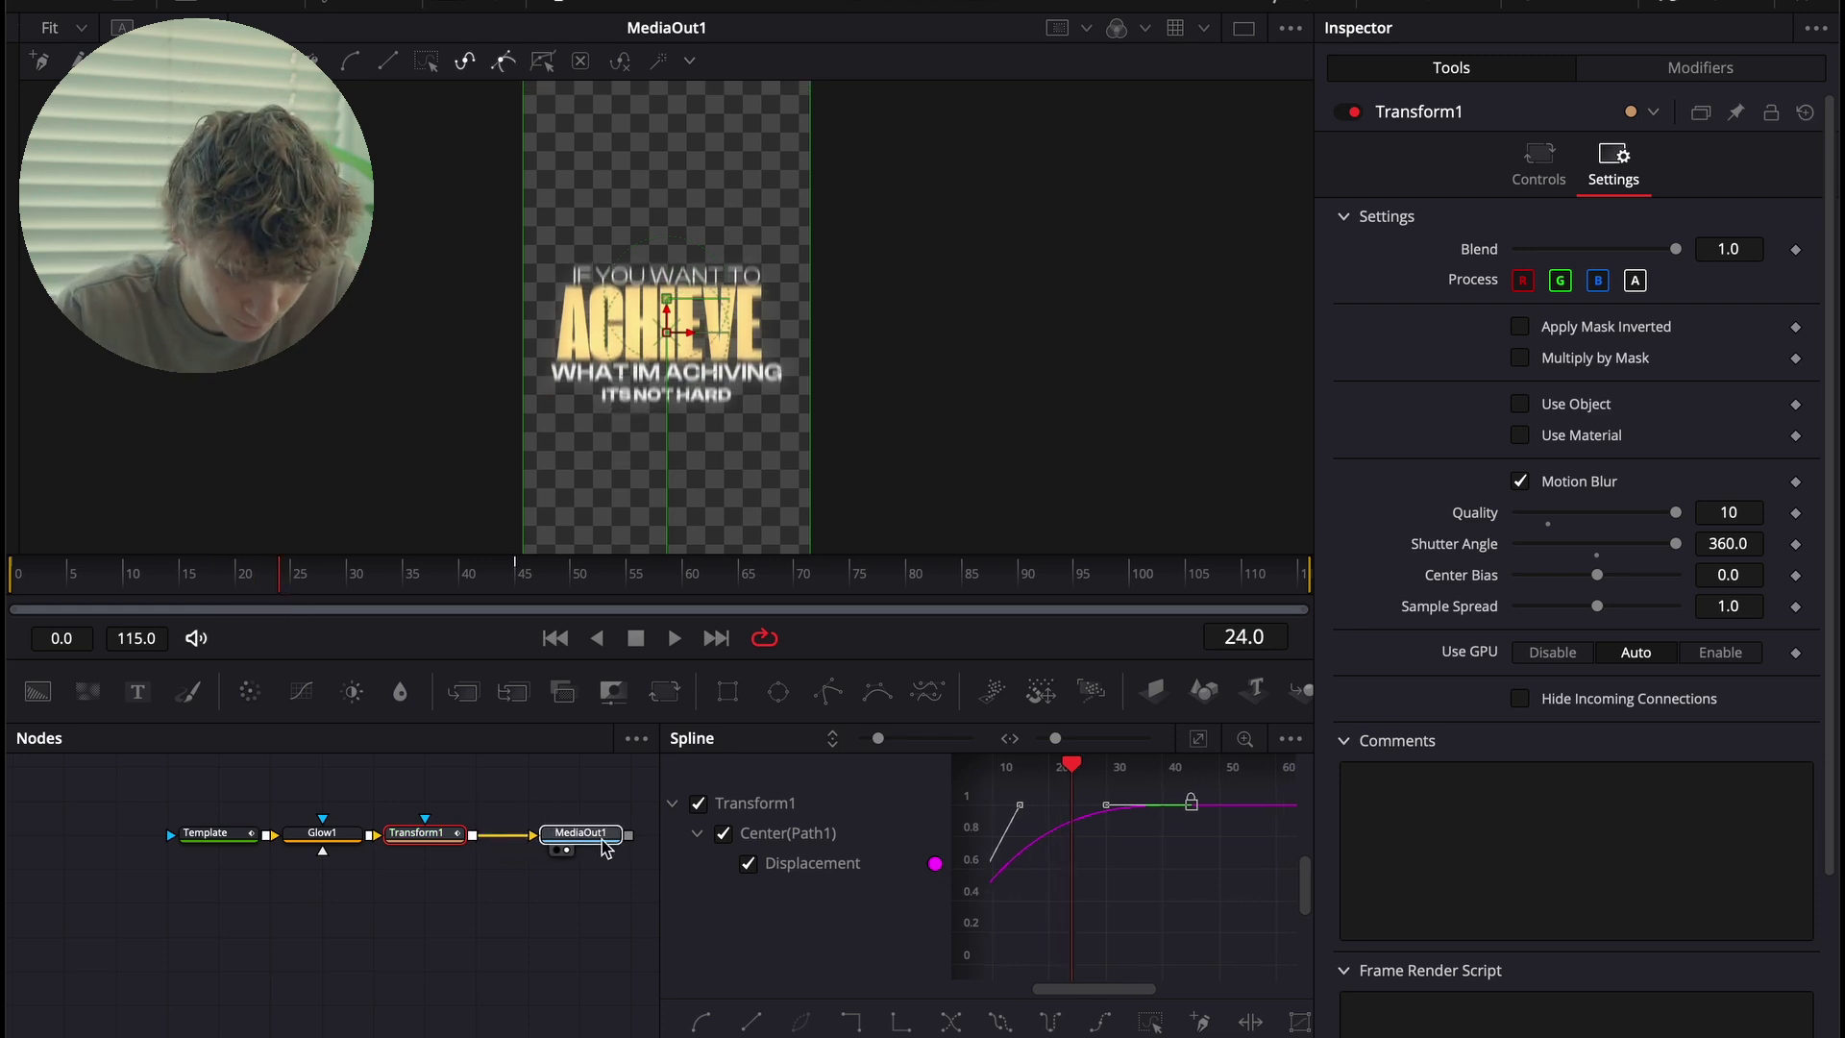
left_click(450, 836)
key("shift+space")
type("tran")
key("BackSpace")
key("BackSpace")
key("BackSpace")
key("BackSpace")
type("brigh")
key("Return")
left_click_drag(1595, 254, 1645, 256)
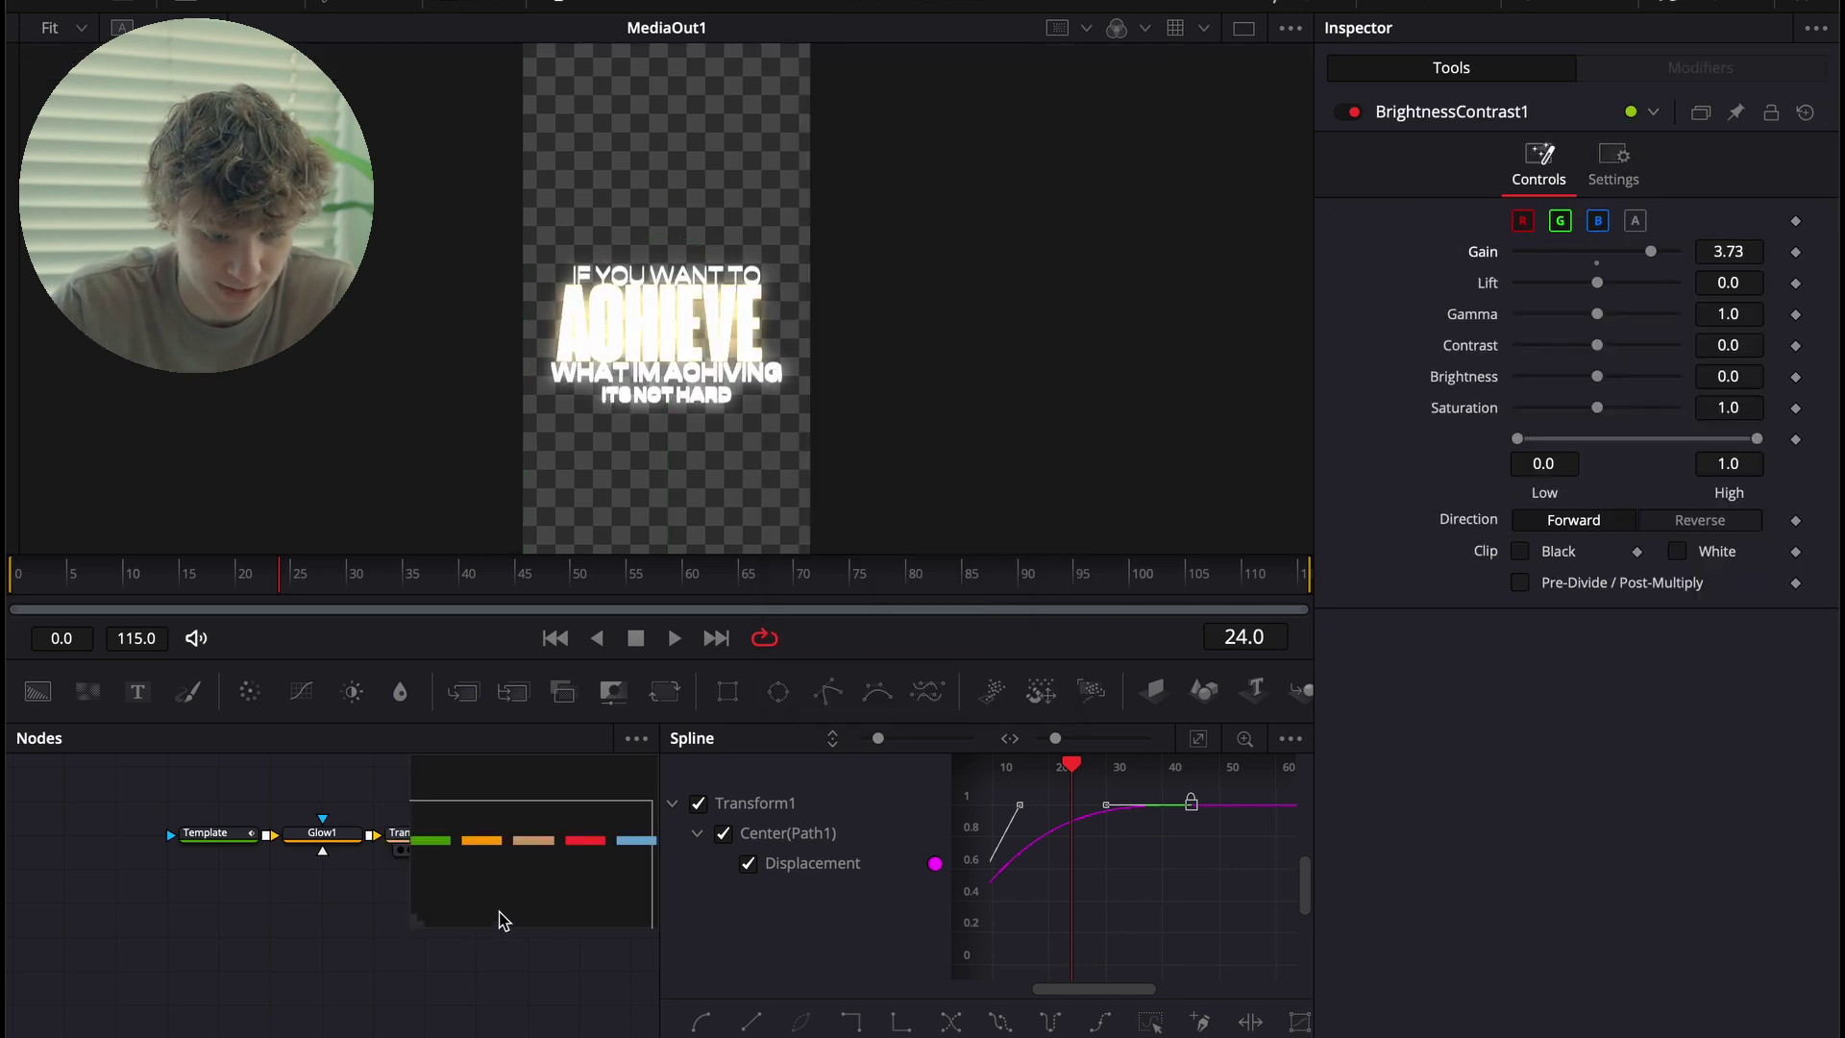
Mask the BrightnessContrast1 node with a rectangle of width about 0.065, angle 41.3 and soft edge 0.0835.
left_click(748, 696)
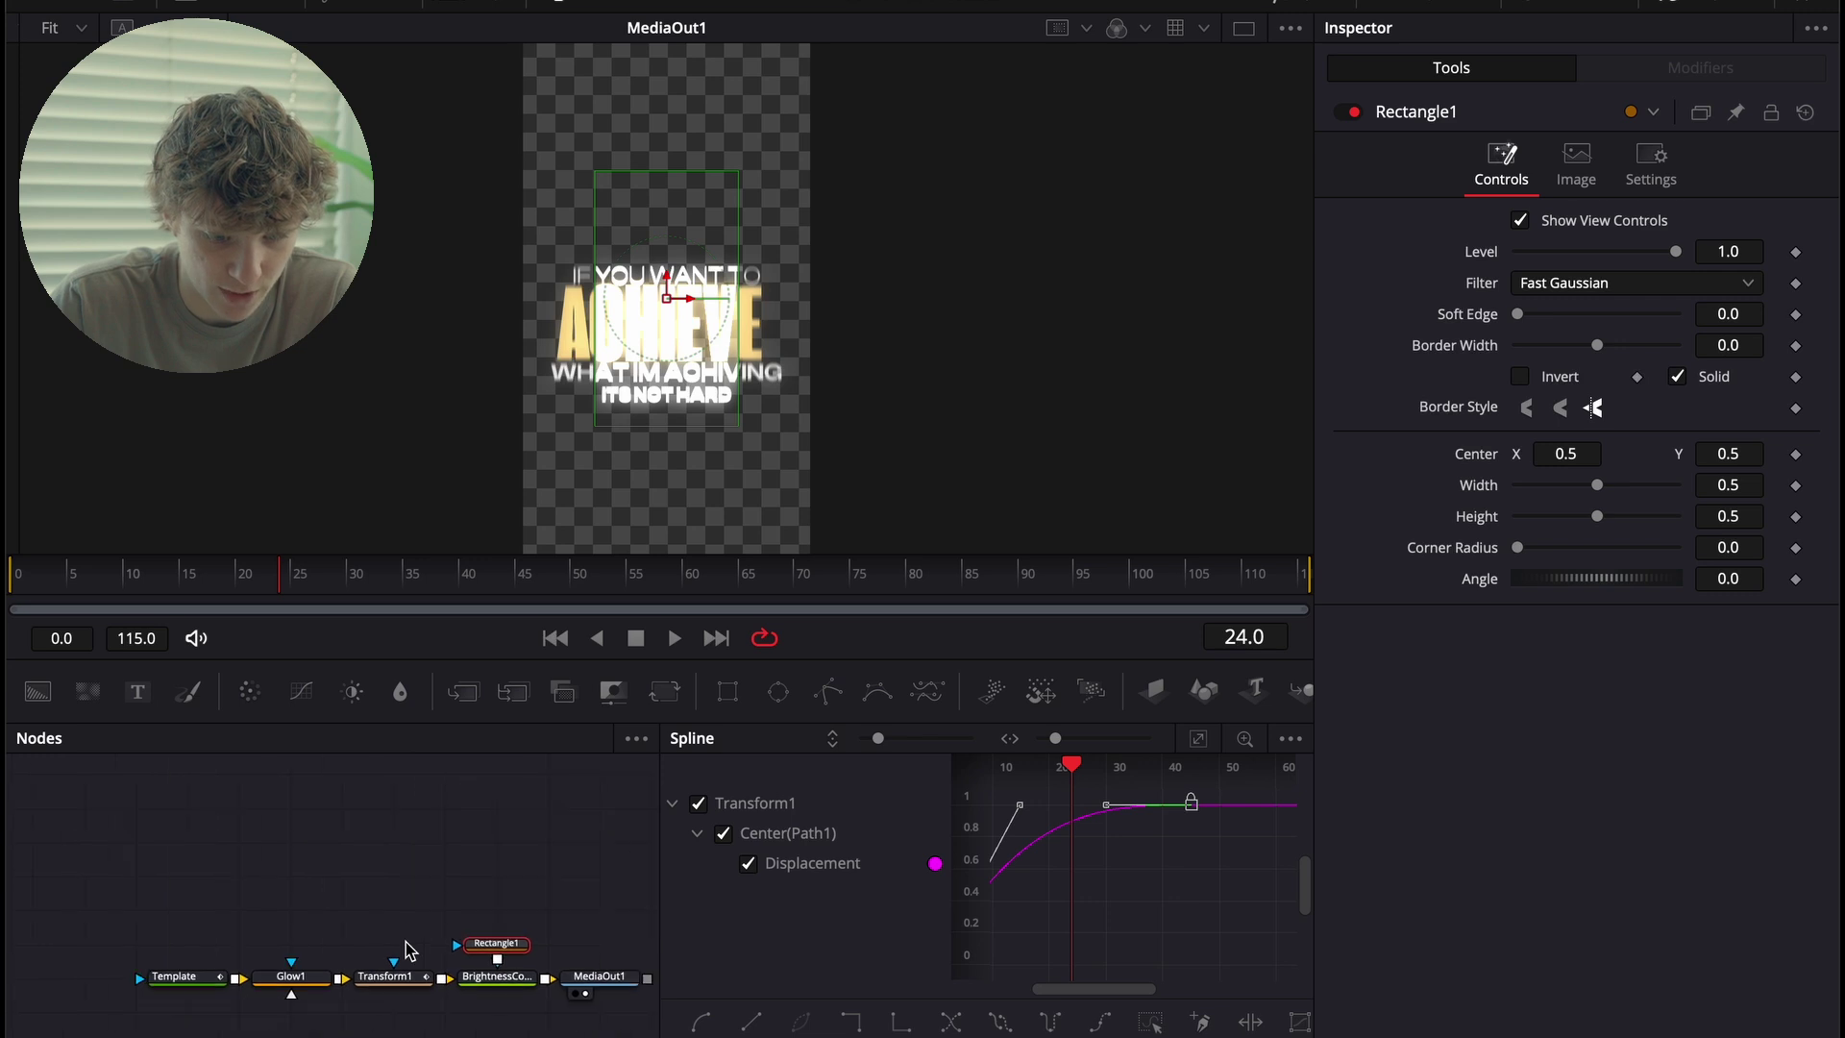
left_click_drag(737, 185, 676, 196)
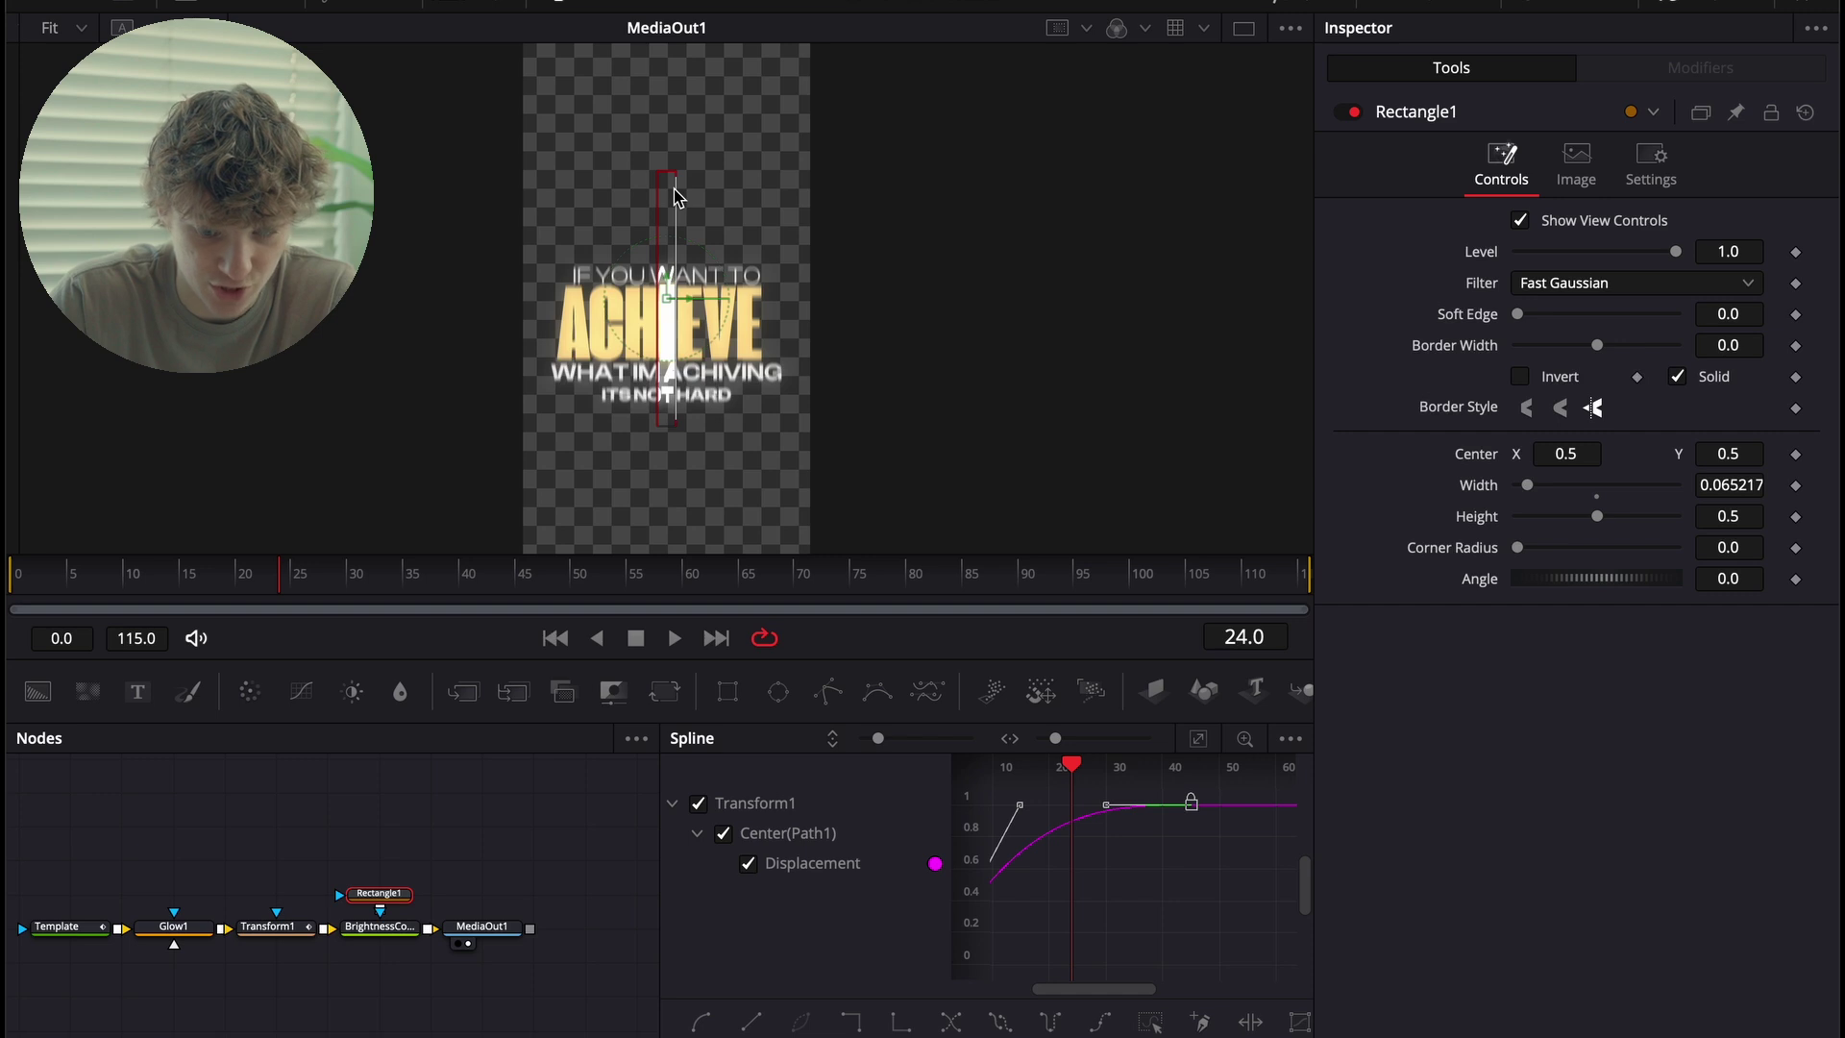
mouse_move(1523, 322)
left_mouse_down()
mouse_move(1556, 322)
mouse_move(1541, 327)
left_mouse_up()
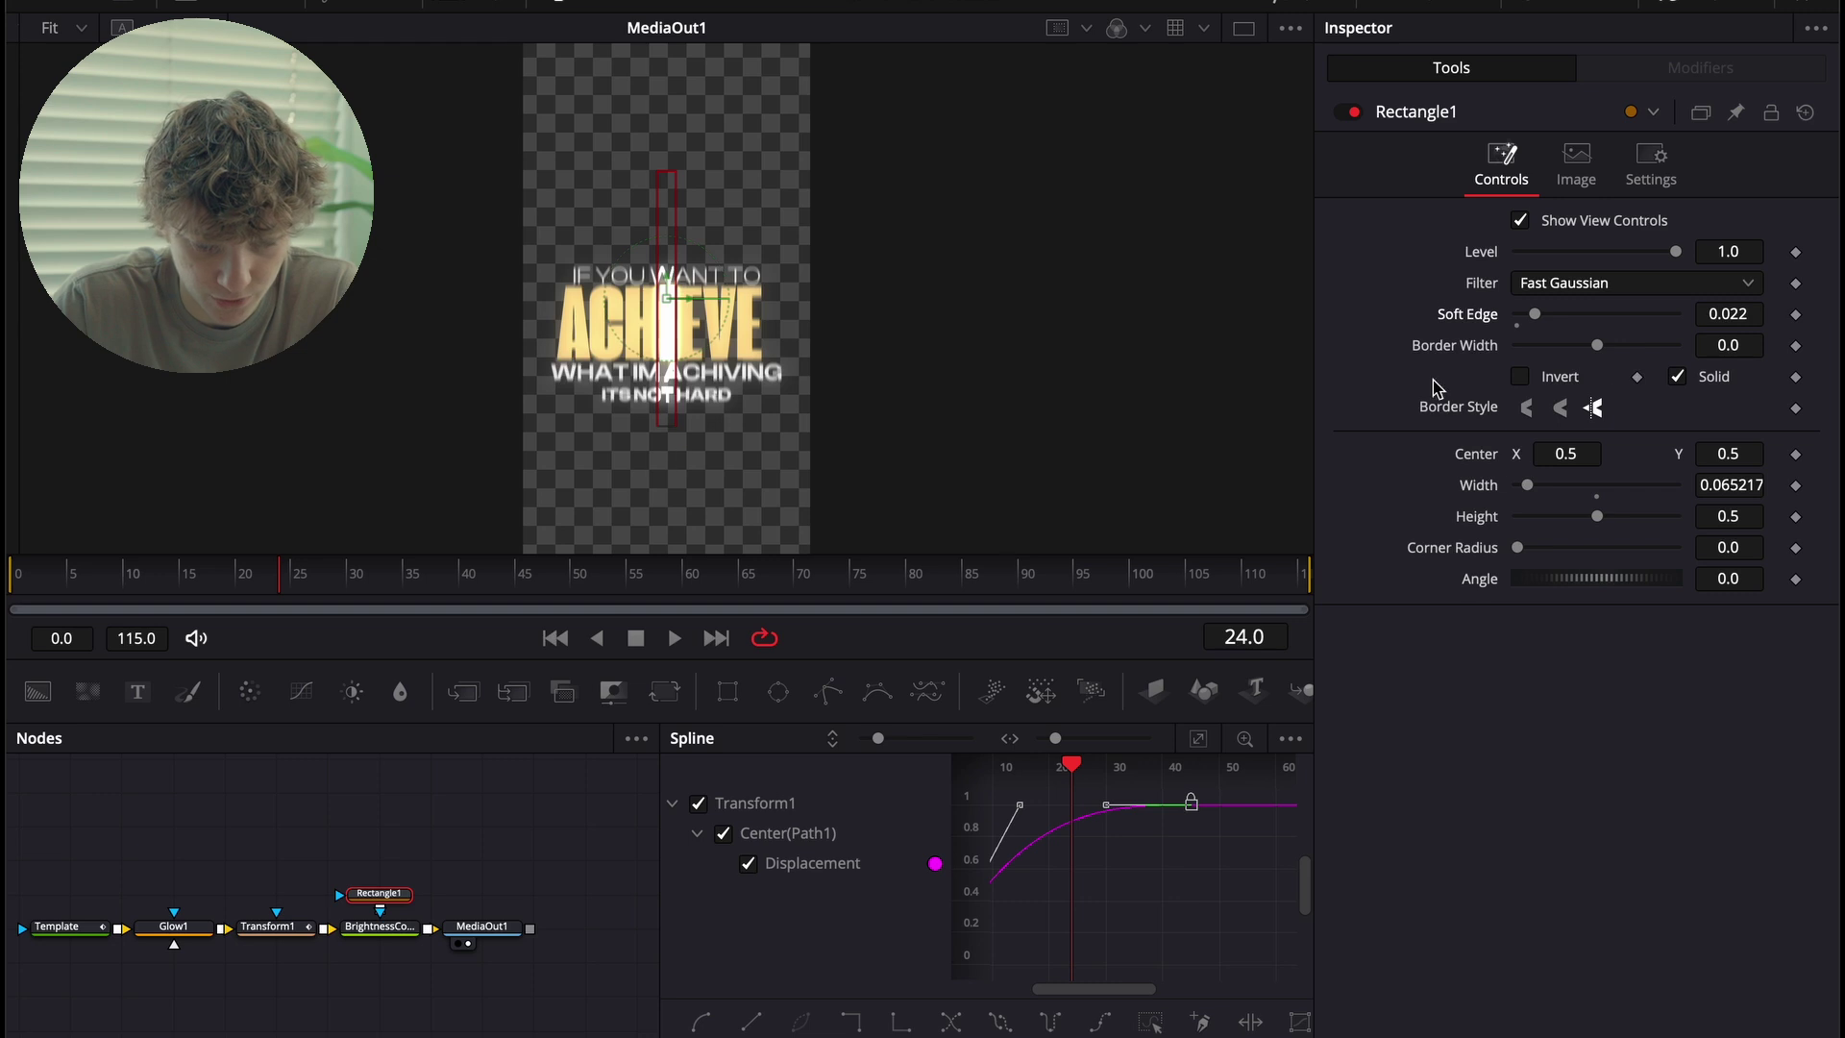
left_click_drag(1719, 570, 1724, 582)
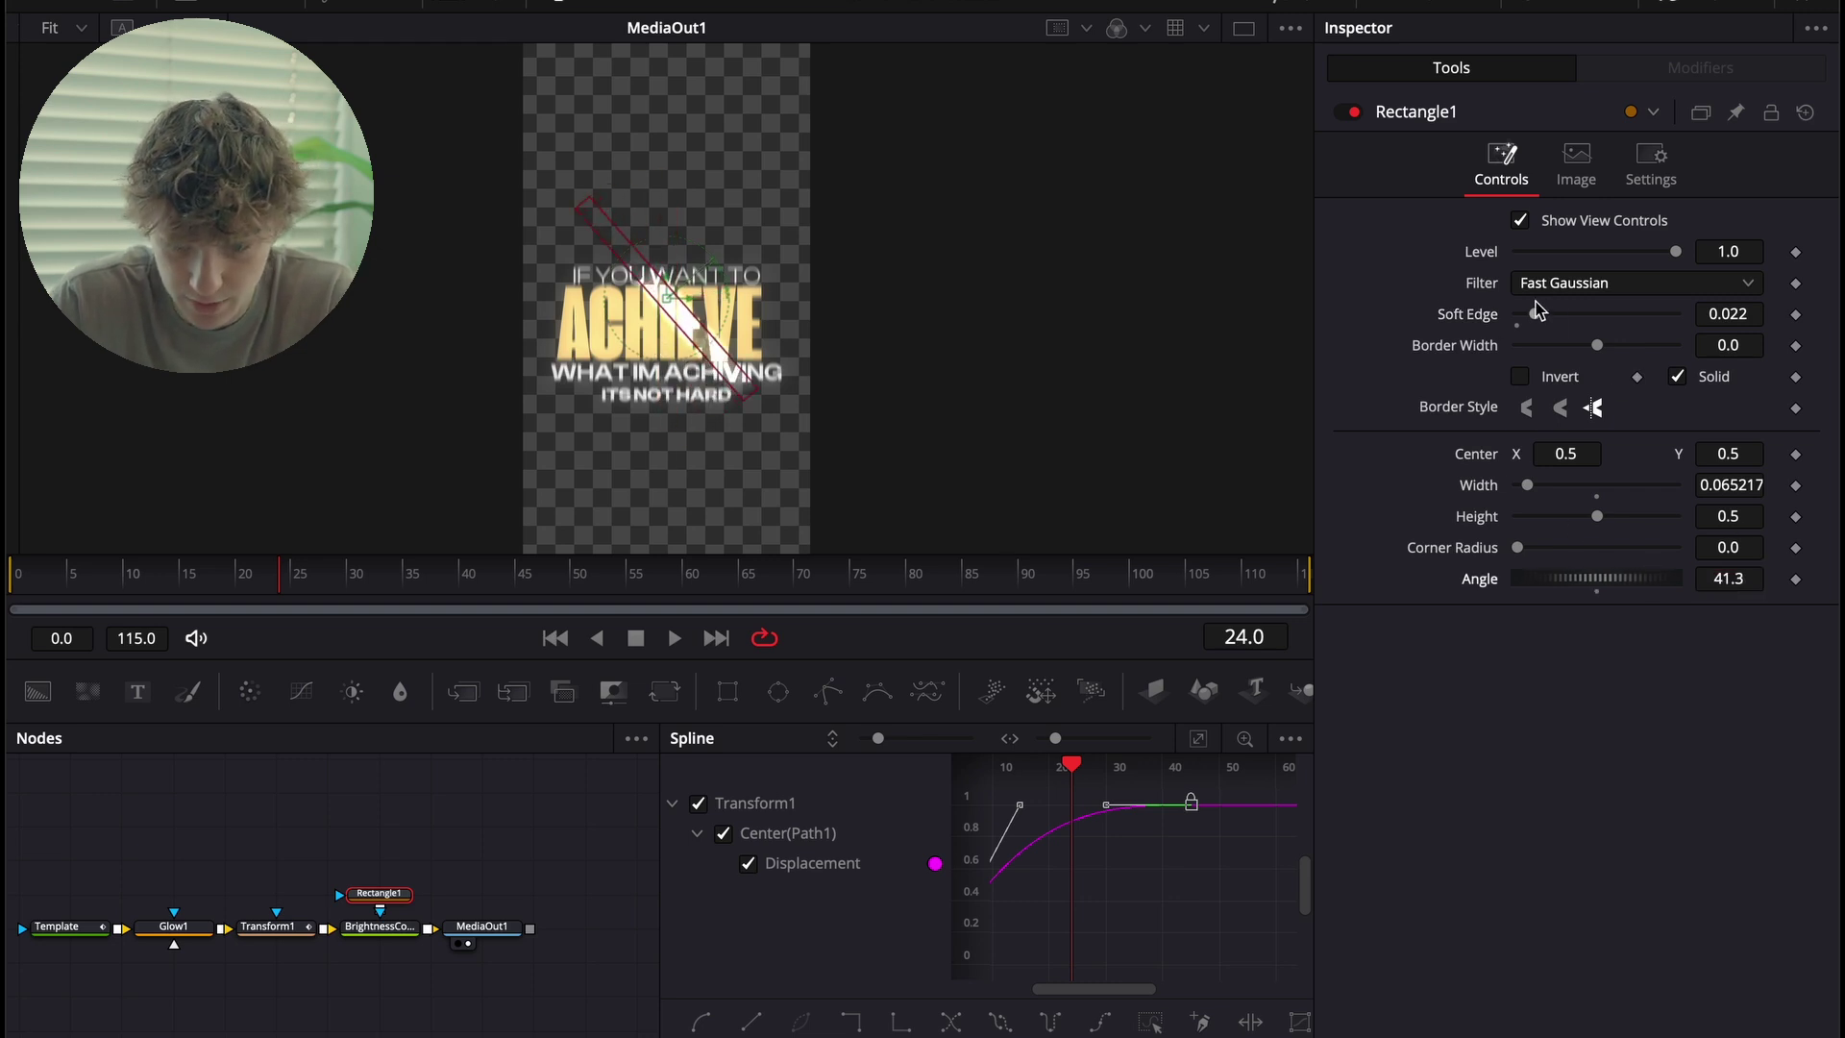
left_click_drag(1536, 314, 1587, 335)
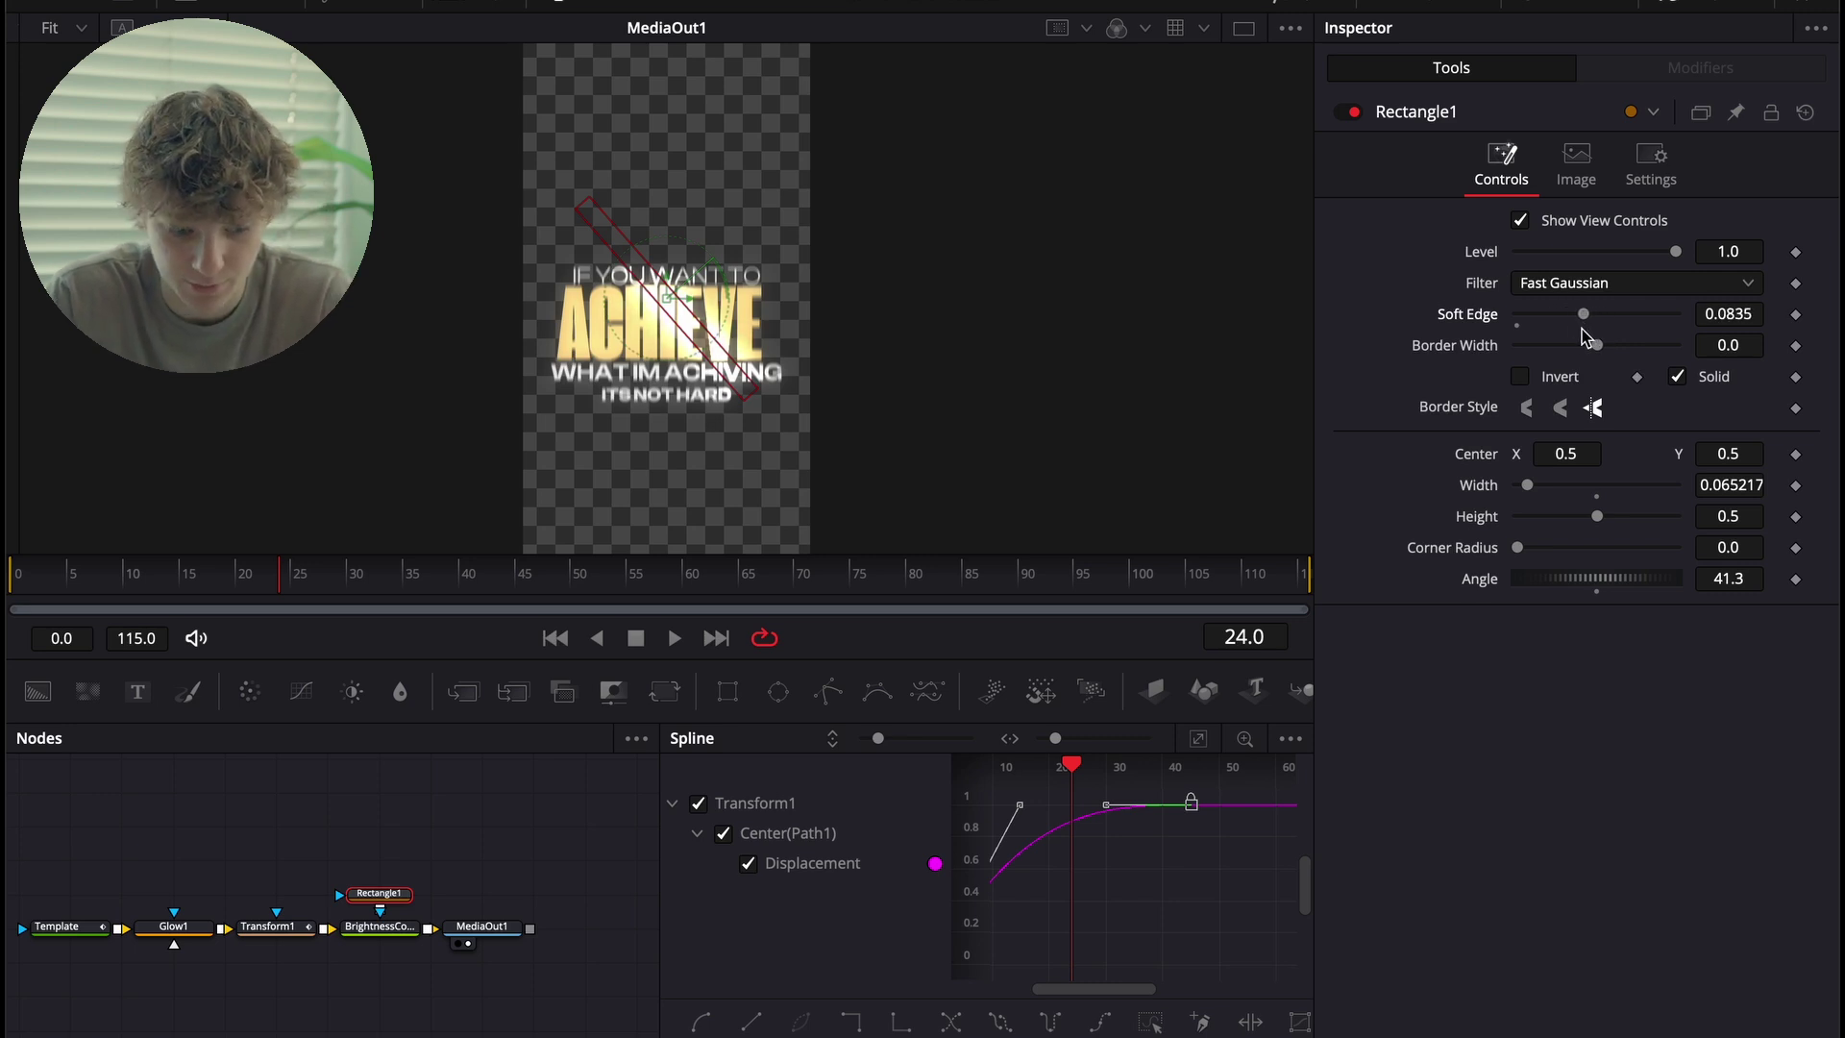
left_click_drag(379, 893, 379, 842)
Keyframe the rectangle mask's center from about X -0.035, Y 0.388 on frame 29 to X 0.9, Y 0.671 on frame 60.
left_click_drag(370, 588, 285, 586)
key("Home")
key("space")
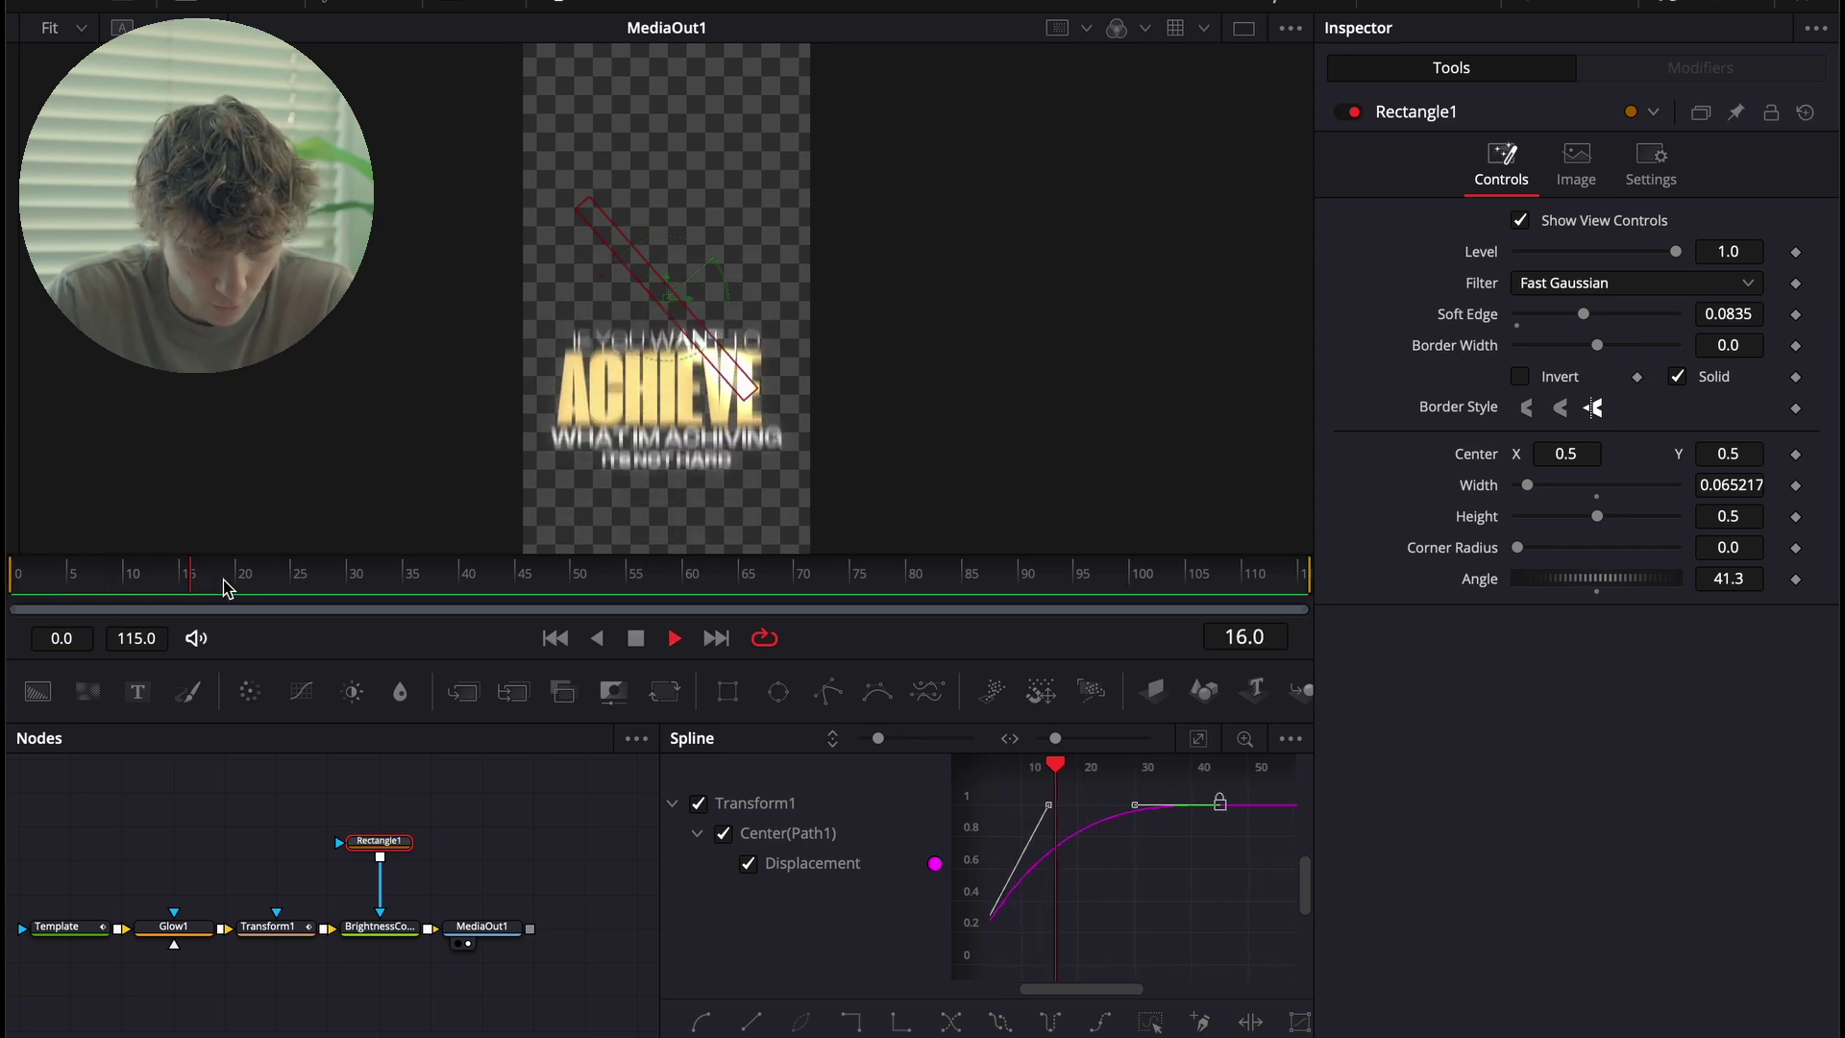
key("space")
left_click_drag(663, 302, 514, 358)
left_click_drag(427, 576, 338, 586)
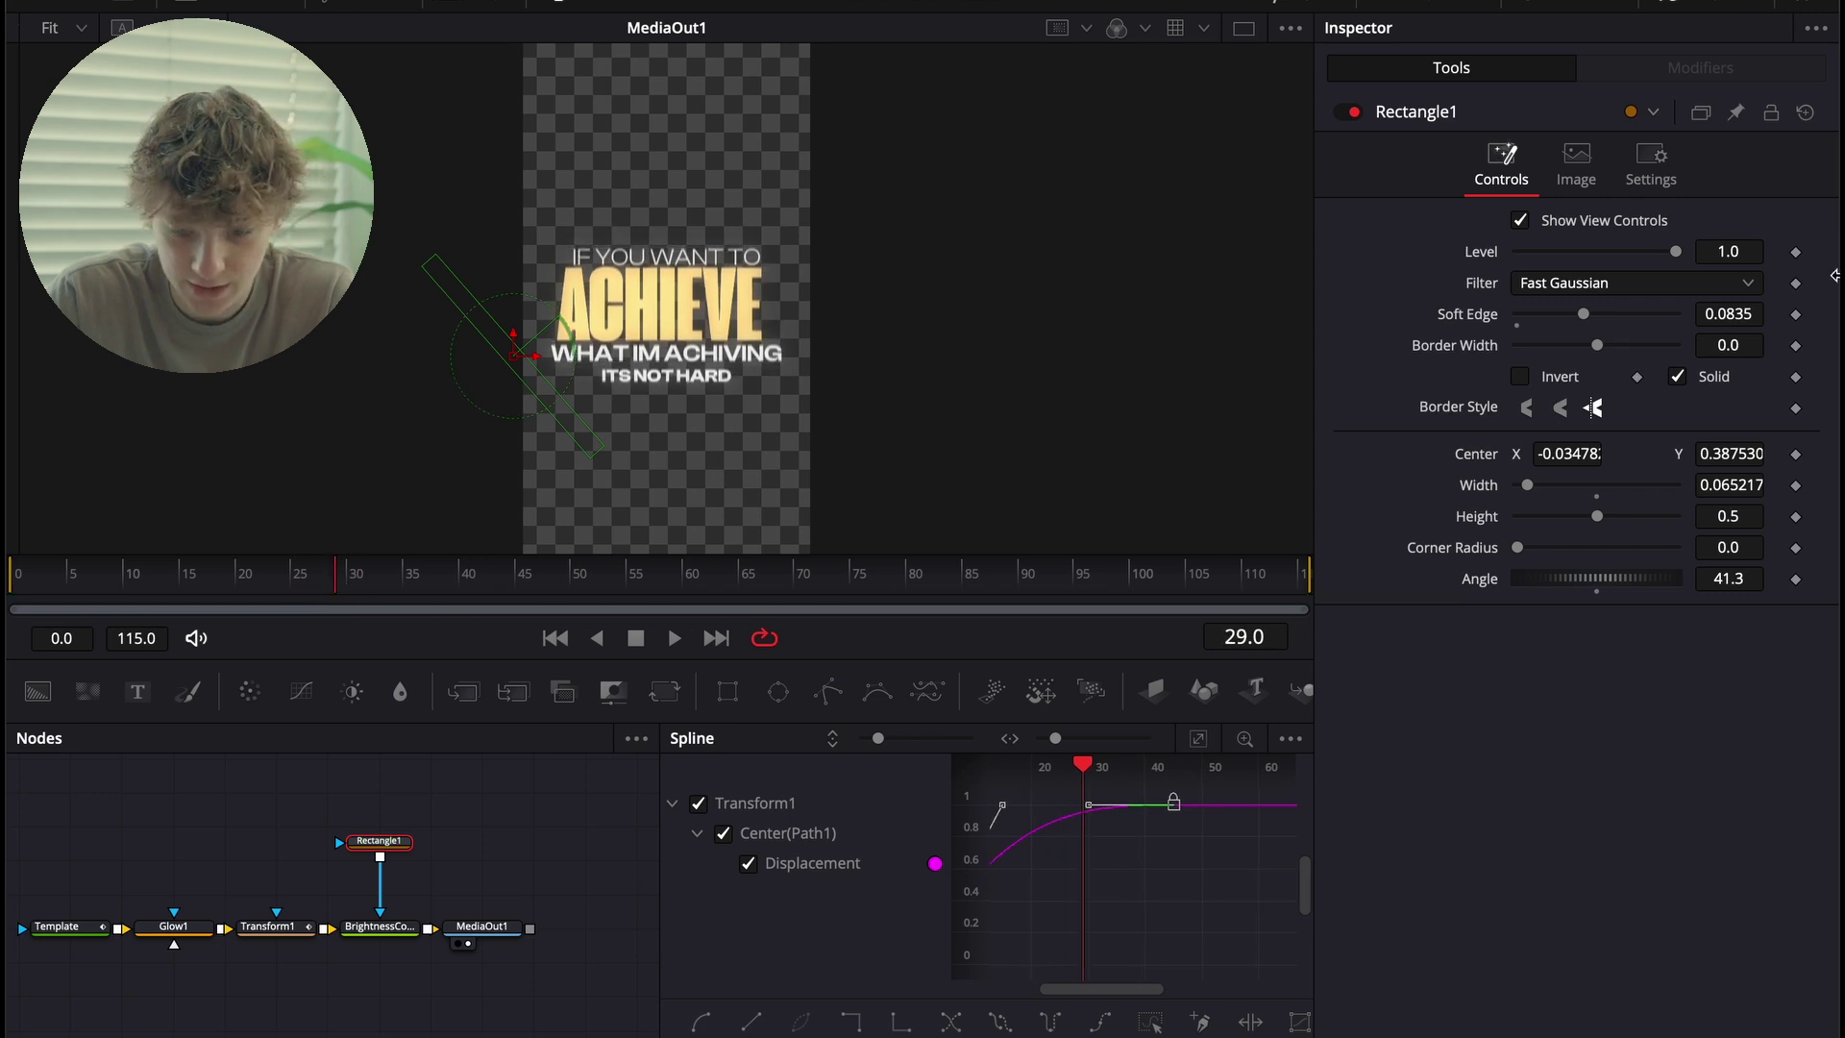
left_click(1795, 454)
left_click_drag(336, 592, 688, 583)
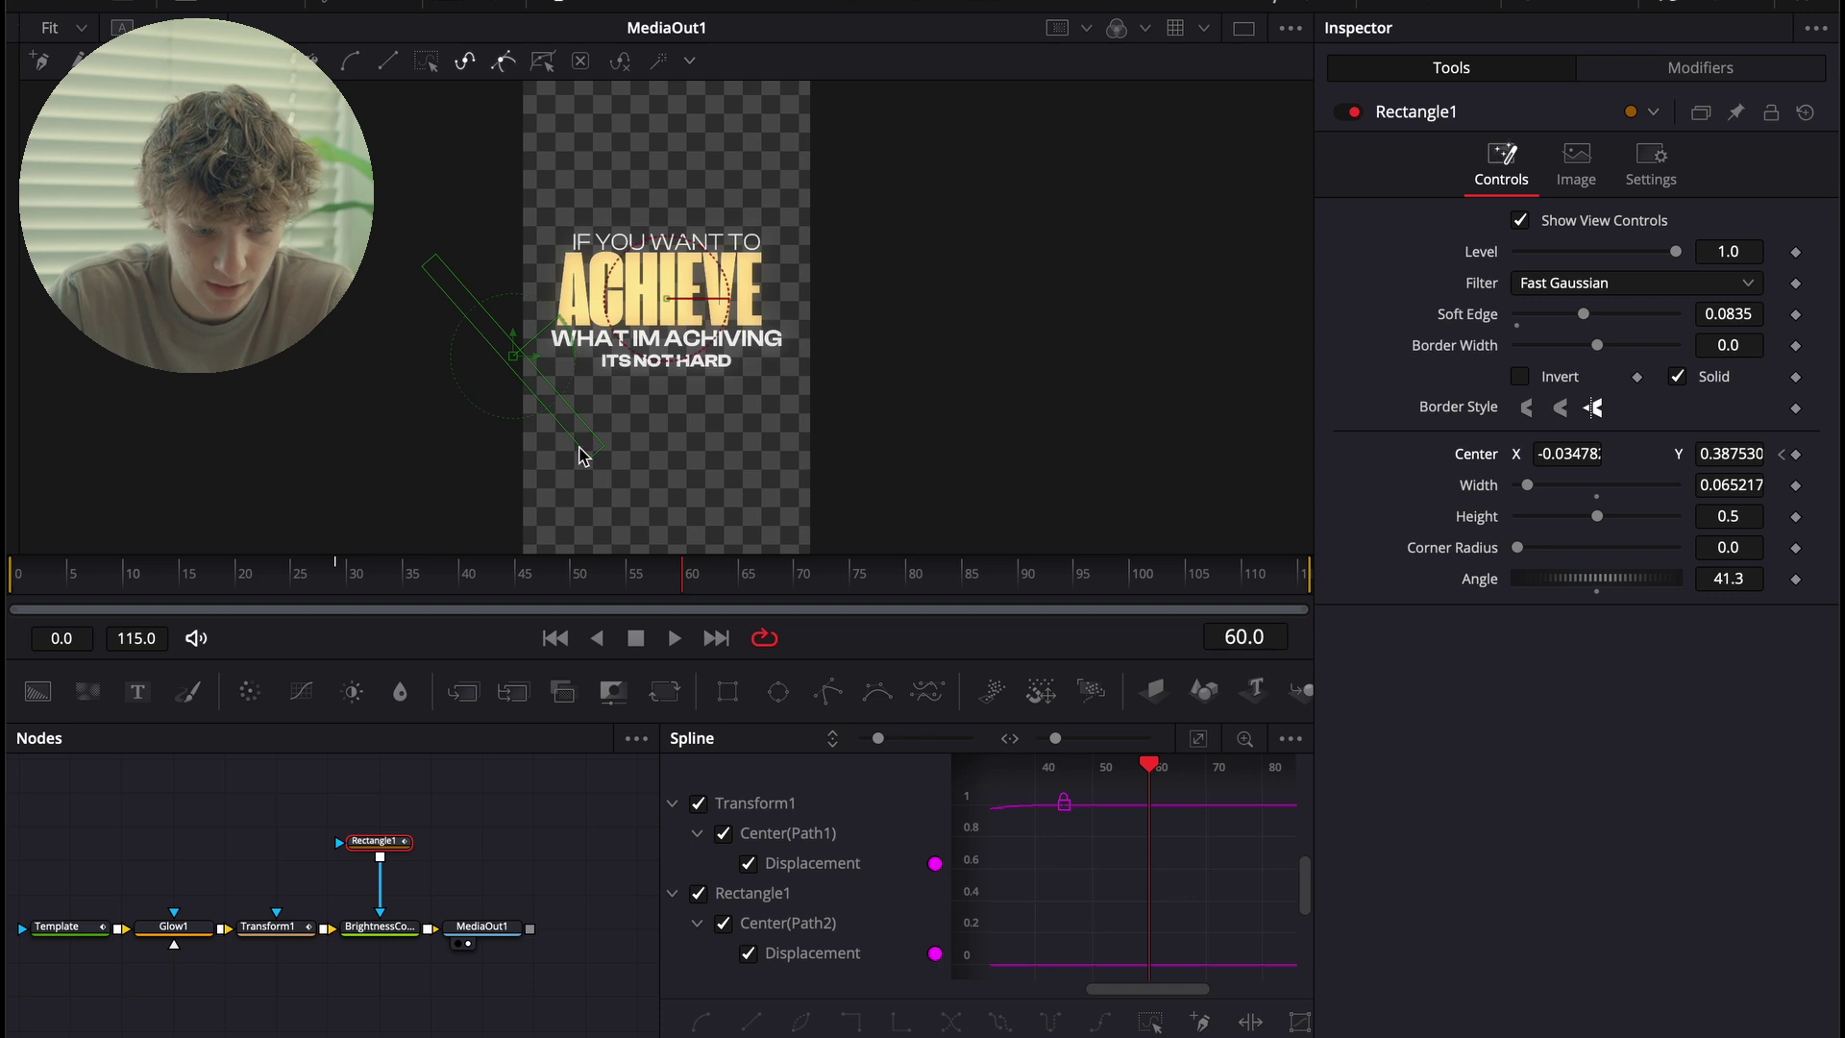
left_click_drag(516, 357, 783, 213)
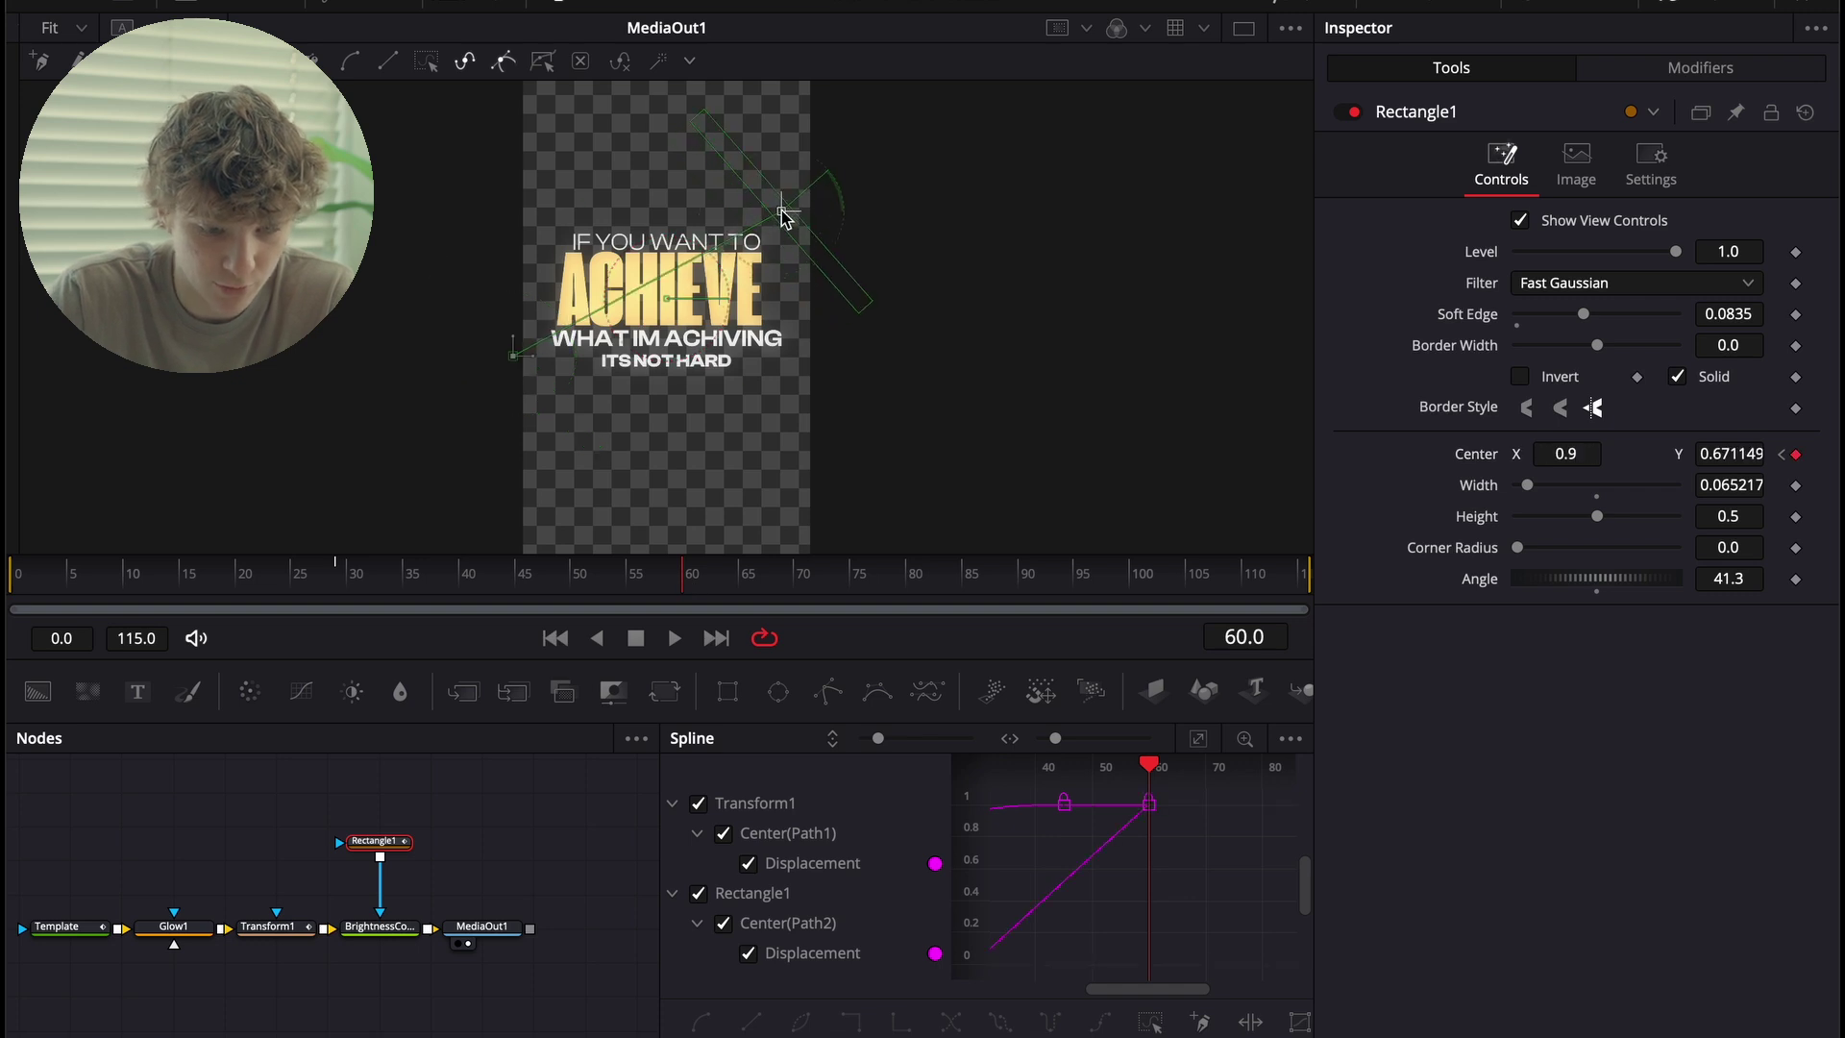
Play back the light sweep across the title from the first frame.
left_click_drag(412, 575, 6, 576)
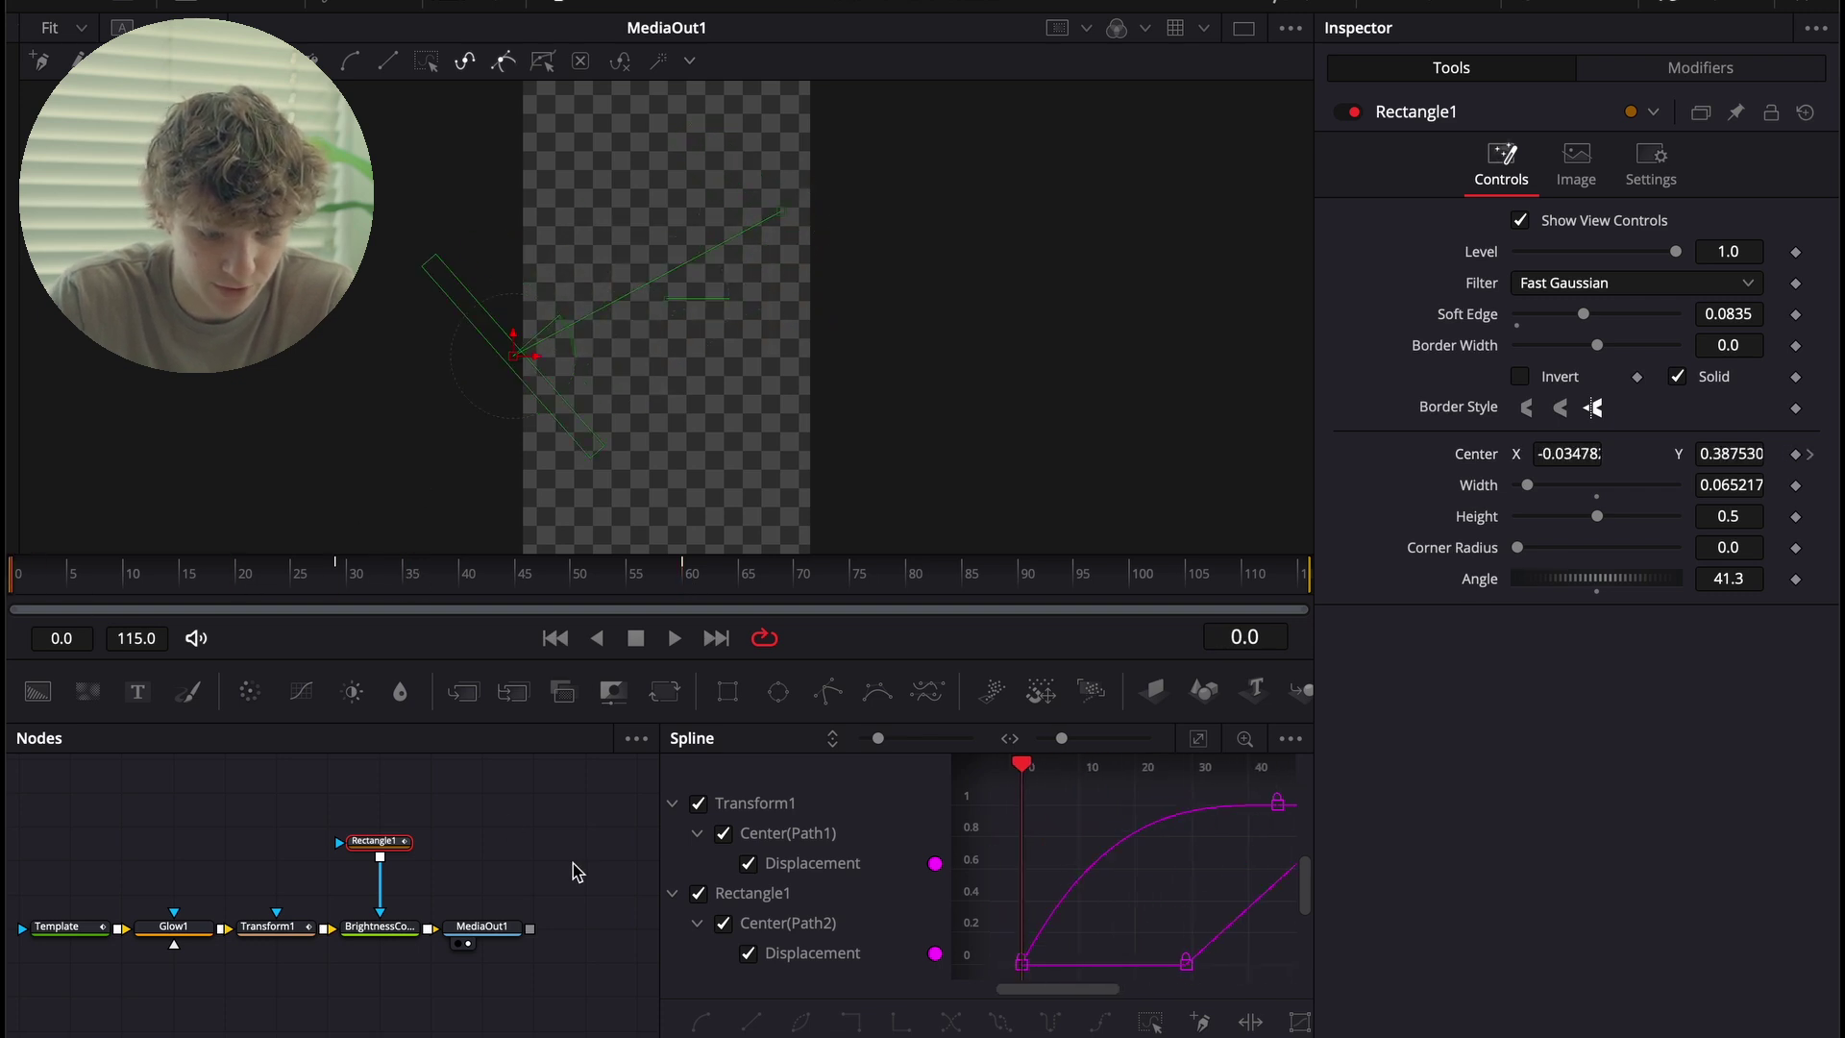
key("space")
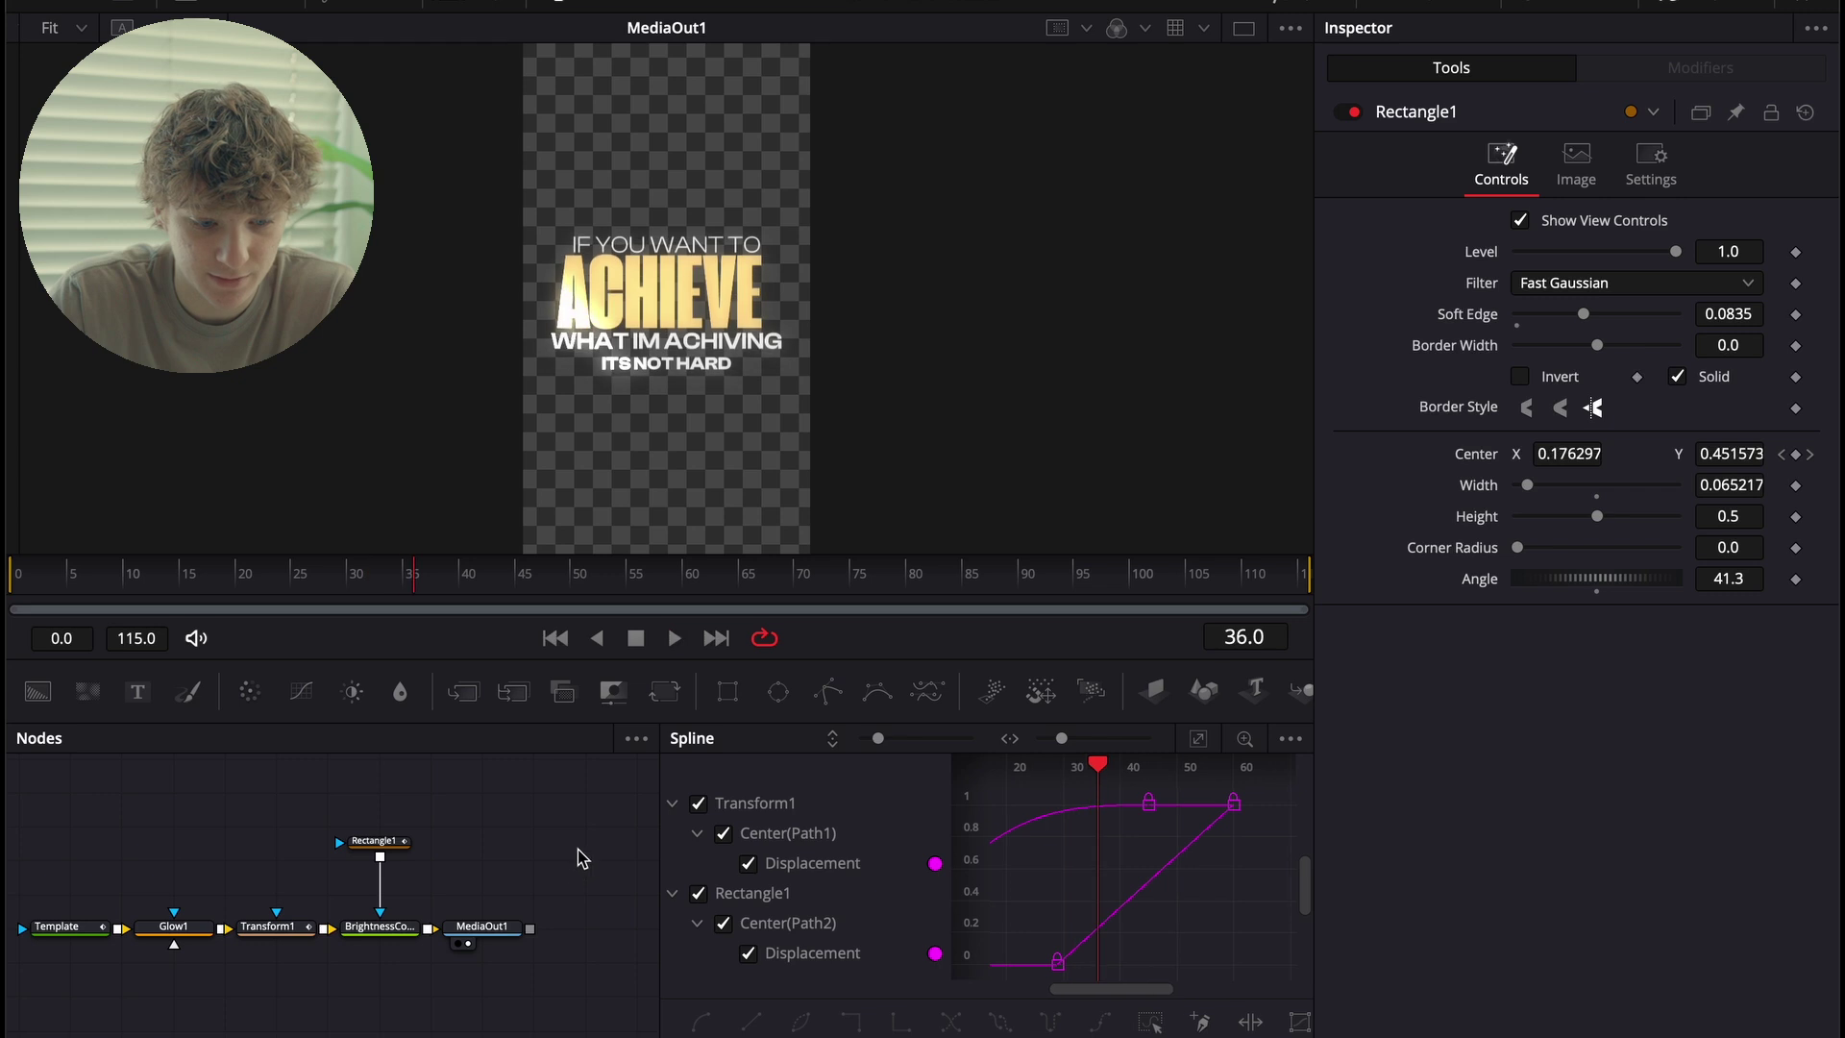
left_click_drag(764, 595, 137, 575)
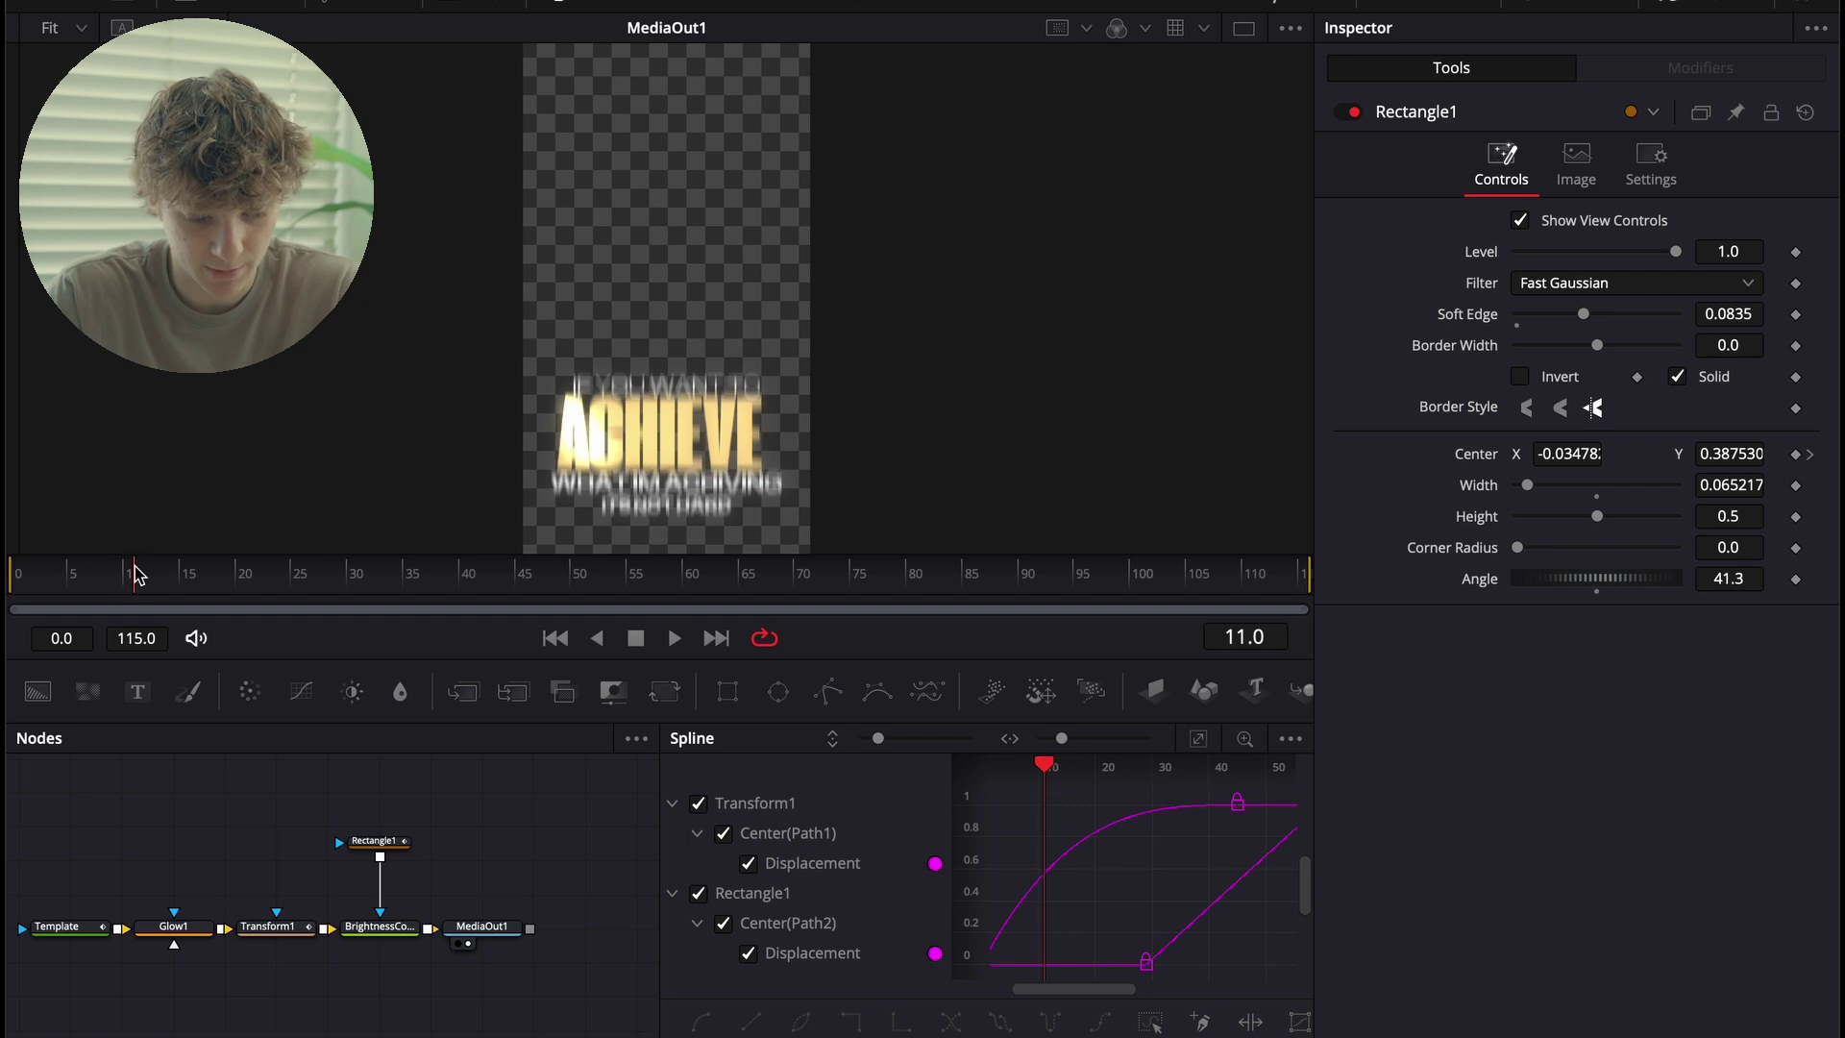
Move the rectangle mask's frame 29 start position farther down and left outside the frame, and replay the sweep.
left_click(382, 928)
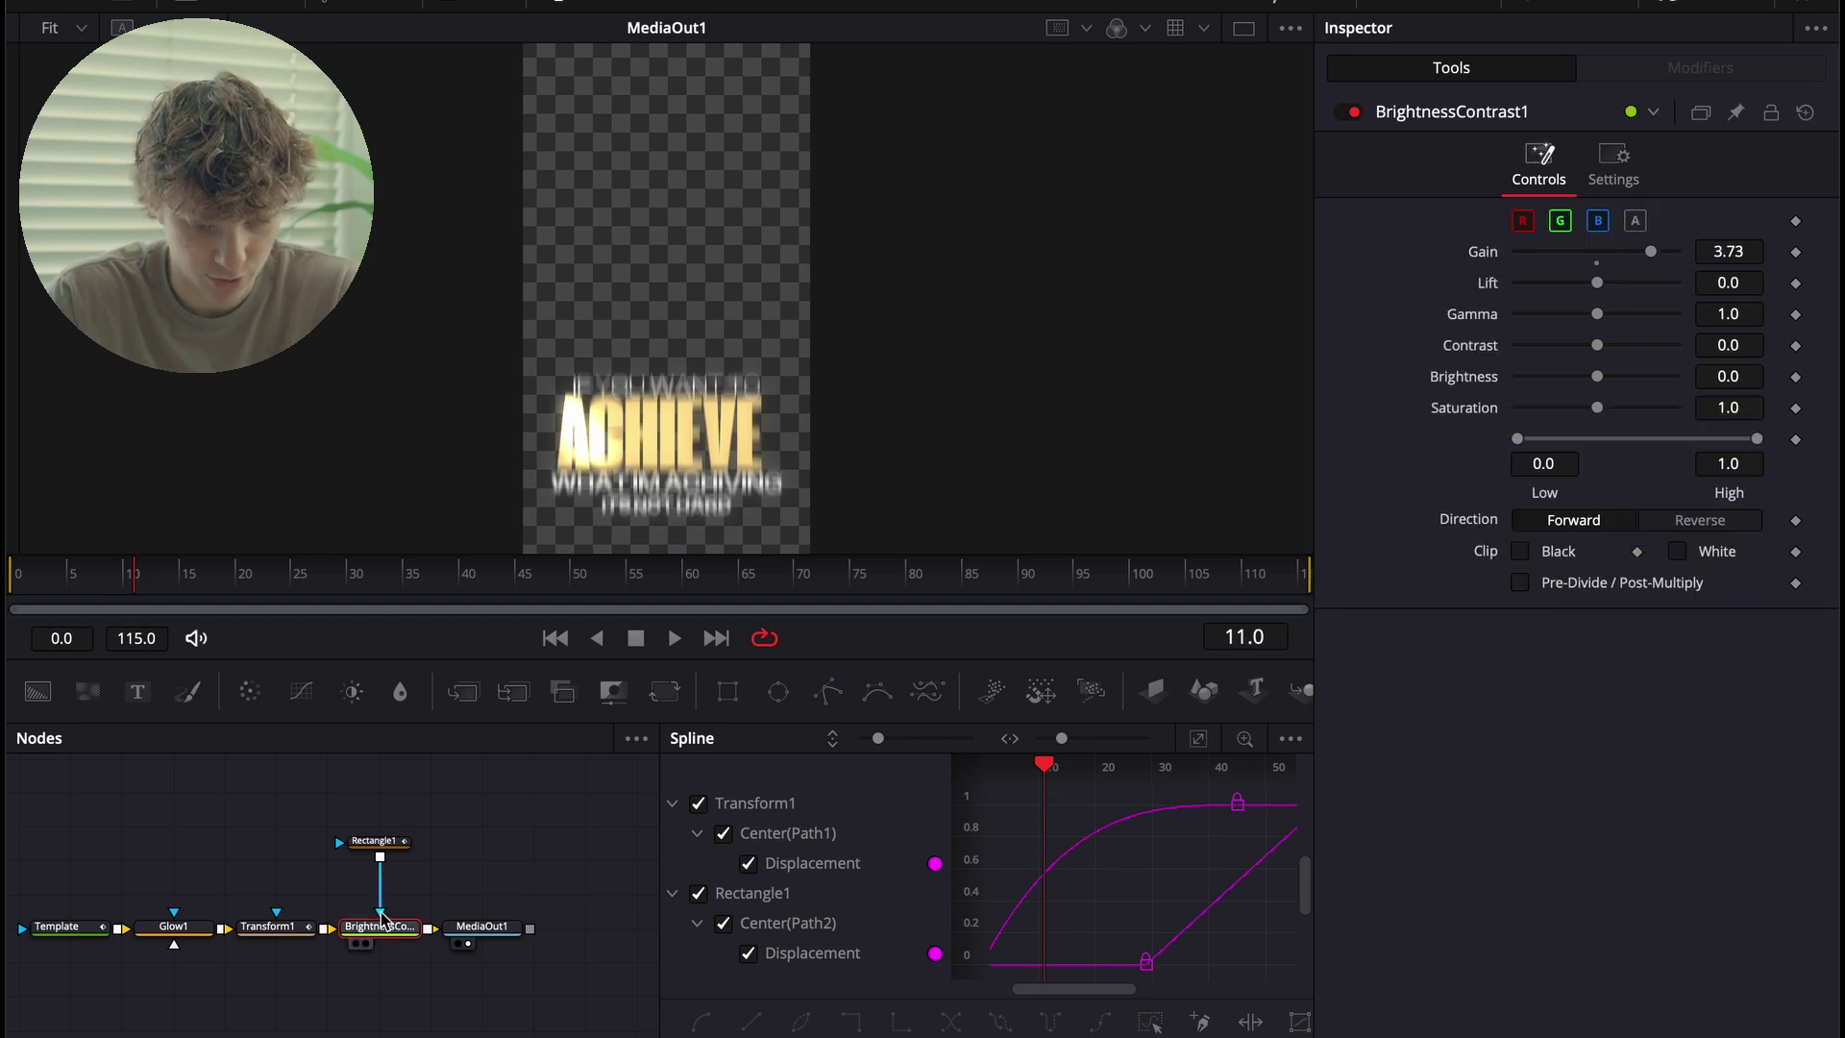
left_click(390, 843)
left_click_drag(196, 581, 343, 583)
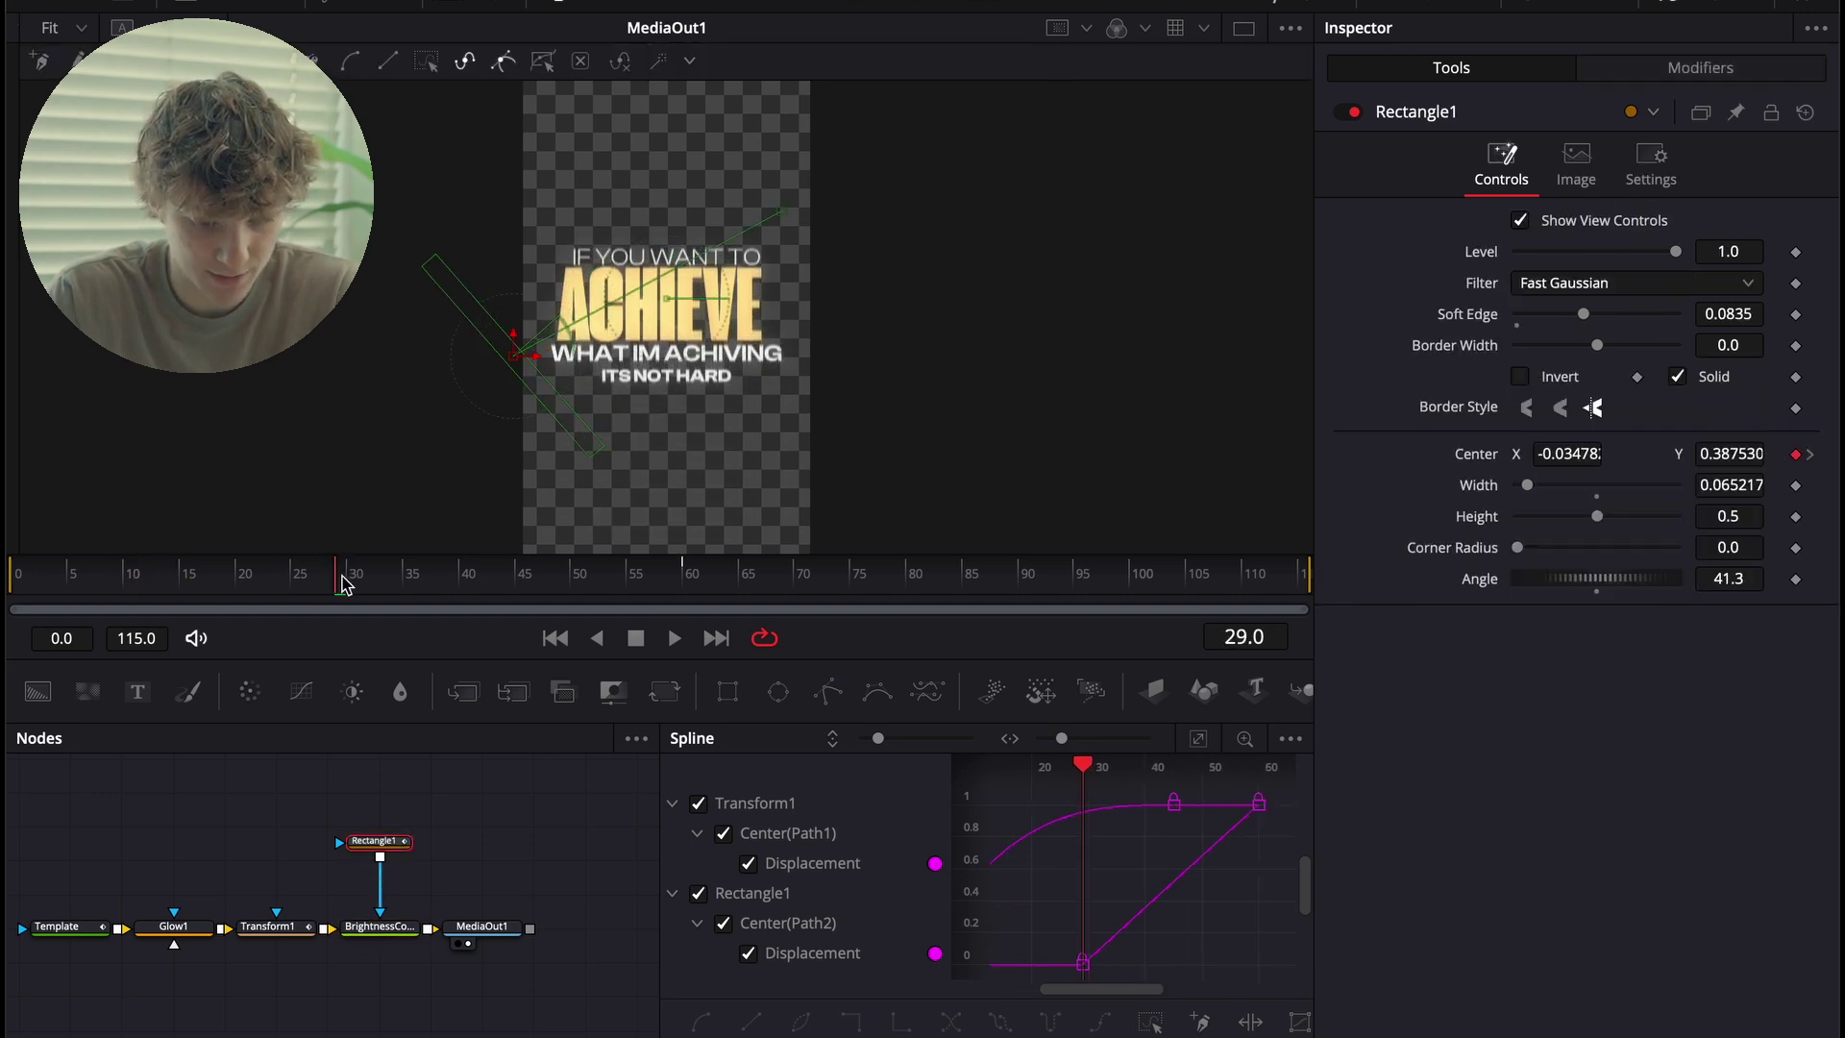
left_click_drag(516, 358, 438, 396)
left_click_drag(337, 570, 33, 584)
key("space")
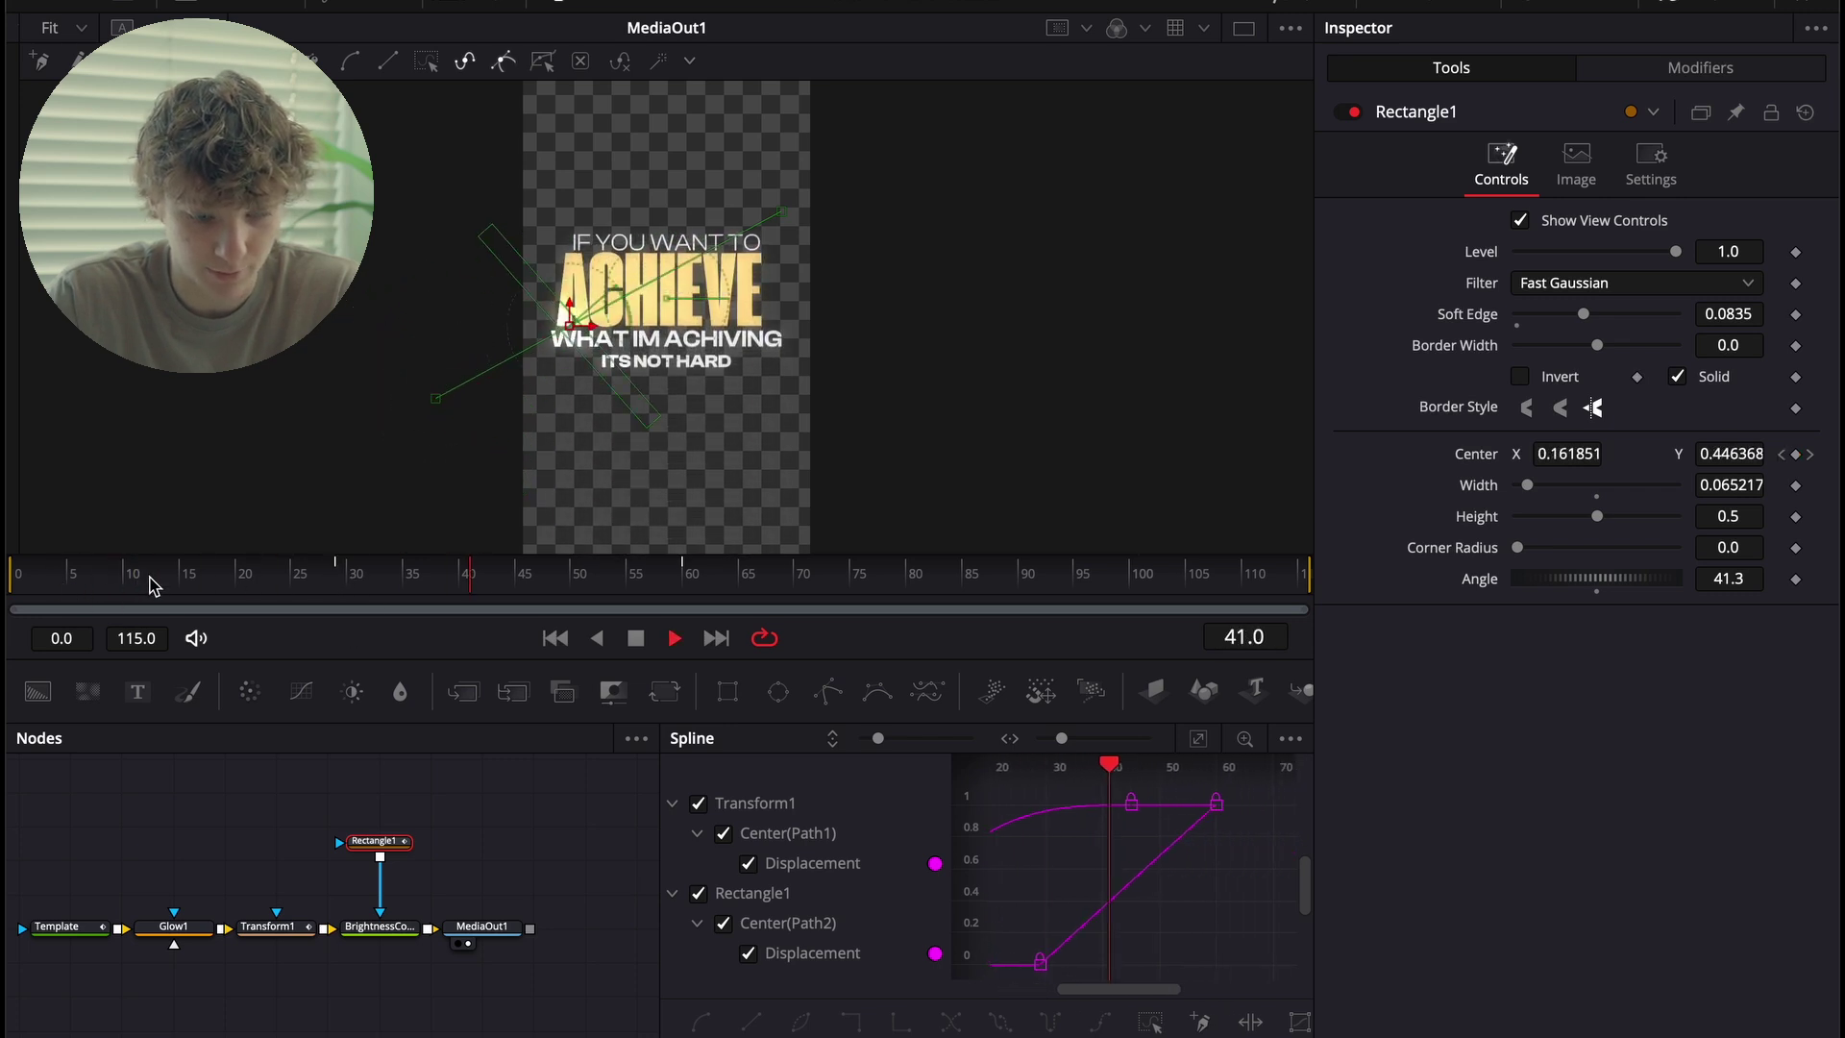
key("space")
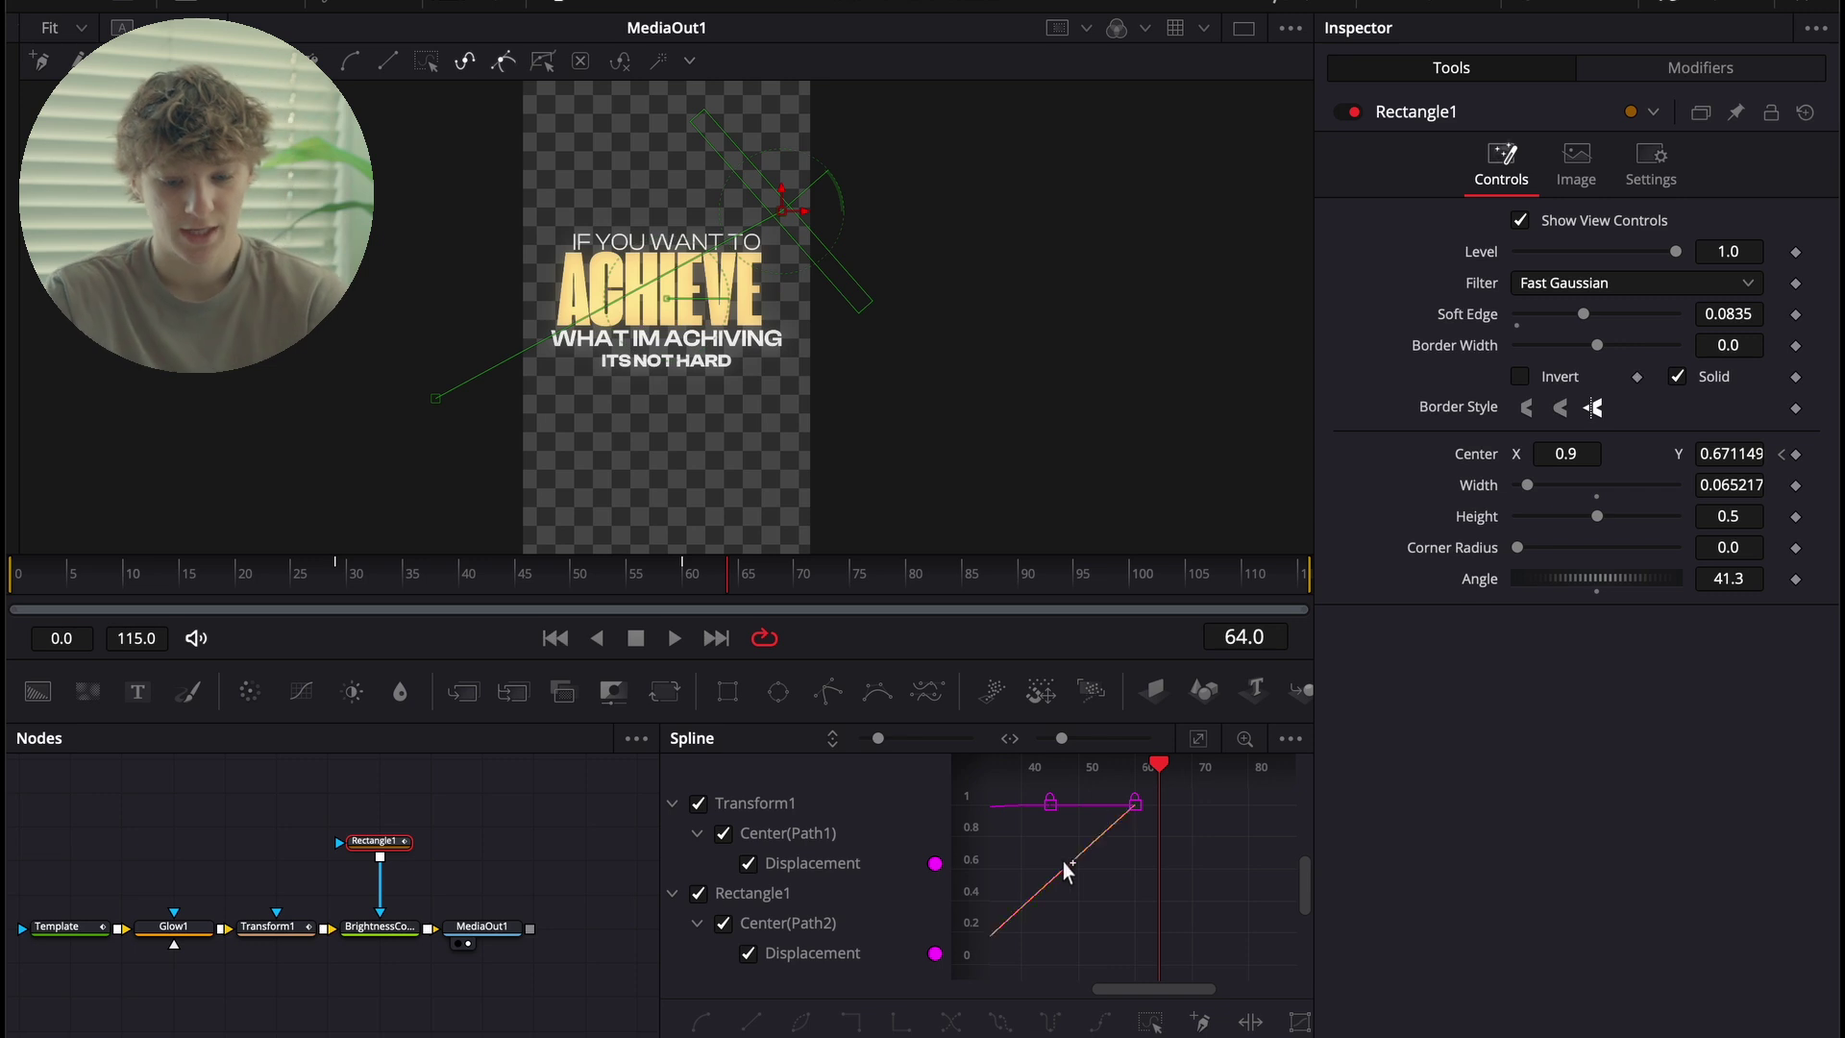
Return to the Edit page and play the animated title over the footage from 01:00:45:14.
key("shift+4")
left_click(1245, 727)
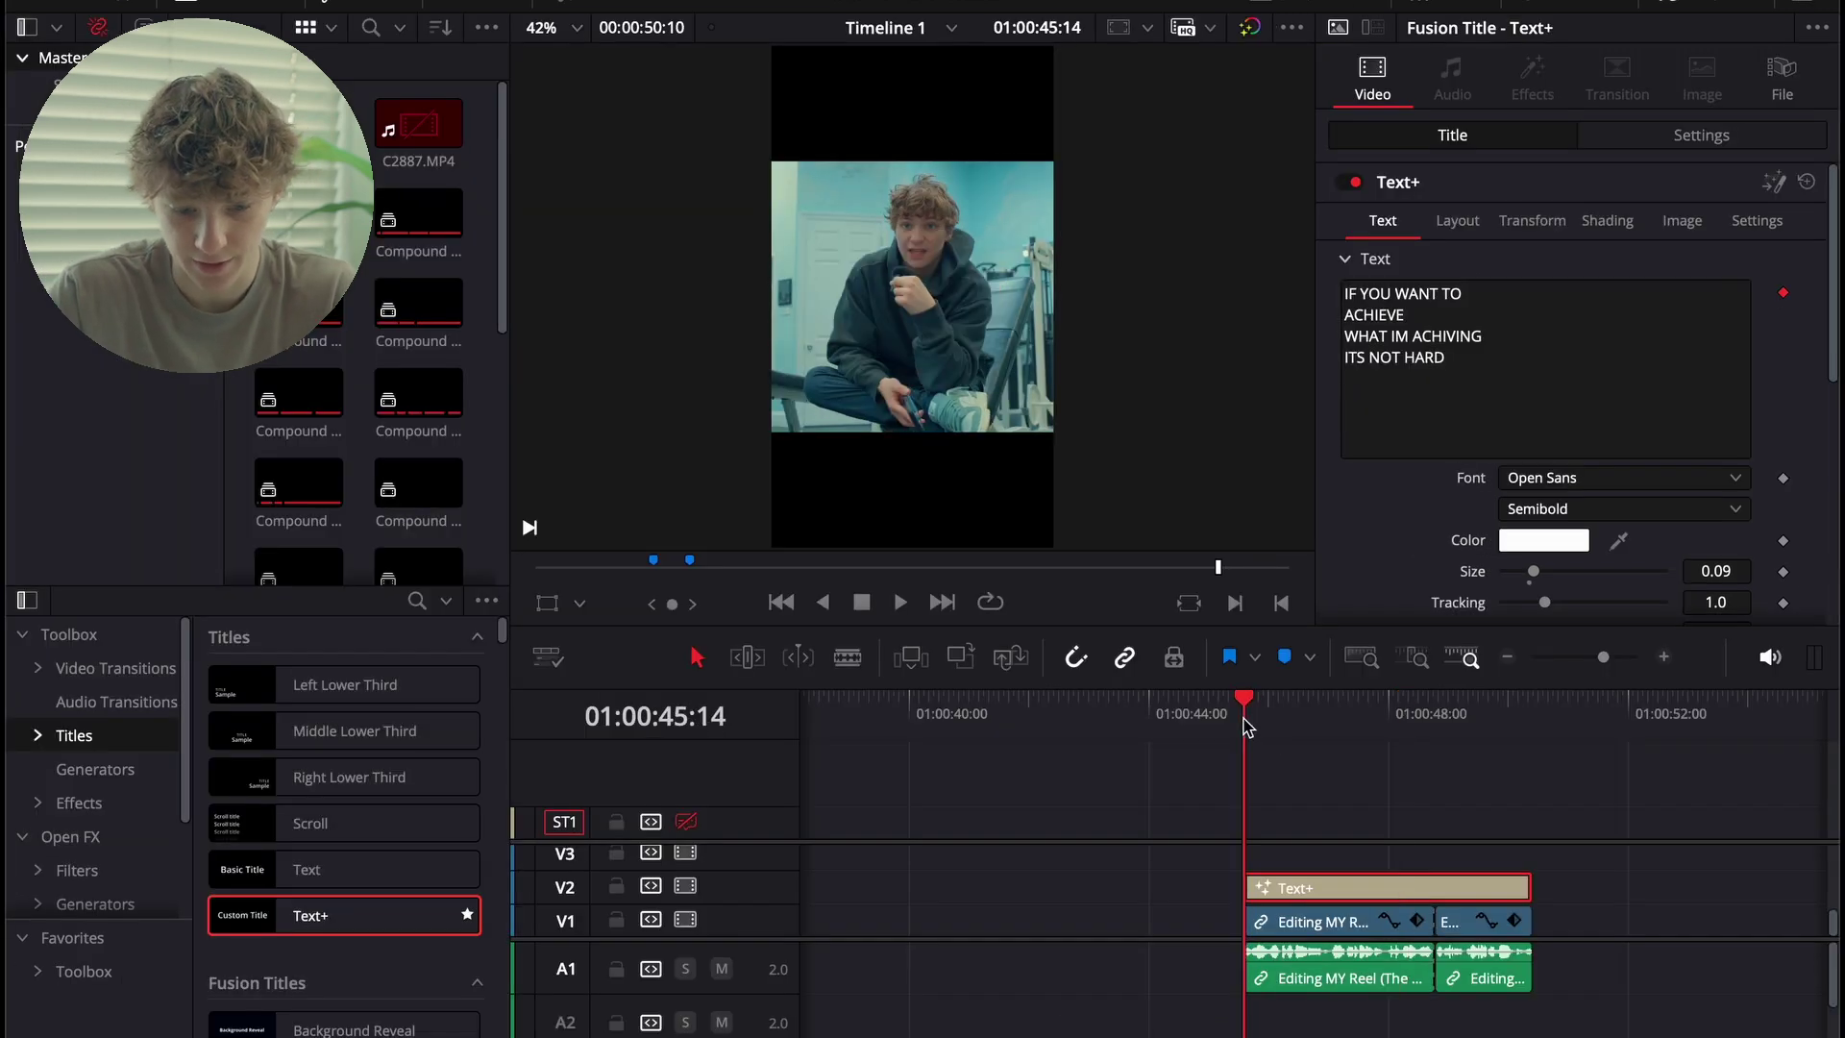
key("space")
left_click(1183, 890)
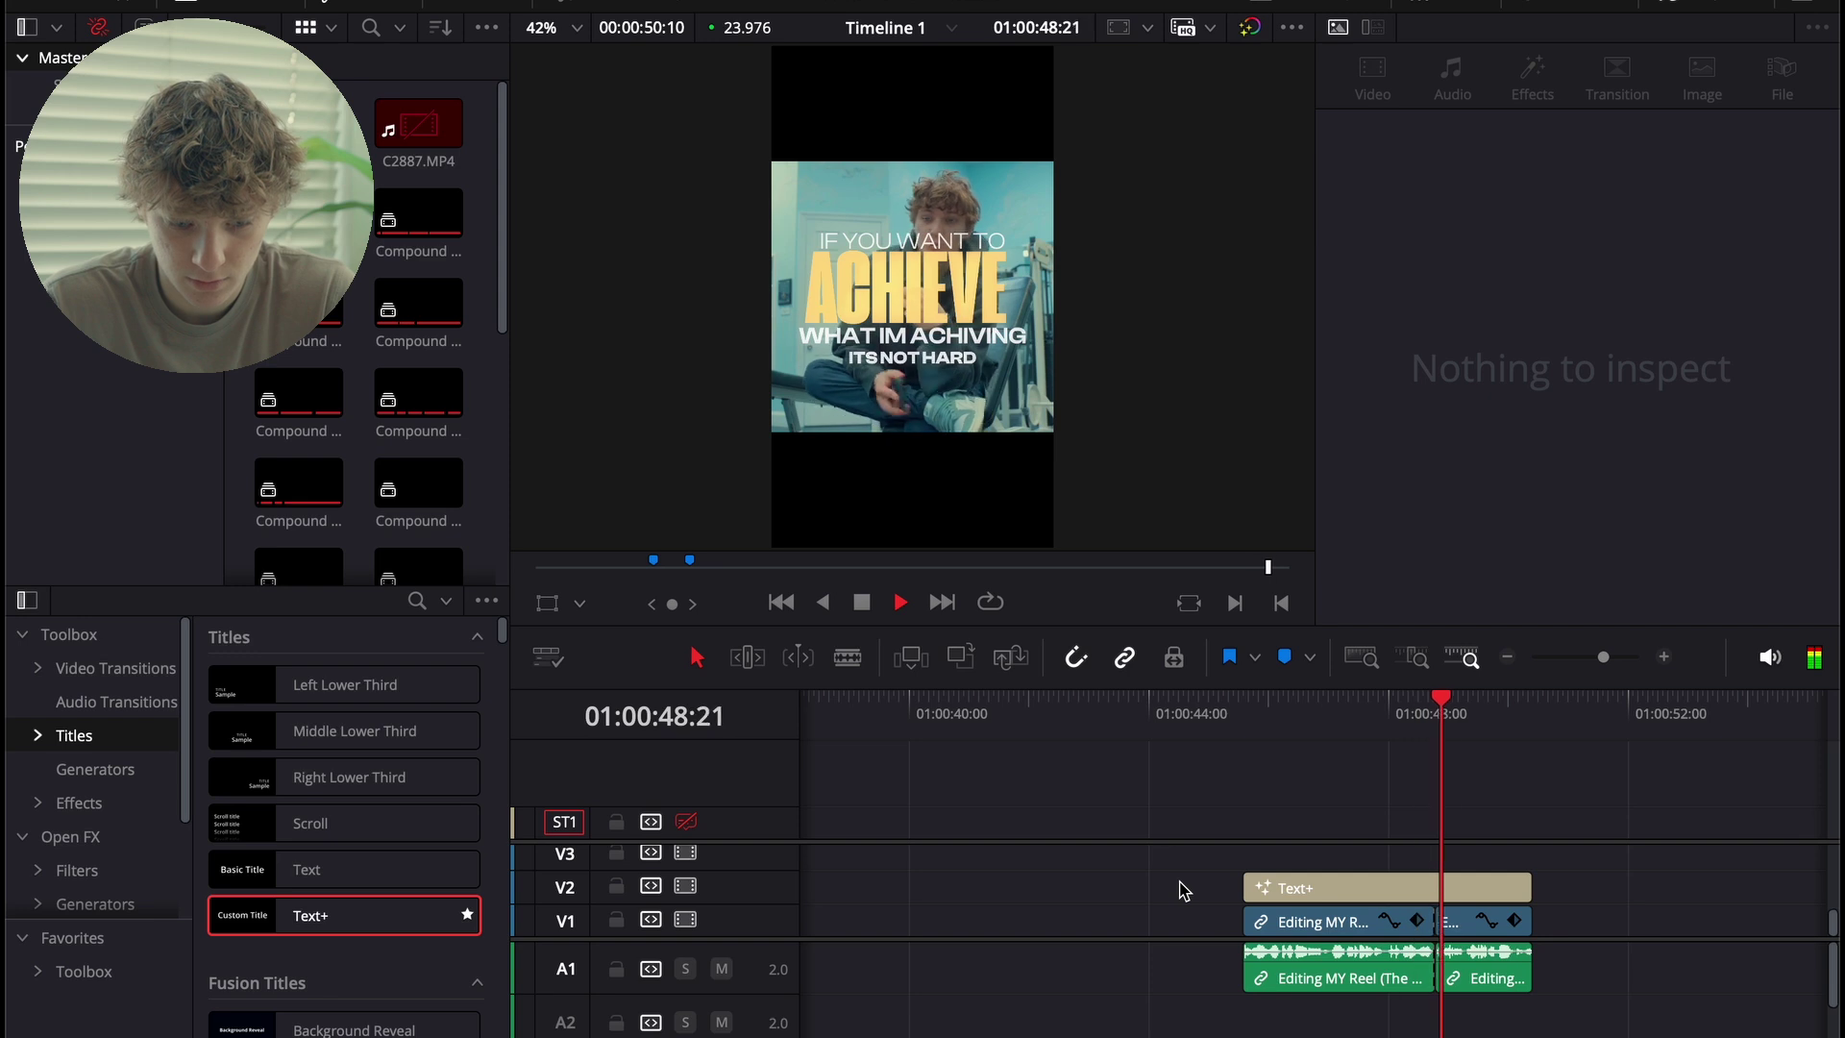
left_click_drag(1262, 708, 1249, 708)
key("space")
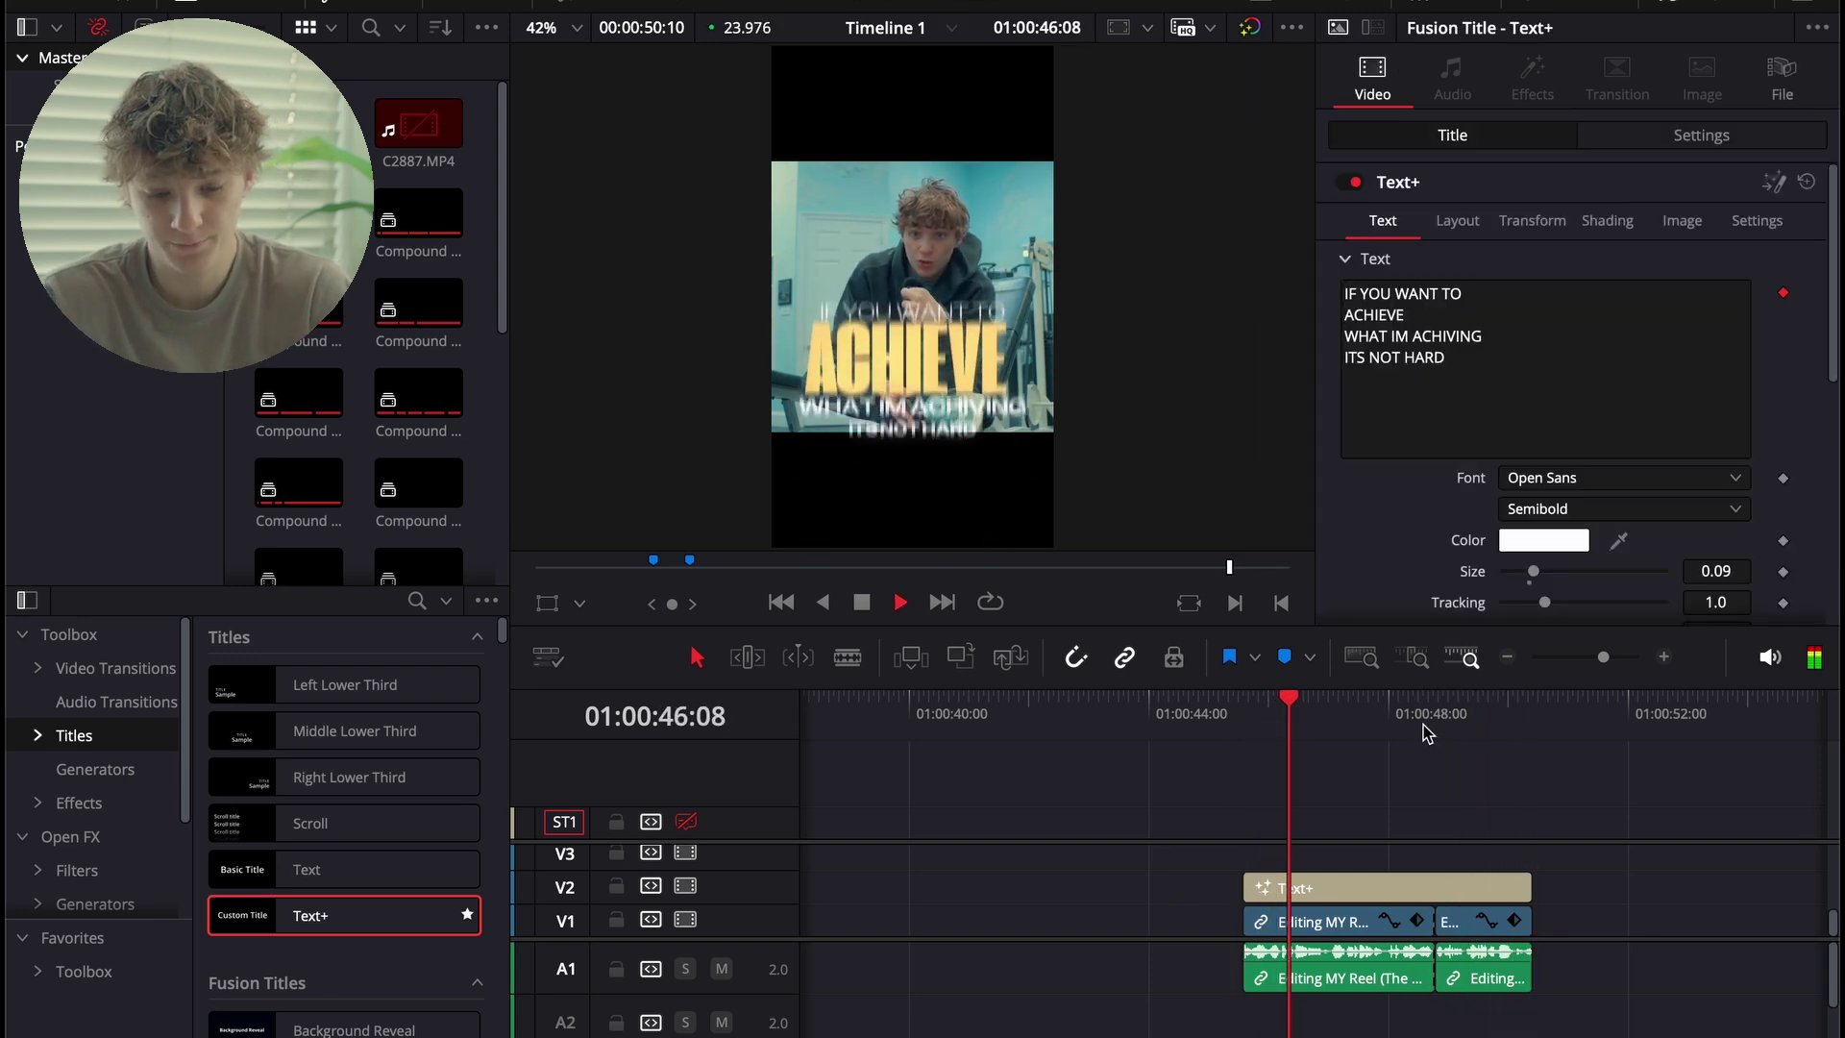
left_click(1507, 656)
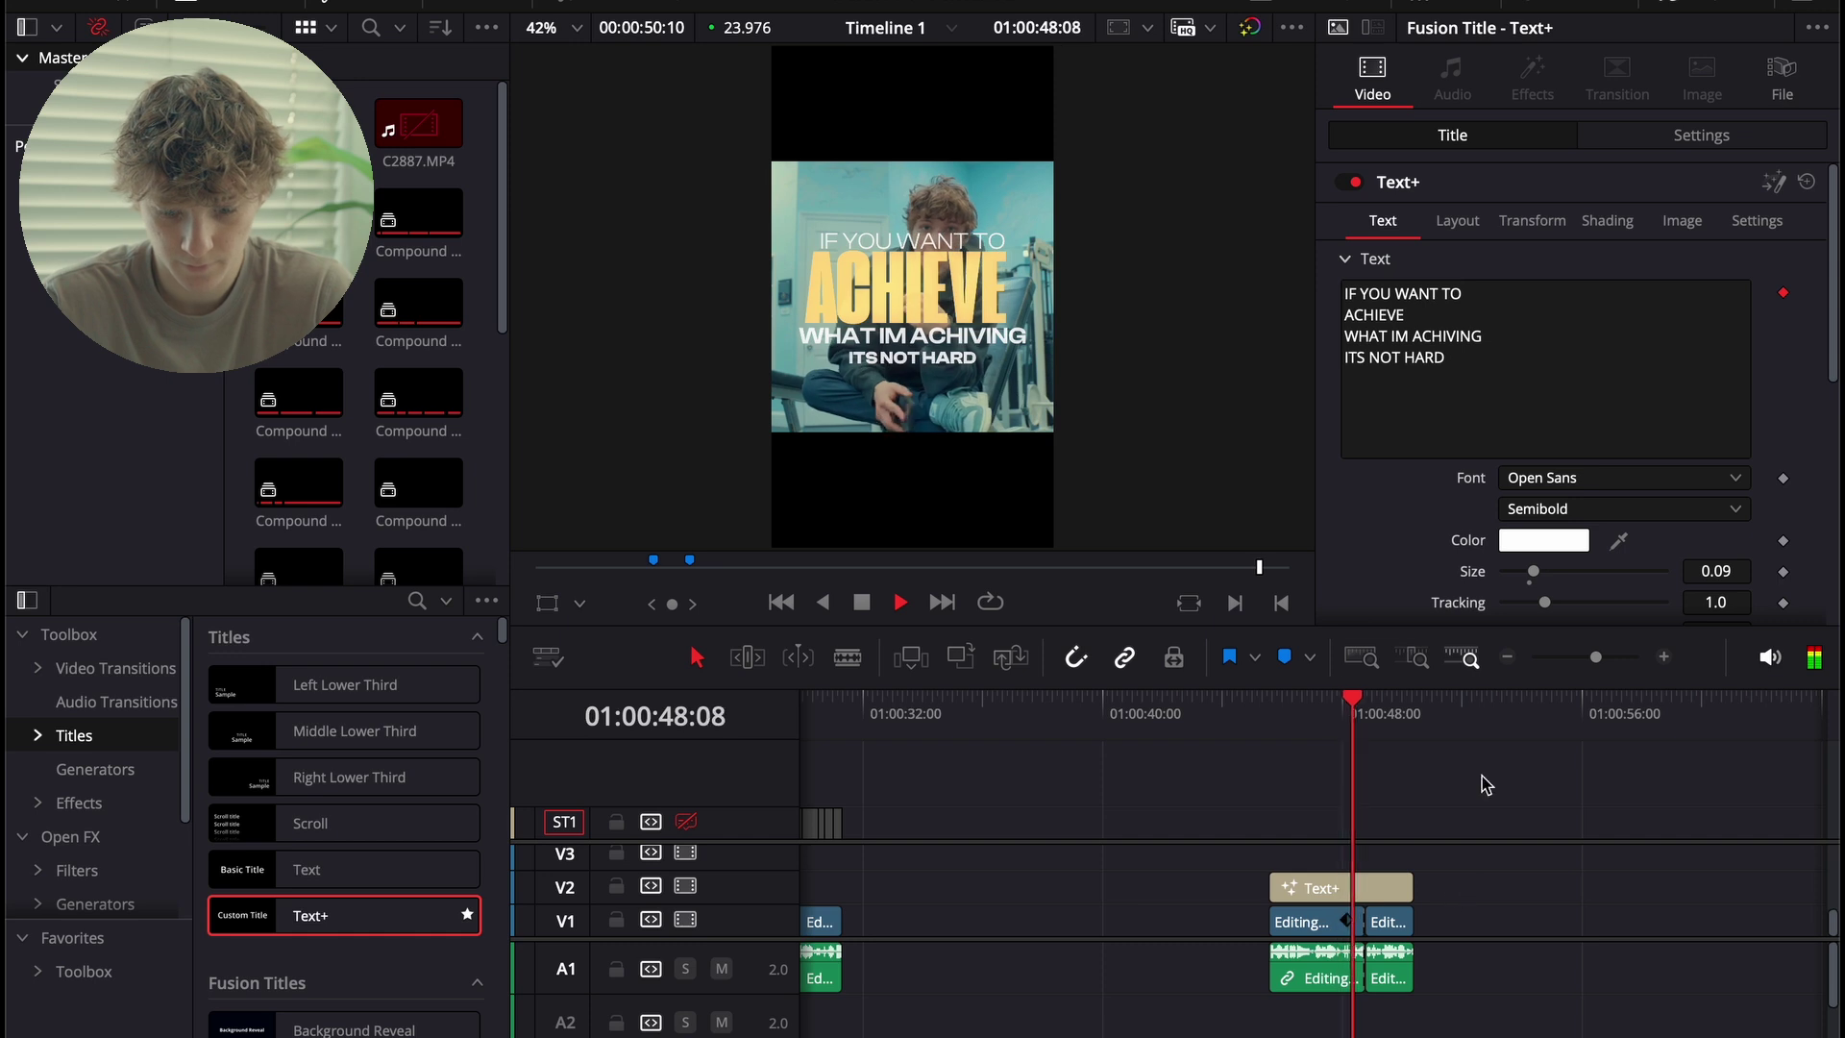
left_click(1507, 658)
left_click(1508, 658)
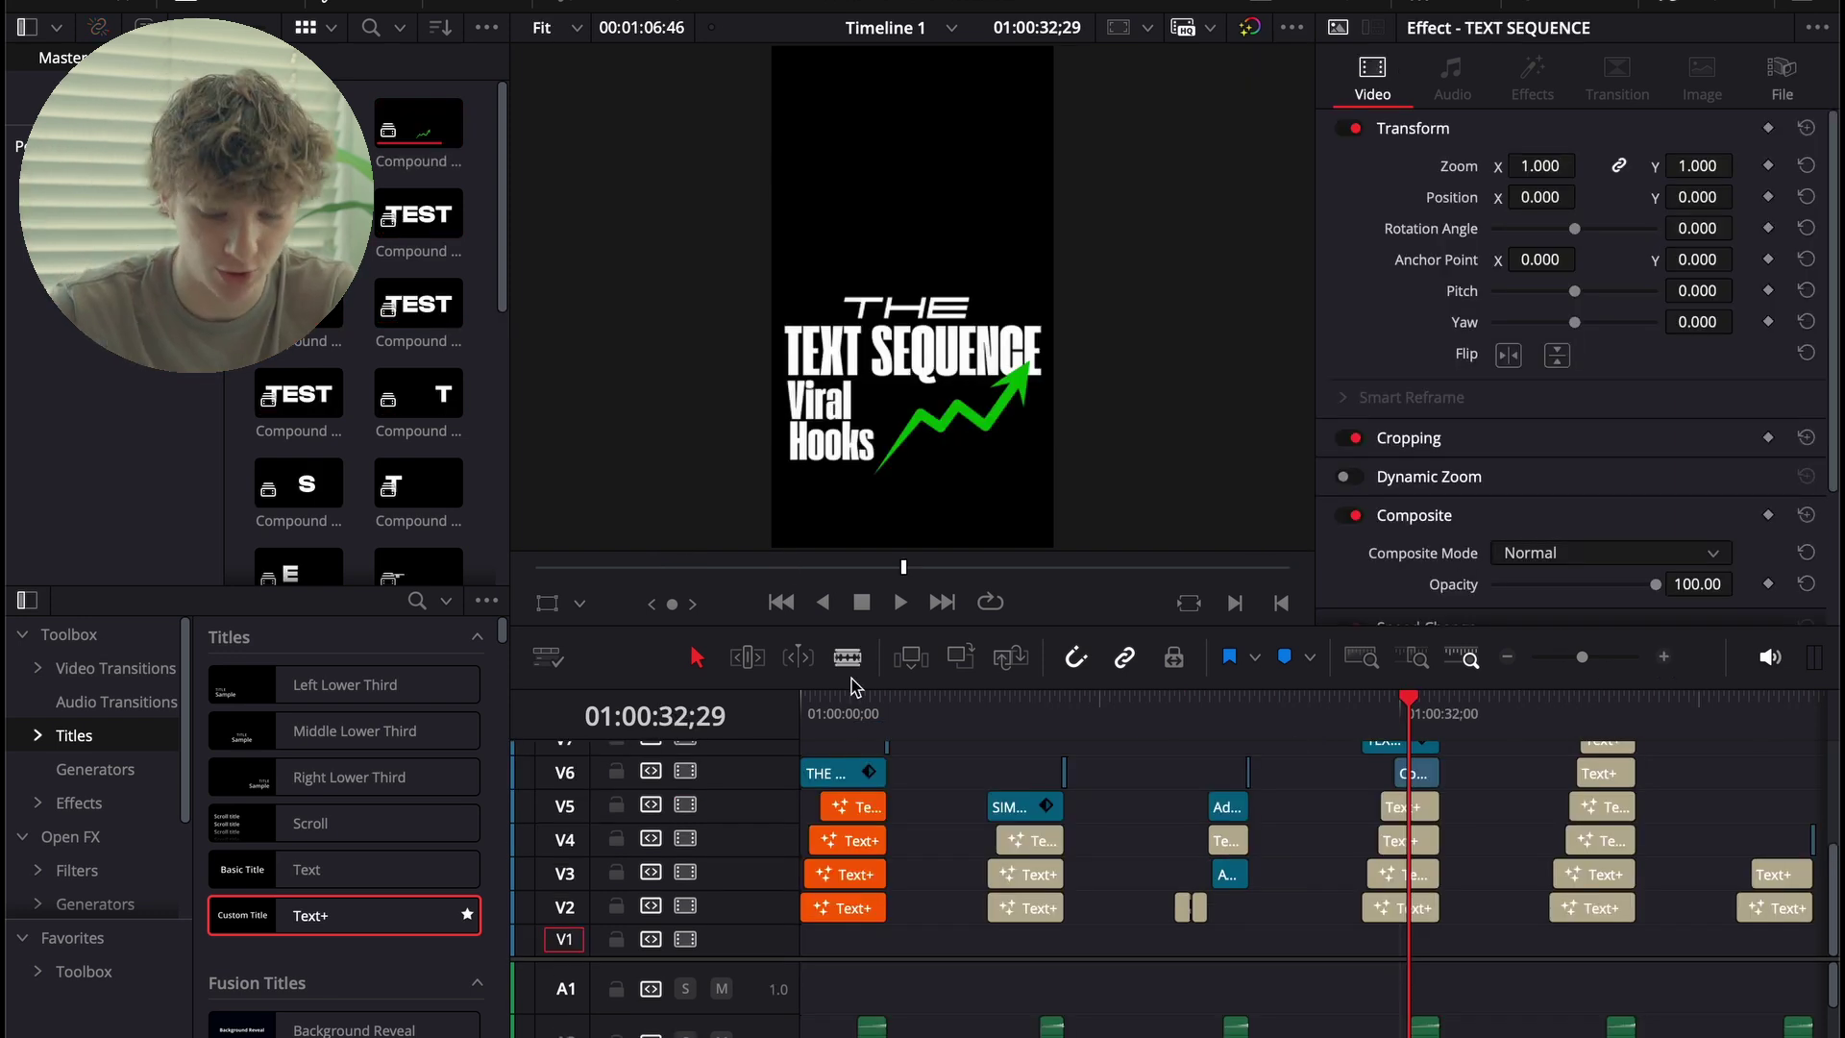
Preview THE STACK HOOK title template from the timeline start and inspect its V5 Text+ clip.
key("Home")
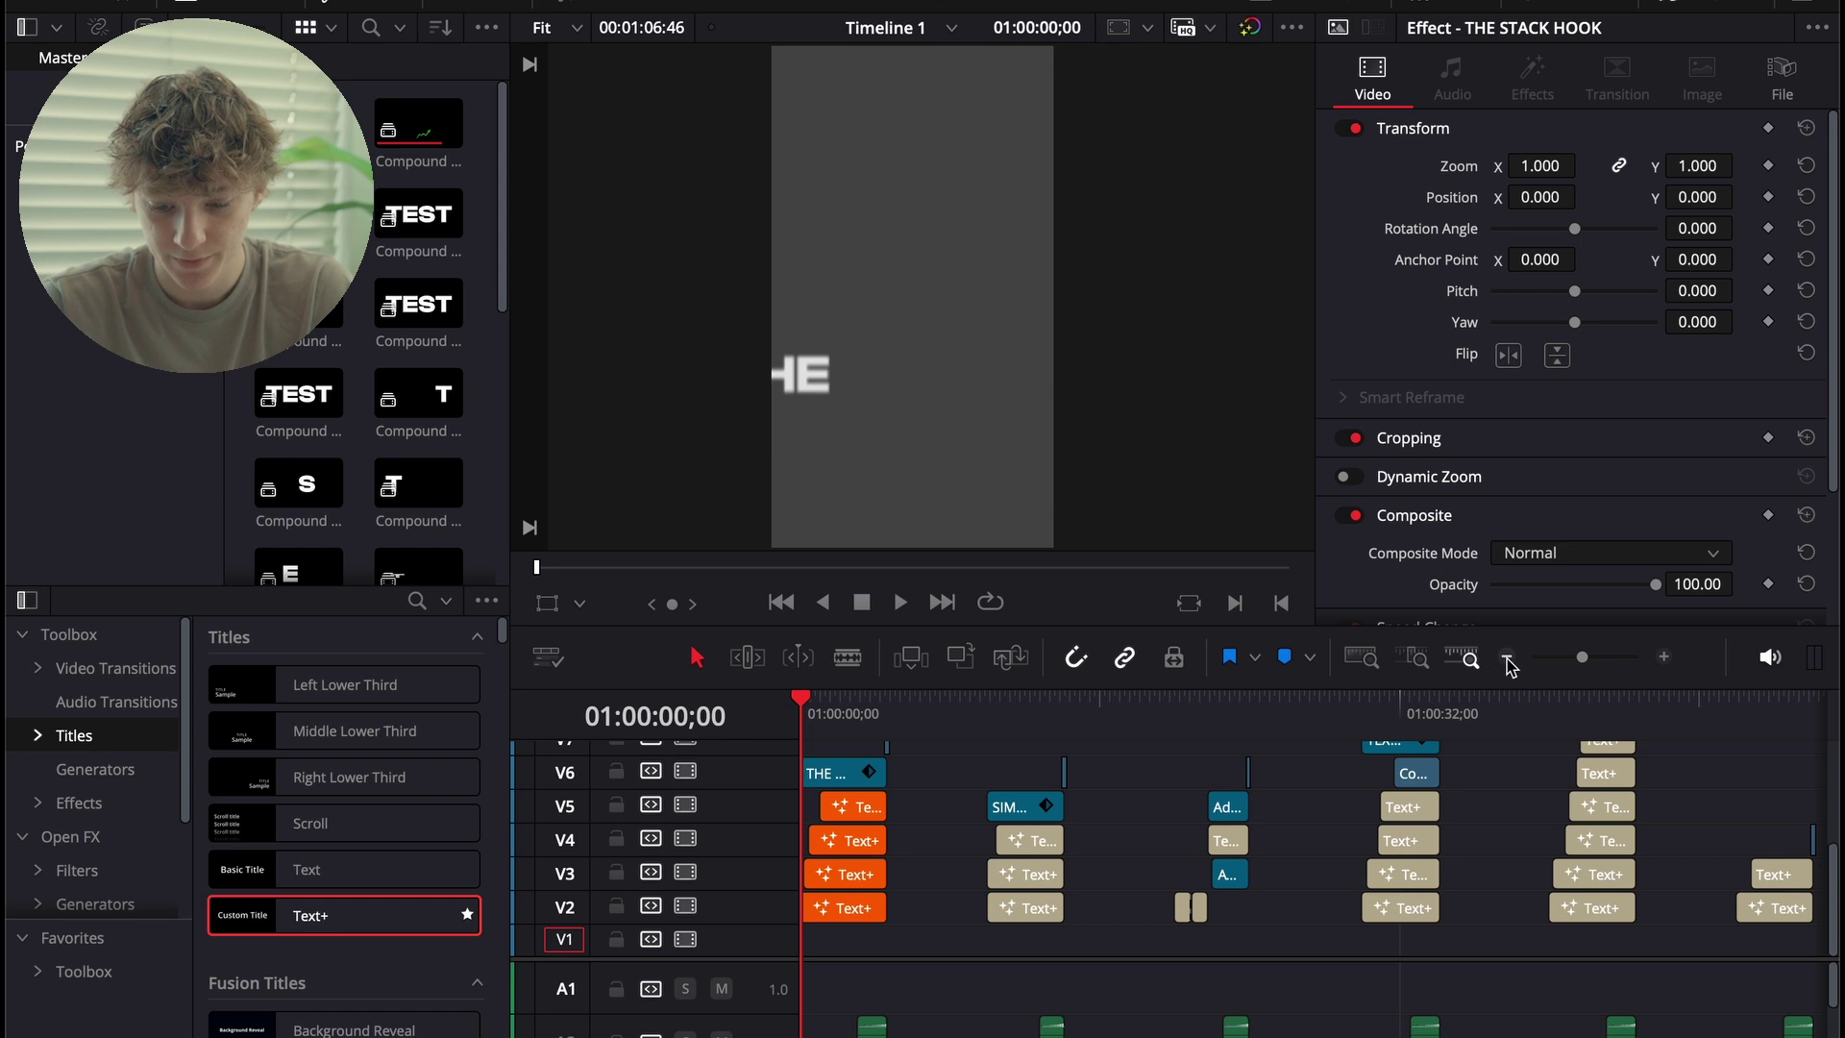
left_click(1507, 661)
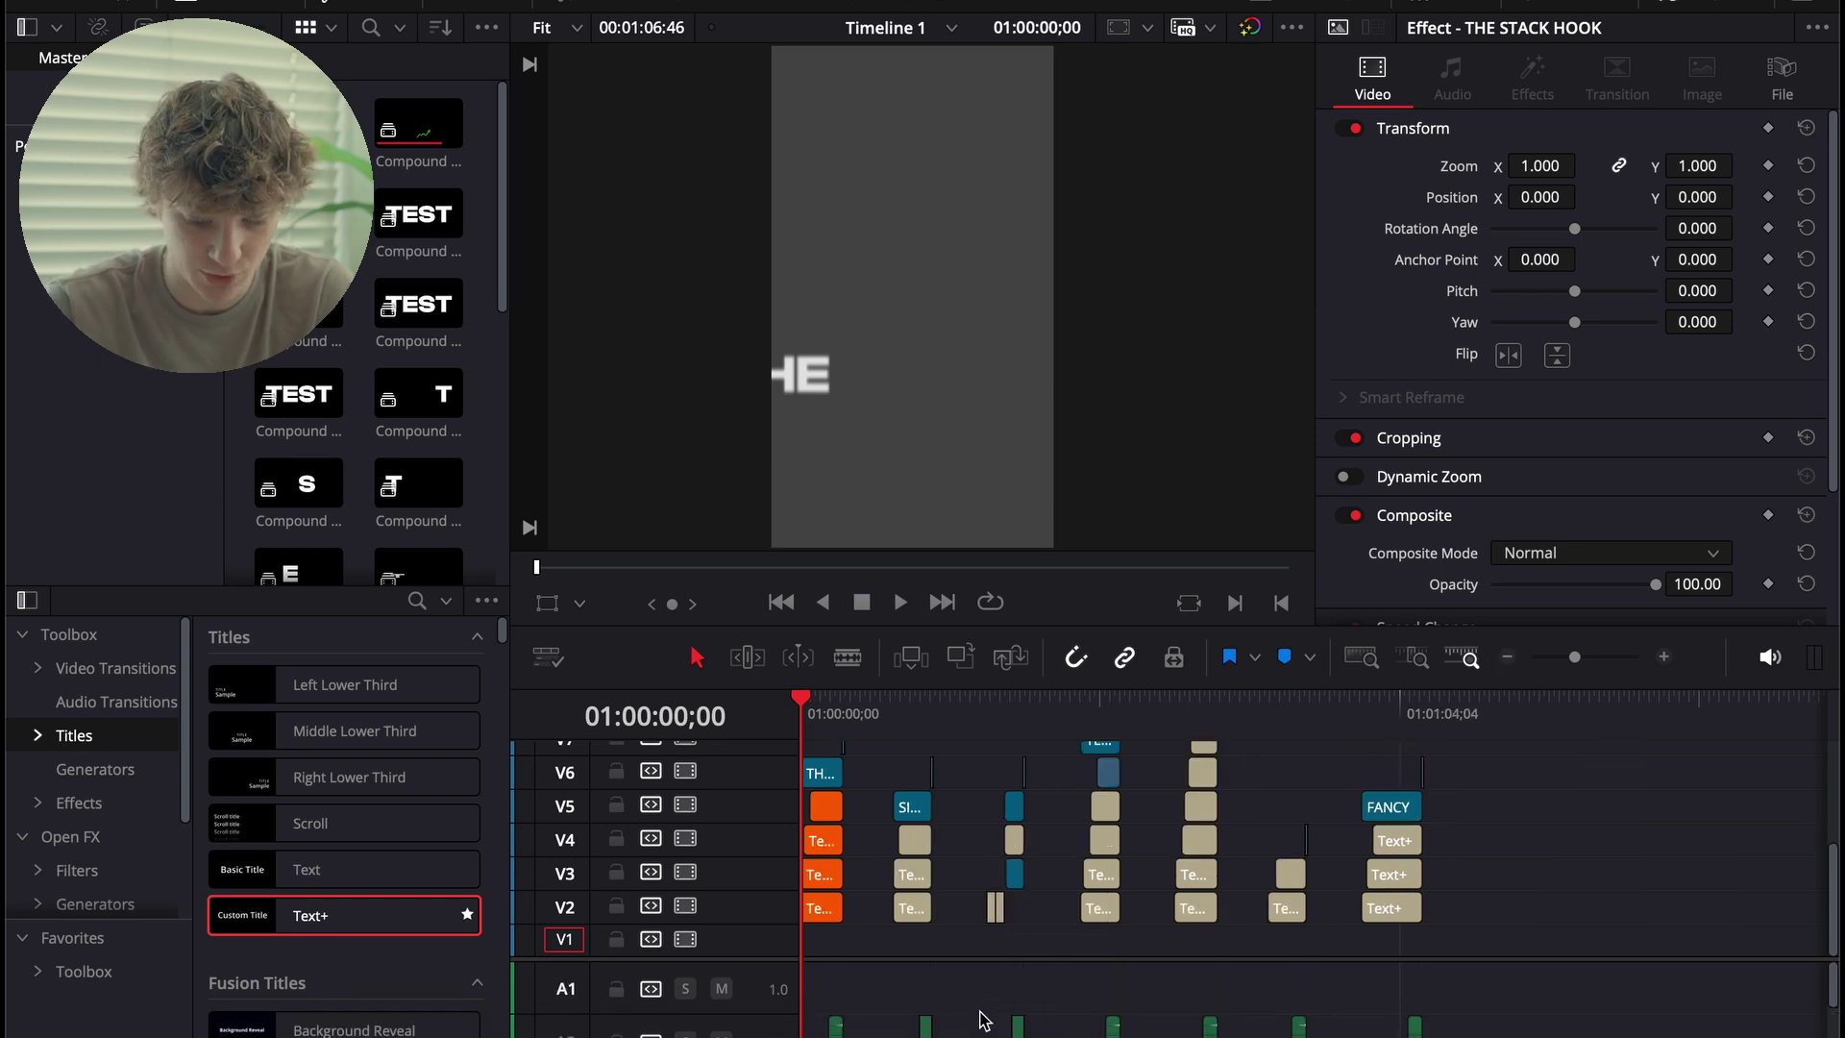
left_click(1665, 659)
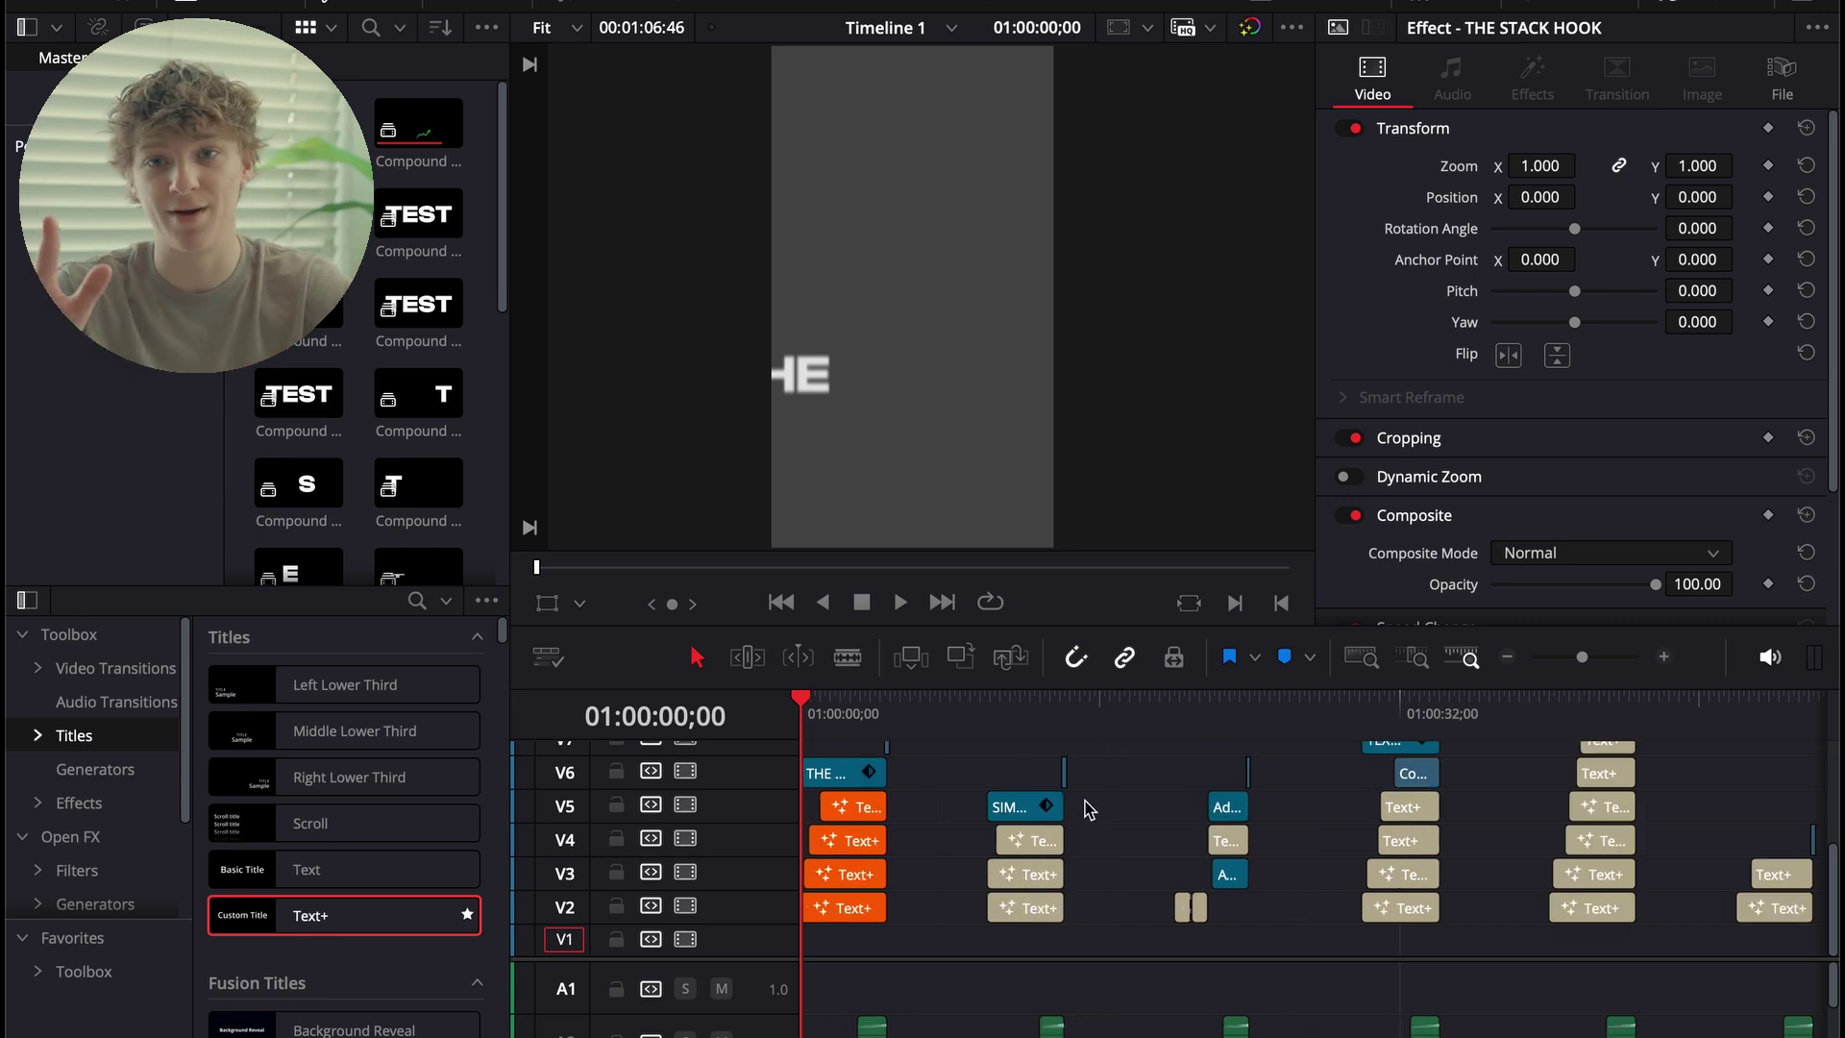
key("space")
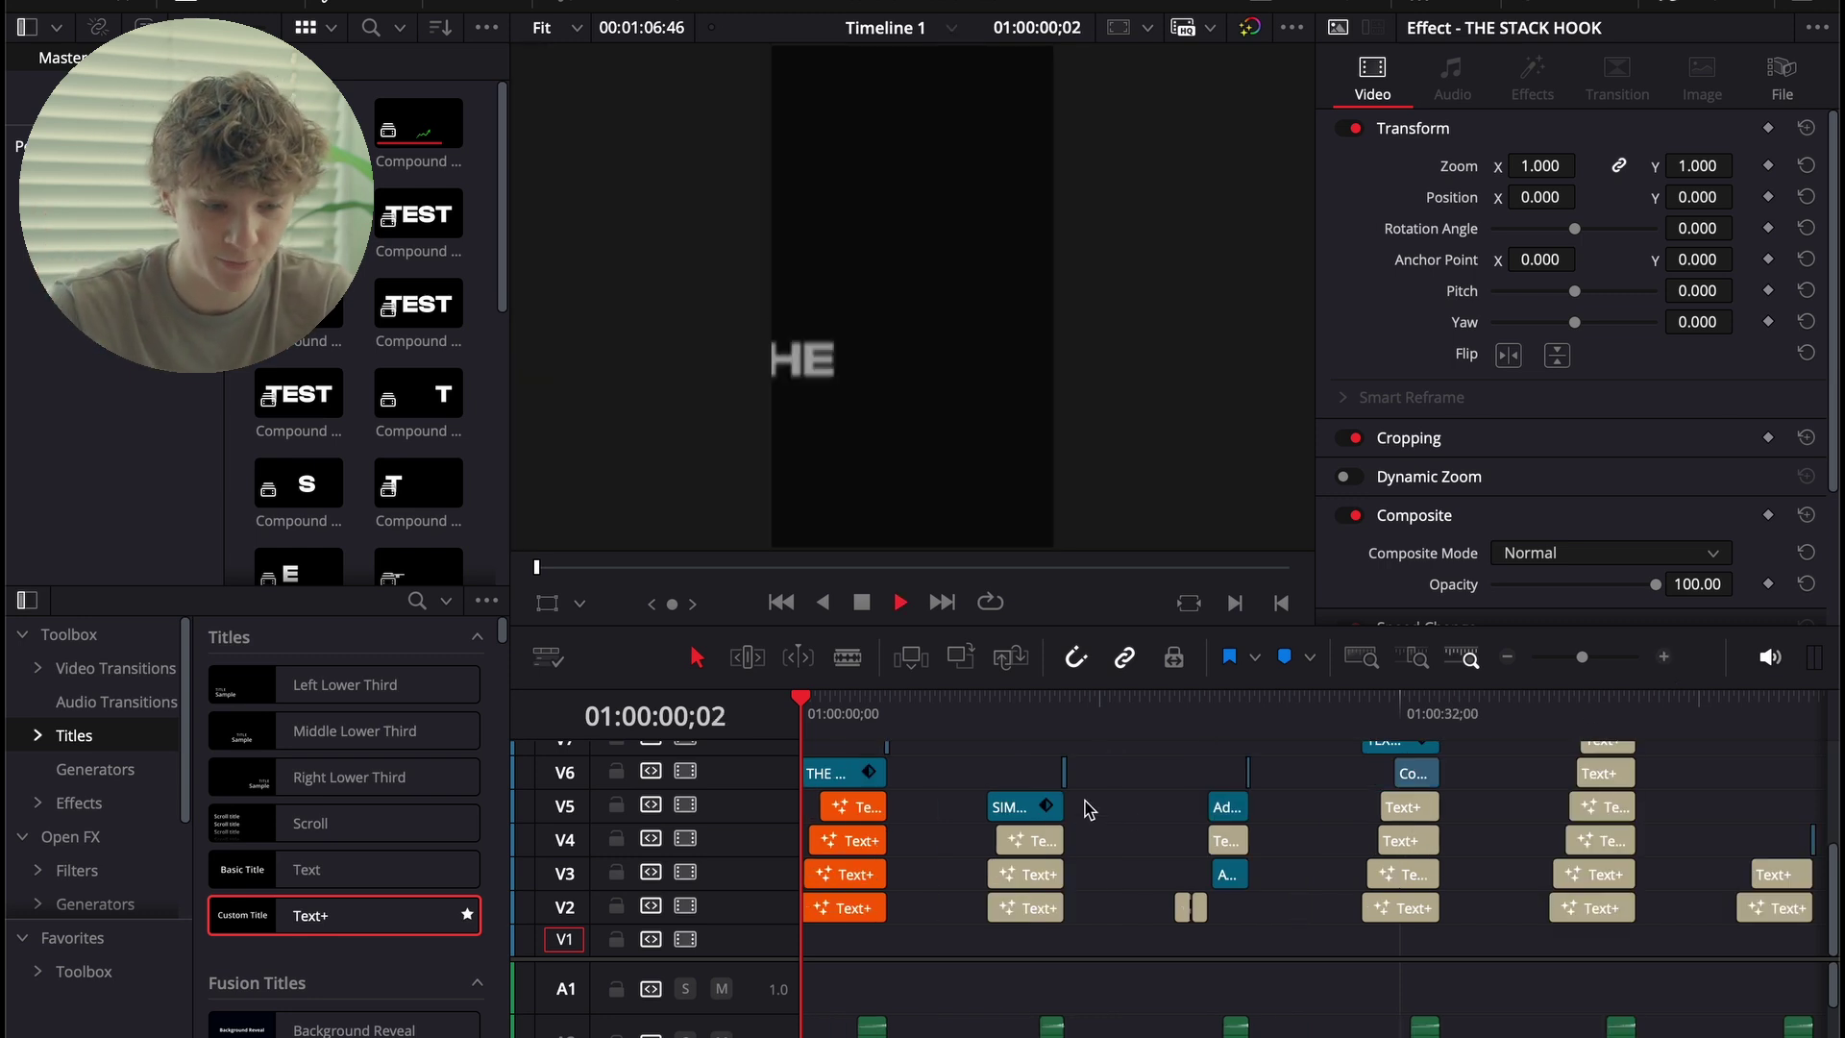
key("space")
left_click(868, 810)
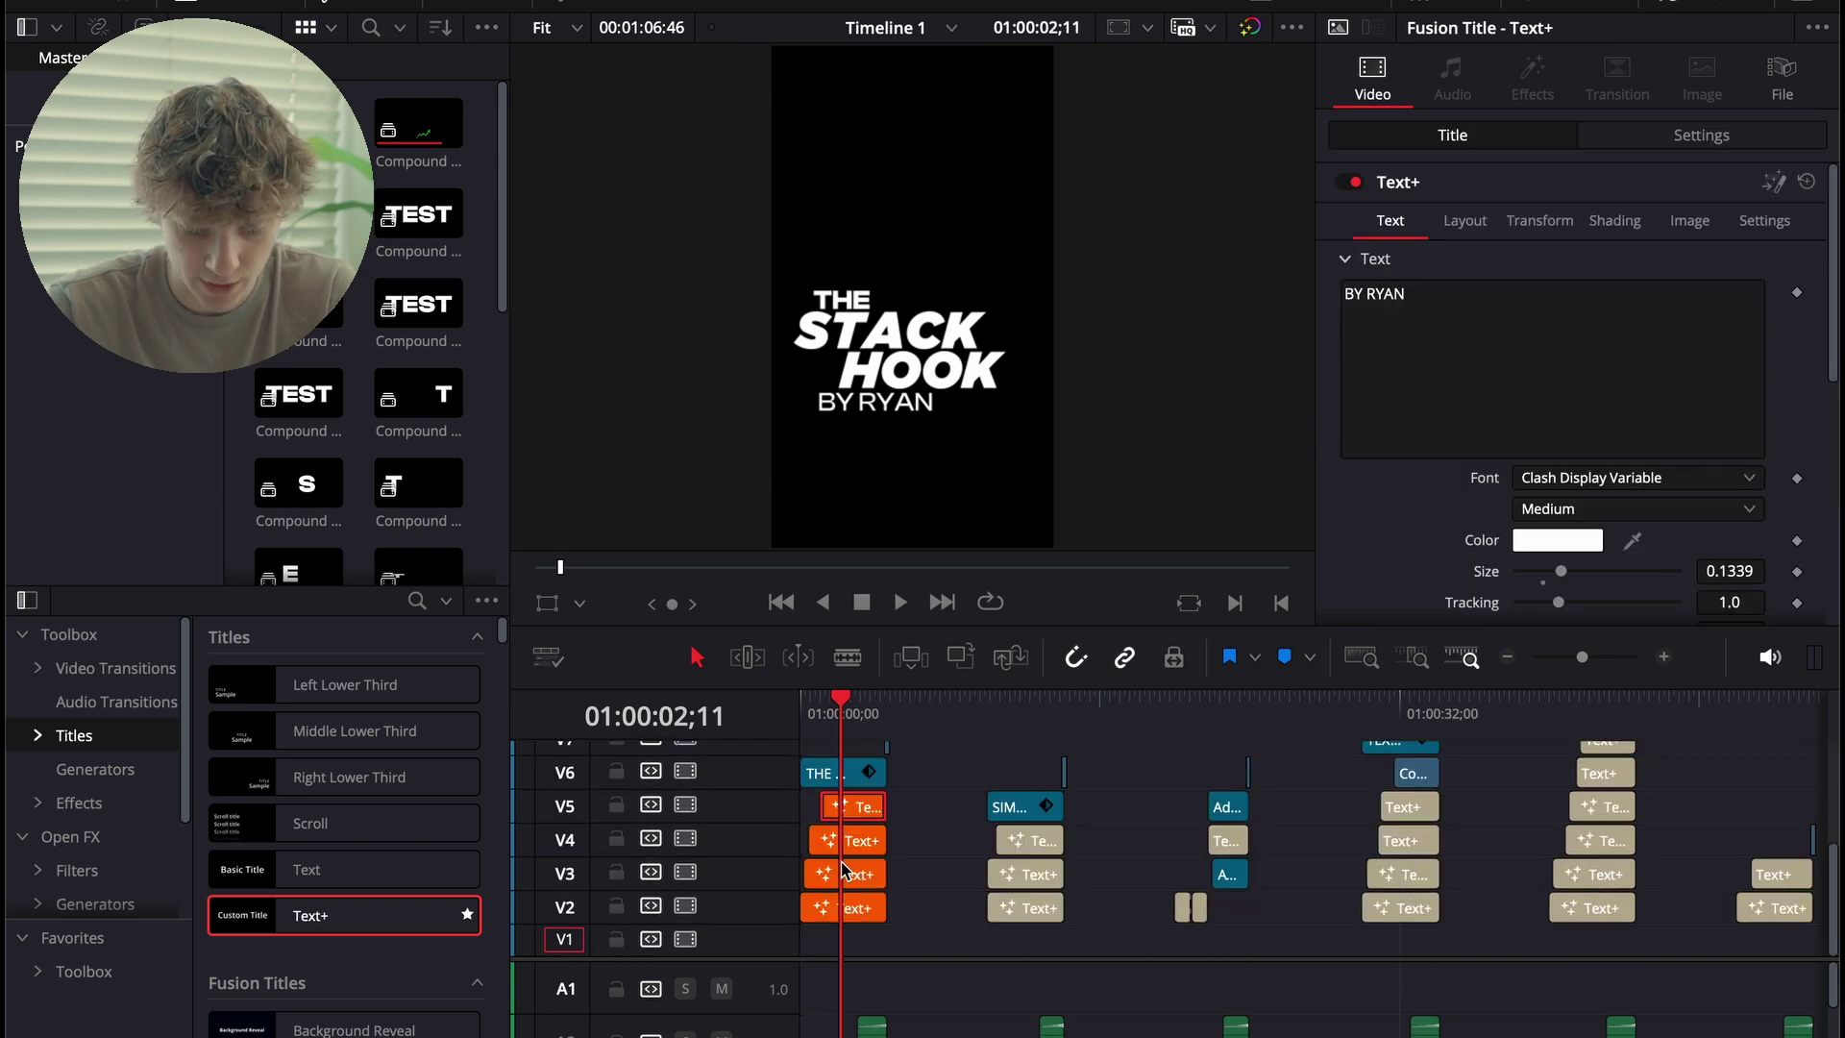
scroll(924, 1026, "down", 1)
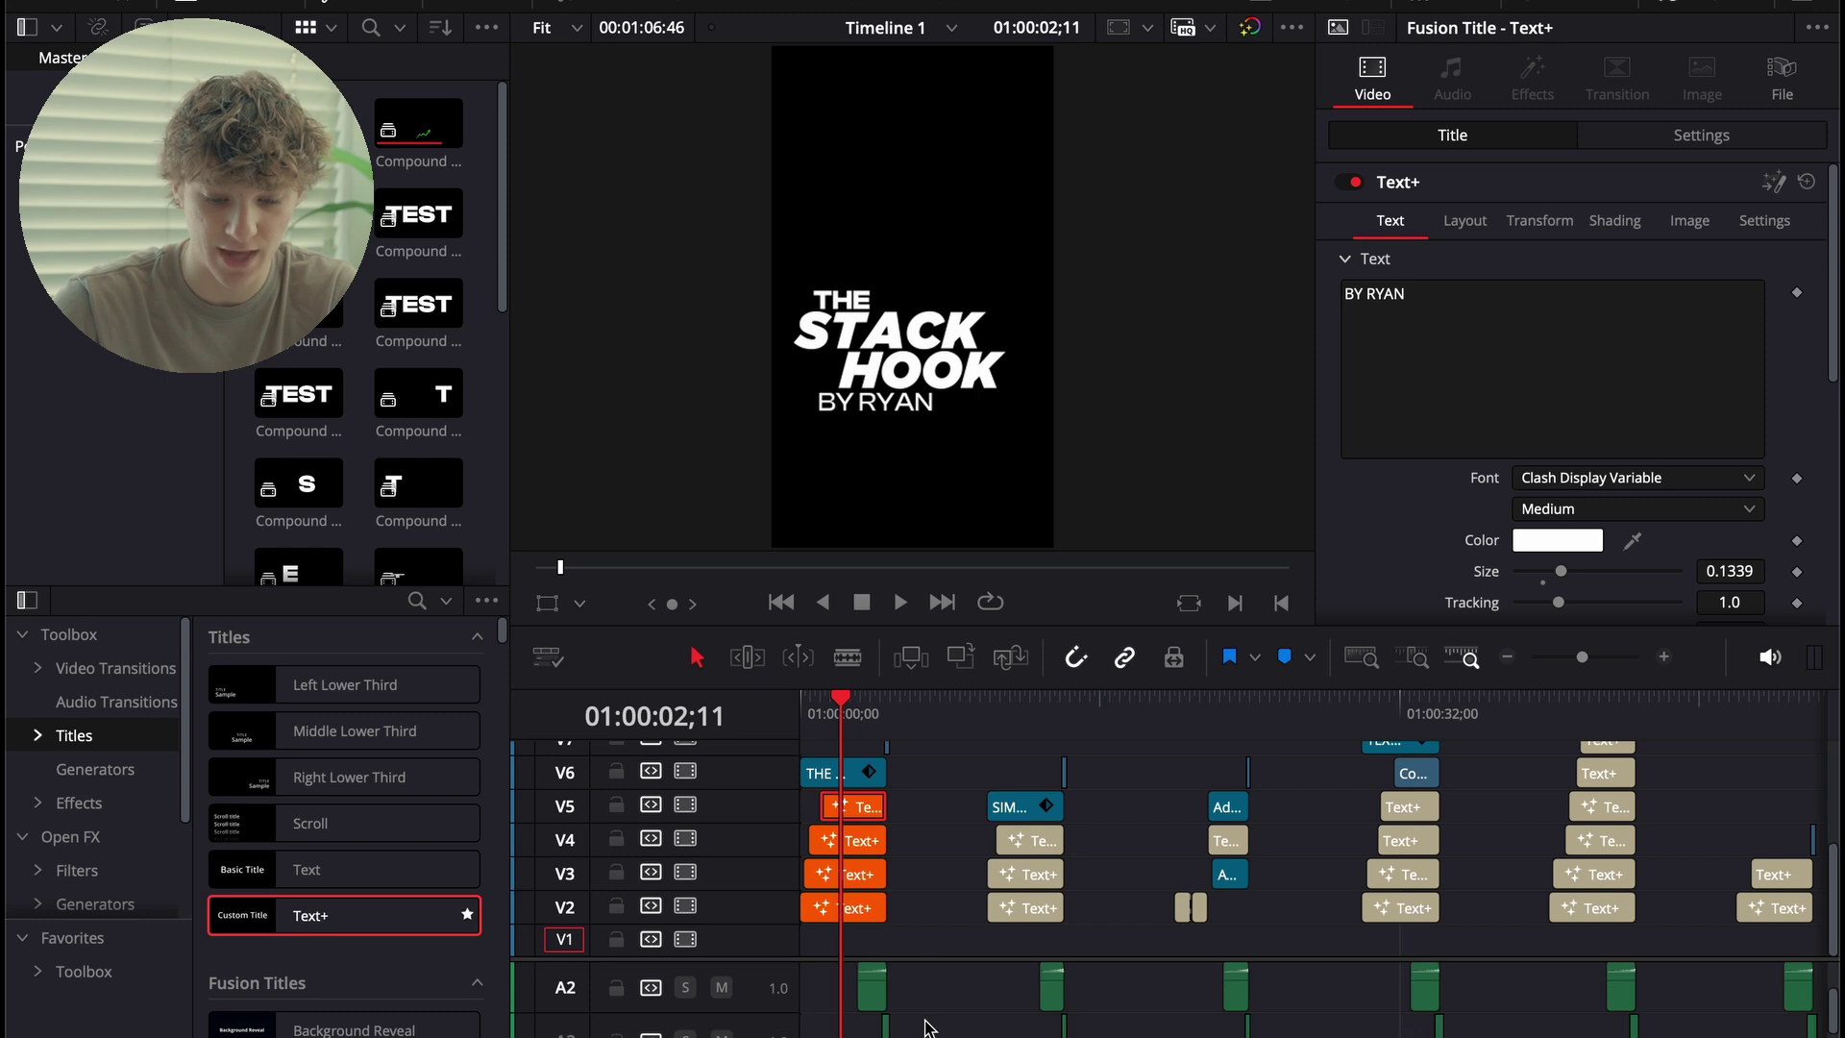
Check the transition closing the first title template and play the second template group on the timeline.
left_click(885, 711)
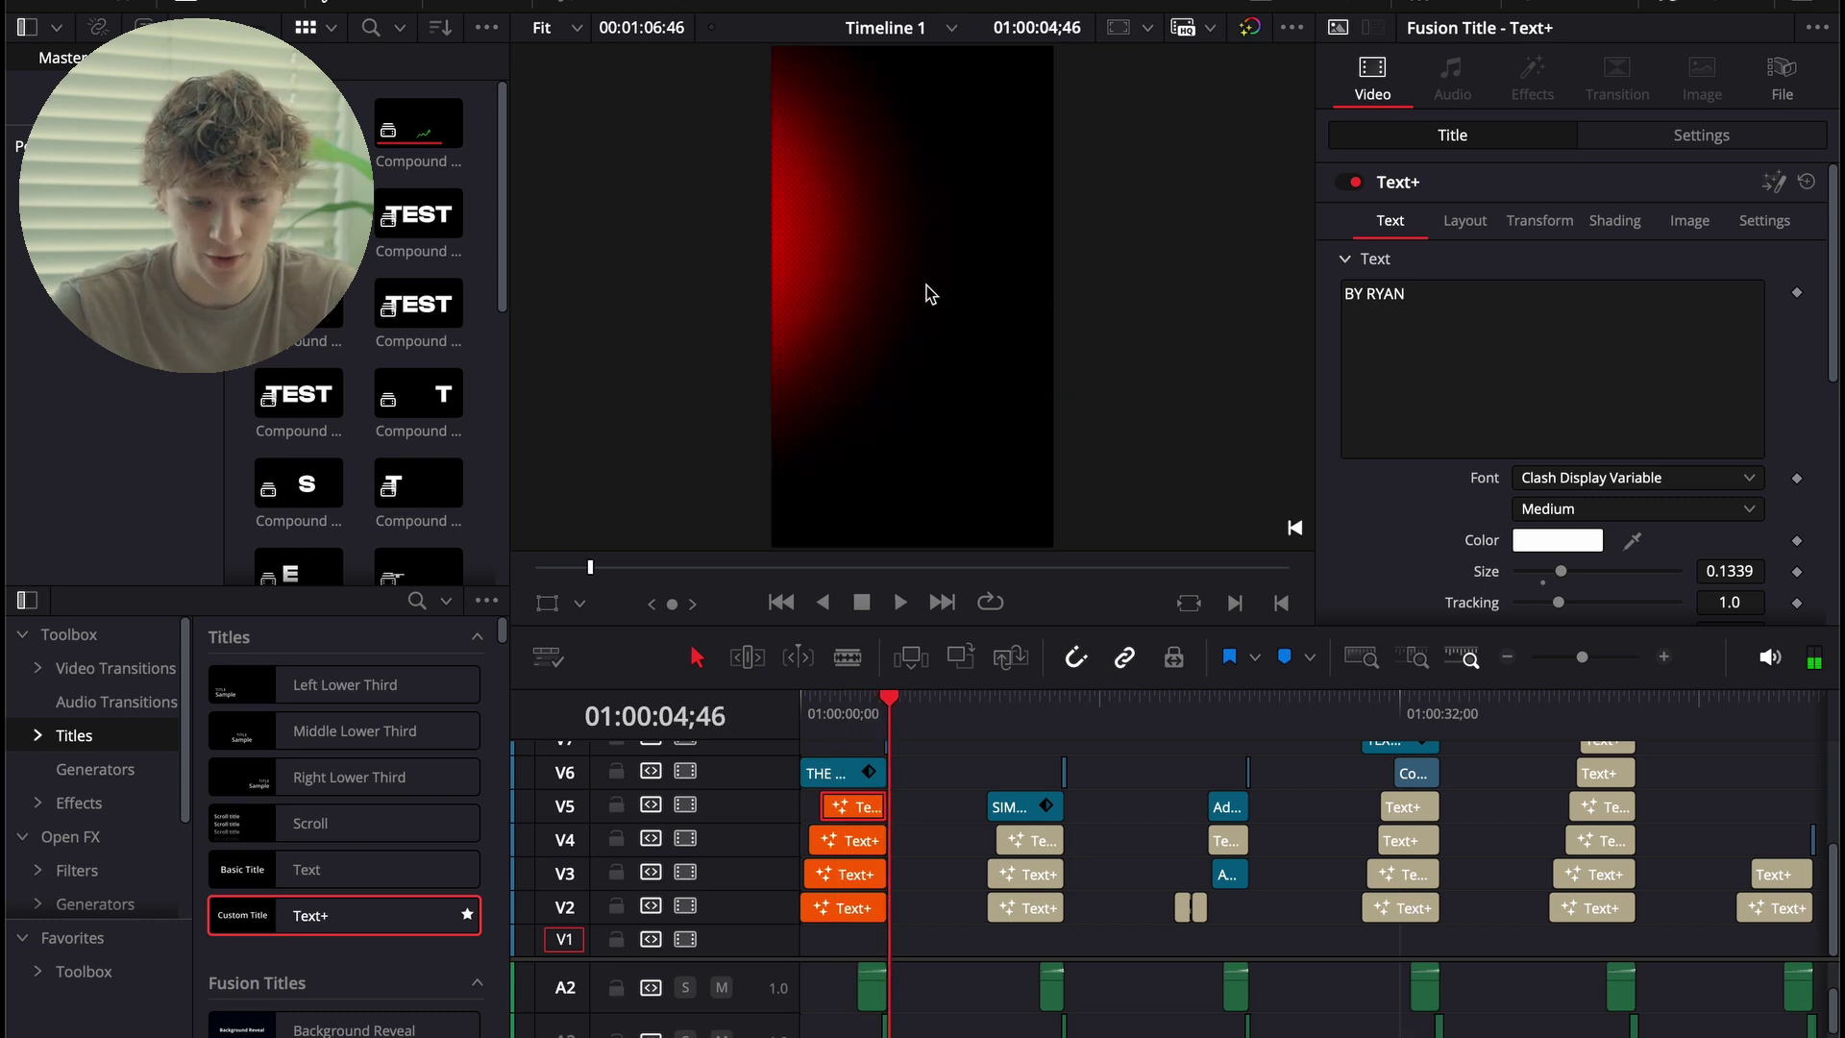
left_click(988, 716)
key("space")
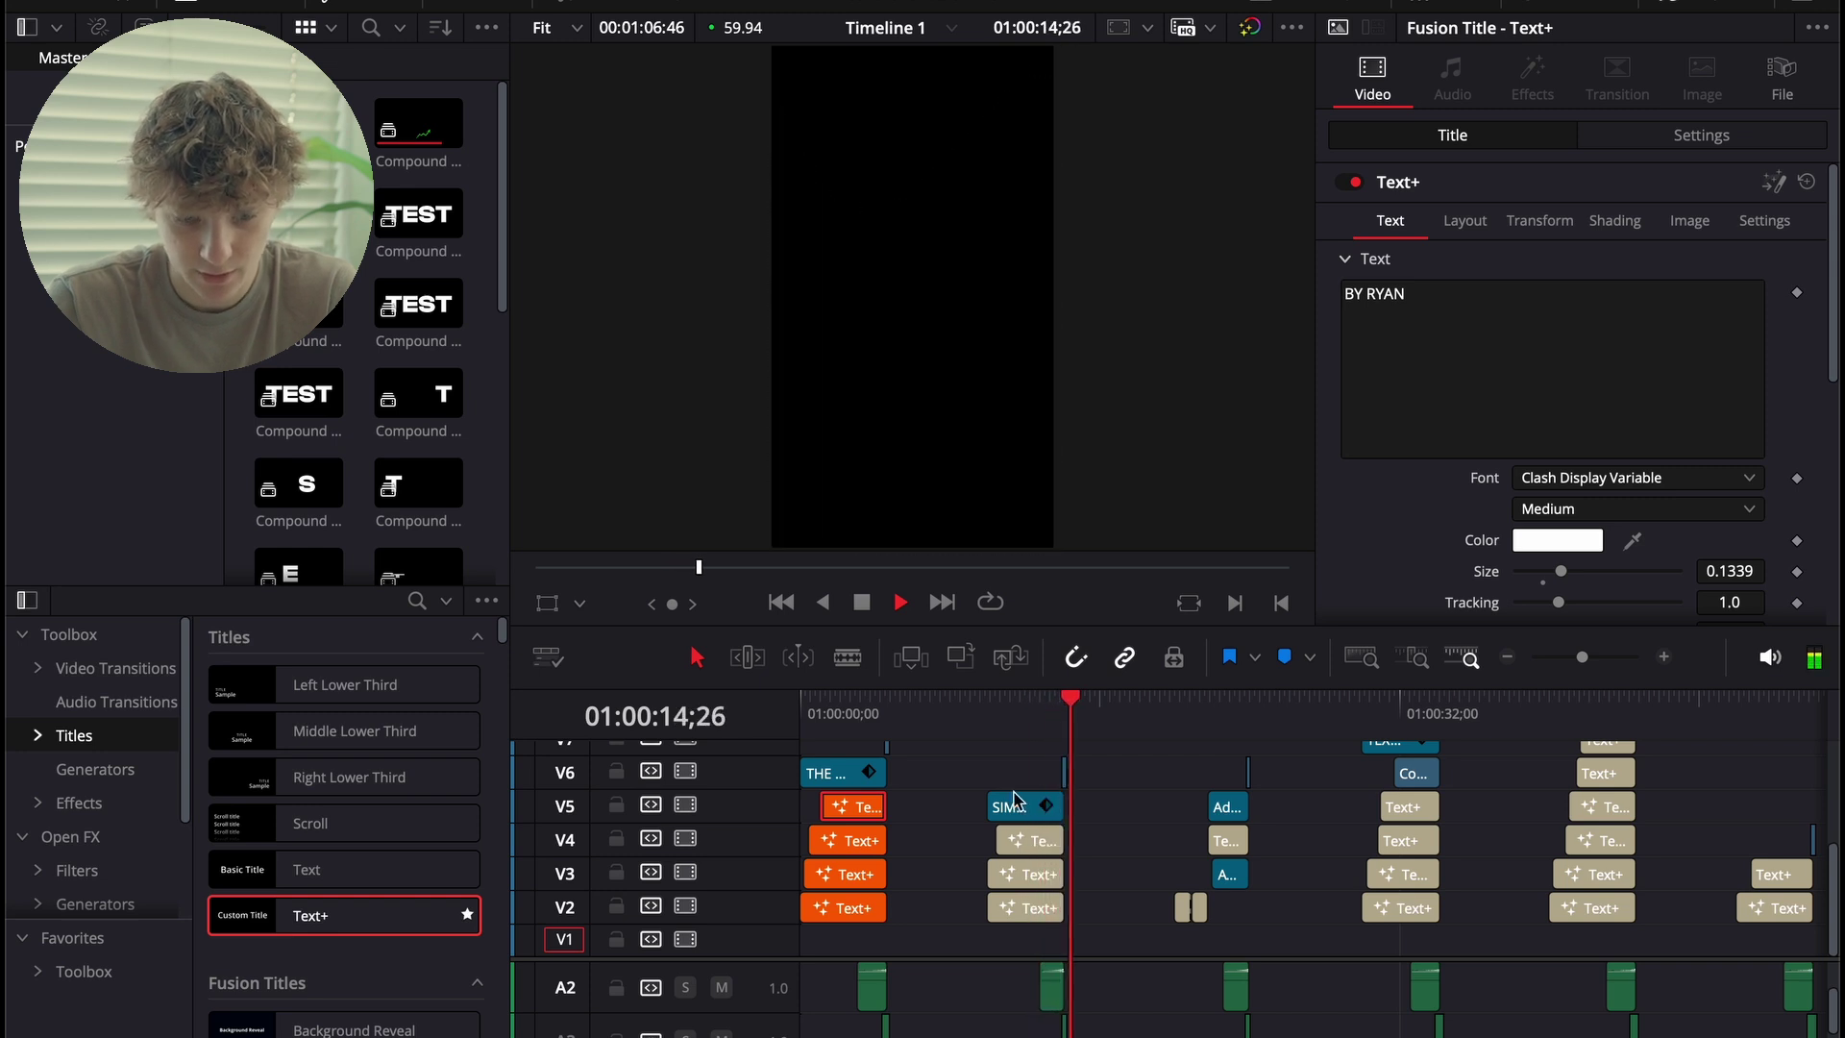
key("space")
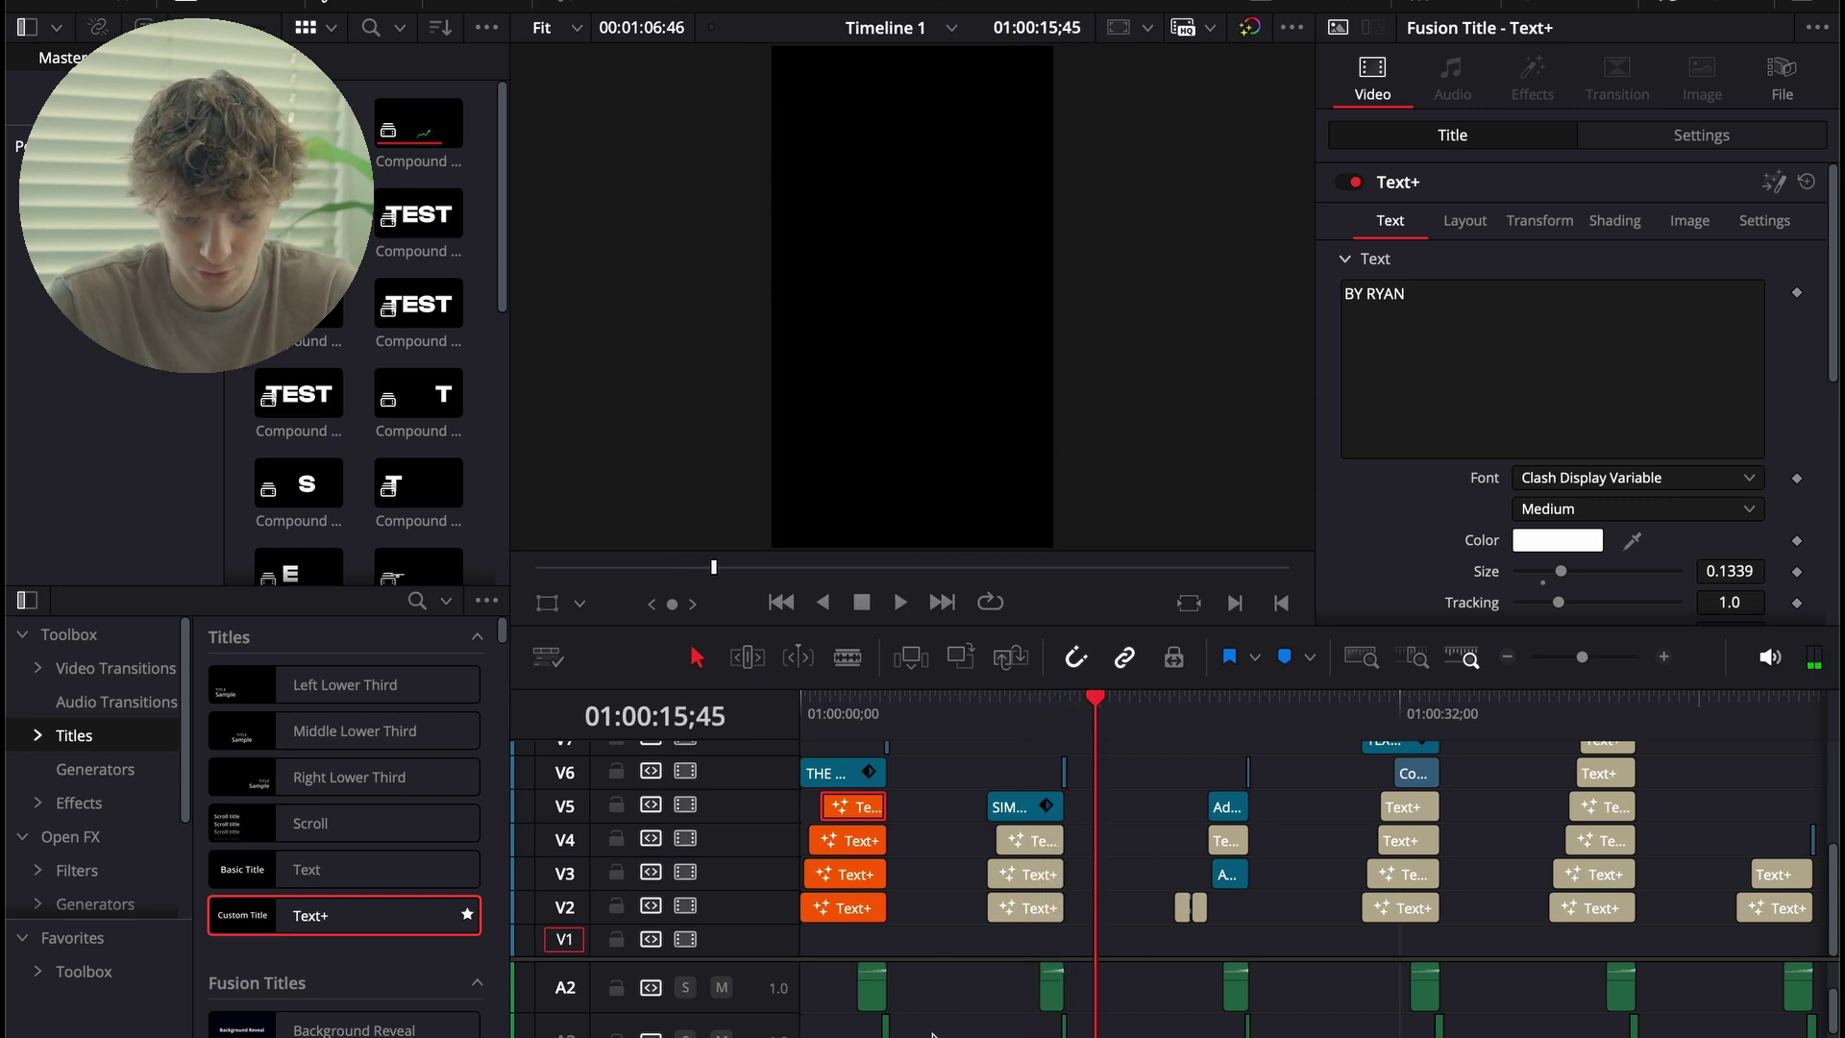
Select and copy all clips of THE STACK HOOK template, and open the Viral Hooks 5 methods project.
left_click_drag(932, 1033, 813, 780)
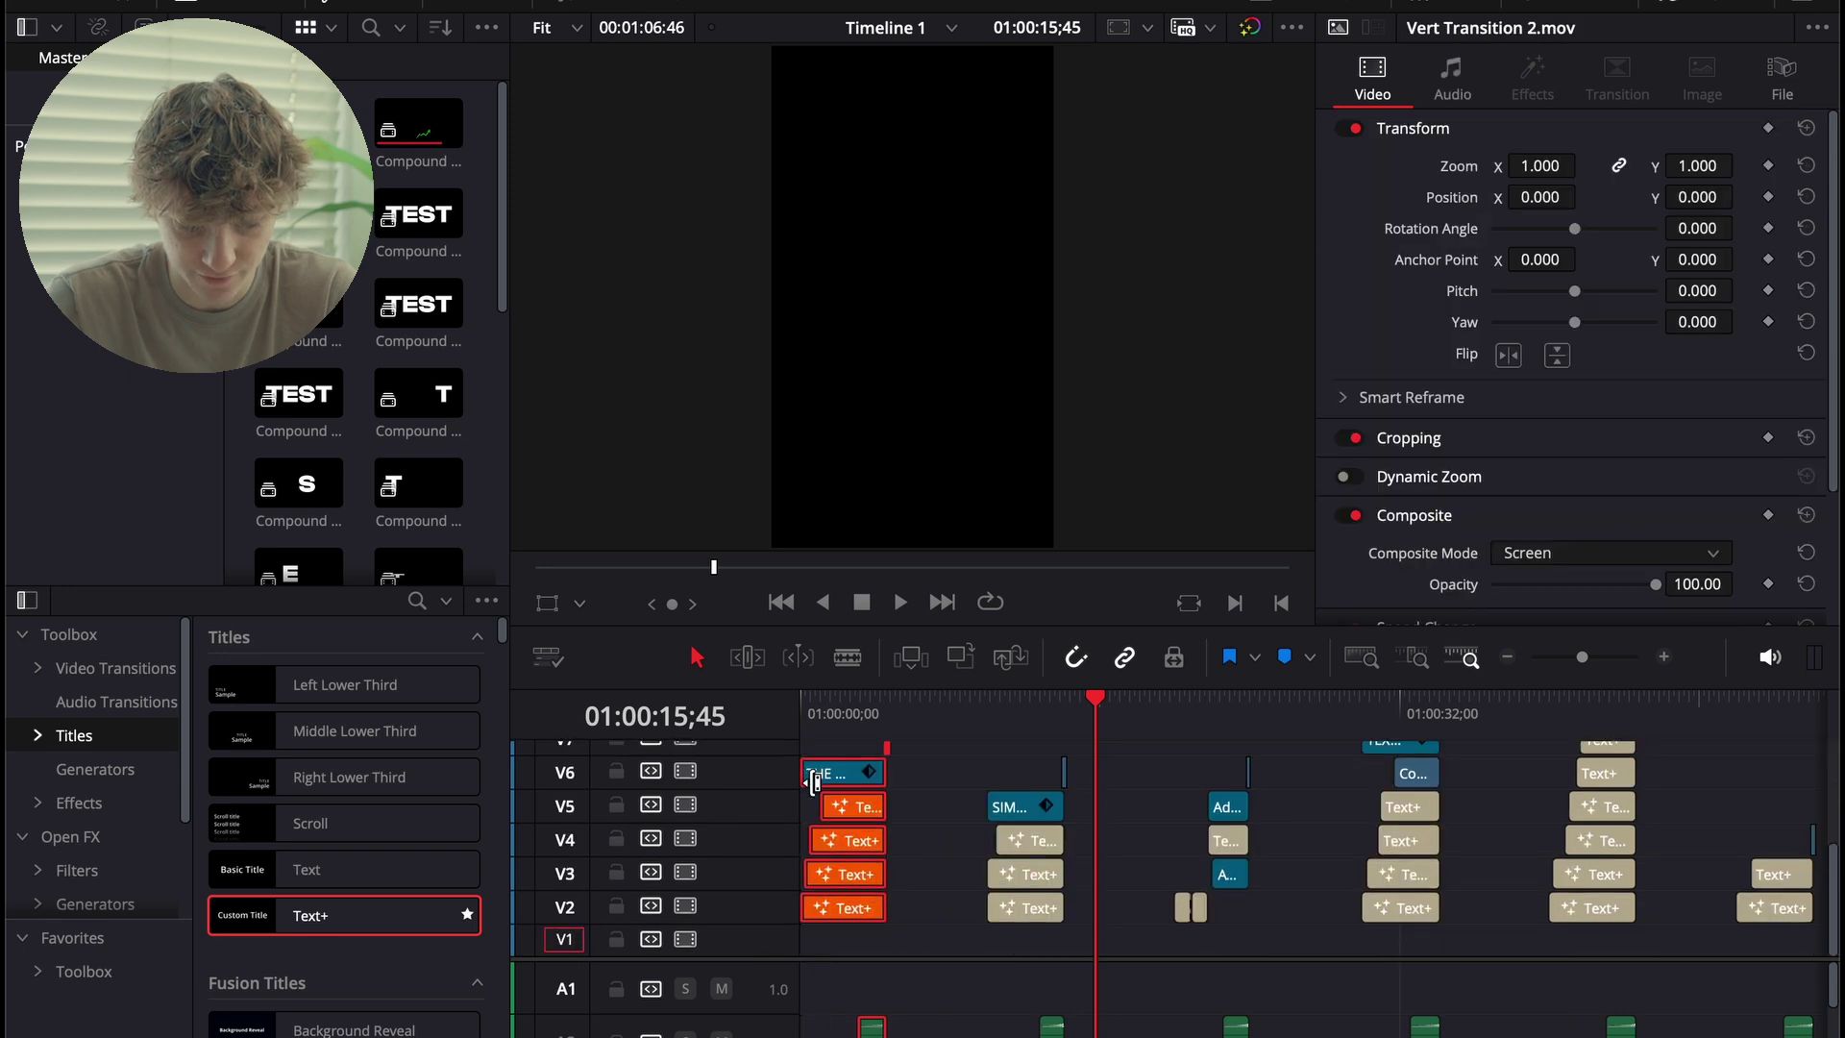
left_click(1506, 657)
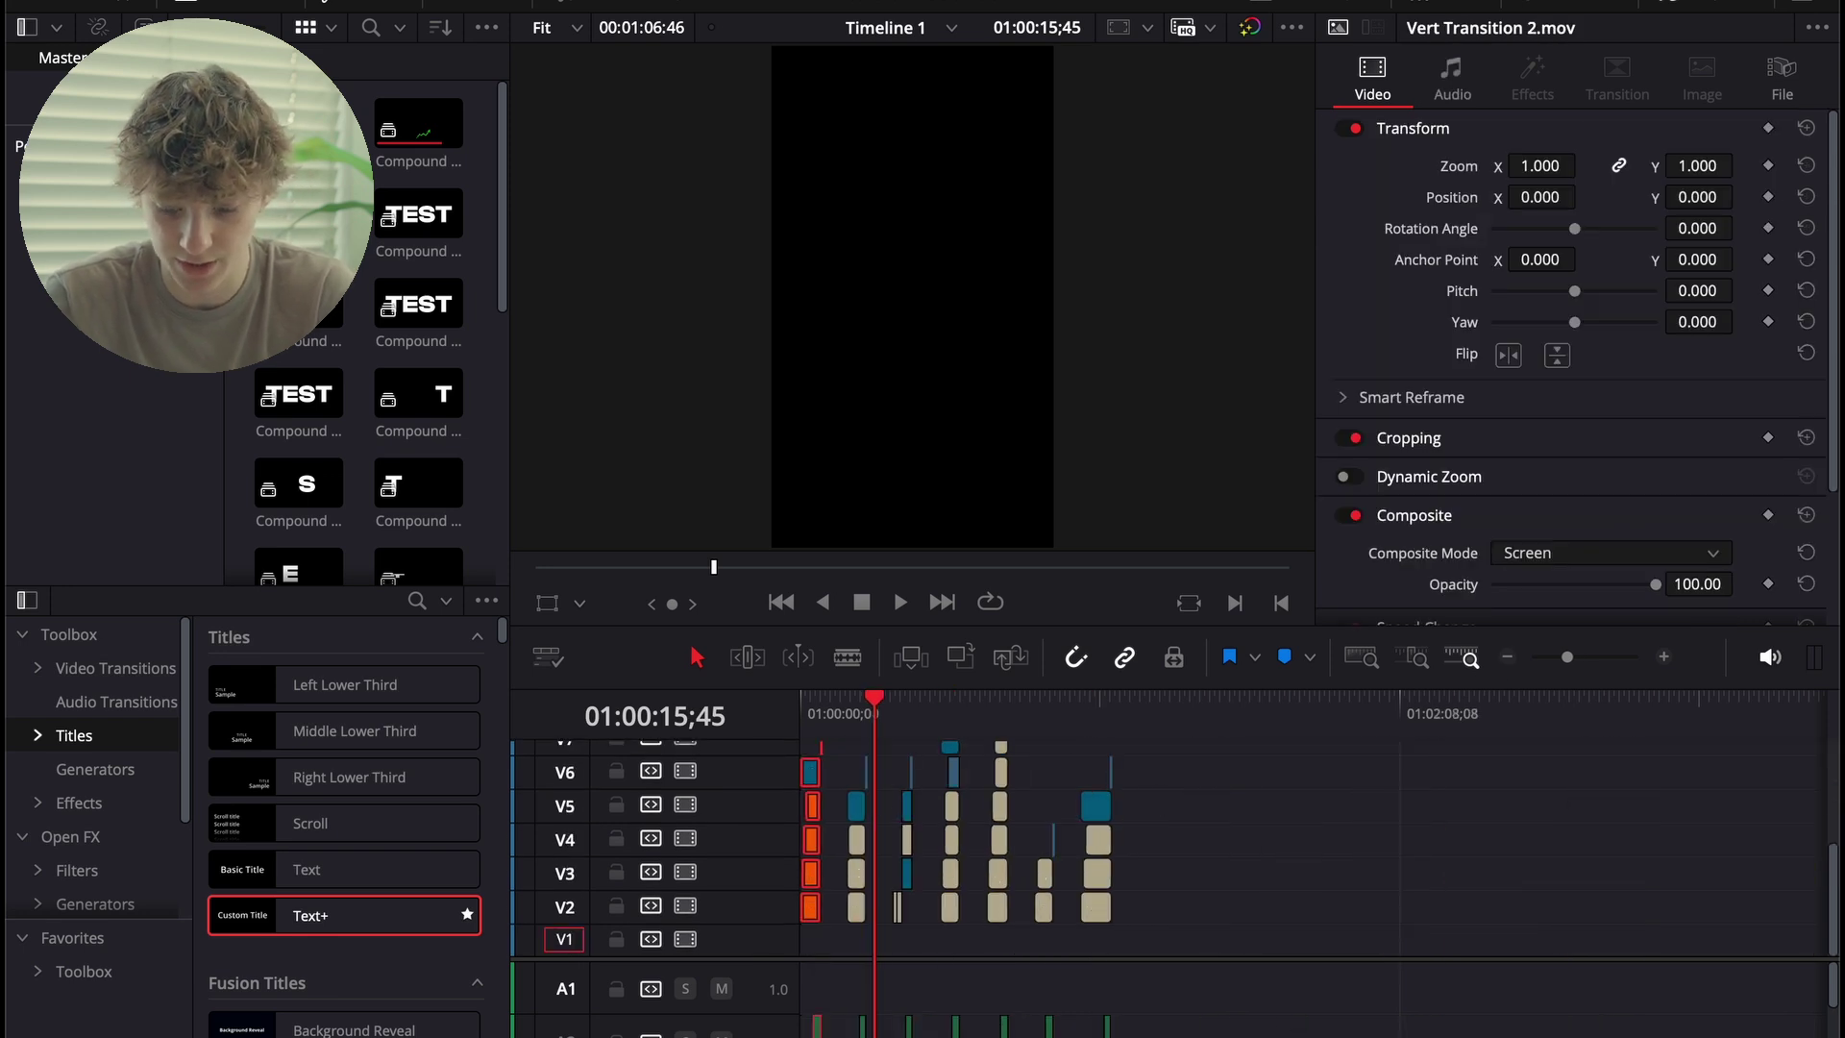
key("shift+1")
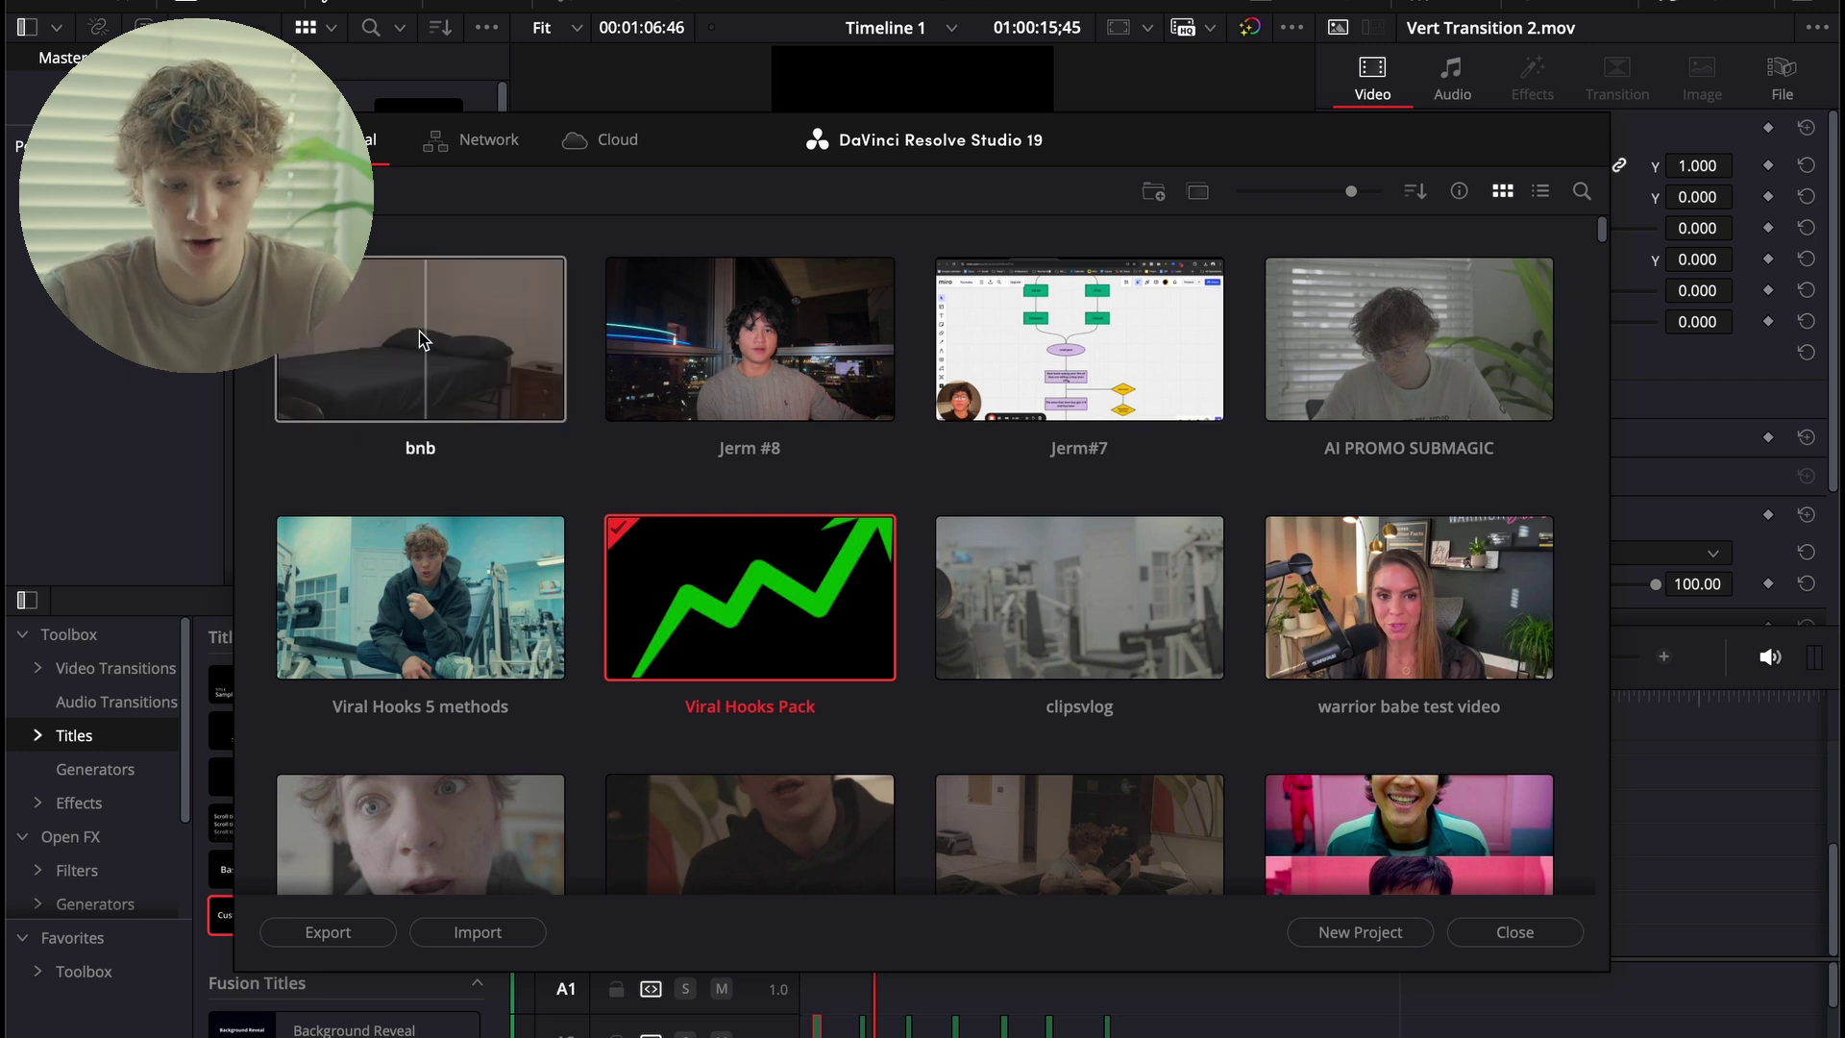
double_click(421, 597)
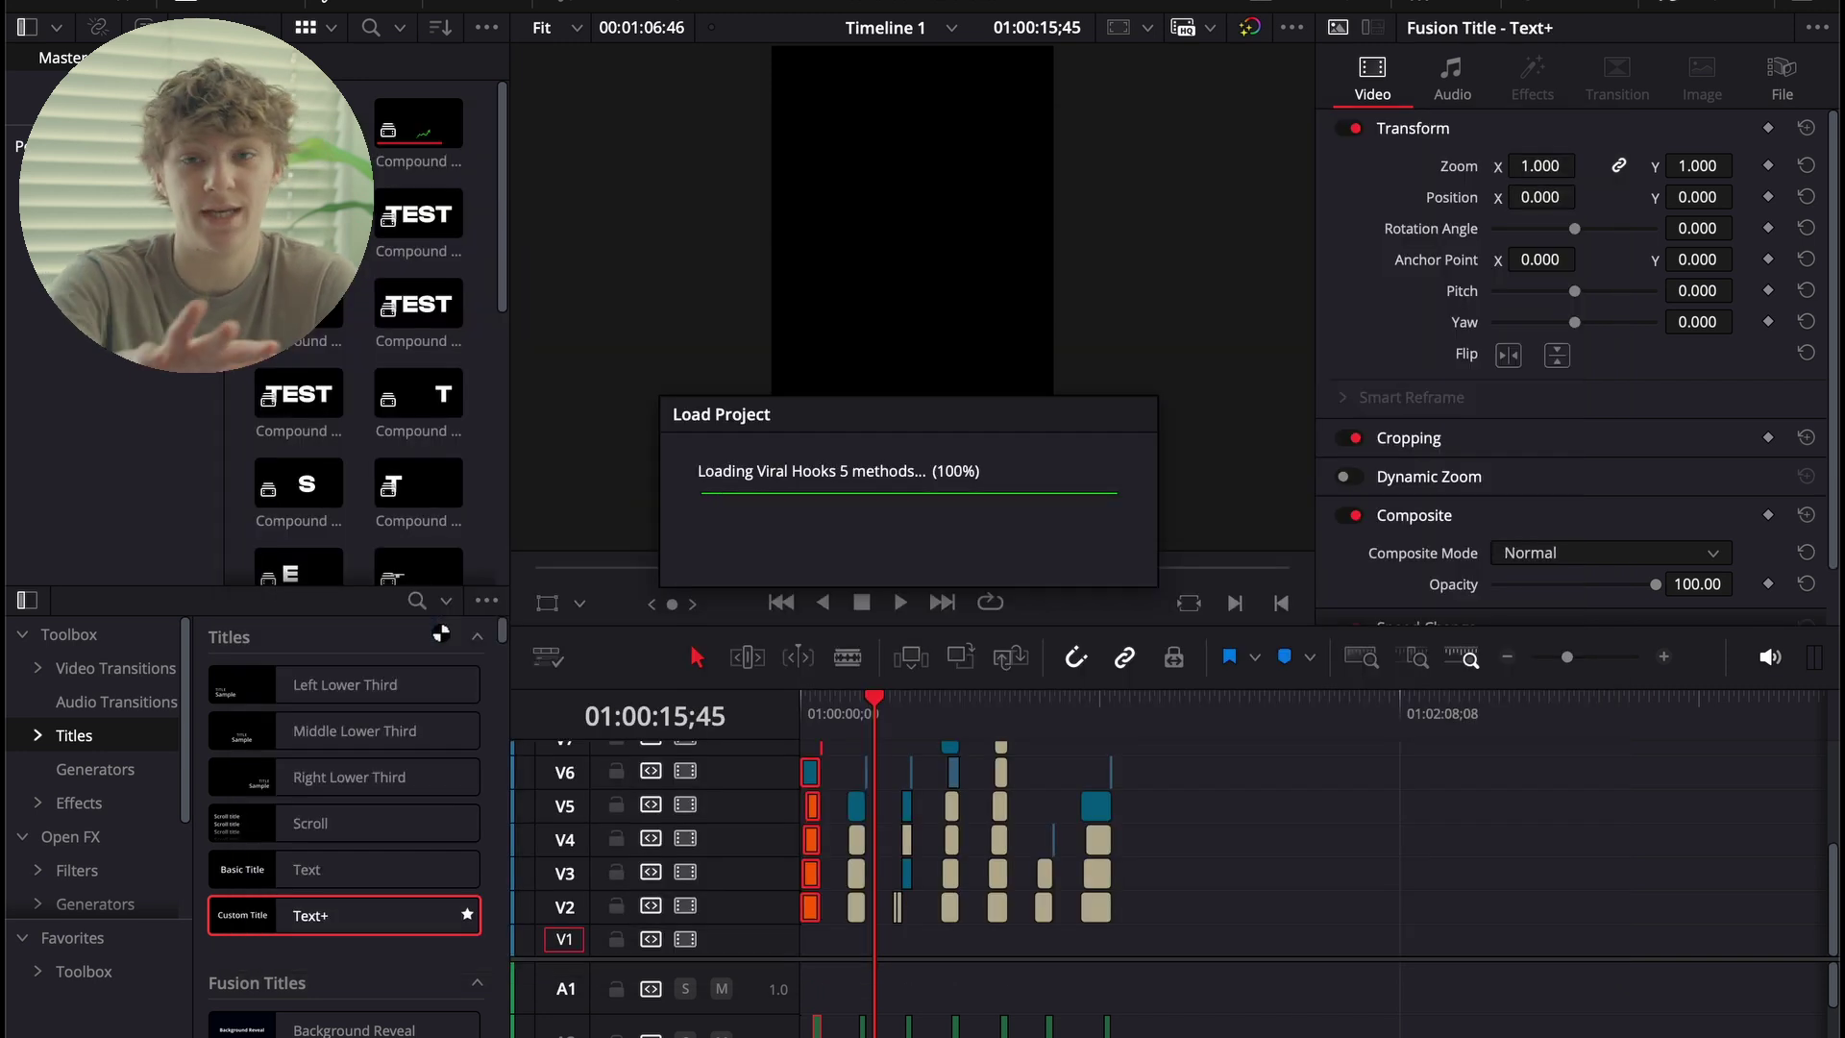
Delete the Text+ title over the footage at 01:00:45:14 and paste THE STACK HOOK template in its place.
left_click(1142, 697)
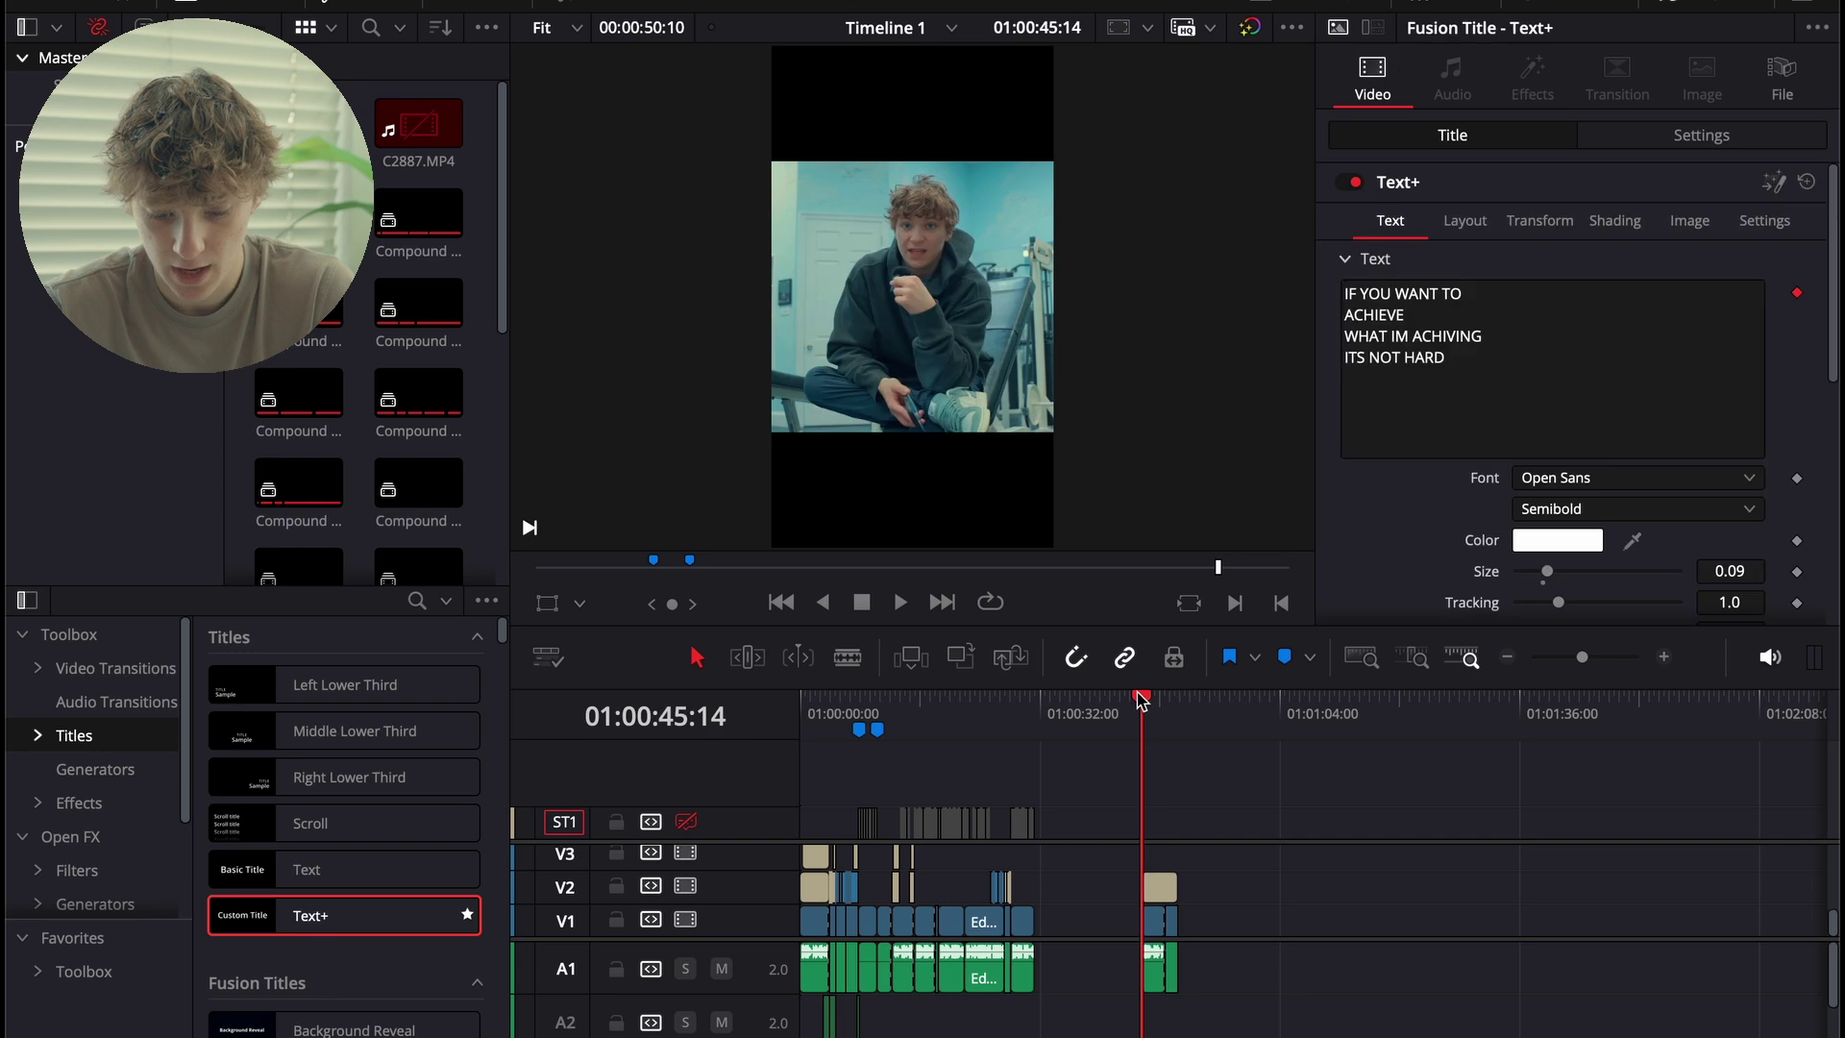
left_click(1663, 657)
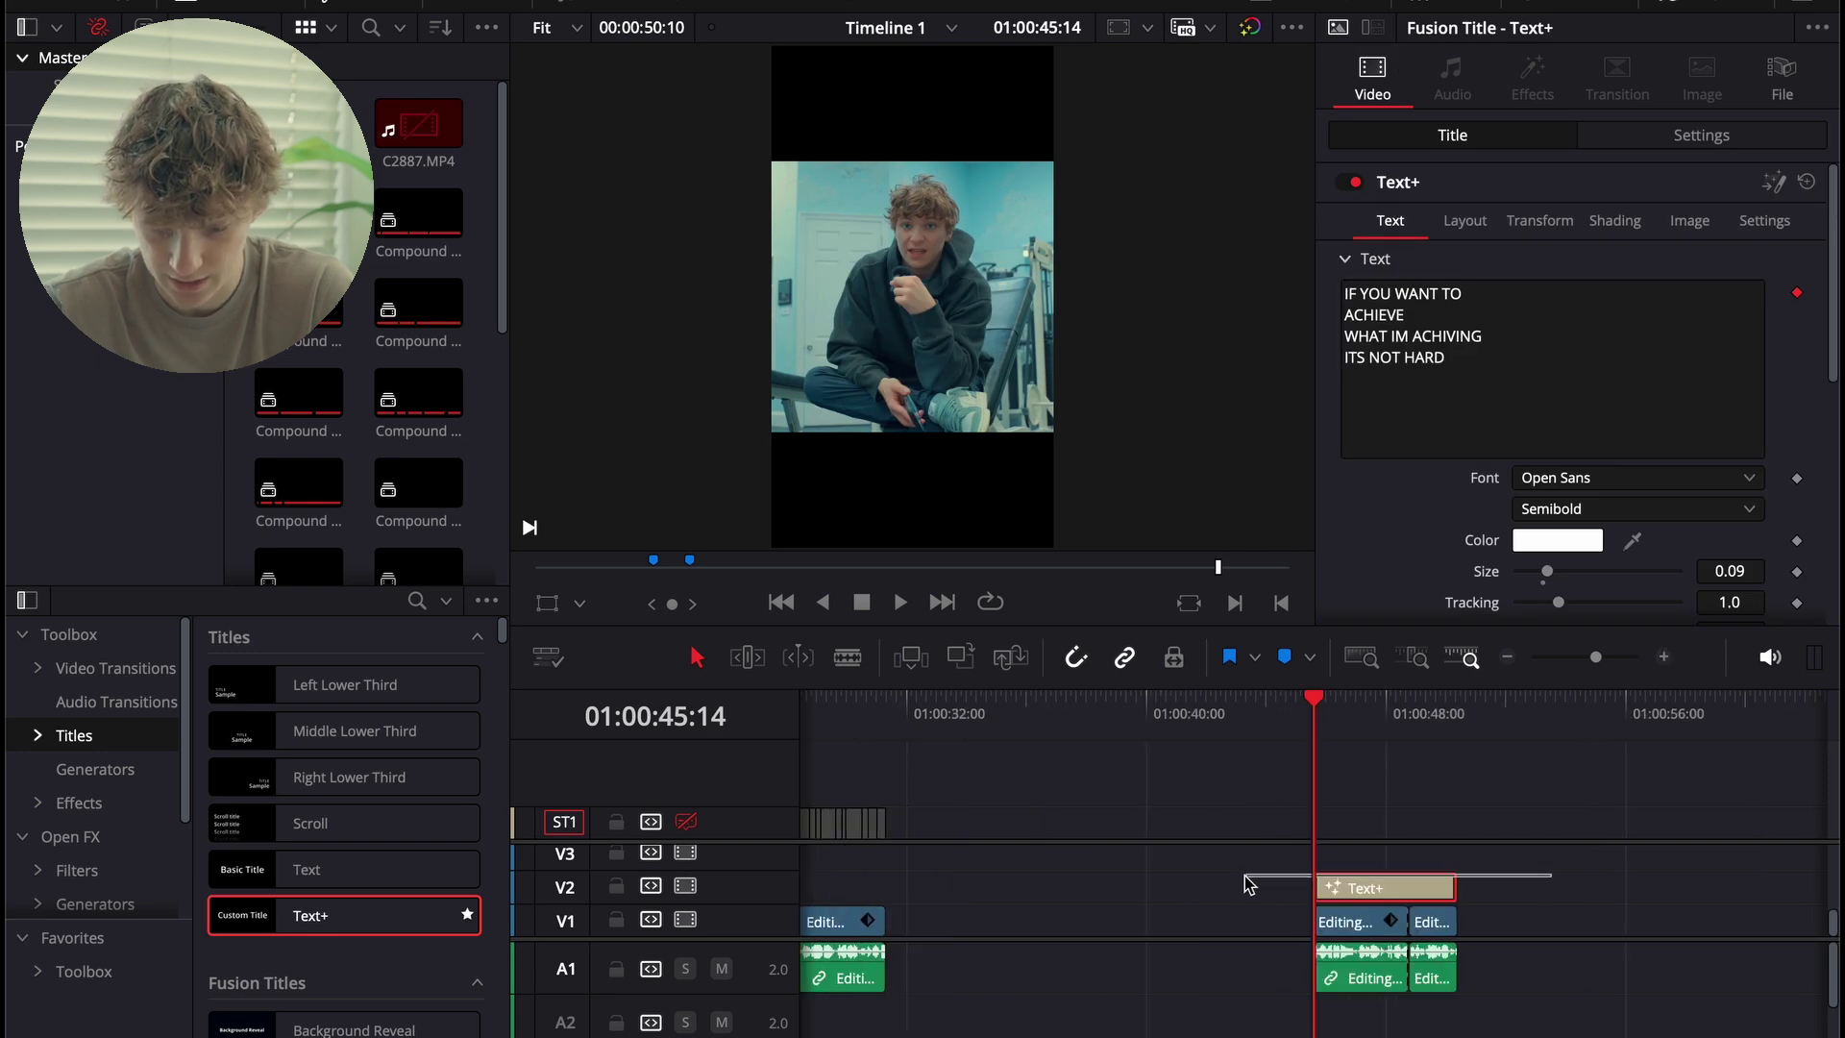
key("Delete")
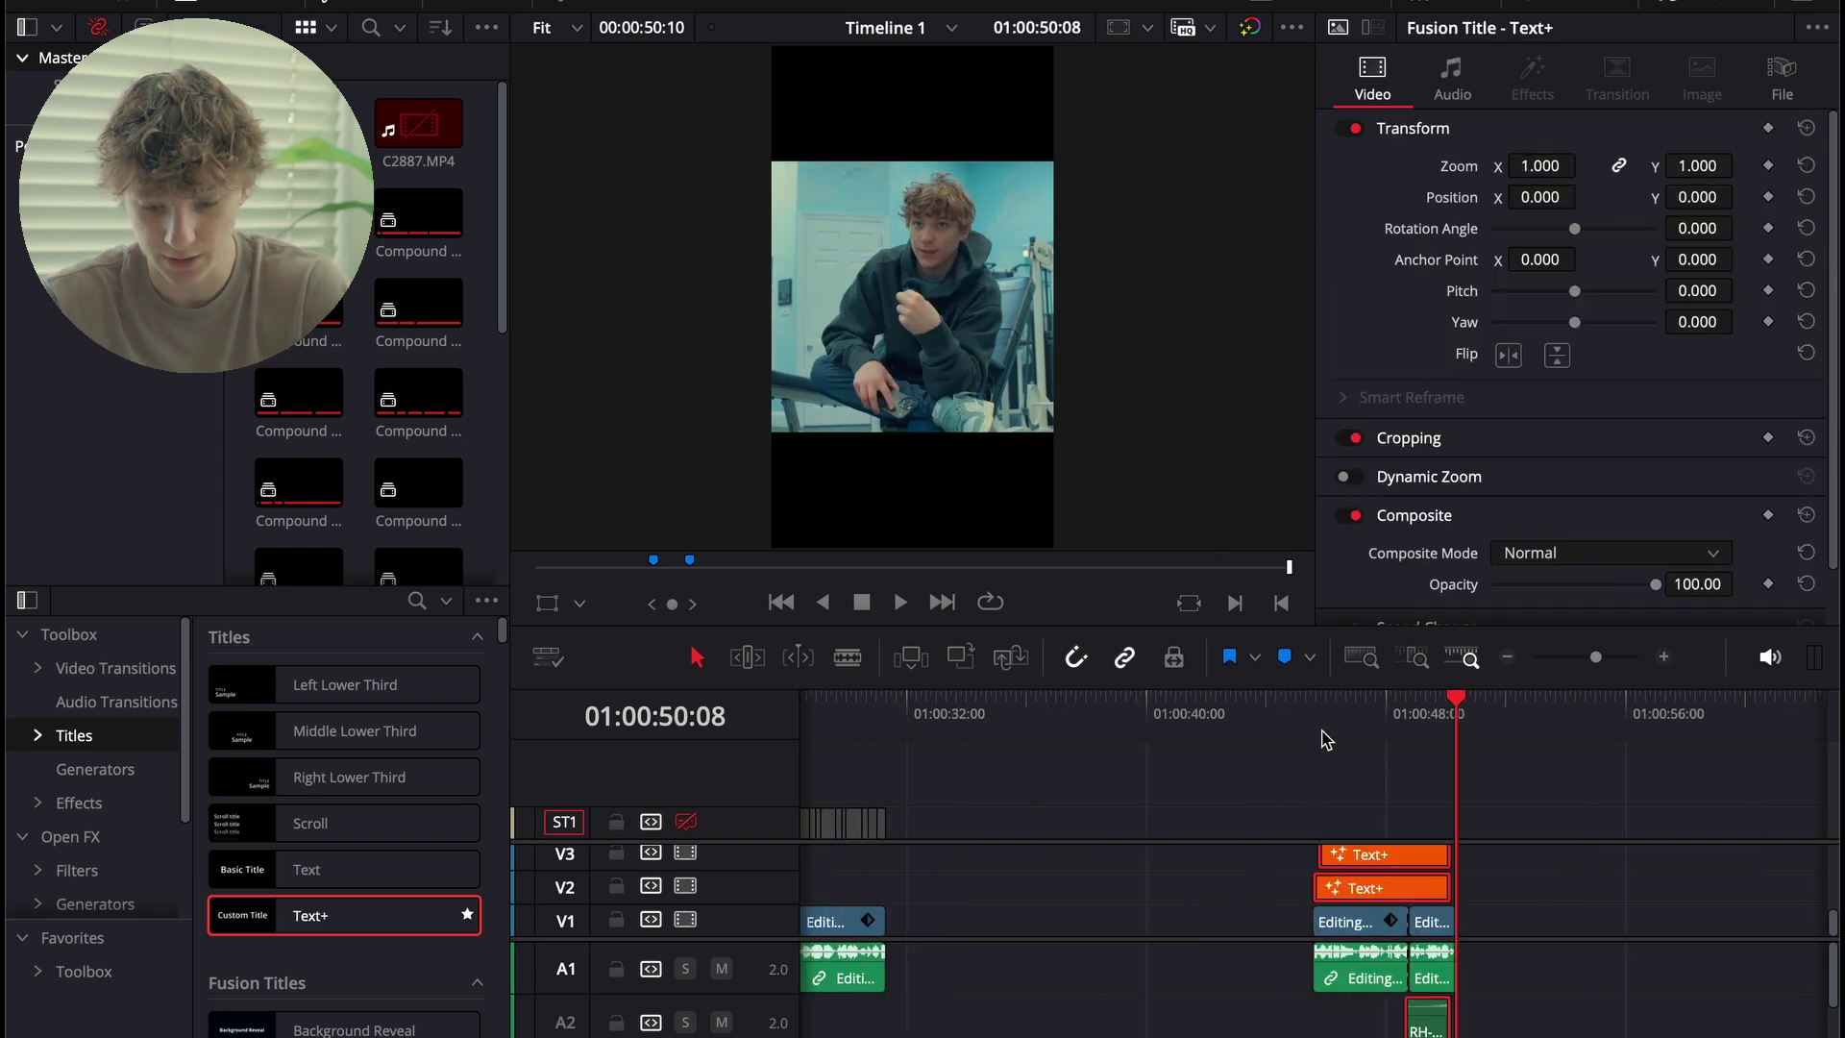
Play THE STACK HOOK template over the footage from 01:00:45:14 through its closing transition.
left_click(1299, 709)
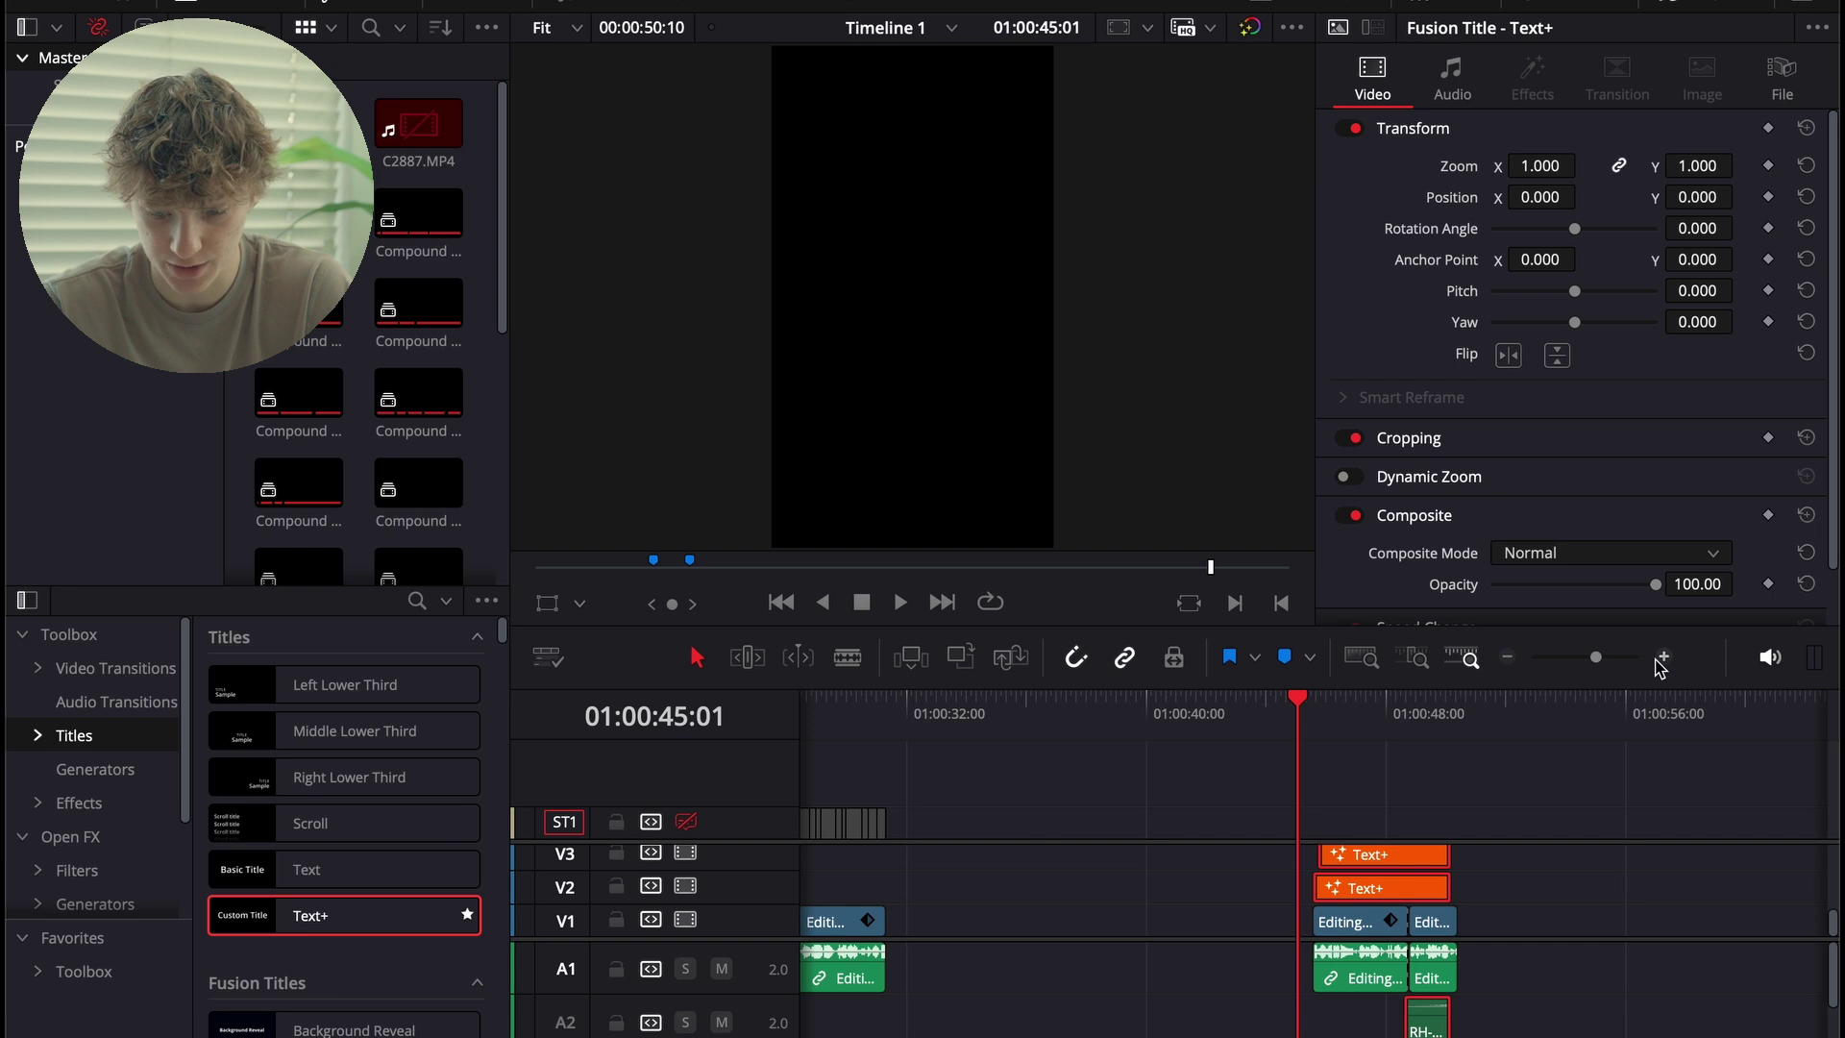
left_click(1657, 663)
left_click(1345, 716)
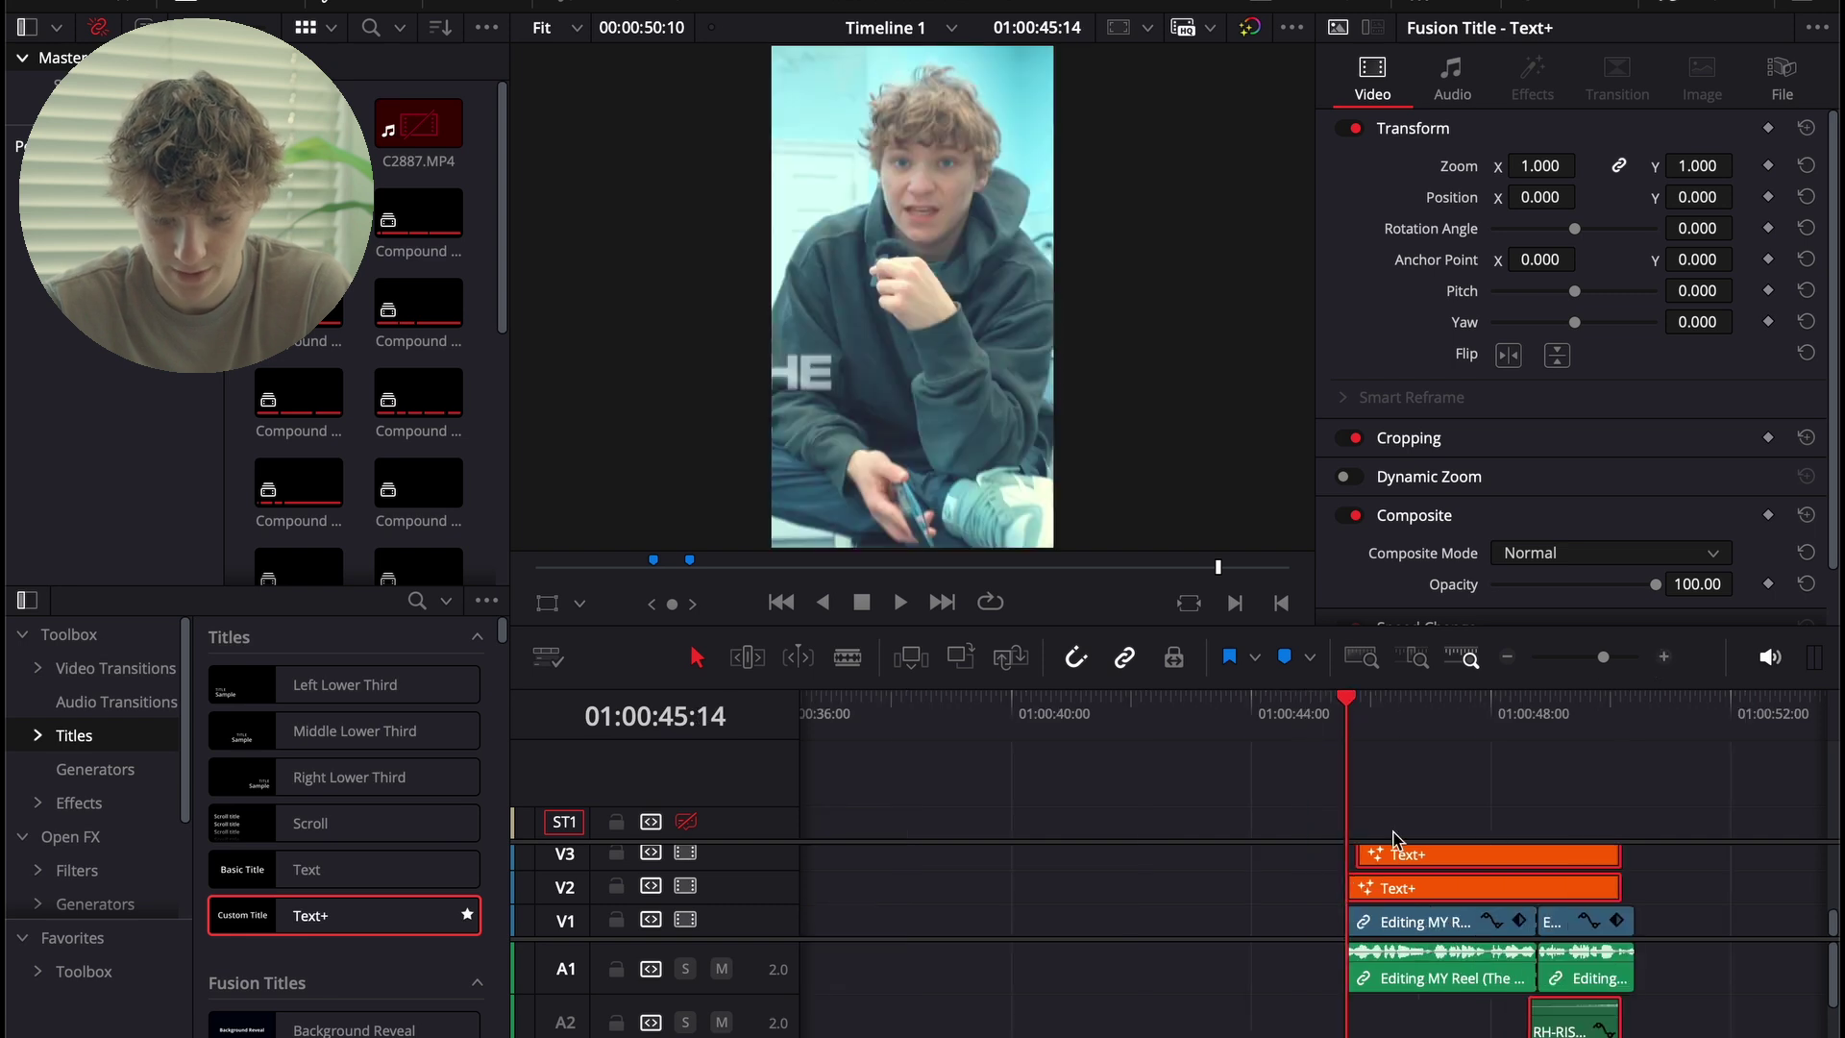
key("space")
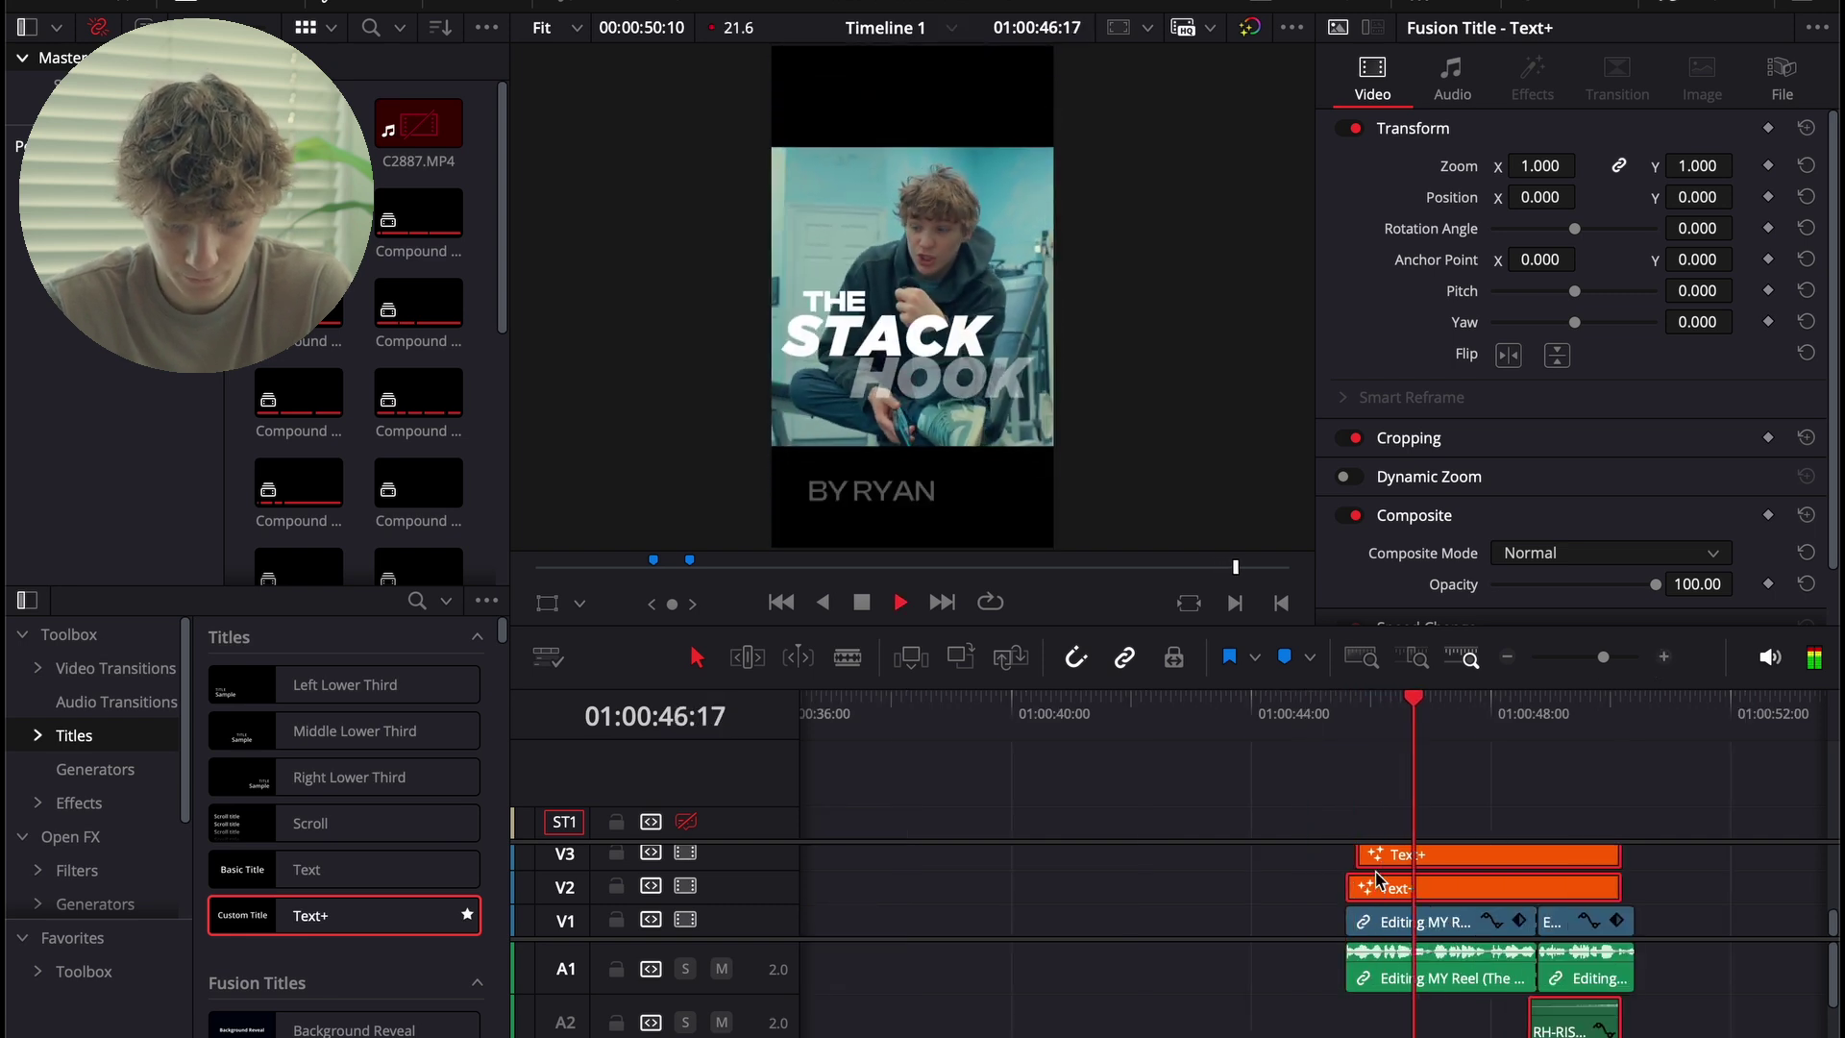
key("space")
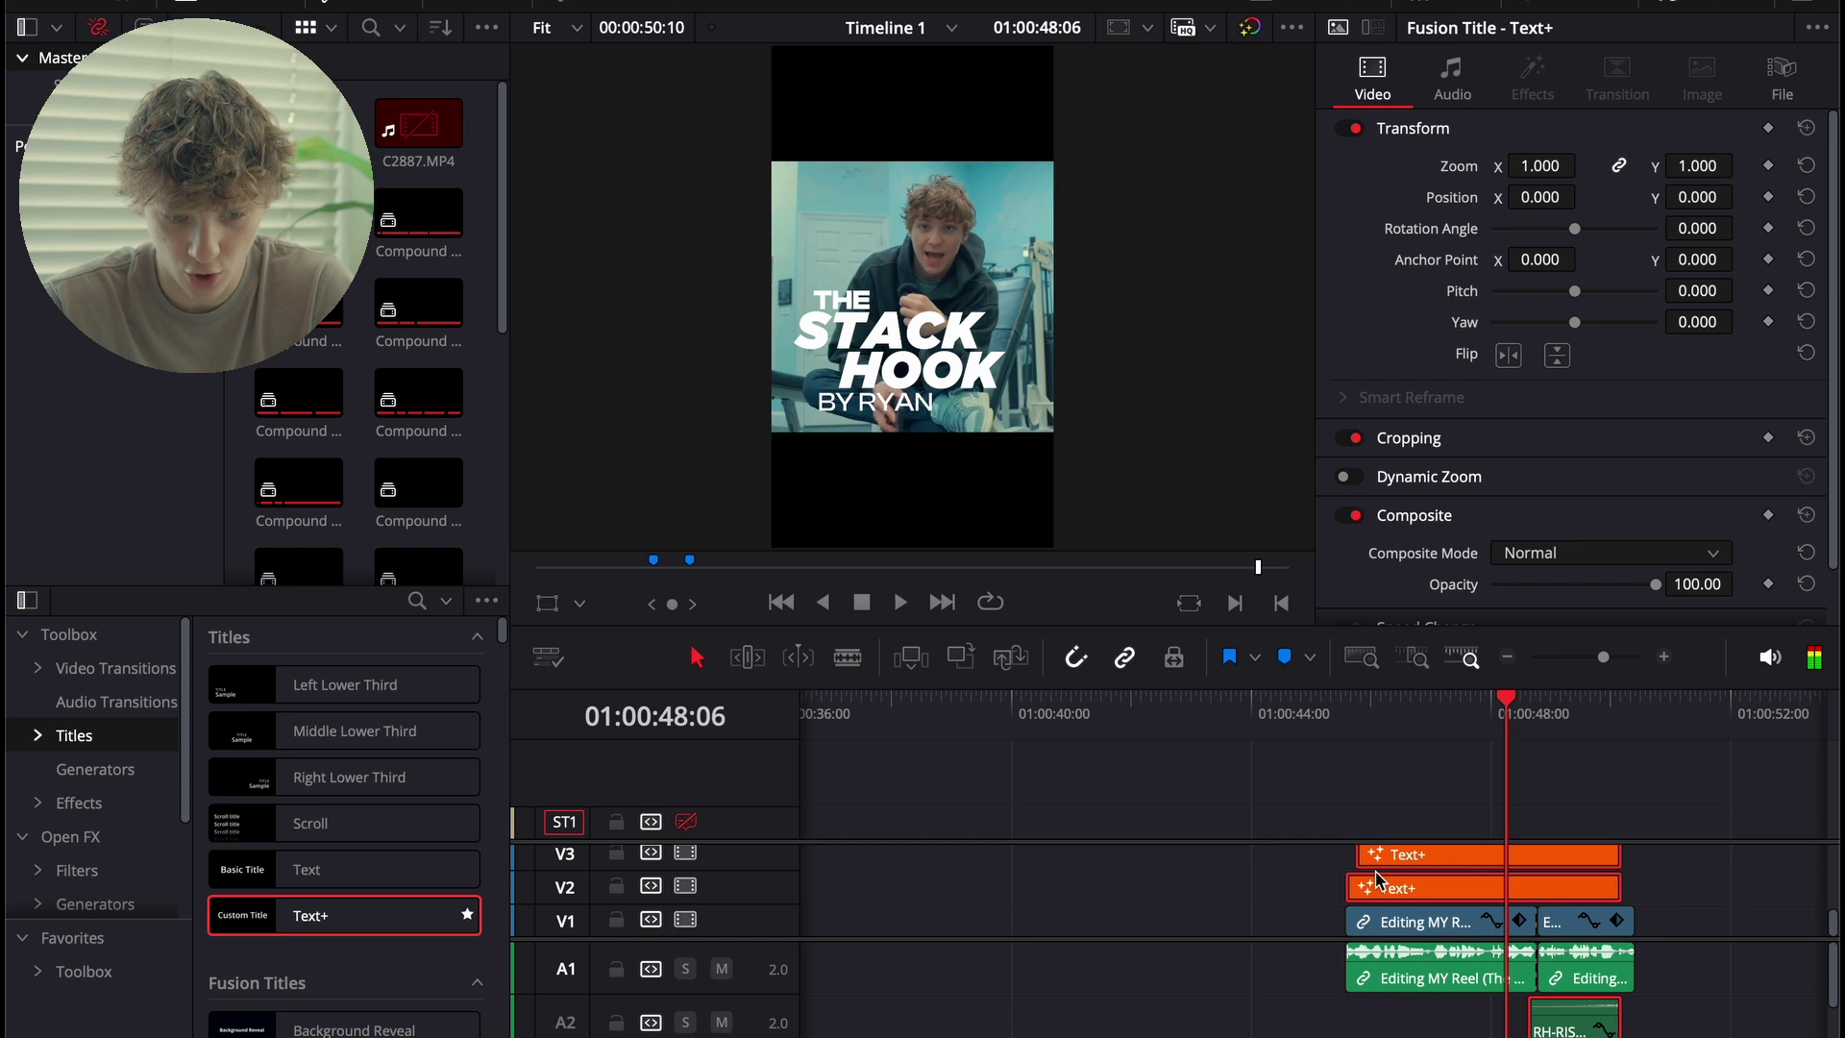
left_click(1662, 658)
key("space")
key("ctrl+minus")
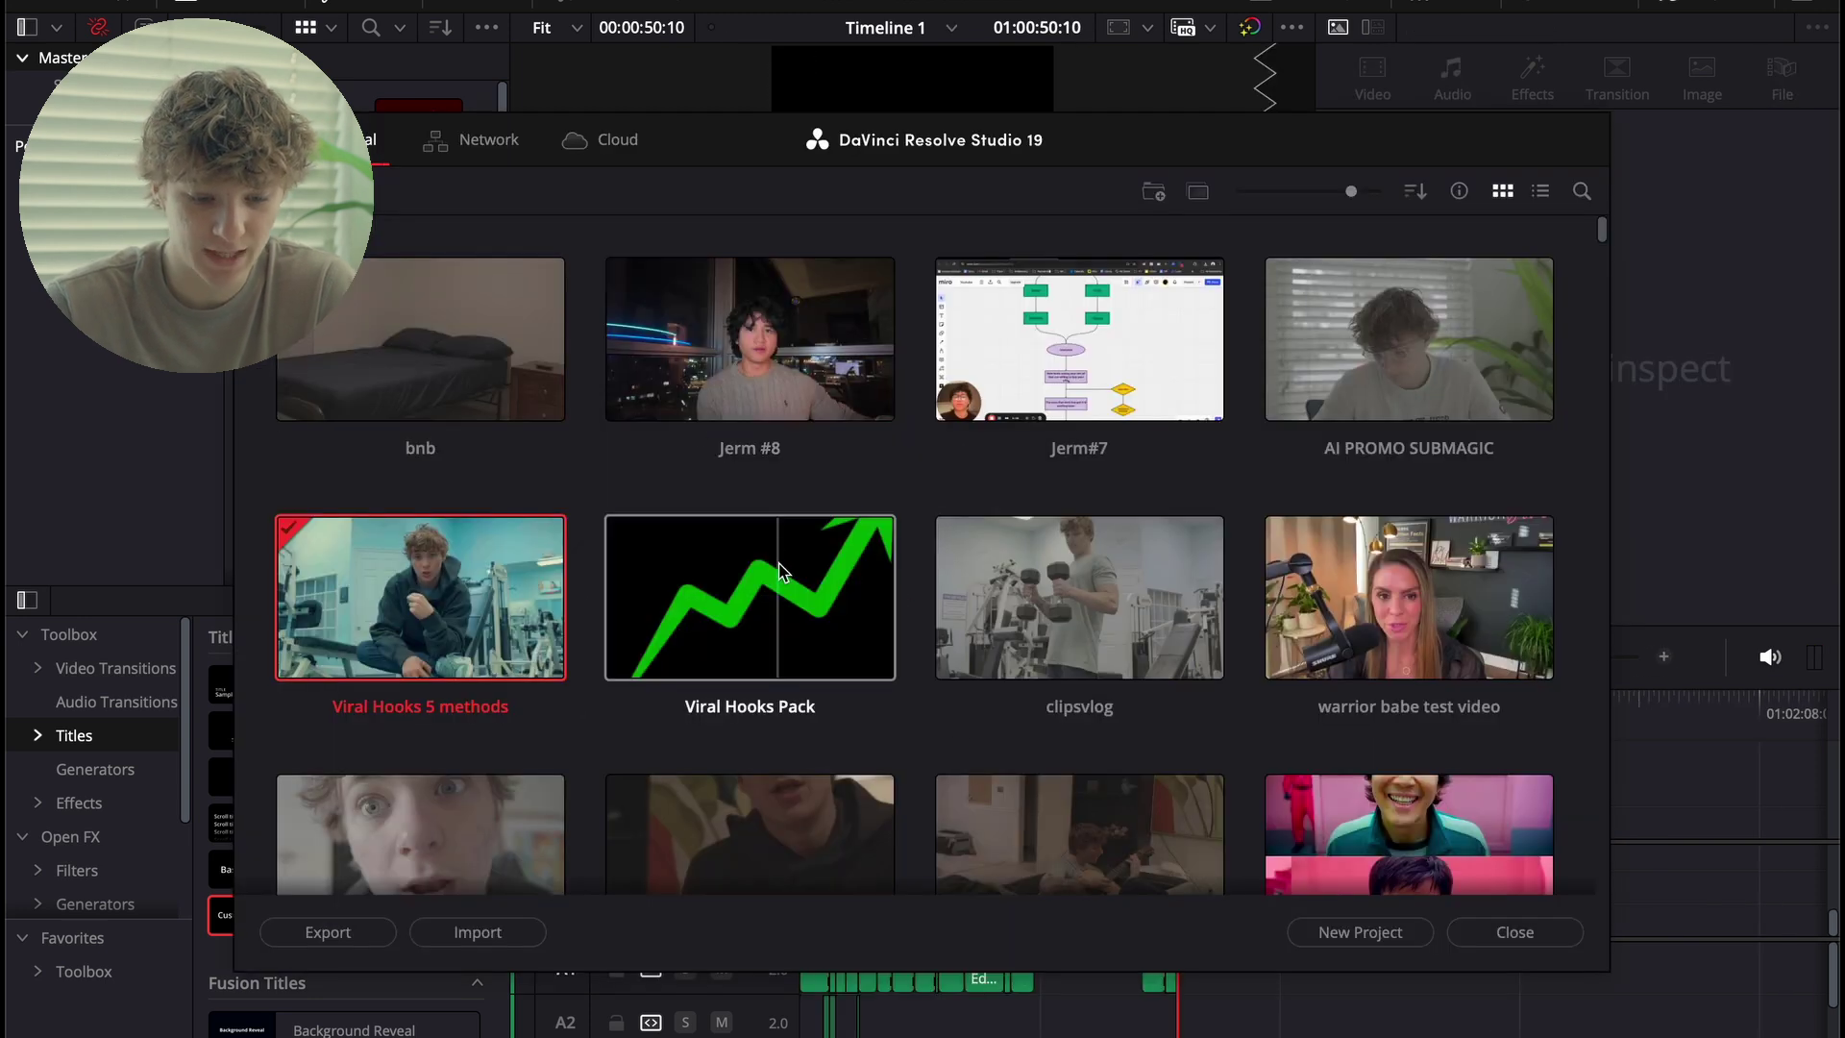
Reopen the Viral Hooks Pack project and preview the TEXT SEQUENCE title template on the timeline.
double_click(780, 572)
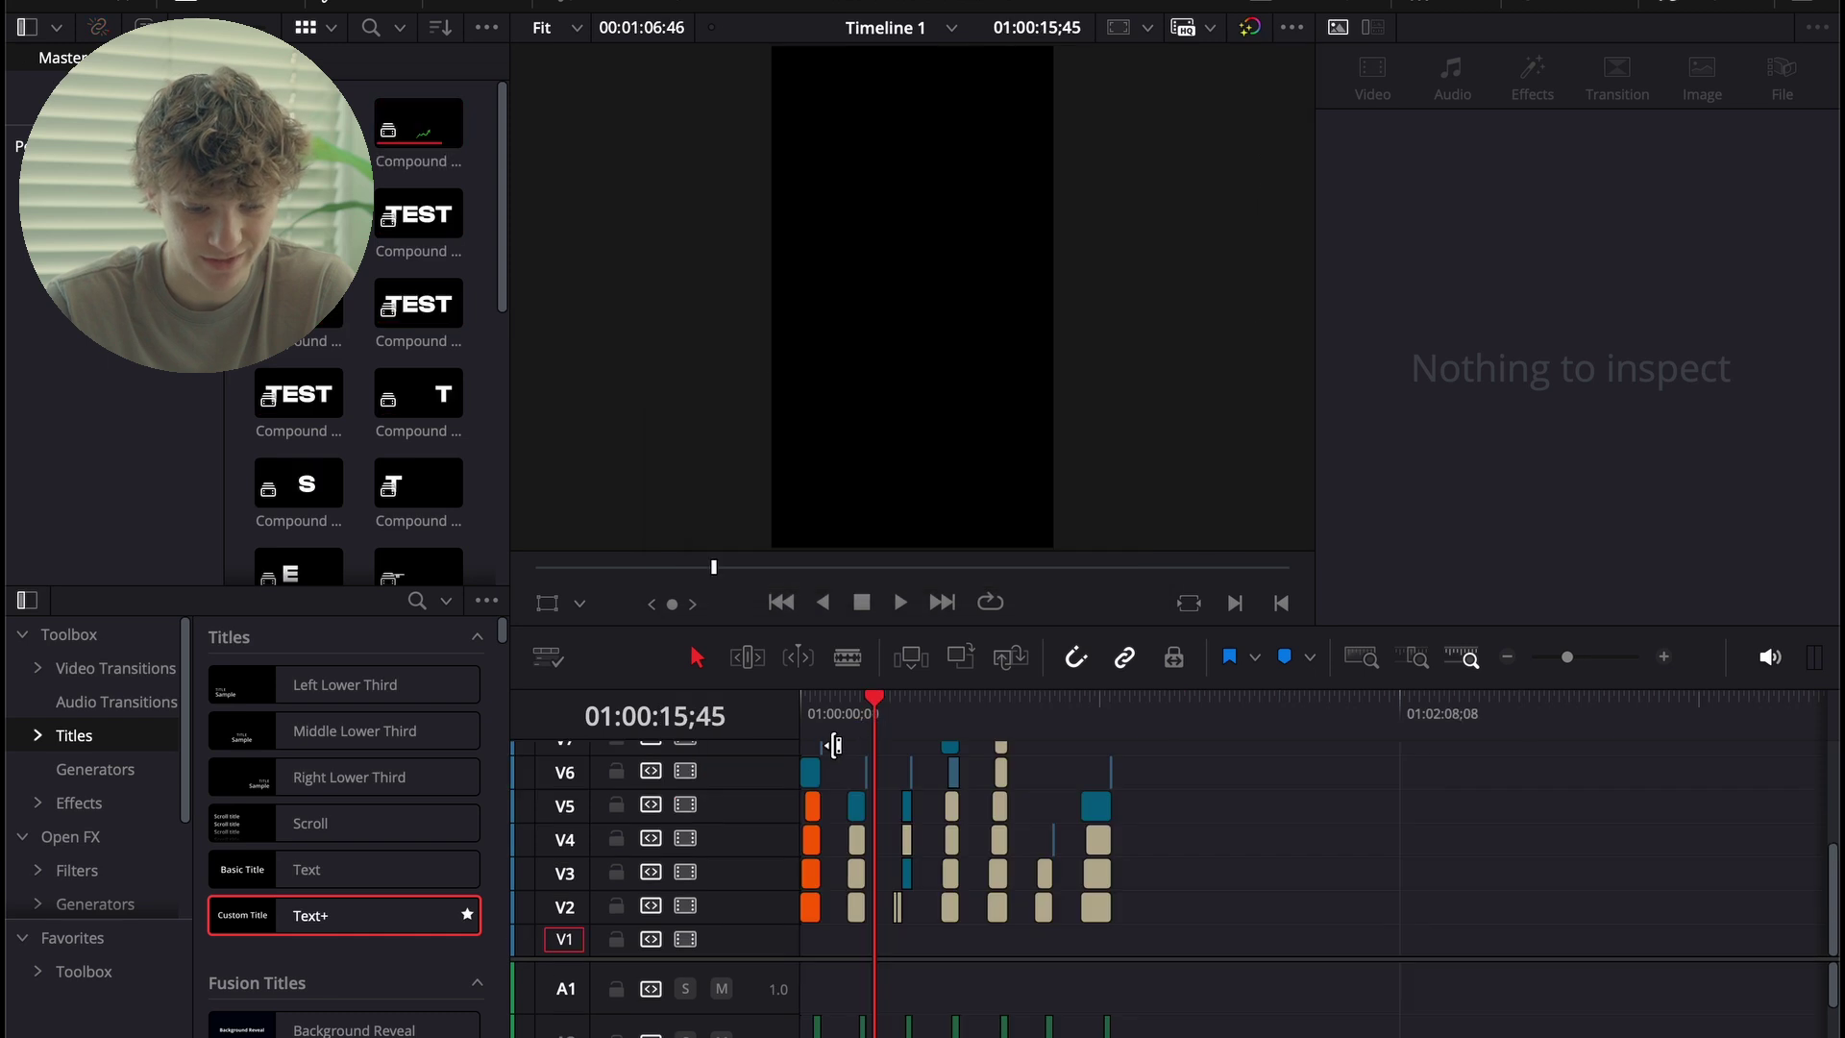
left_click(852, 727)
left_click_drag(852, 730, 946, 736)
key("space")
key("space")
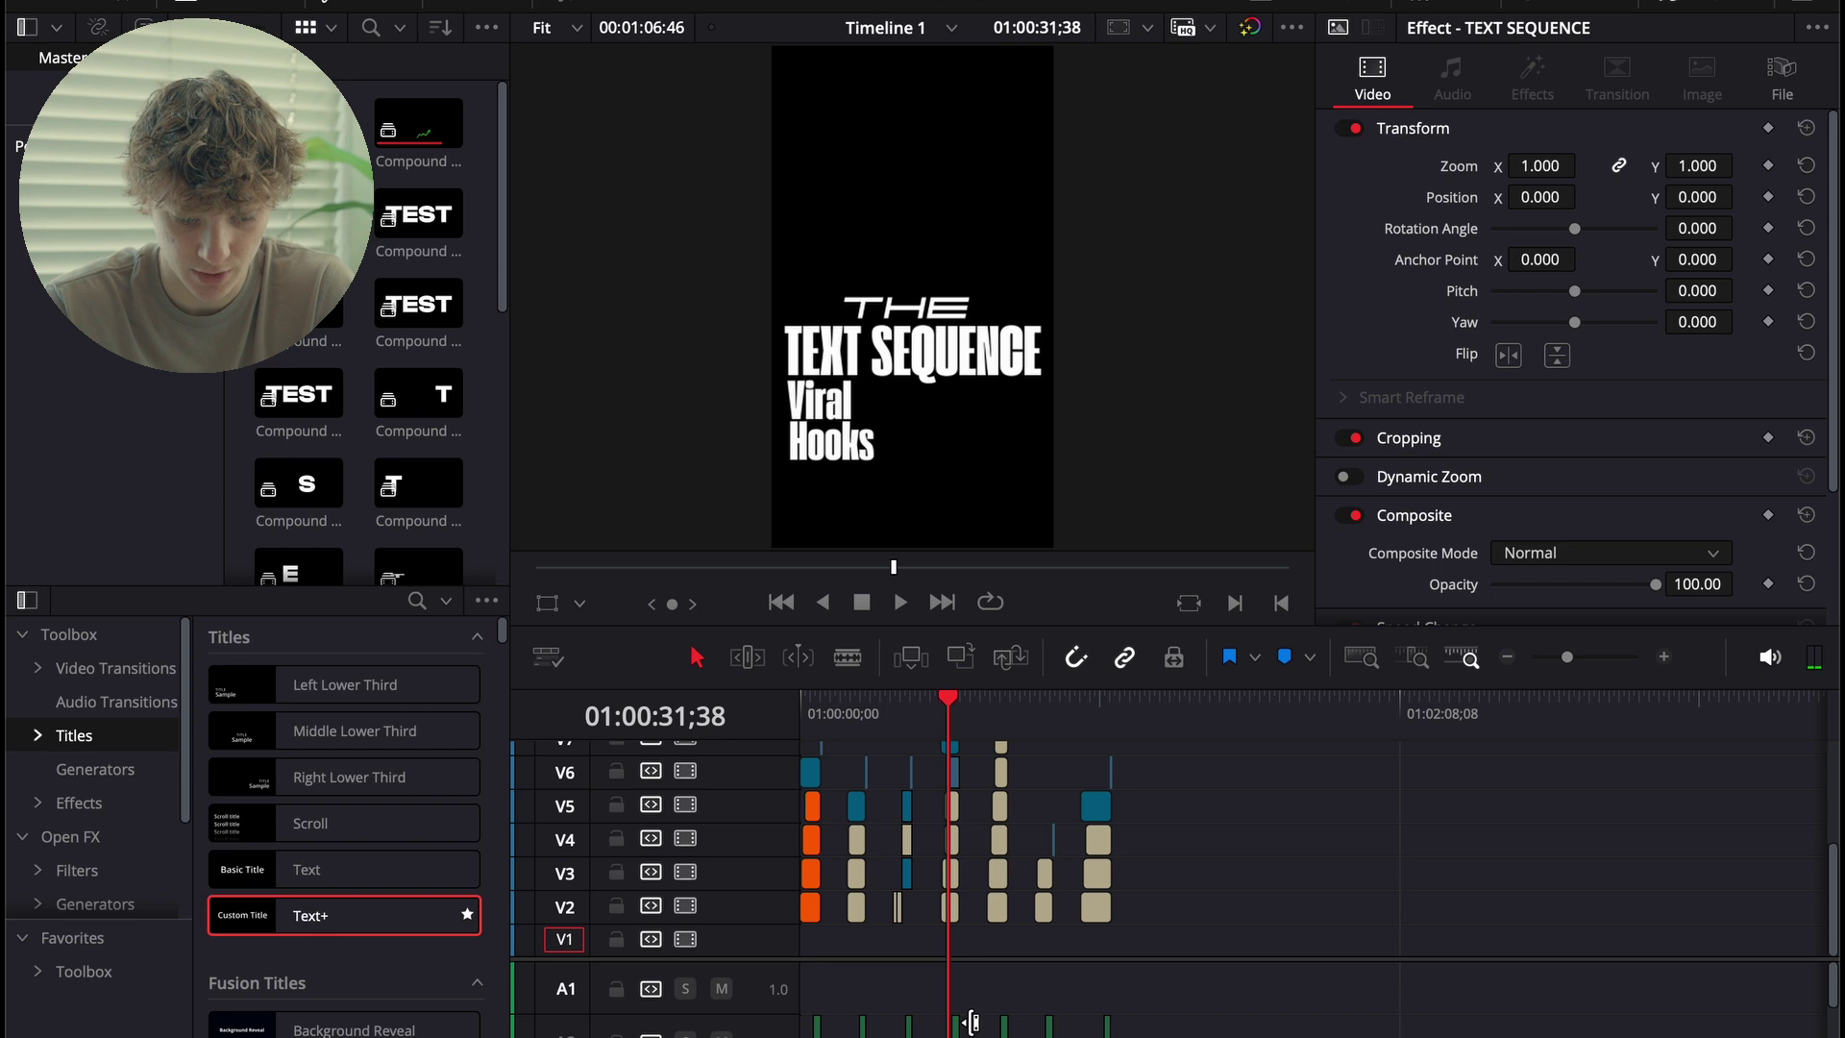
Select and copy all clips of the TEXT SEQUENCE template, and open the Viral Hooks 5 methods project.
left_click_drag(971, 1030, 925, 774)
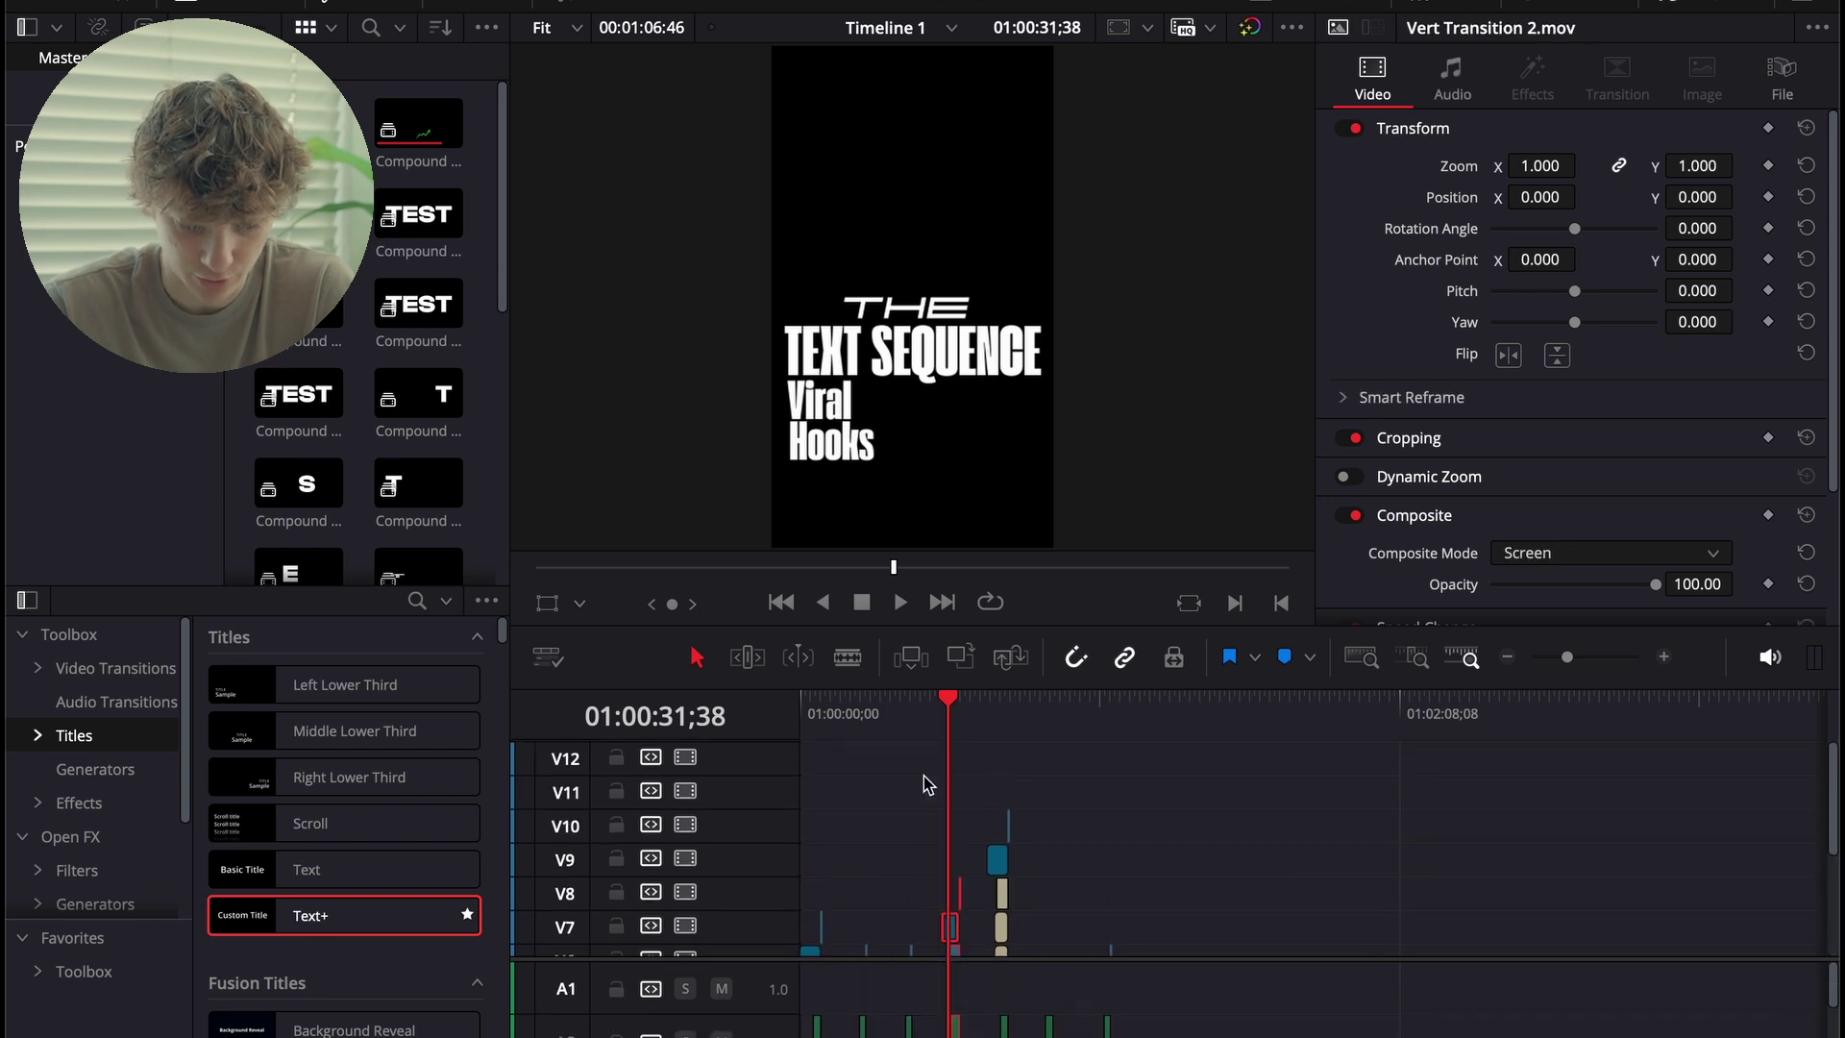
scroll(927, 784, "down", 3)
key("shift+1")
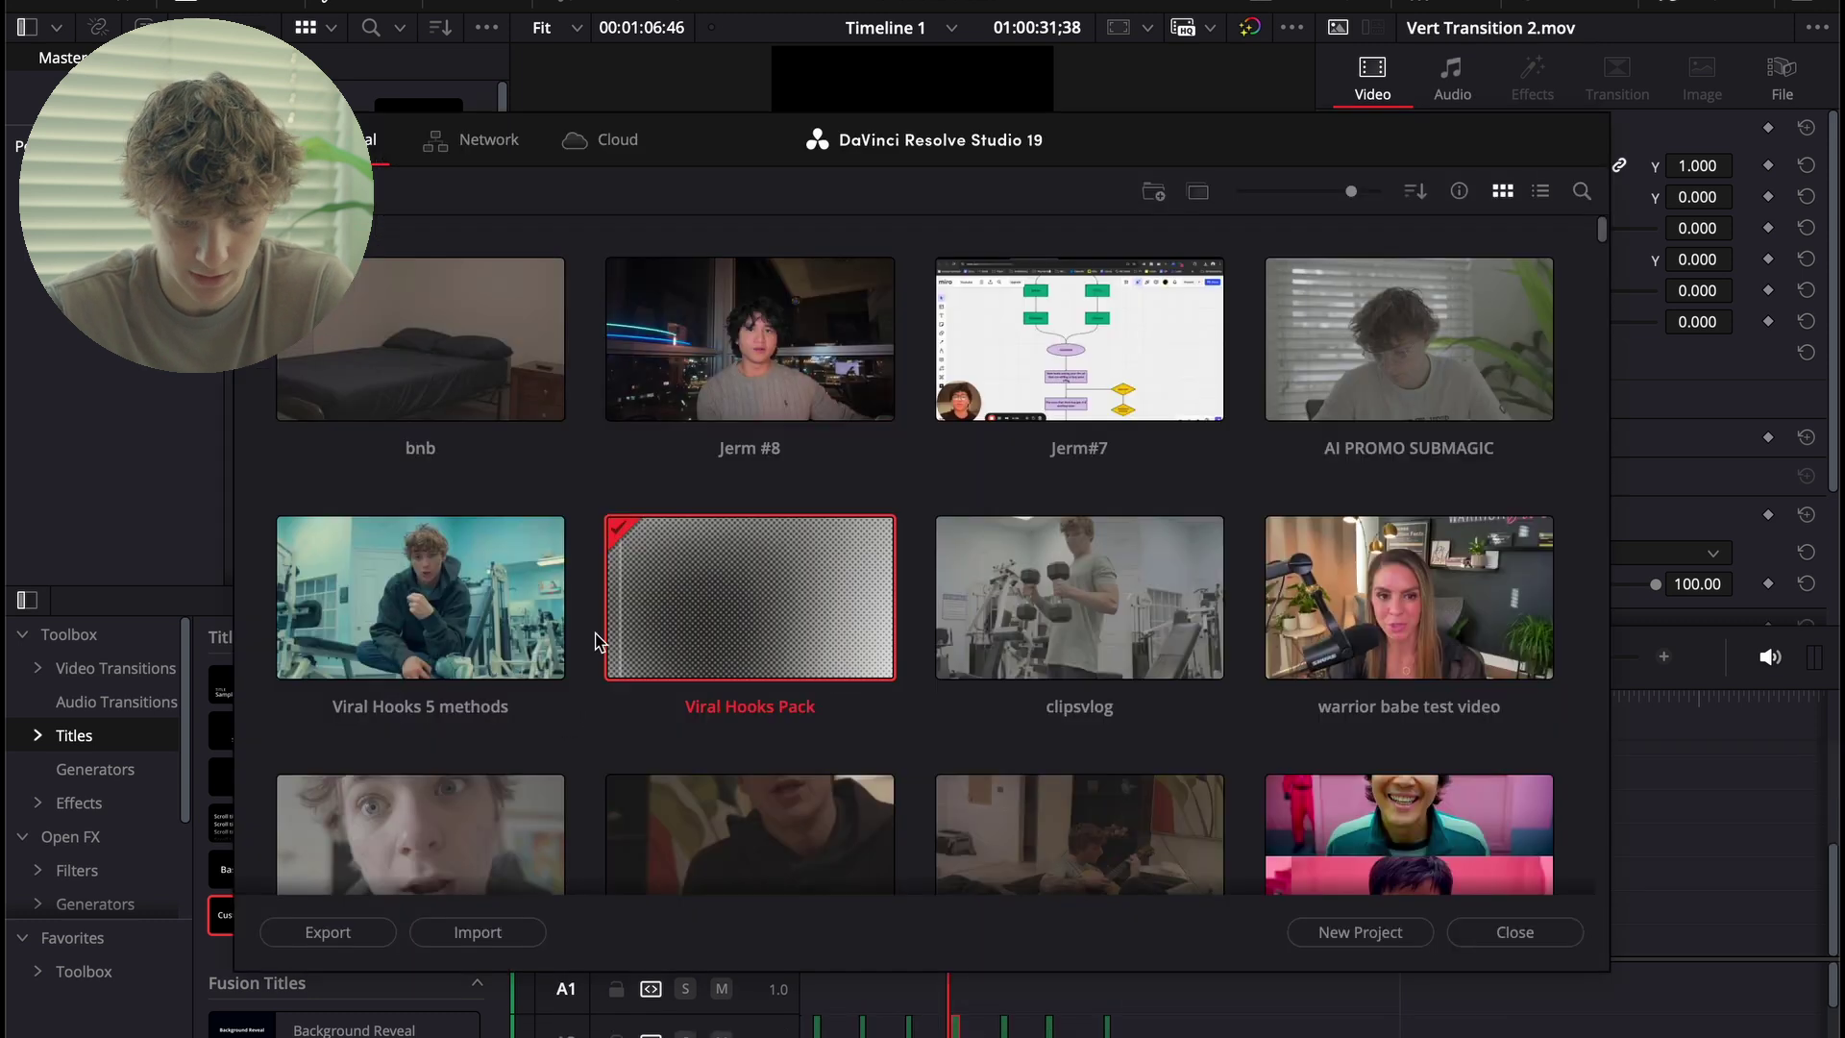
double_click(478, 615)
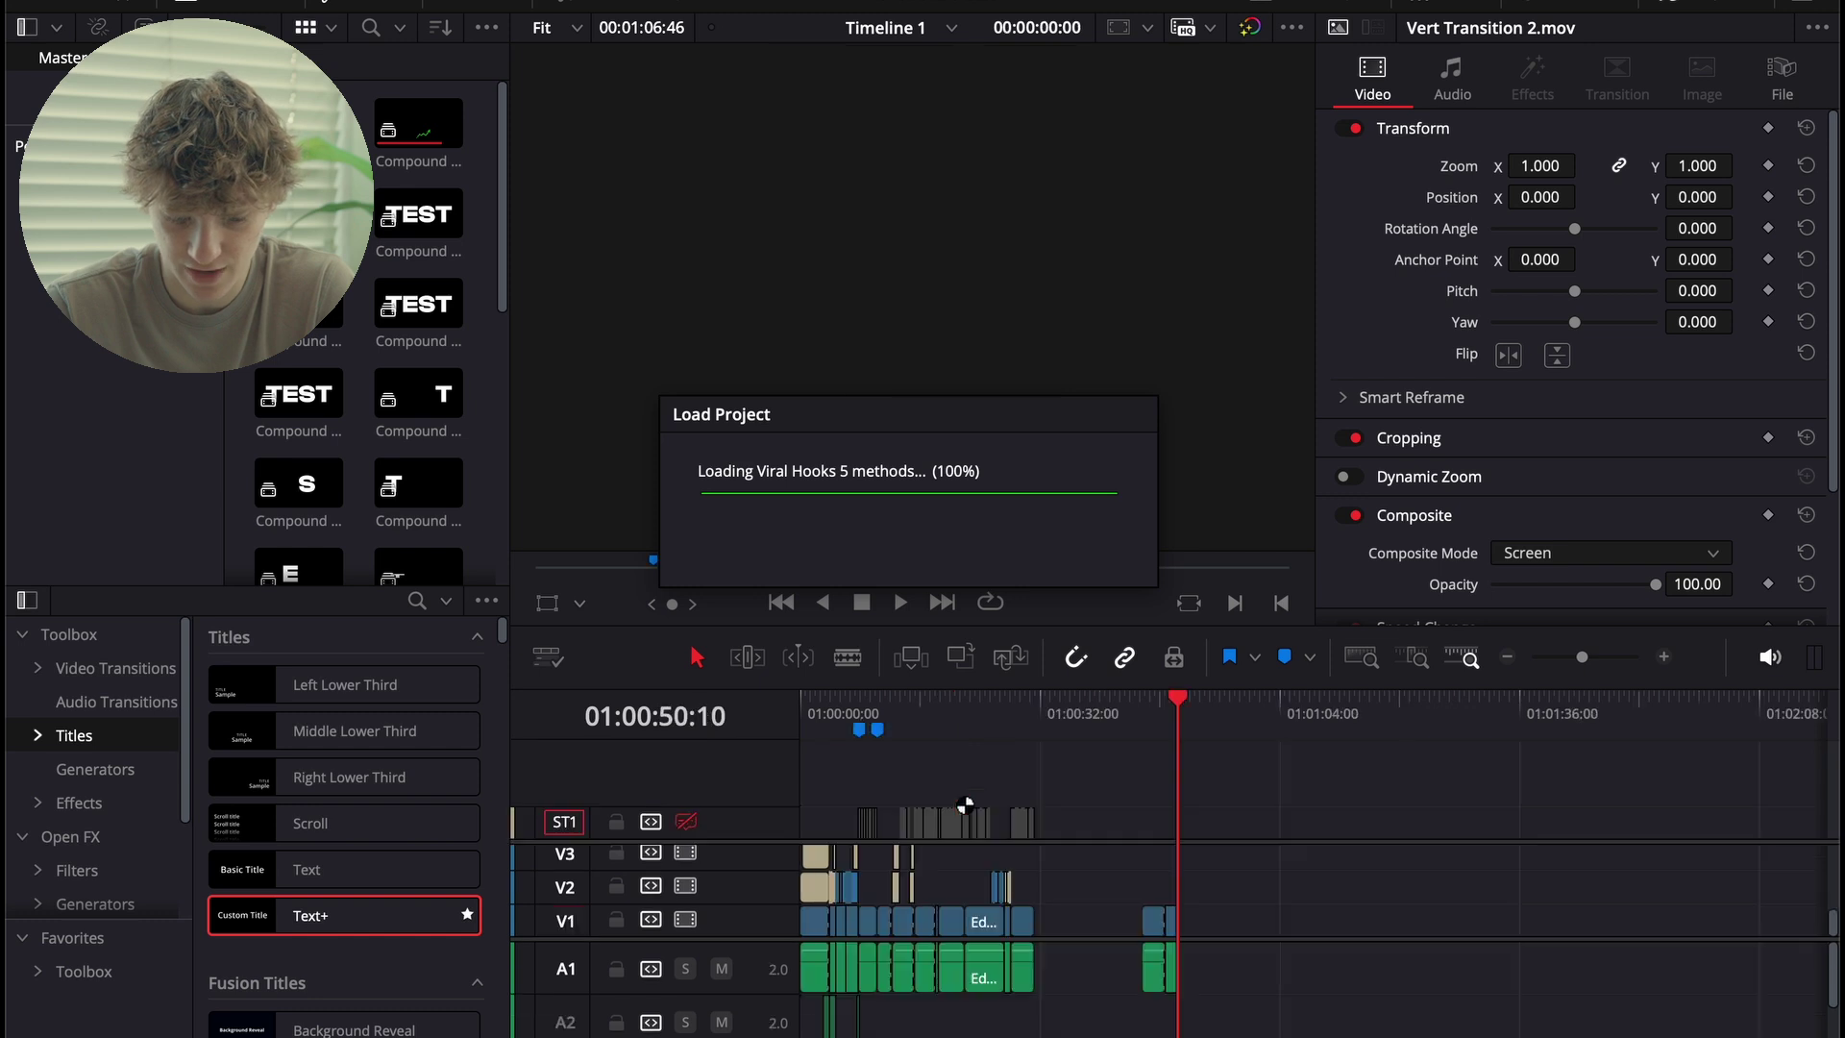
Paste the TEXT SEQUENCE template over the footage at 01:00:45:14.
left_click_drag(1165, 721, 1142, 724)
key("super+v")
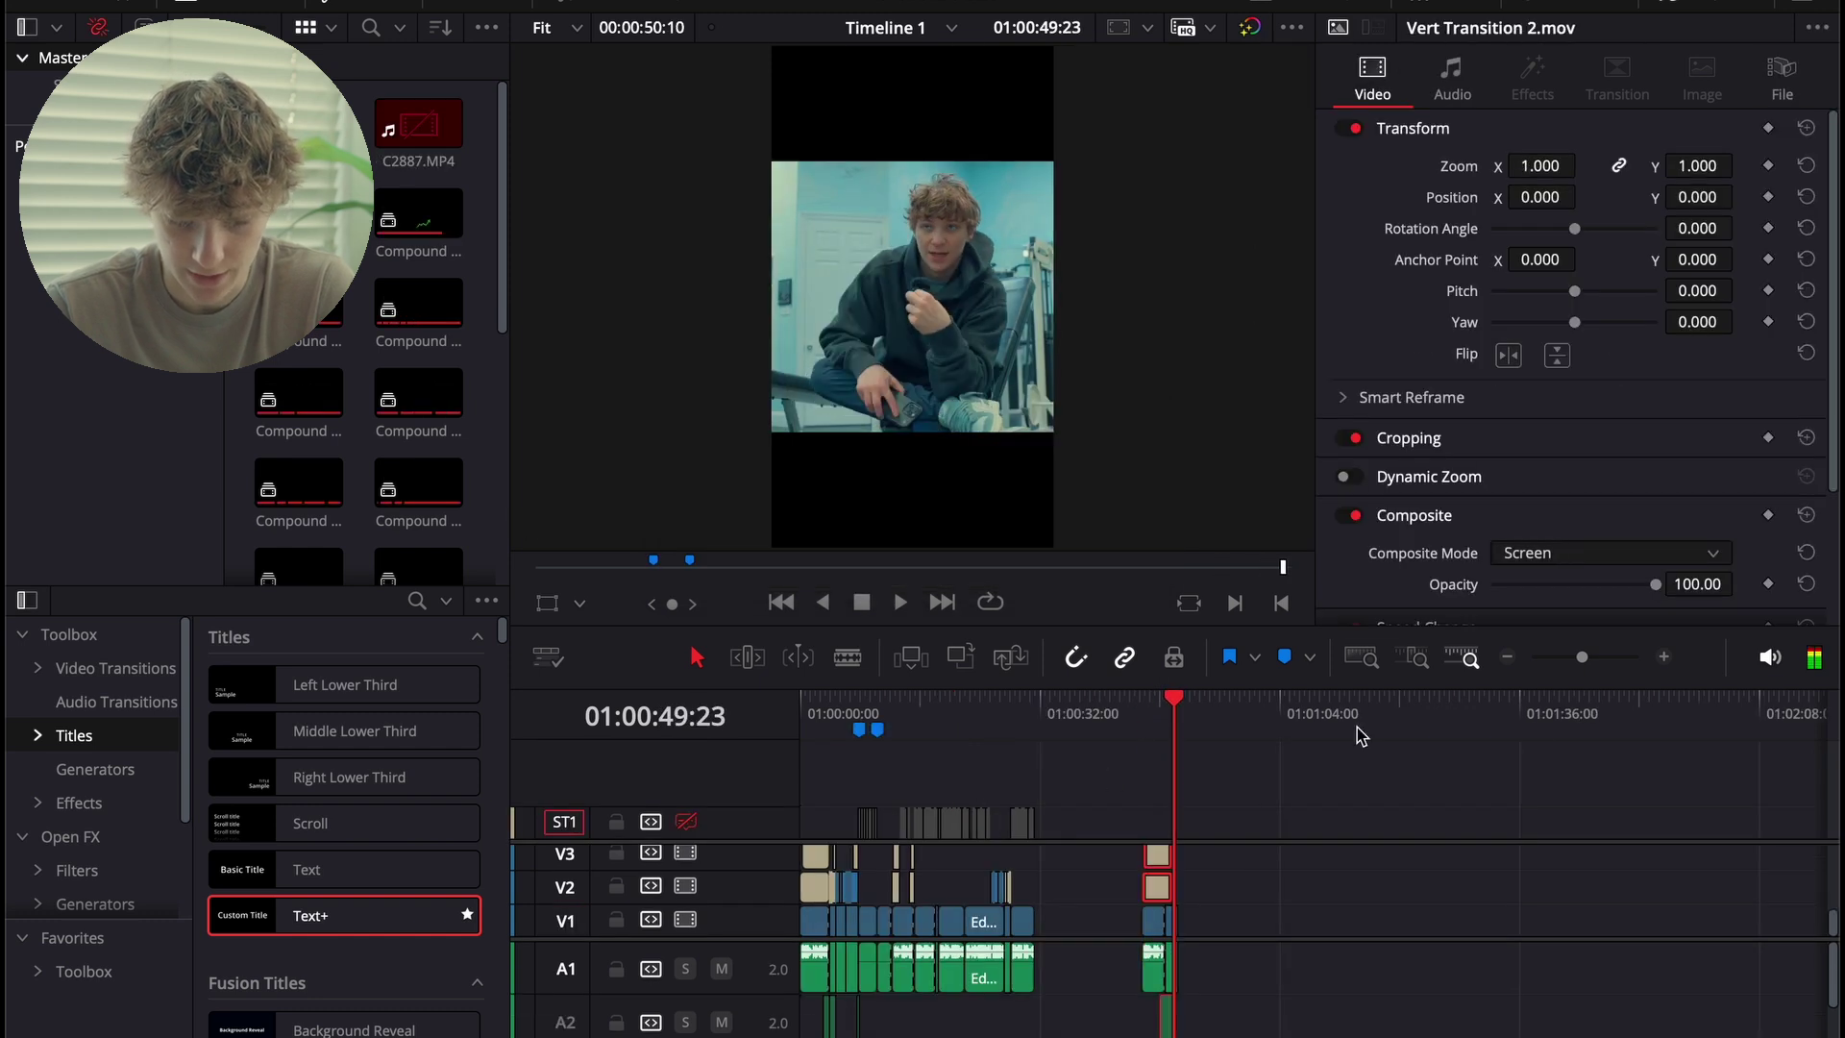
left_click(1665, 657)
left_click(1057, 735)
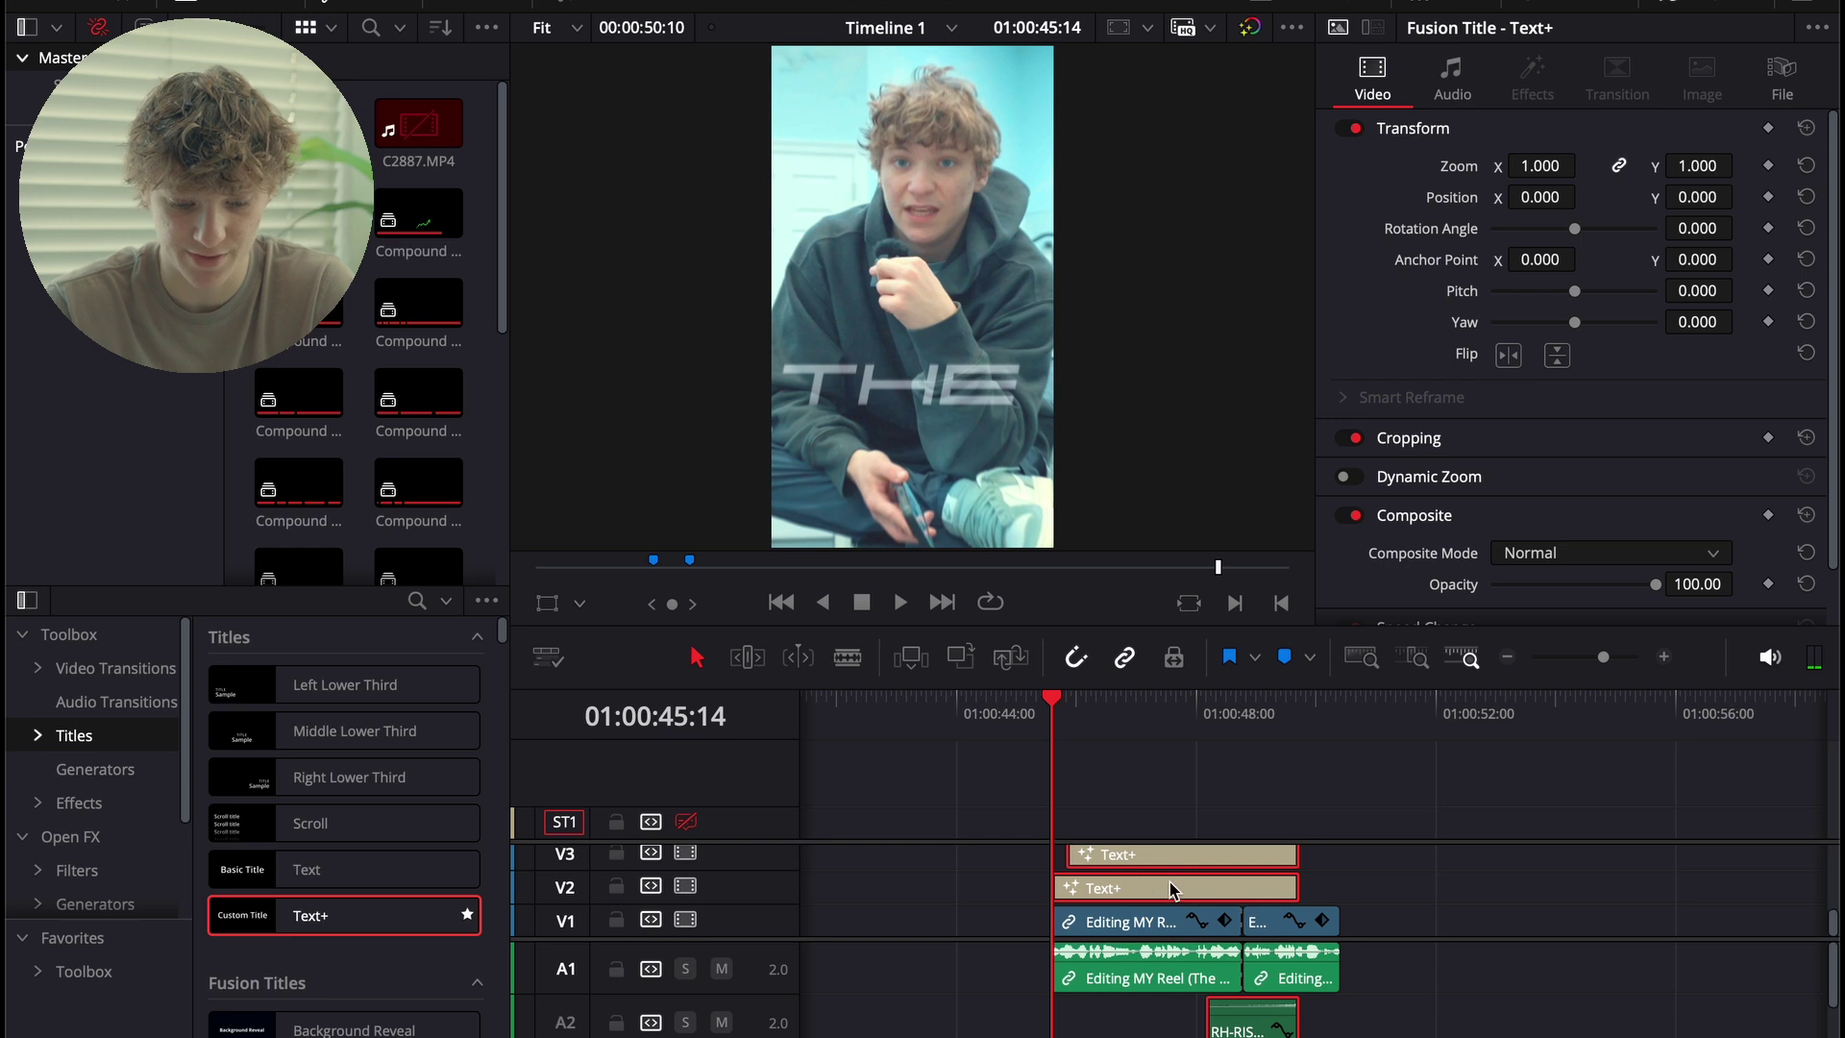
left_click_drag(1264, 1031, 1301, 1031)
key("super+z")
Extend the template's video layers to the end of the footage and place the V8 transition clip across 01:00:50:10.
scroll(1410, 927, "down", 1)
left_click_drag(1338, 876, 1254, 932)
left_click_drag(1251, 895, 1342, 901)
scroll(1360, 891, "up", 5)
left_click(1342, 713)
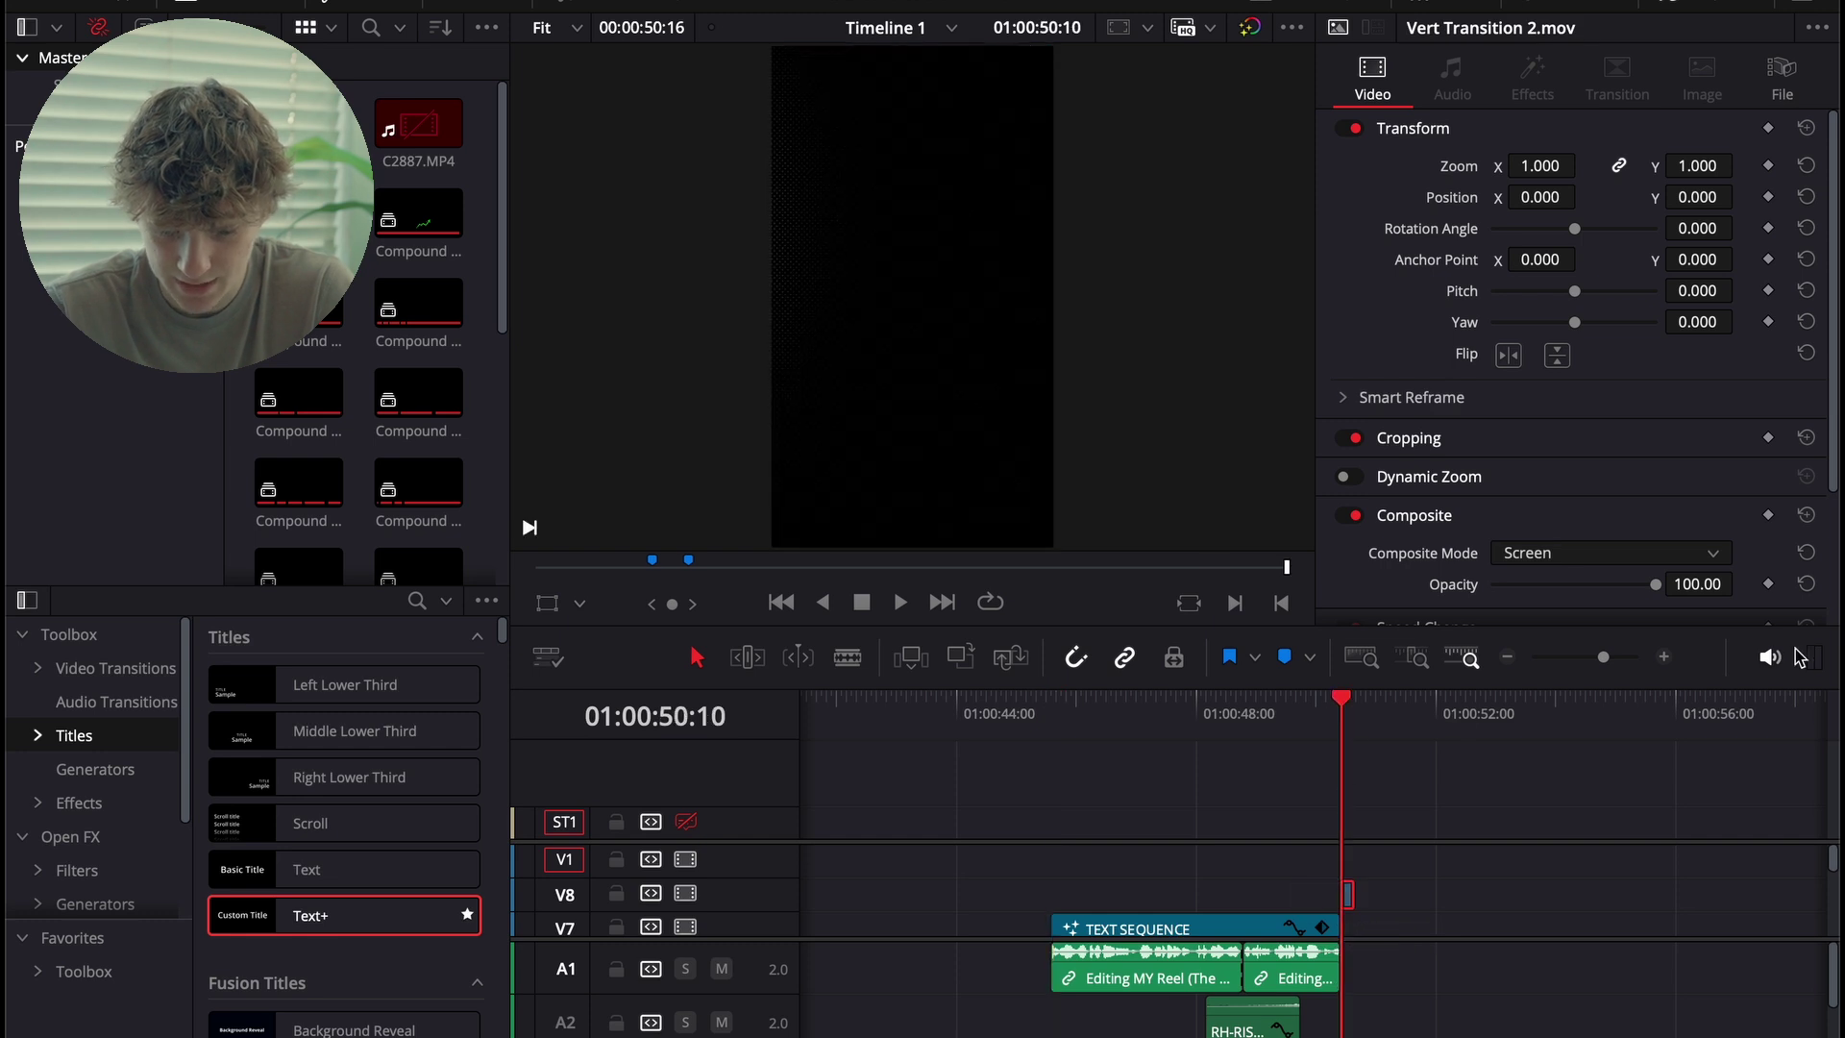
left_click(1664, 657)
left_click_drag(1352, 903, 1316, 901)
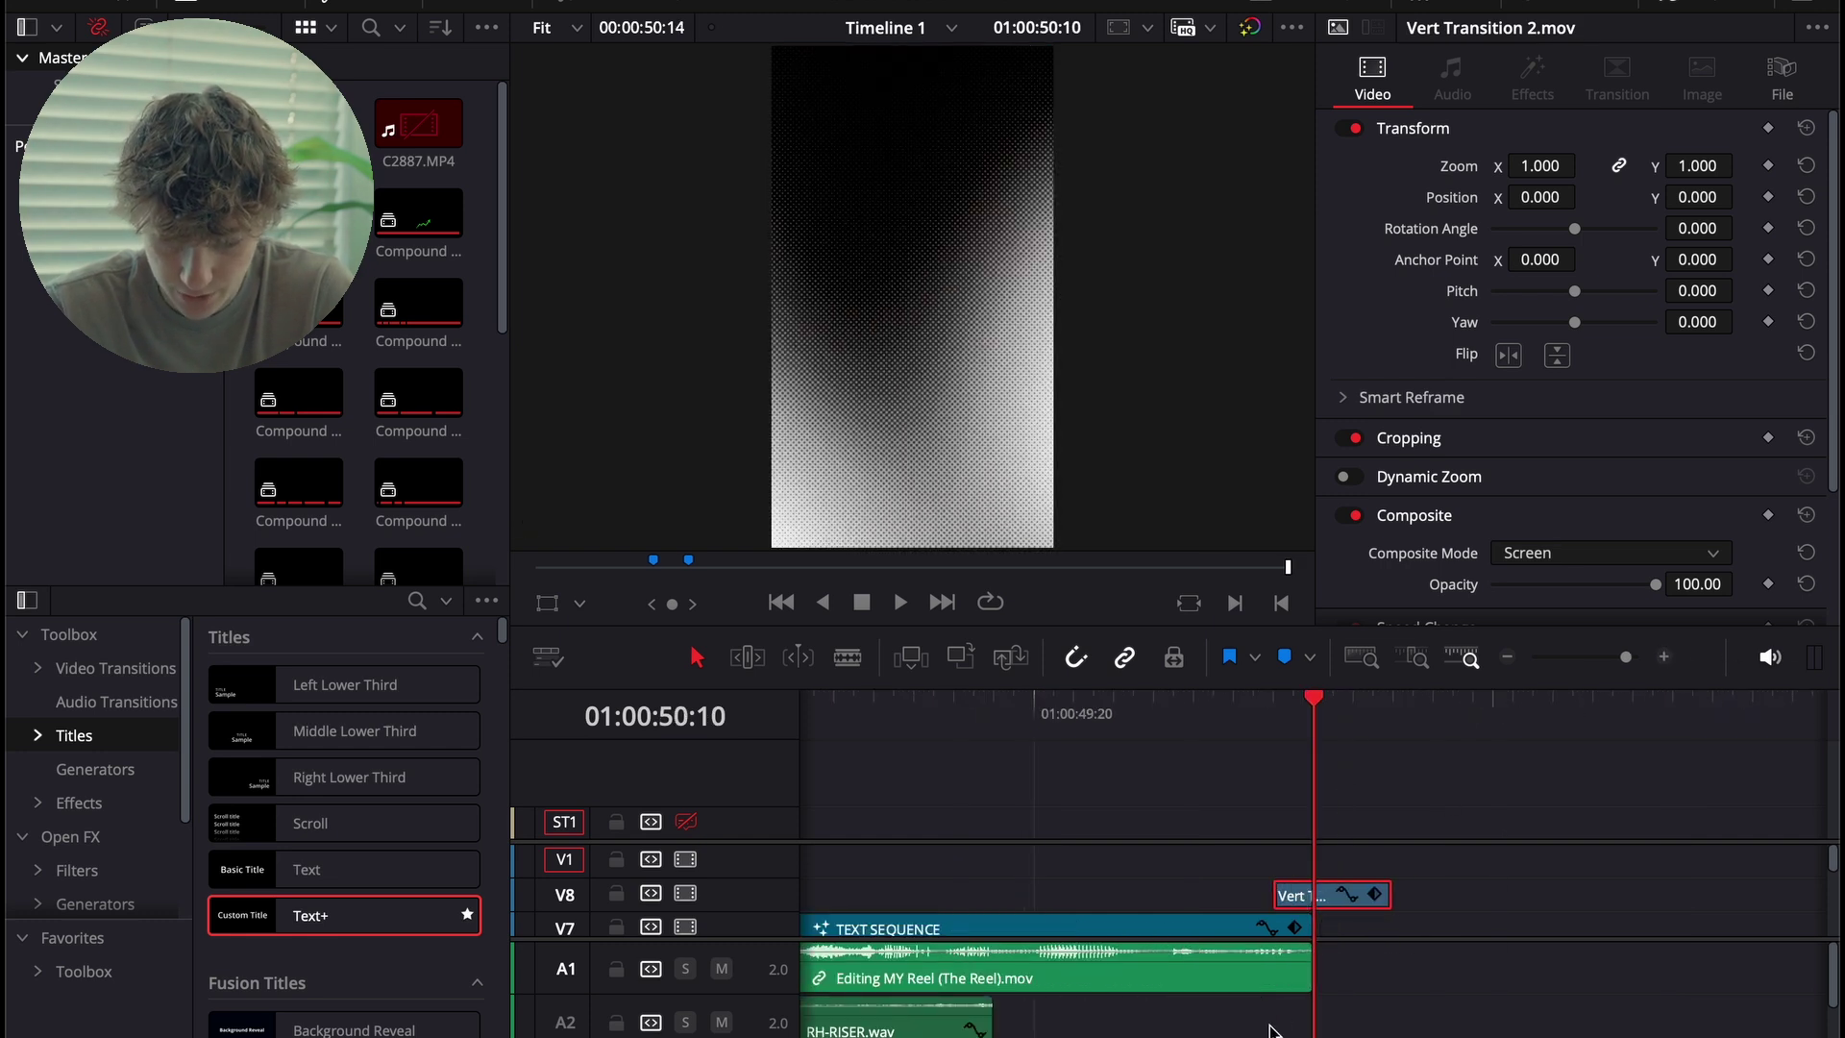
Move the riser and transition sound clips so they line up with the end of the footage.
scroll(1270, 1018, "down", 2)
scroll(1085, 1026, "left", 2)
scroll(1085, 1026, "up", 1)
left_click_drag(1285, 1036, 1362, 989)
Play the adjusted TEXT SEQUENCE template with its sound effects and closing transition over the footage.
left_click(1179, 715)
key("space")
left_click(1507, 657)
left_click(1507, 658)
left_click_drag(1002, 730, 1633, 802)
left_click(1505, 657)
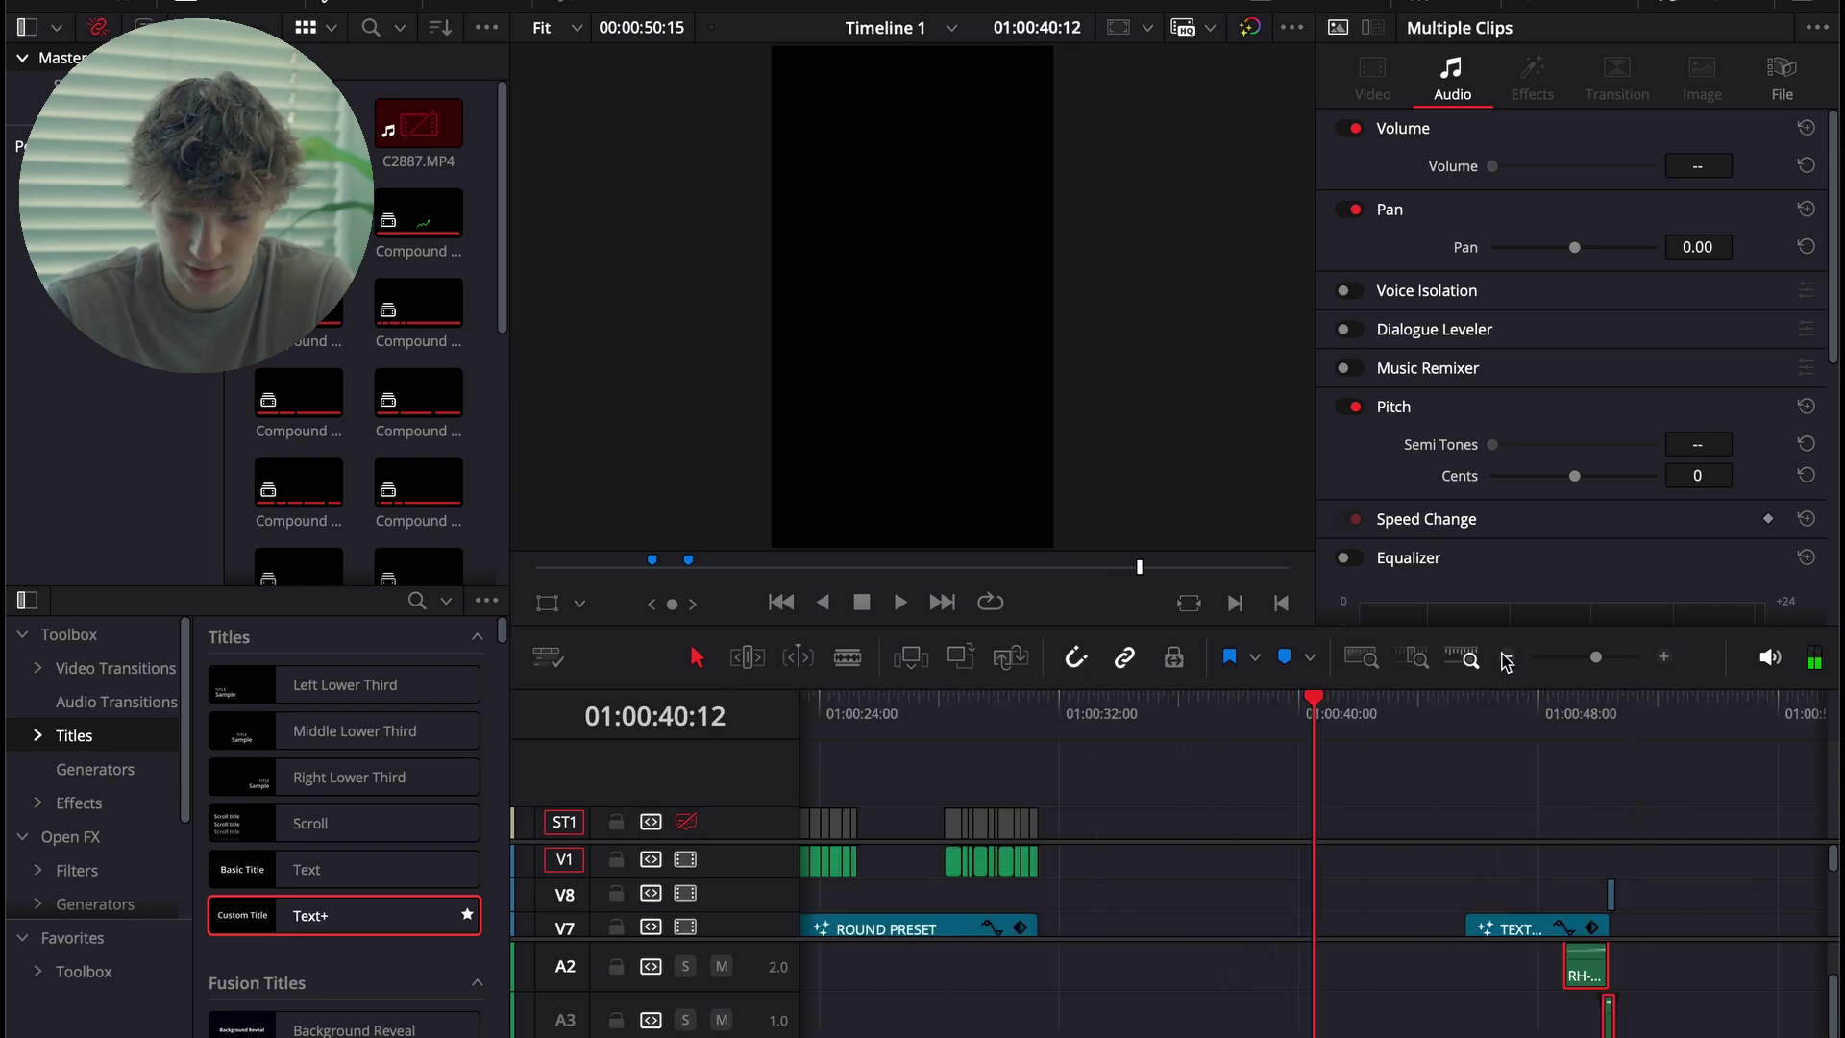
scroll(1450, 874, "down", 5)
scroll(1449, 874, "right", 3)
key("space")
left_click_drag(1312, 722, 1306, 730)
Change the V2 Text+ title's wording to IF YOU and reduce its size to 0.1378.
left_click(1362, 882)
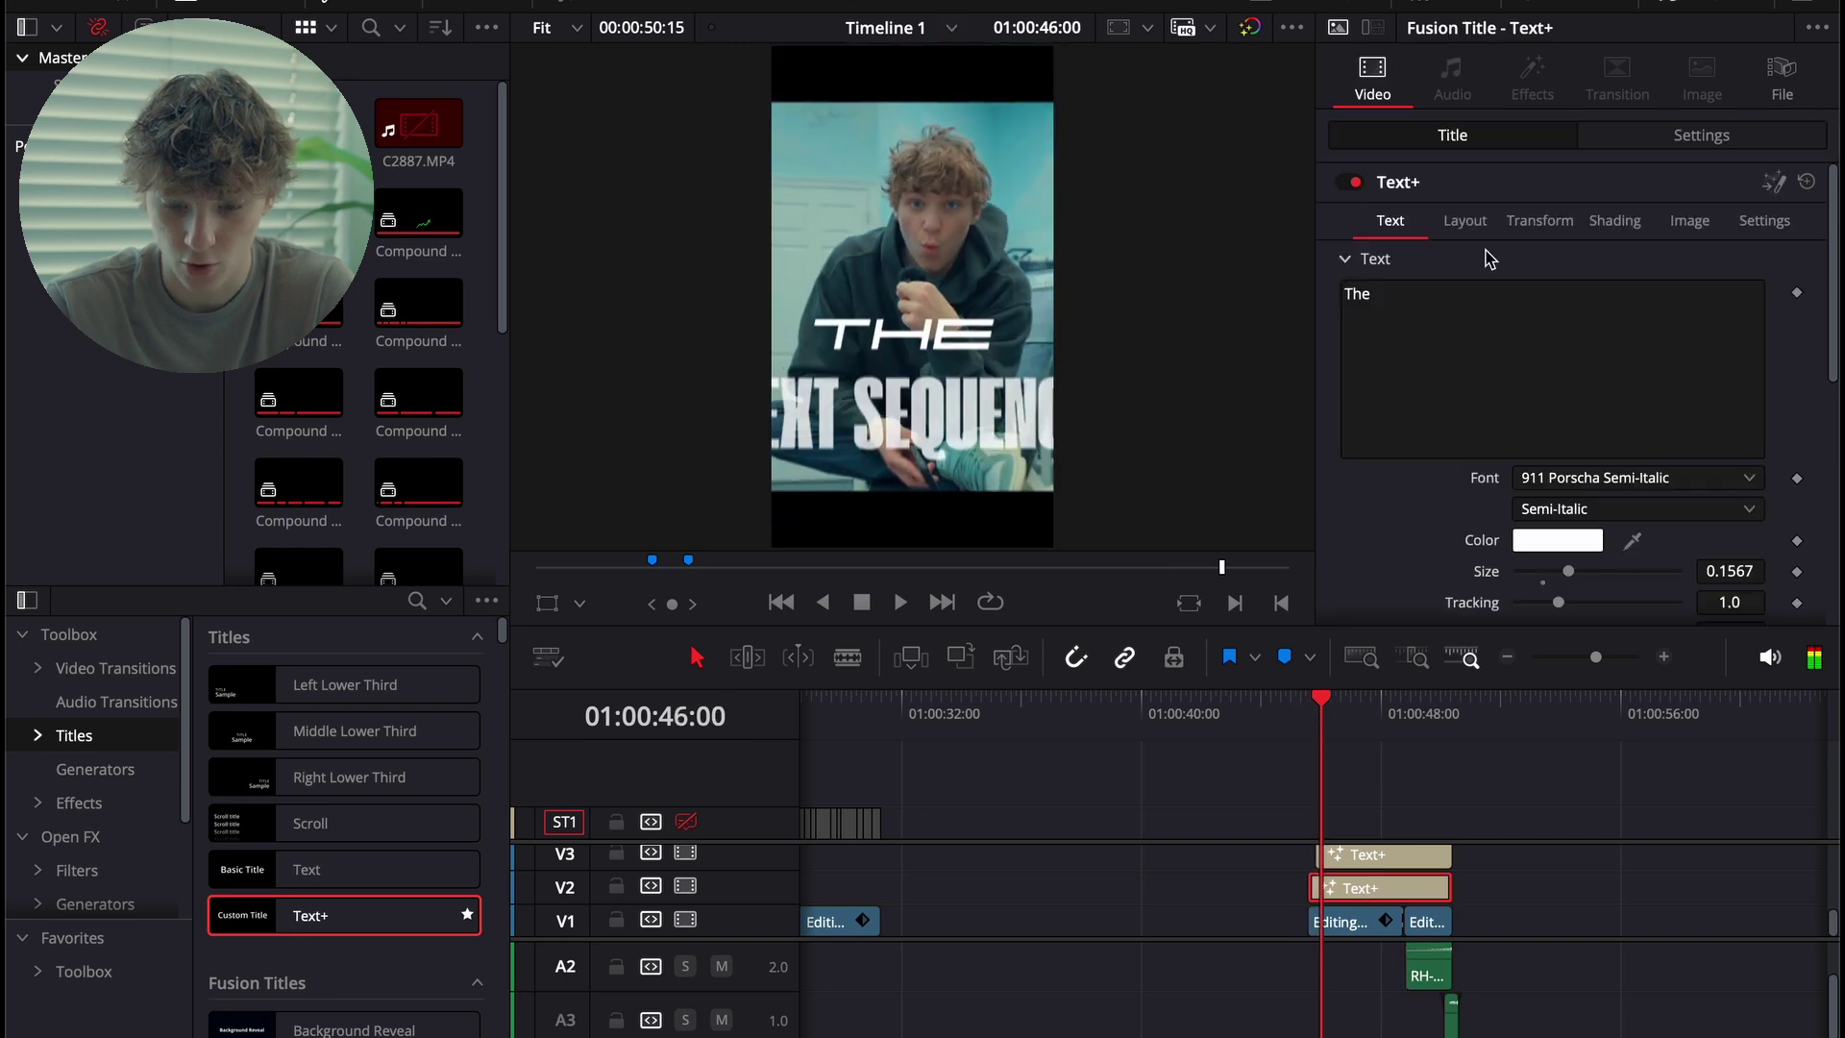
type("IF YOU")
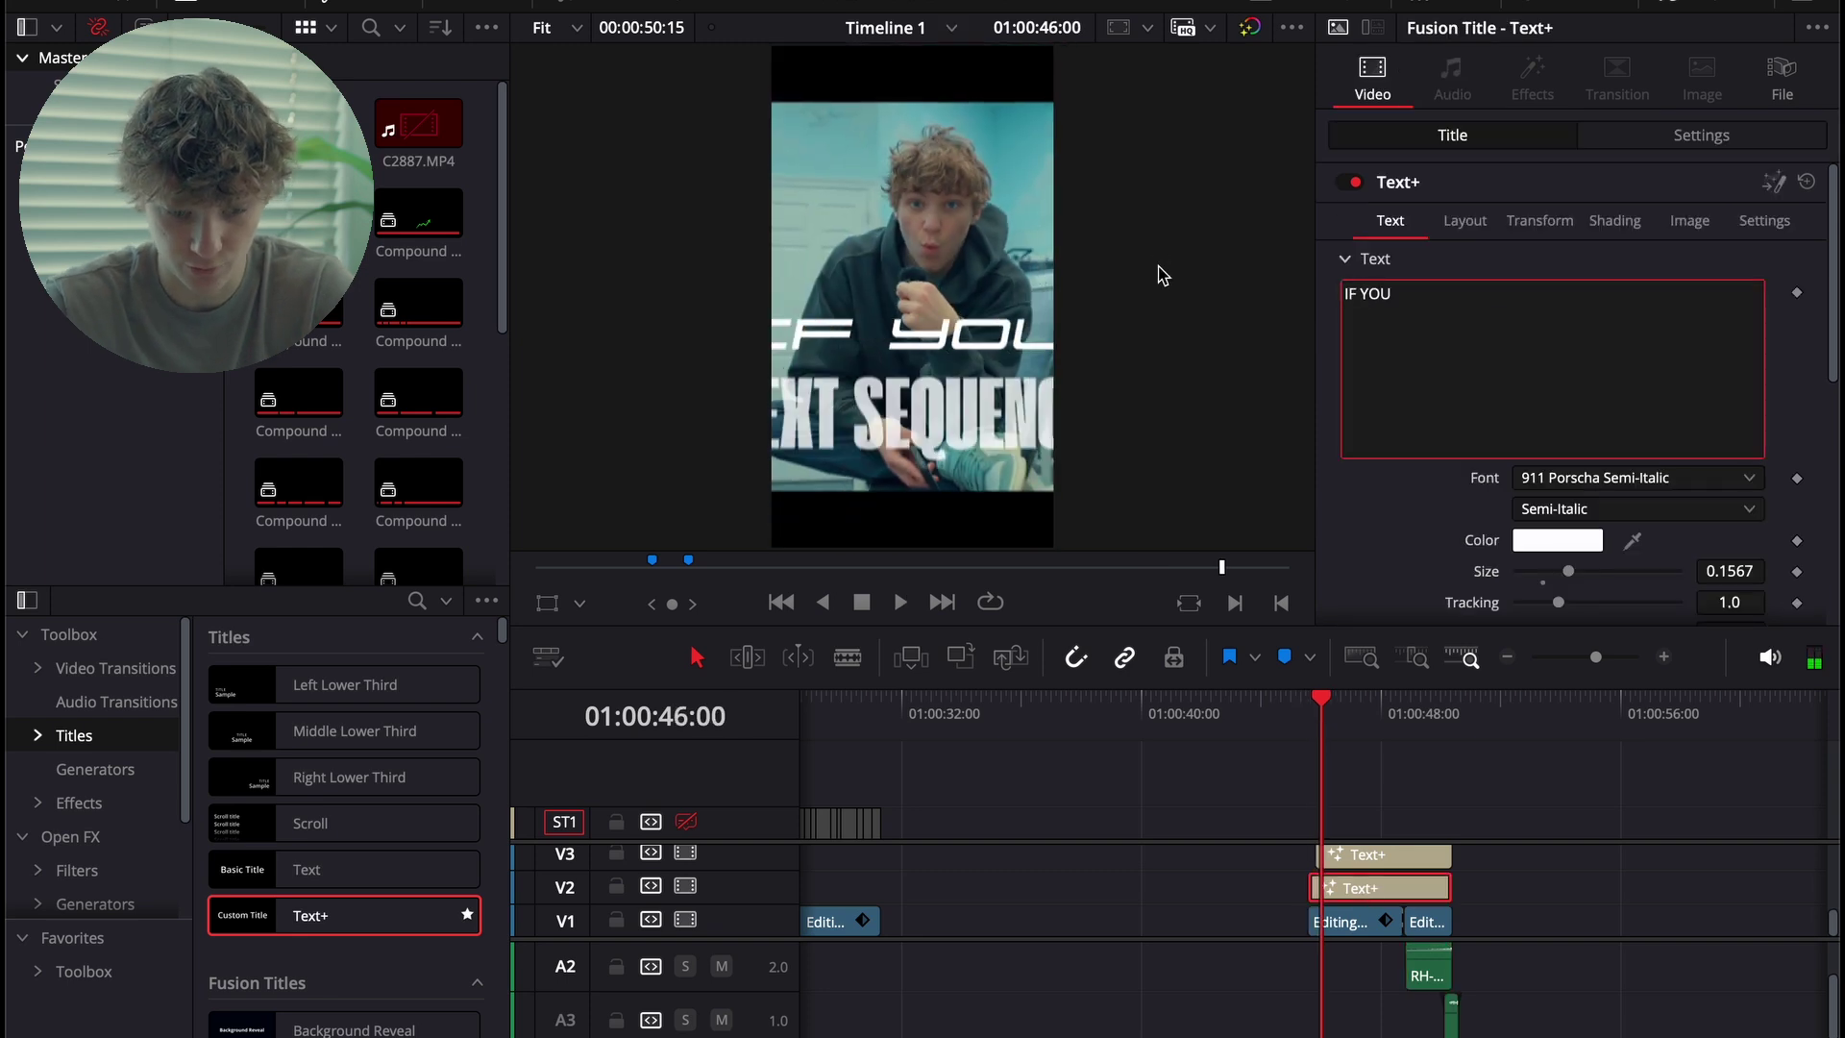
left_click_drag(1576, 565, 1556, 575)
key("space")
key("space")
left_click_drag(1558, 573, 1566, 575)
key("space")
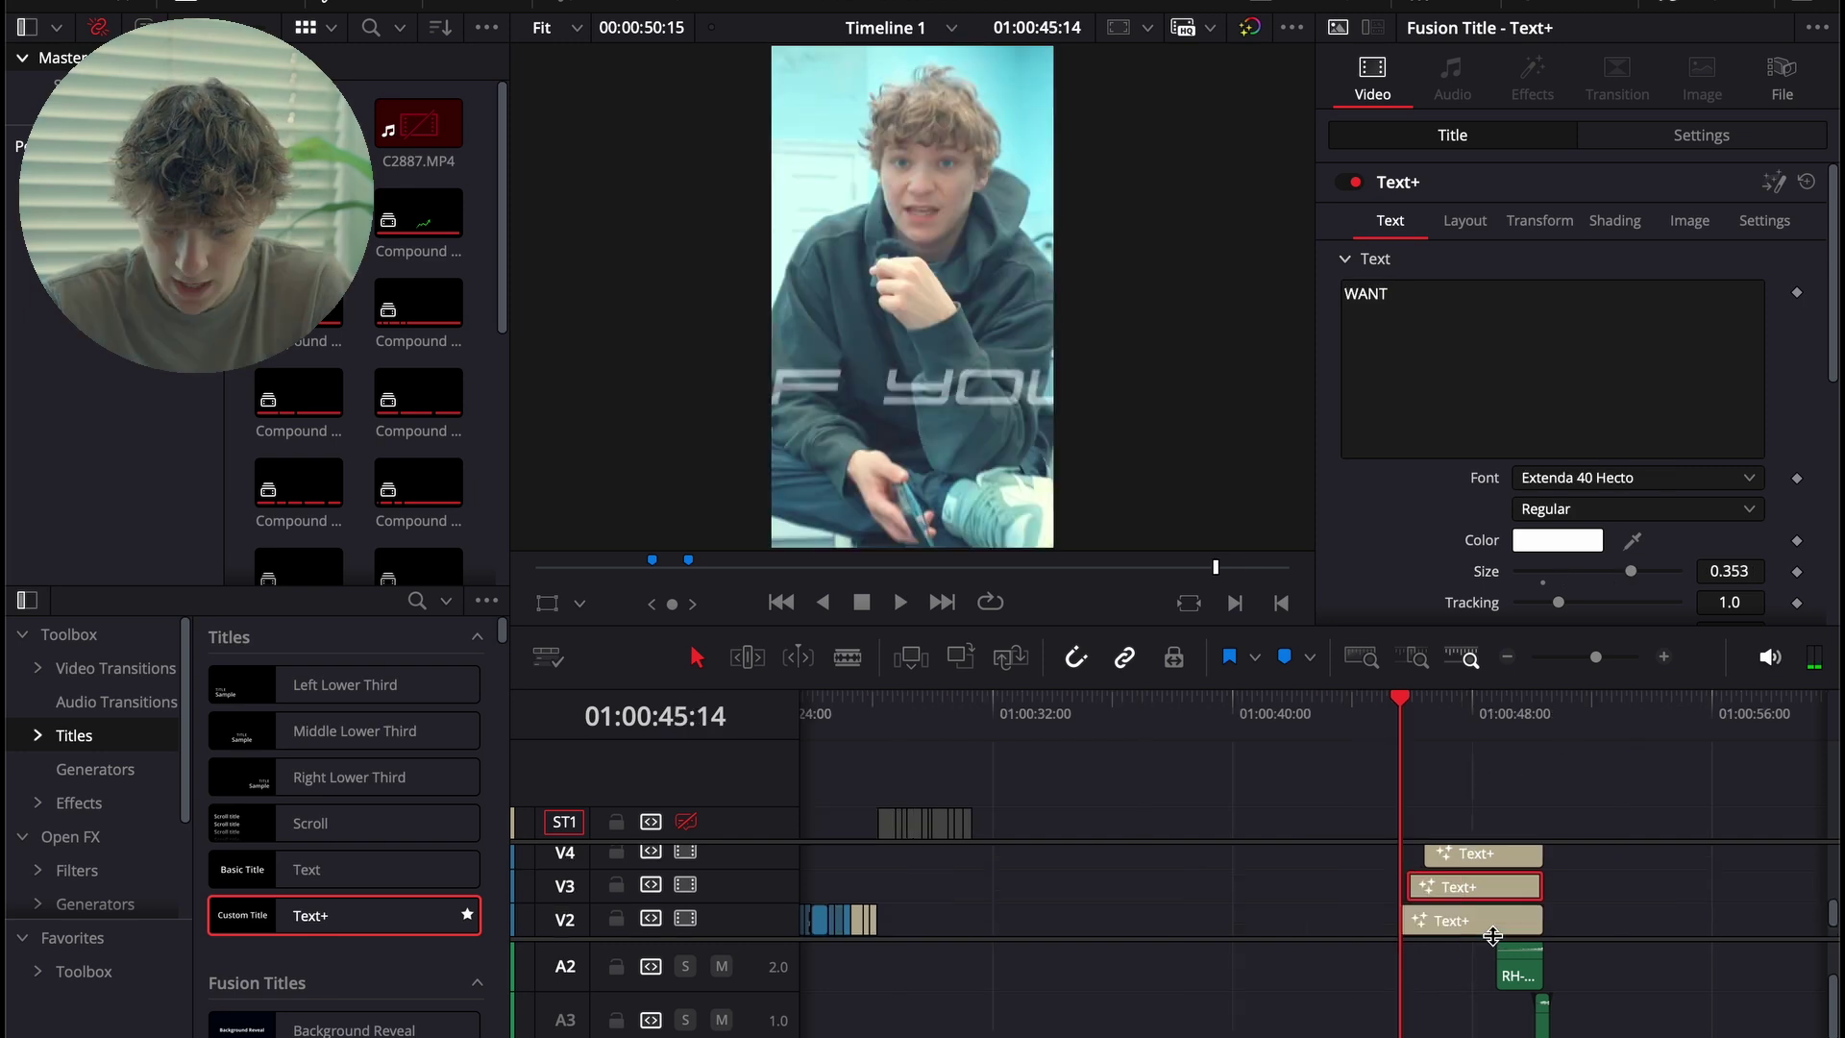
Change the V3 Text+ title's wording to WANT and disable the TEXT SEQUENCE effect clip on V7.
scroll(1490, 922, "up", 4)
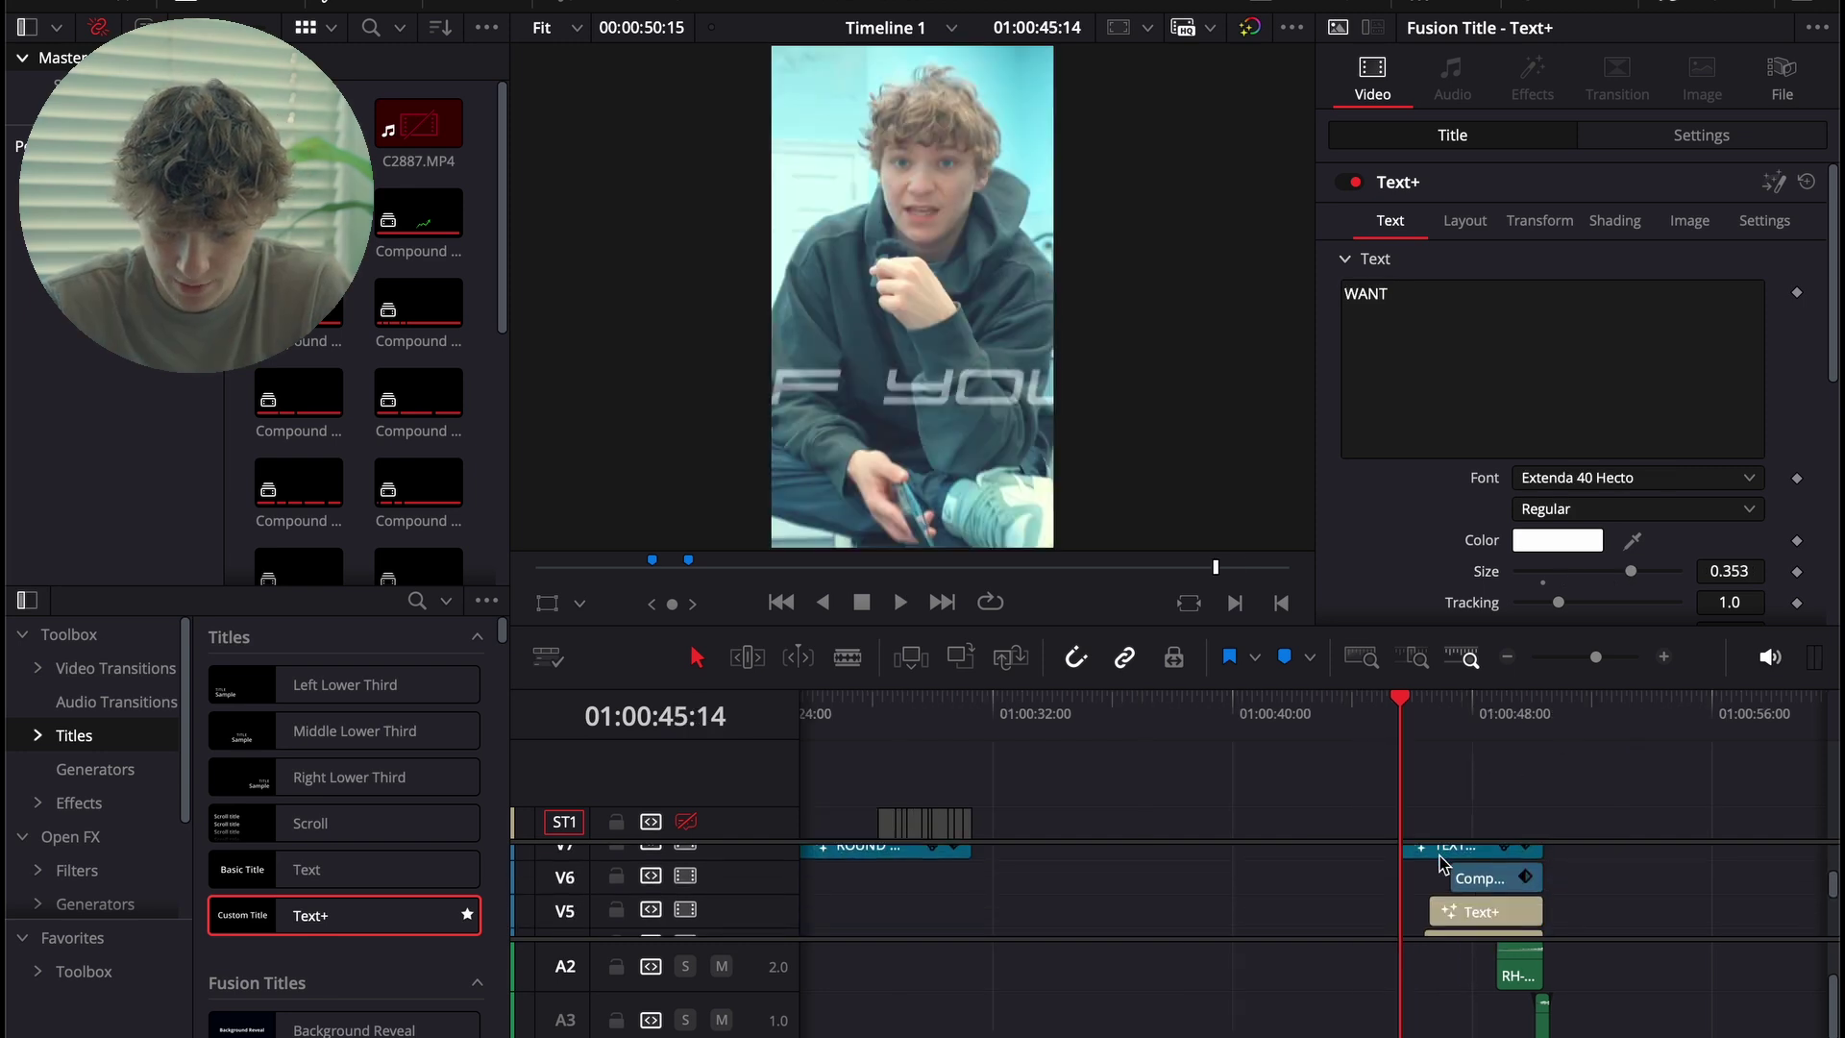
left_click(1446, 850)
left_click(1664, 657)
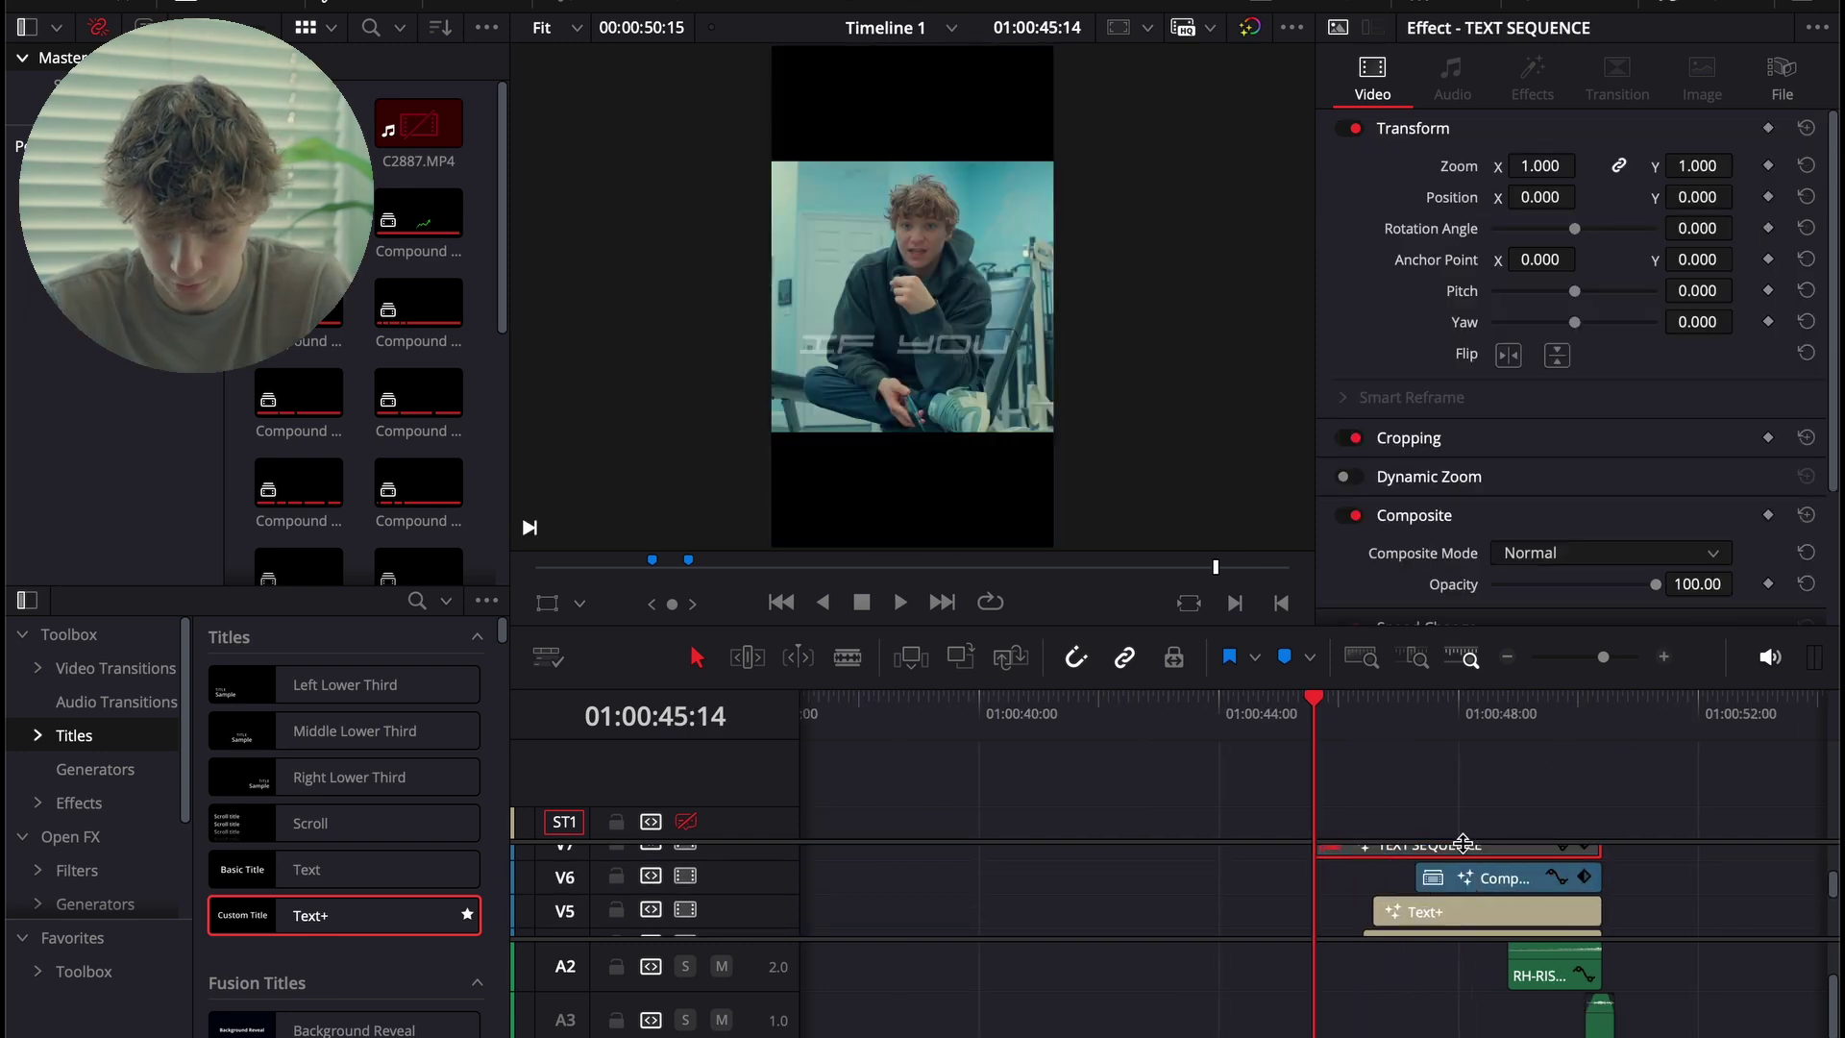
scroll(1462, 865, "down", 4)
Play the opening words to check them against the speech, and extend the V3 title's wording to WANT TO ACHIVE.
left_click(1410, 889)
key("space")
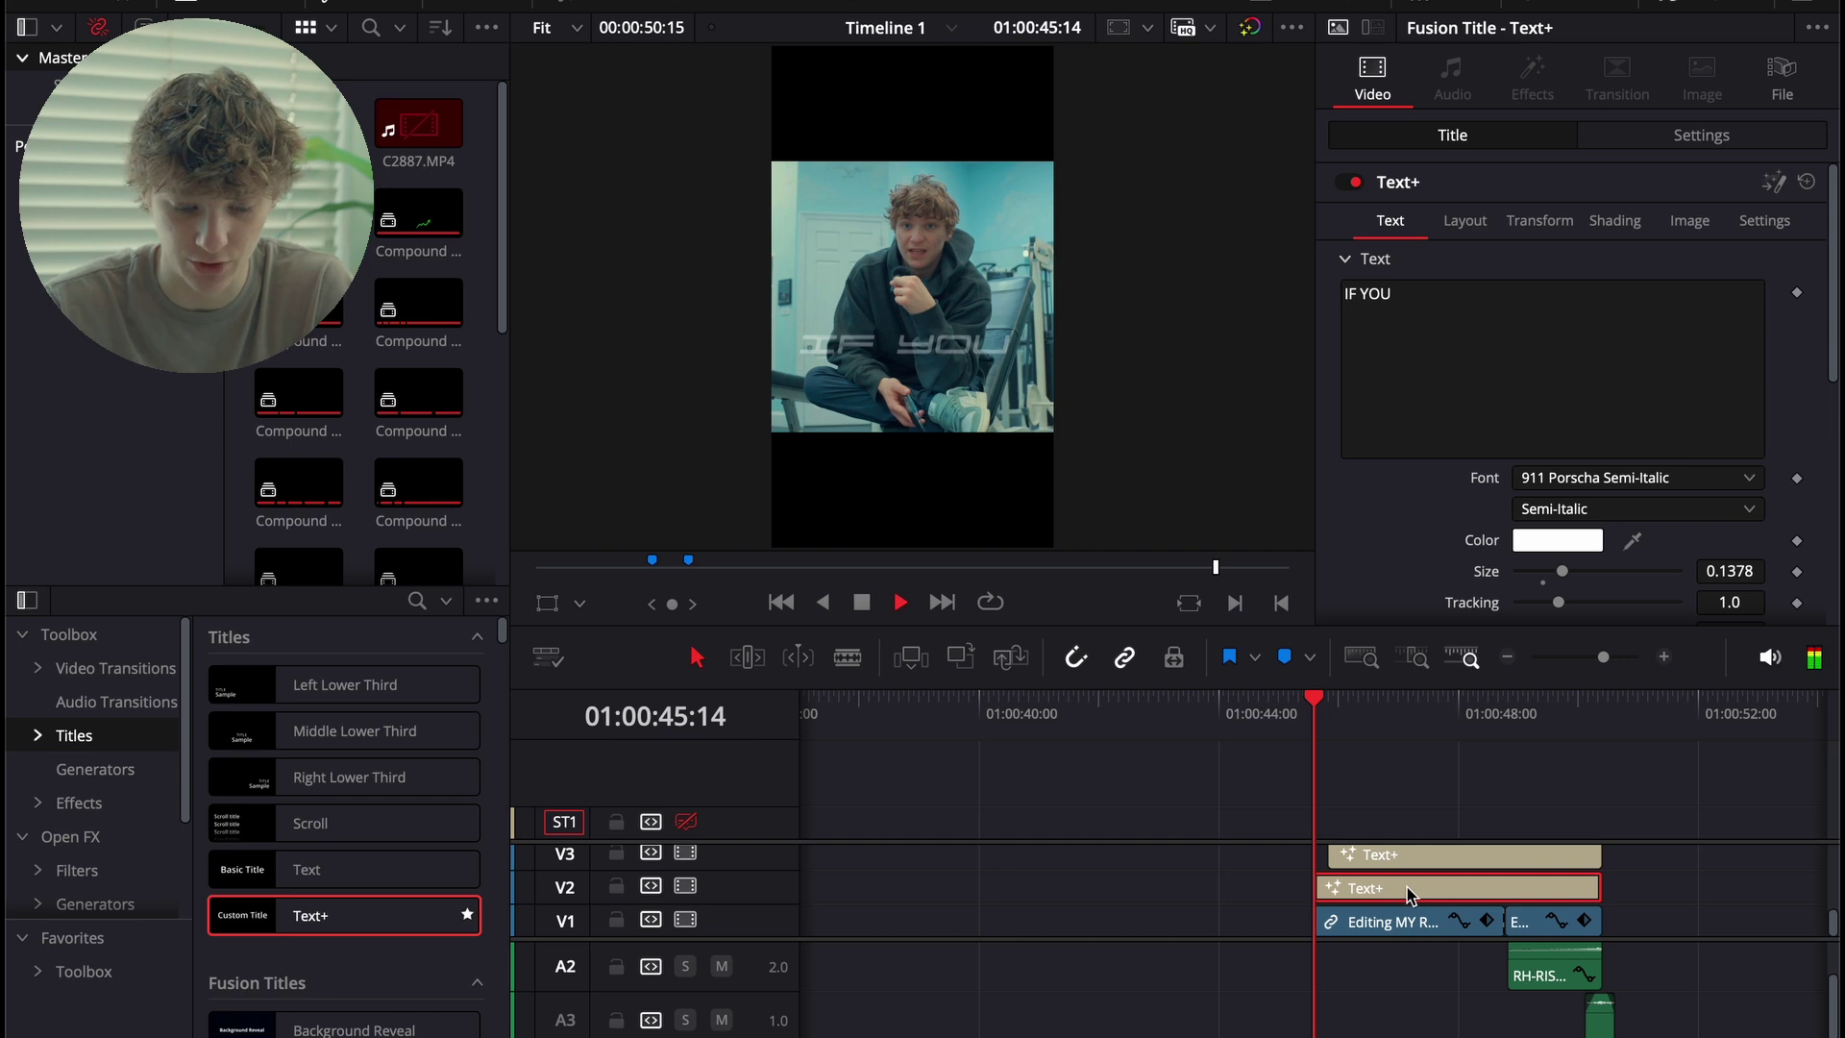
key("space")
left_click(1440, 305)
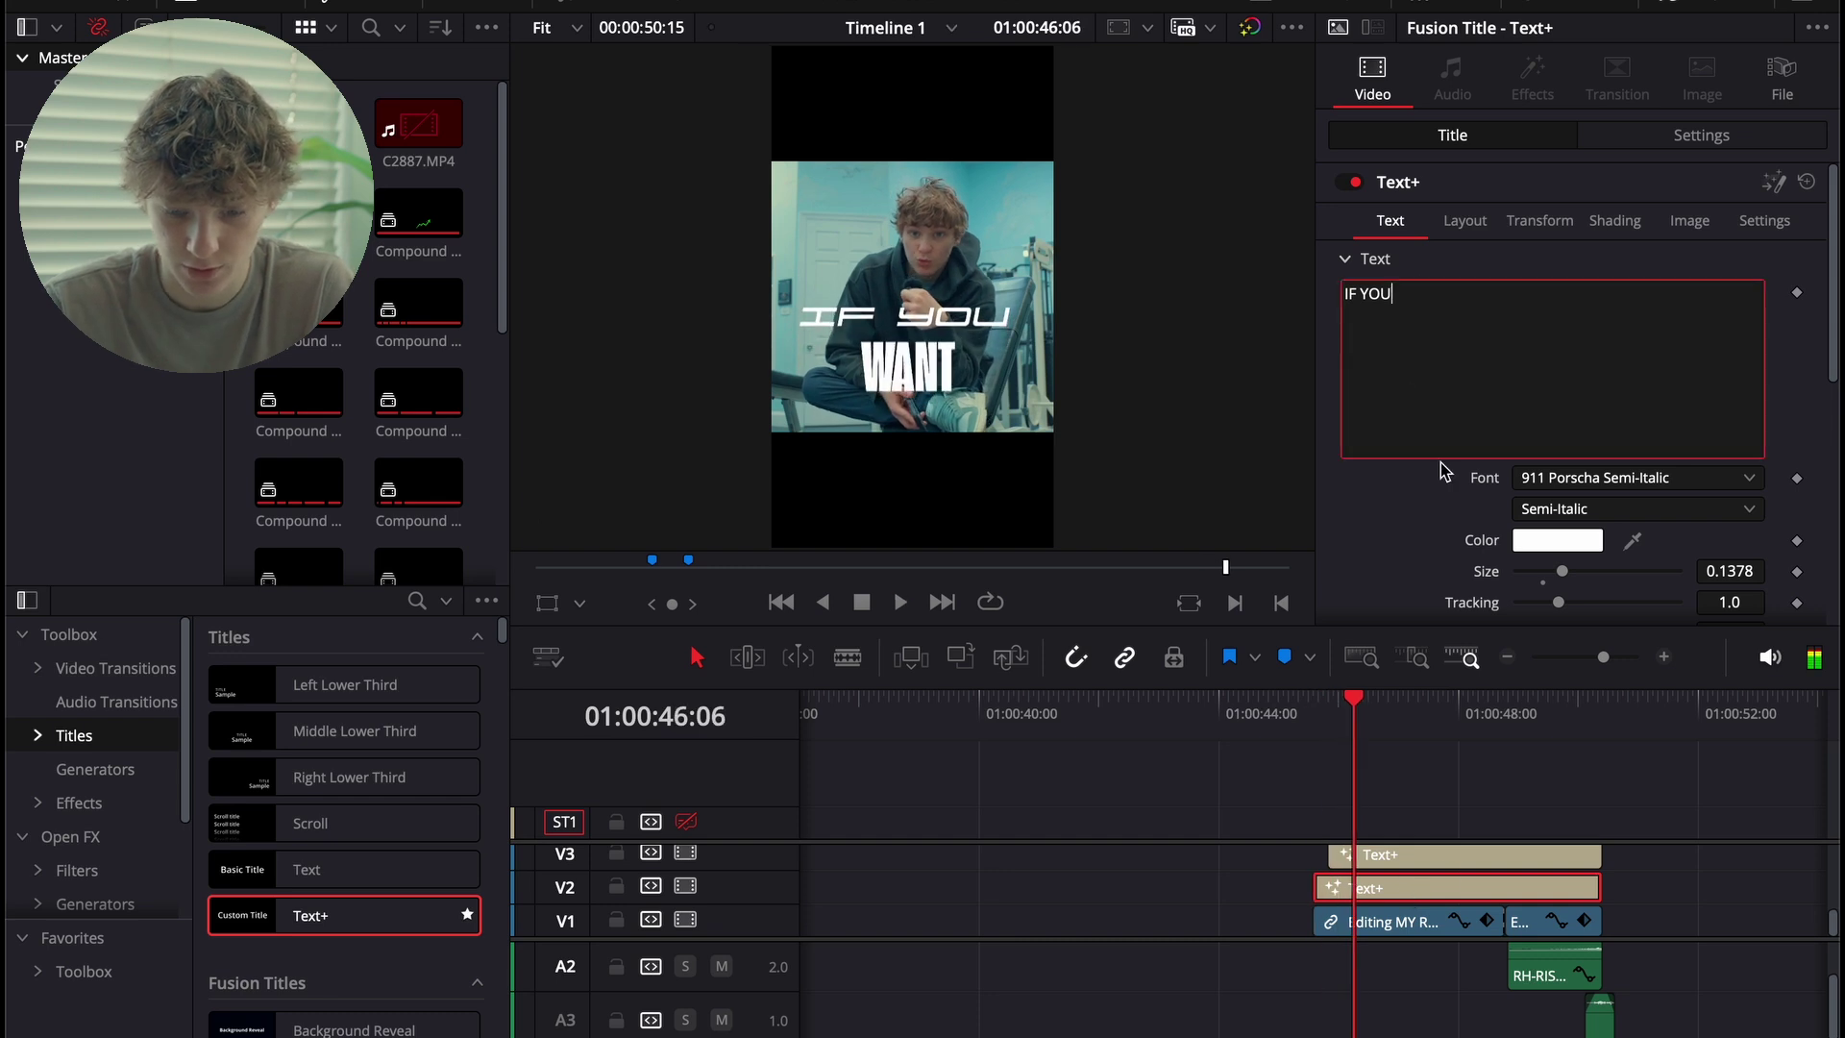
left_click(1353, 855)
left_click(1431, 336)
type("TO ACHIV")
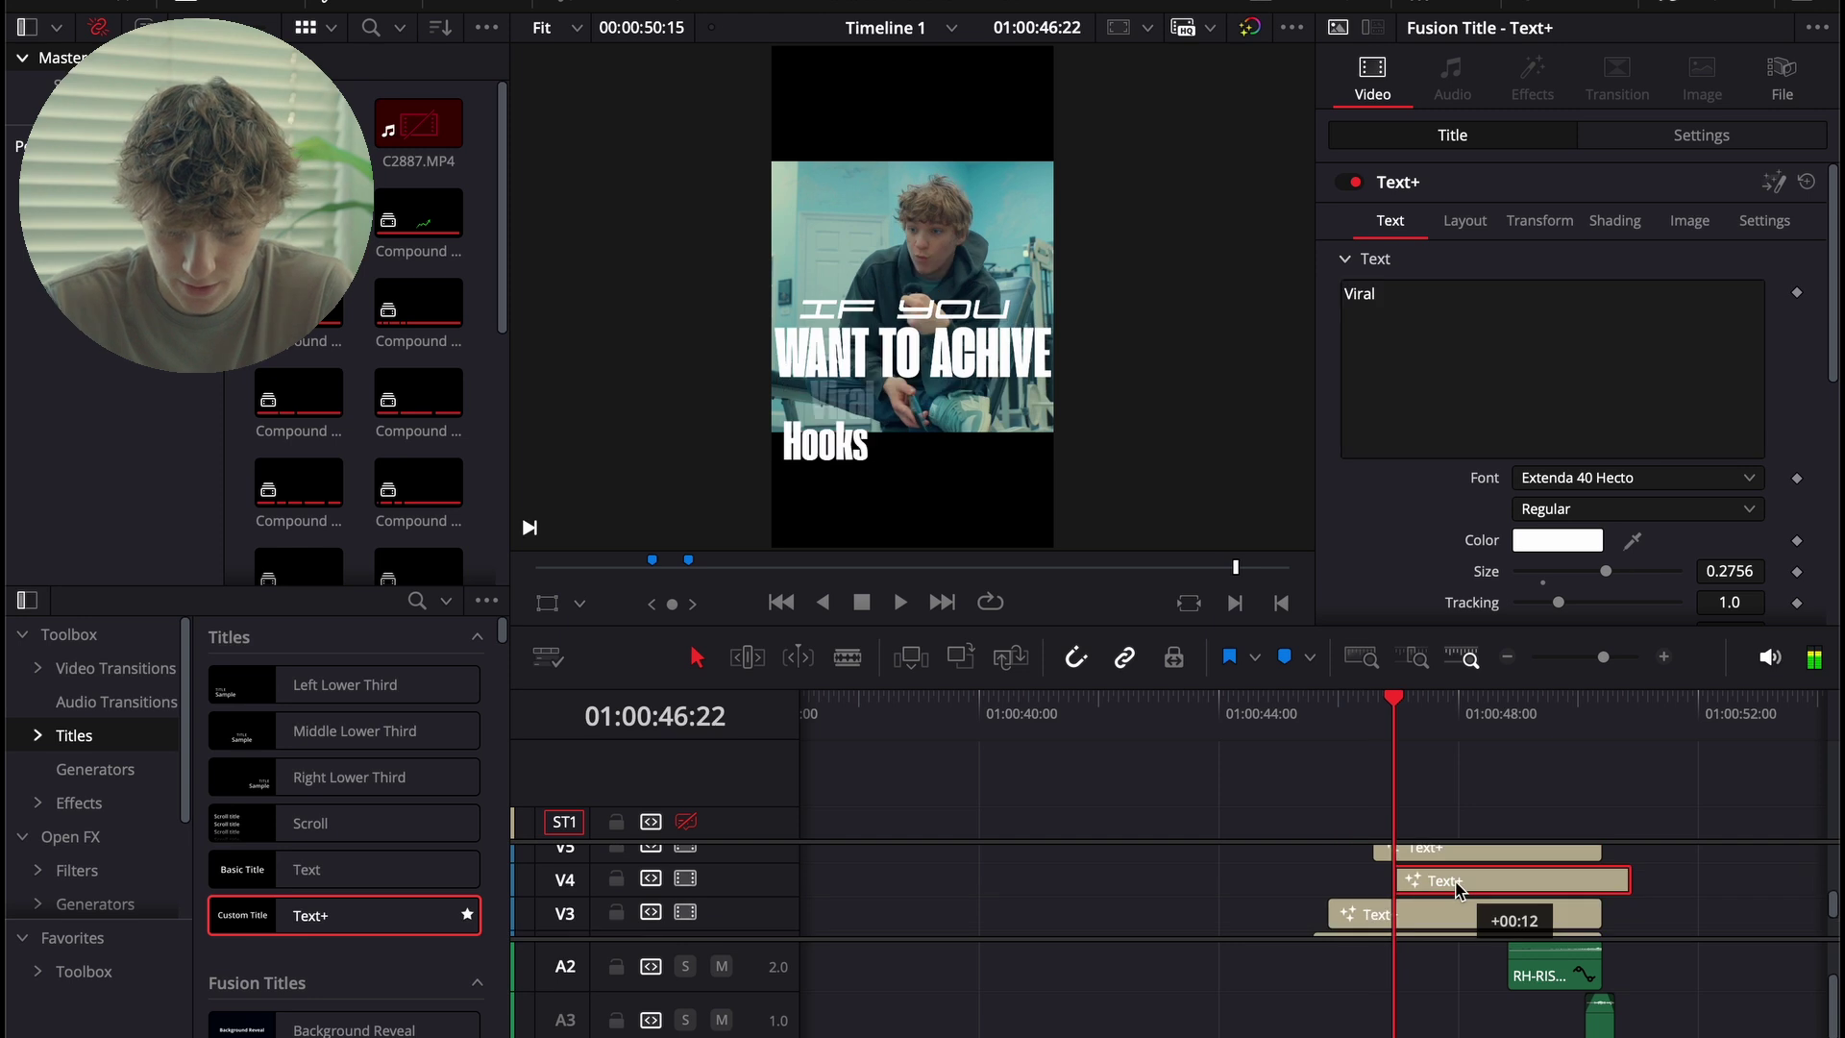
Shift the V4 Text+ title to start slightly before 01:00:47:06 and trim its end to the footage's end.
left_click_drag(1457, 889, 1457, 888)
mouse_move(1628, 879)
left_mouse_down()
mouse_move(1584, 869)
mouse_move(1600, 879)
left_mouse_up()
left_click(1510, 896)
left_click(1531, 881)
key("Right")
key("Right")
key("Right")
key("Right")
key("Right")
key("Right")
key("Right")
key("Right")
Shift the V5 Text+ title to start at 01:00:47:06 and trim its end to match the other titles.
scroll(1468, 875, "up", 1)
left_click(1459, 869)
mouse_move(1461, 877)
left_mouse_down()
mouse_move(1504, 884)
mouse_move(1488, 878)
left_mouse_up()
left_click(1646, 875)
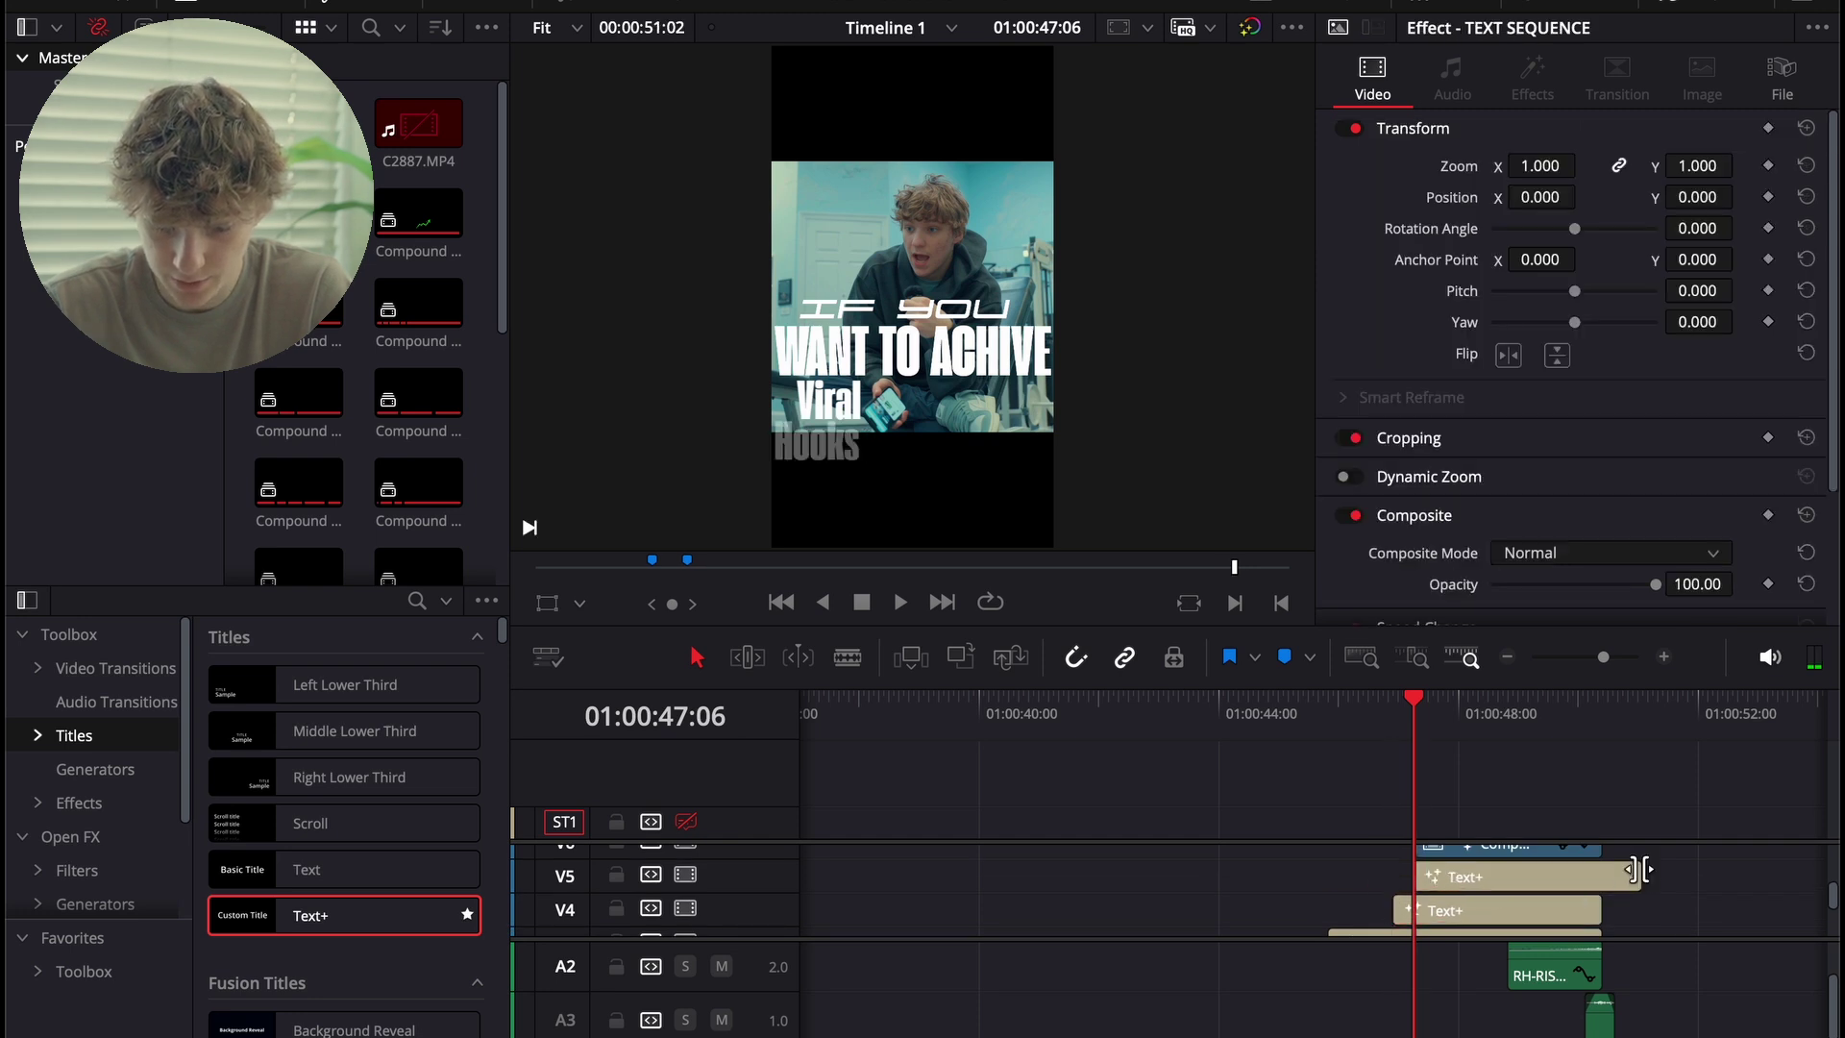
left_click_drag(1633, 869, 1600, 871)
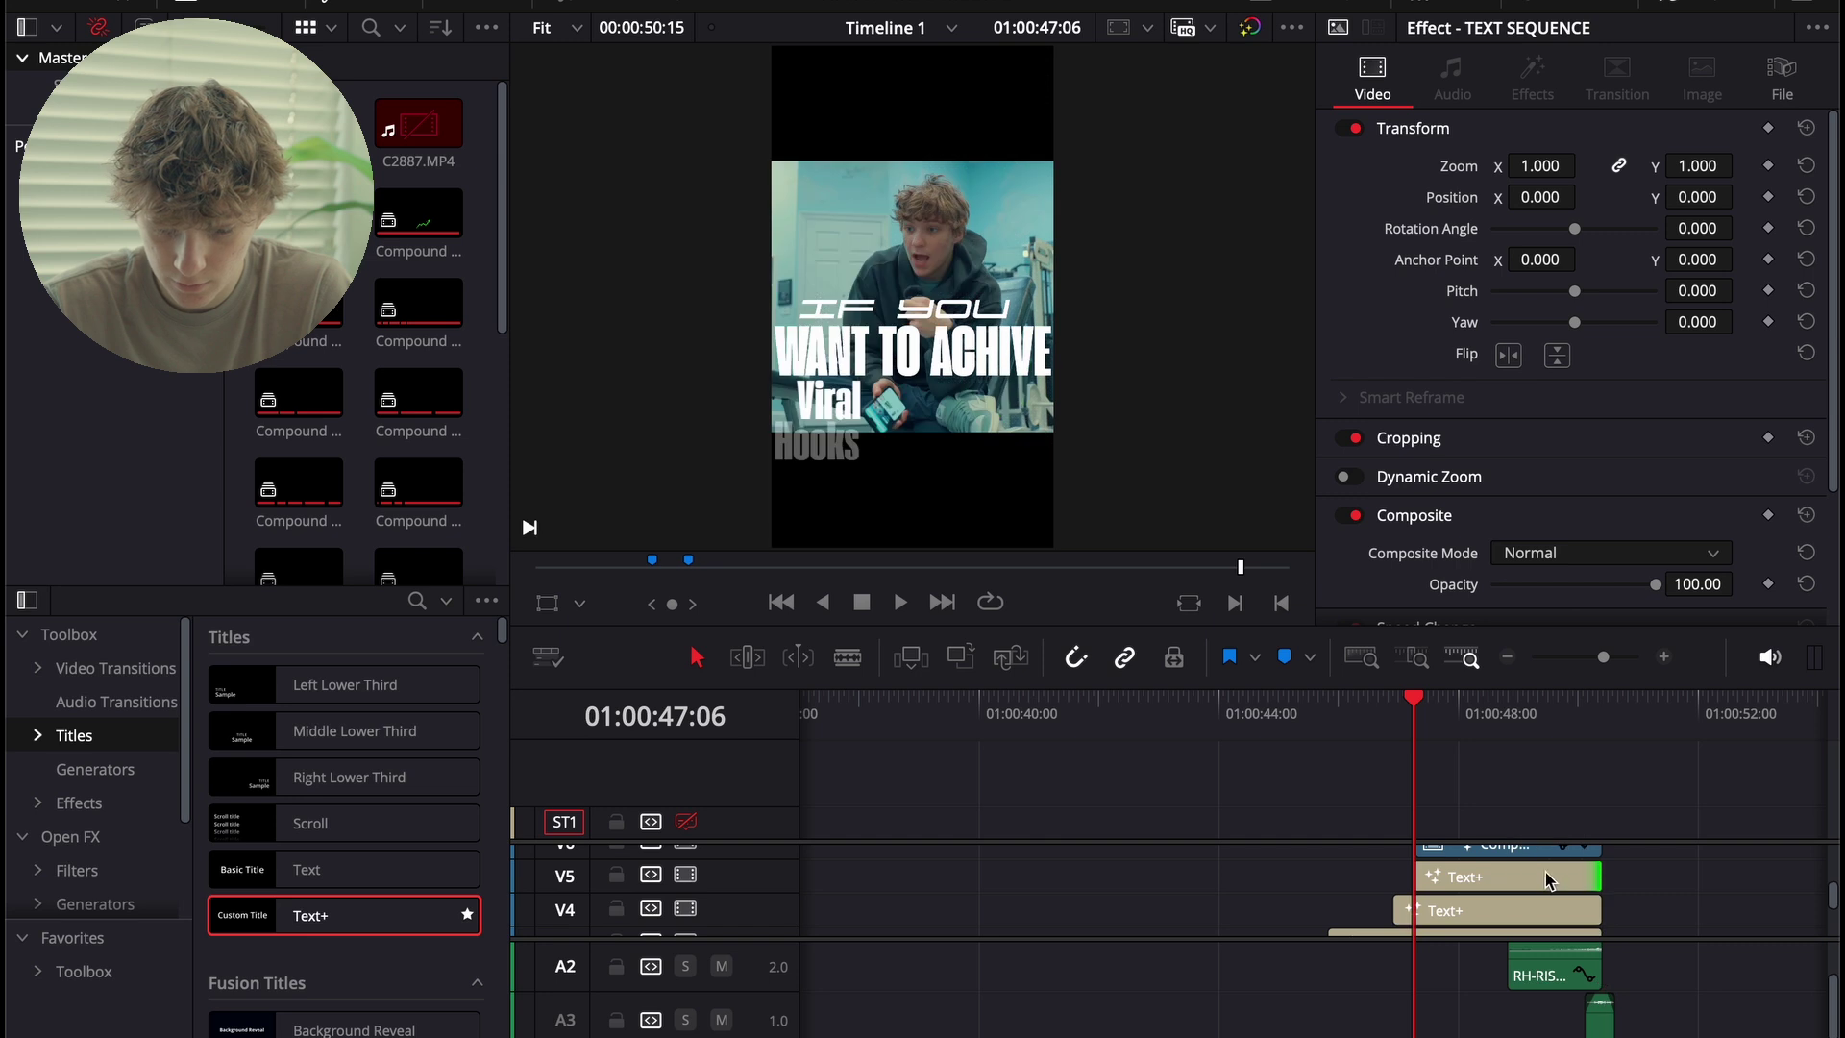
Play the retimed titles from the start of the sequence to check them against the speech.
left_click(1538, 877)
scroll(1537, 879, "down", 1)
left_click(1284, 761)
left_click(1308, 718)
key("space")
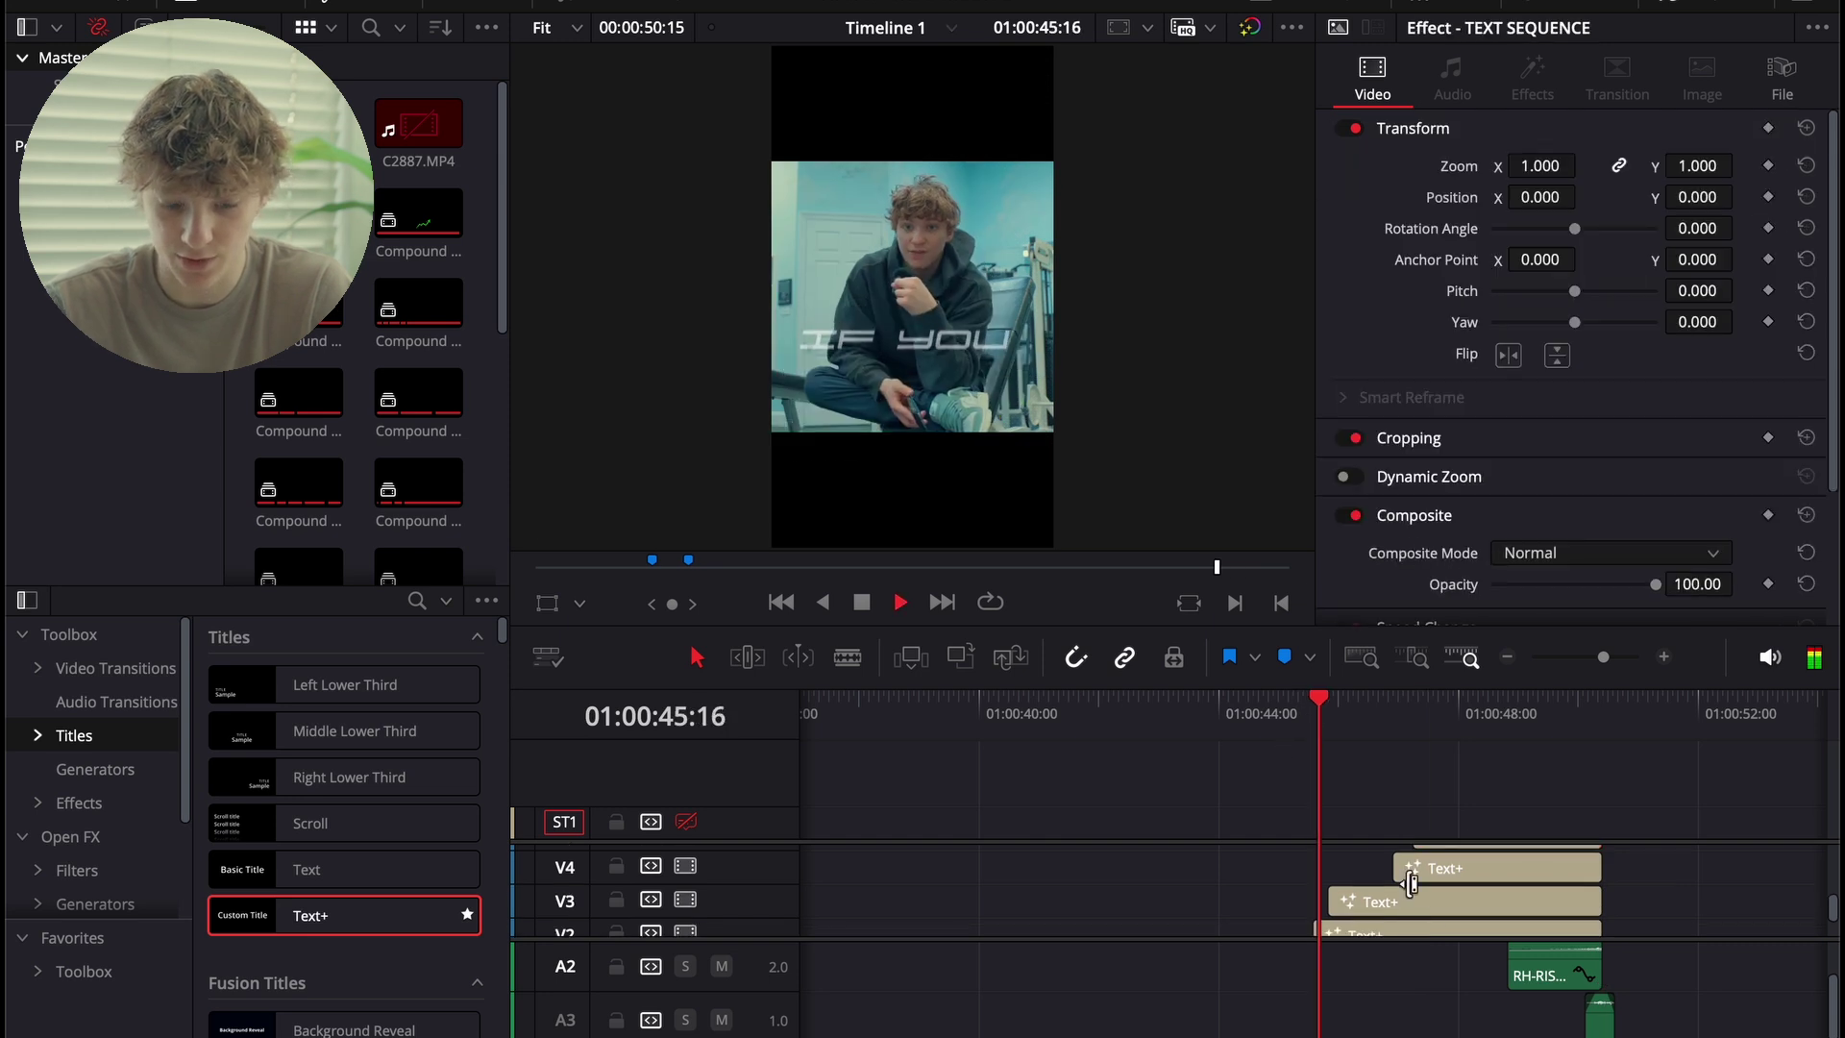
key("space")
Change the V4 Text+ title's wording to WHAT and the V5 title's wording to IM.
scroll(1445, 911, "up", 1)
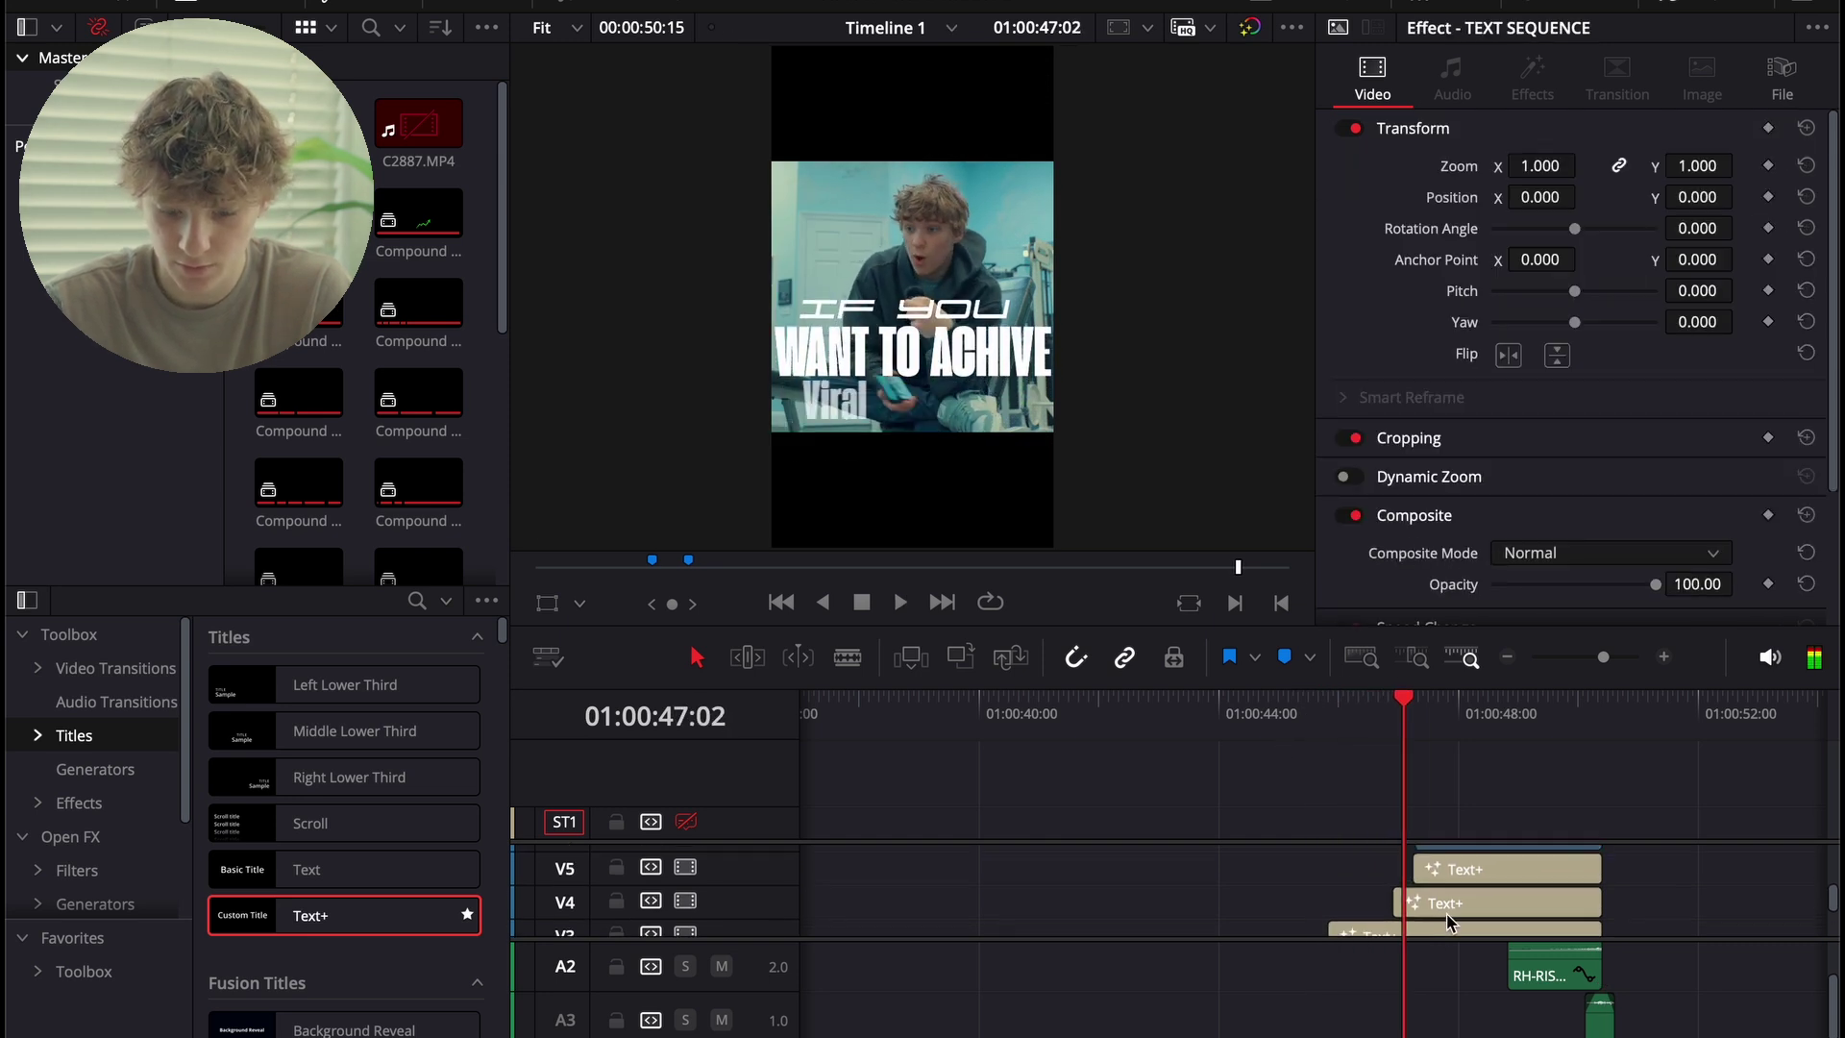
left_click(1445, 908)
type("WHAT")
left_click(1495, 867)
type("IM")
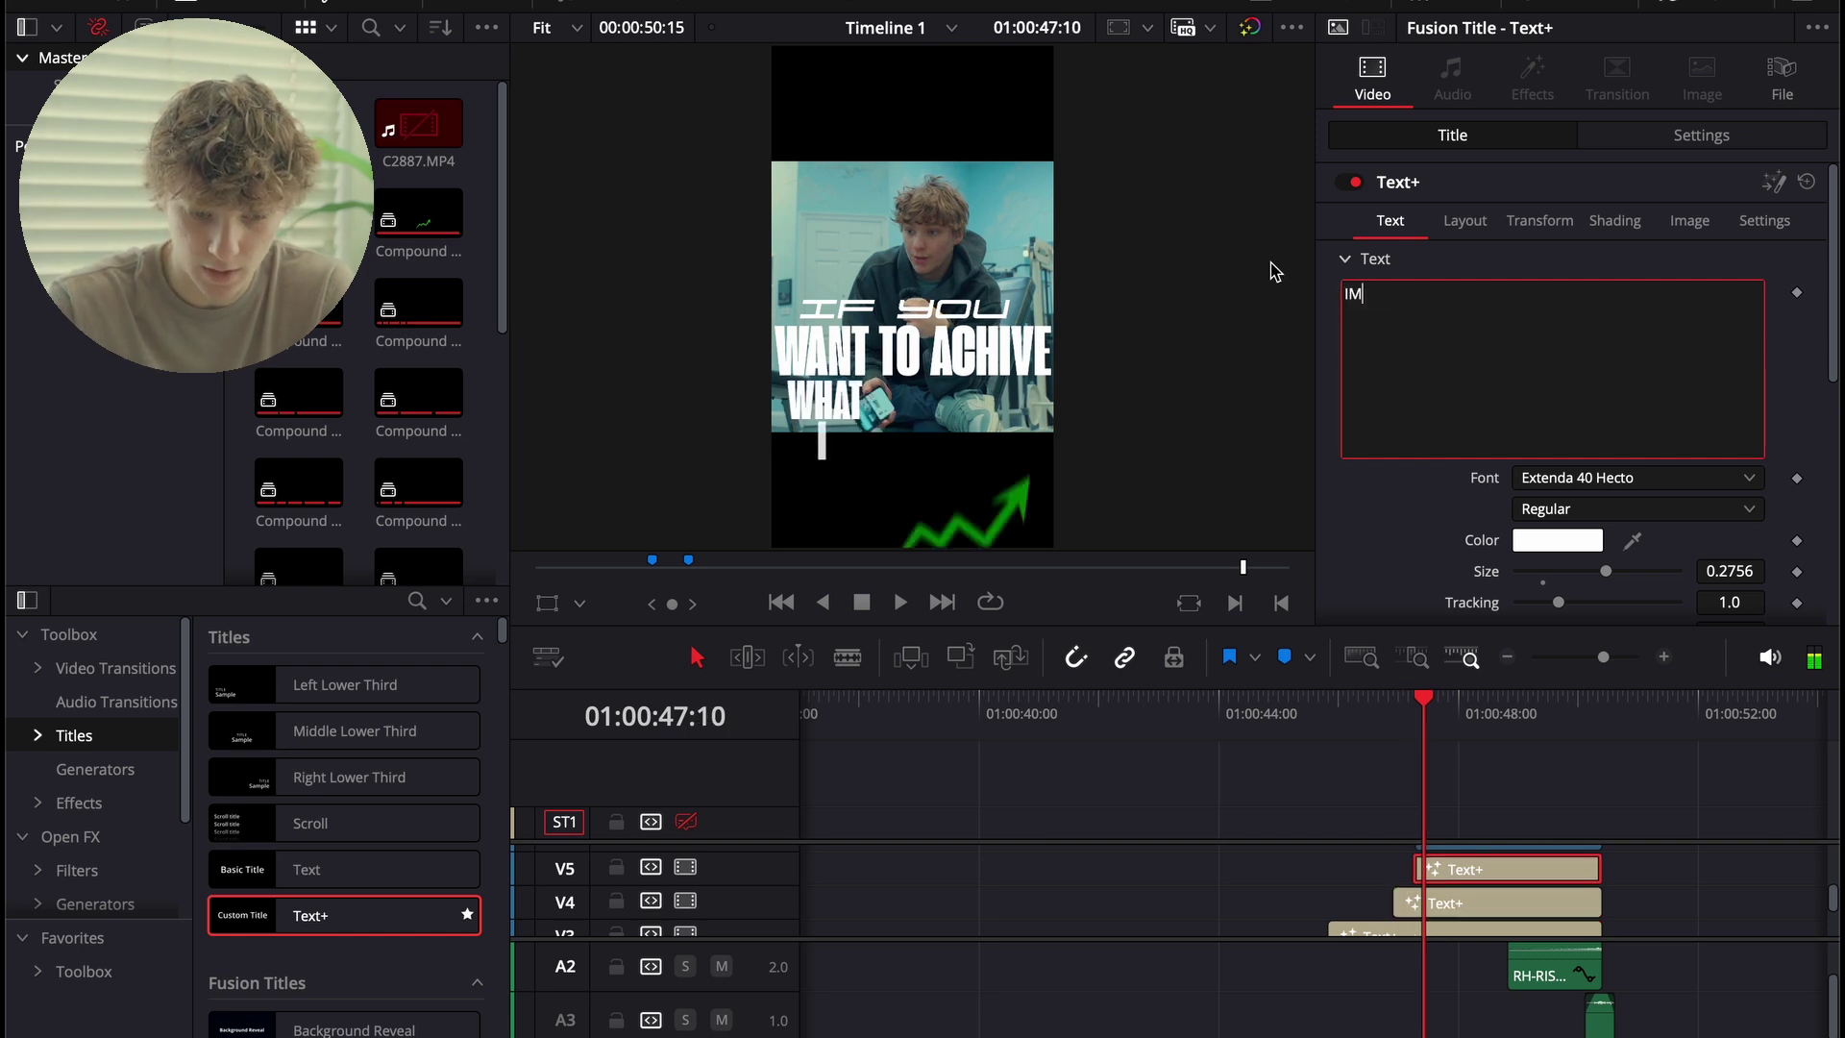
Delete the compound clip with the green arrow from track V6.
scroll(1448, 879, "up", 1)
left_click(1470, 890)
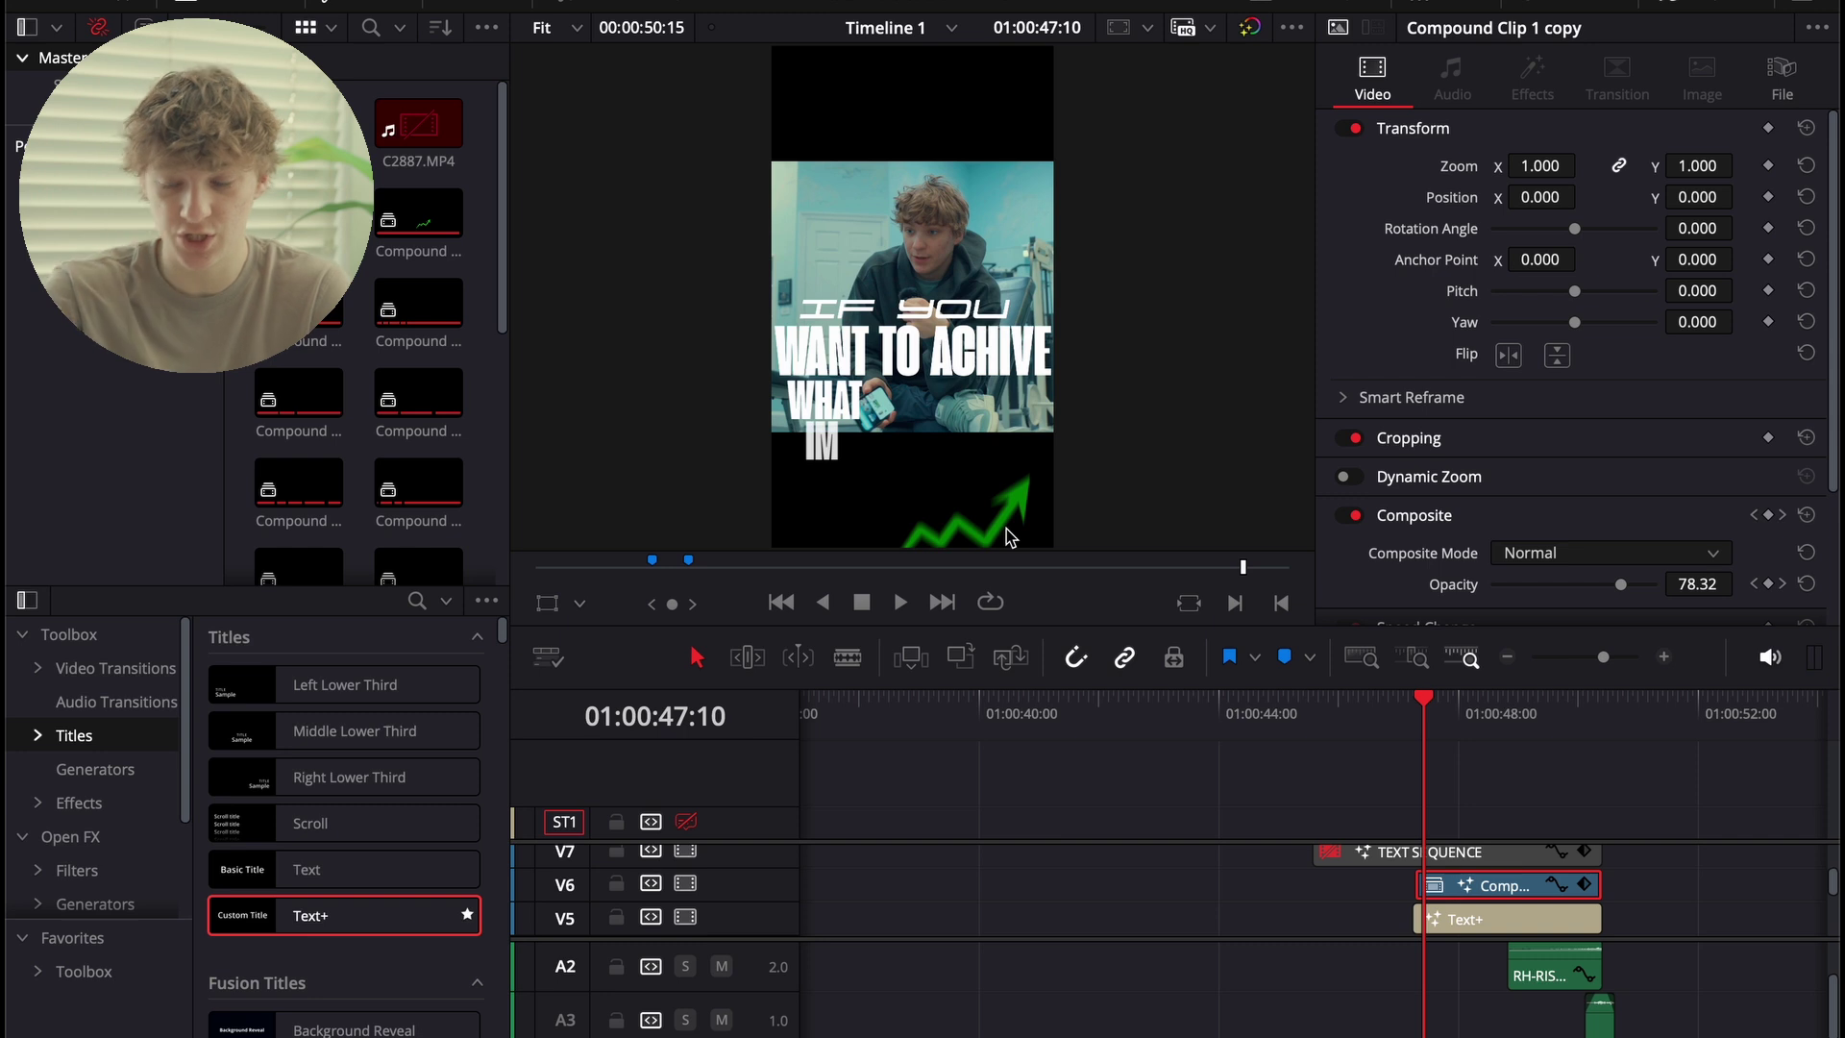
key("Delete")
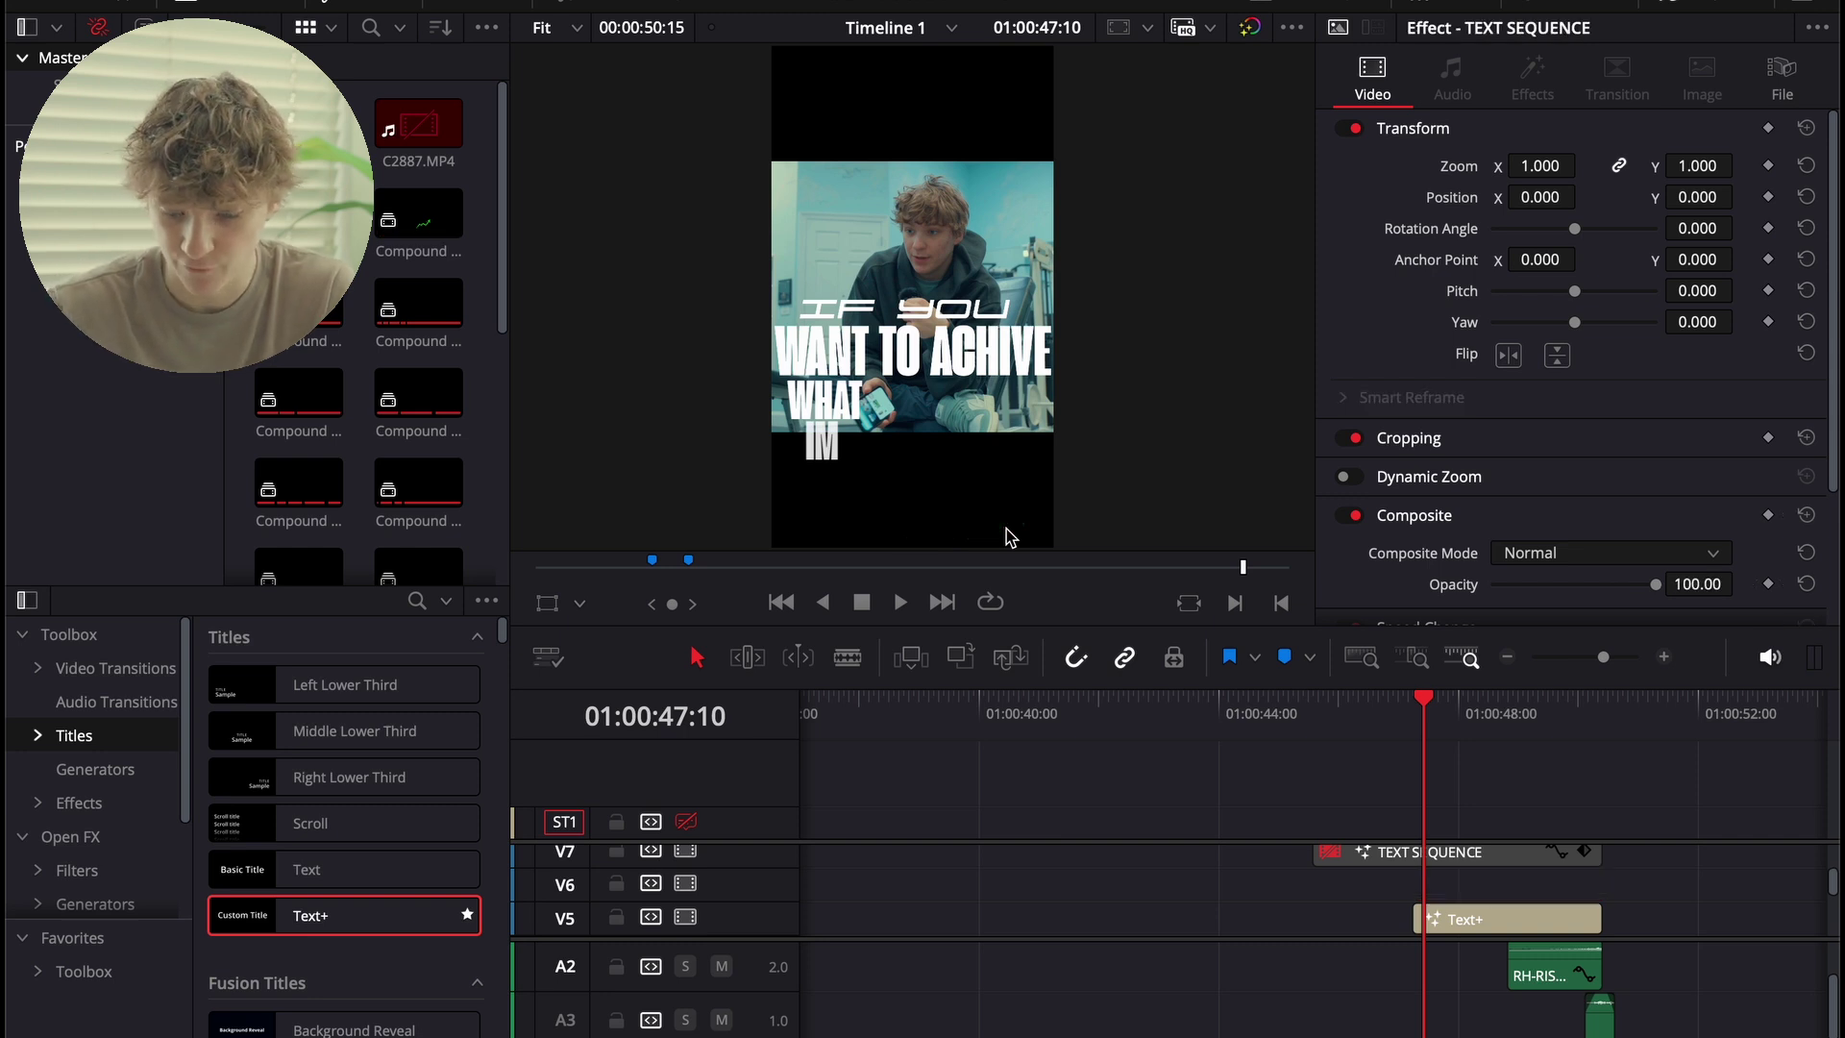
Play the titles from around 01:00:46:22 and split the V5 Text+ title at 01:00:47:12.
scroll(1449, 906, "down", 2)
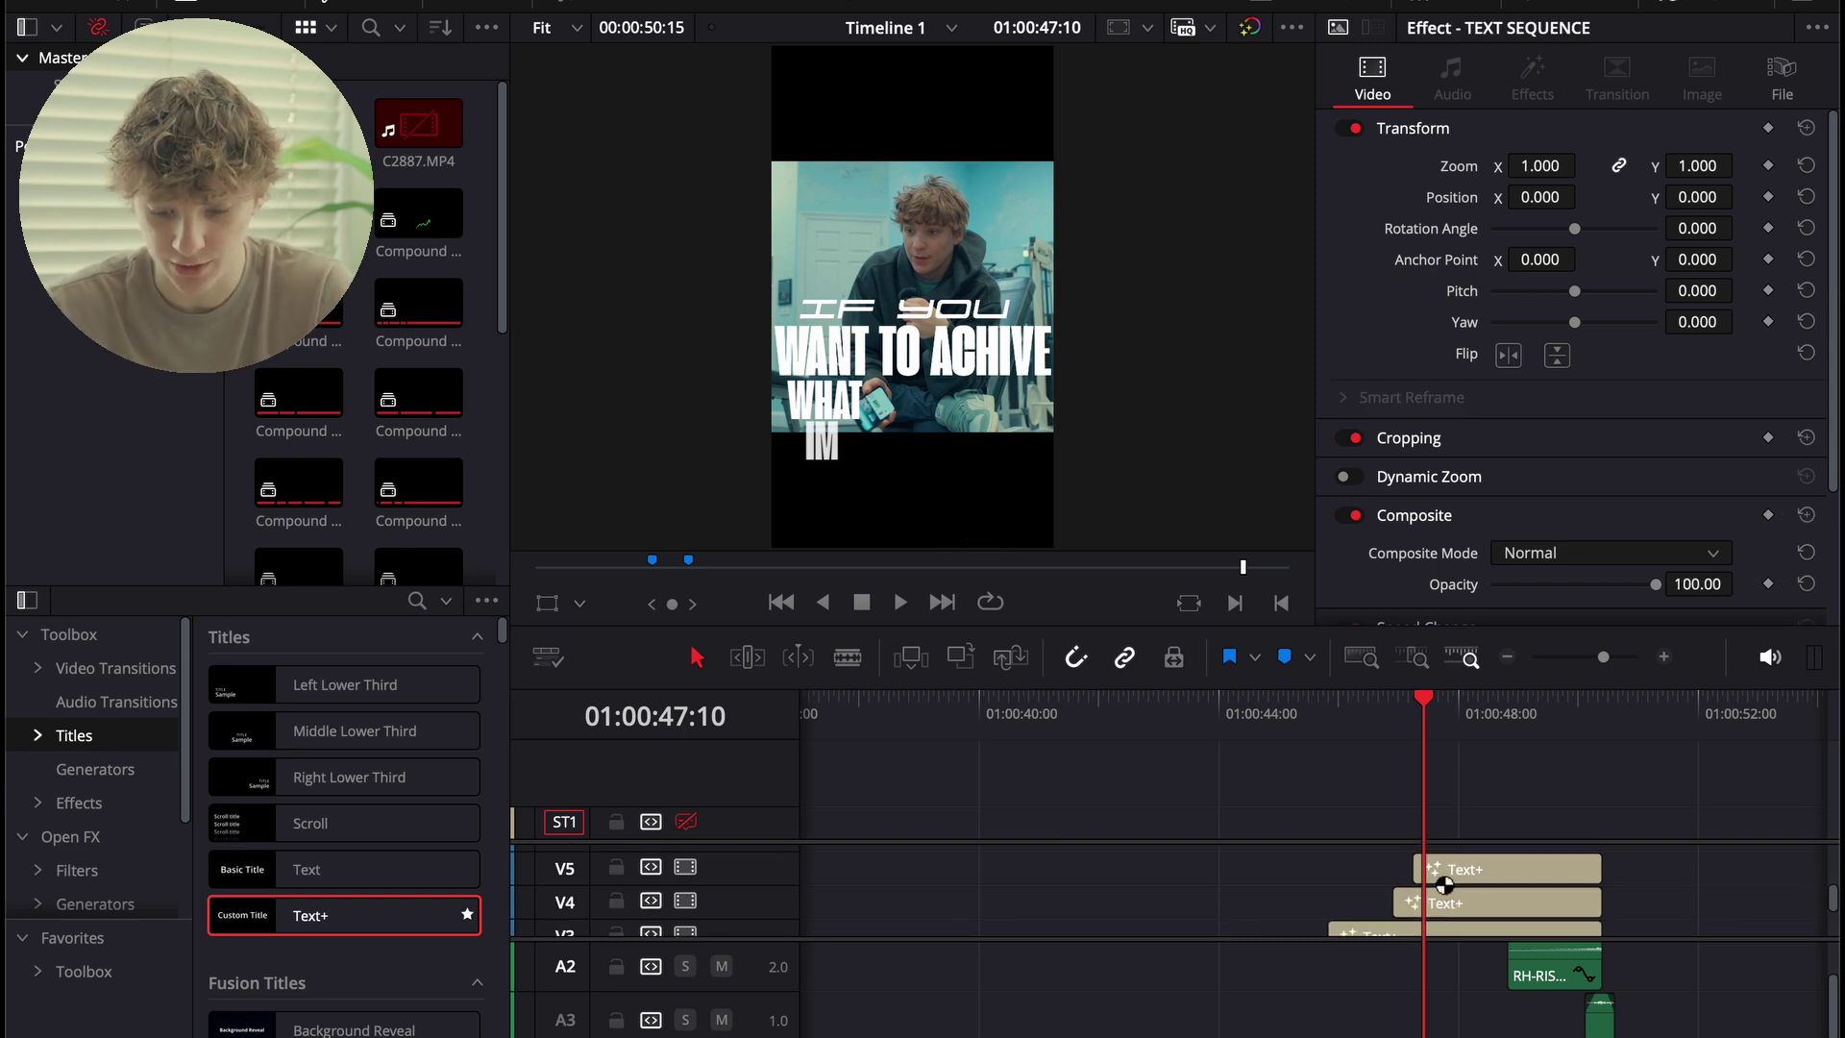
left_click(1440, 874)
left_click(1394, 698)
key("space")
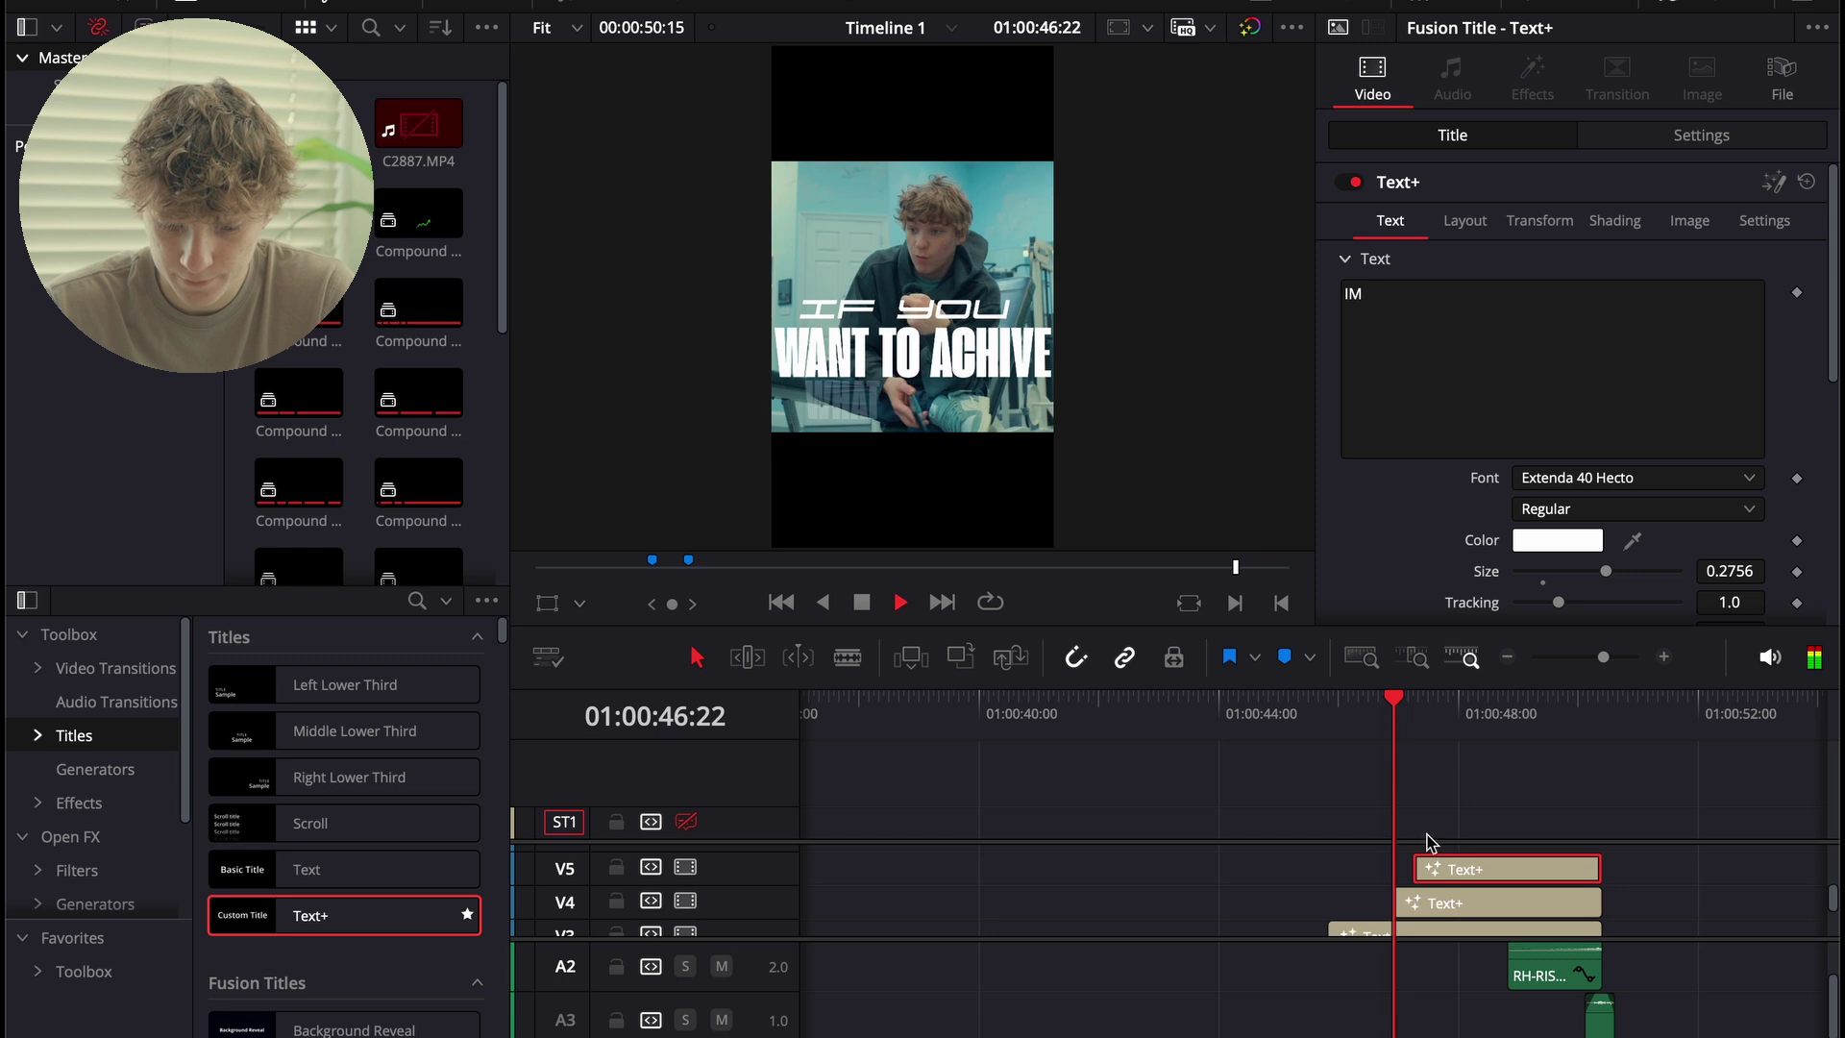
key("space")
key("super+b")
Change the wording of the V5 title's second part to ACHIEVING and set its horizontal center to 0.295.
left_click(1477, 874)
left_click_drag(1529, 319, 1152, 265)
type("AA")
key("BackSpace")
type("CHIEVE")
key("BackSpace")
type("ING")
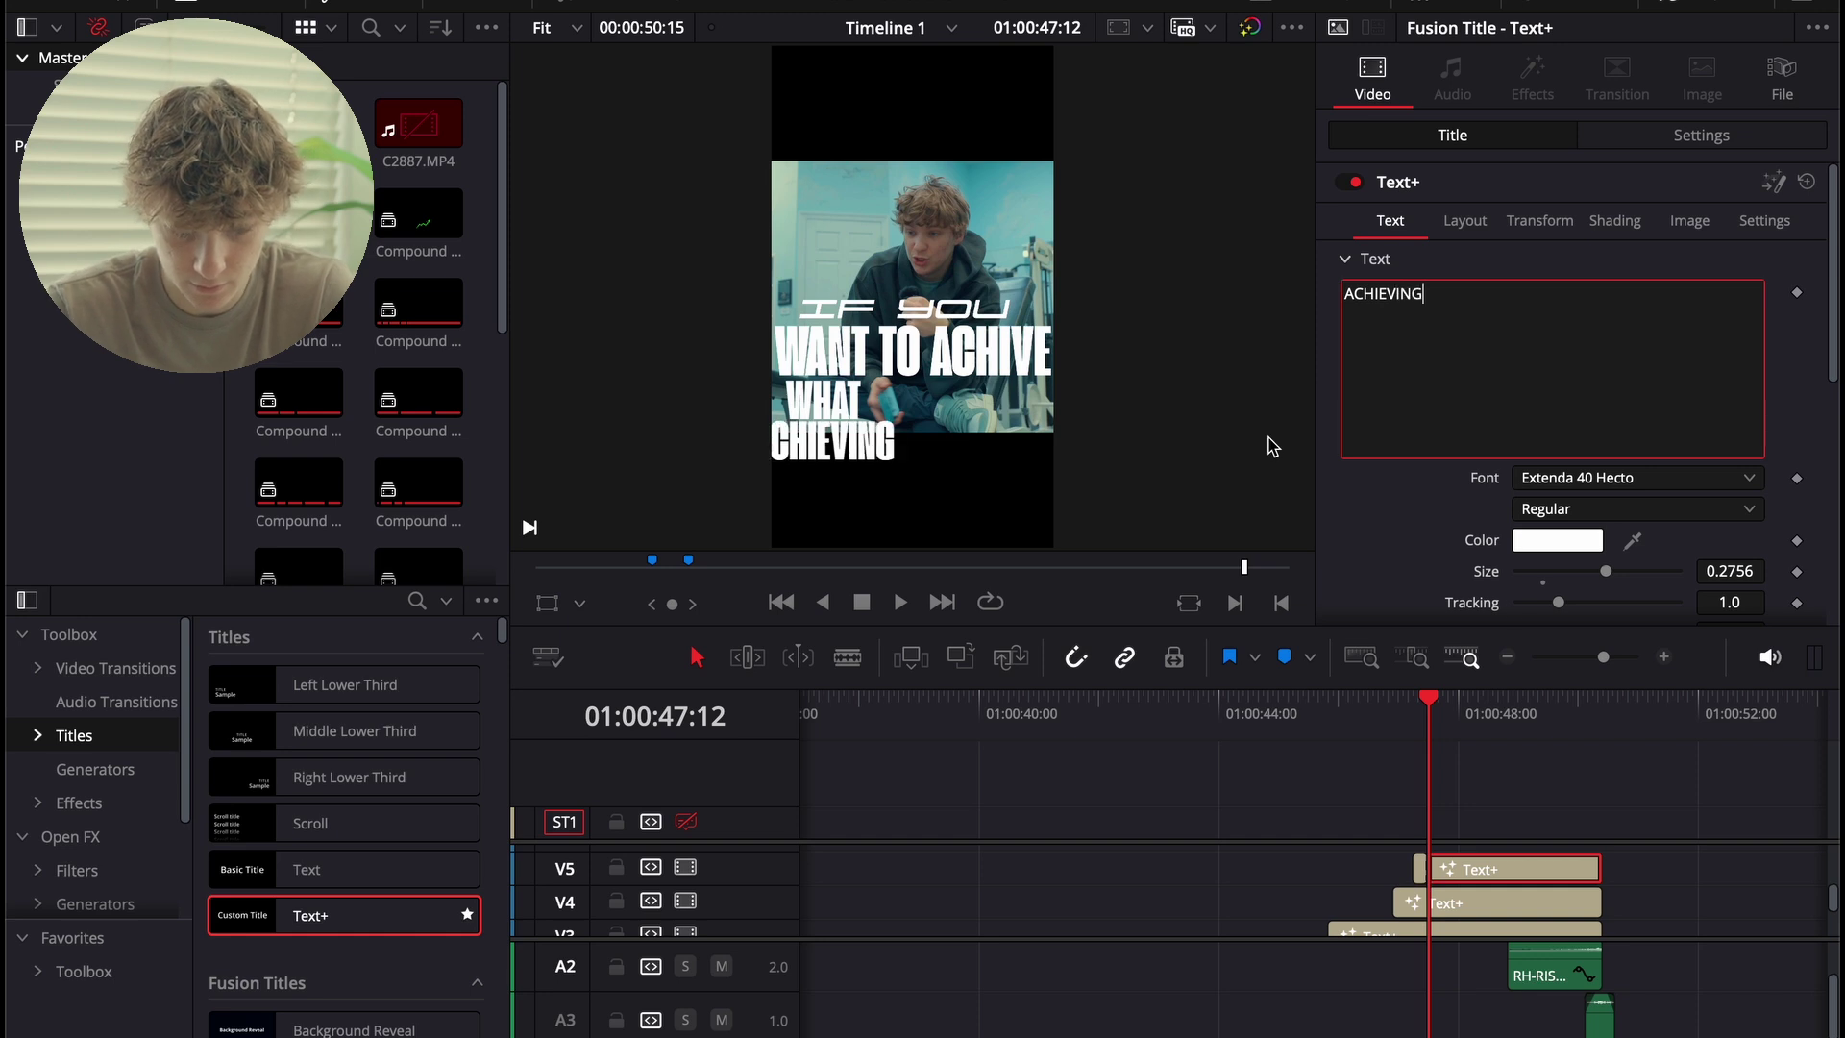
left_click(1467, 223)
left_click_drag(1549, 323, 1558, 323)
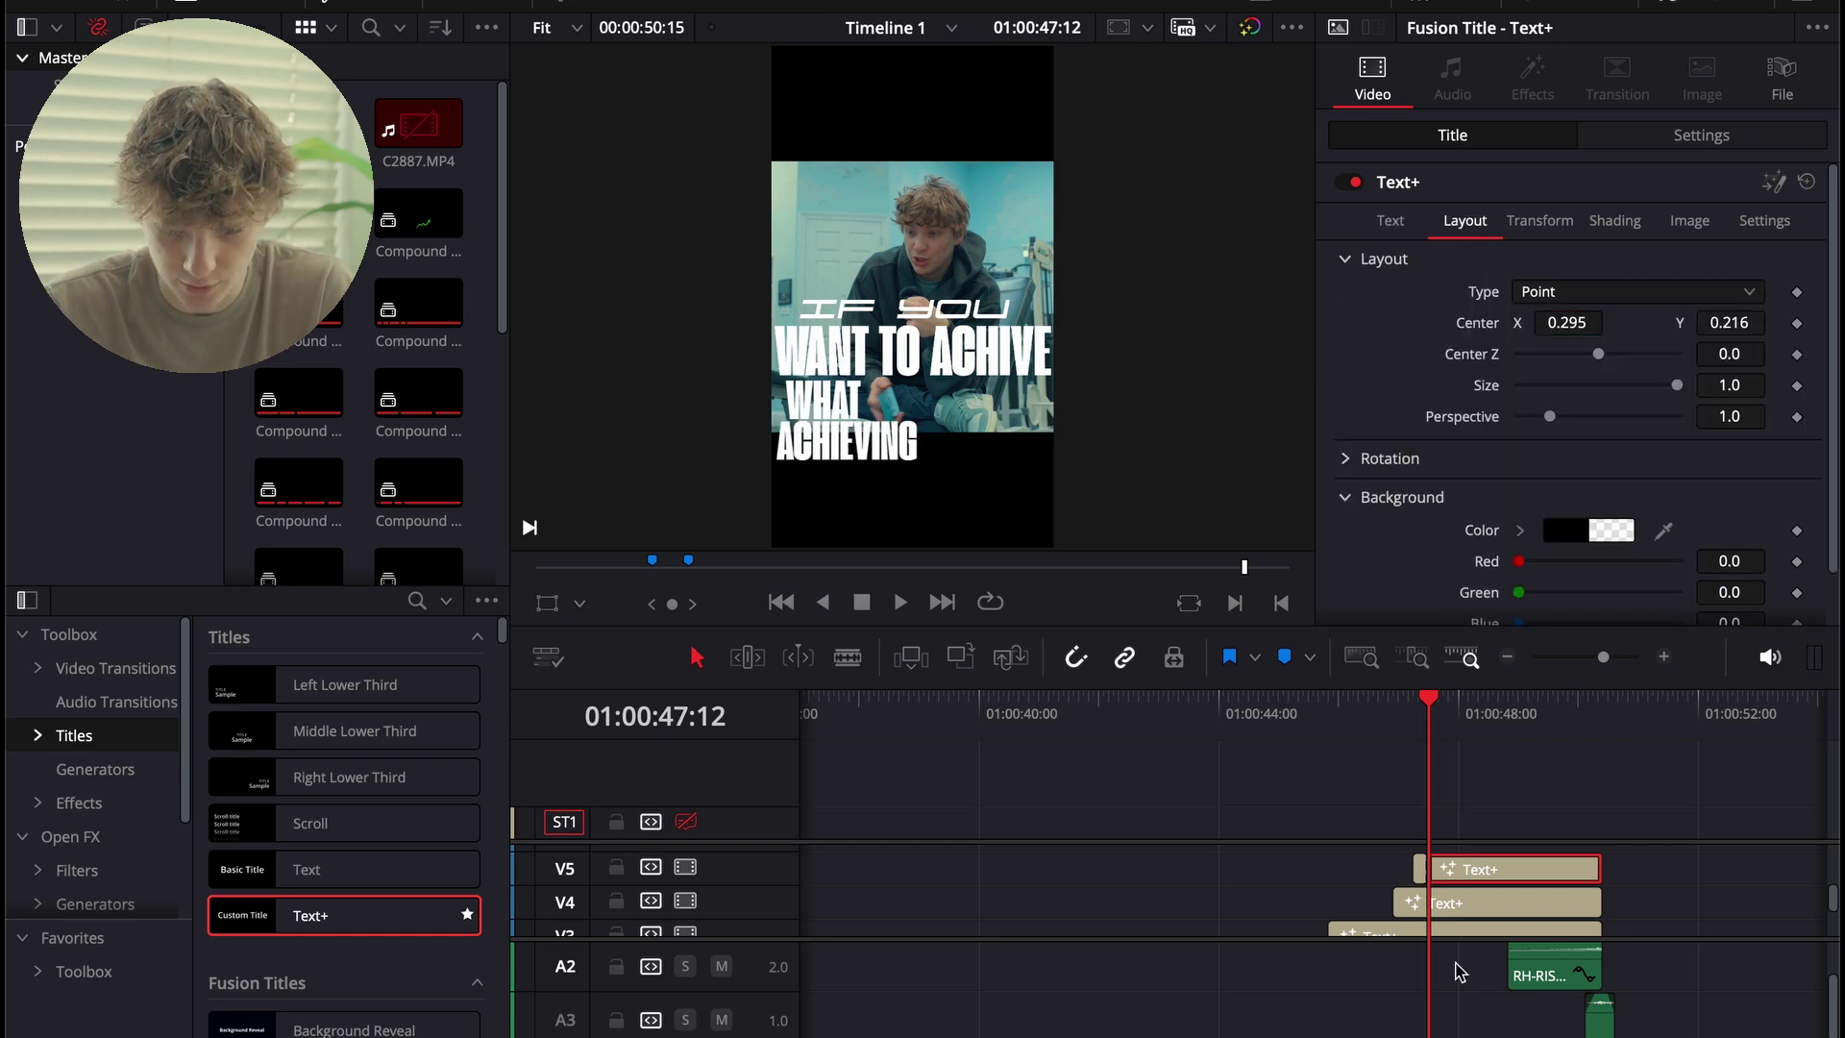
Play on to 01:00:48:00 and split the ACHIEVING title on V5 there.
key("space")
key("space")
key("Right")
key("Right")
key("Right")
key("Right")
key("Right")
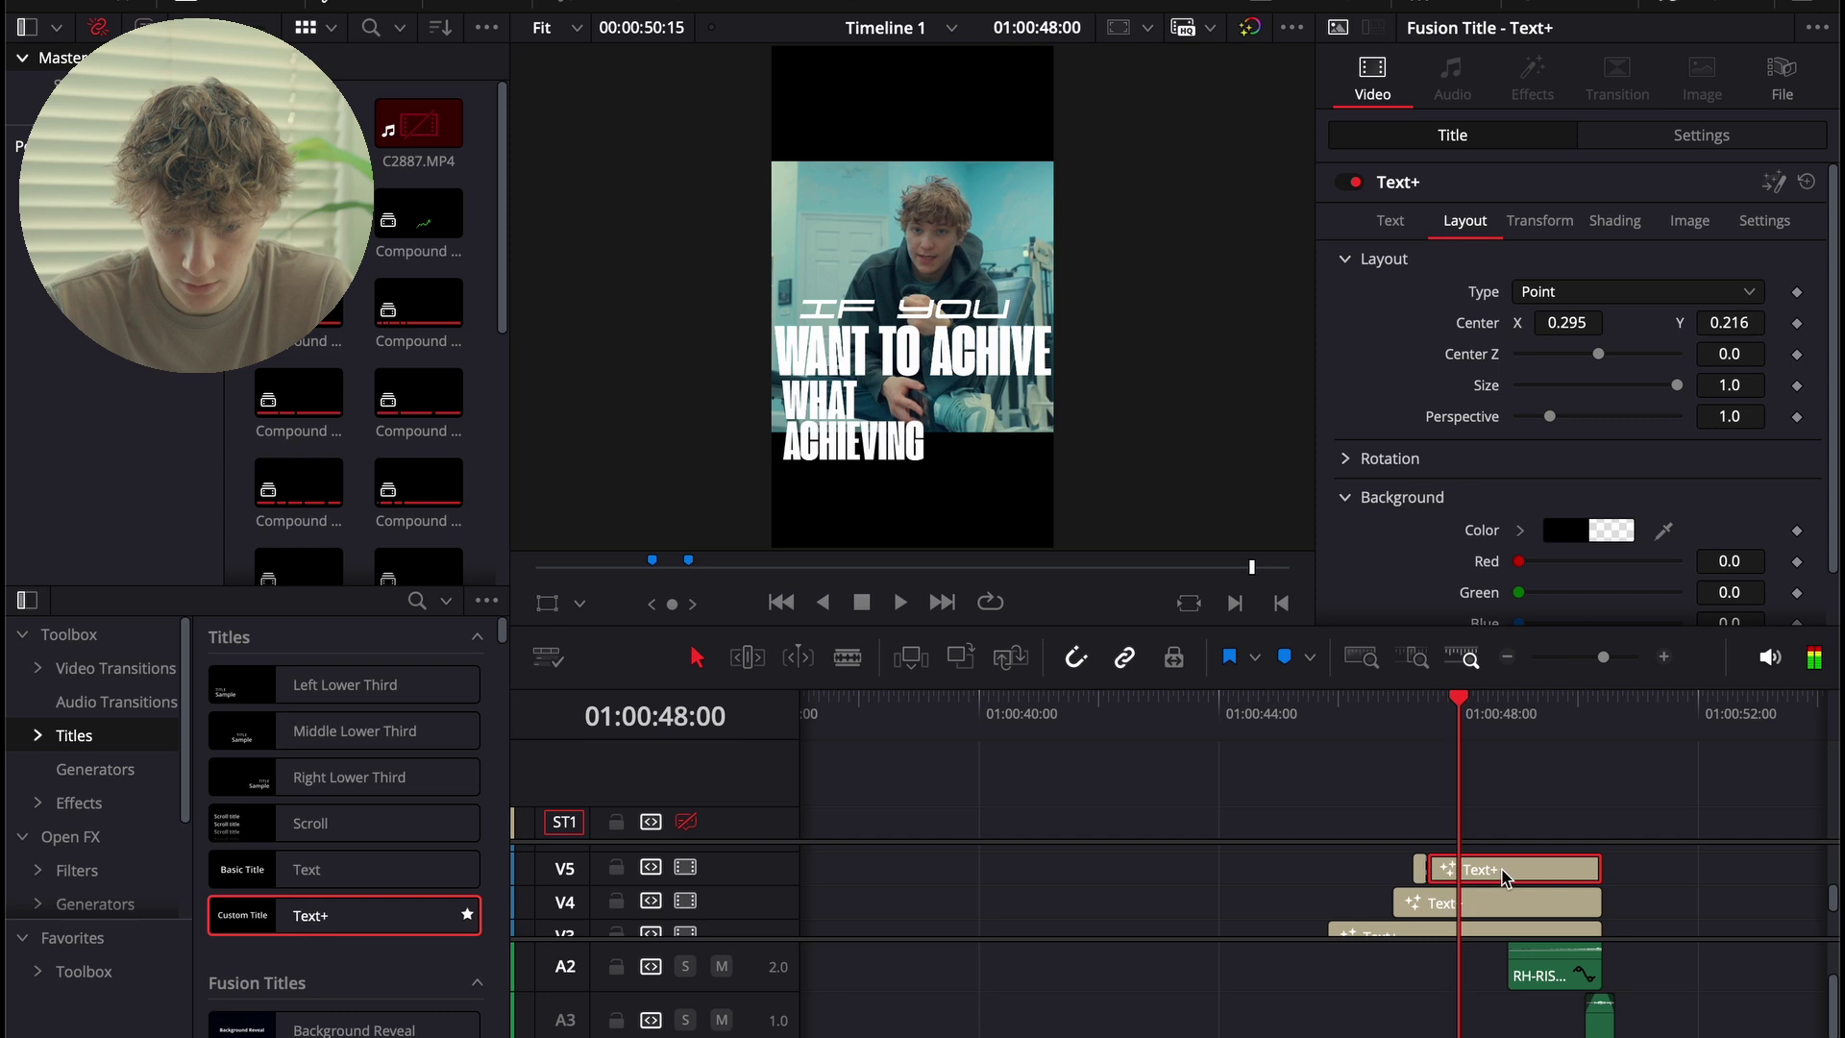
key("ctrl+b")
Change the V5 title piece starting at 01:00:48:00 to ITS and shift it further left in the frame.
left_click(1503, 876)
triple_click(1503, 366)
type("ITS")
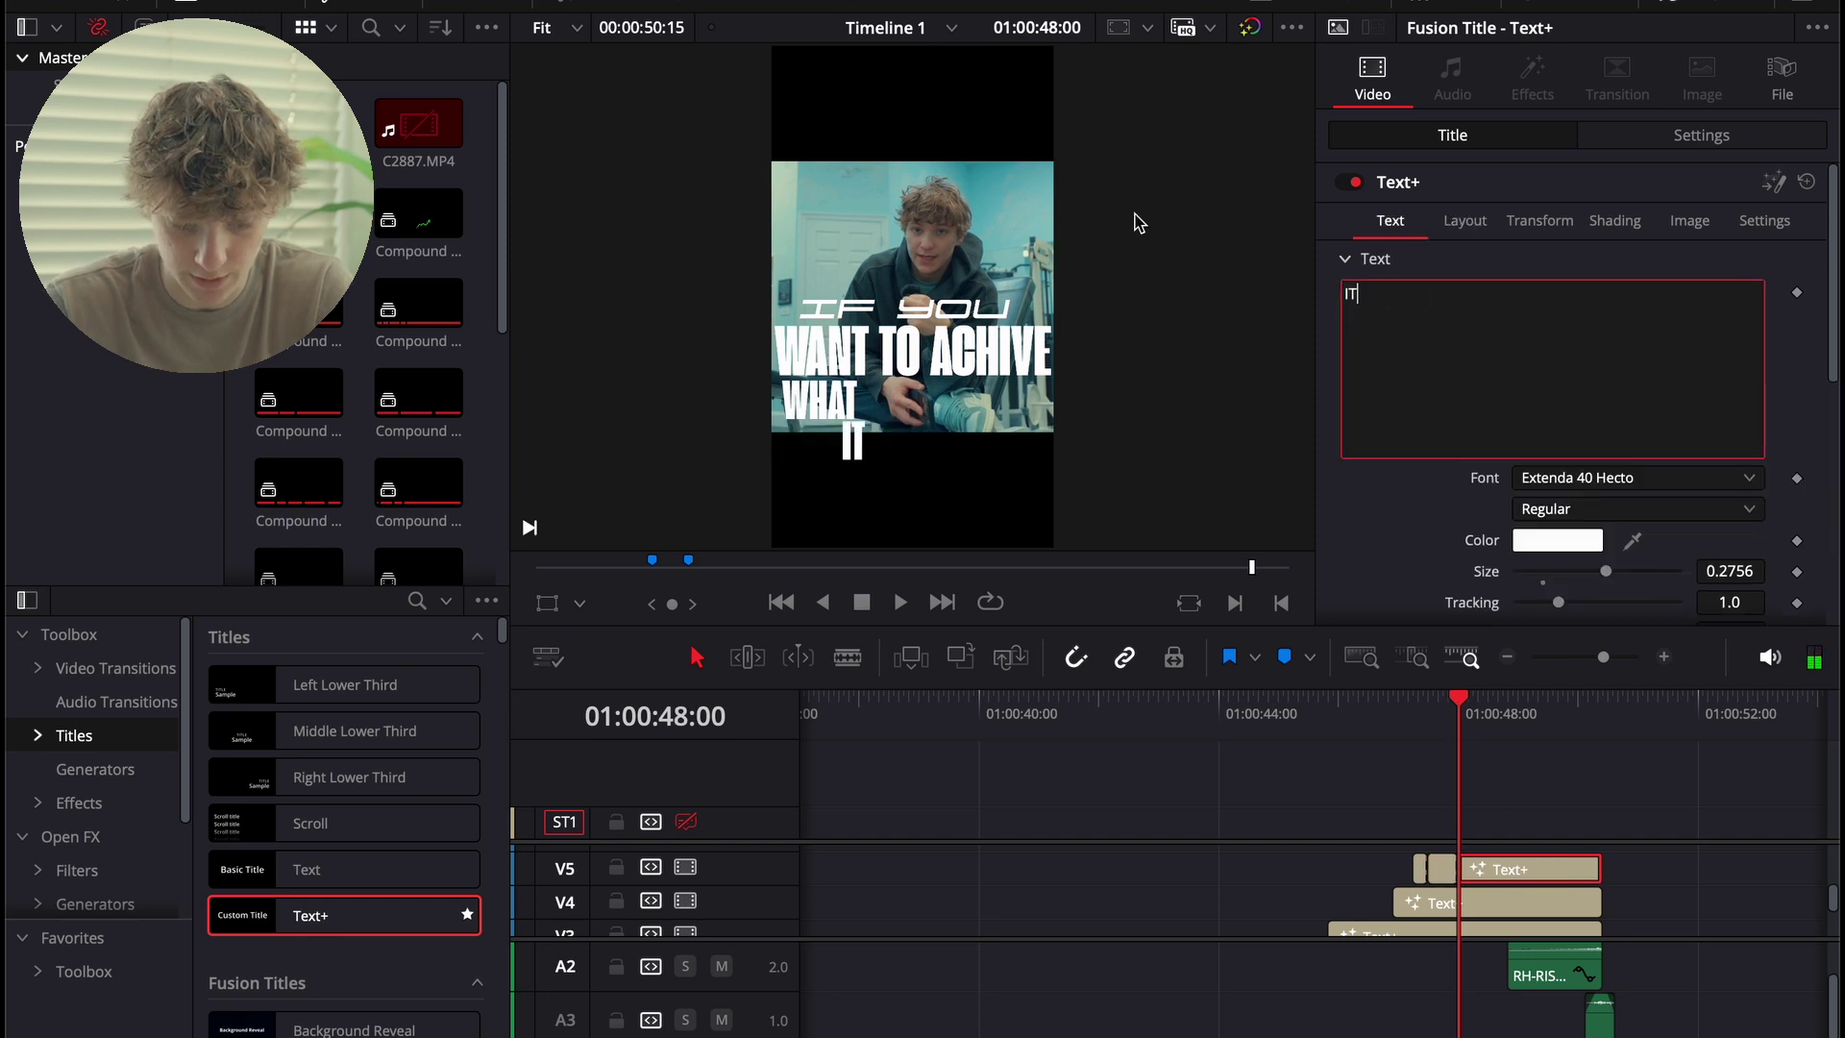
left_click(1464, 221)
left_click_drag(1571, 315, 1516, 317)
Split the ITS title on V5 where the next word is spoken and change the new piece's wording to NOT.
key("space")
Play the titles after the NOT caption and step frame by frame to find the next word's timing.
key("space")
key("super+b")
left_click(1514, 874)
triple_click(1543, 365)
type("NOT")
left_click(1551, 891)
key("space")
key("space")
left_click(1537, 863)
key("Left")
key("Left")
key("Left")
key("Left")
key("Left")
key("Left")
key("Right")
key("Right")
key("Right")
key("Right")
key("Right")
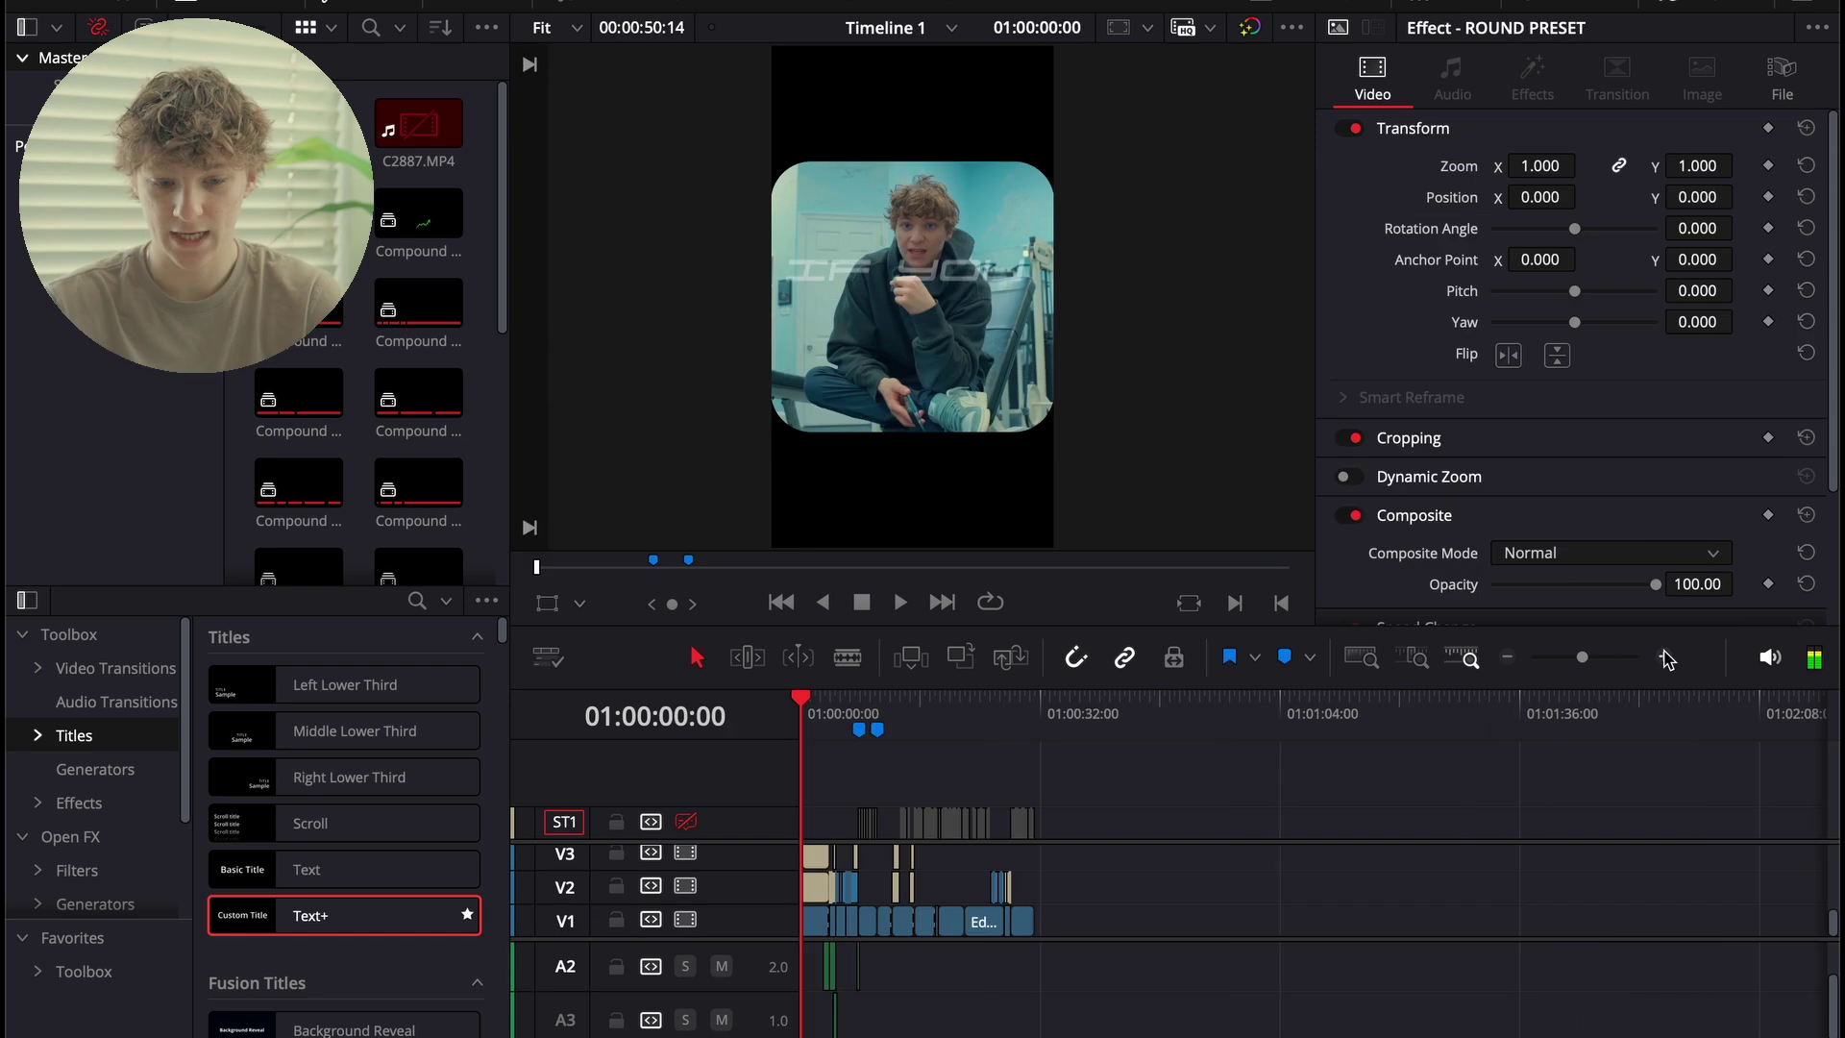
Play the finished reel from 01:00:00:00 to about 01:00:05:03 to review its opening caption animations.
left_click(1667, 657)
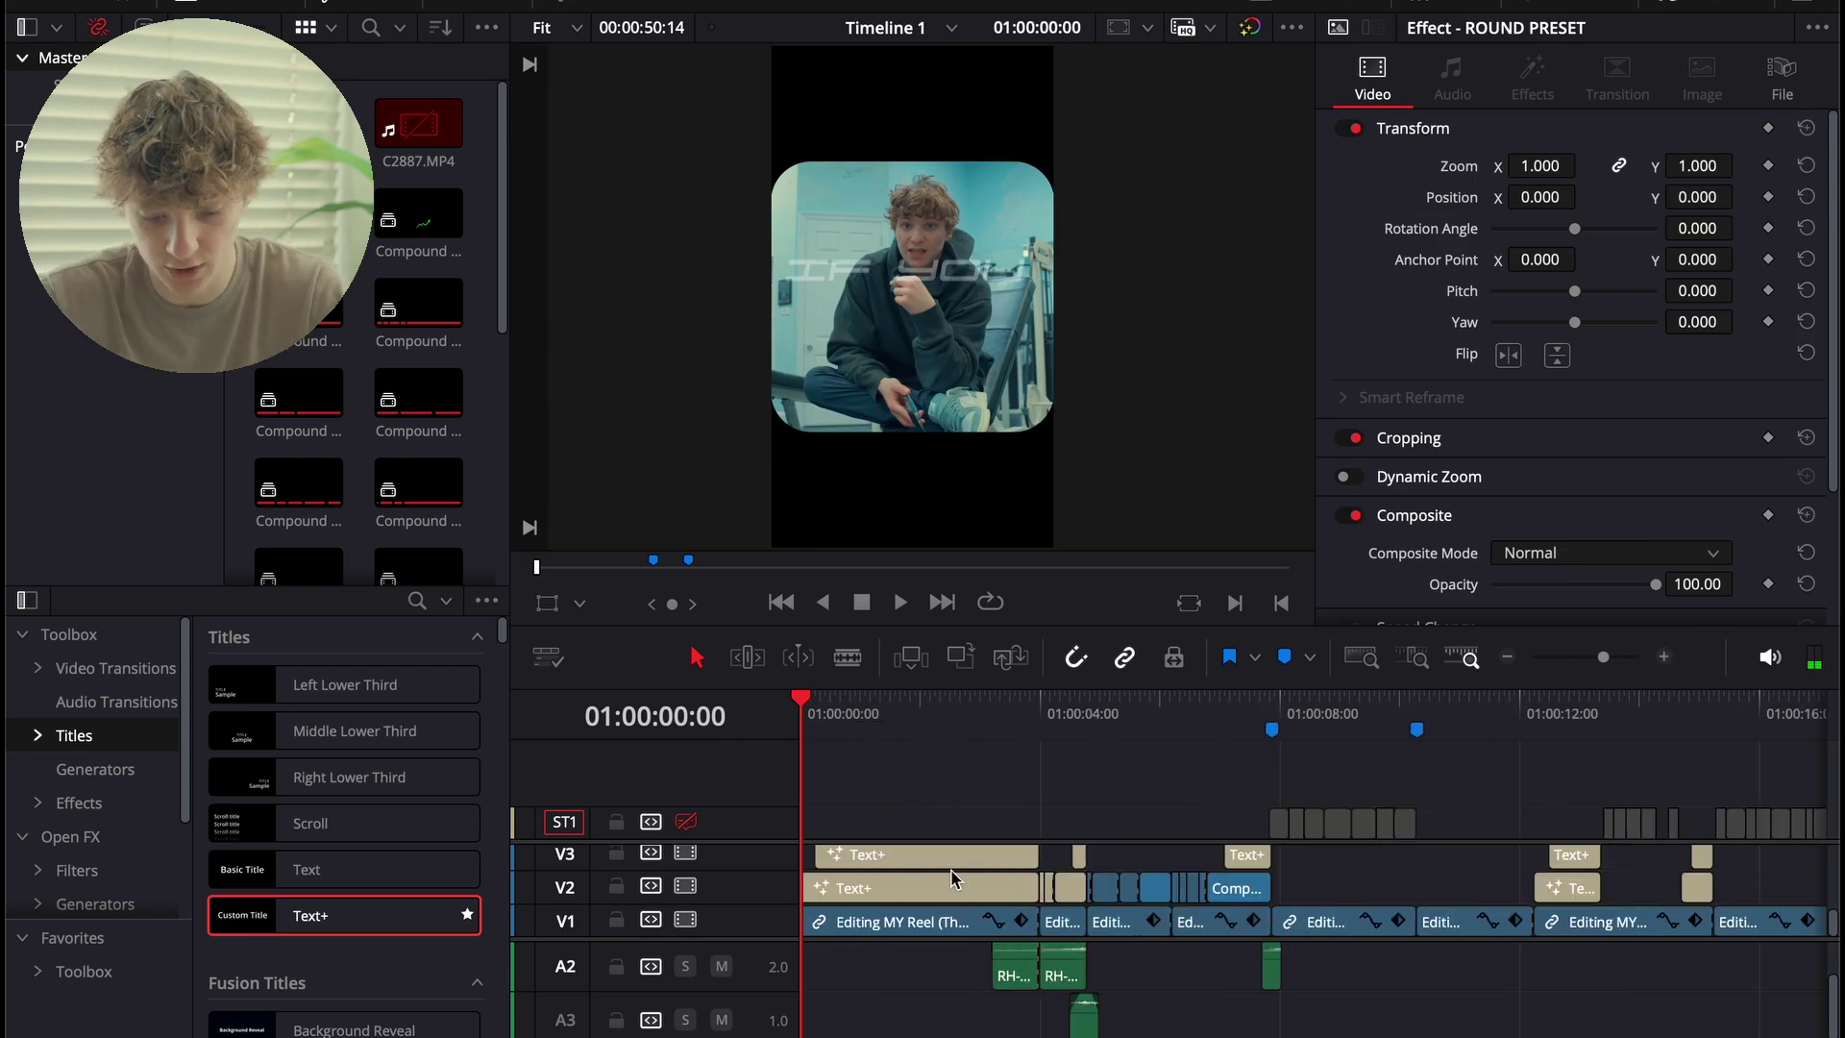
scroll(951, 878, "up", 3)
scroll(951, 877, "down", 3)
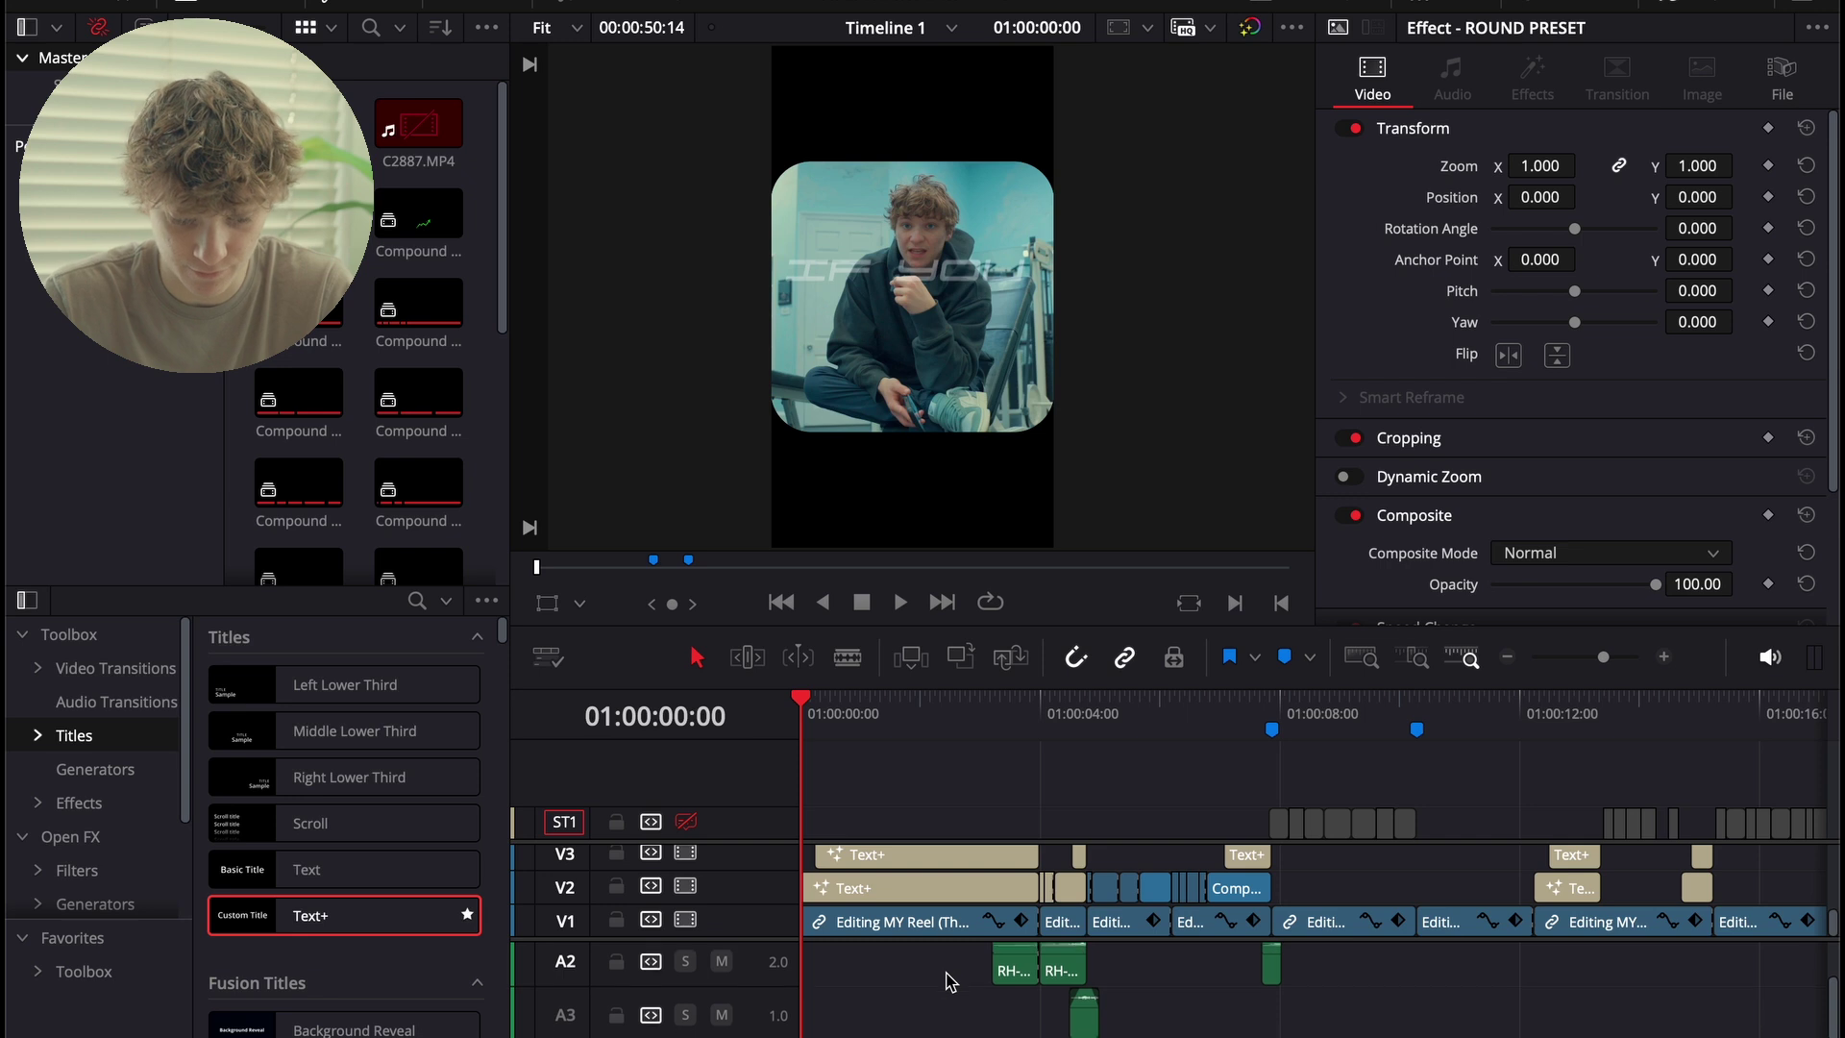
scroll(949, 980, "down", 1)
key("space")
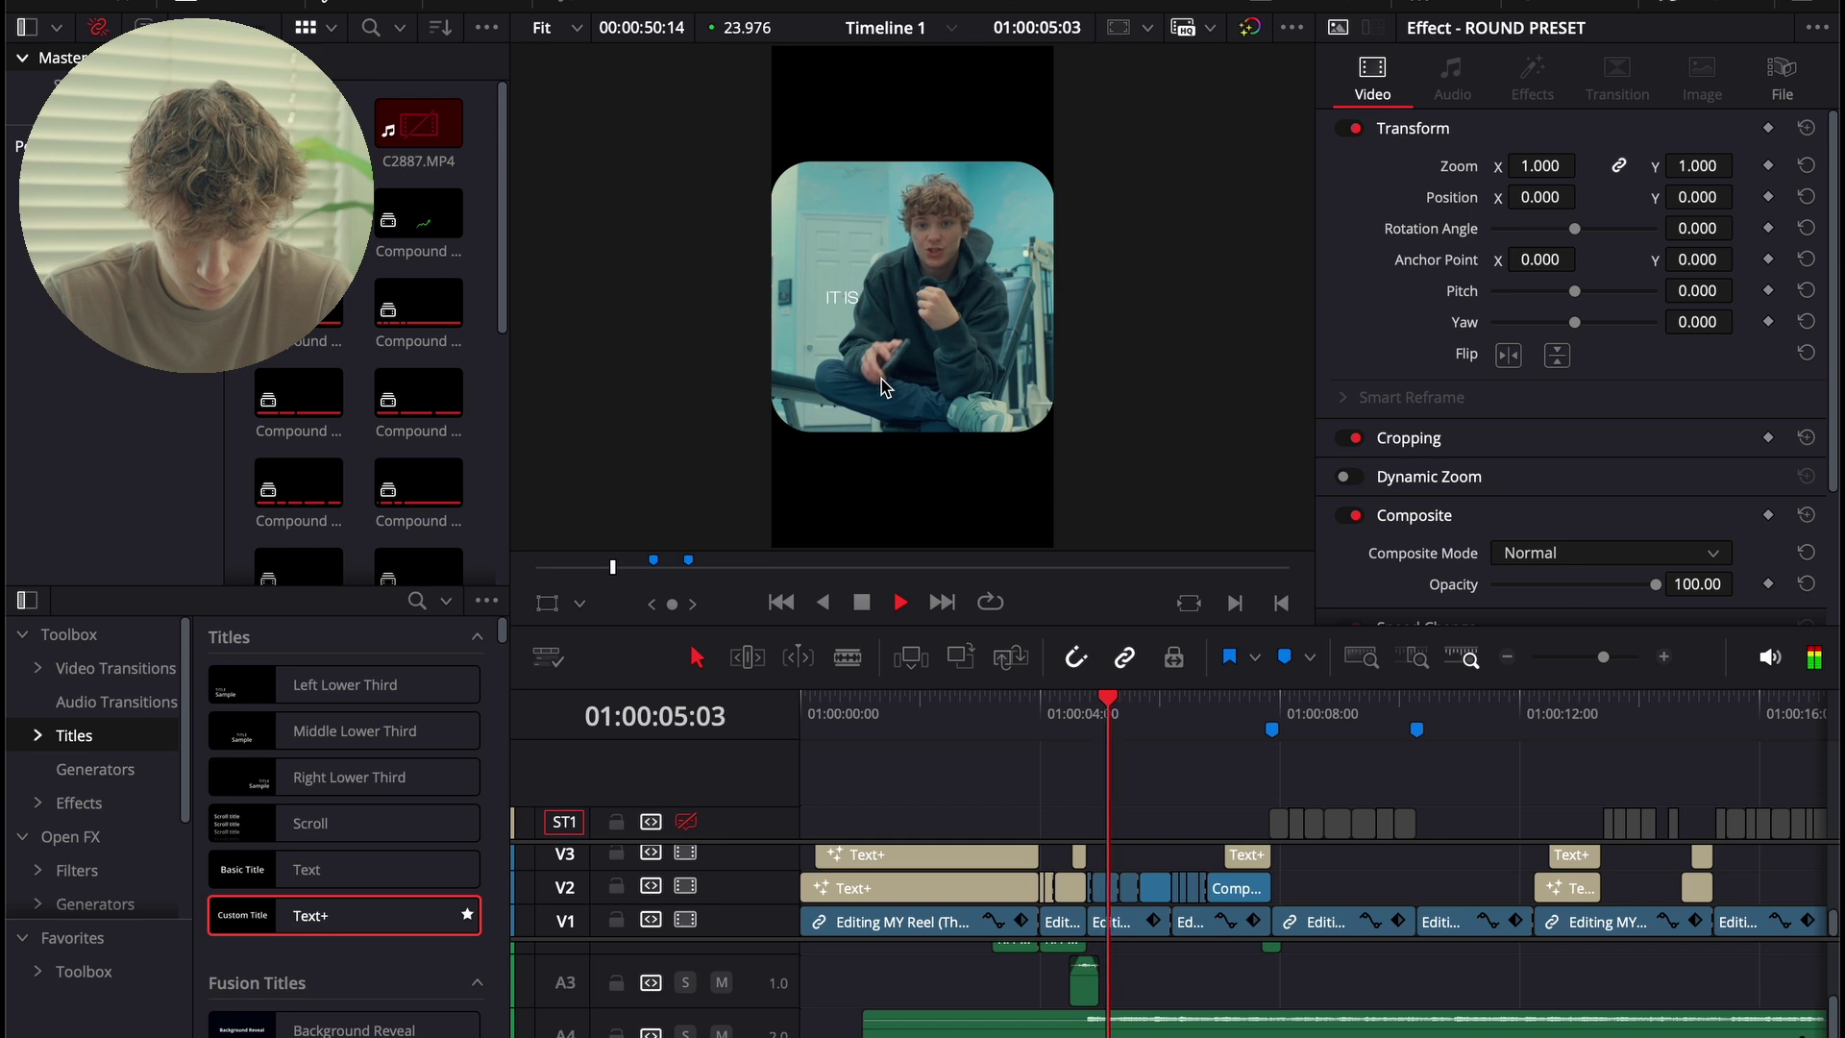
key("space")
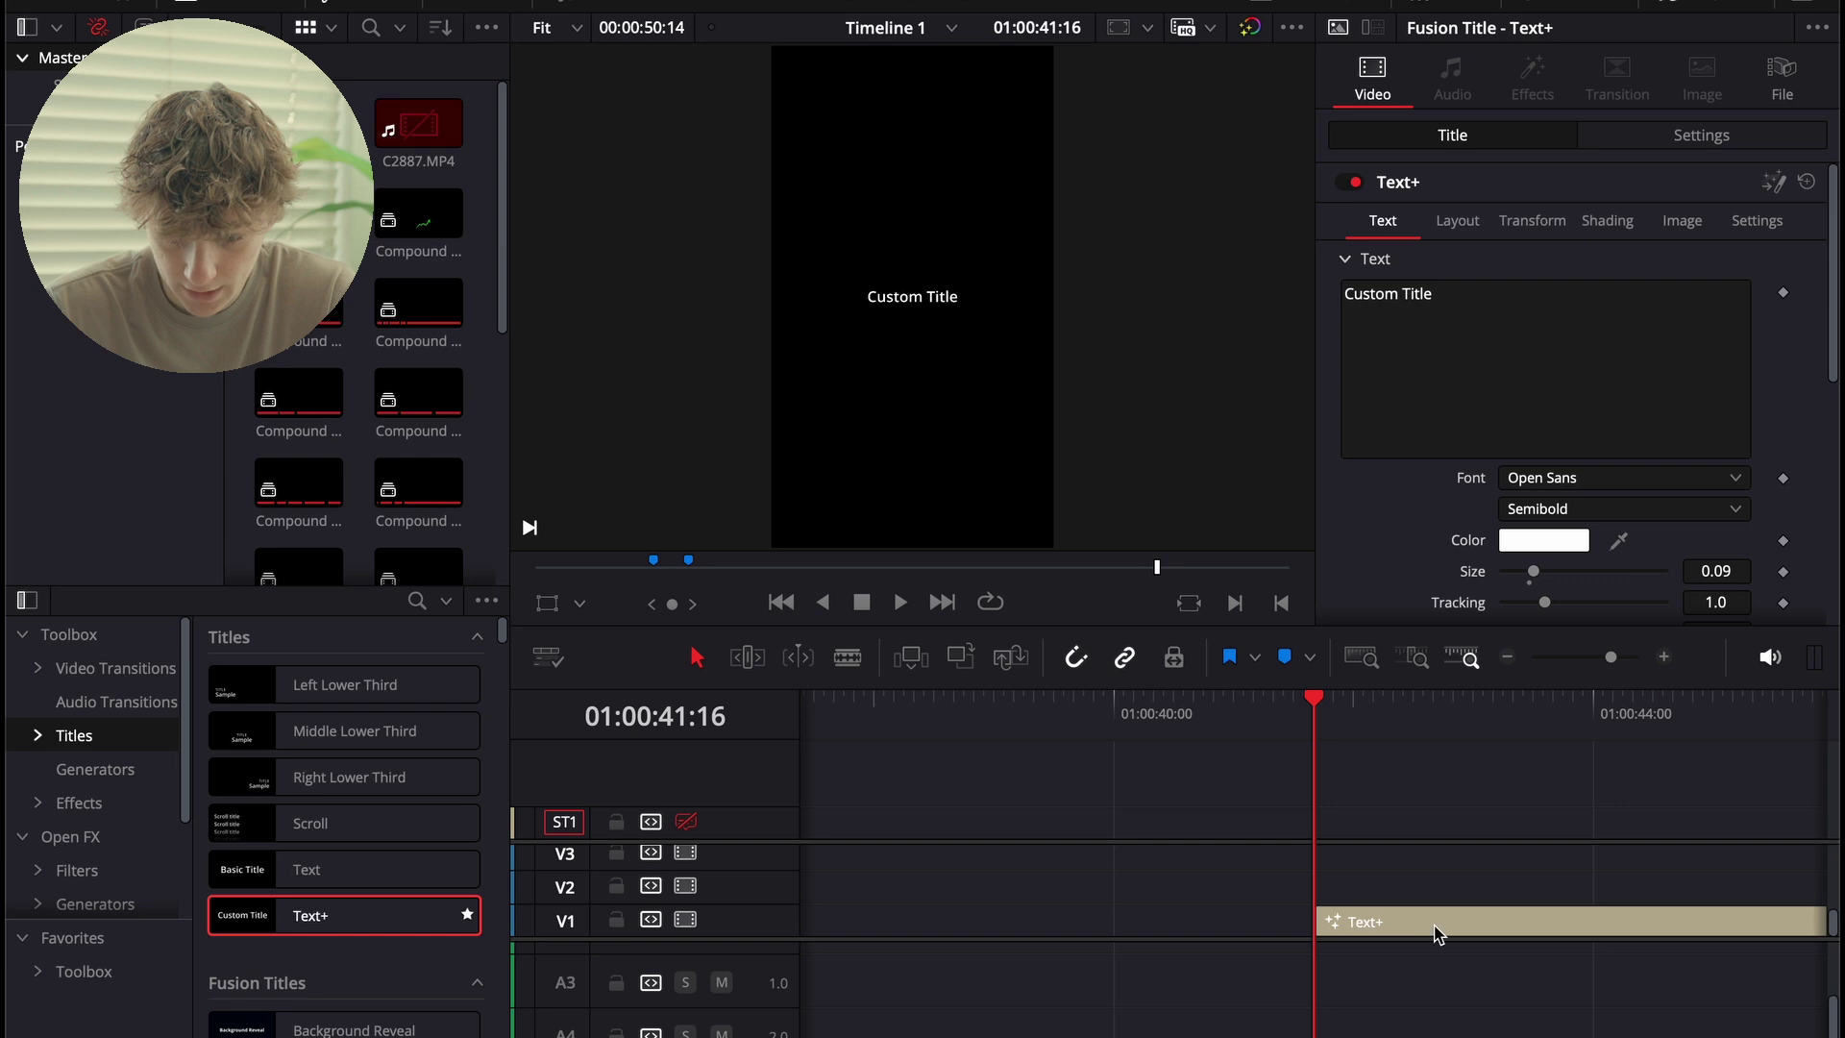
Set the new Text+ title's font to Clash Display Variable and its size to 0.1614.
scroll(1436, 930, "right", 3)
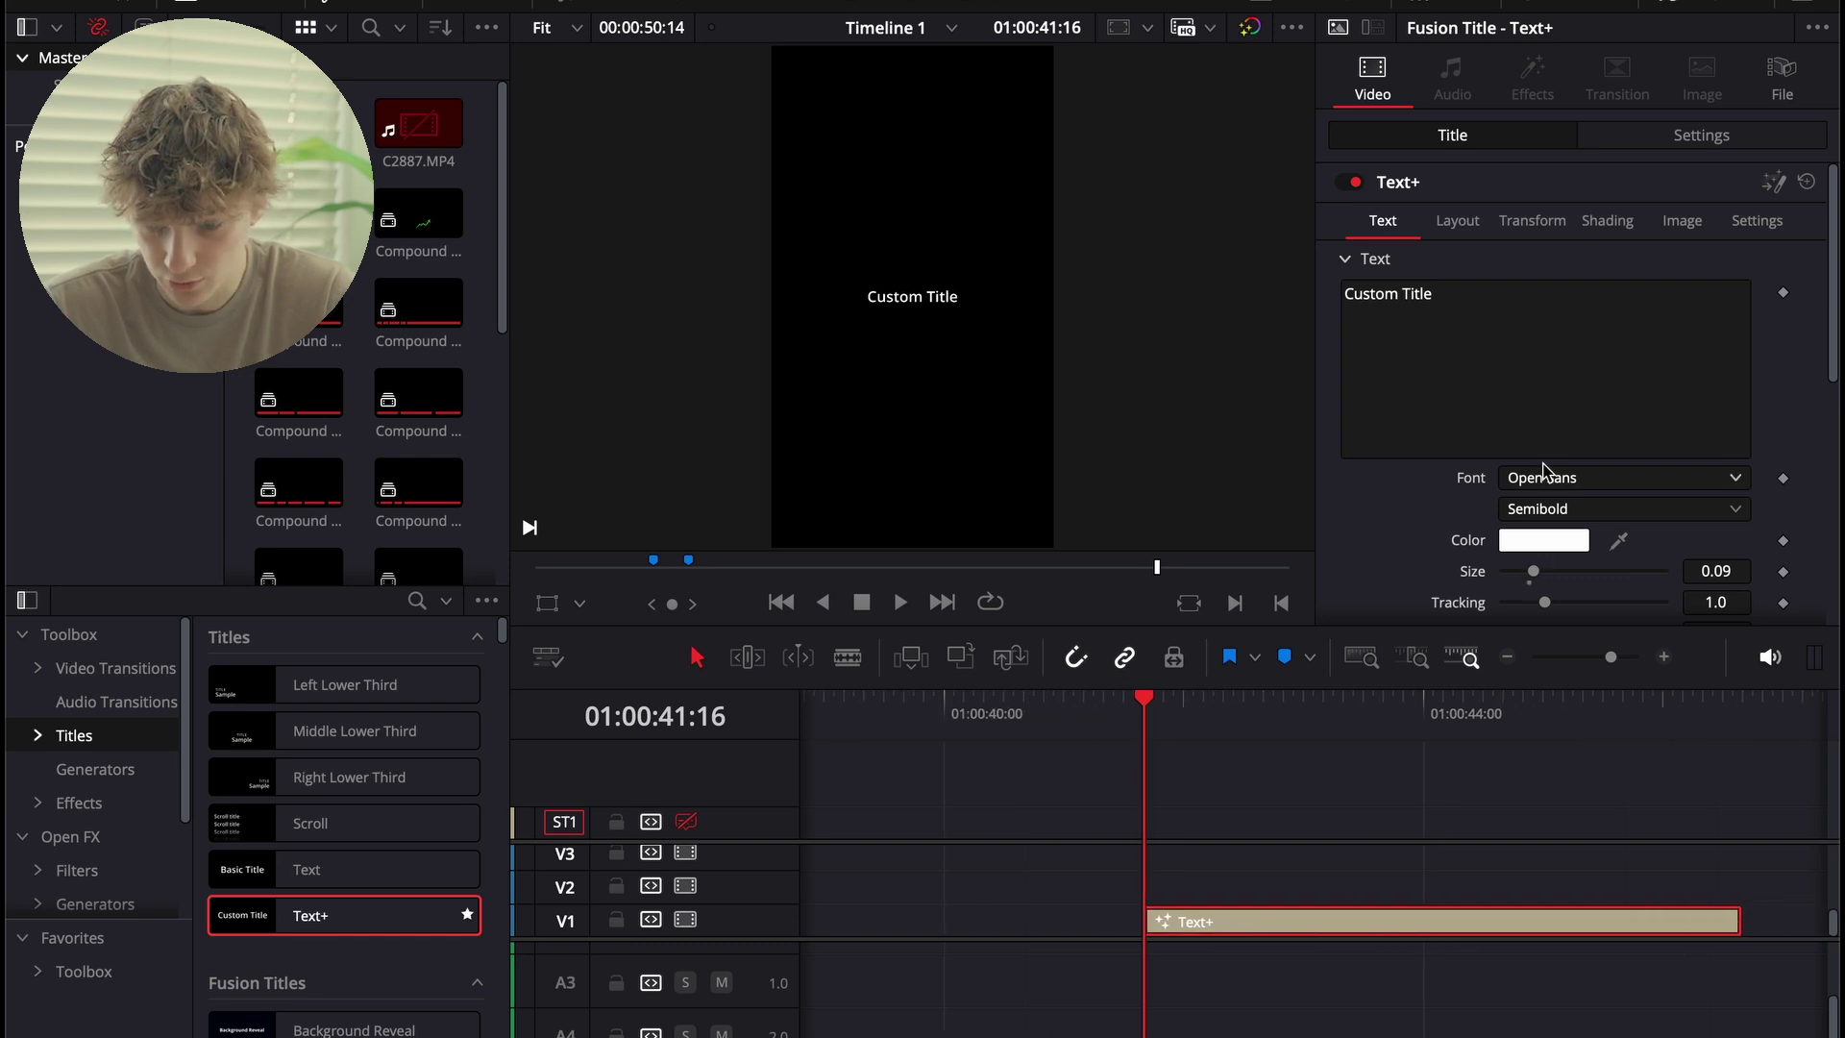
left_click(1543, 485)
type("cl")
key("Down")
key("Return")
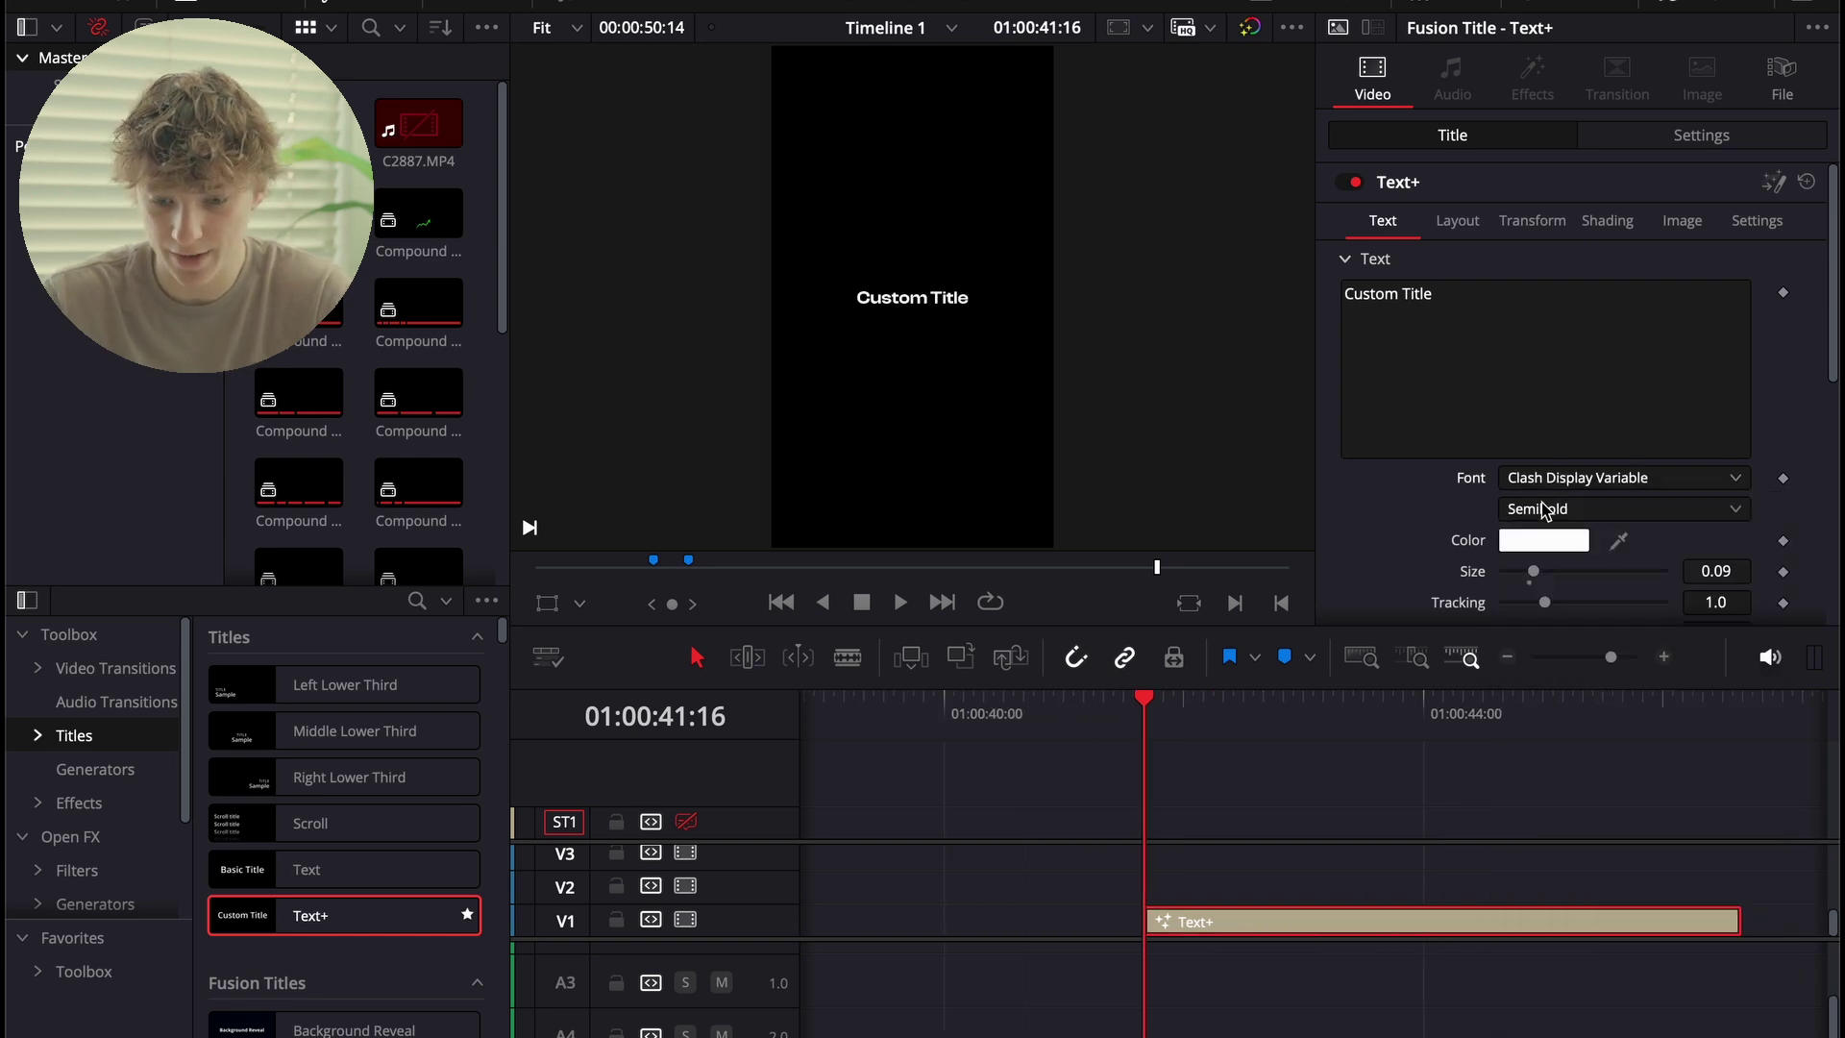
left_click_drag(1534, 573, 1557, 573)
Change the V1 title's wording to WHAT IM and its font style to Bold.
left_click(1498, 318)
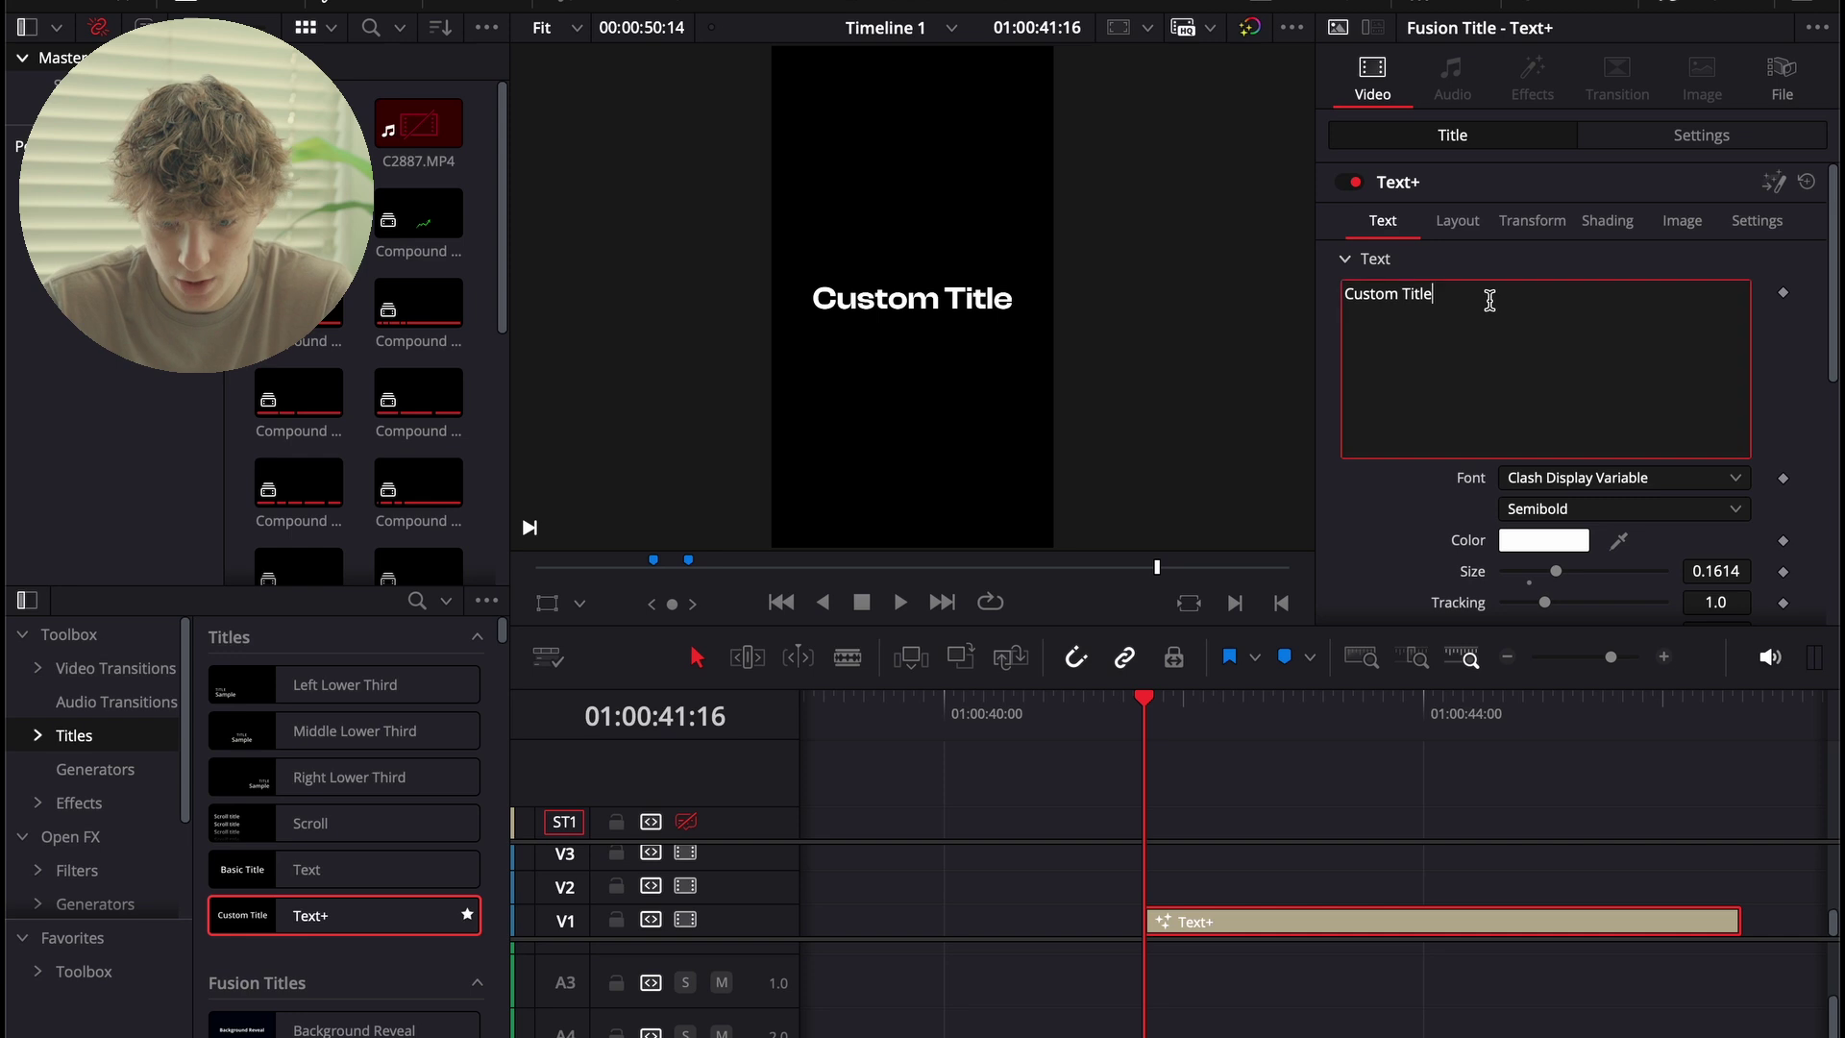
key("ctrl+a")
type("WHAT IM")
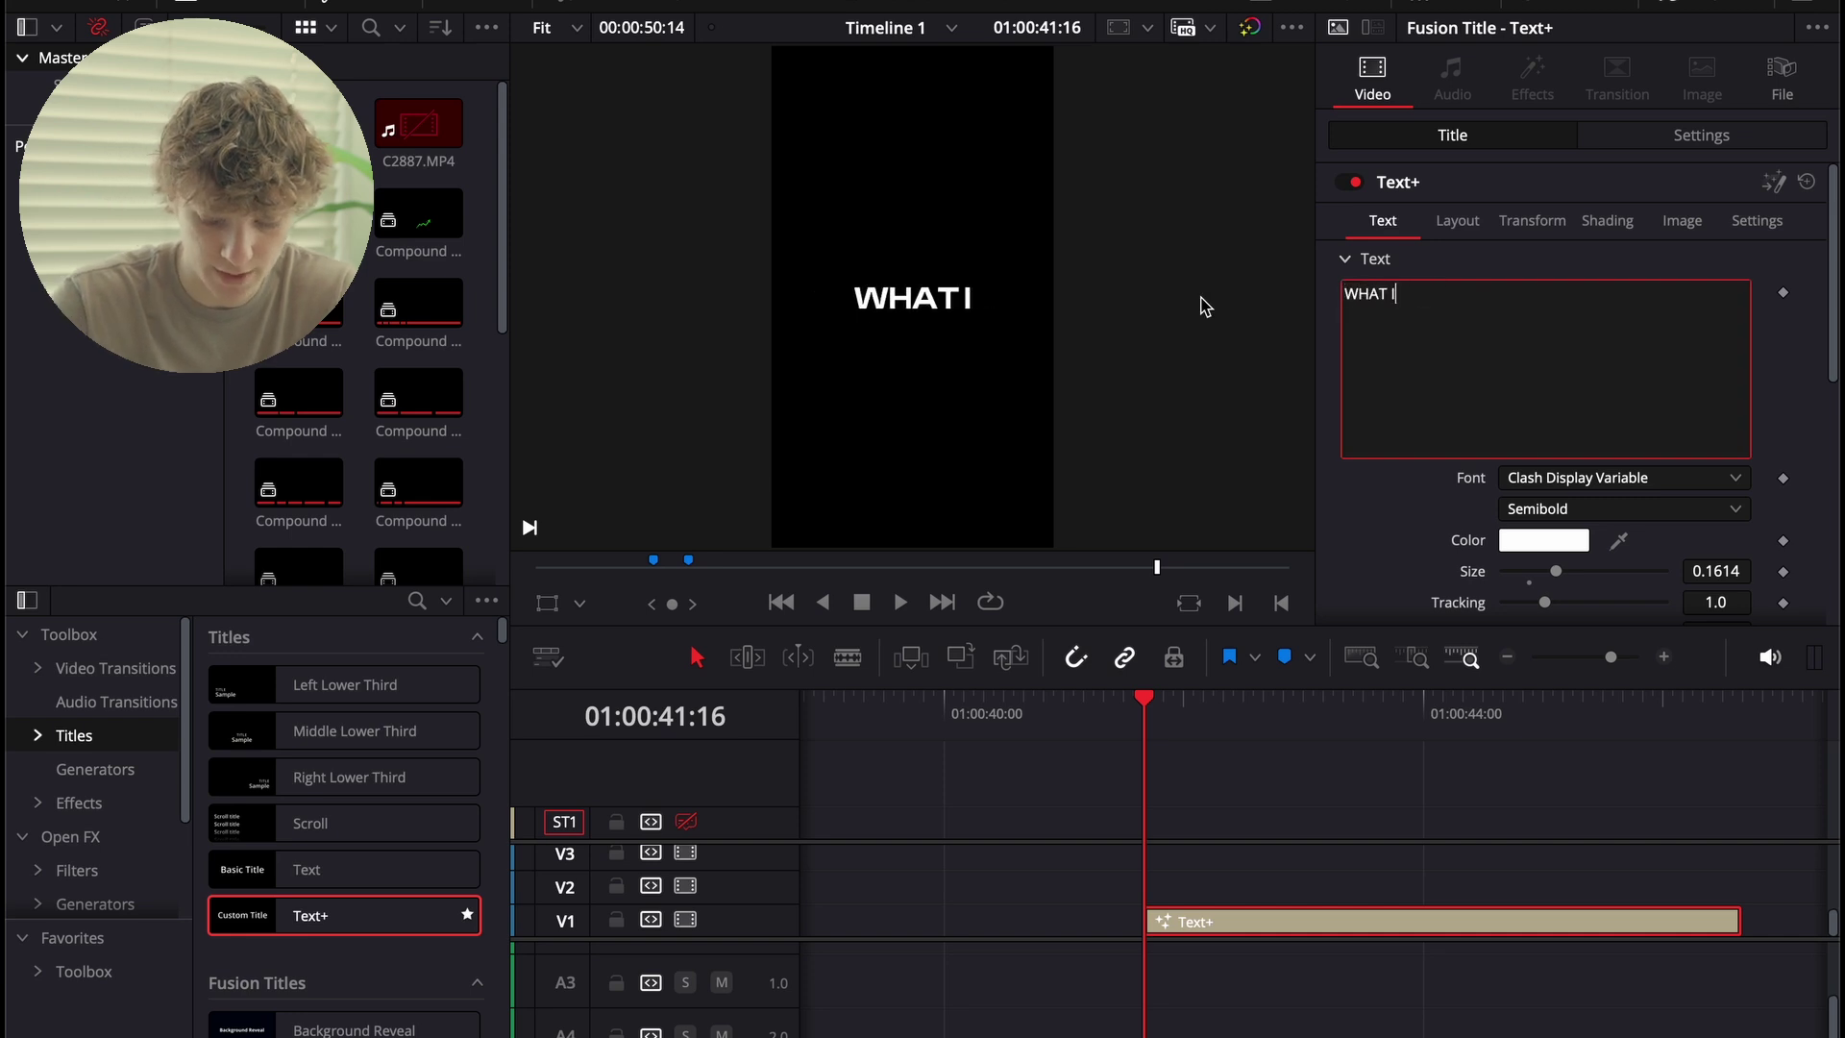
left_click(1578, 518)
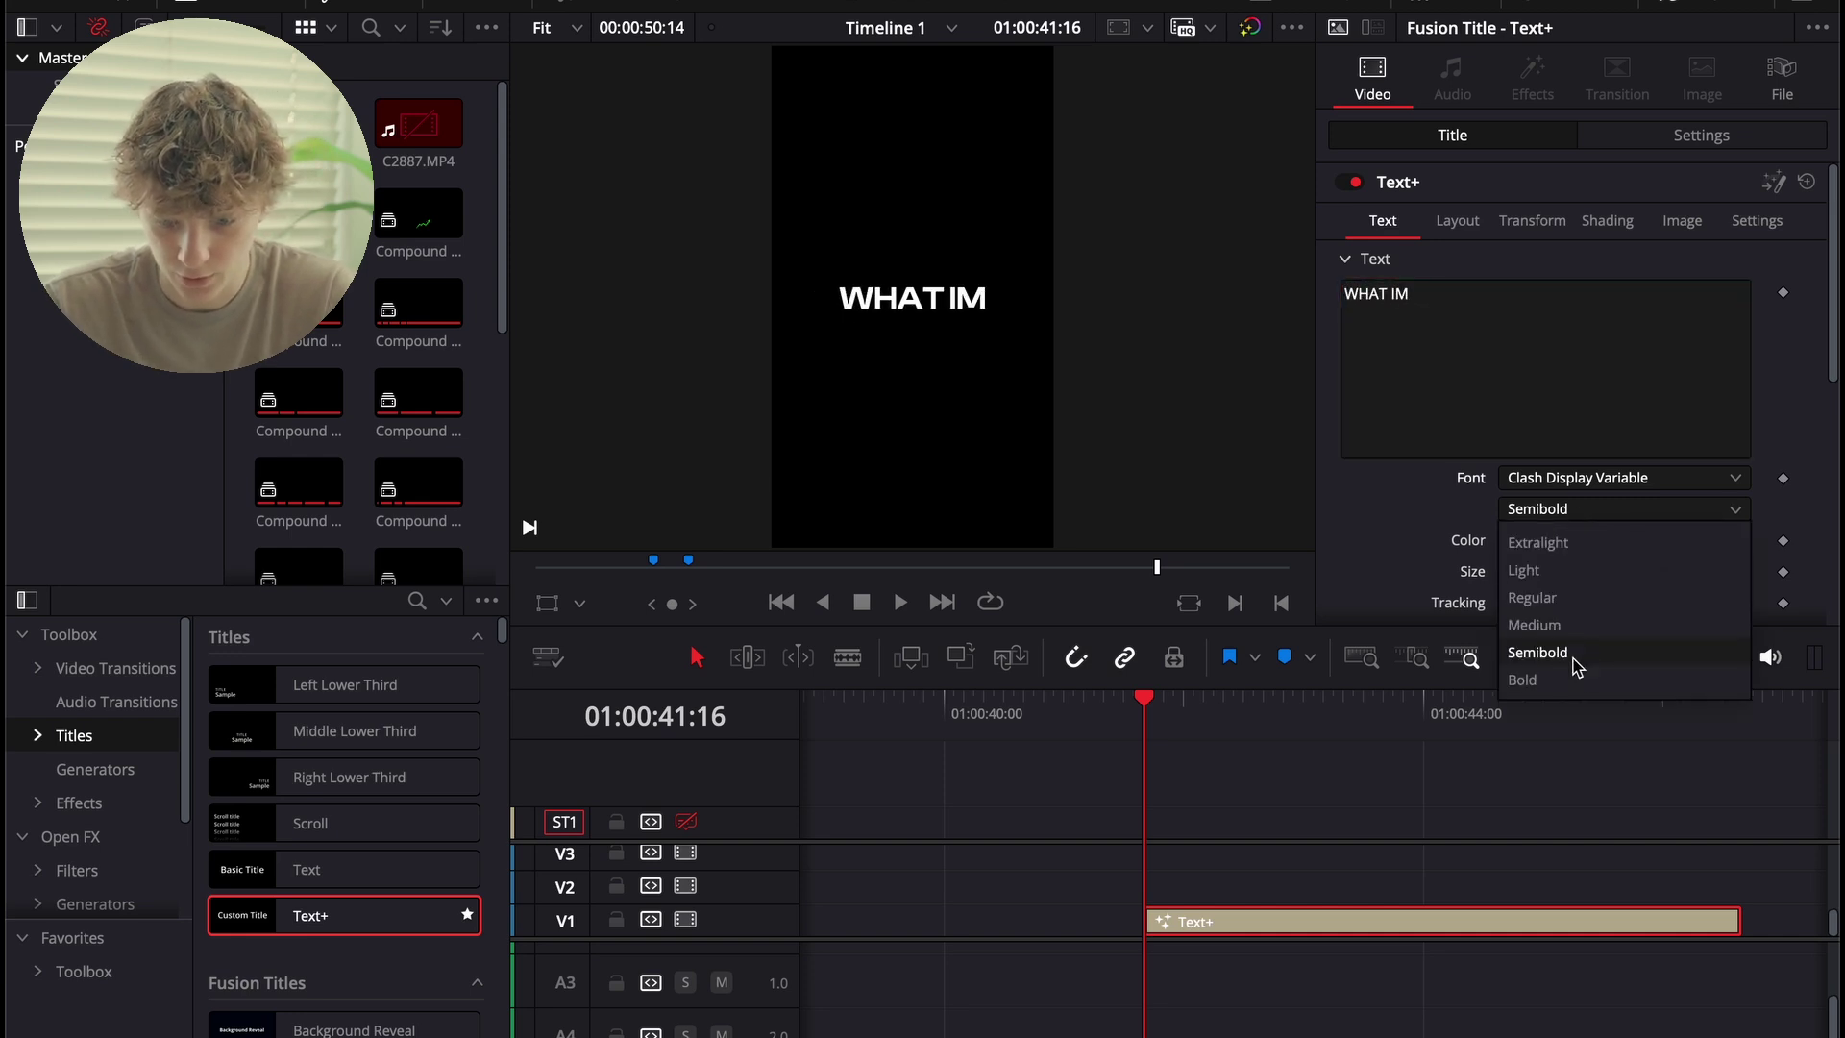
left_click(1575, 676)
Duplicate the WHAT IM title onto V2, reword the copy as AHCIVING and move it just below the first line.
left_click_drag(1338, 930, 1336, 900)
left_click(1448, 402)
key("ctrl+a")
type("AHCIVING")
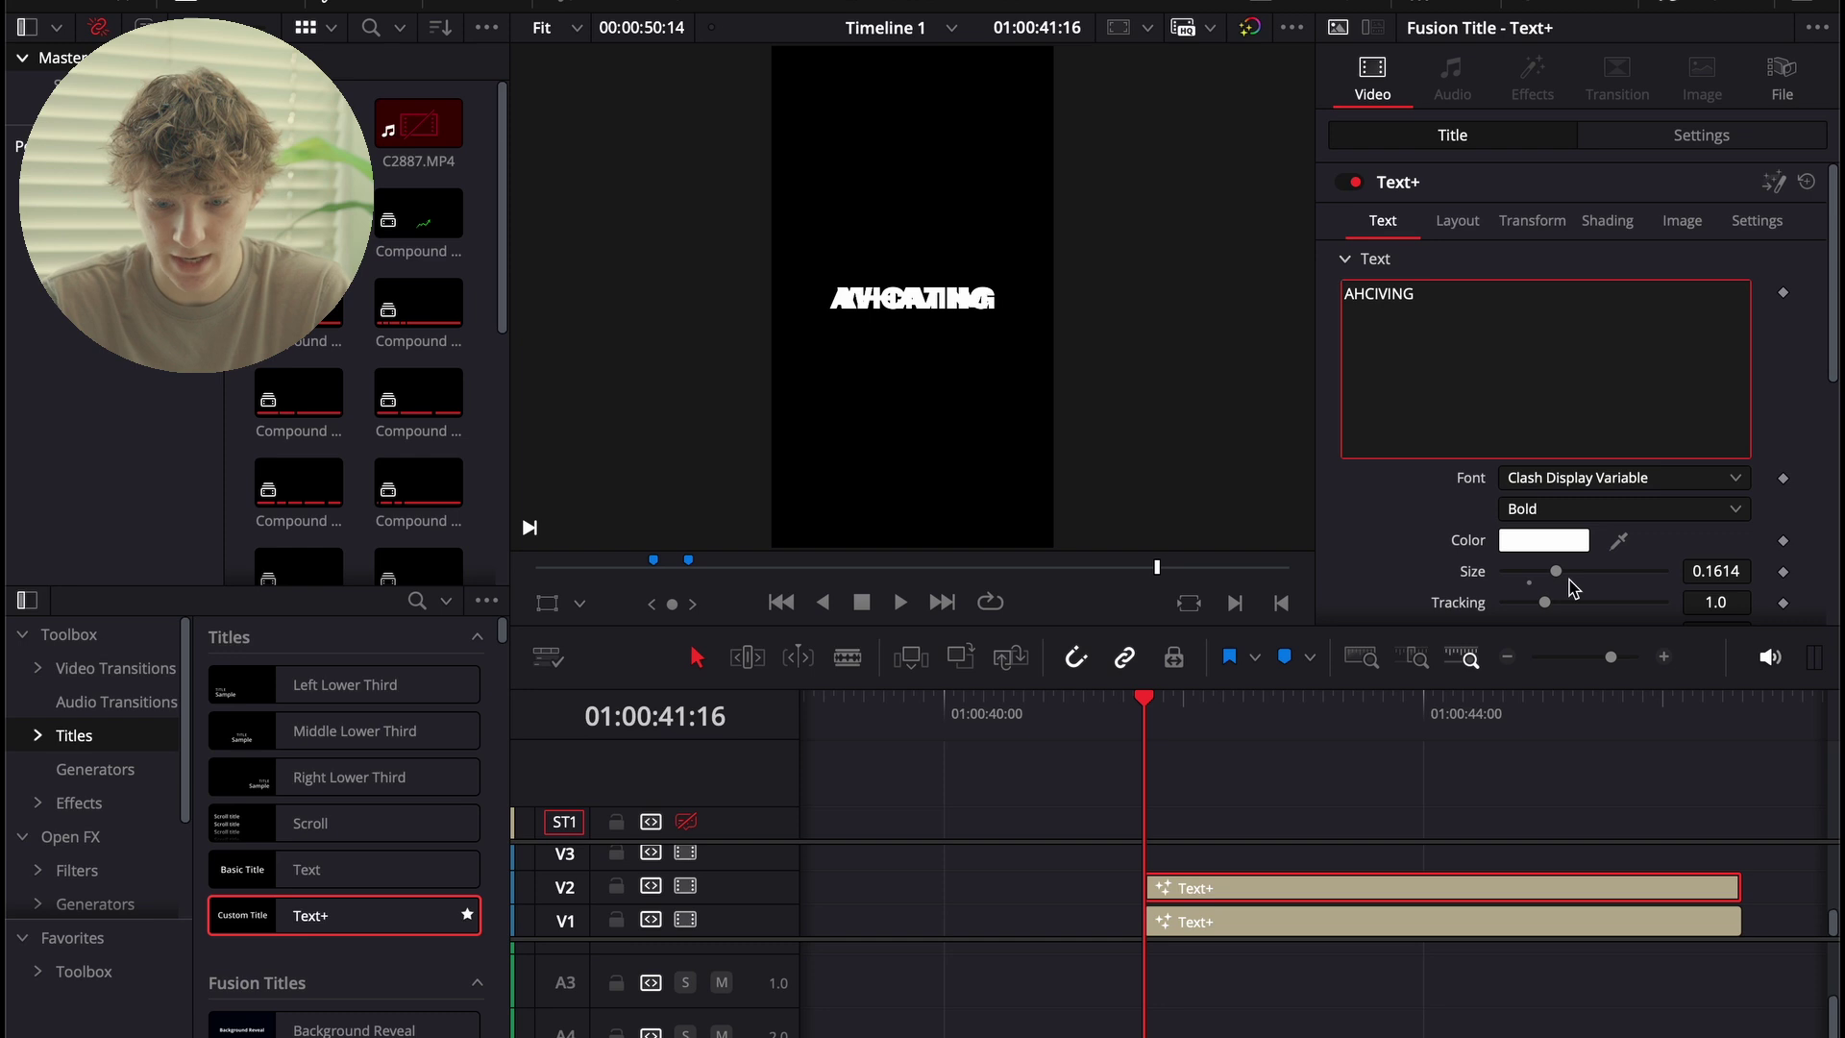
left_click(1450, 214)
left_click_drag(1720, 325, 1668, 324)
Duplicate the V2 title onto V3 and change the copy's wording to DO THIS.
left_click_drag(1249, 894, 1249, 882)
left_click(1393, 378)
key("ctrl+a")
type("DO THIS")
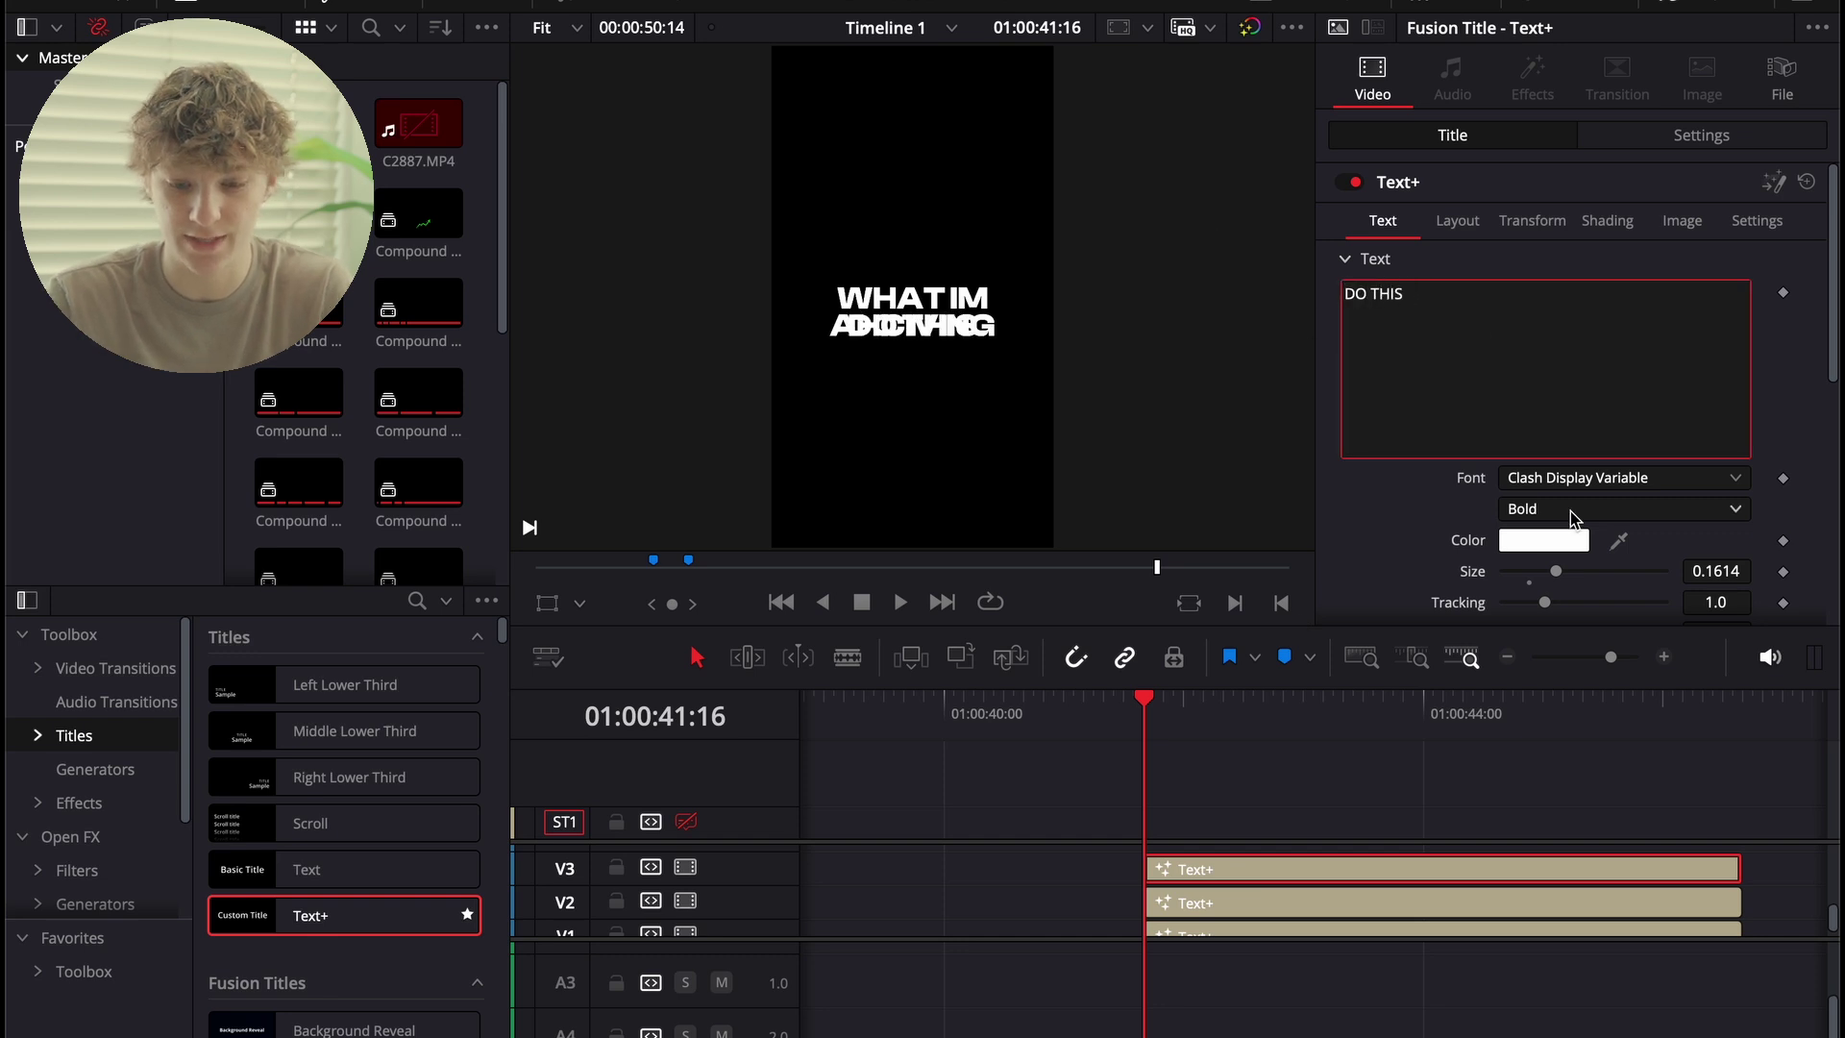
Set the DO THIS title to Extenda 40 Hecto at size 0.4843 and lower its vertical center to 0.354.
left_click(1574, 480)
left_click(1576, 485)
left_click_drag(1556, 572, 1659, 572)
scroll(1502, 477, "down", 2)
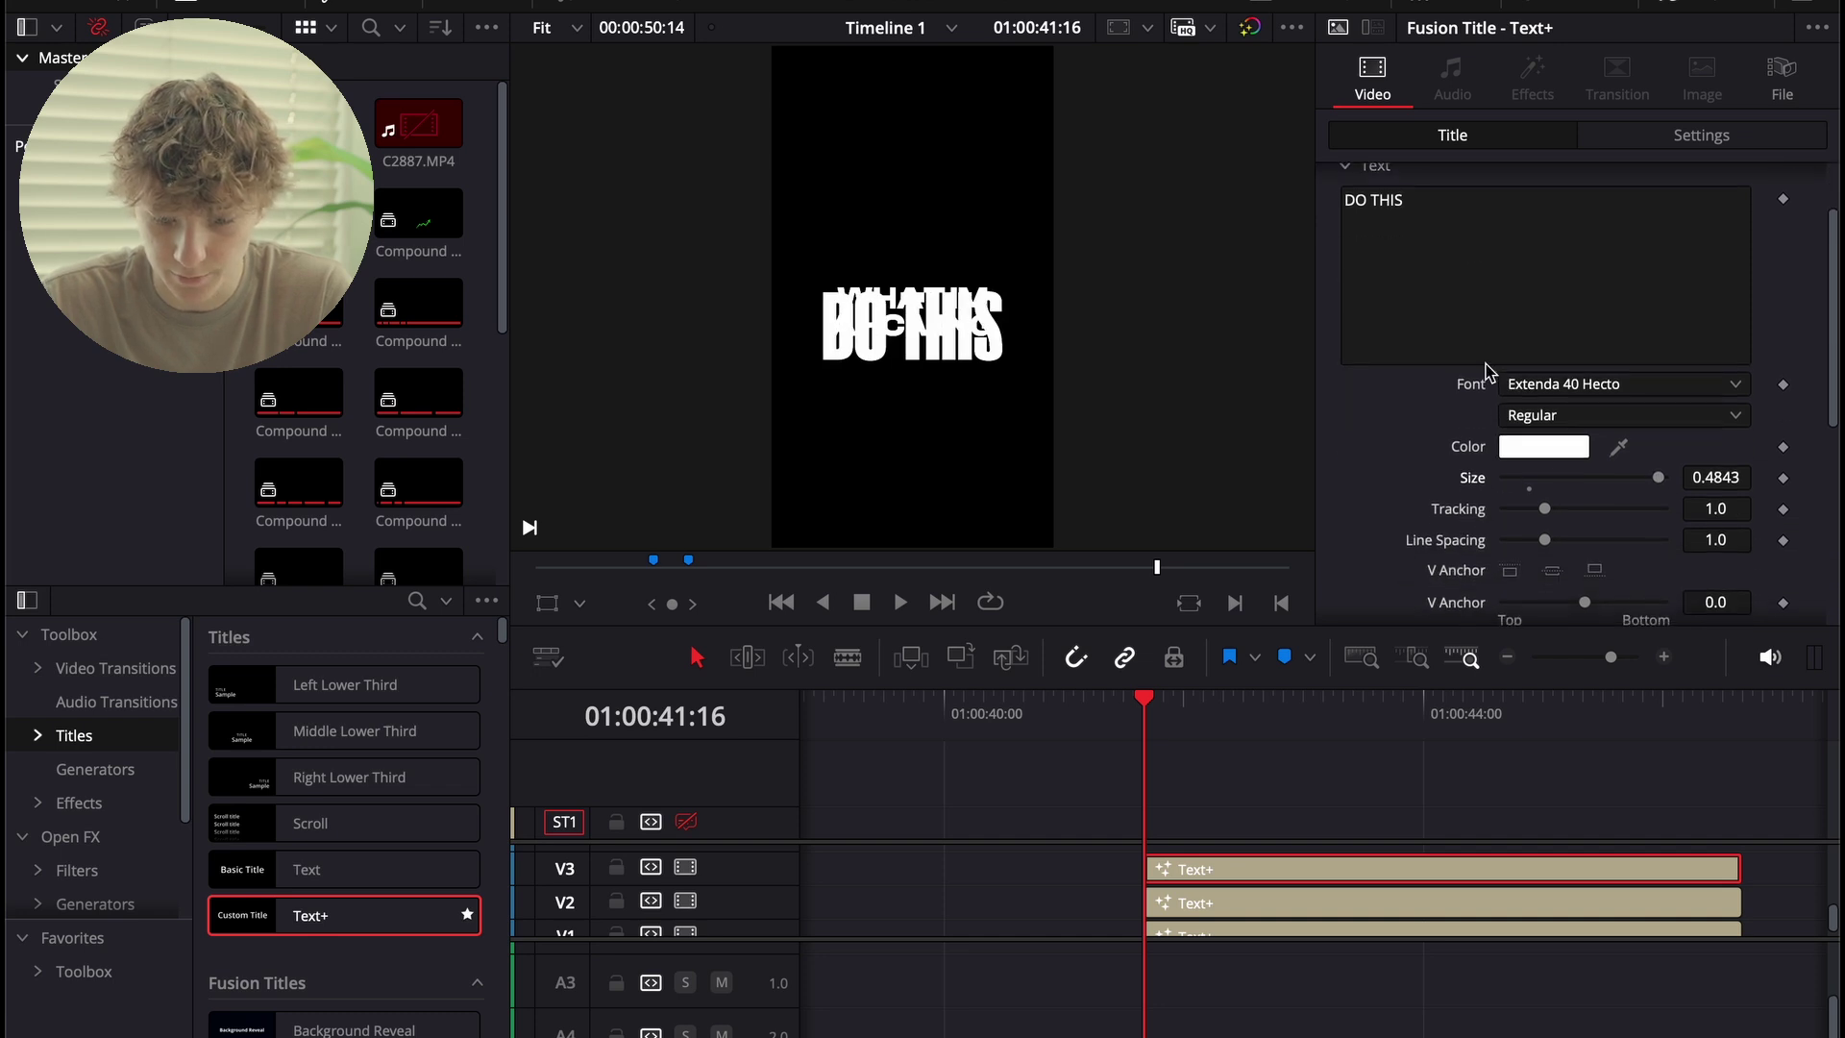
scroll(1465, 222, "up", 1)
left_click(1464, 177)
left_click_drag(1716, 270, 1688, 270)
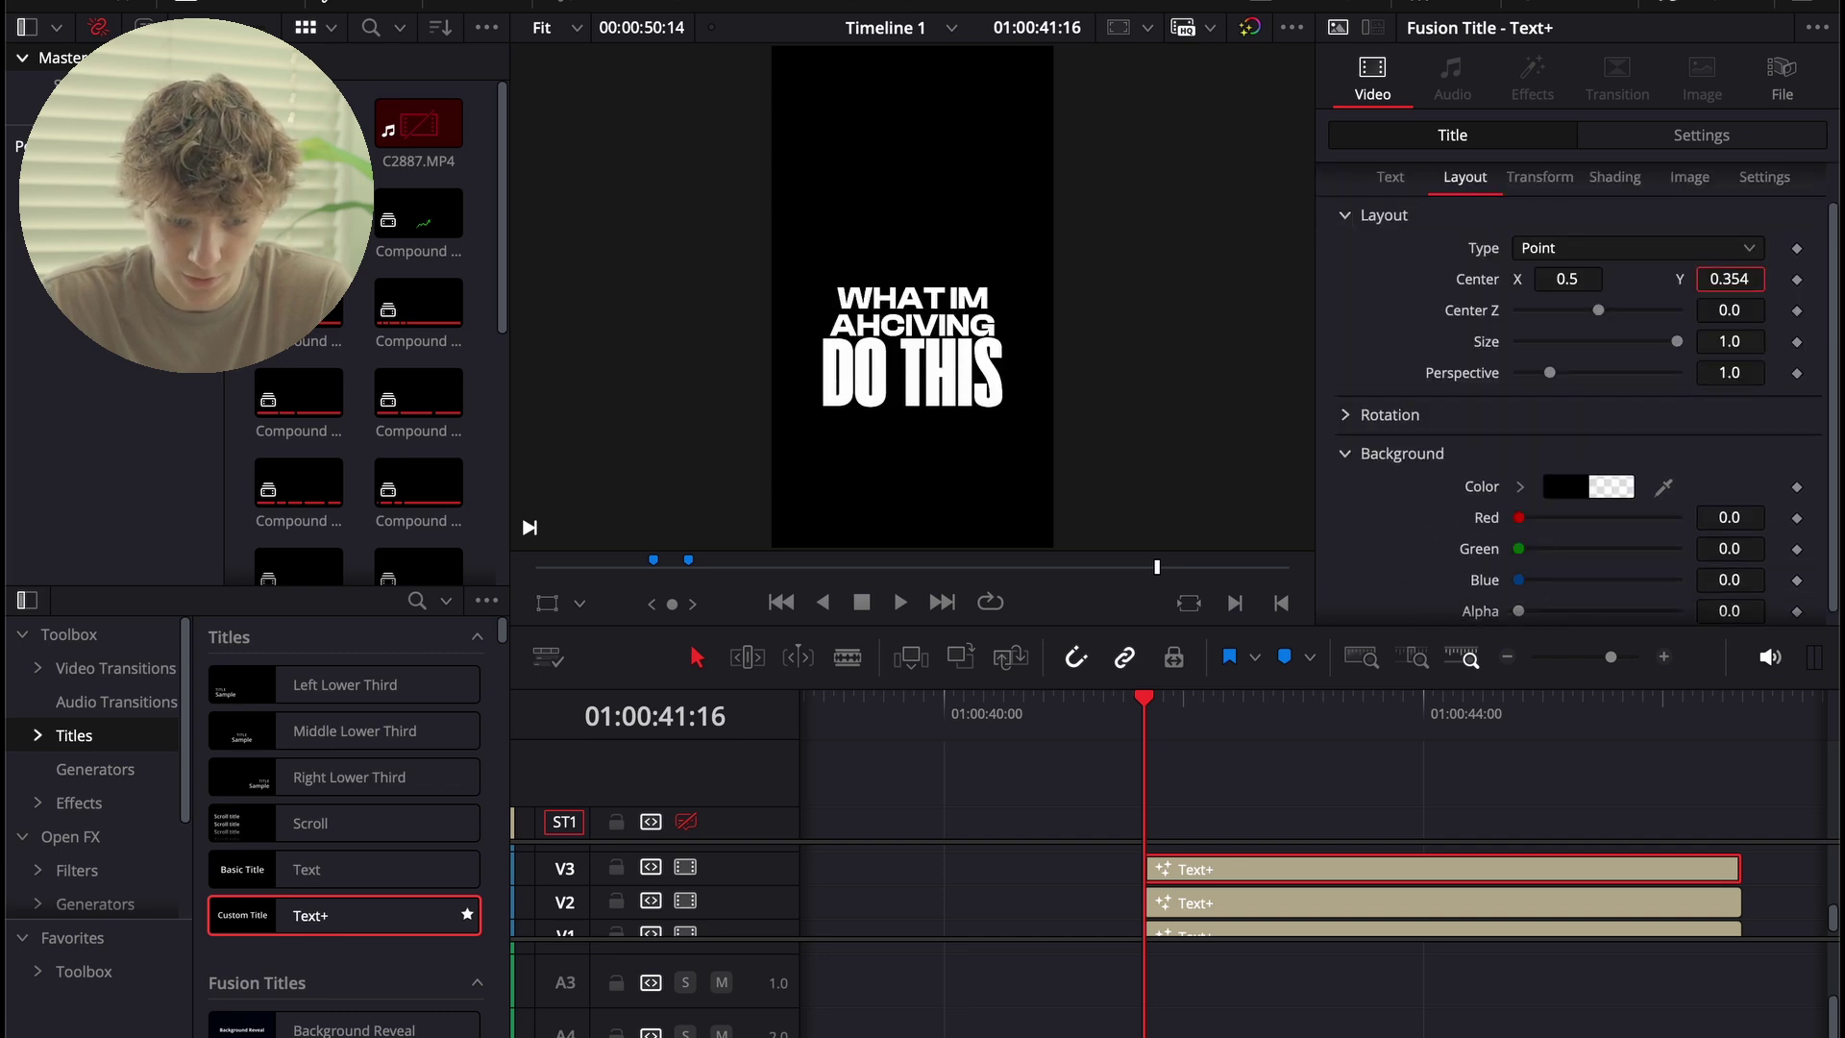
Enlarge the WHAT IM title on V1 to size 0.2402 and set its vertical center to 0.504.
scroll(1174, 910, "down", 1)
left_click(1185, 923)
mouse_move(1573, 536)
left_mouse_down()
mouse_move(1610, 536)
mouse_move(1586, 541)
mouse_move(1599, 548)
left_mouse_up()
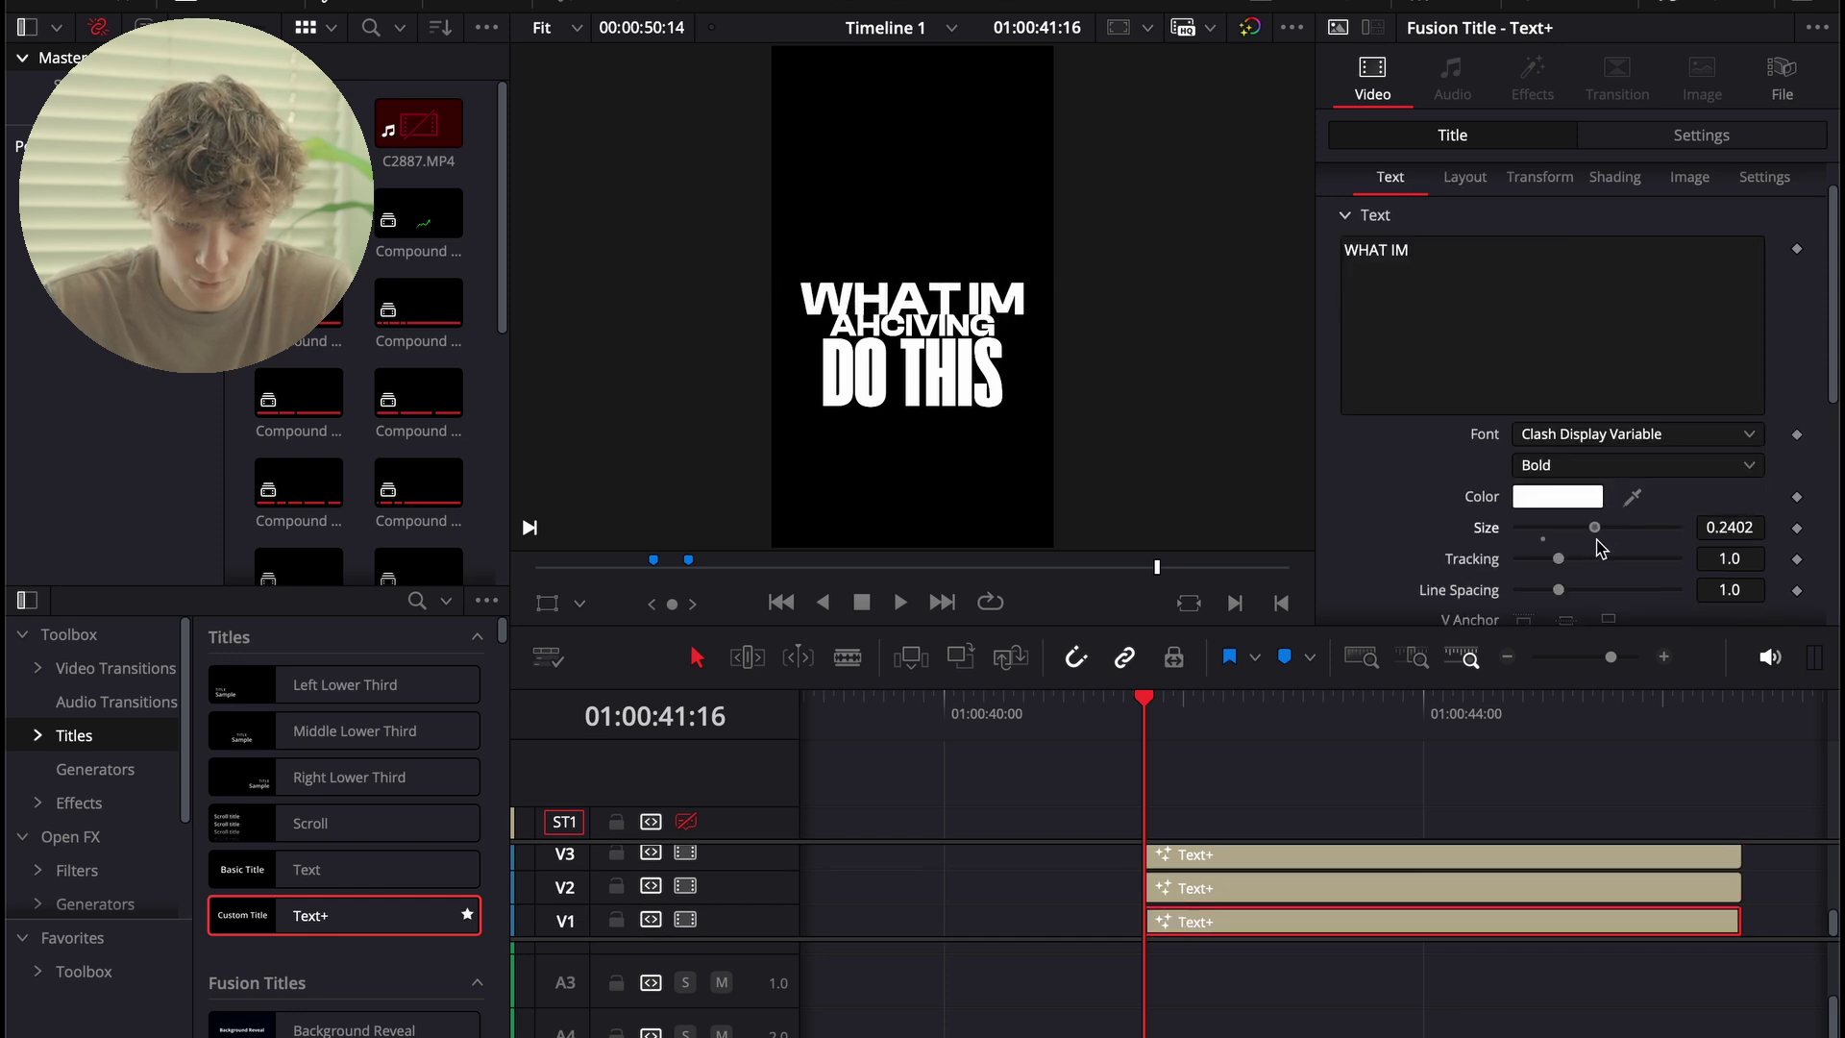
left_click(1191, 880)
left_click(1198, 920)
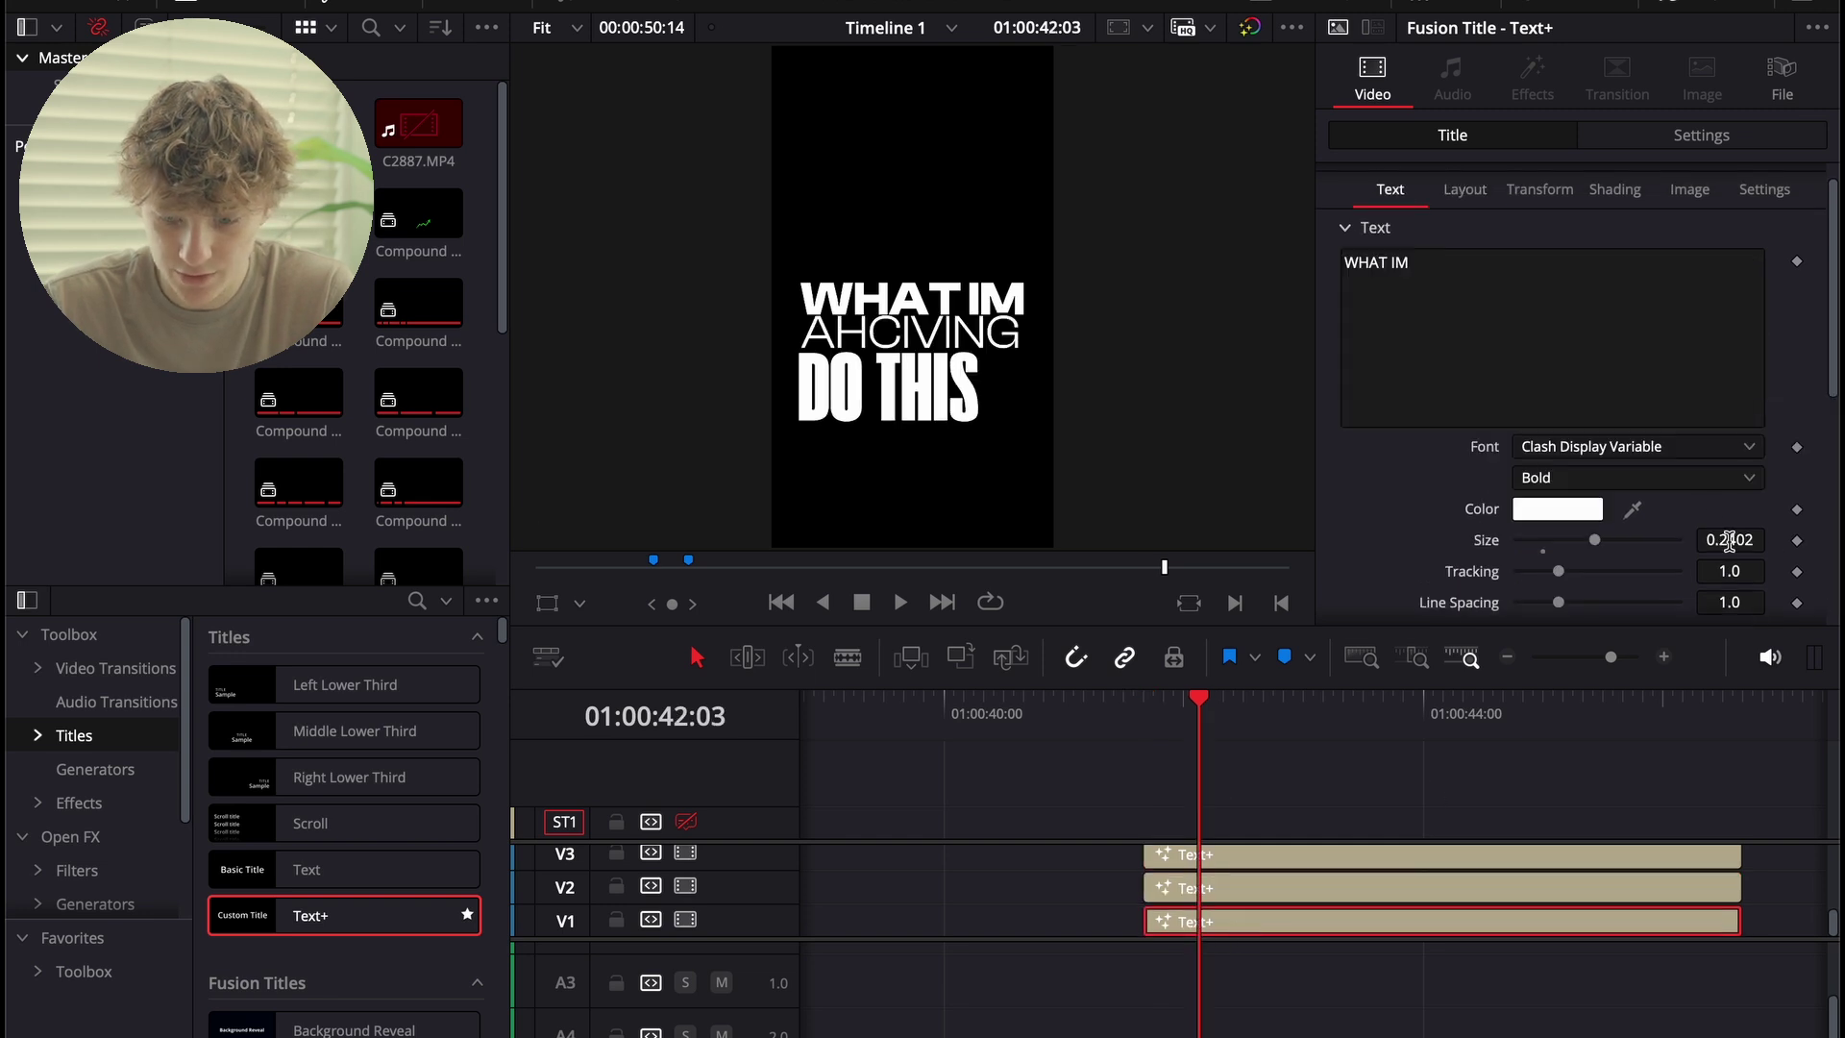
left_click(1465, 189)
left_click_drag(1730, 291, 1732, 286)
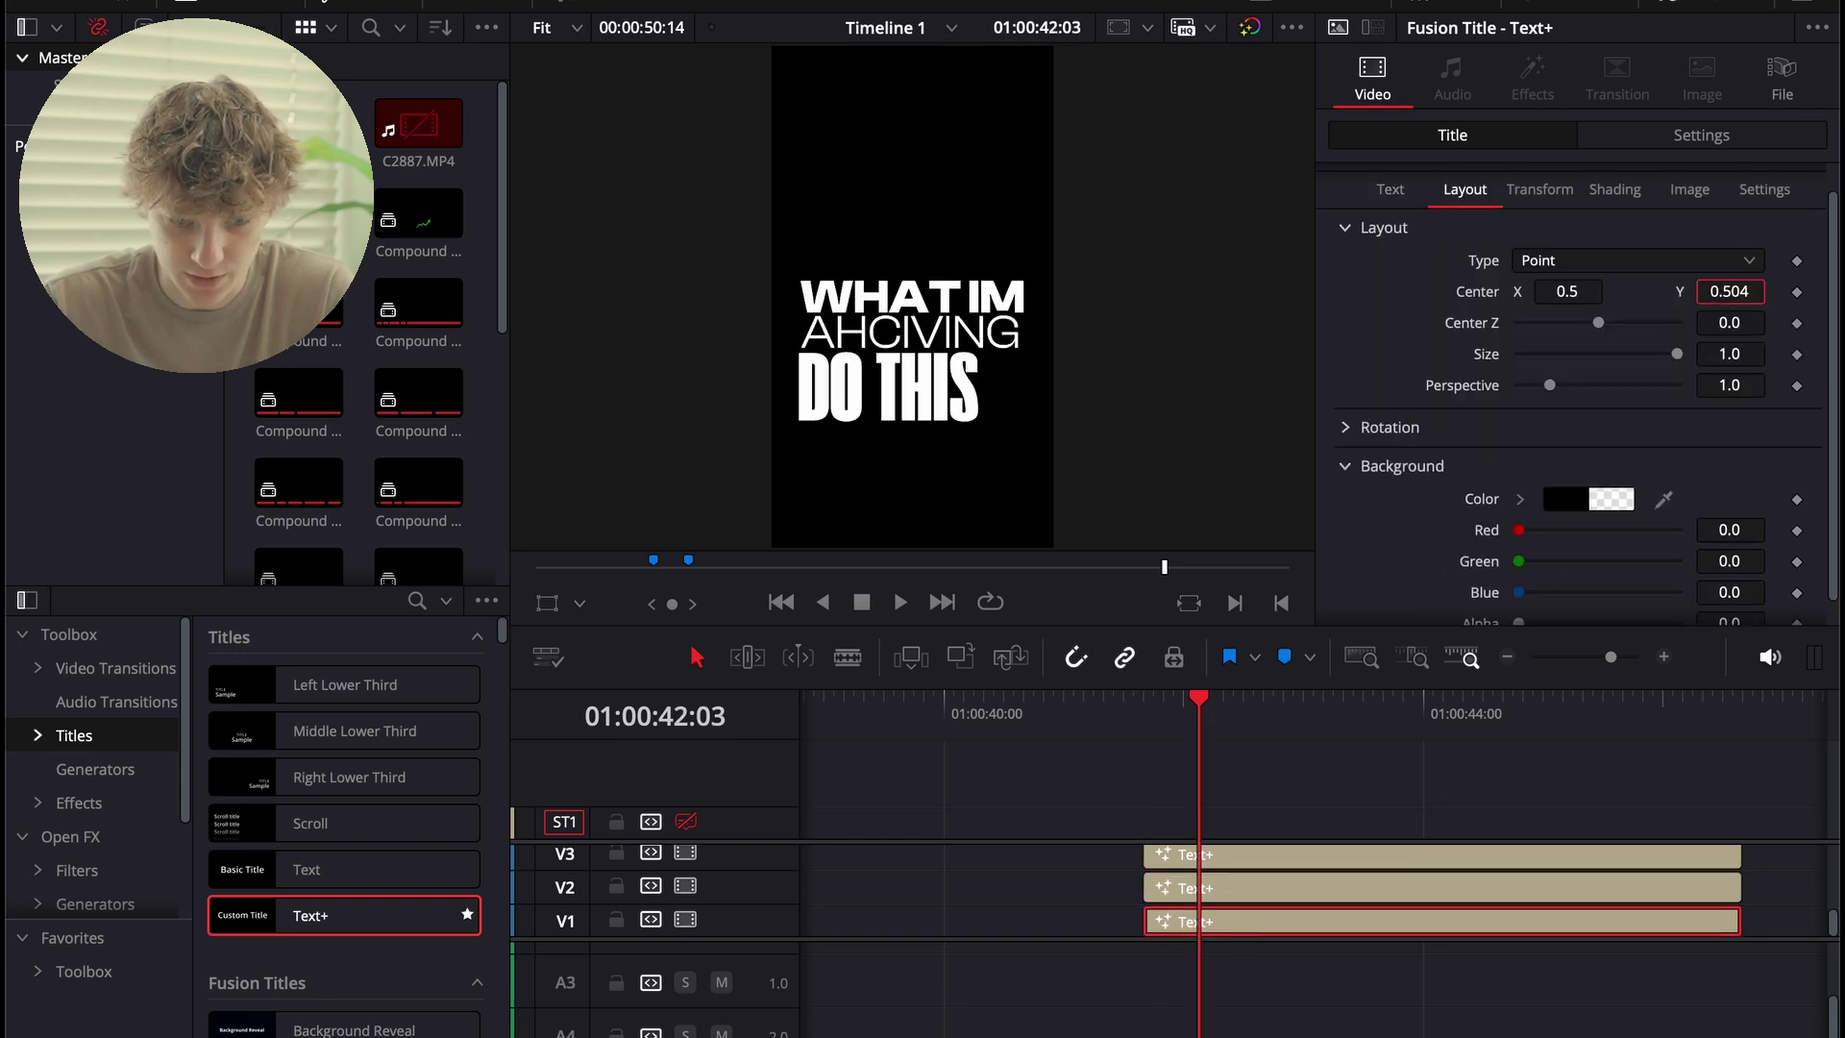
Play the stacked titles from their start, split the V2 title at about 01:00:42:03 and remove the part before it.
left_click(1144, 708)
key("space")
left_click(1248, 891)
key("space")
key("super+b")
key("BackSpace")
Split the DO THIS title on V3 at 01:00:42:12 and delete the part before the cut.
left_click(1250, 889)
key("space")
key("space")
left_click(1279, 855)
key("Right")
key("Right")
key("super+b")
key("Delete")
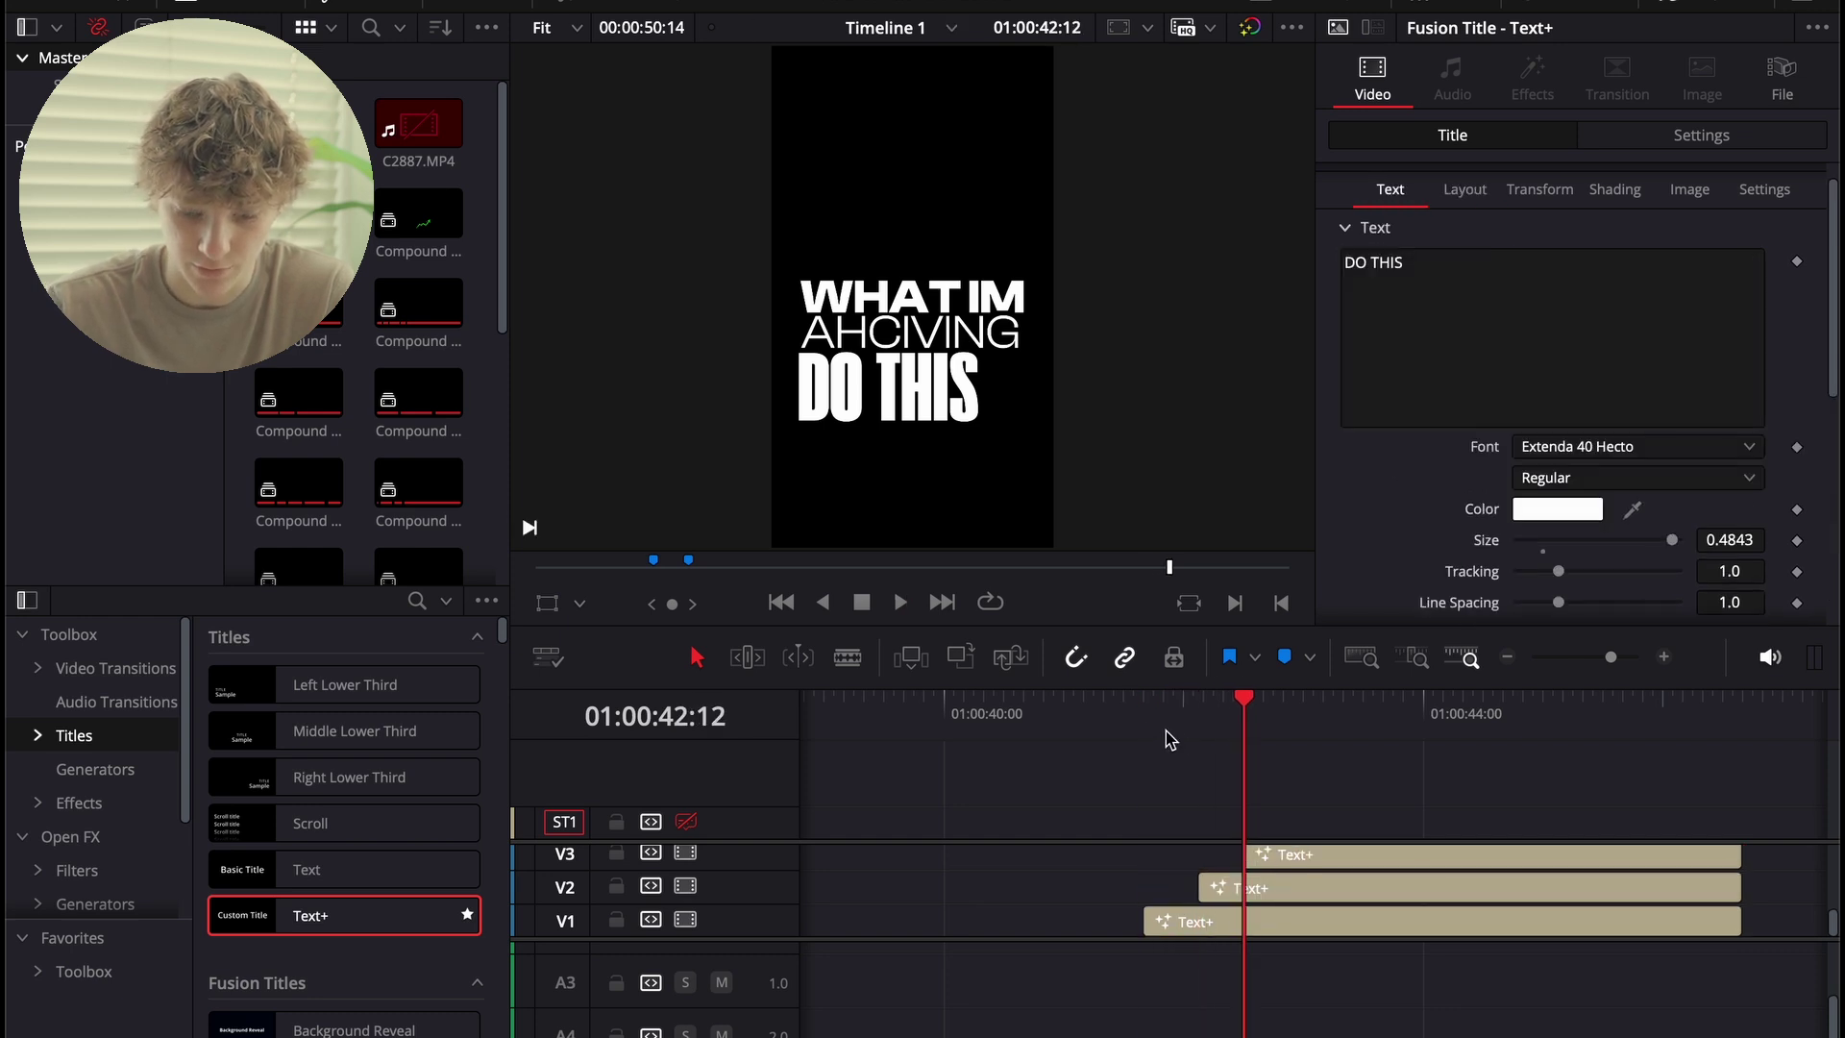
Open the WHAT IM title on V1 in the Fusion page and add a Transform node after its Template node.
left_click(1157, 738)
left_click(1207, 924)
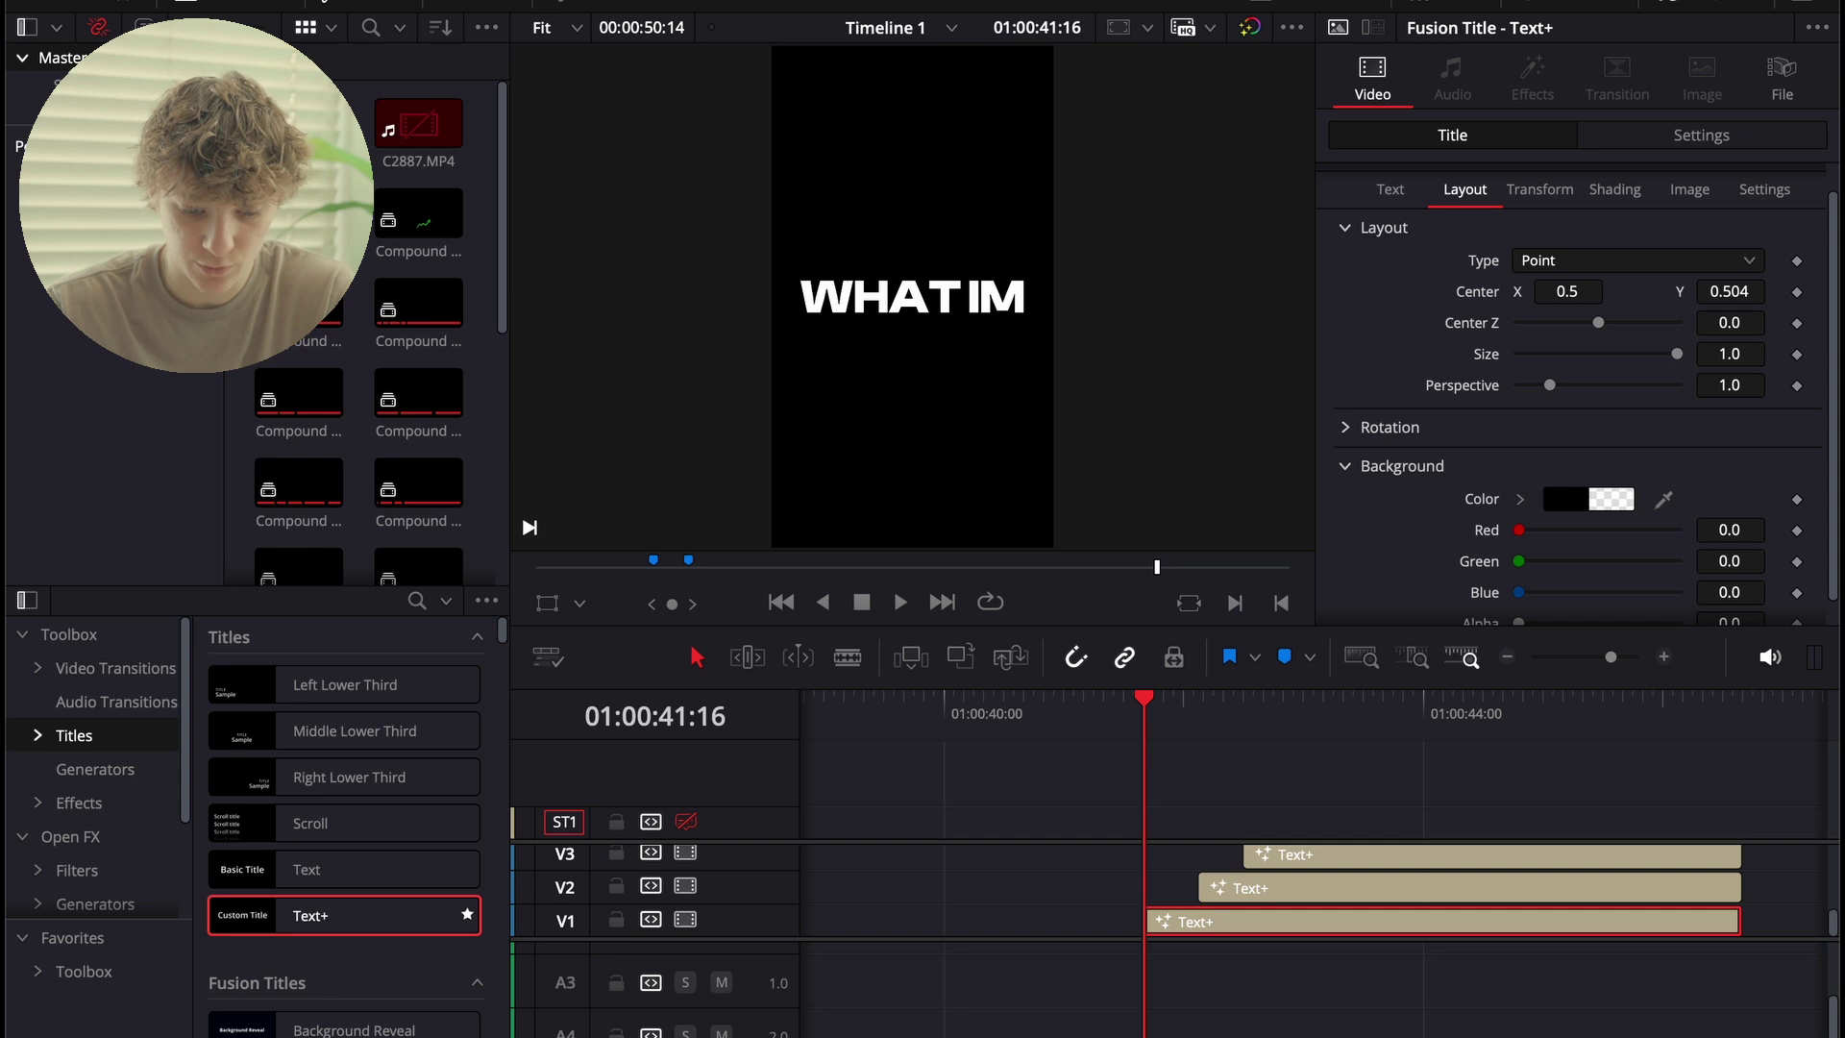
key("shift+5")
key("shift+space")
type("tran")
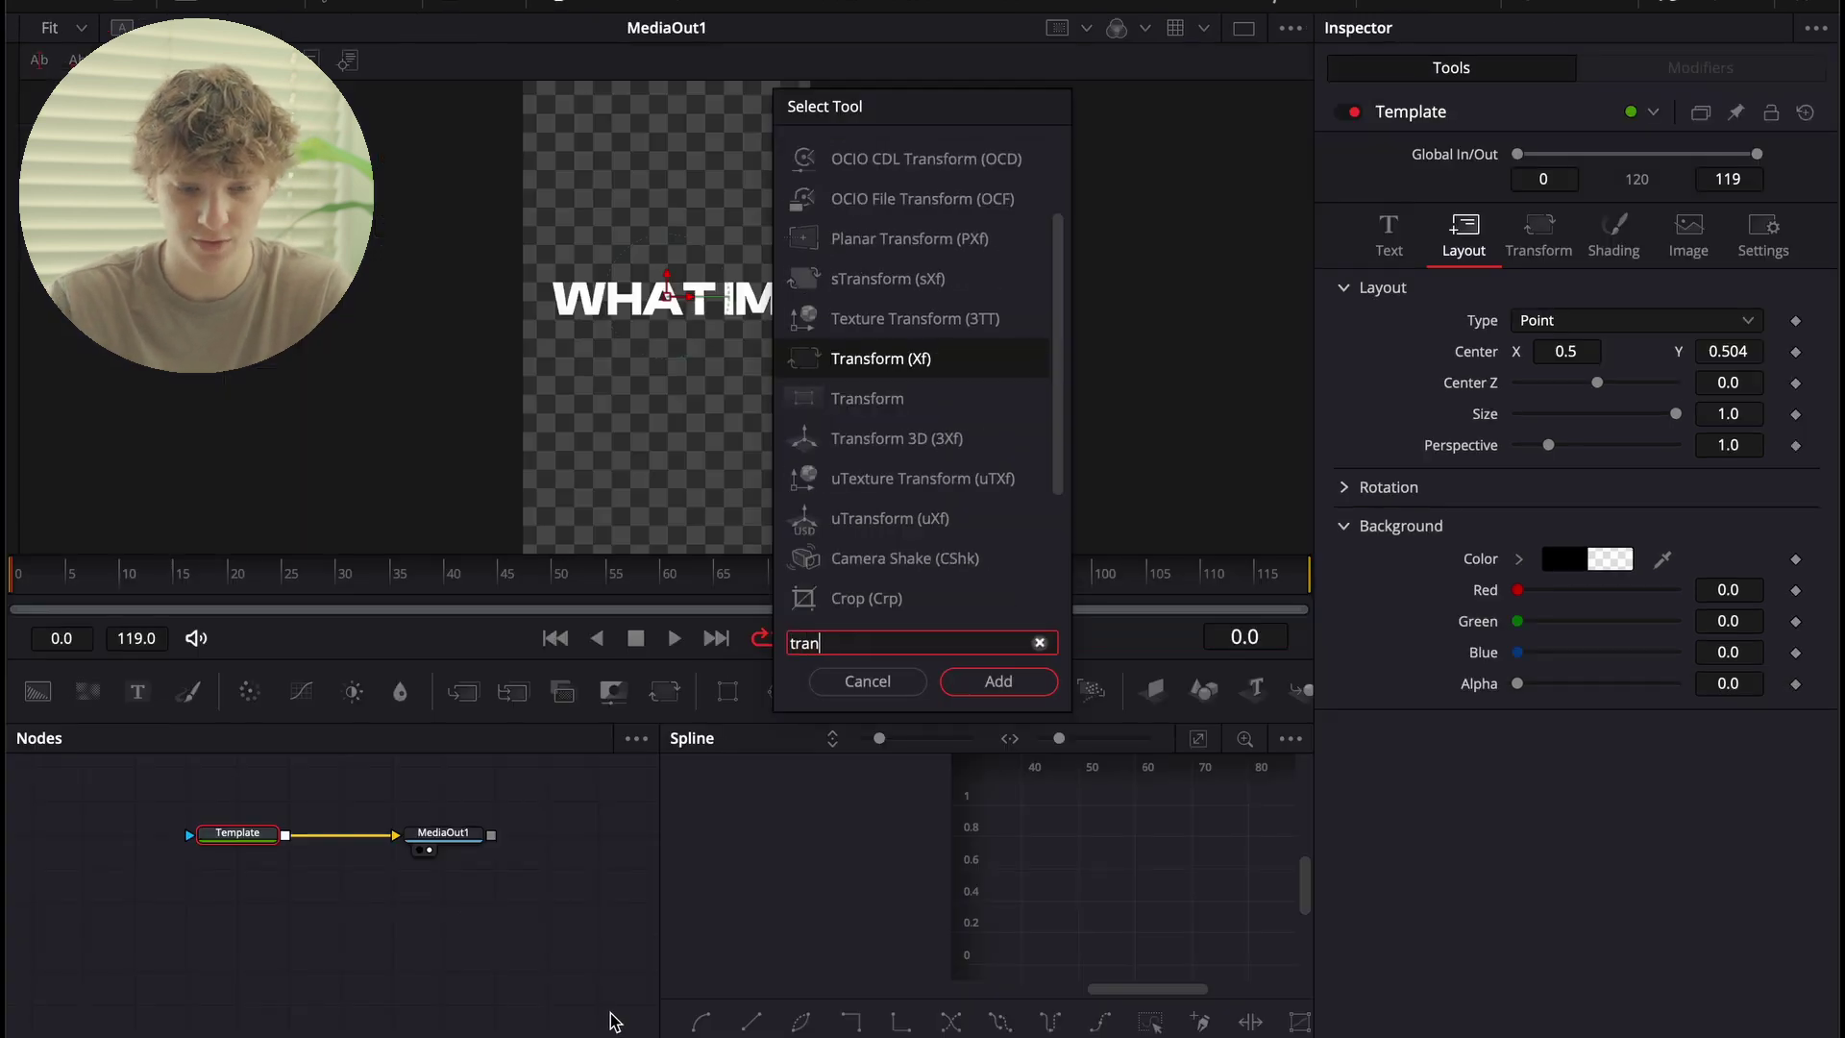
key("Return")
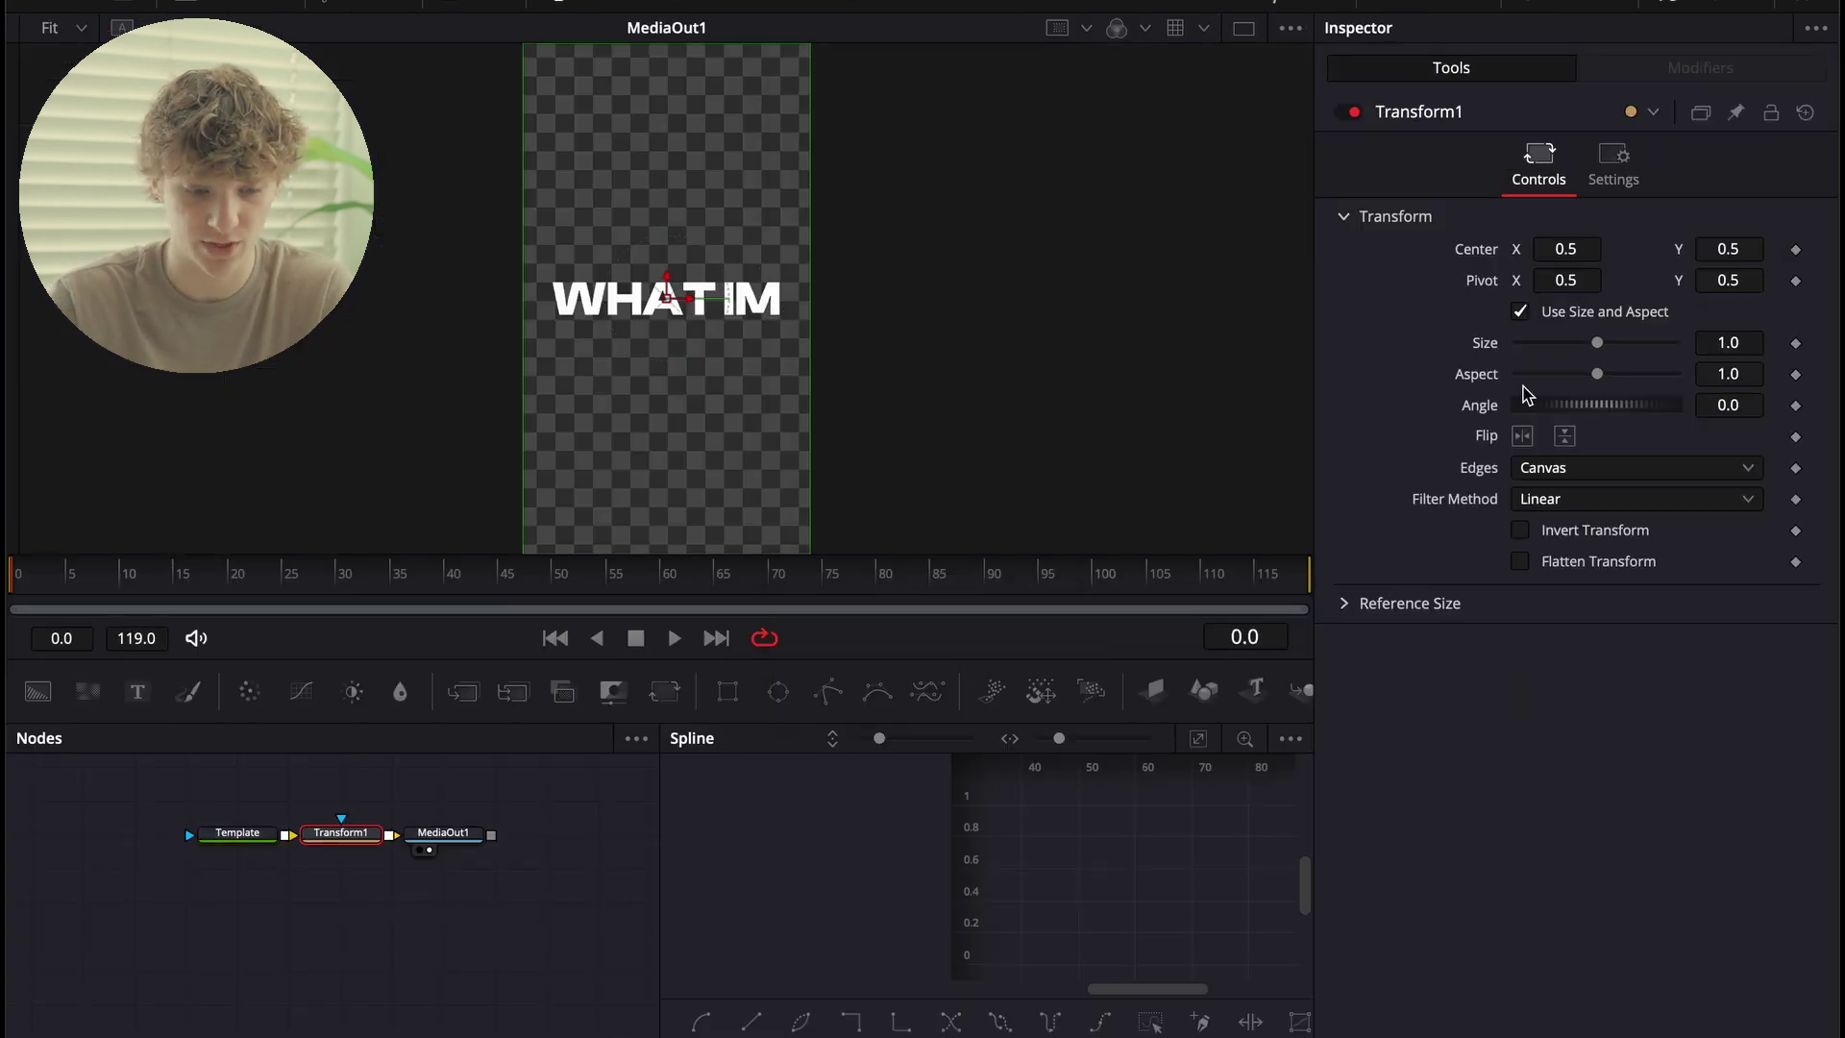
Keyframe the Transform's vertical center from 0.464 at frame 0 to 0.5 at frame 25.
left_click_drag(1729, 267, 1741, 261)
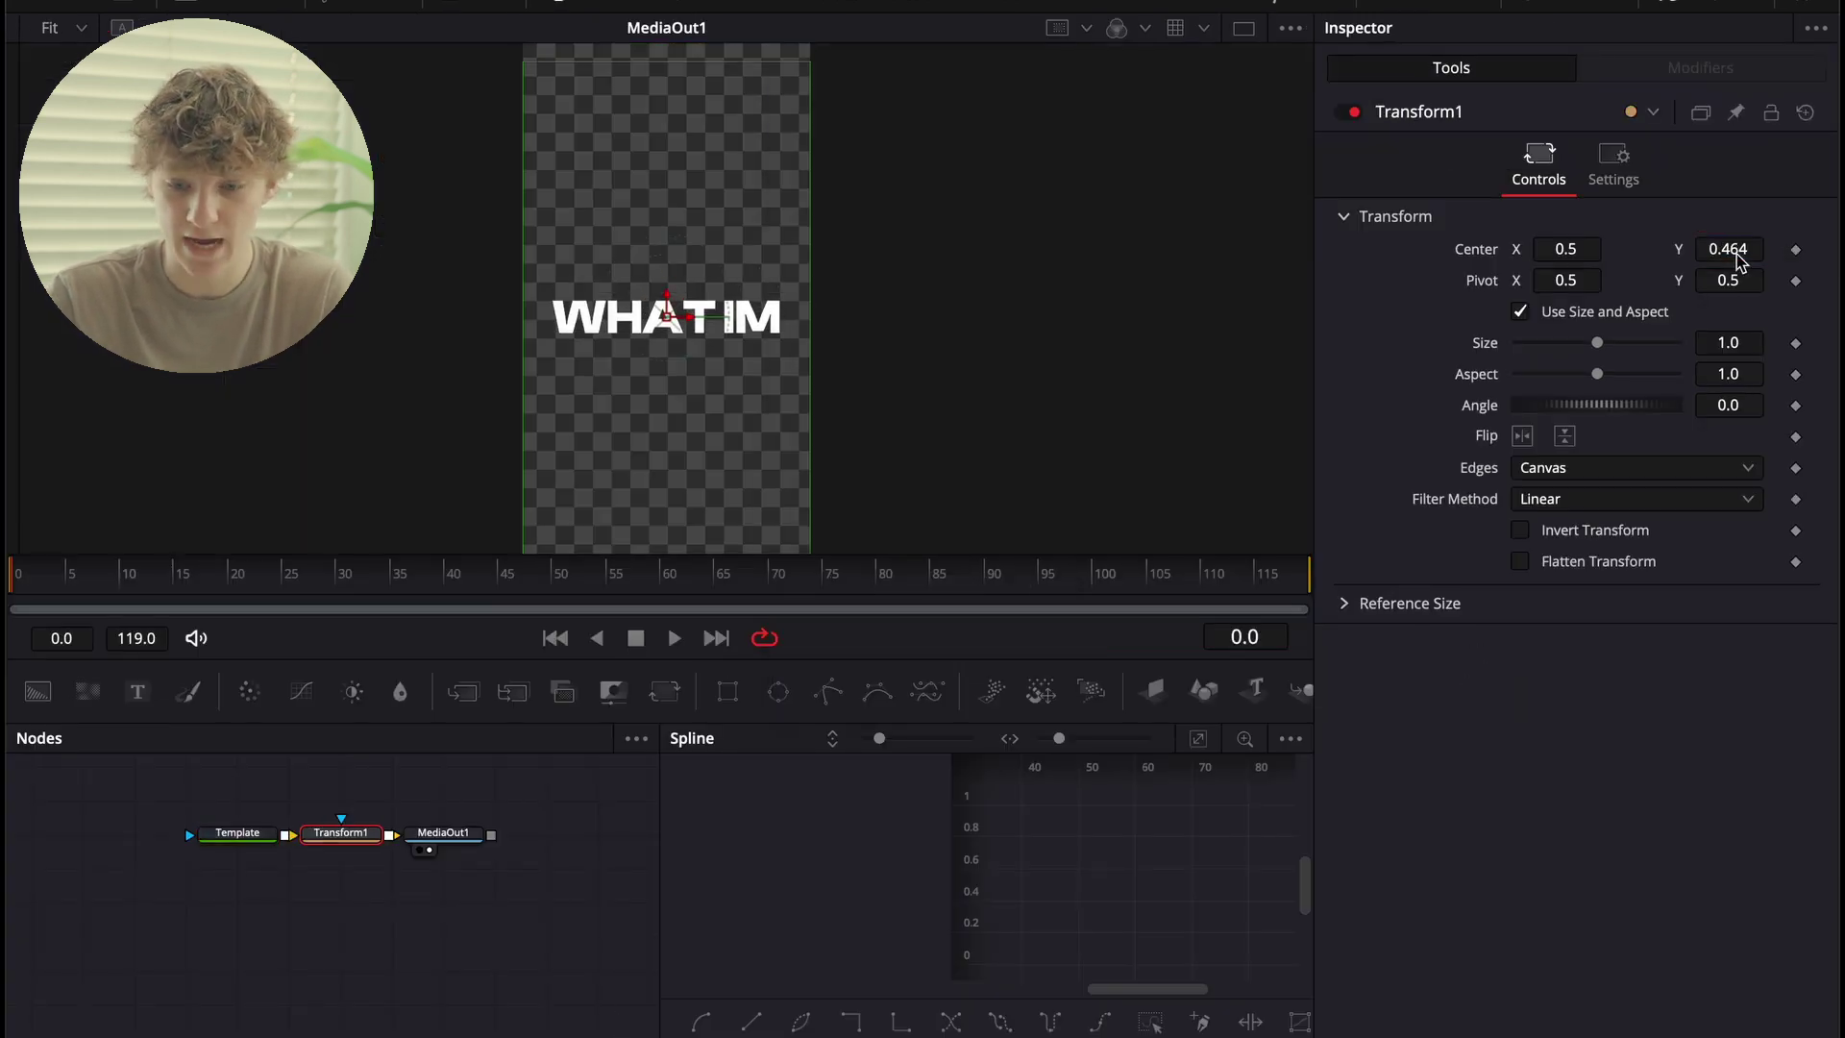
left_click(1793, 252)
left_click_drag(34, 576, 290, 581)
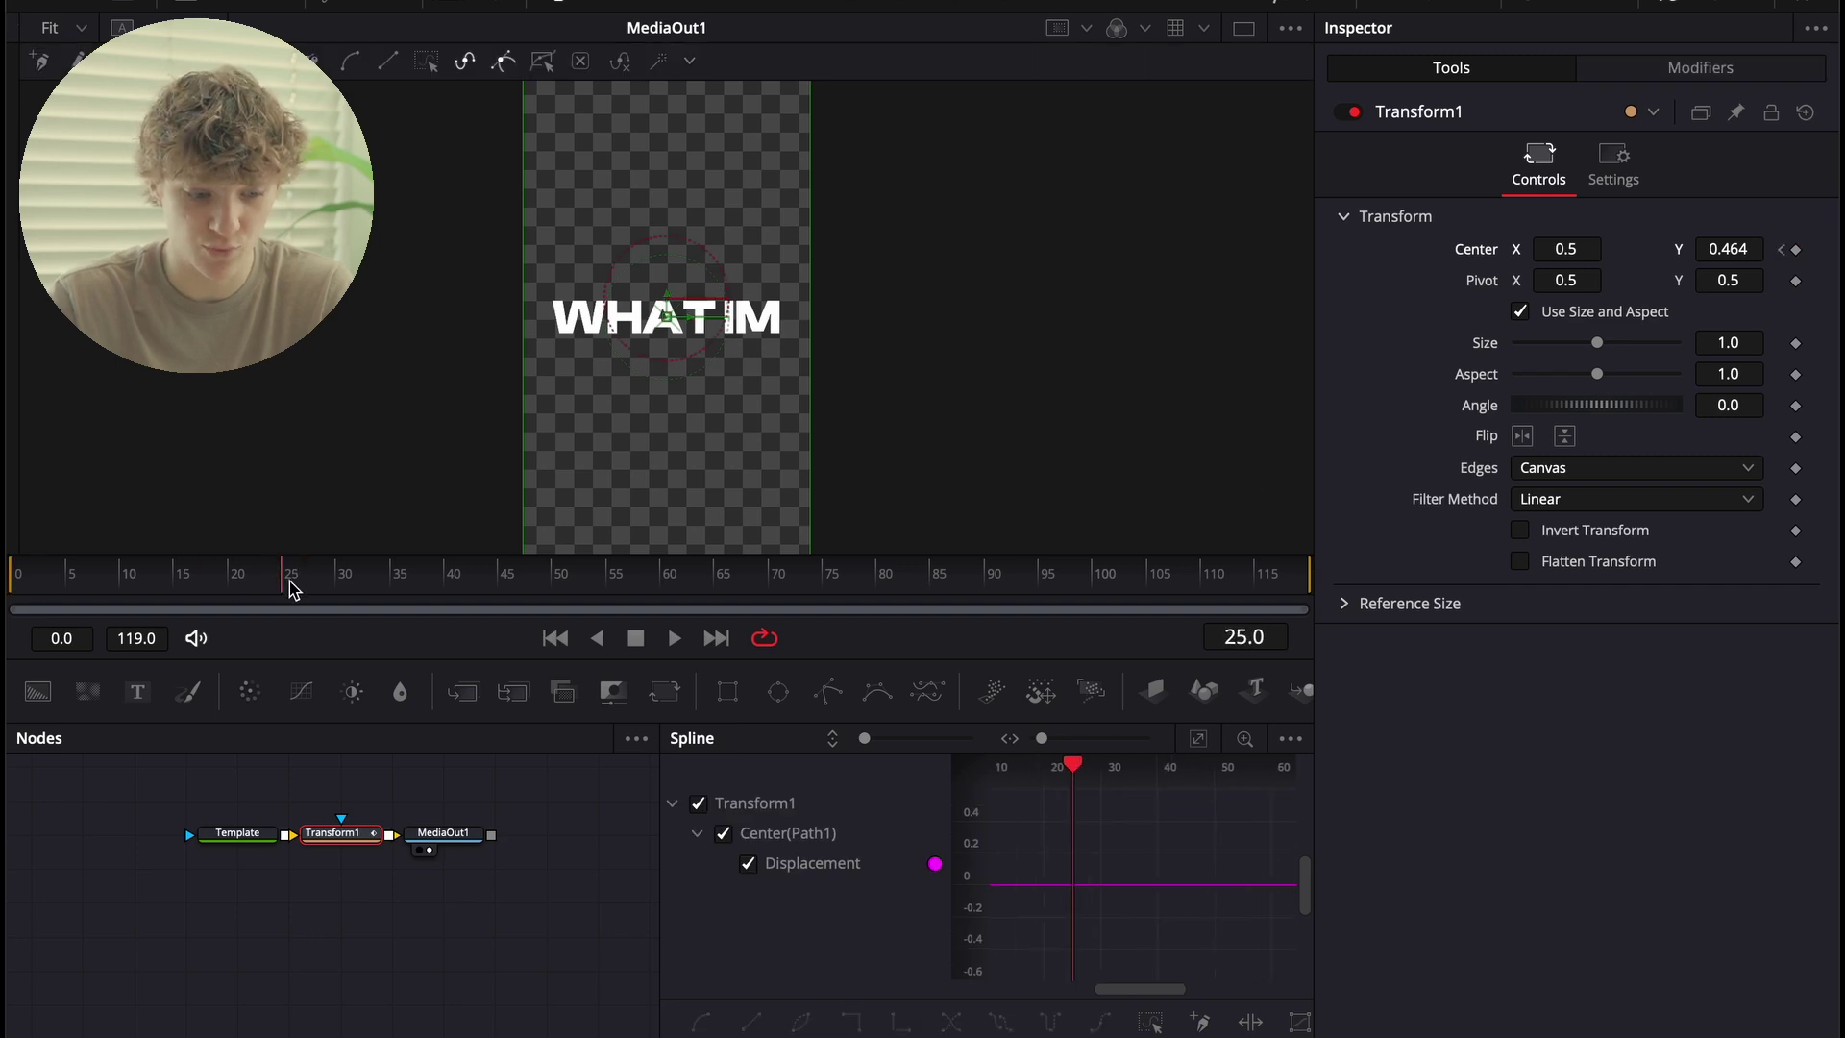
left_click(1731, 249)
type("0")
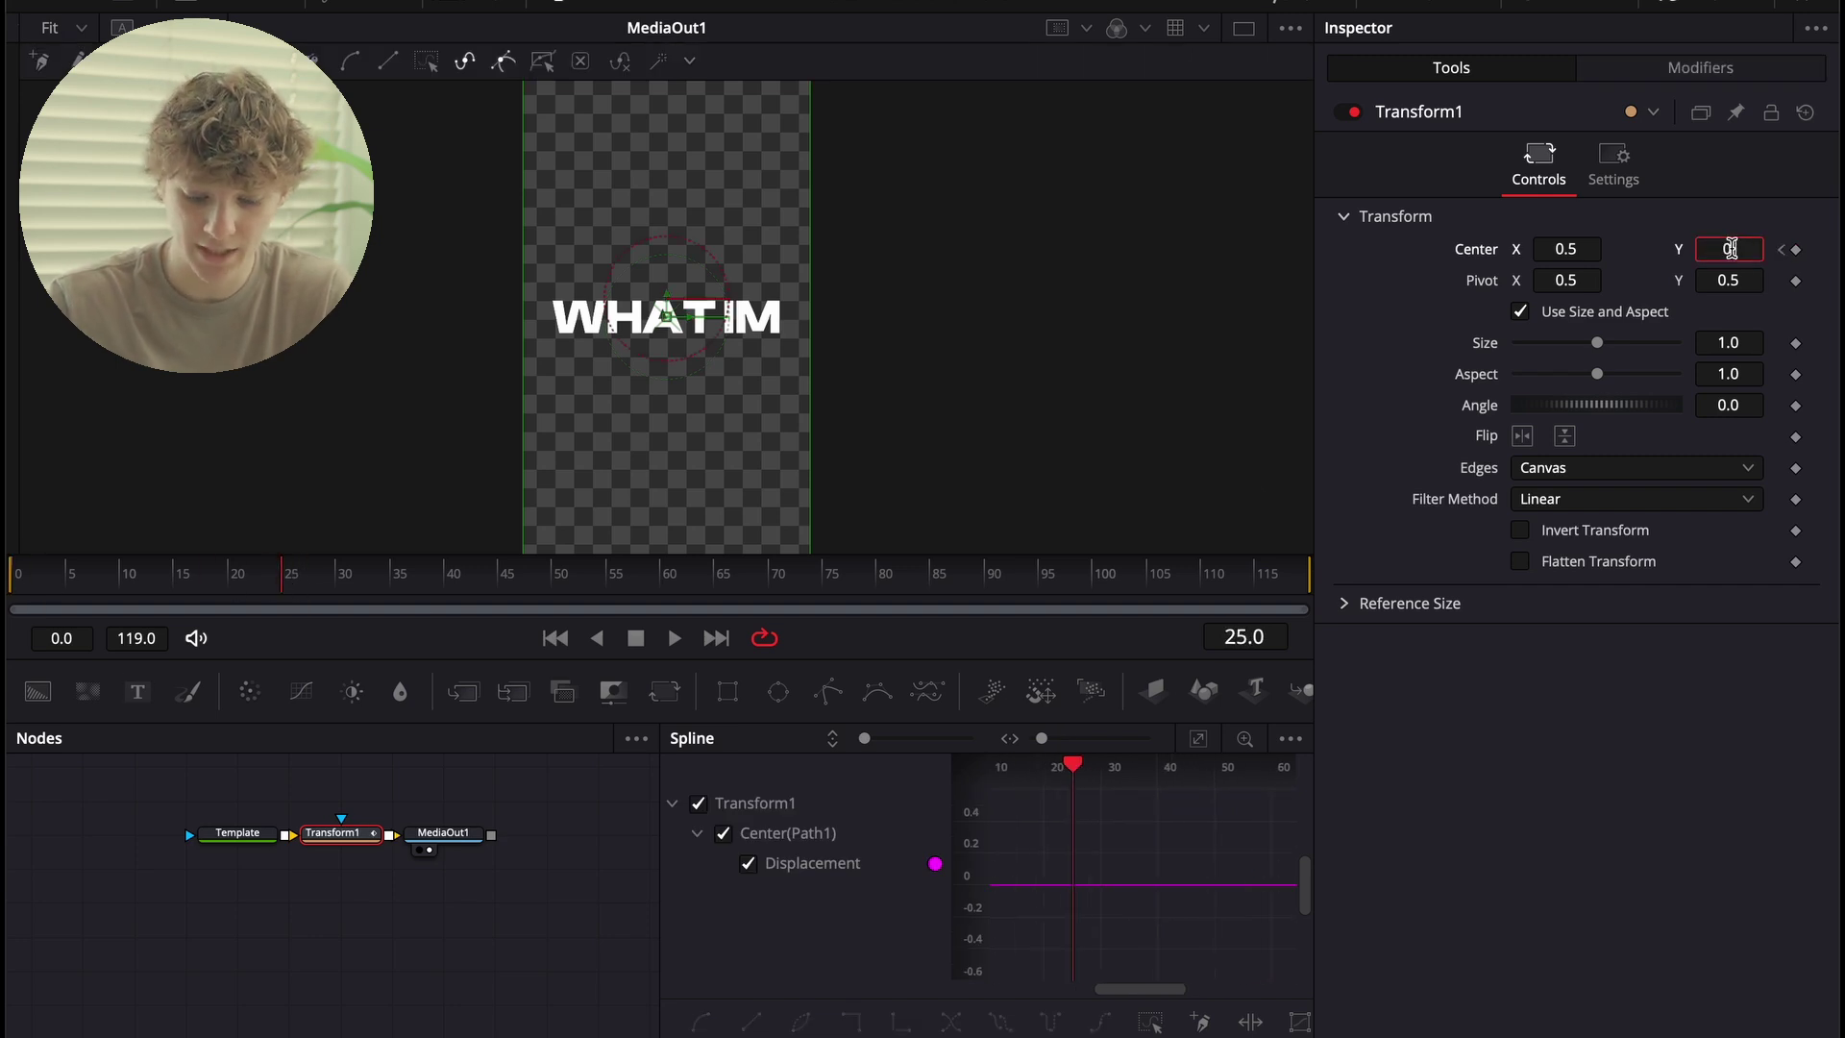
type(".5")
key("Return")
Enable motion blur on the Transform node with quality 10 and a shutter angle of 360.
left_click(1613, 171)
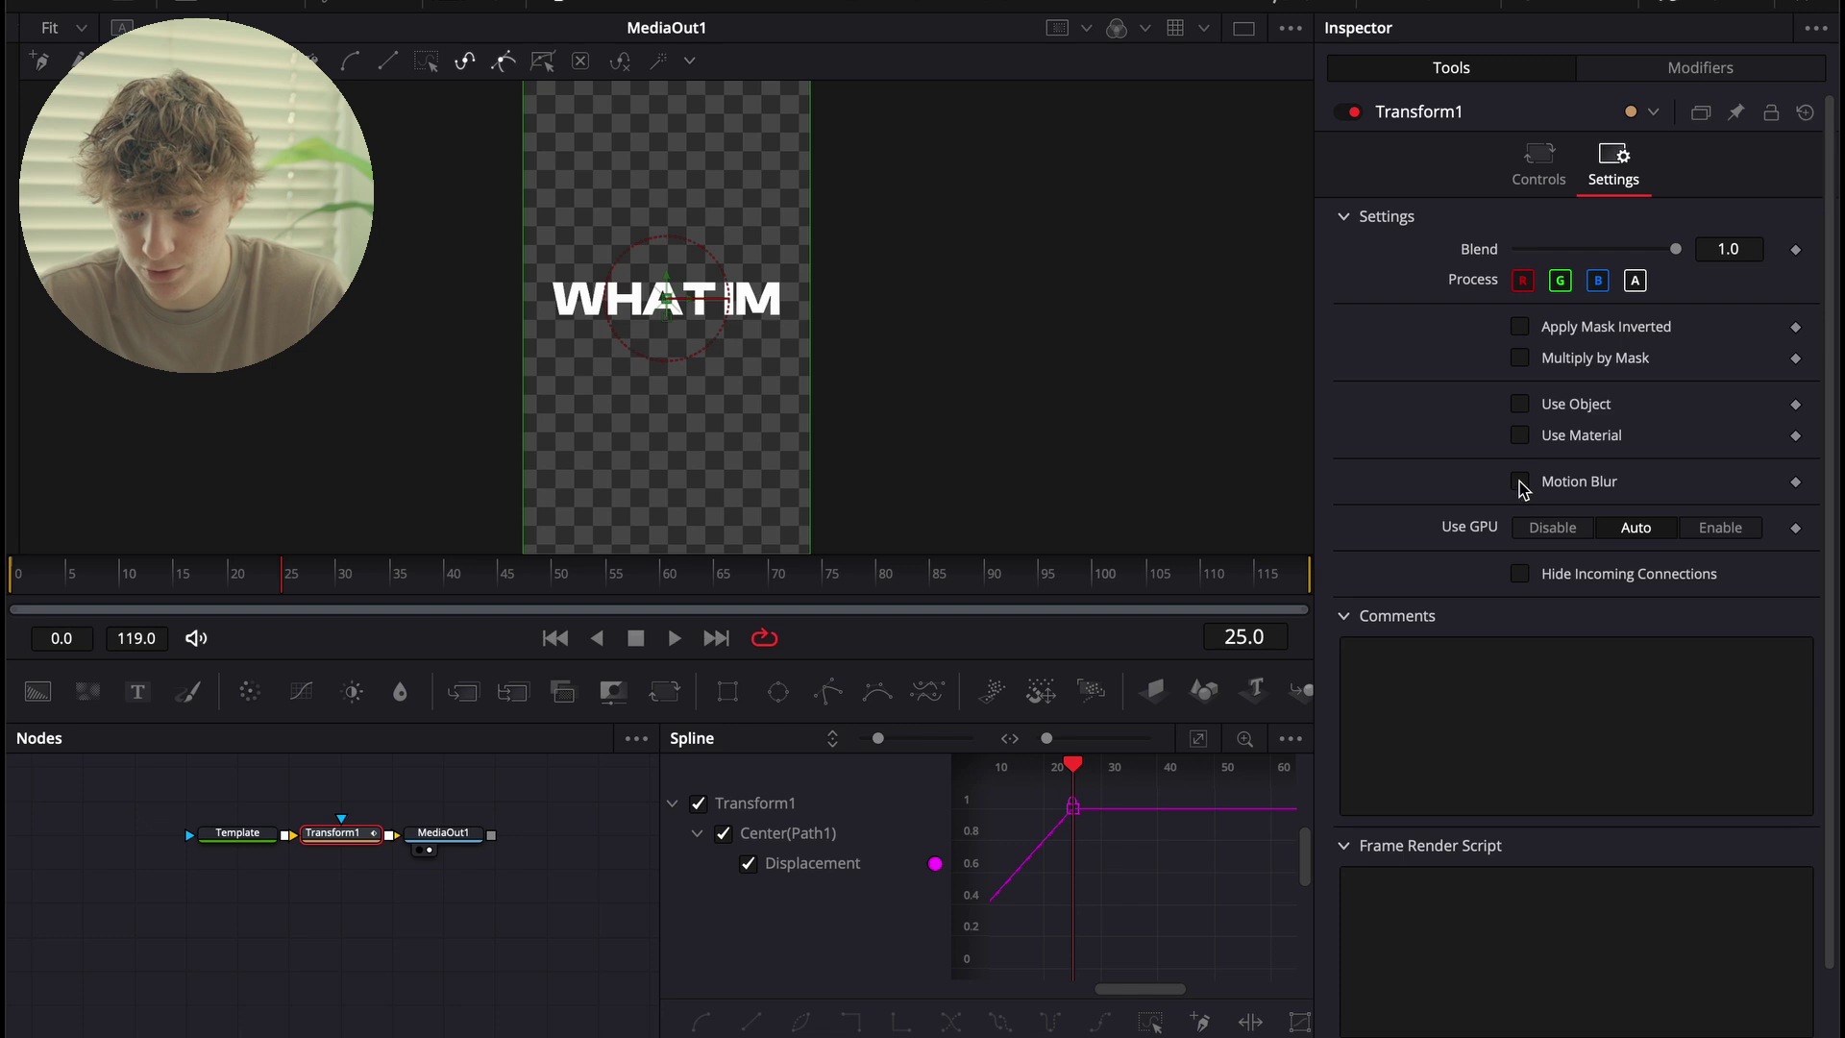
left_click(1518, 482)
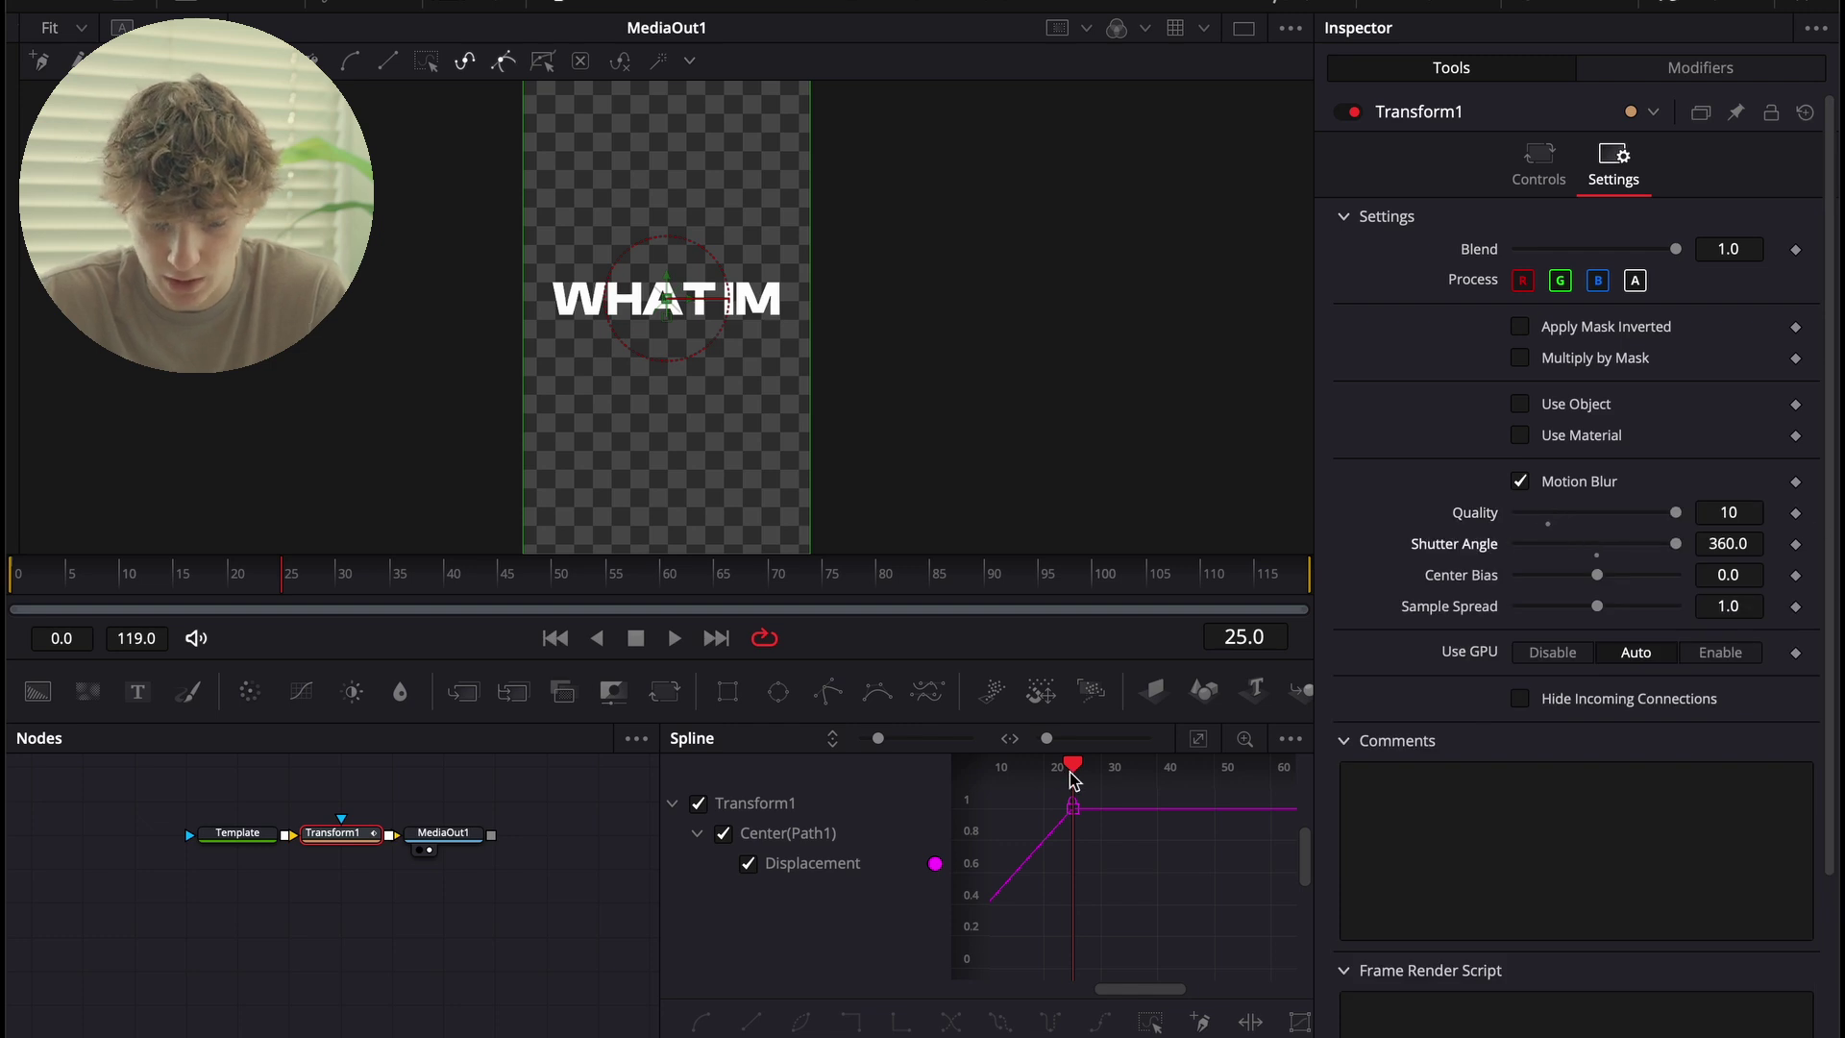
Apply Out Cubic easing to all displacement keyframes of the WHAT IM title's Transform and play the animation from frame 0.
left_click(1198, 738)
key("super+a")
right_click(1207, 910)
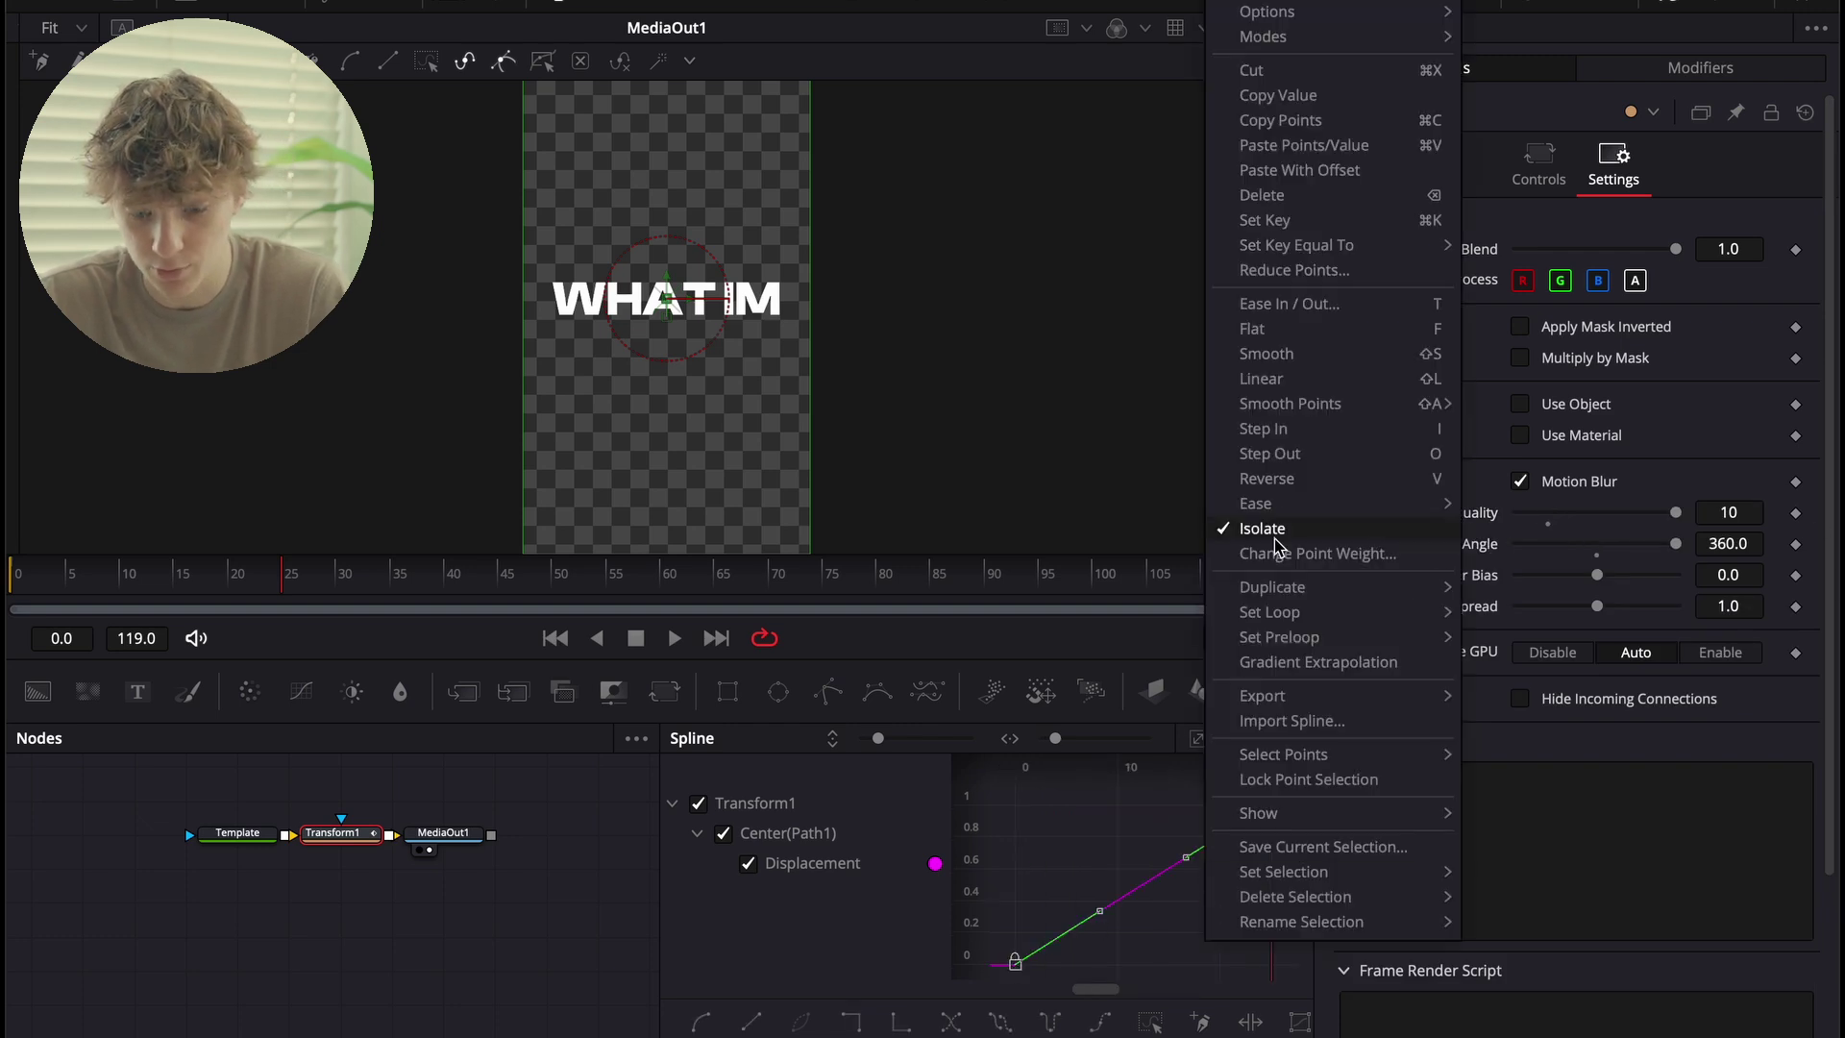
mouse_move(1278, 509)
left_click(1544, 578)
left_click(11, 574)
key("space")
Keyframe the WHAT IM Template's fill opacity from 0.465 at frame 0 to 1.0 at frame 4, and play the caption on the edit timeline.
left_click(242, 837)
left_click_drag(108, 578, 9, 578)
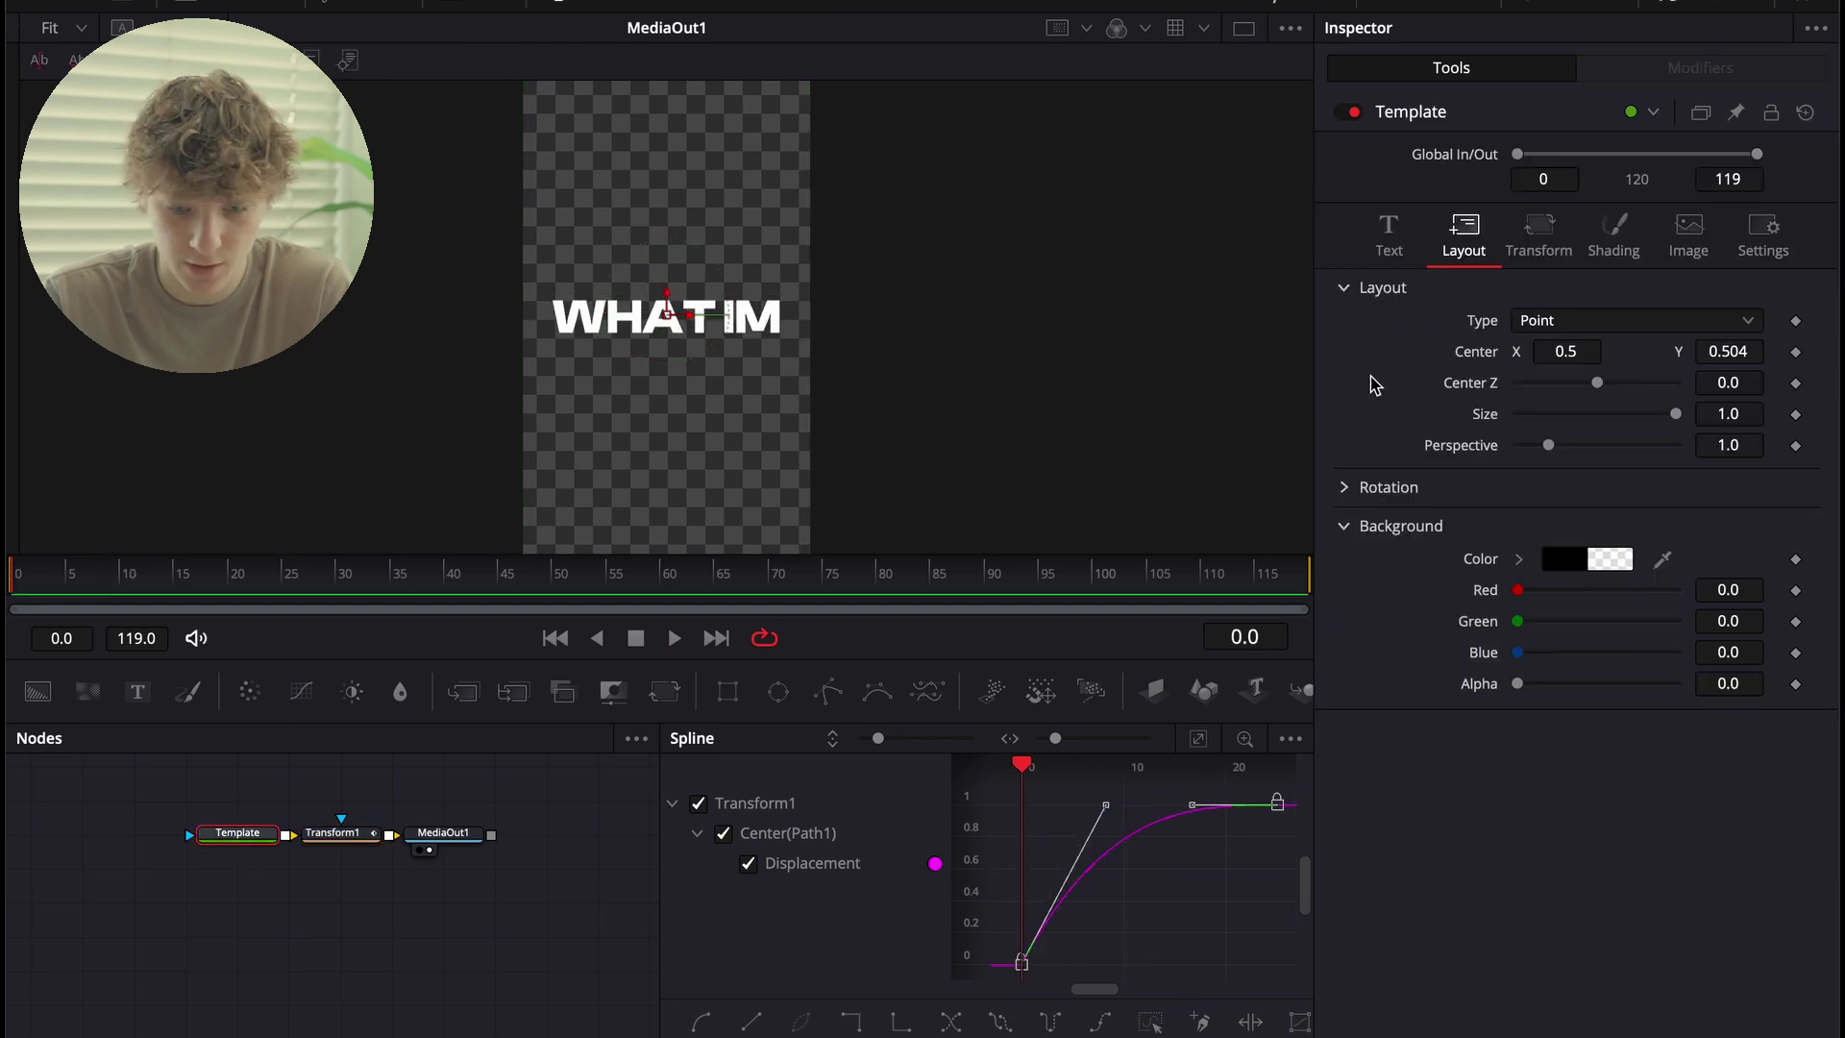
left_click(1607, 255)
left_click_drag(1675, 489, 1590, 489)
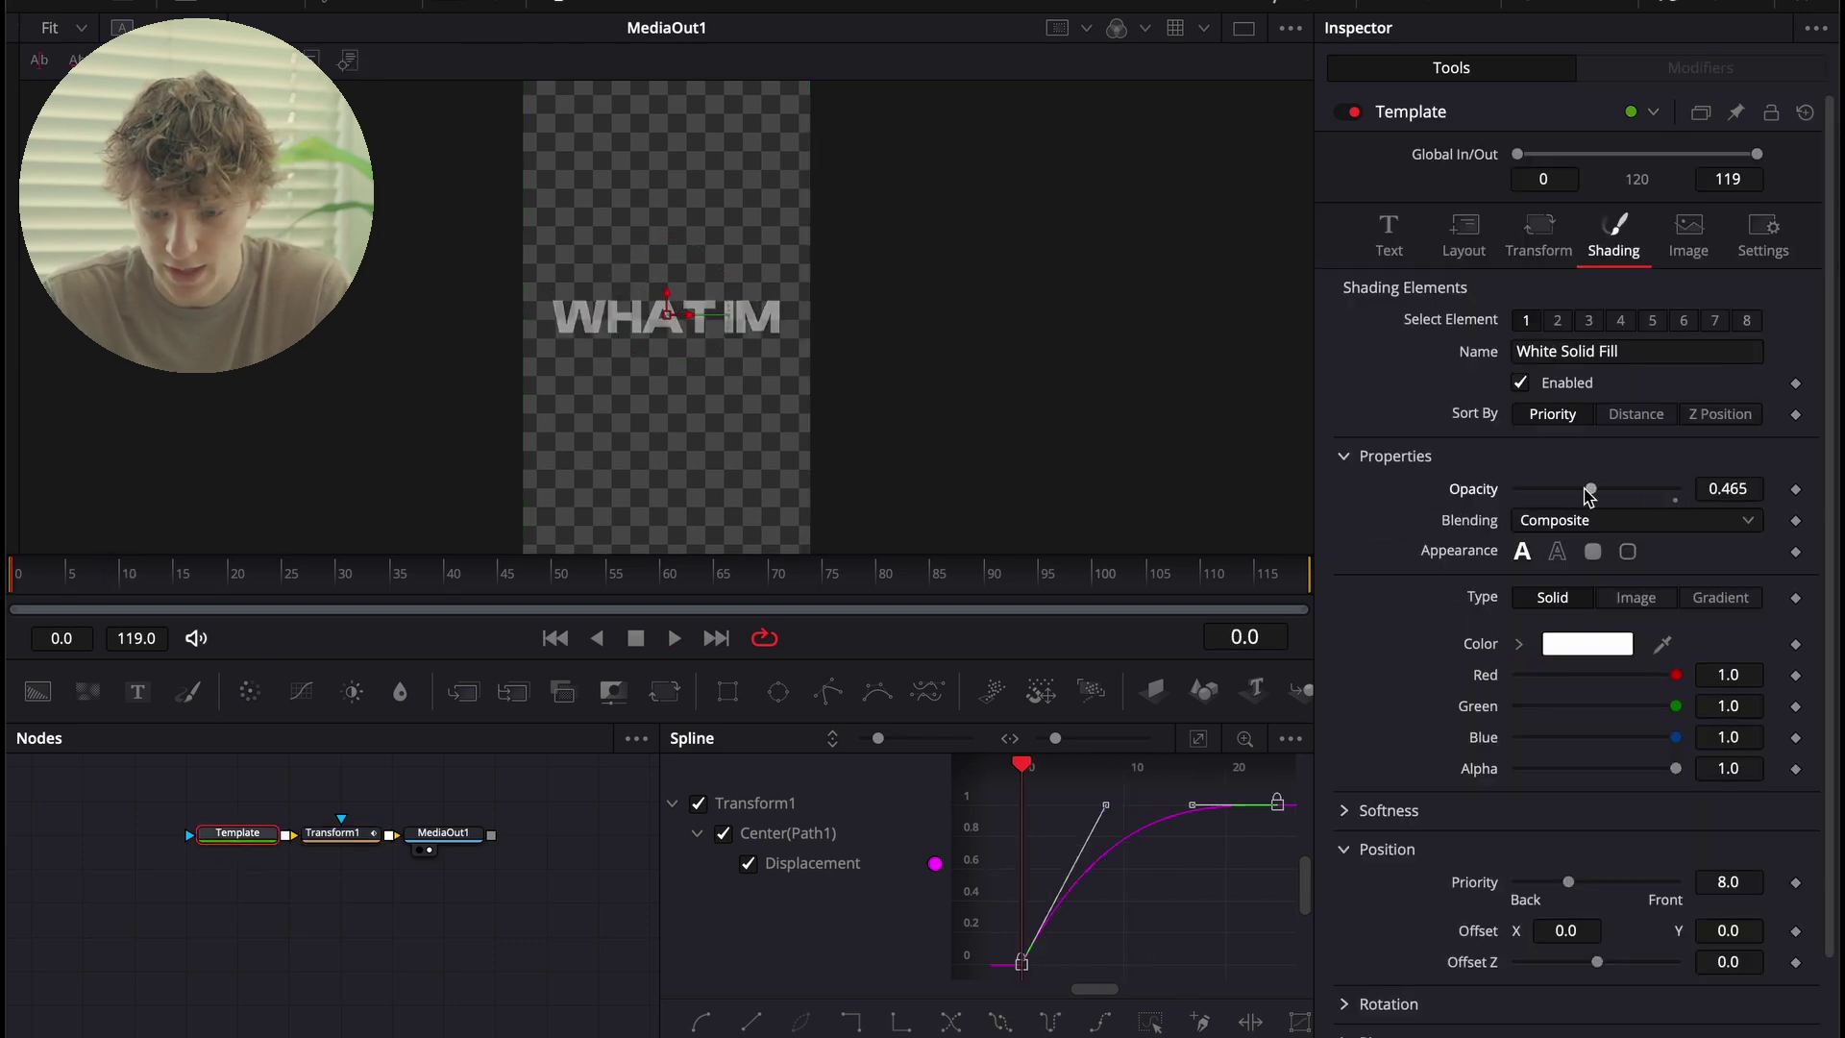
left_click(1793, 492)
key("Right")
key("Right")
key("Right")
key("Right")
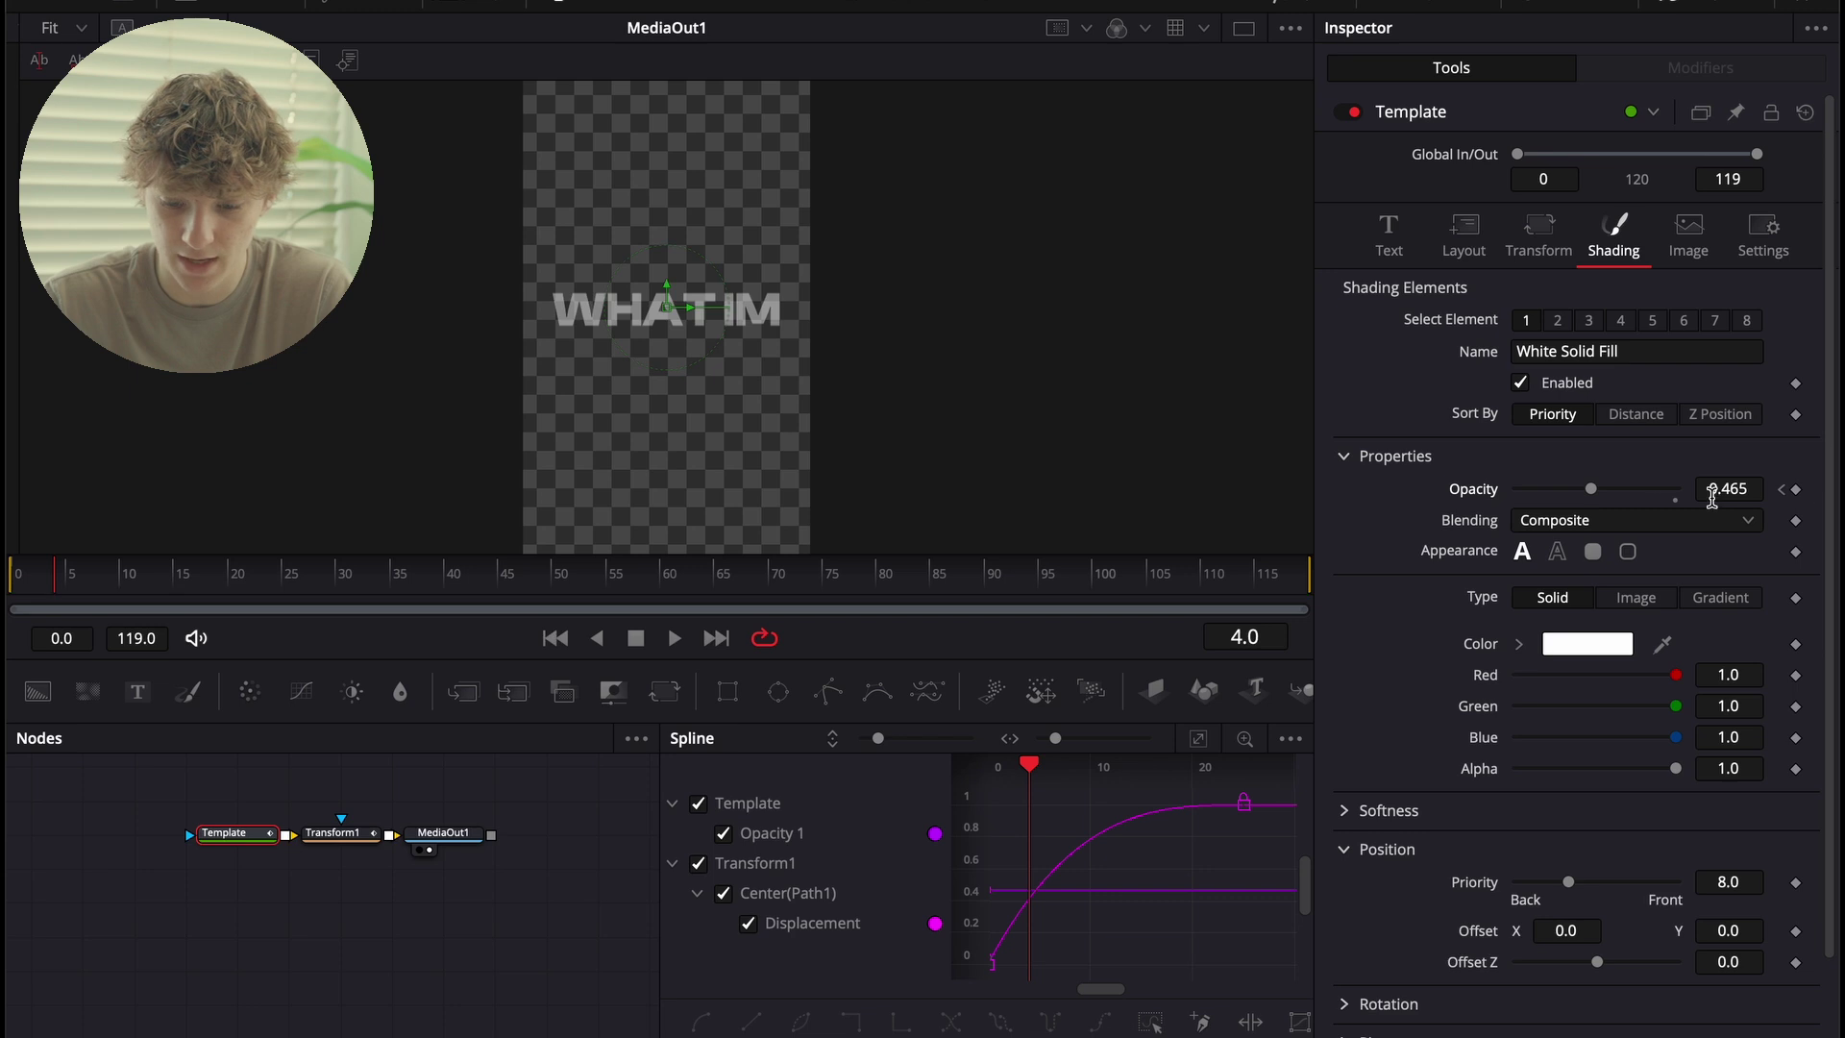
left_click_drag(1598, 489, 1818, 507)
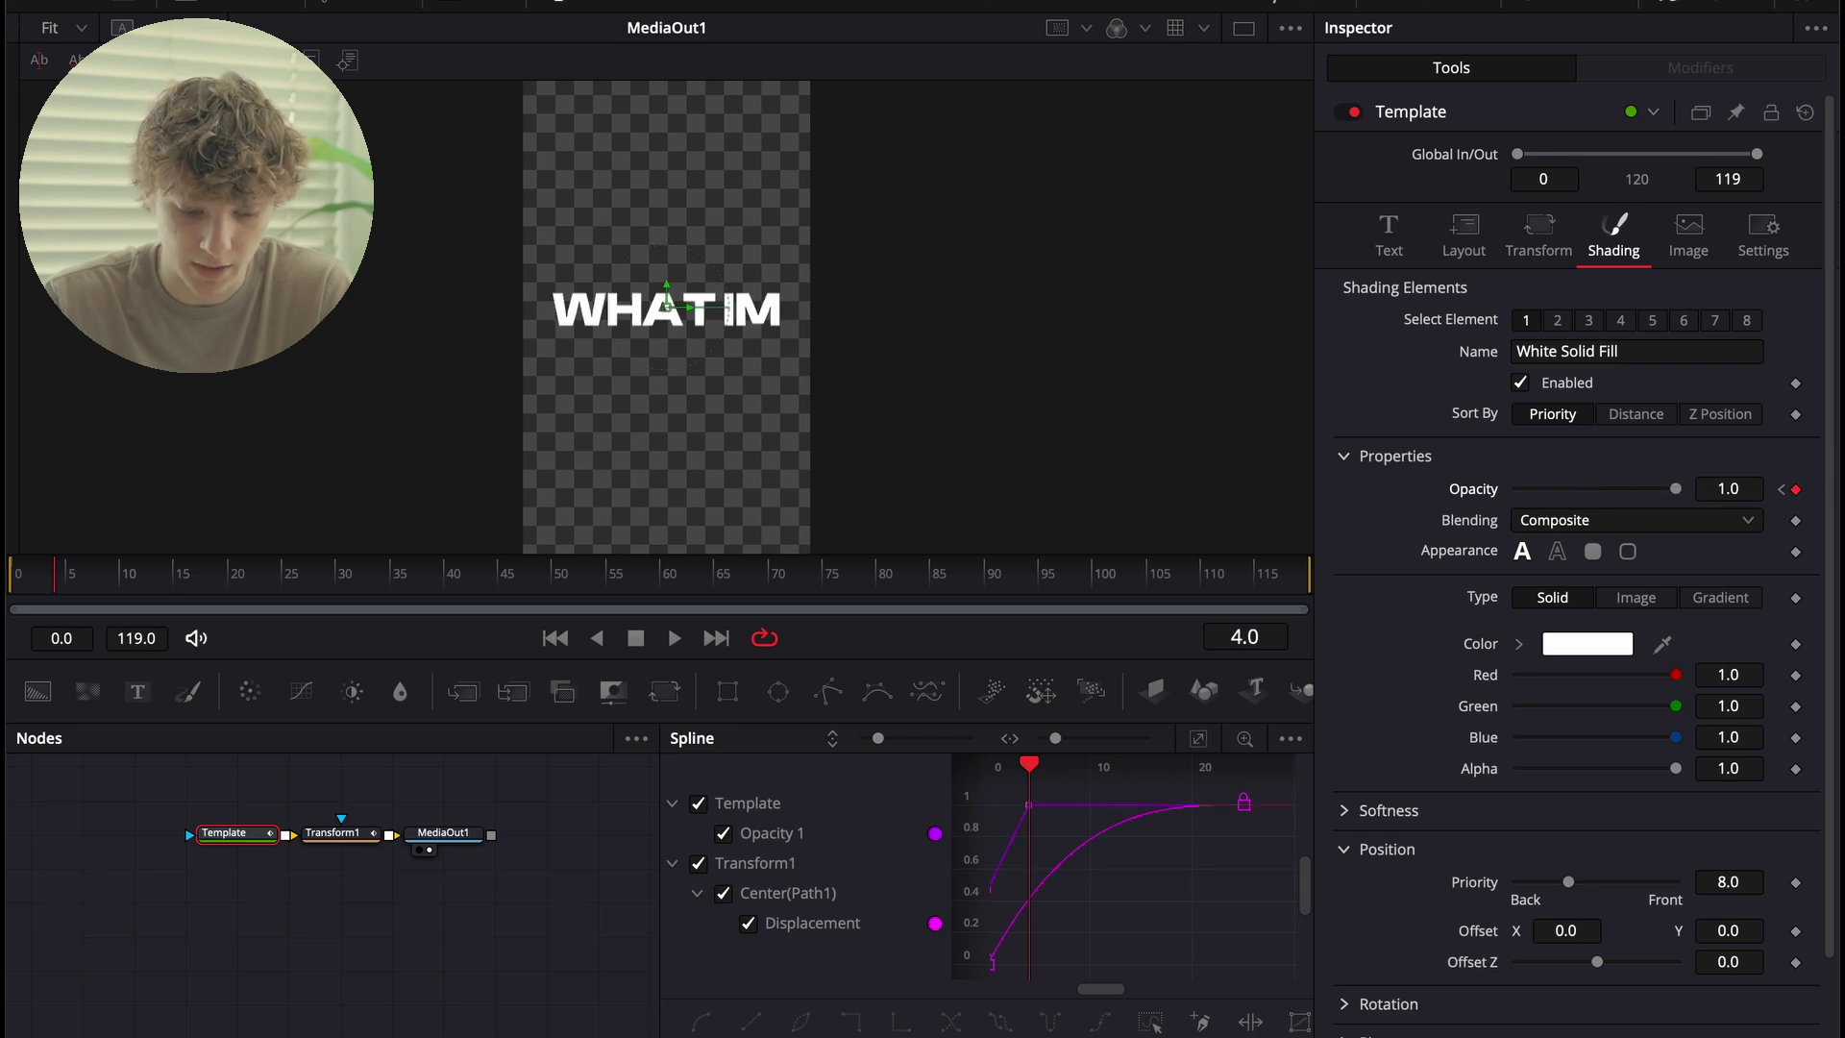
left_click(846, 1037)
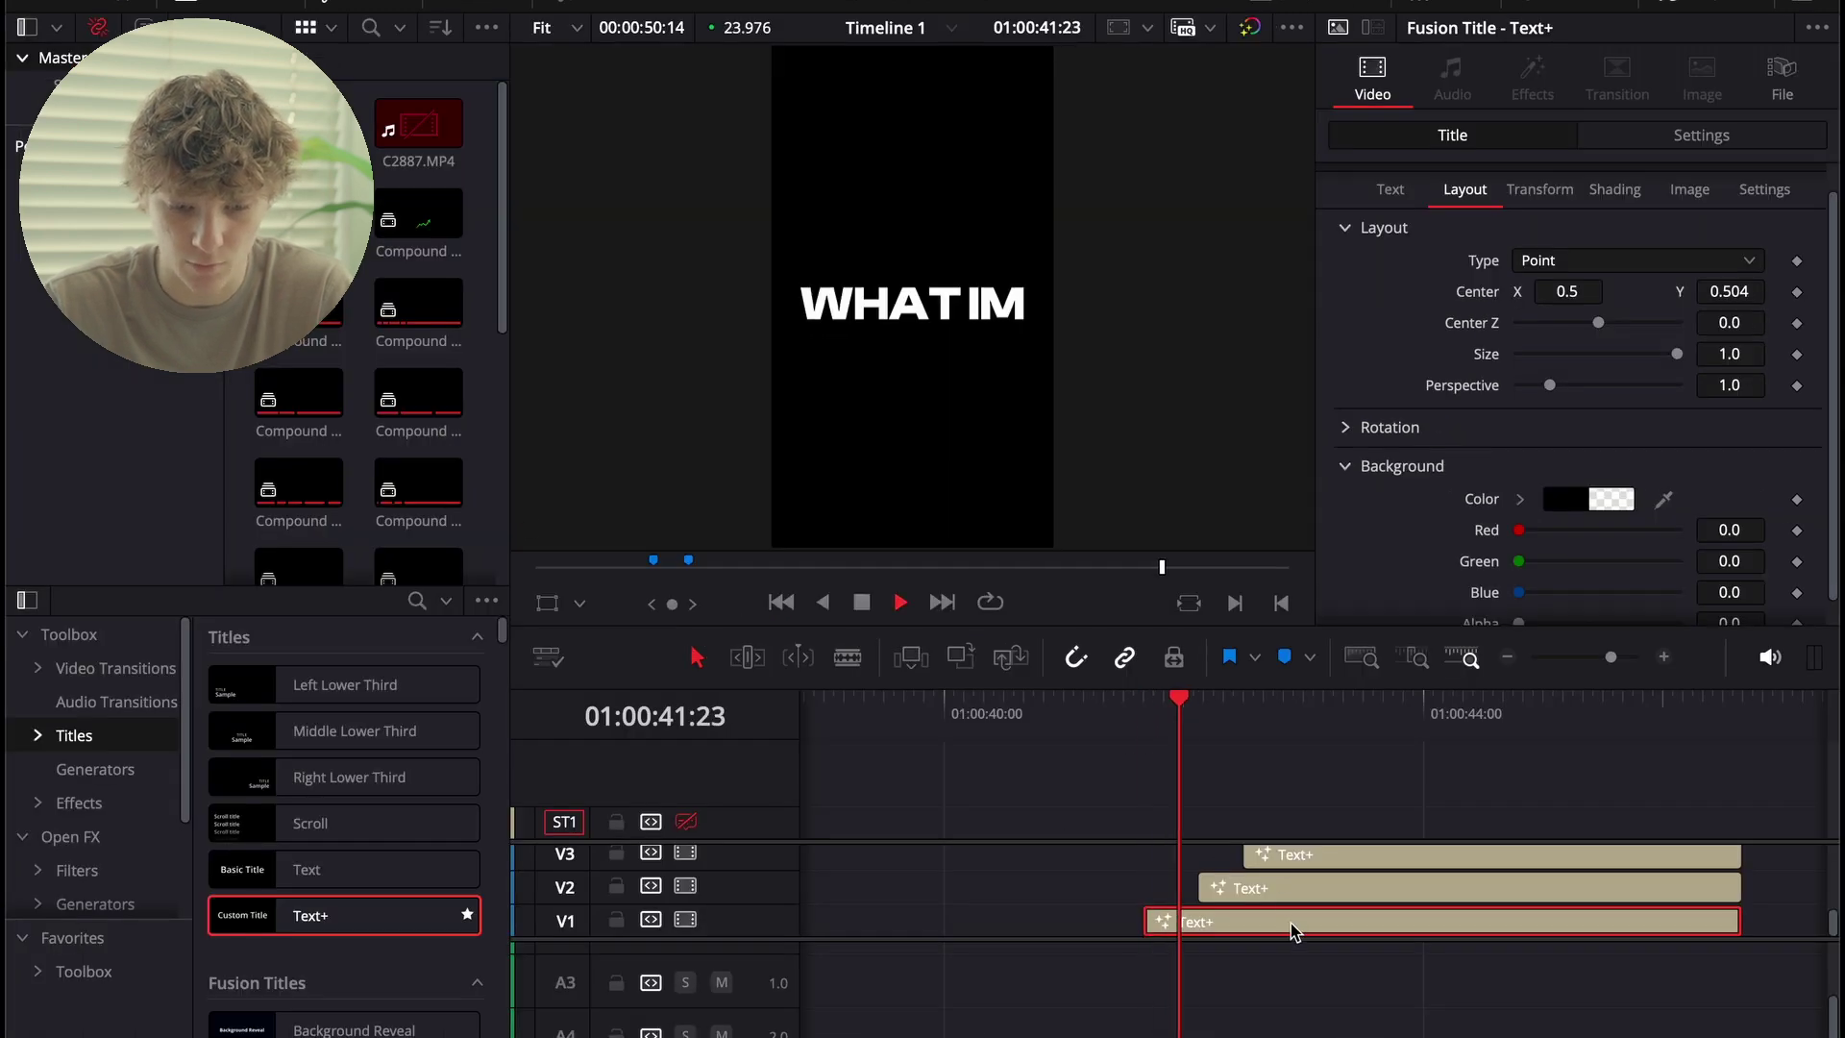
key("space")
Open the AHCIVING title on V2 in the Fusion page and add a Transform node after its Template node.
left_click(1264, 894)
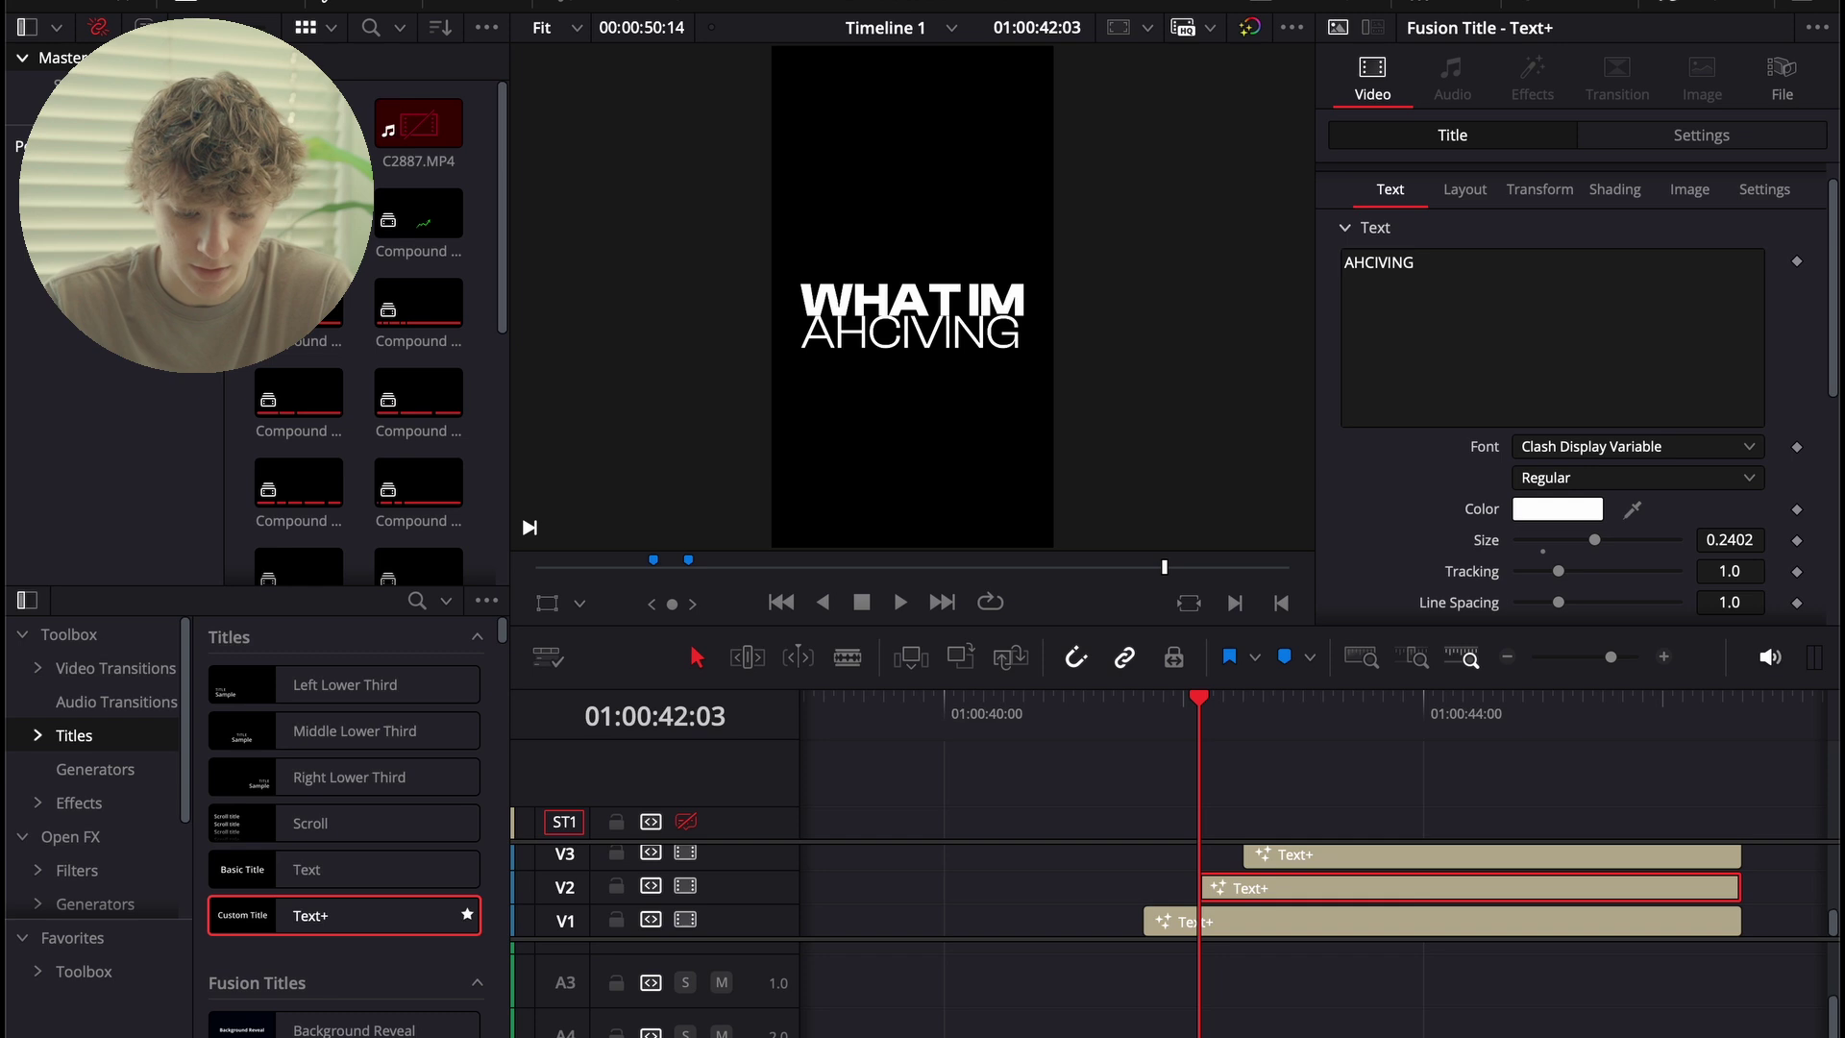
key("shift+5")
key("shift+space")
type("trans")
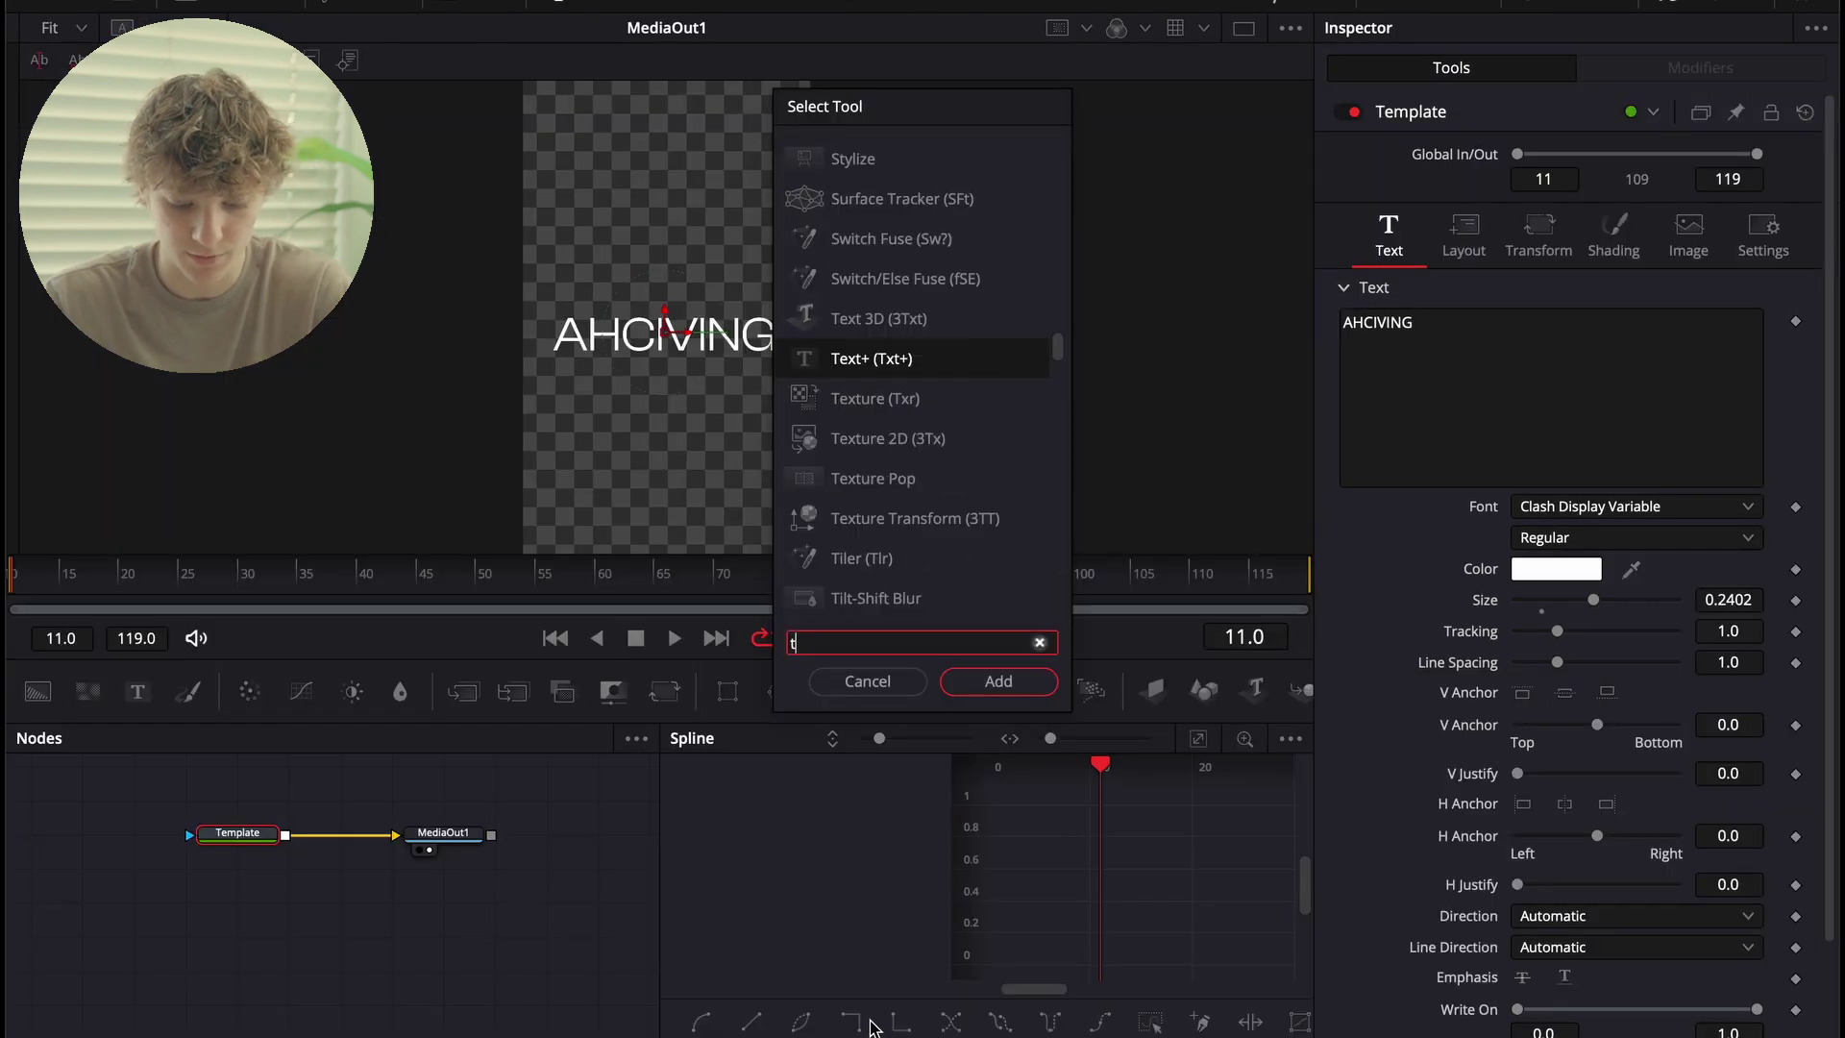
key("Return")
Keyframe the AHCIVING Transform's horizontal center from 0.433 at frame 11 to 0.5 at frame 35.
left_click_drag(1576, 248, 1537, 248)
left_click(1794, 249)
left_click_drag(149, 590, 314, 592)
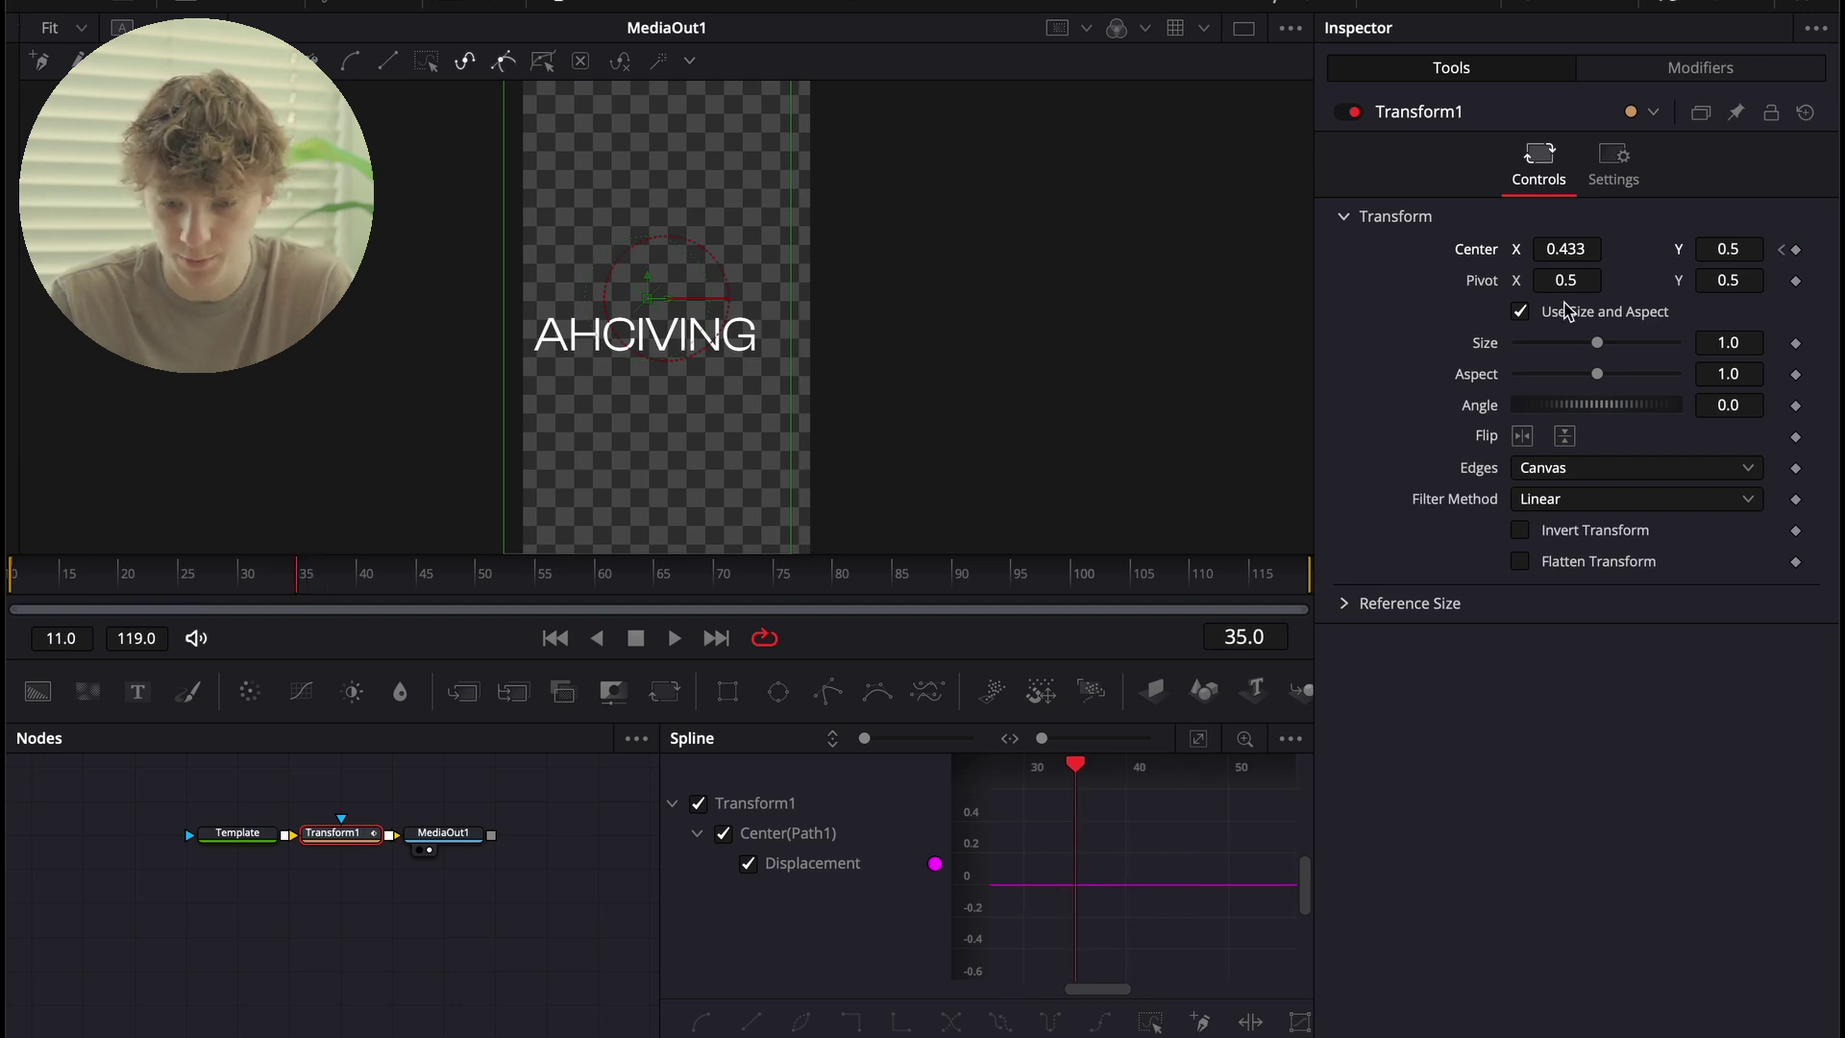
type(".5")
key("Tab")
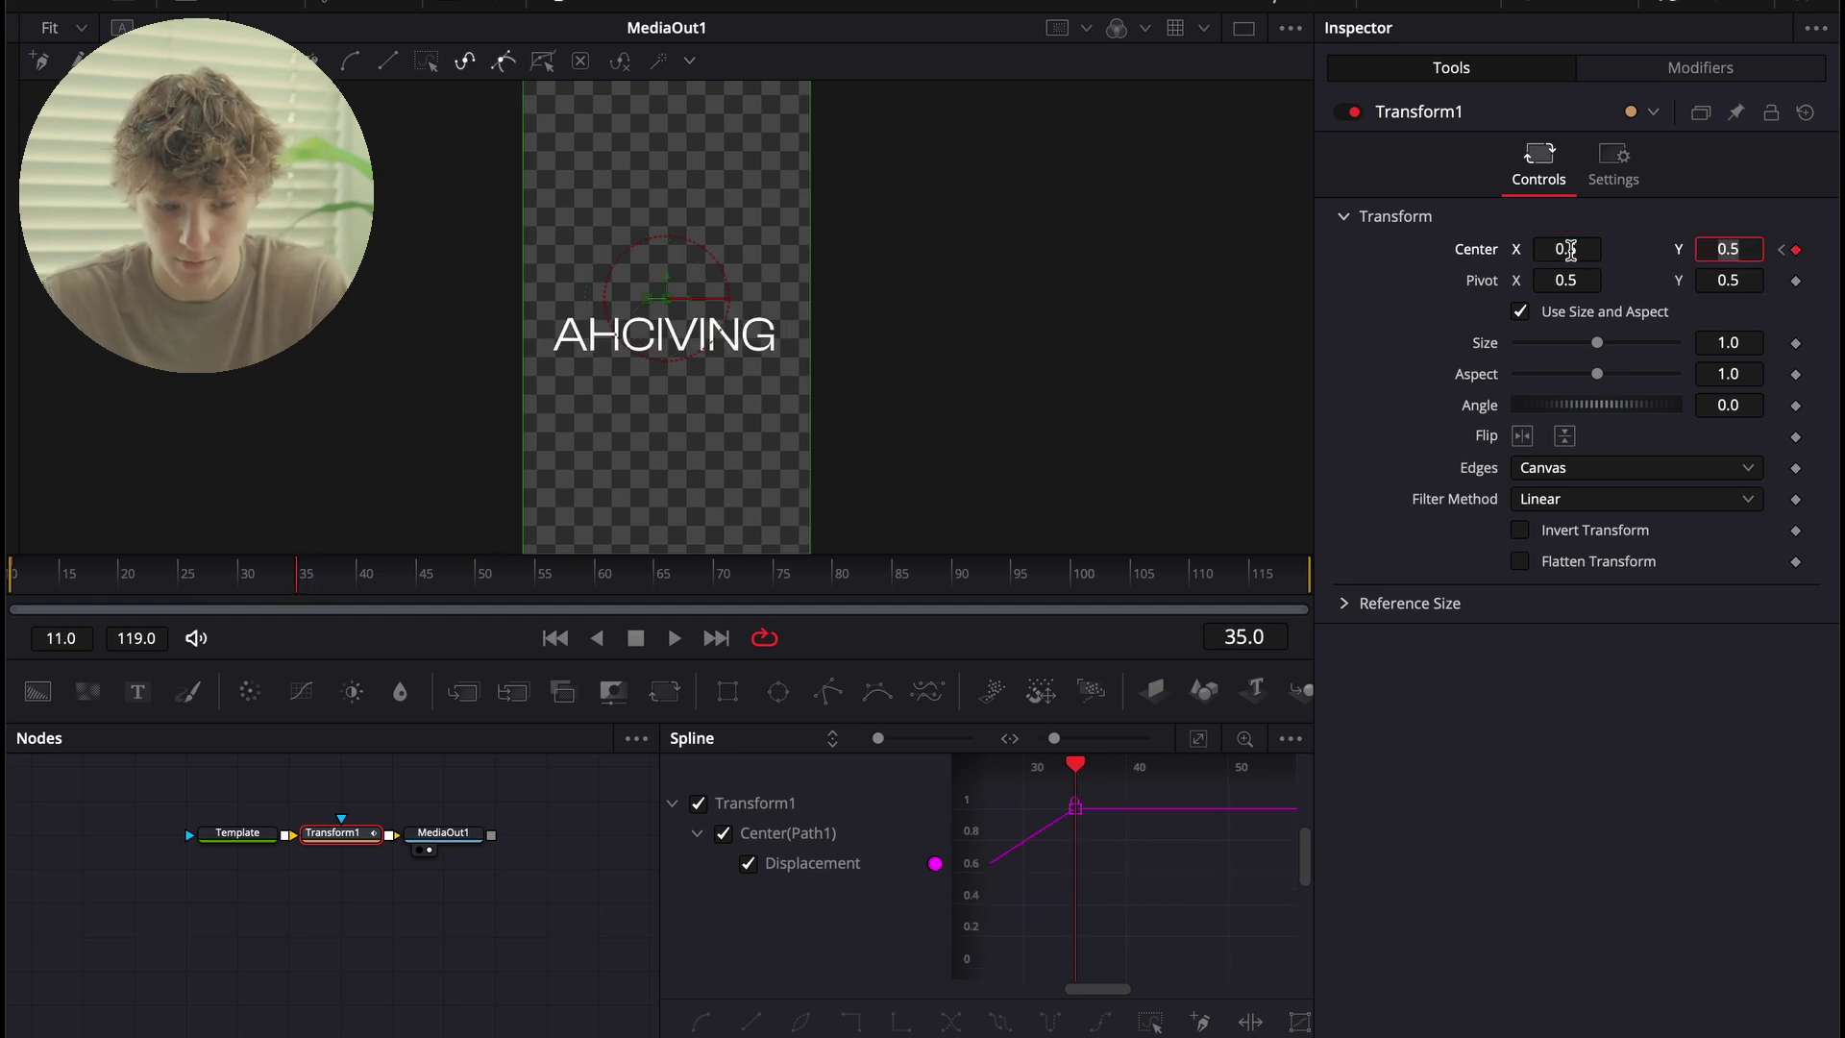
Enable motion blur on the AHCIVING Transform with quality 10 and a shutter angle of 360.
left_click(1613, 165)
left_click(1520, 481)
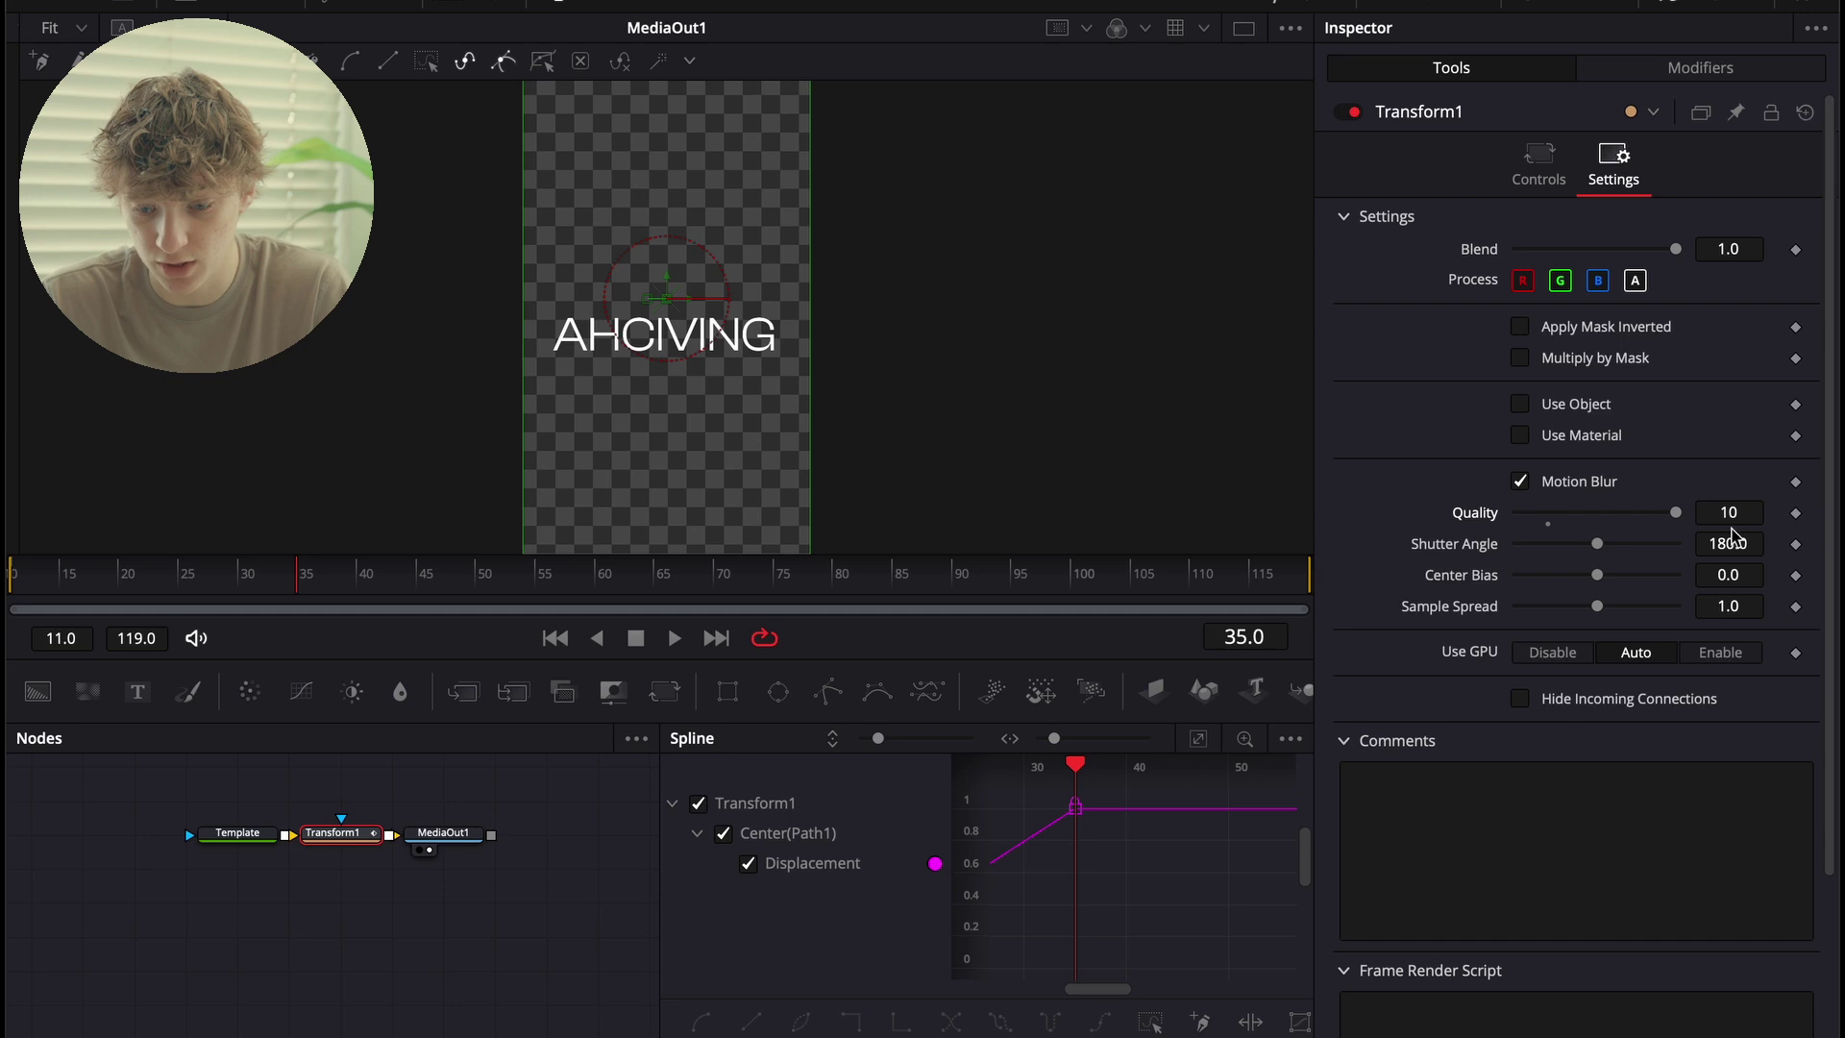
left_click_drag(1599, 544, 1813, 548)
Fit the AHCIVING displacement curve in the spline view and apply Out Cubic easing to all its keyframes.
left_click(1197, 741)
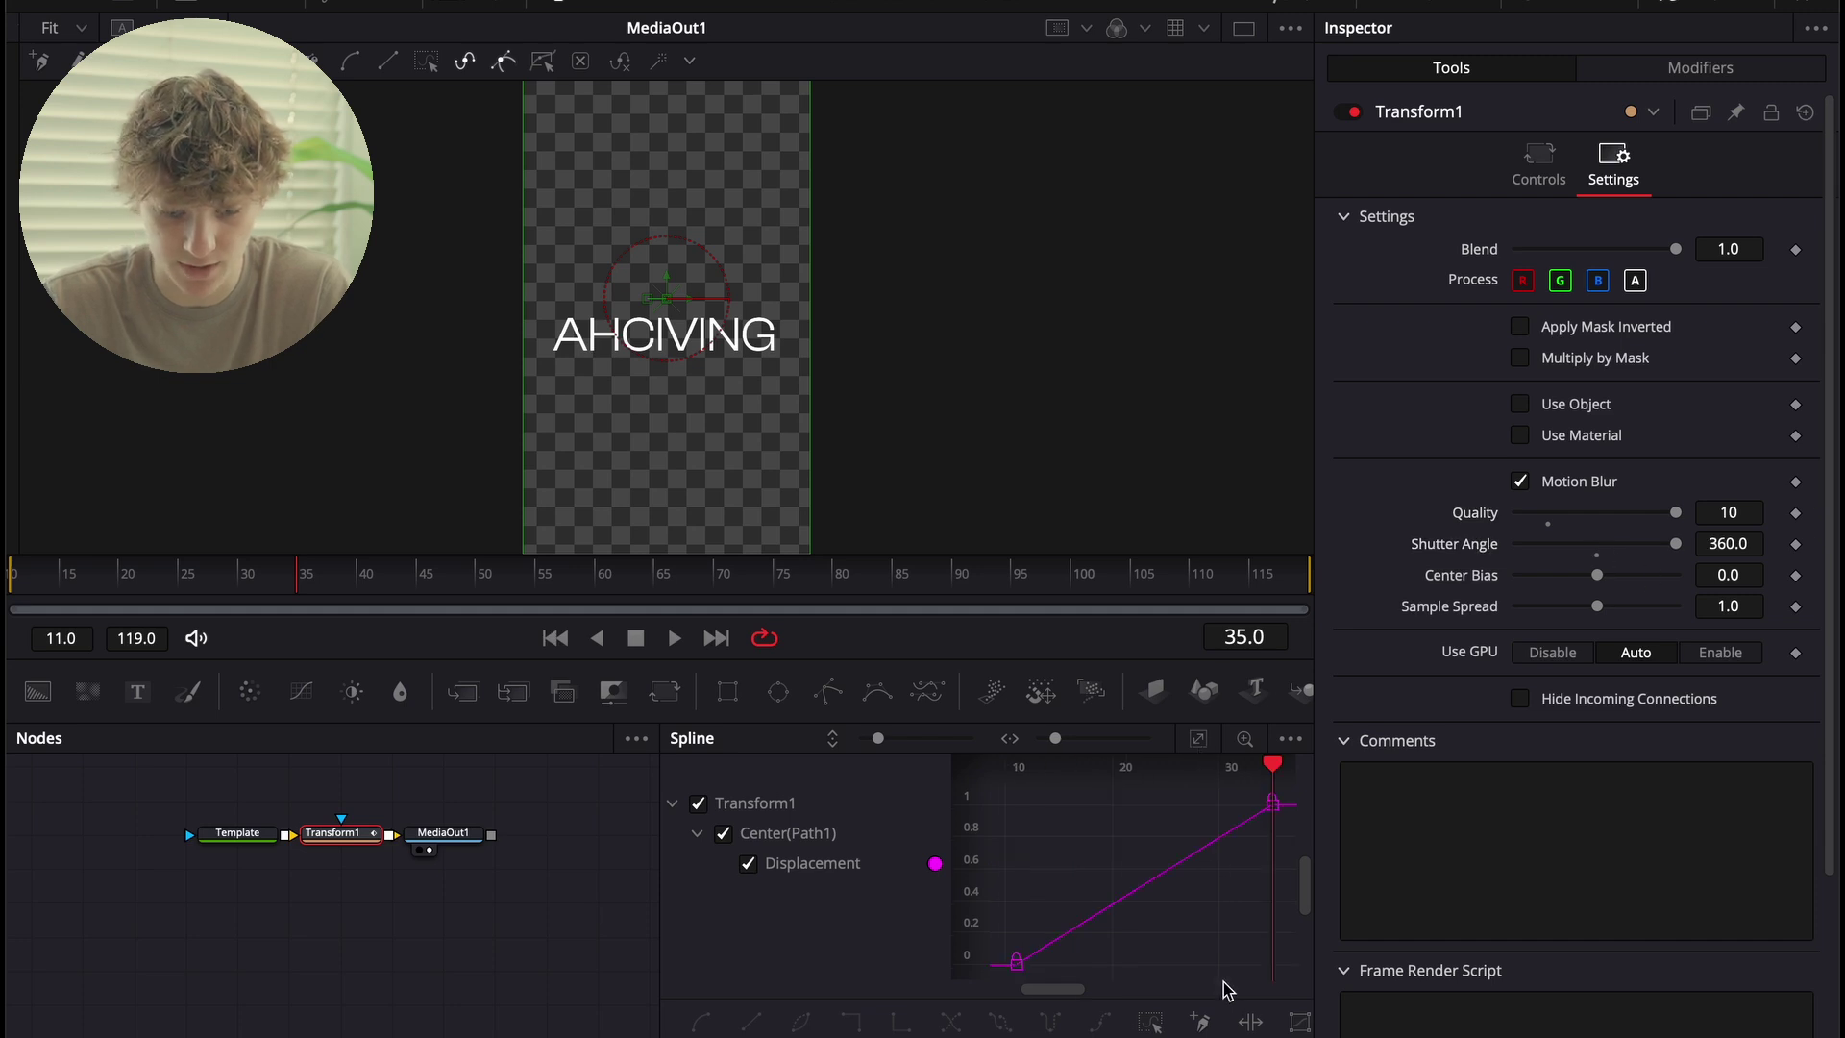
key("super+a")
right_click(1224, 924)
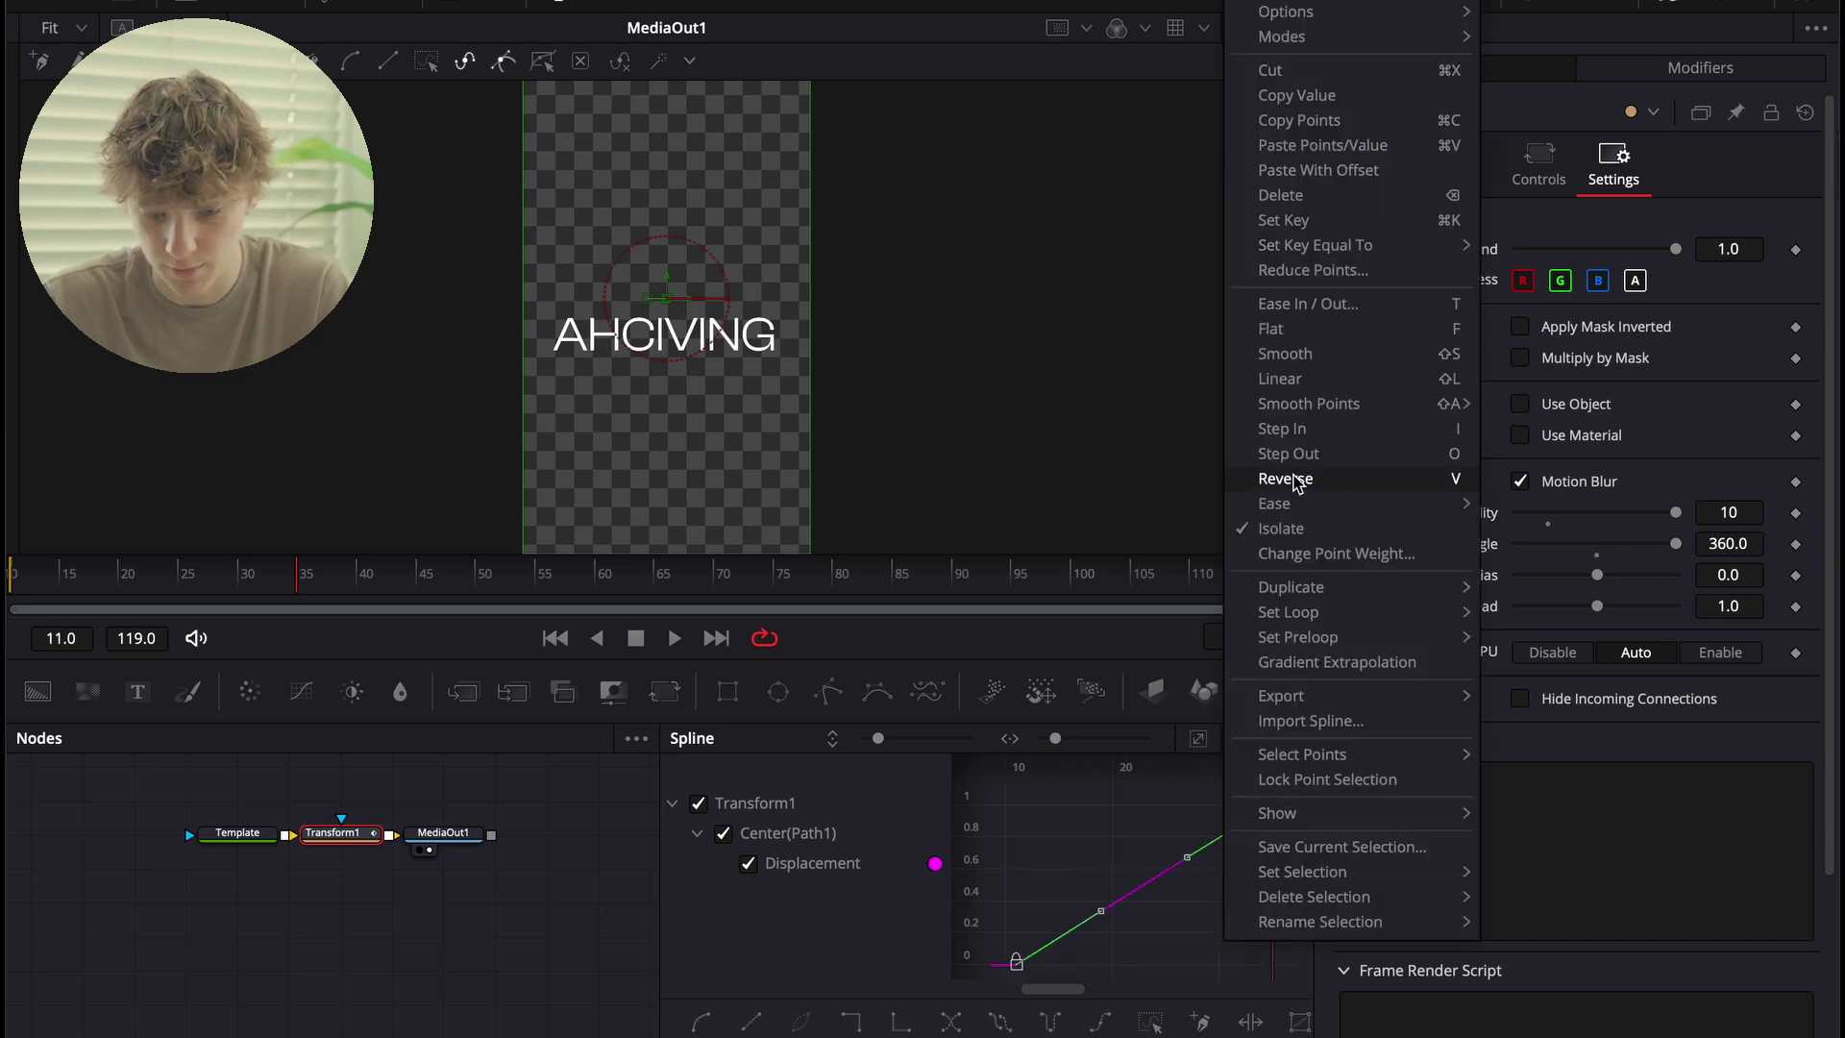
mouse_move(1292, 503)
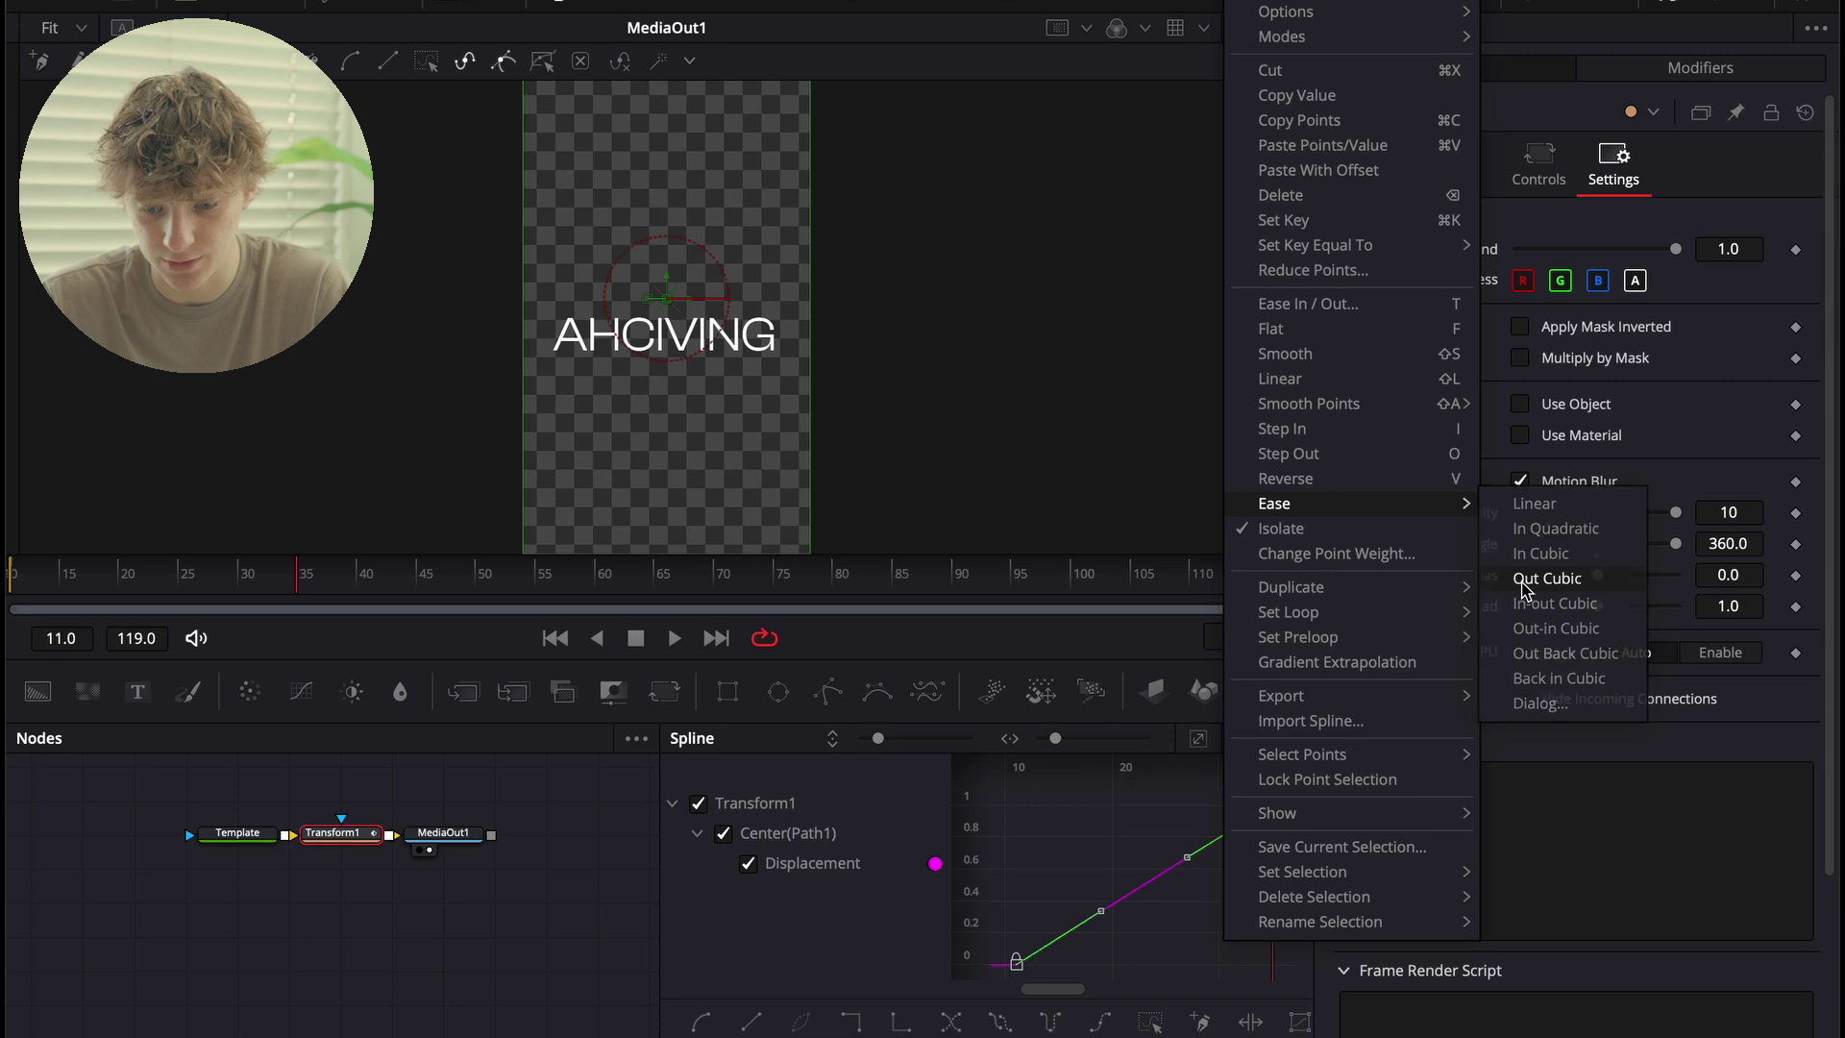
left_click(1552, 582)
Keyframe the AHCIVING Template's fill opacity from 0.283 at frame 11 to 1.0 at frame 15.
left_click(8, 584)
left_click(240, 833)
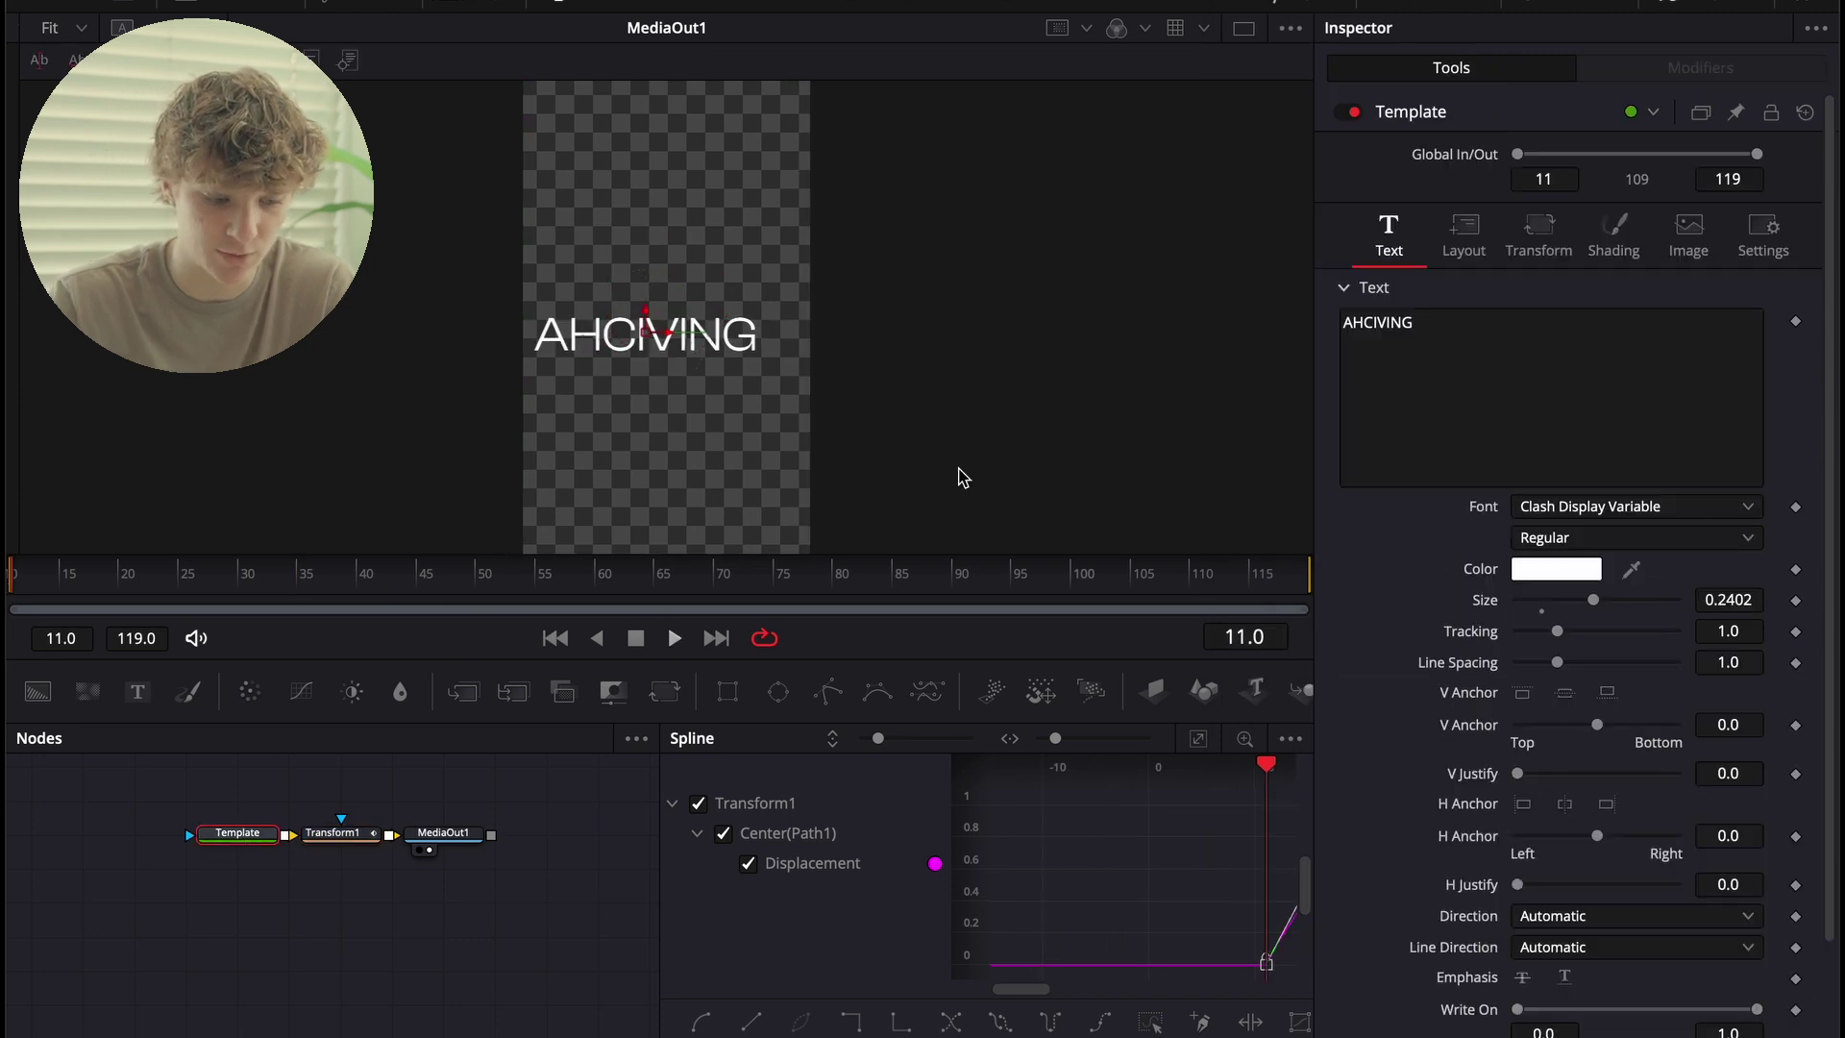
left_click(1613, 236)
left_click_drag(1668, 491, 1553, 494)
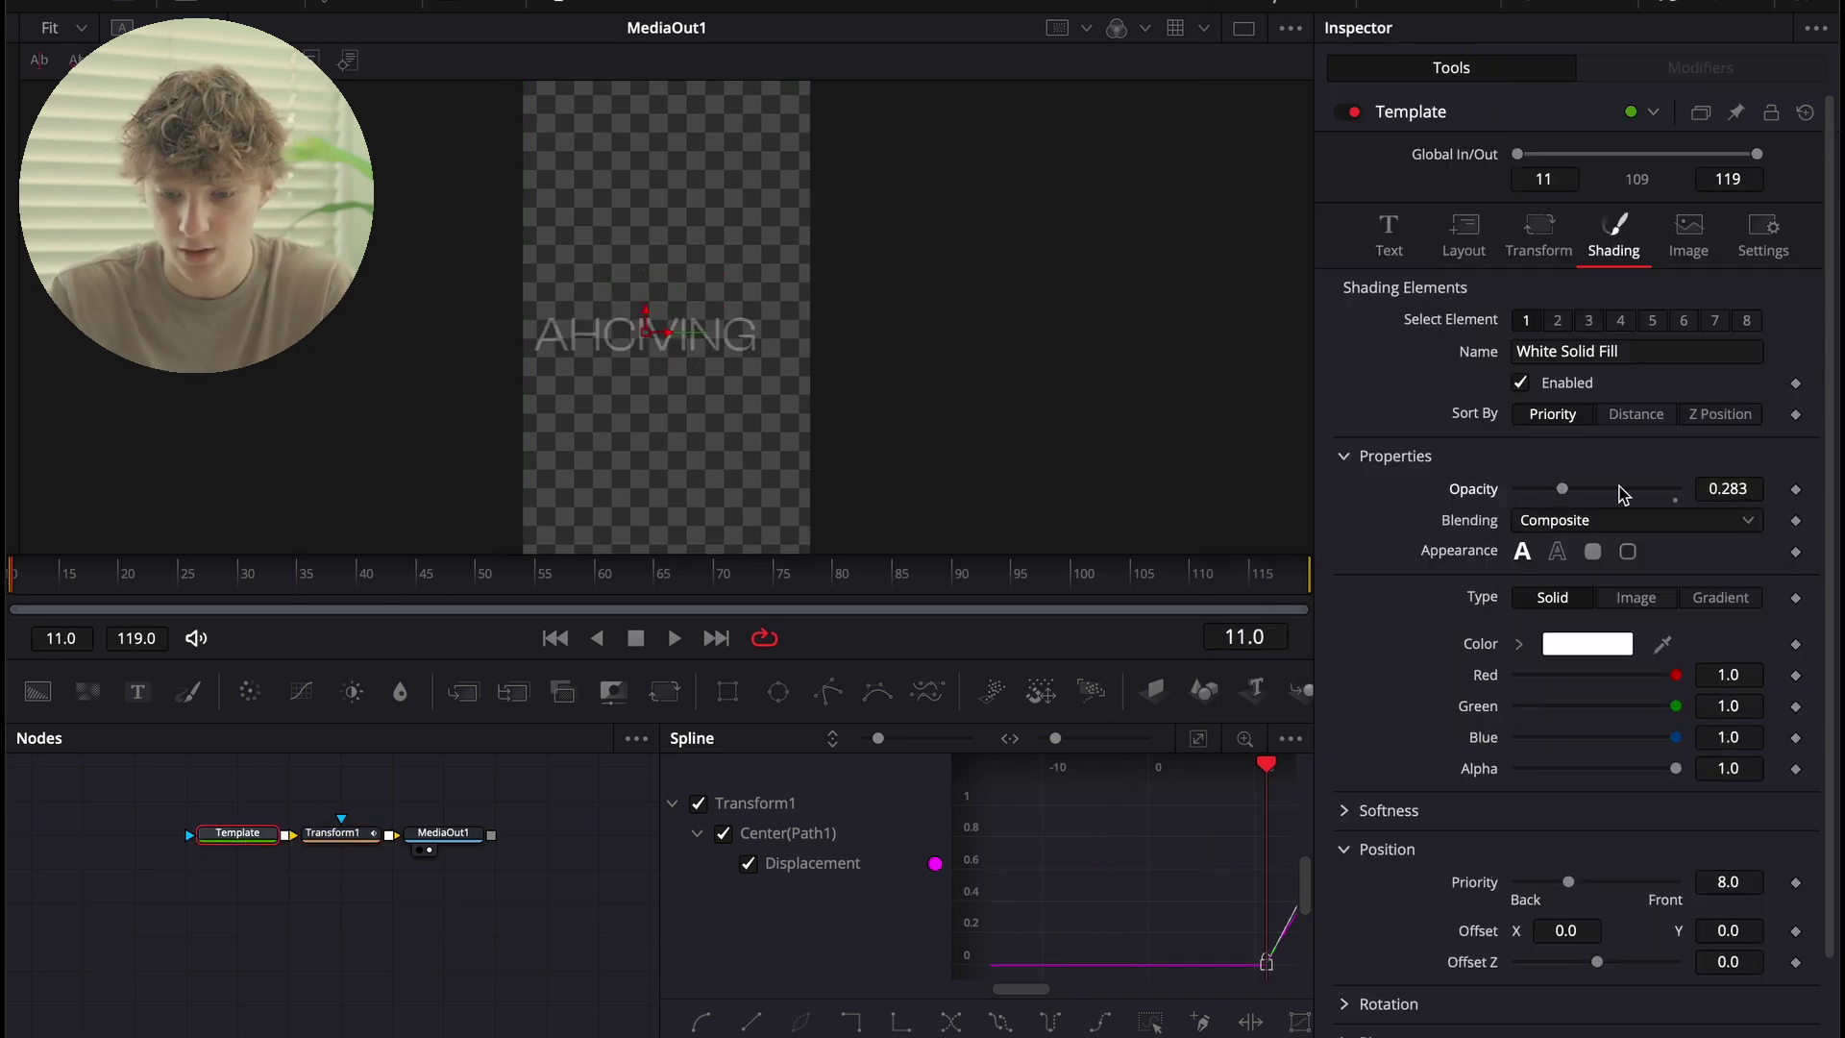
left_click(1795, 491)
key("Right")
key("Right")
key("Right")
key("Right")
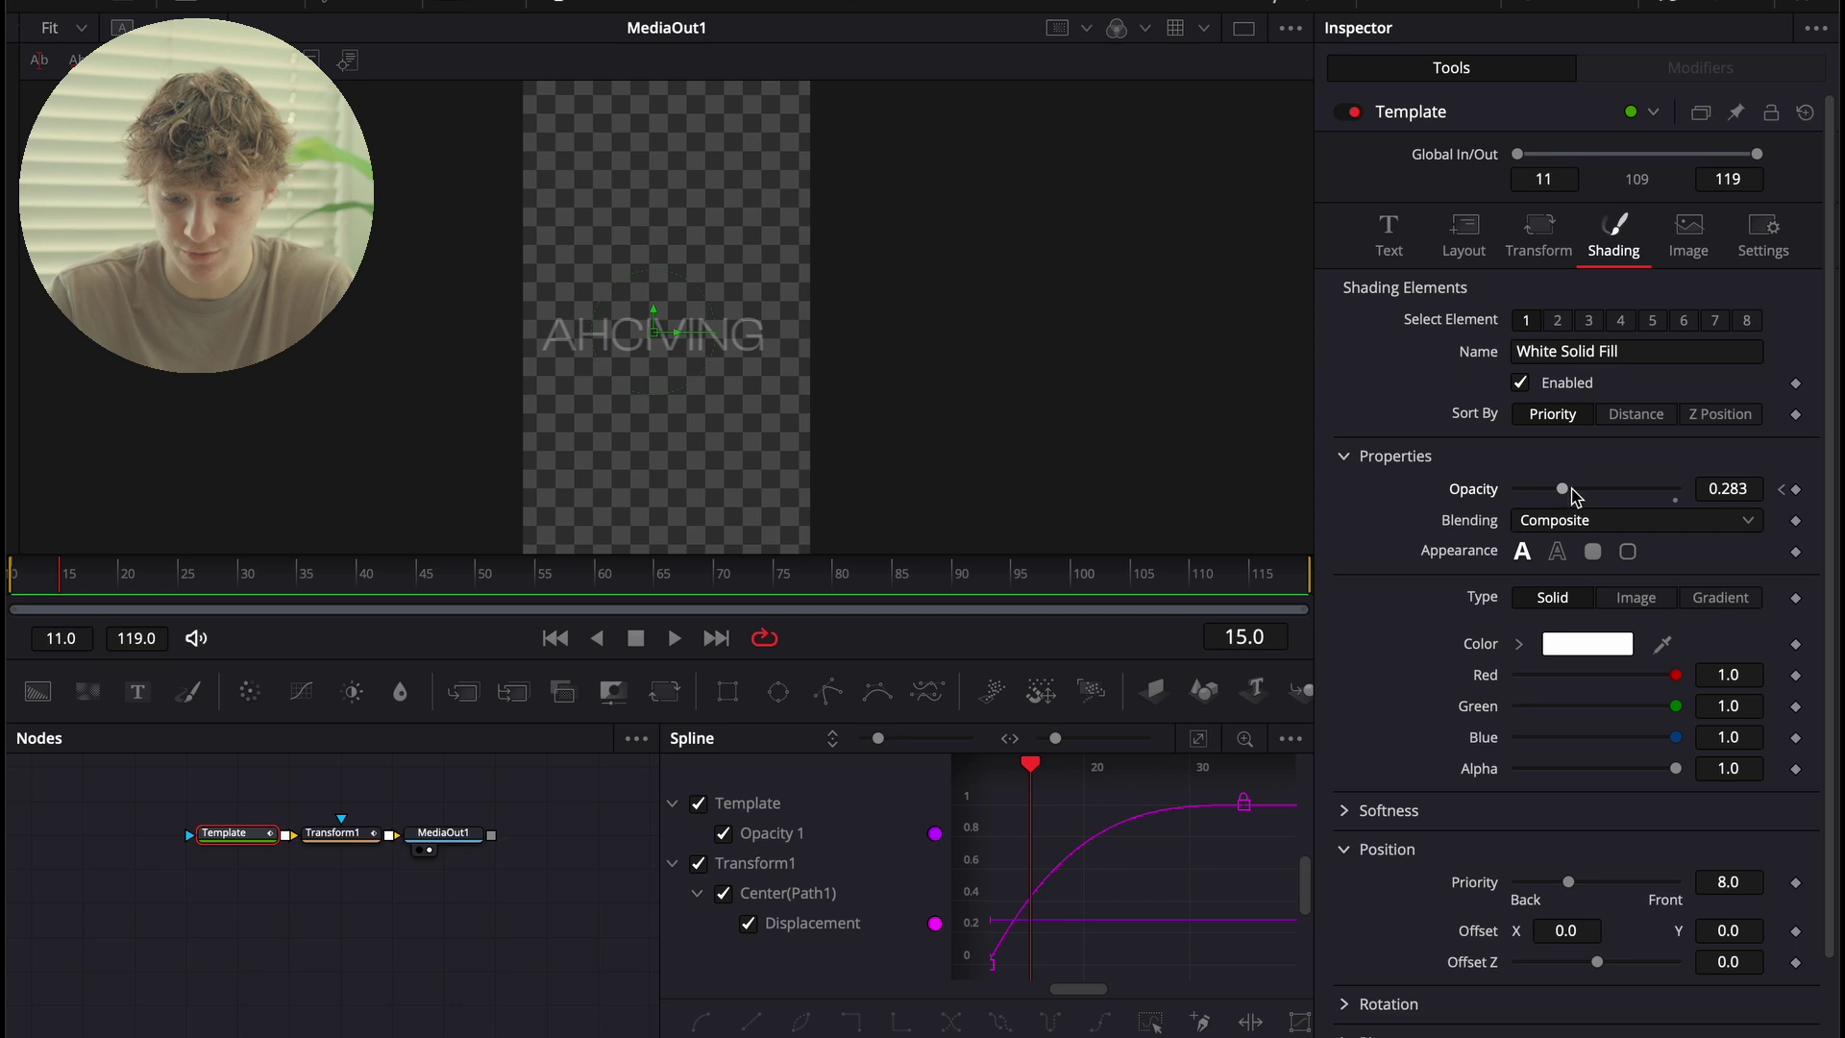
left_click_drag(1562, 489, 1679, 489)
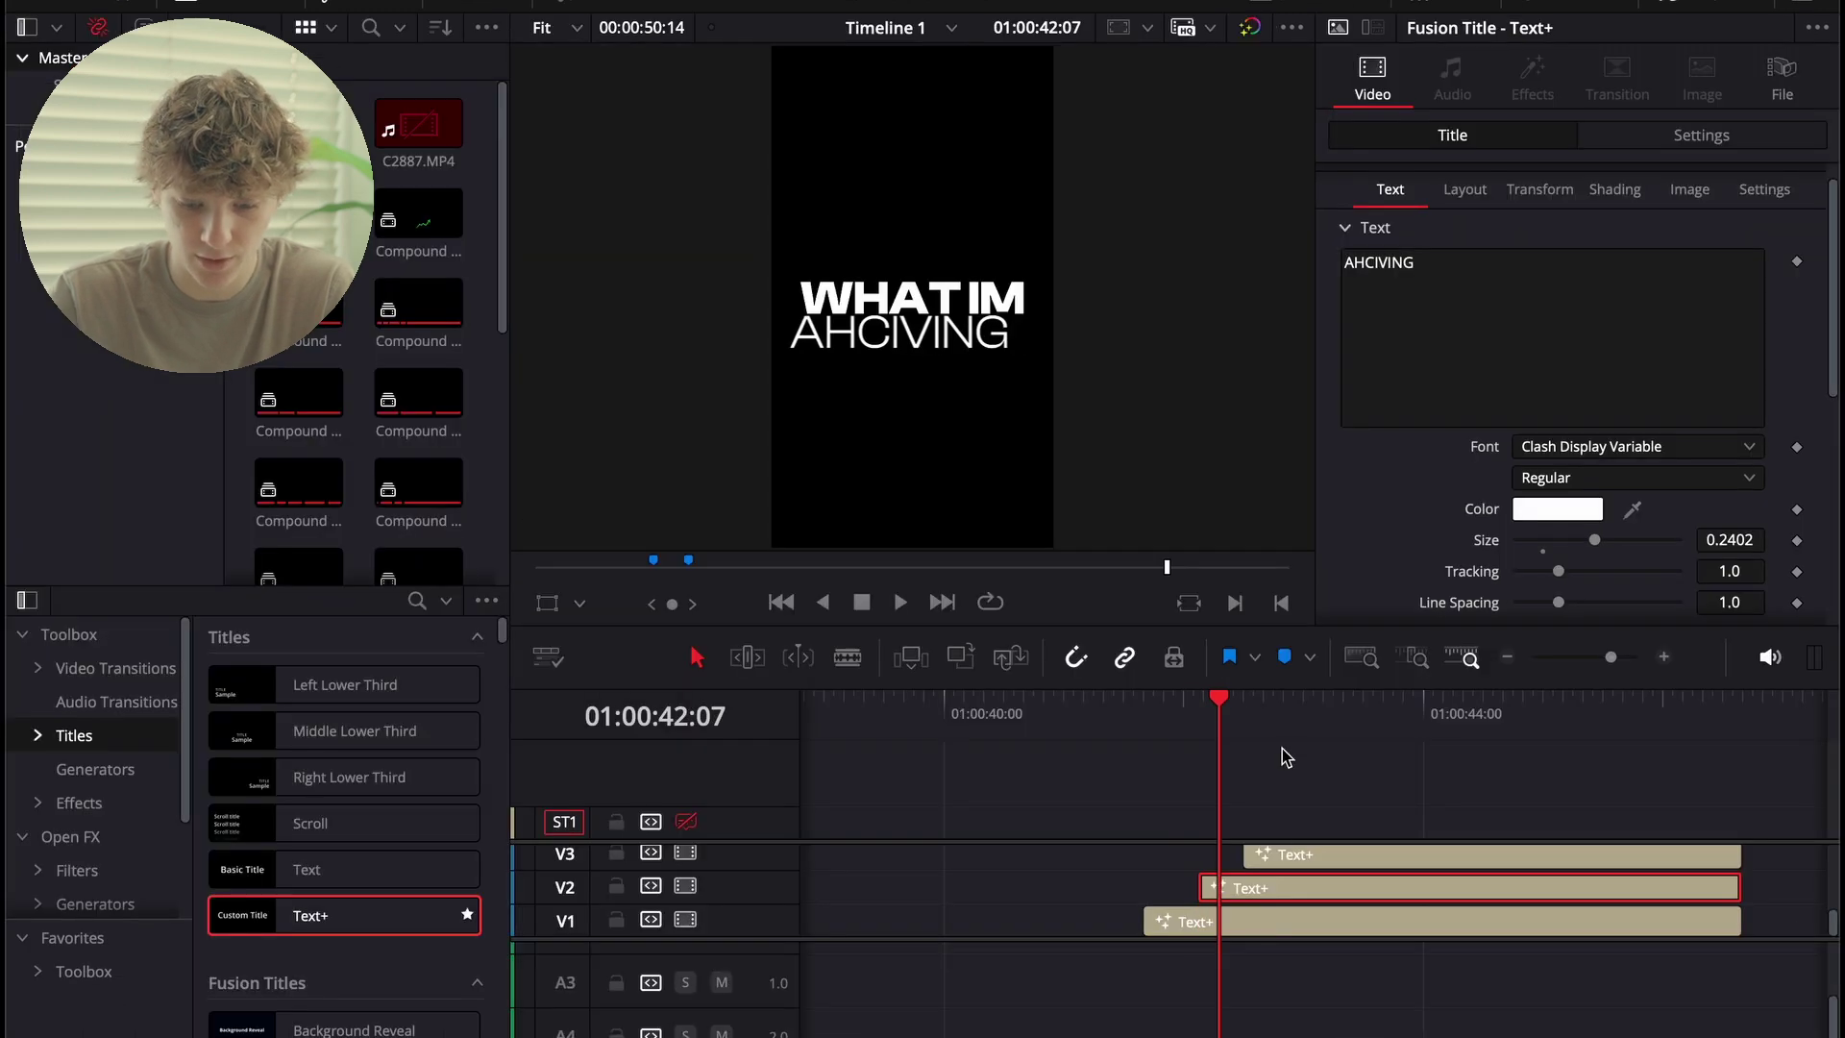
Open the DO THIS title on V3 in the Fusion page and add a Transform node after its Template node.
left_click(1283, 755)
left_click(1288, 863)
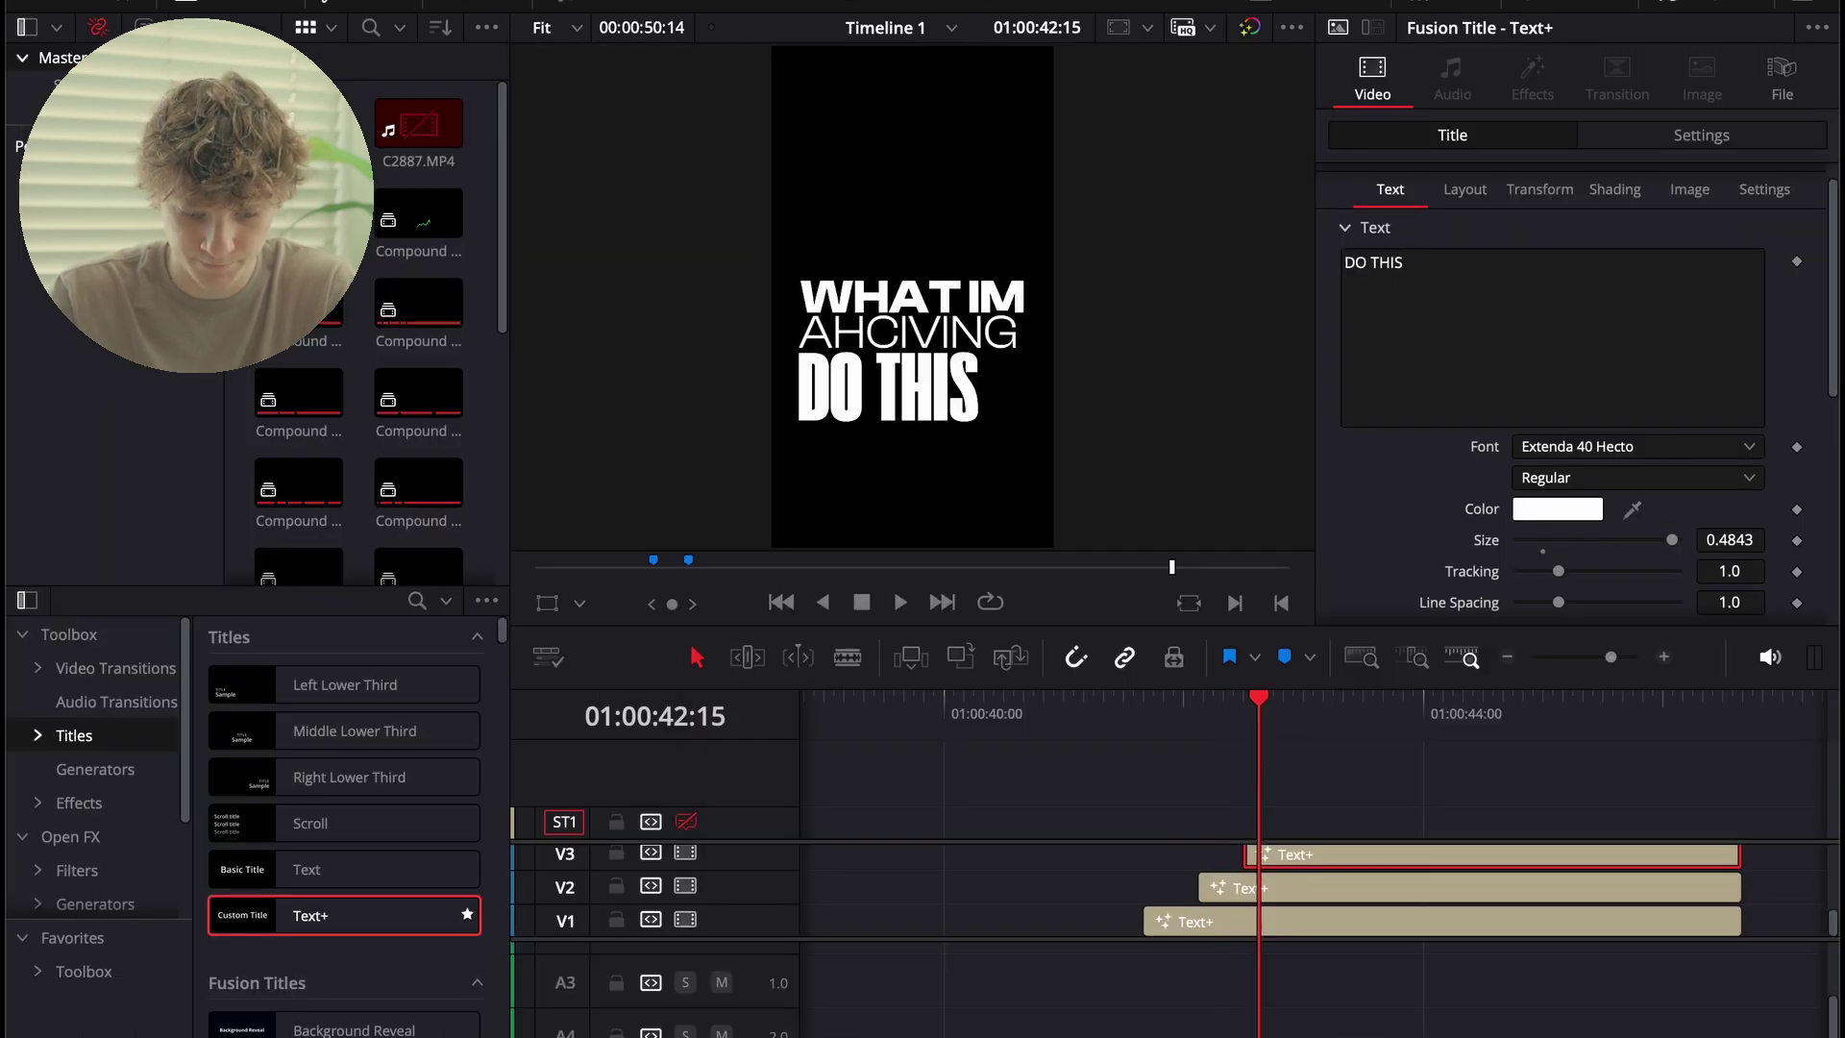
key("shift+5")
left_click(11, 576)
key("shift+space")
type("tran")
key("Return")
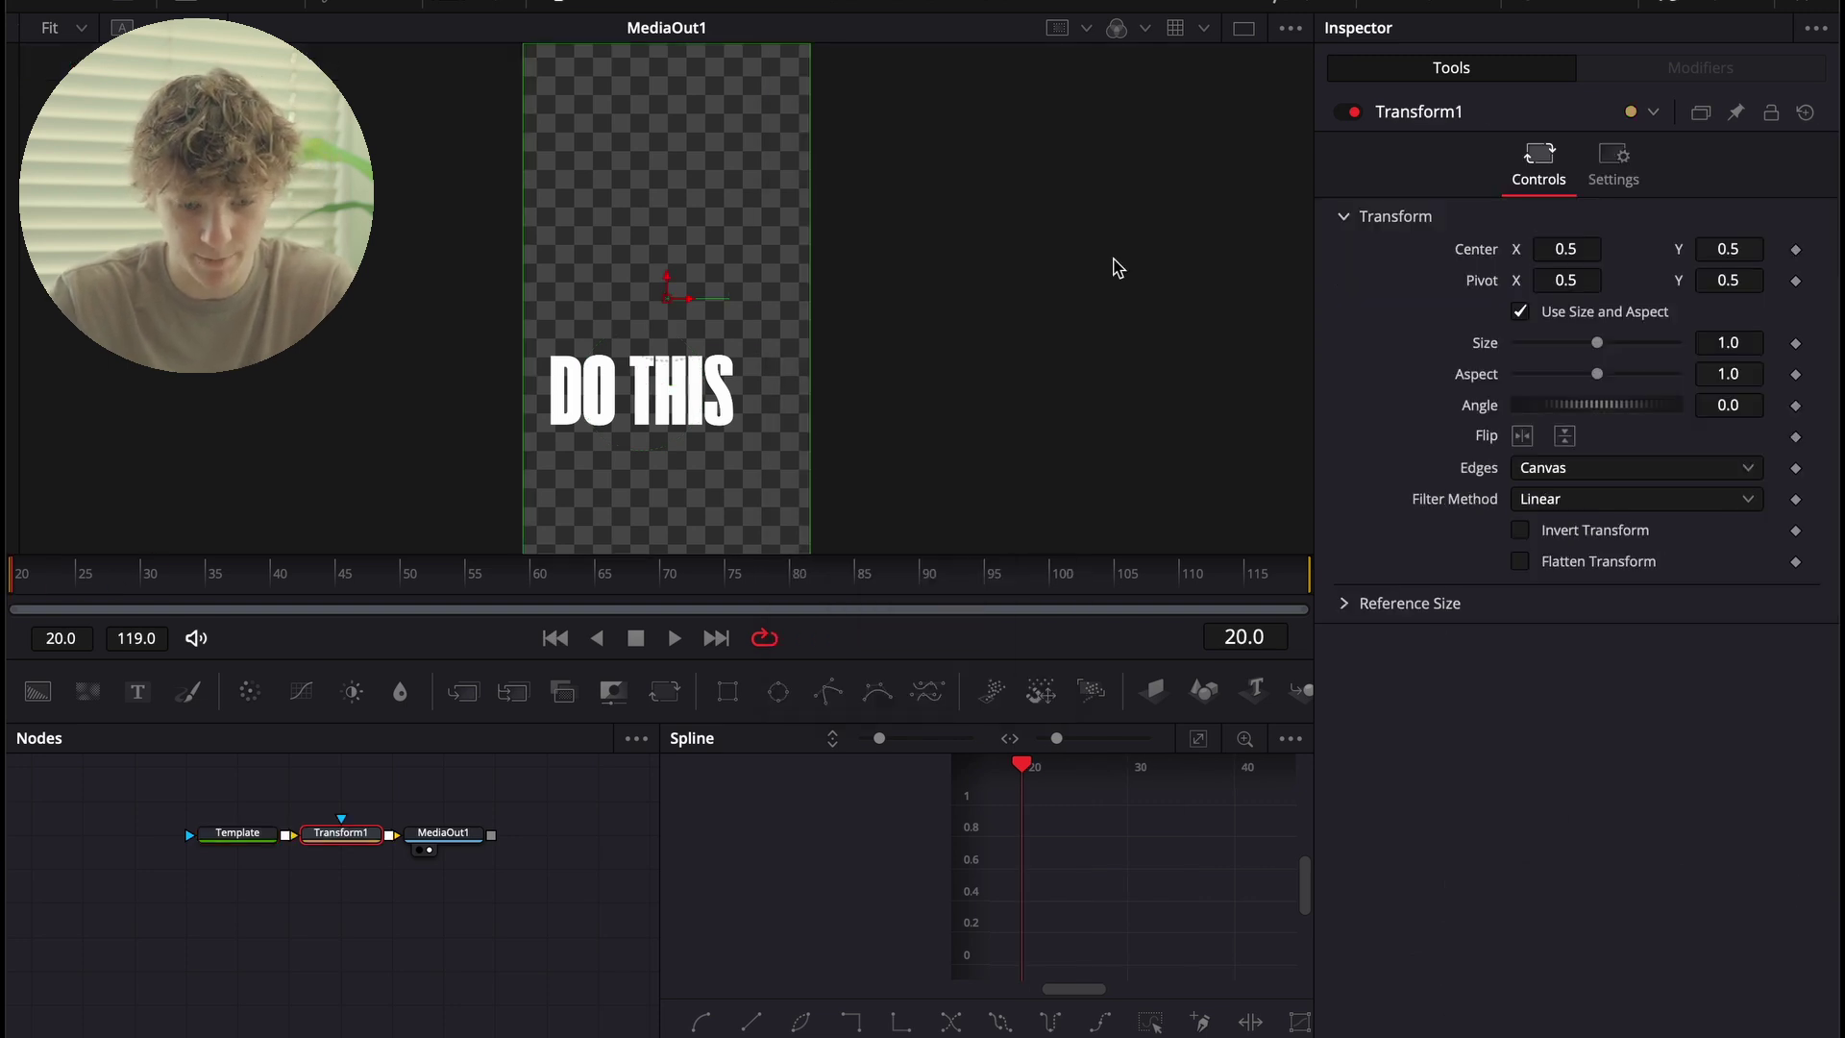
Keyframe the DO THIS Transform's vertical center from 0.412 at frame 20 to 0.5 at frame 64.
left_click_drag(1745, 237, 1660, 237)
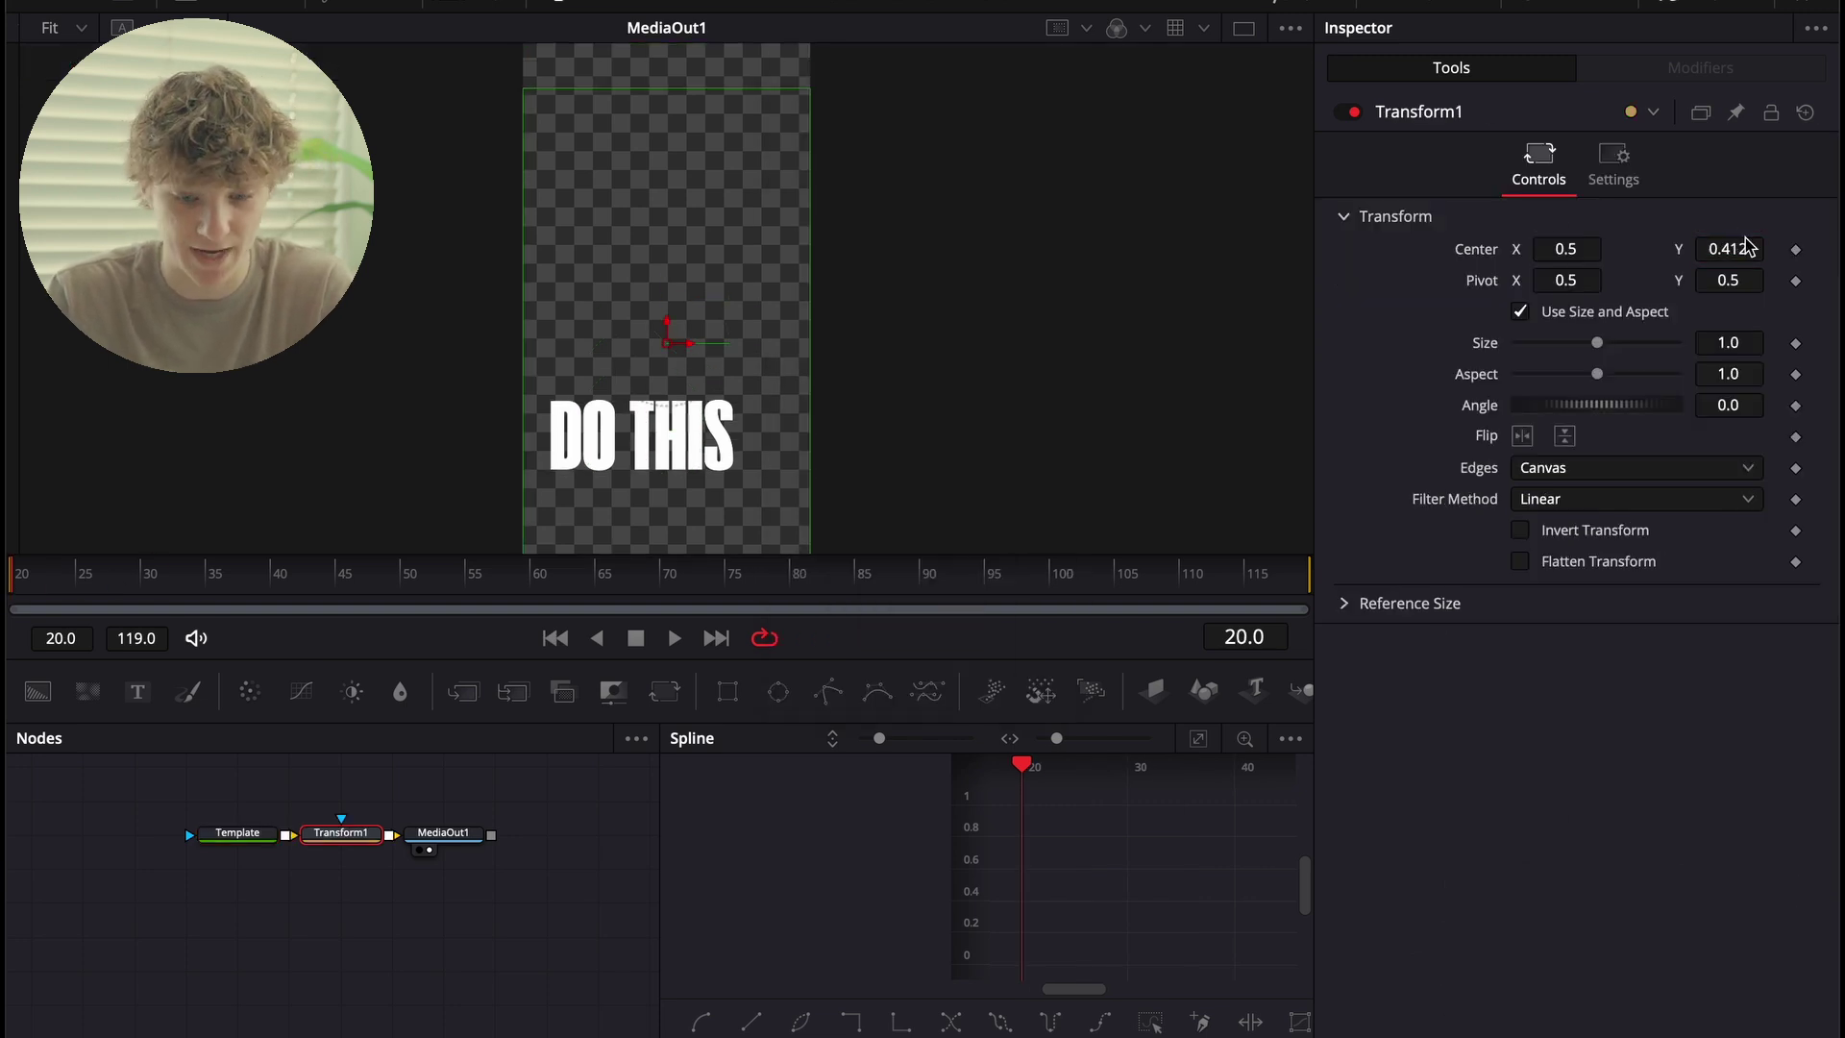
left_click(1795, 251)
left_click_drag(13, 577, 596, 579)
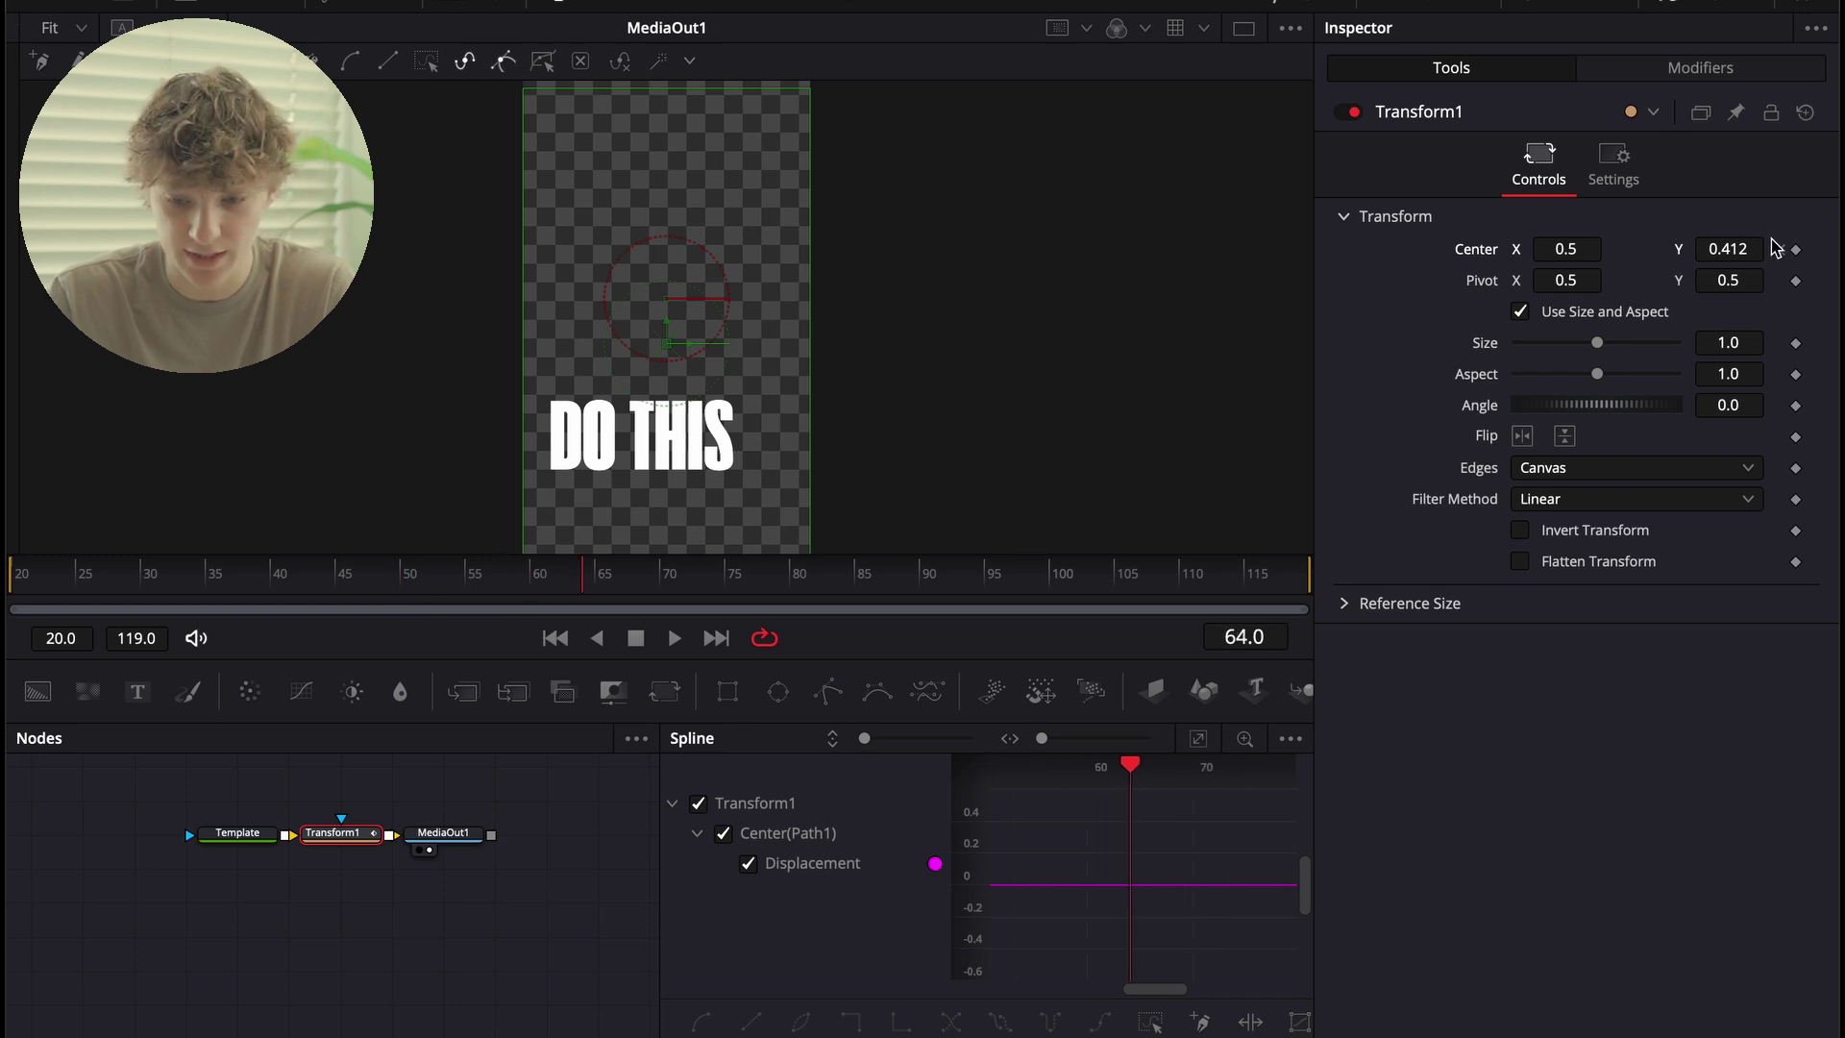
left_click(1736, 247)
type("0.5")
key("Tab")
Enable motion blur on the DO THIS Transform with quality 10 and a shutter angle of 360.
left_click(1597, 152)
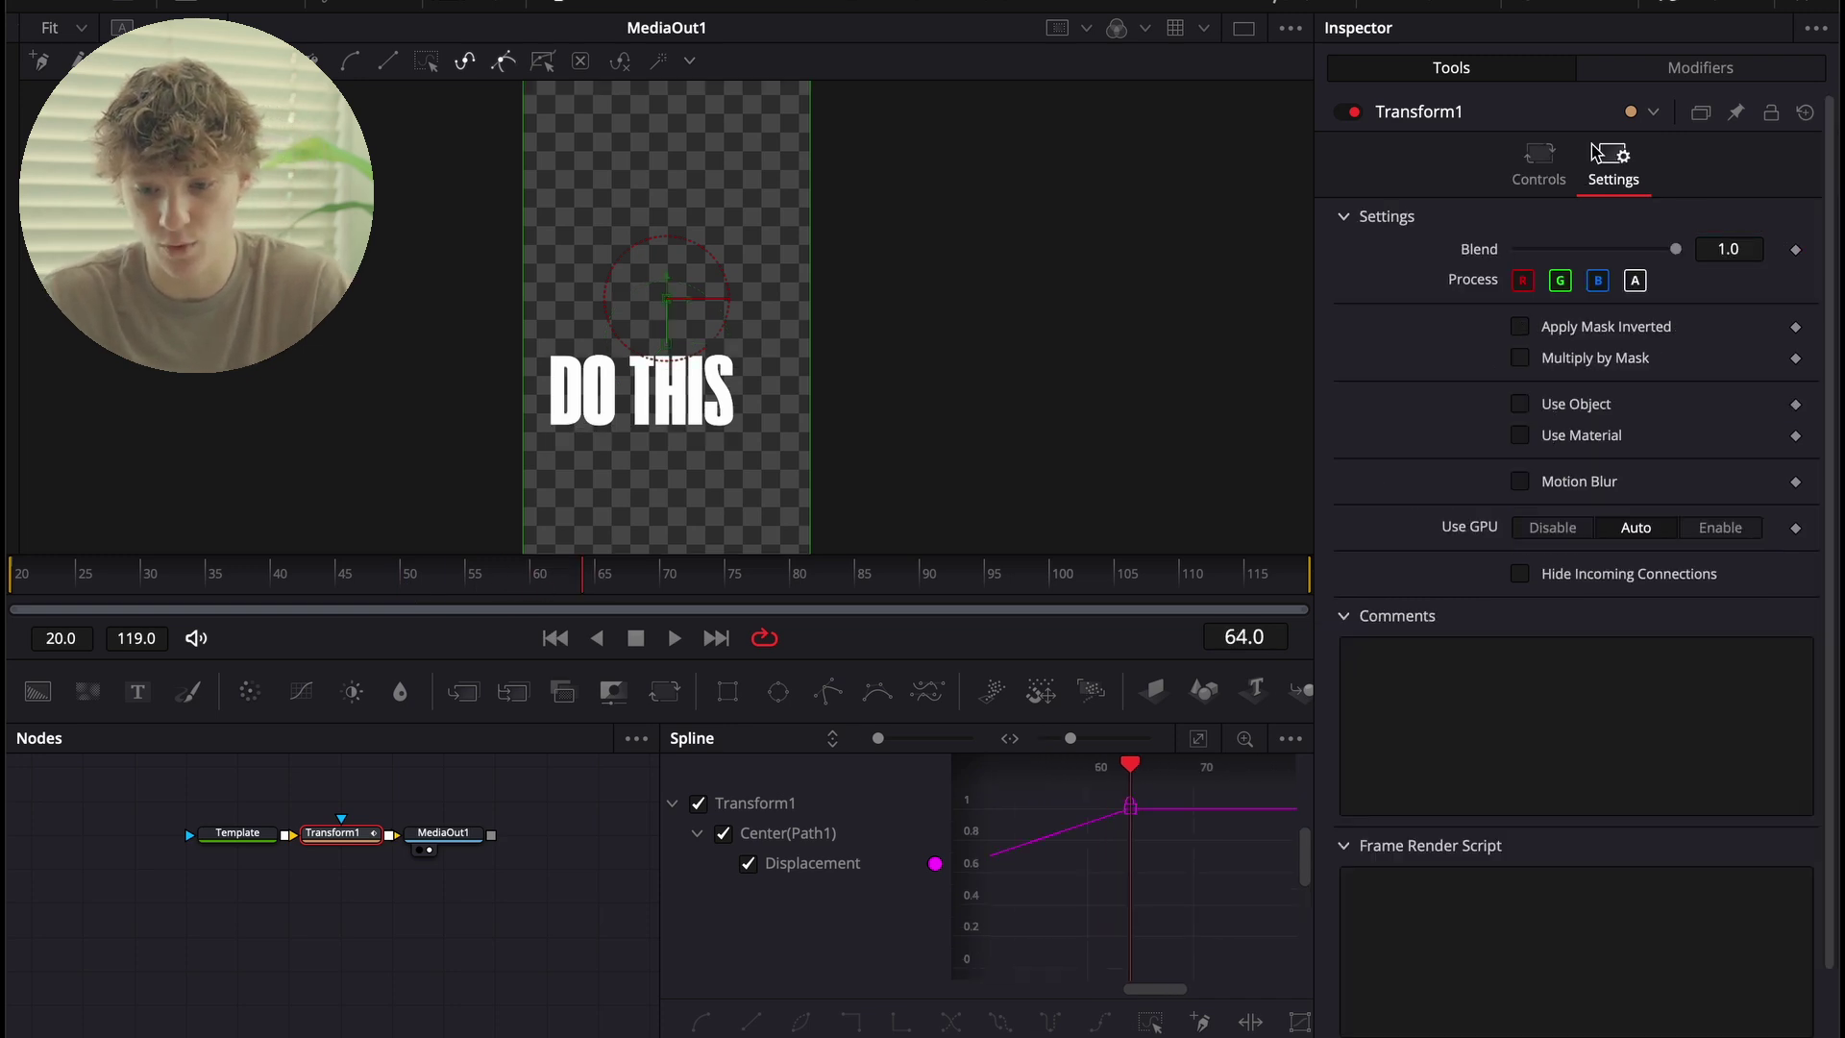
left_click(1520, 481)
left_click_drag(1548, 514, 1811, 555)
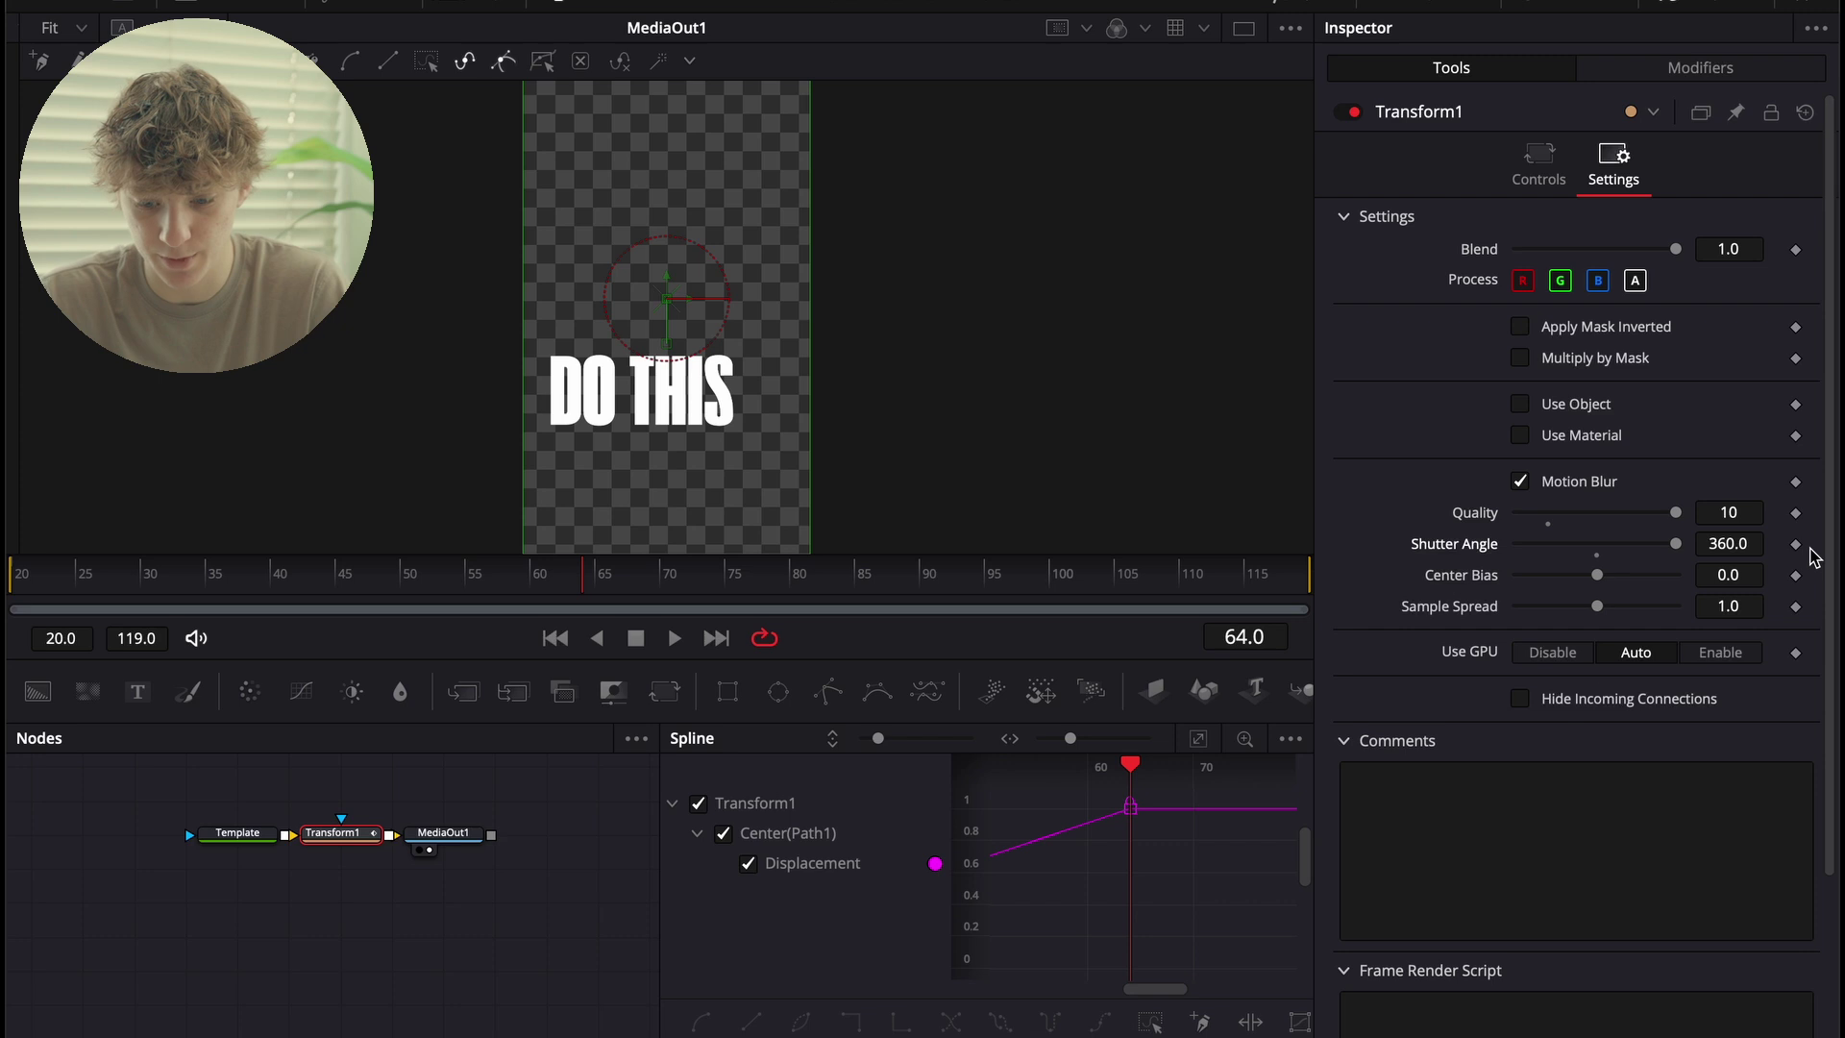
Fit the DO THIS displacement curve in the spline view and apply Out Cubic easing to all its keyframes.
left_click(1198, 740)
key("super+a")
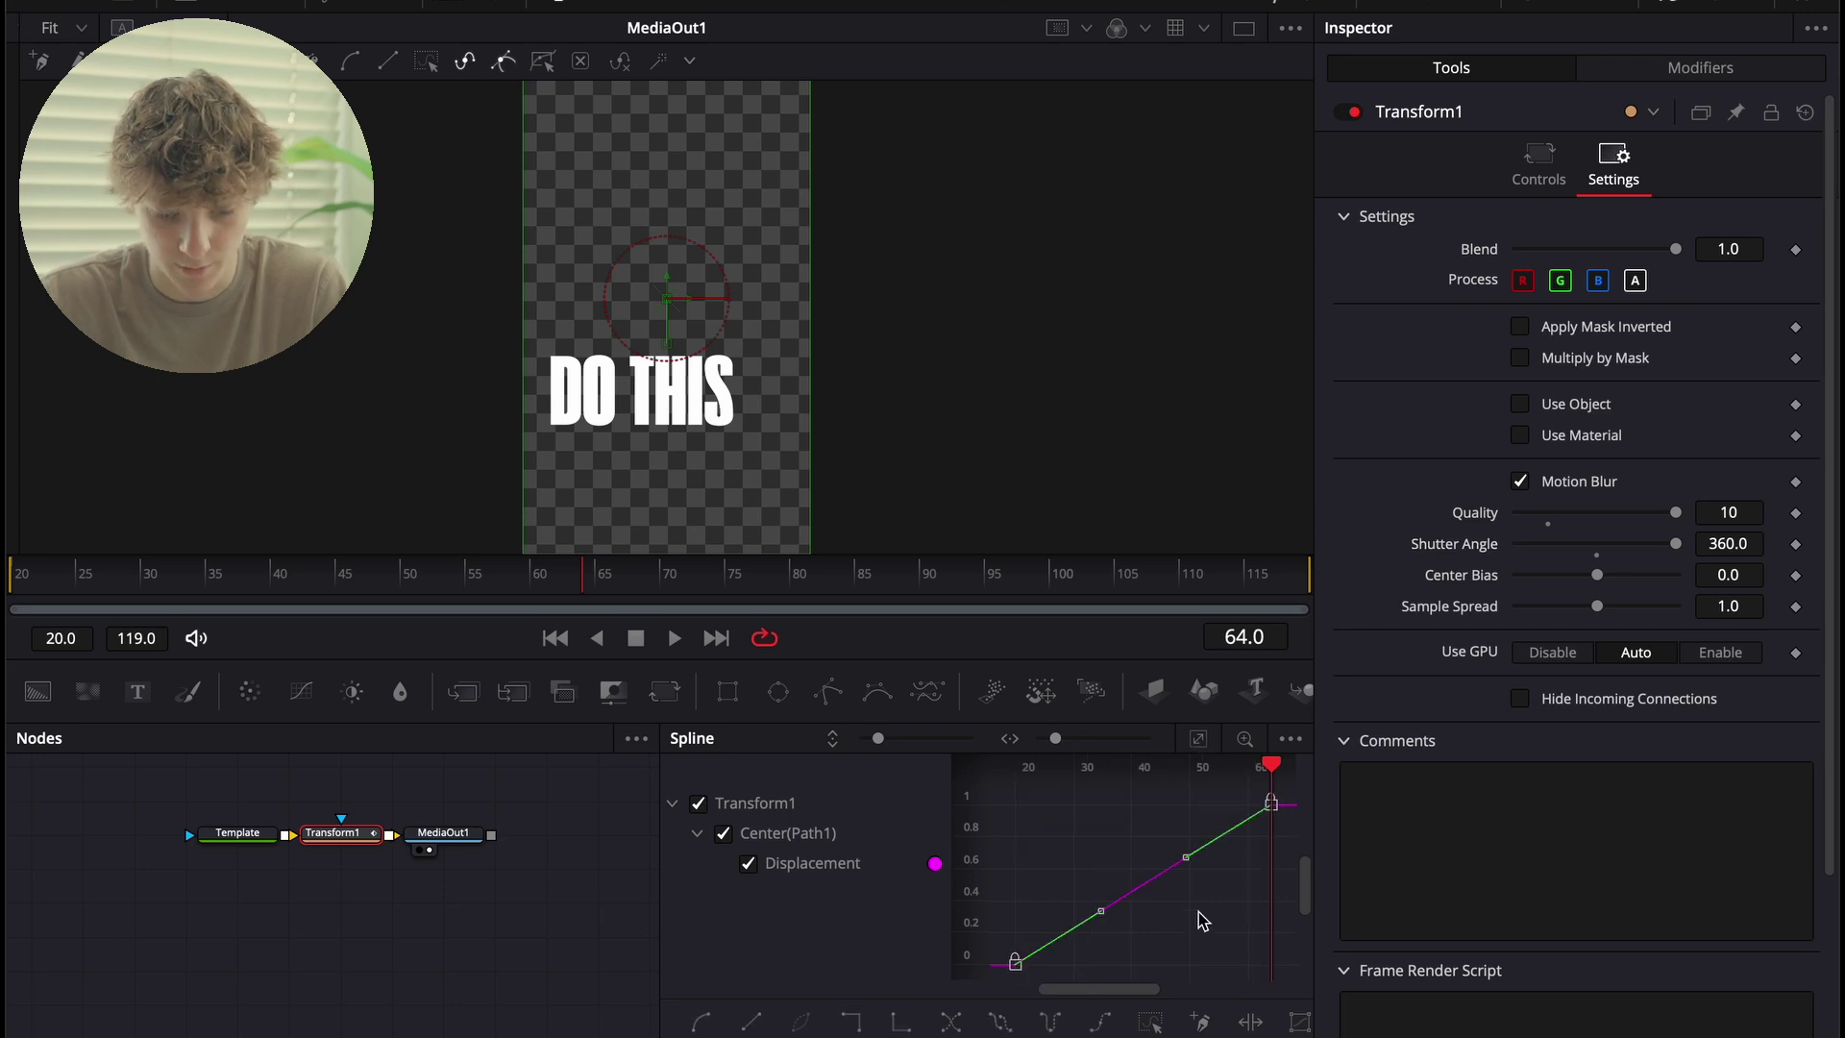
right_click(1208, 914)
mouse_move(1422, 504)
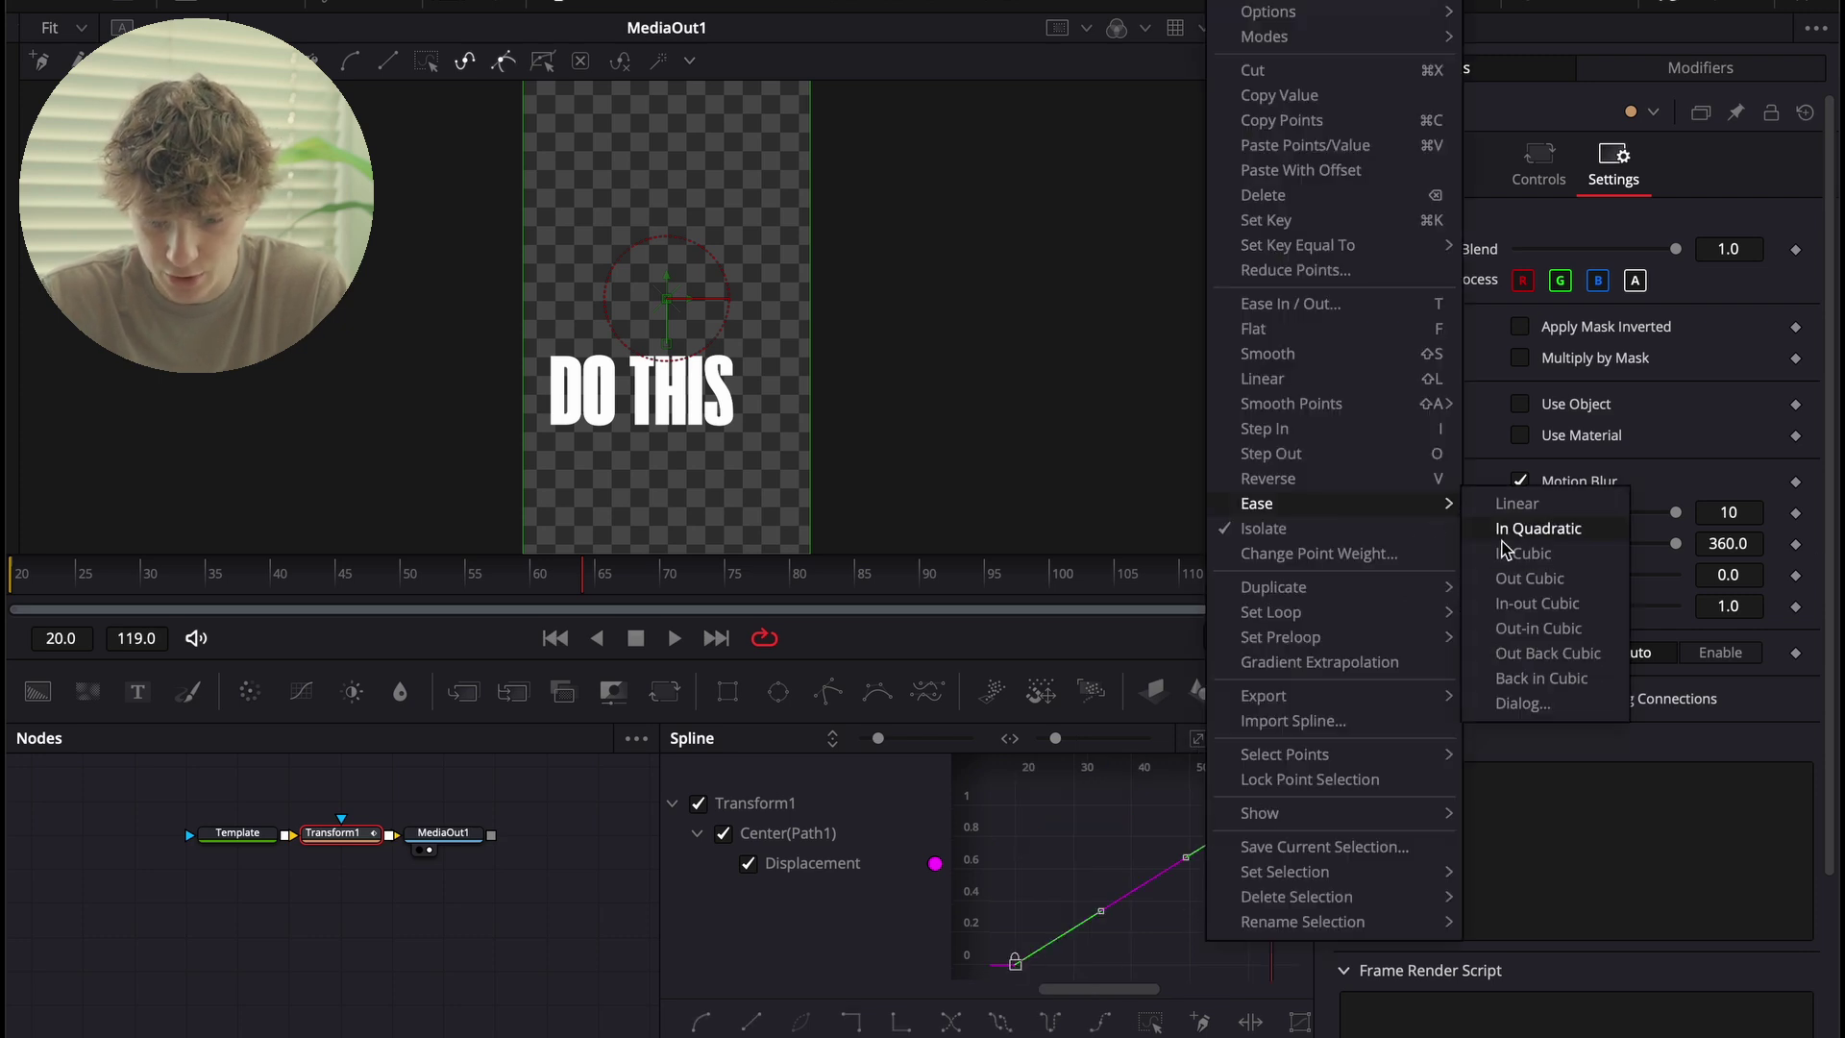
left_click(1537, 602)
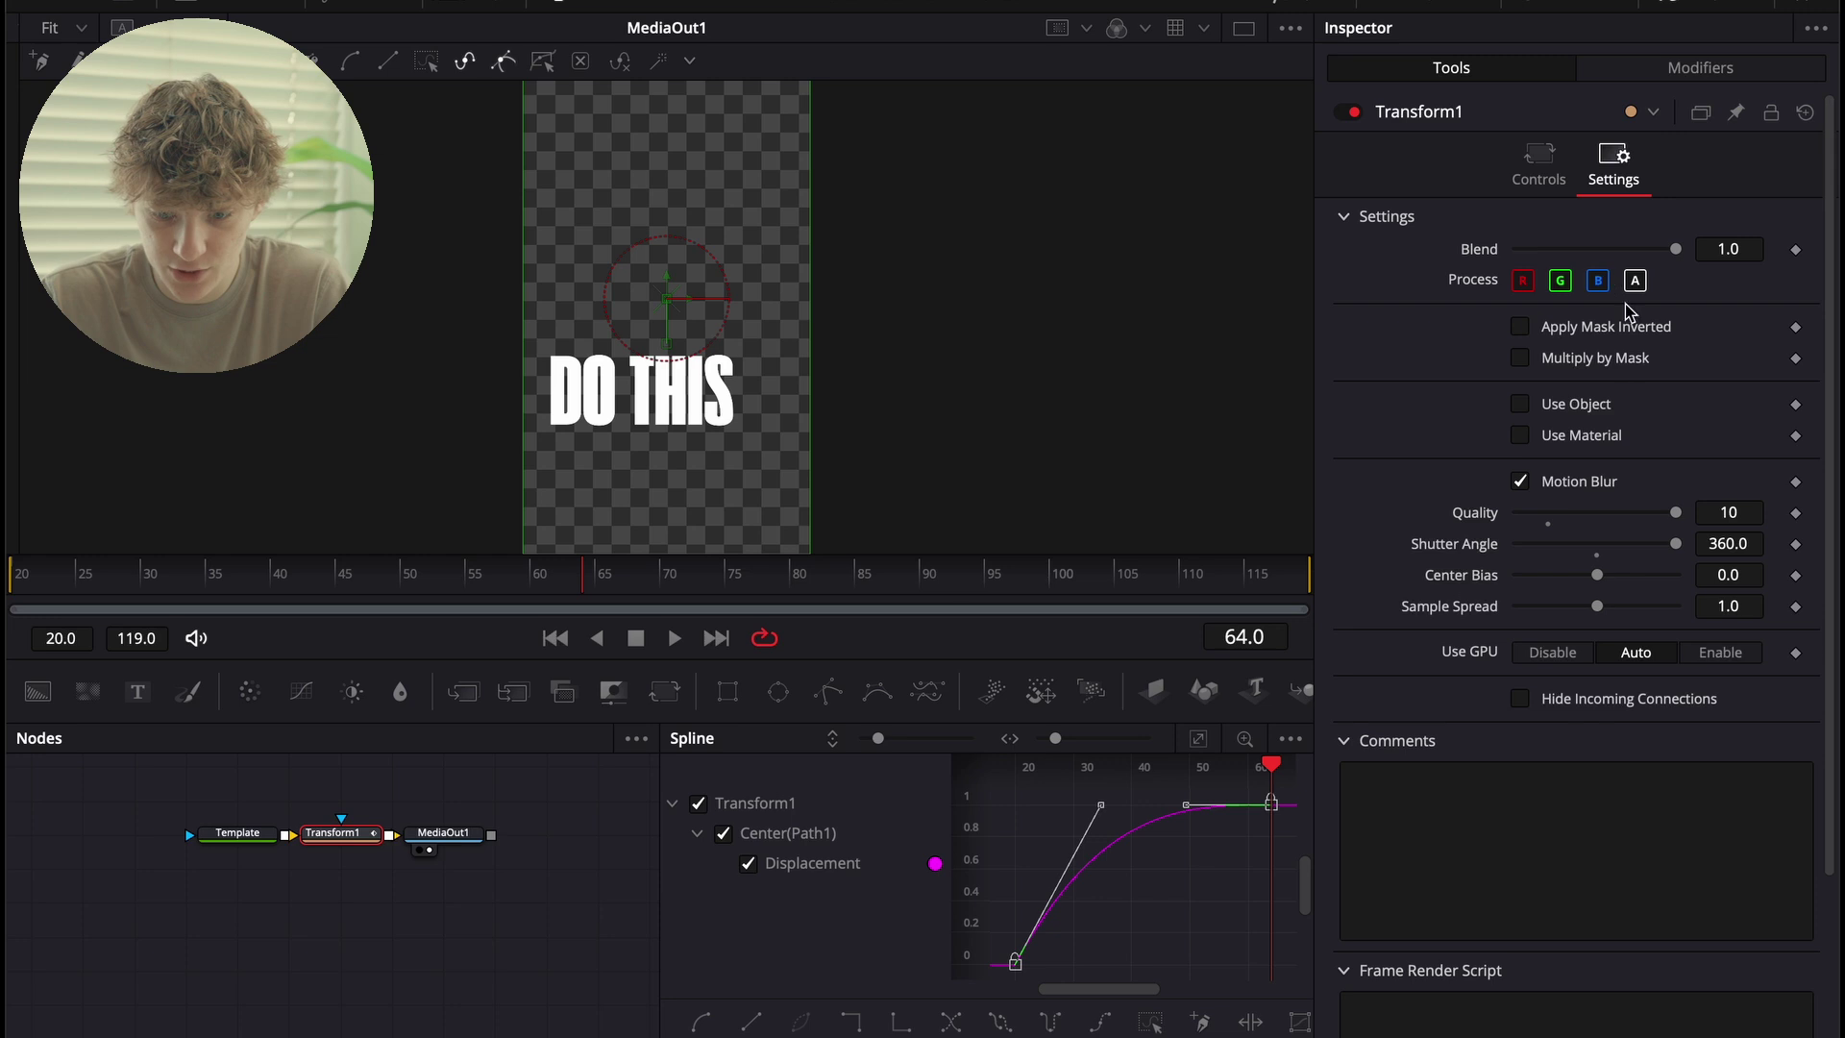
Lower the DO THIS Template's fill opacity at frame 20 for the start of its fade-in.
key("Home")
left_click(237, 832)
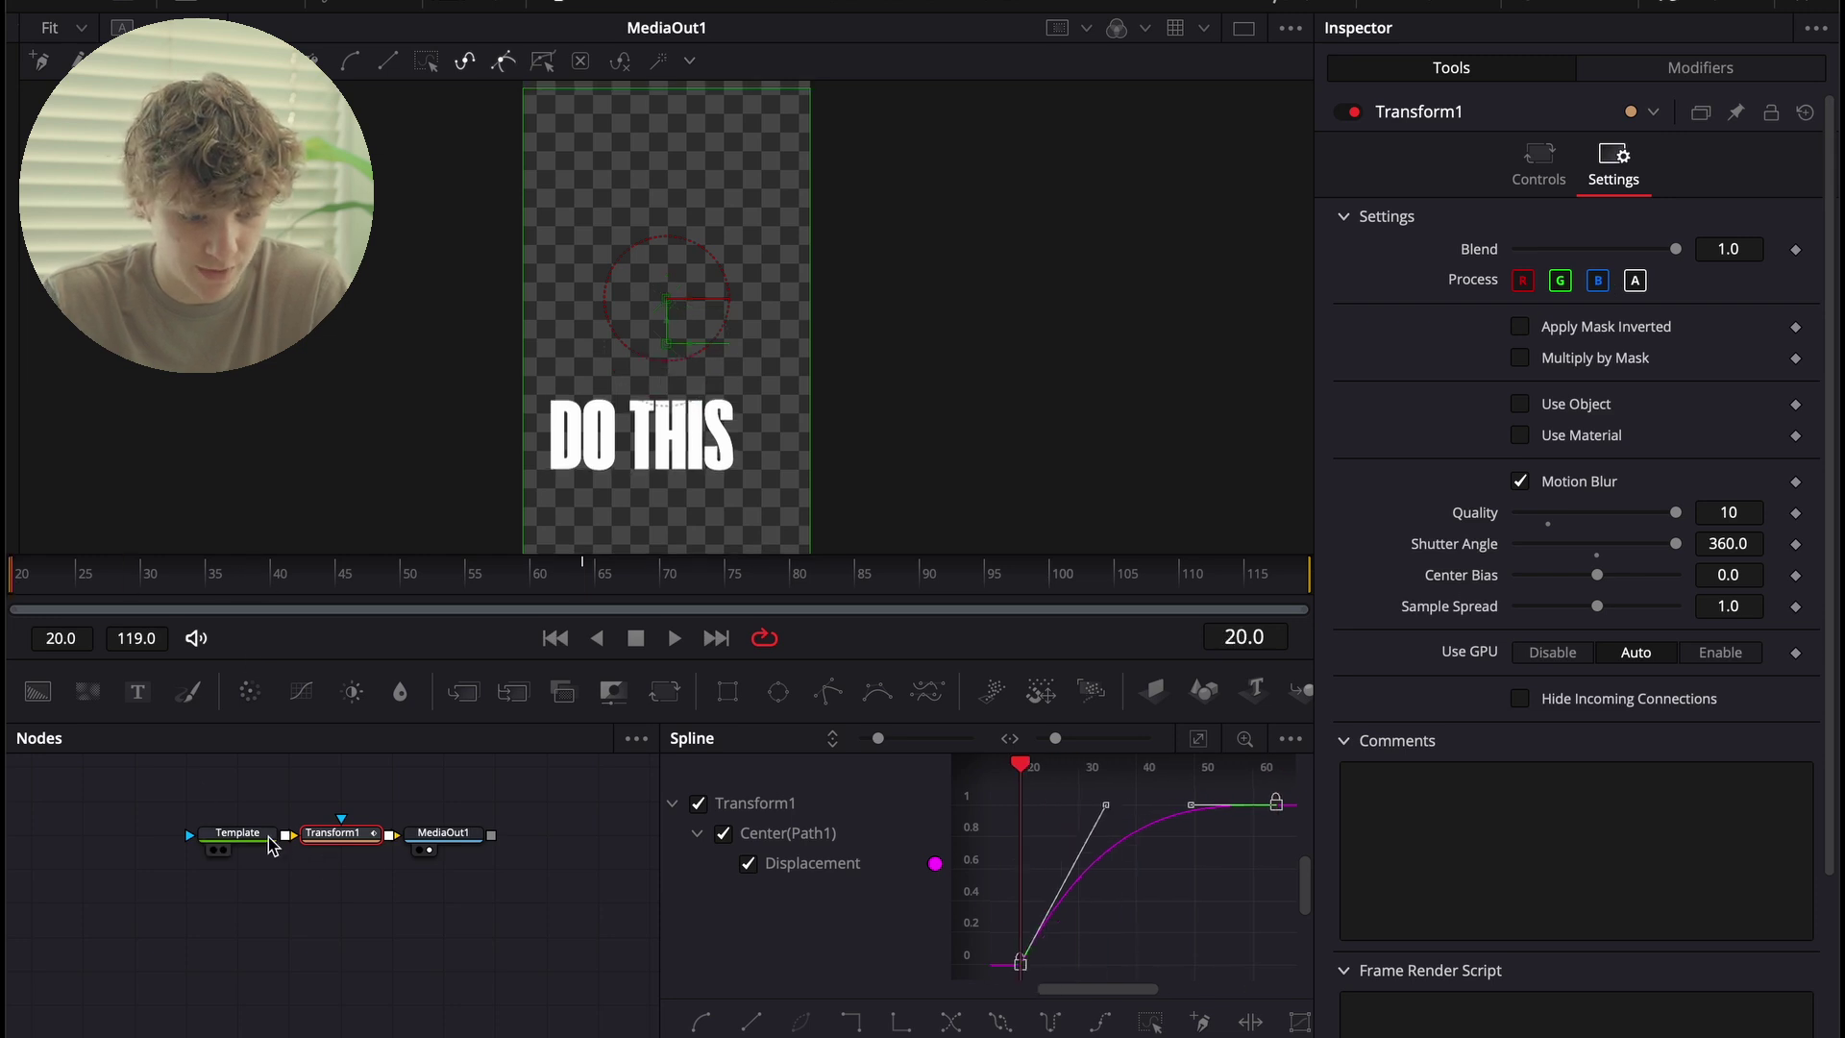
left_click(1613, 236)
left_click_drag(1679, 498, 1593, 495)
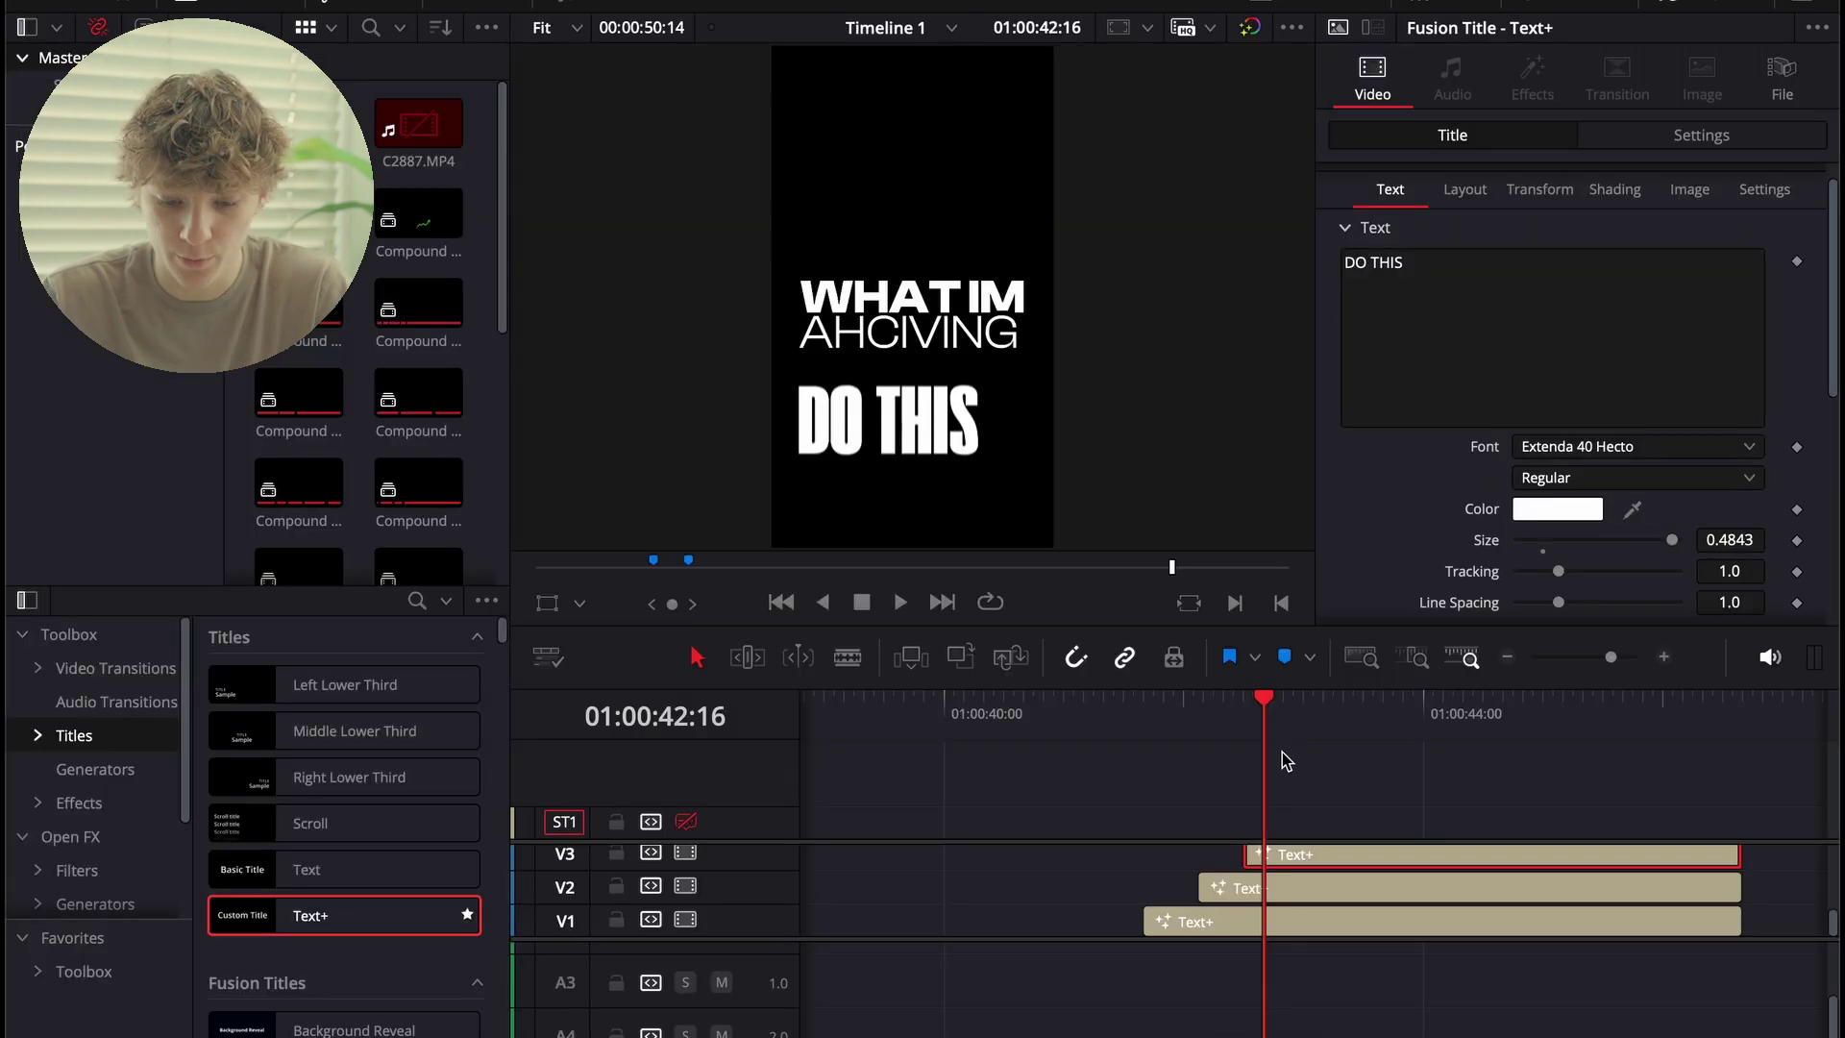
Play the full WHAT IM, AHCIVING, DO THIS caption stack on the edit timeline and view it in the context of the whole timeline.
left_click(1144, 706)
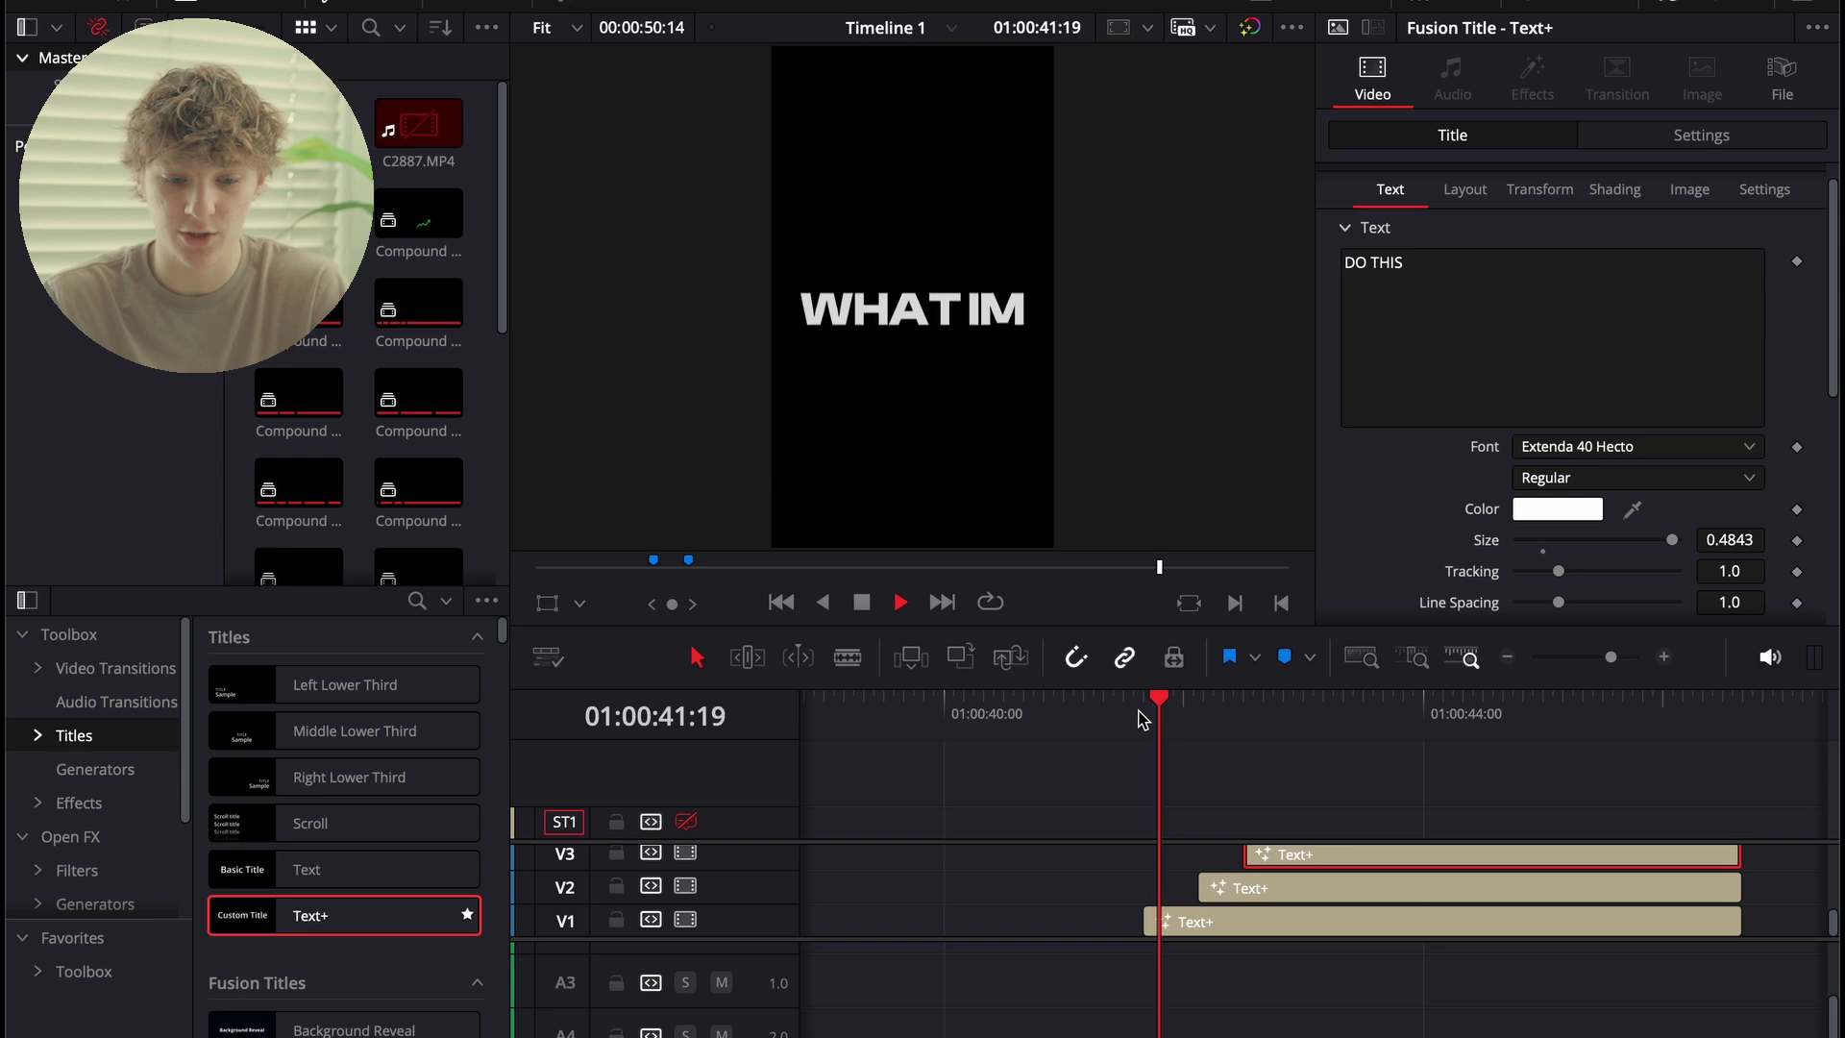
key("space")
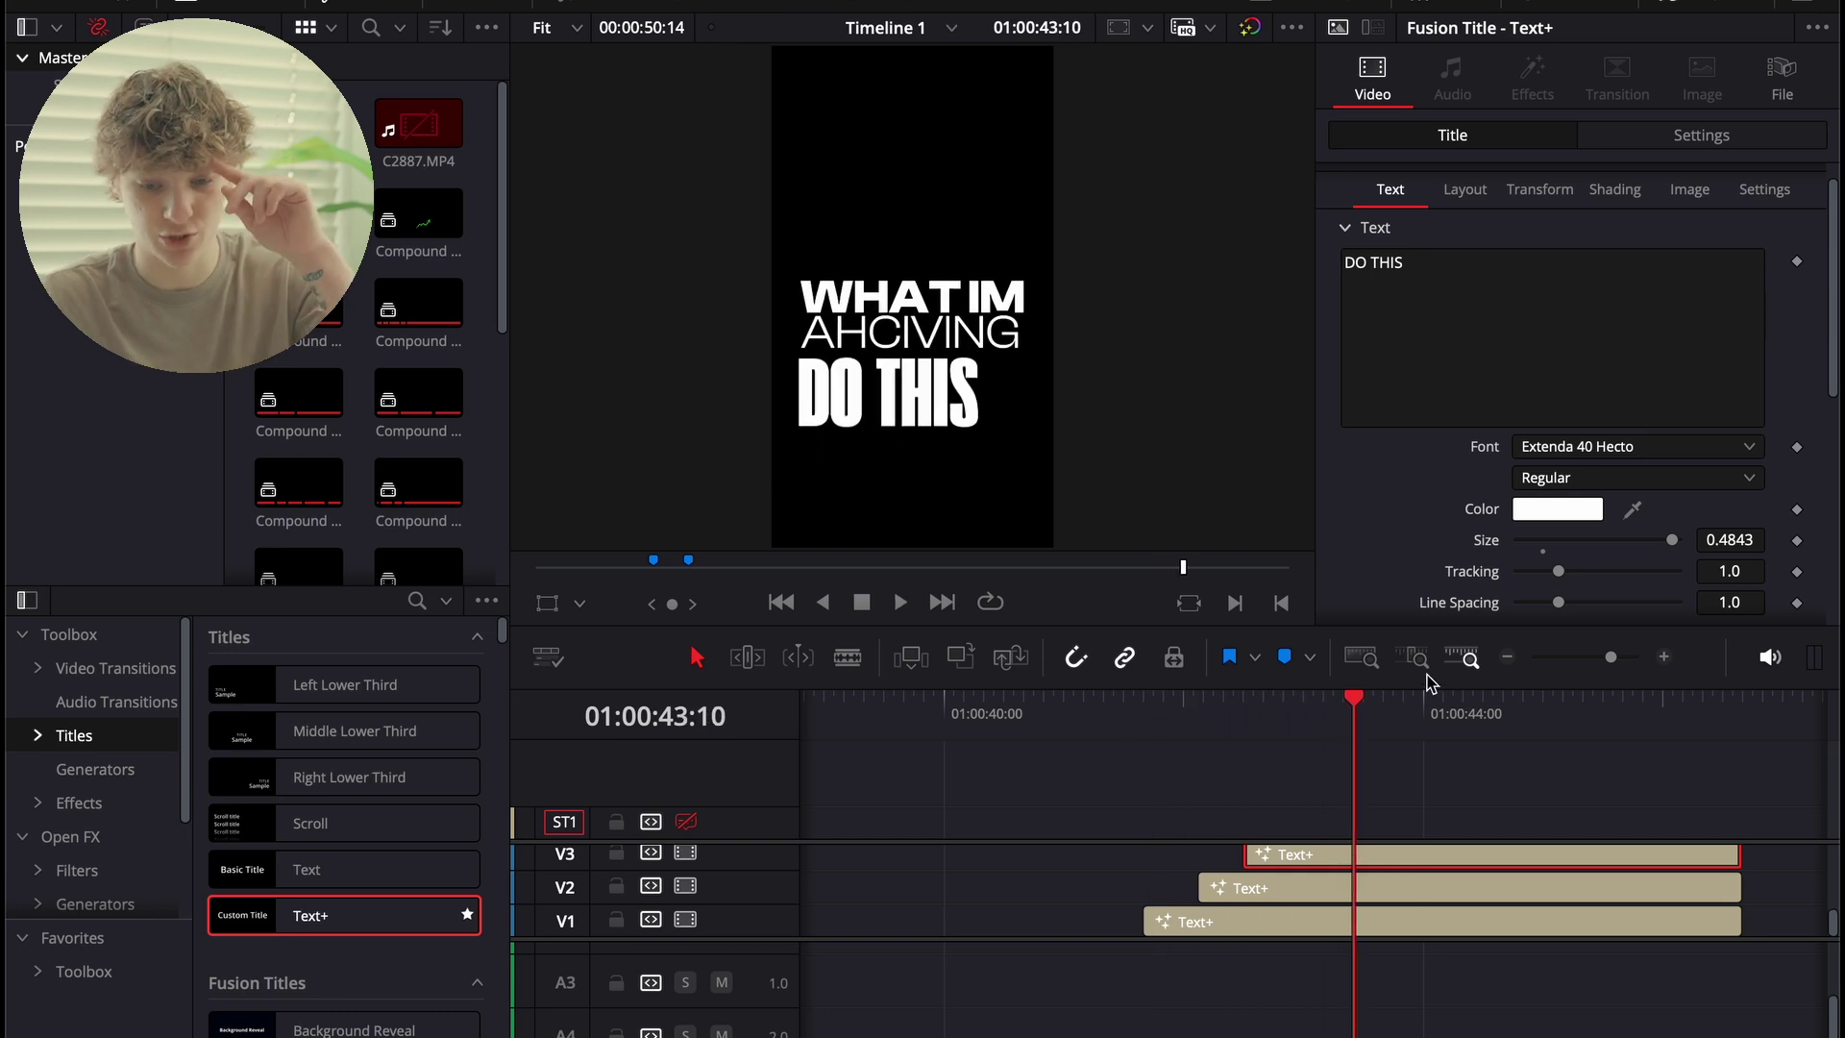
left_click(1505, 658)
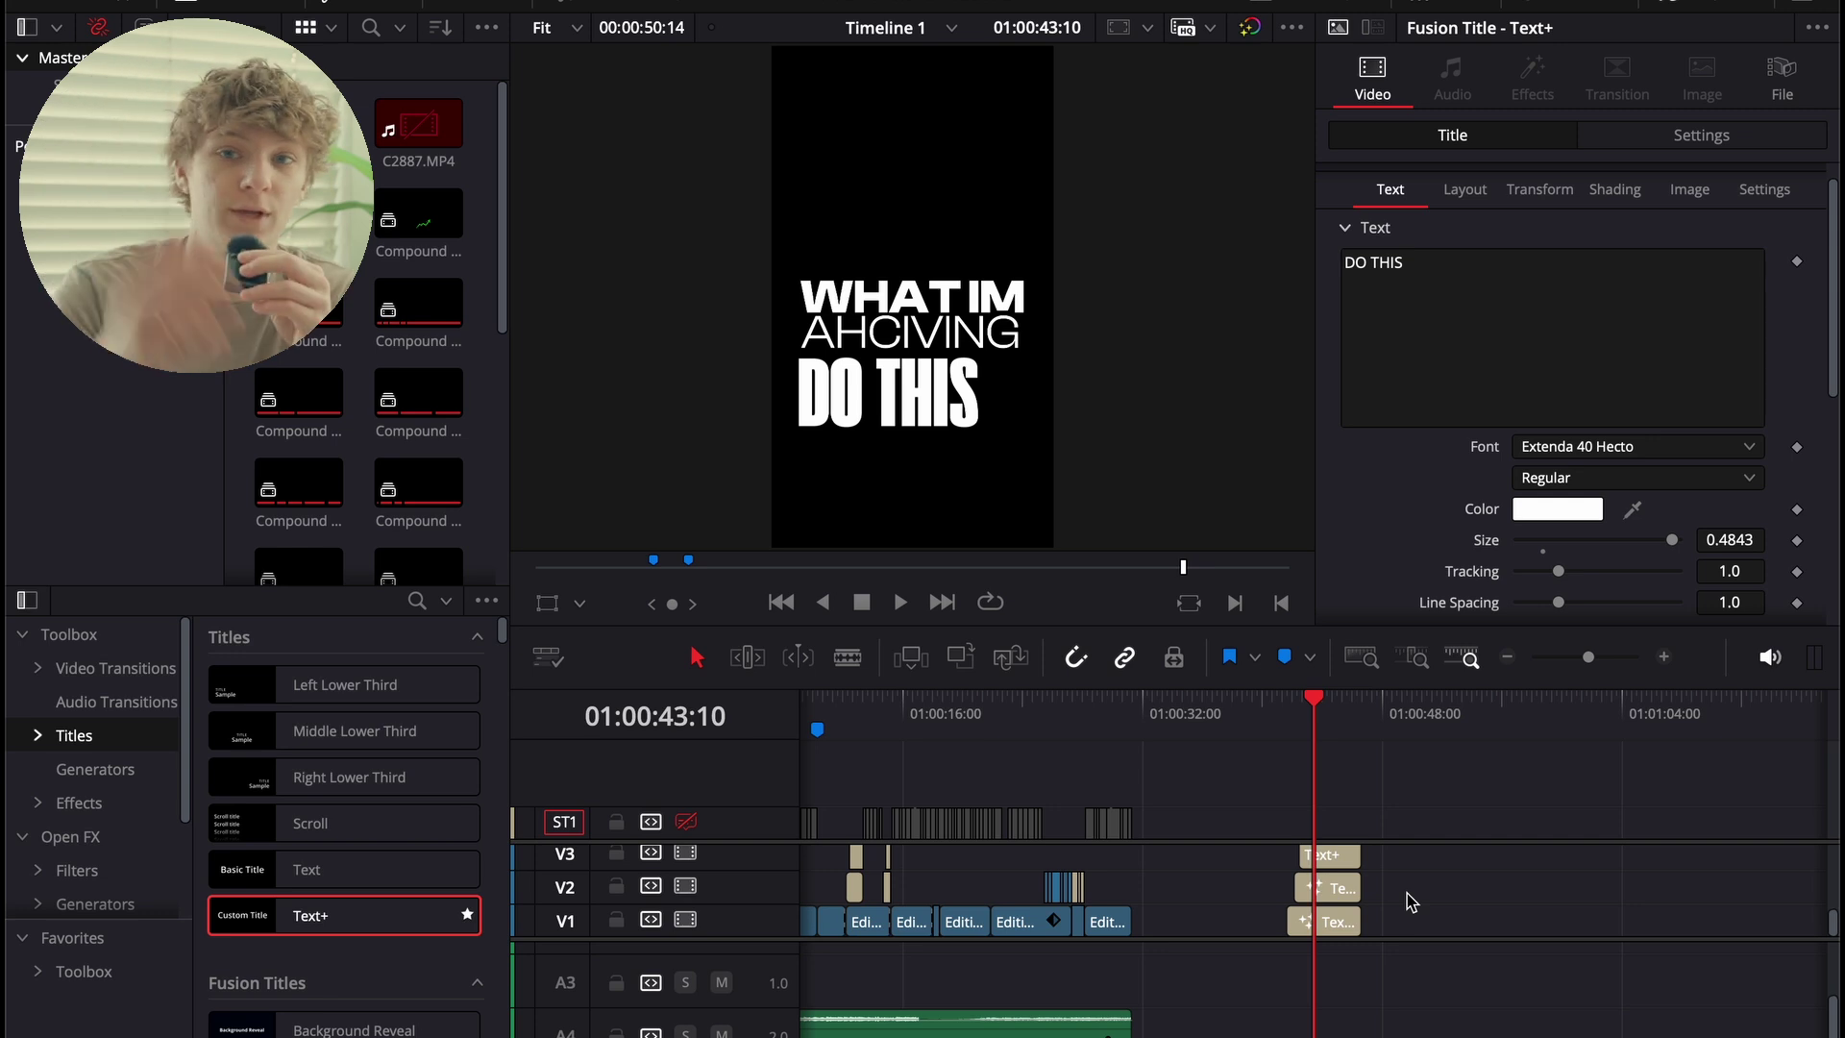
left_click(1507, 658)
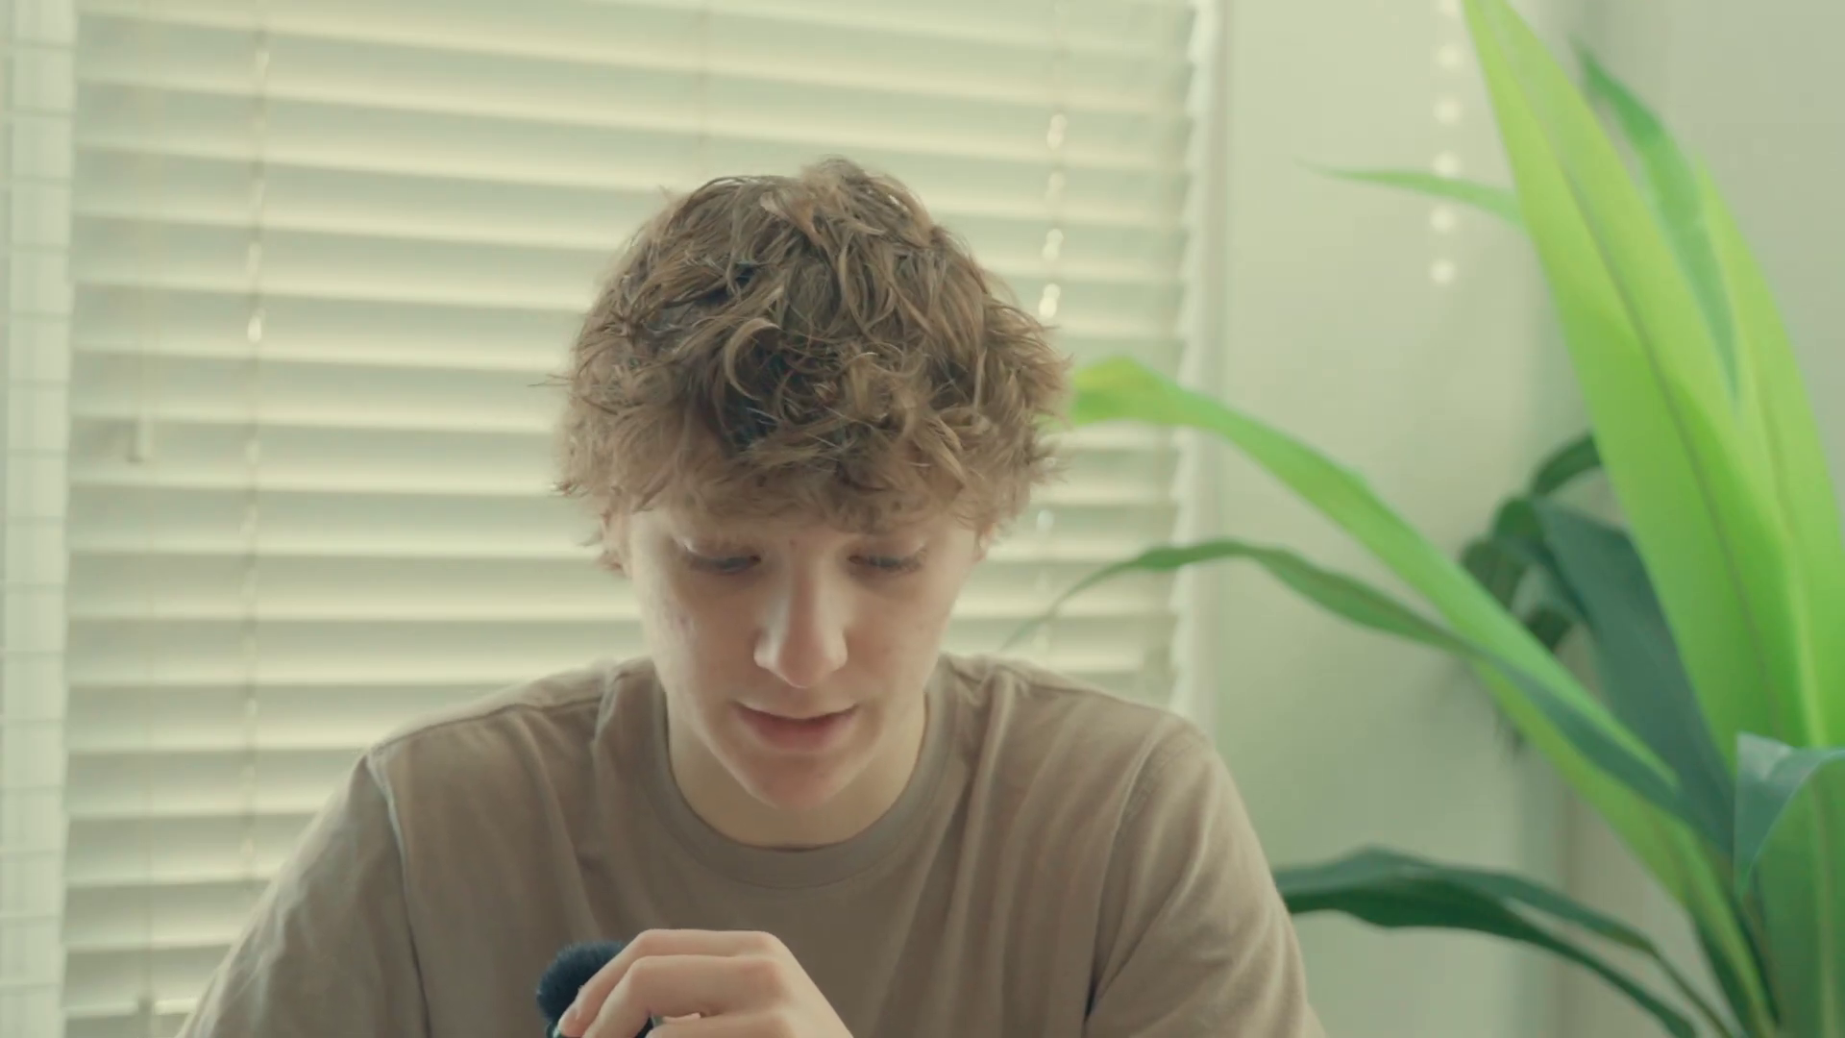